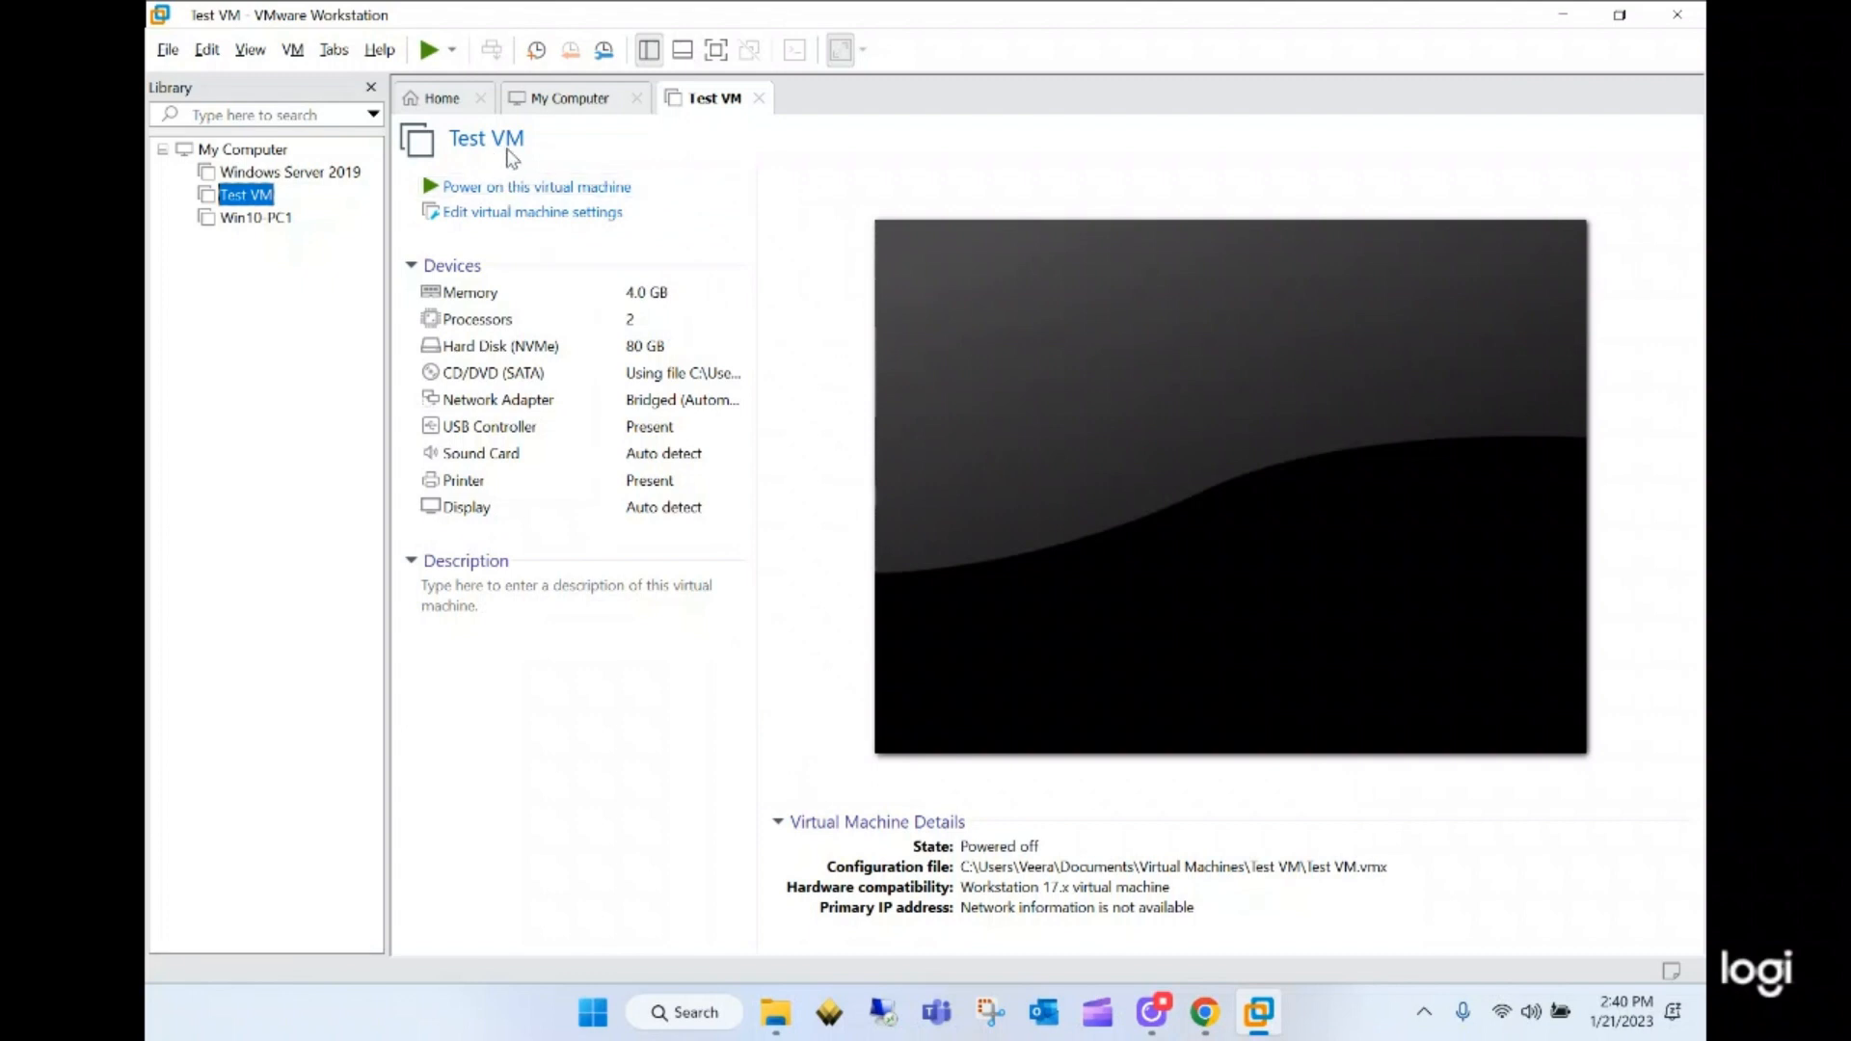
- Rename the Test VM virtual machine to Win2k19-DC01 in the library
{"action": "right_click", "coordinate": [240, 197]}
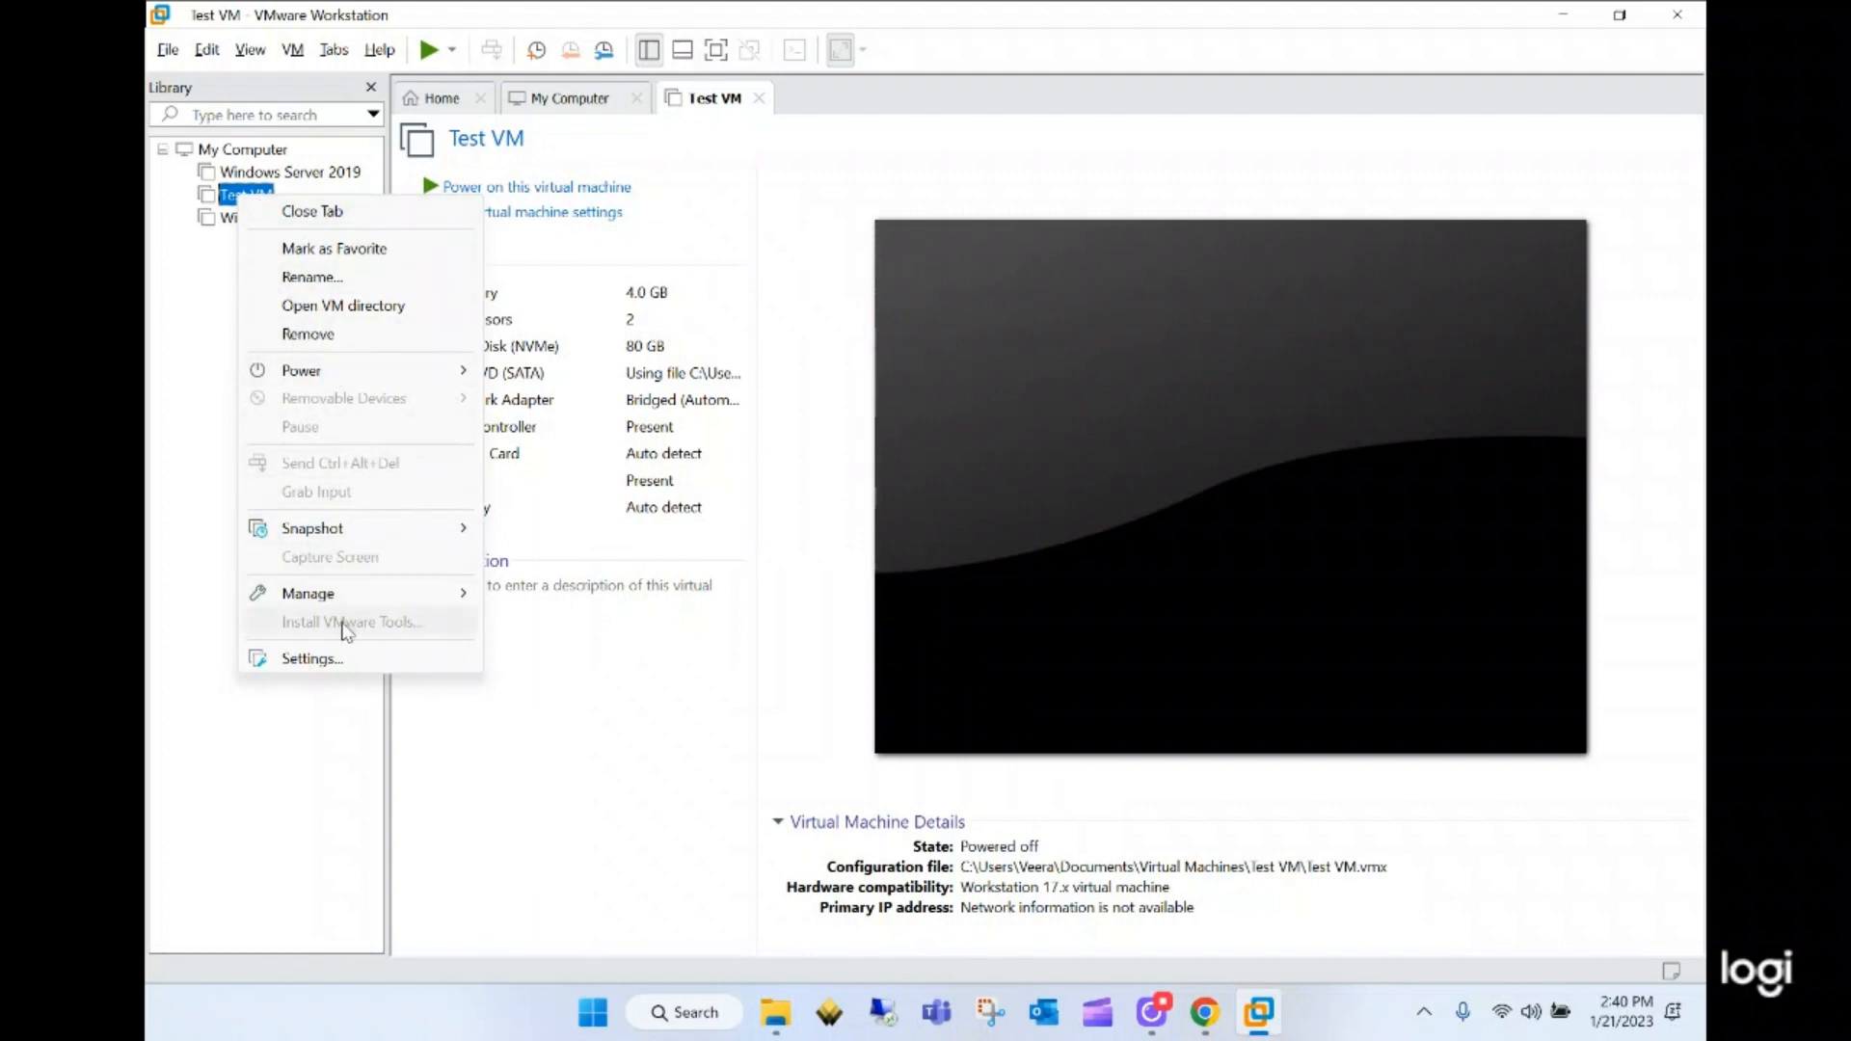
{"action": "left_click", "coordinate": [323, 278]}
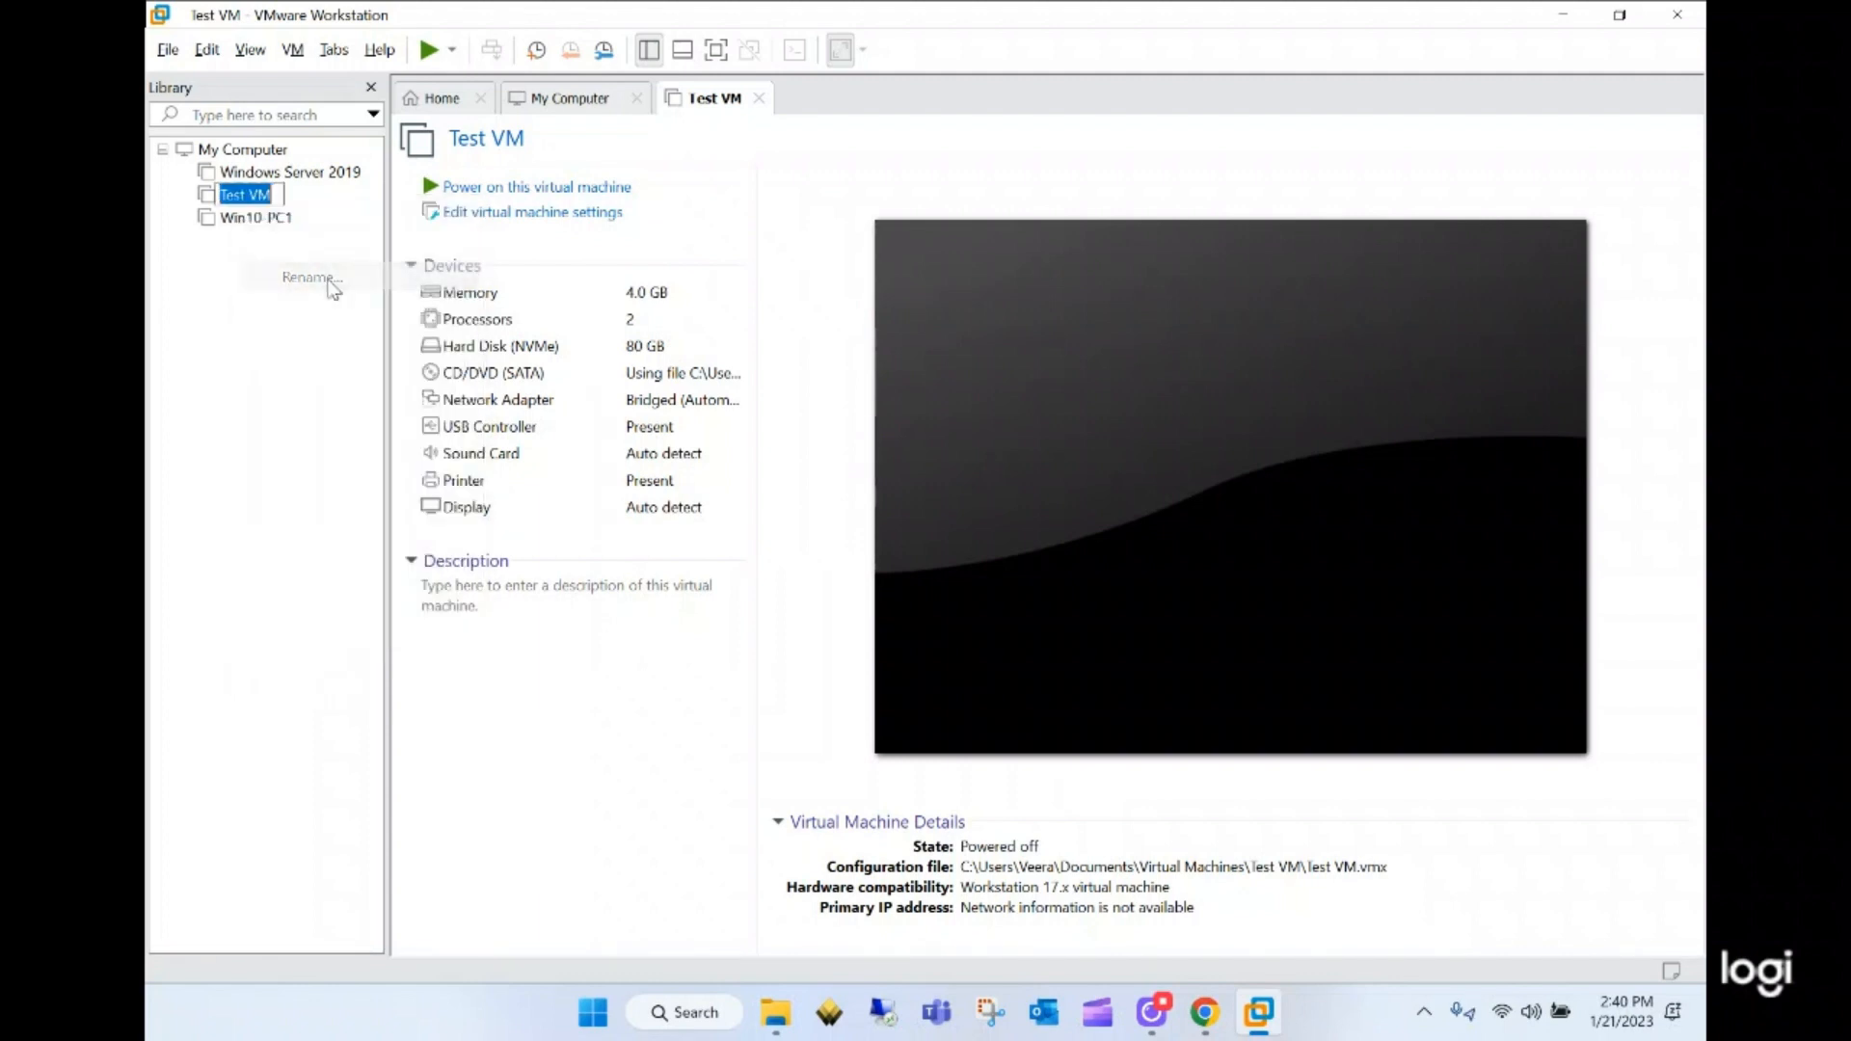
{"action": "key", "text": "BackSpace"}
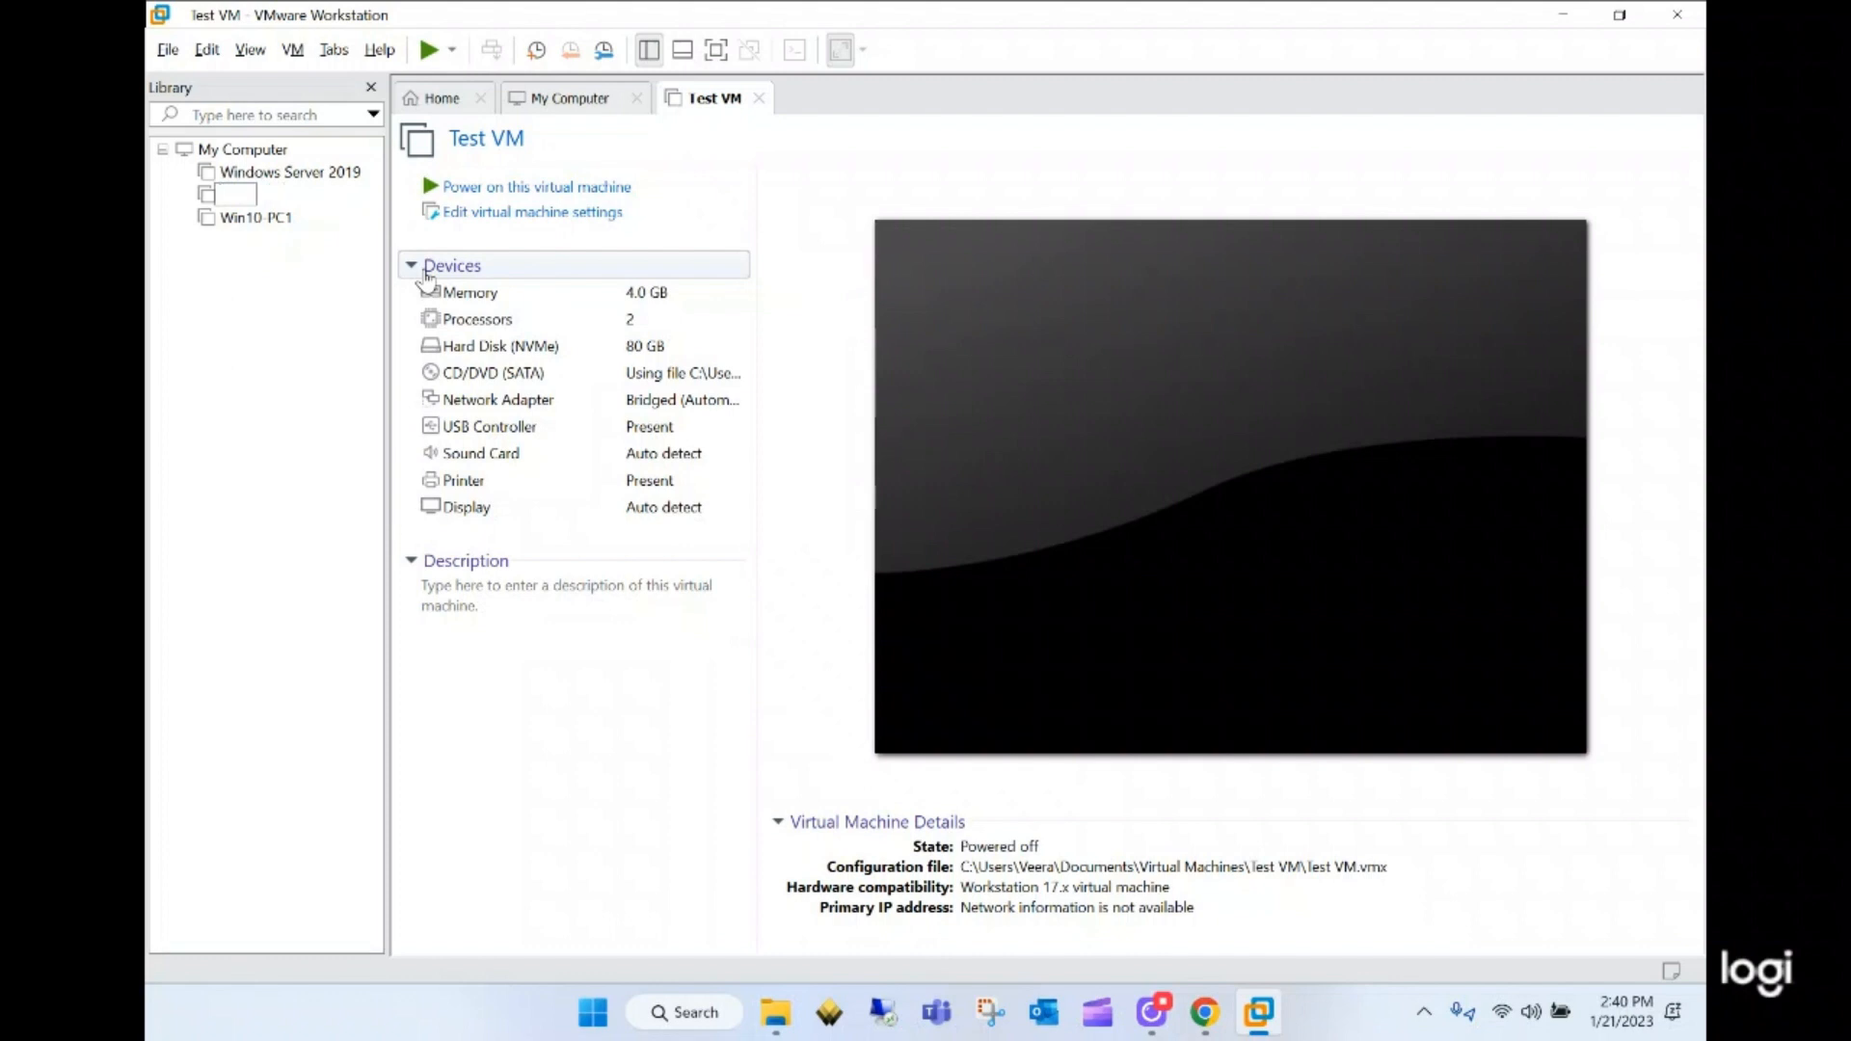
{"action": "type", "text": "Win2k19-DC01"}
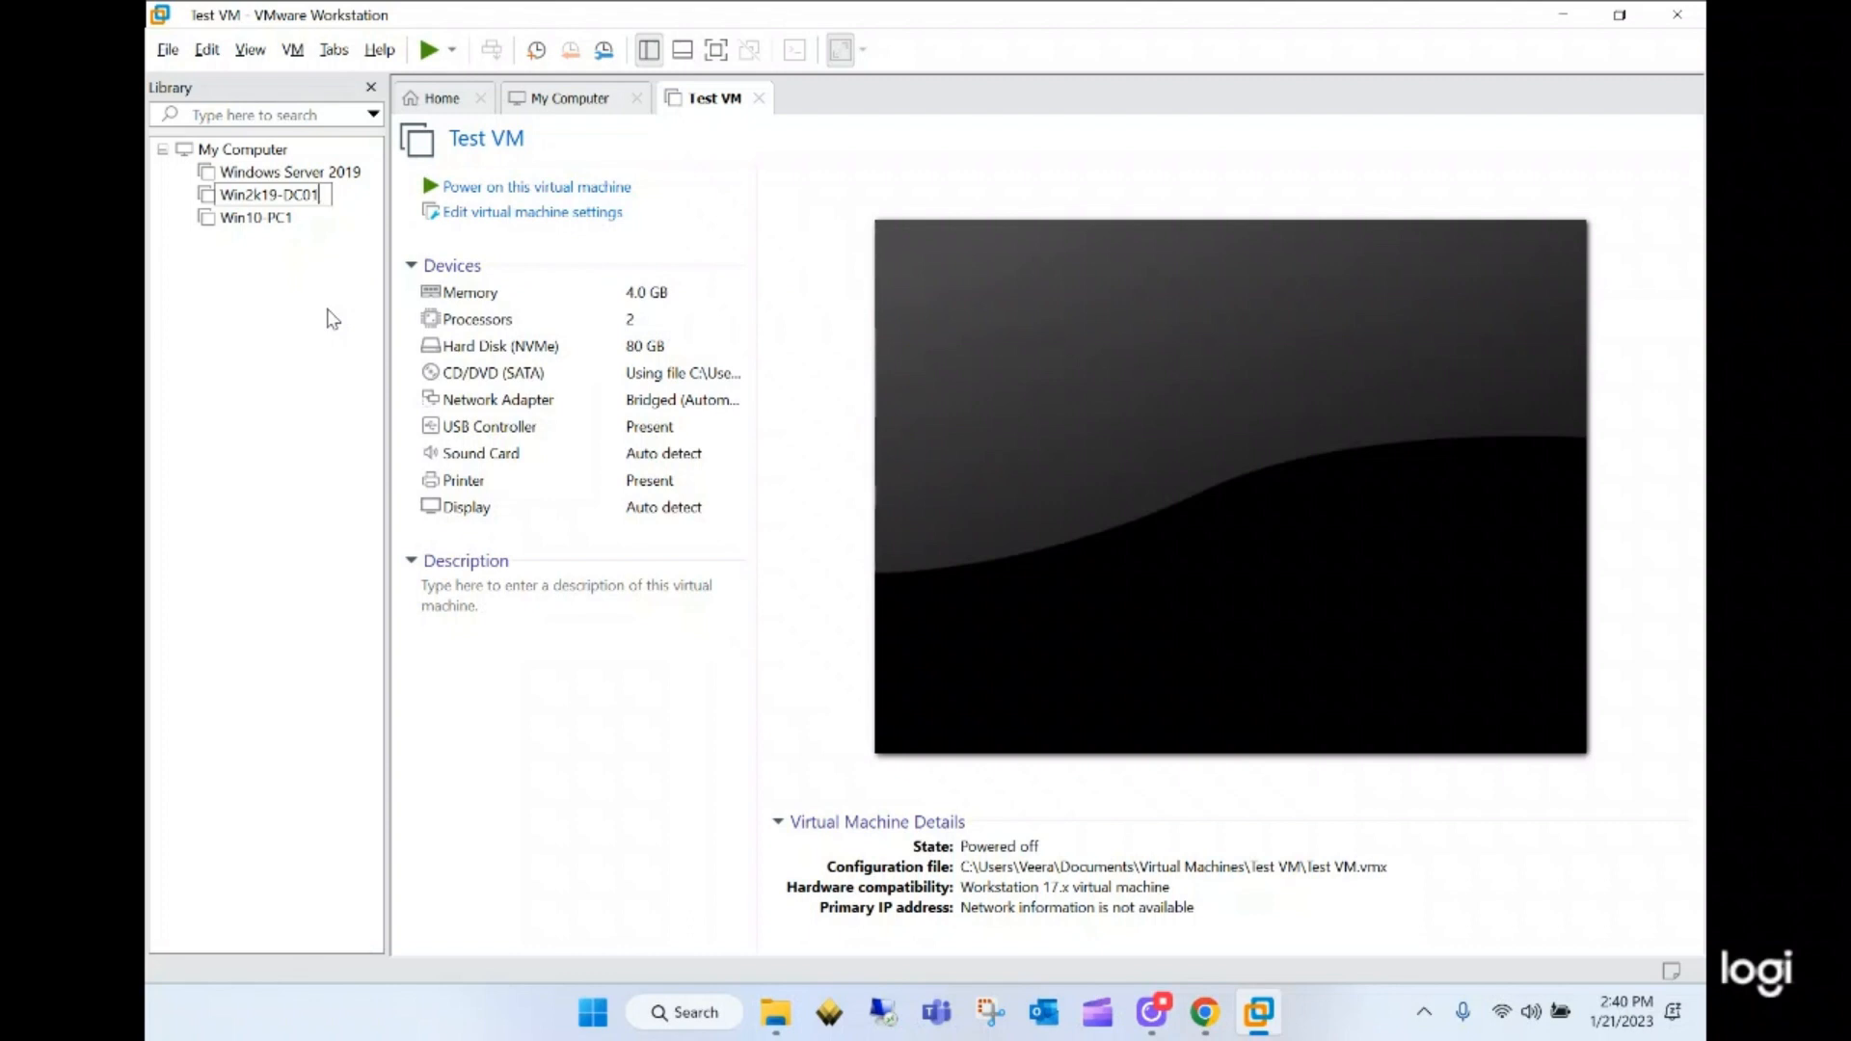
{"action": "key", "text": "Return"}
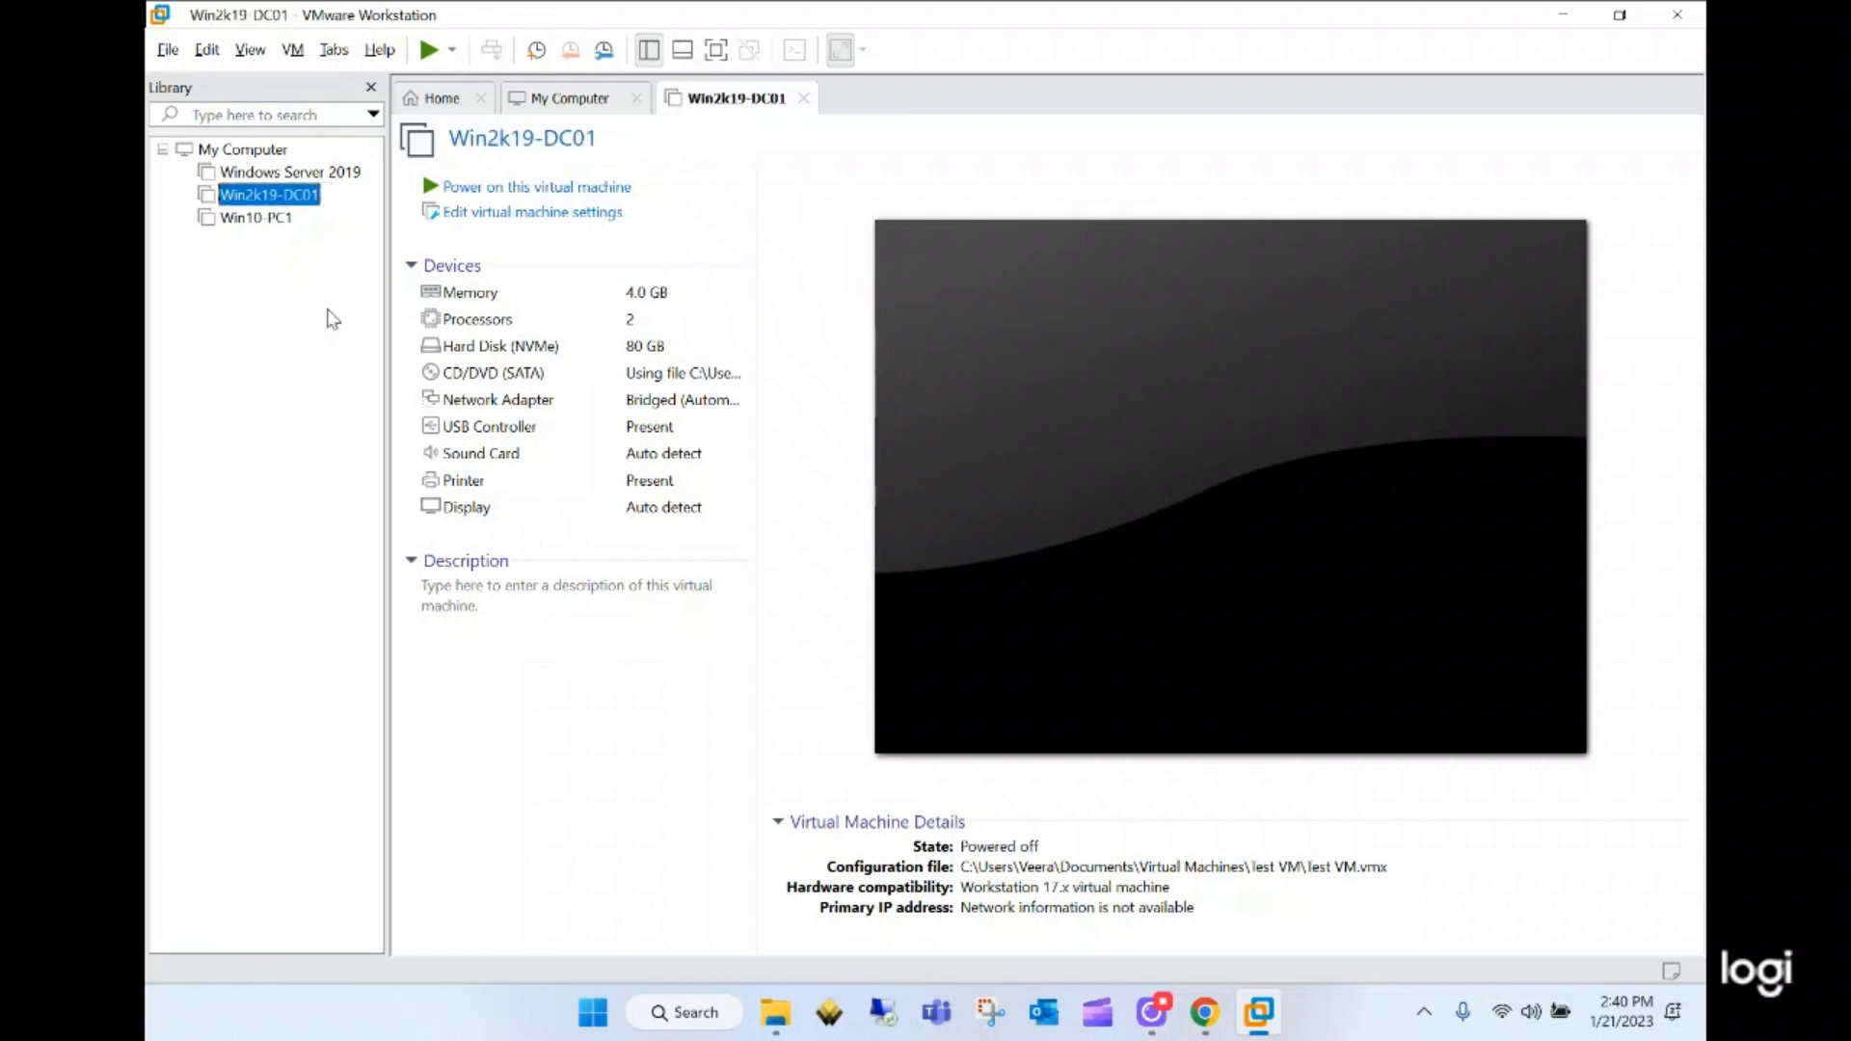
- Power on the Win2k19-DC01 virtual machine and close the My Computer page
{"action": "left_click", "coordinate": [481, 189]}
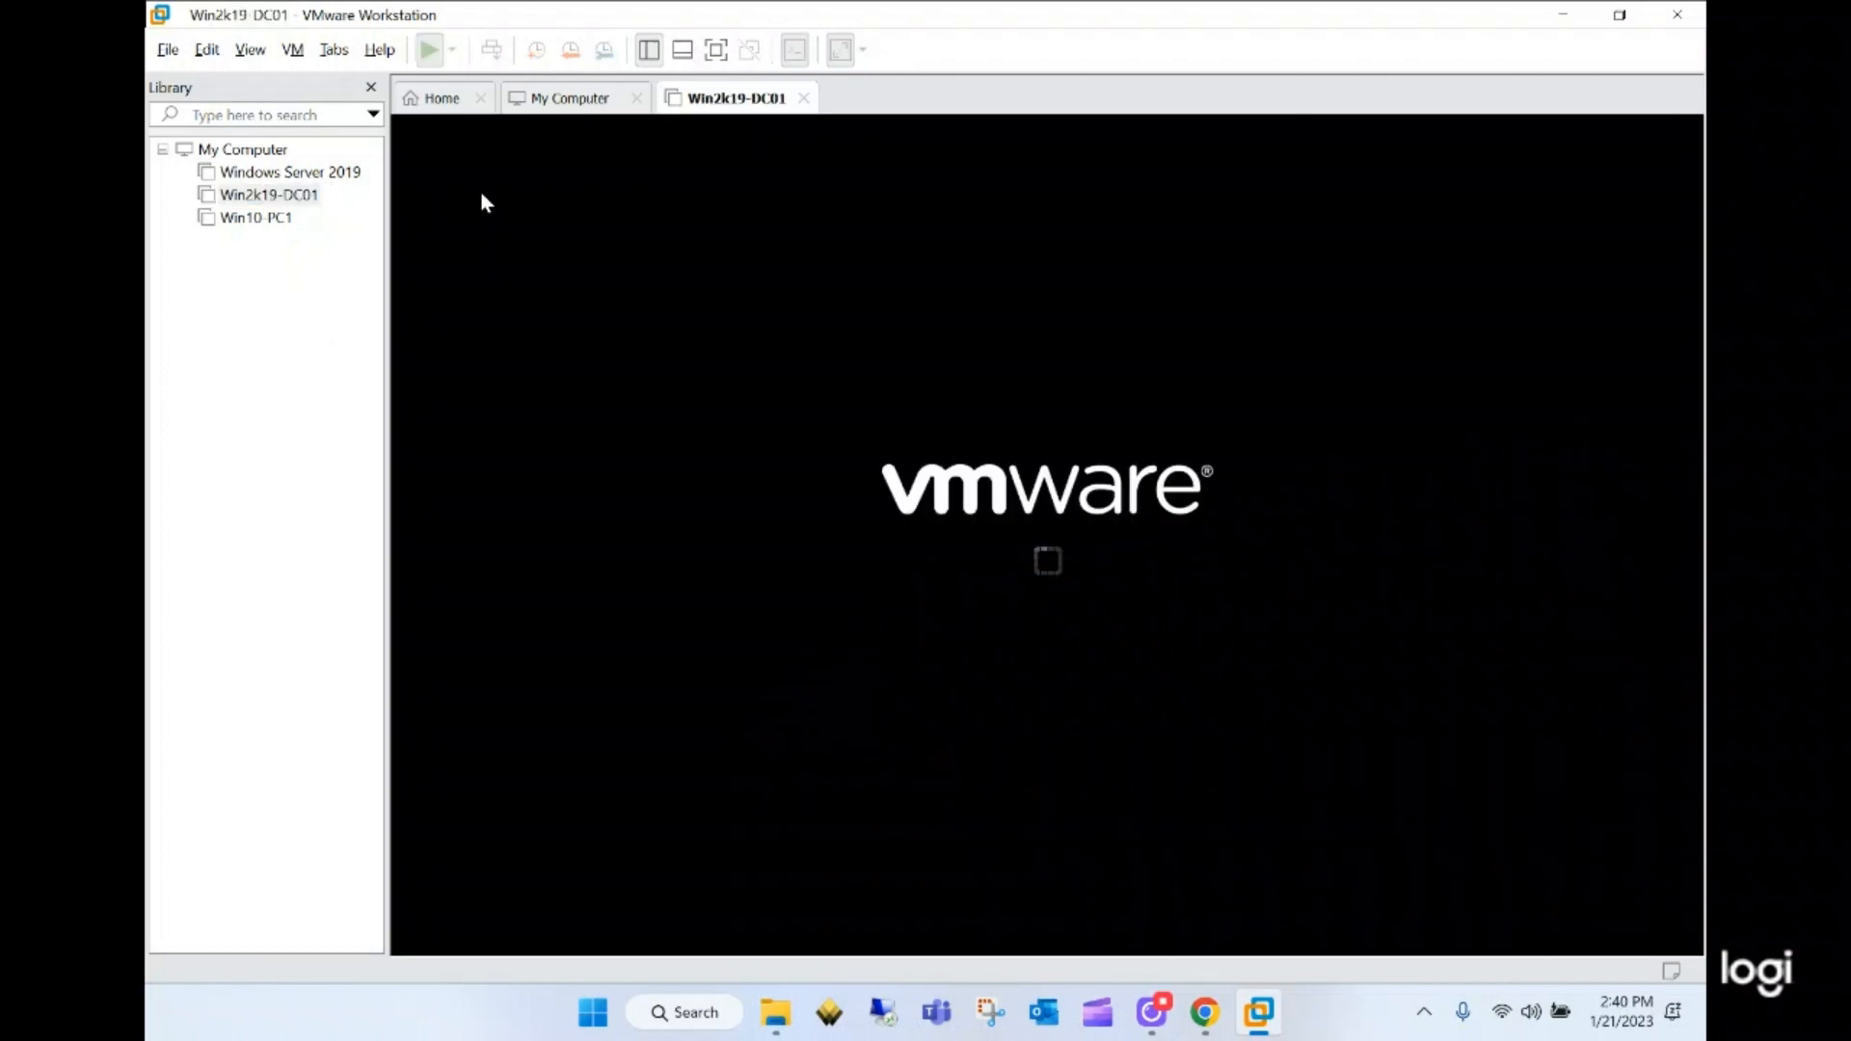
{"action": "left_click", "coordinate": [636, 99]}
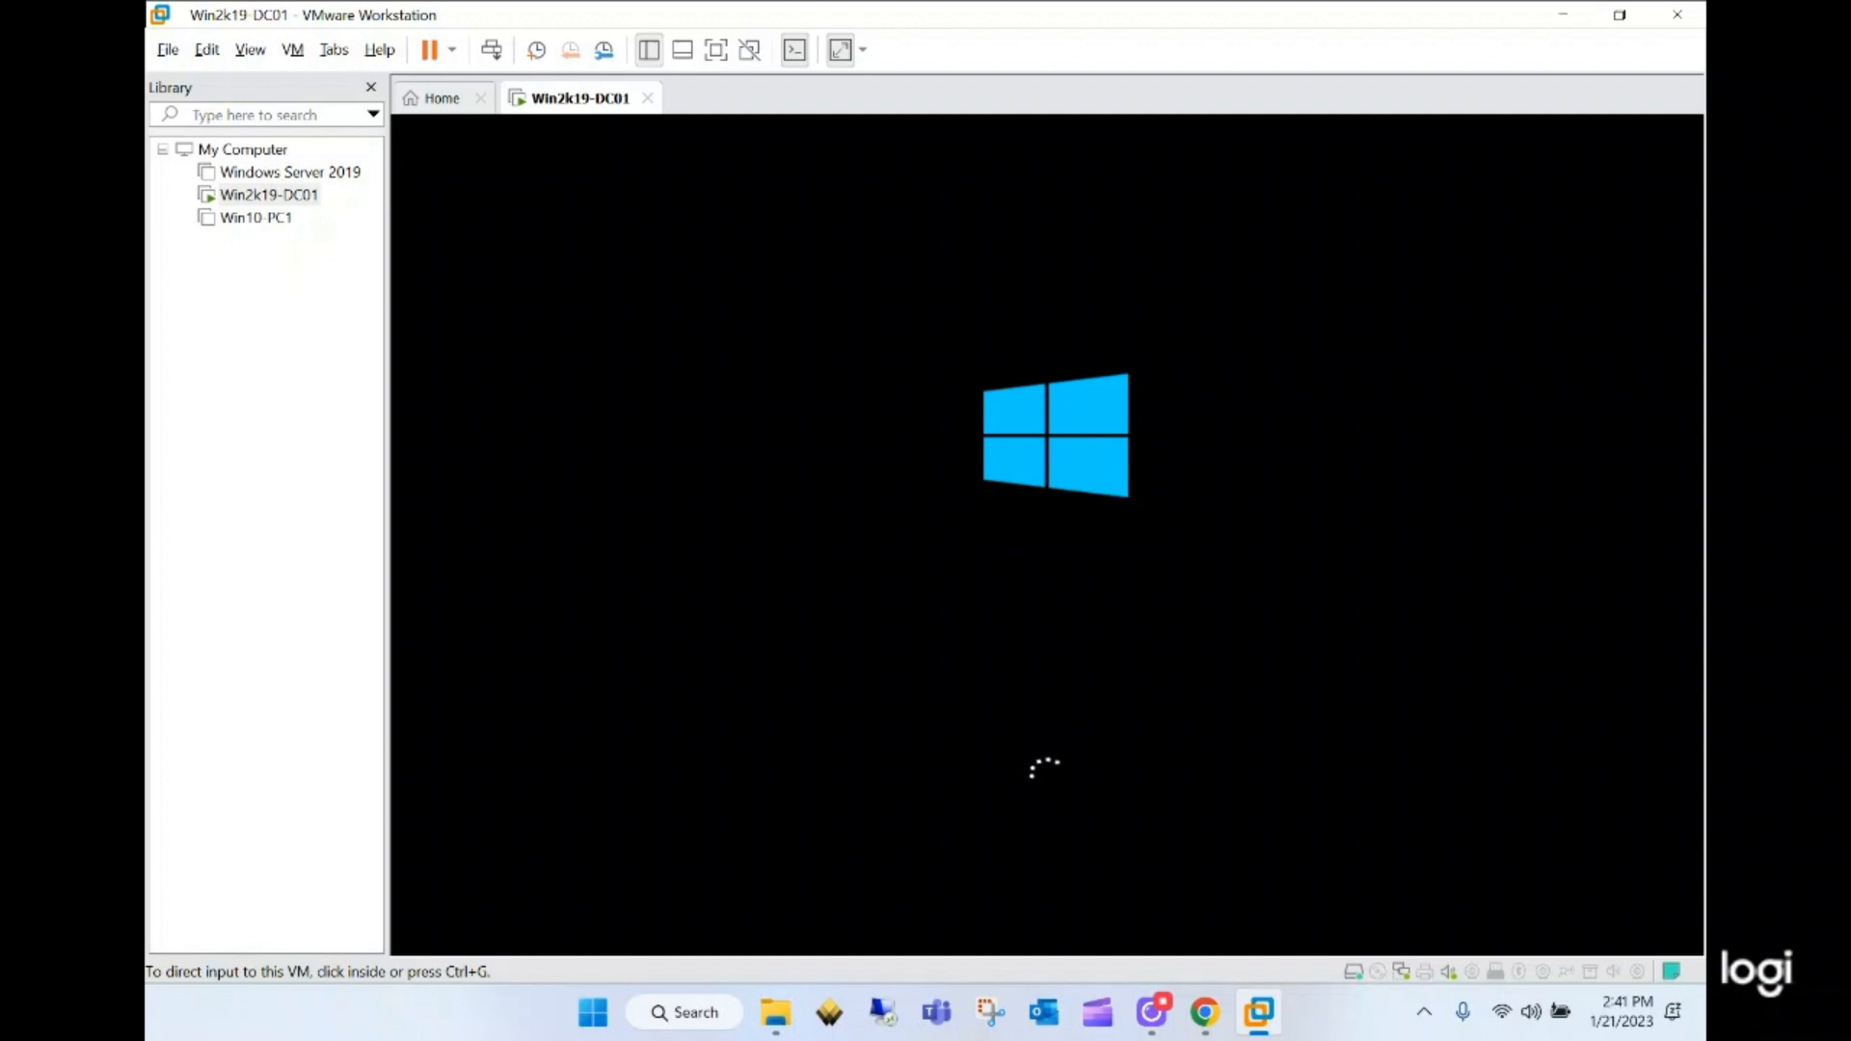
{"action": "key", "text": "alt+Tab"}
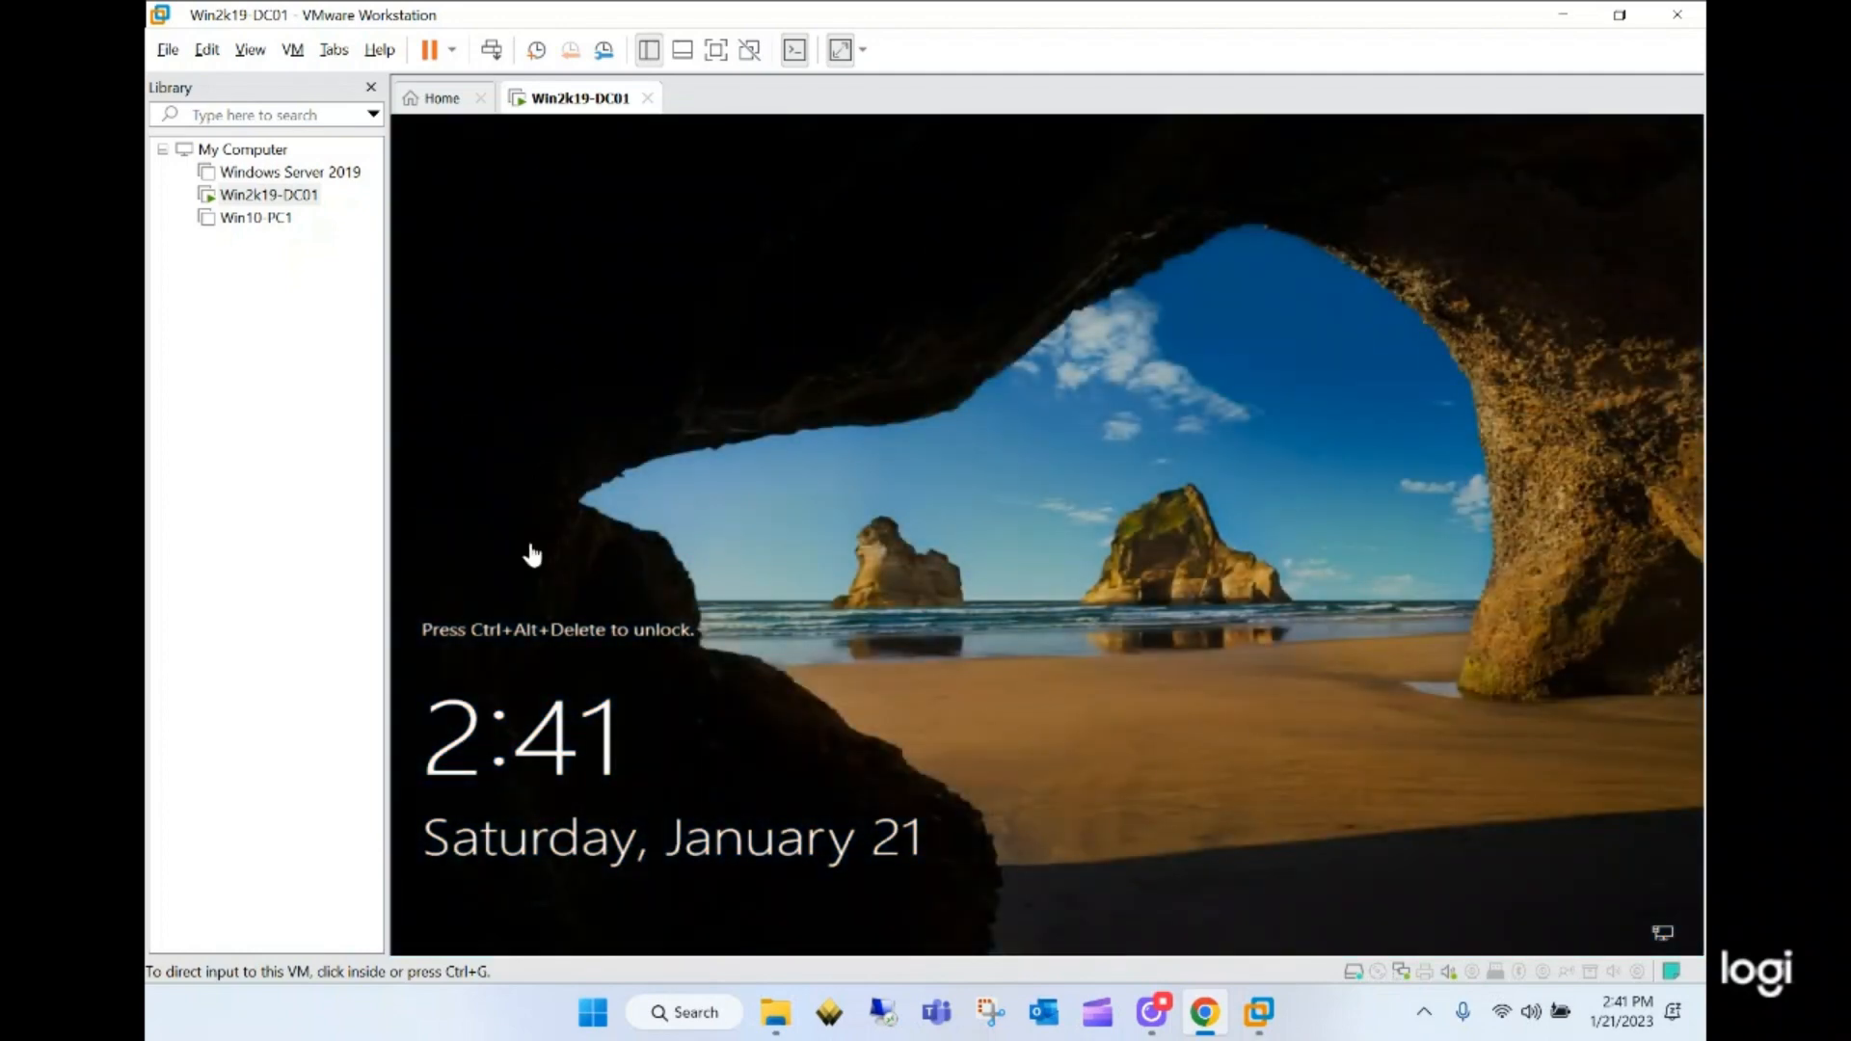
- Hide the VM library sidebar and send the unlock command to the guest's lock screen
{"action": "left_click", "coordinate": [1100, 857]}
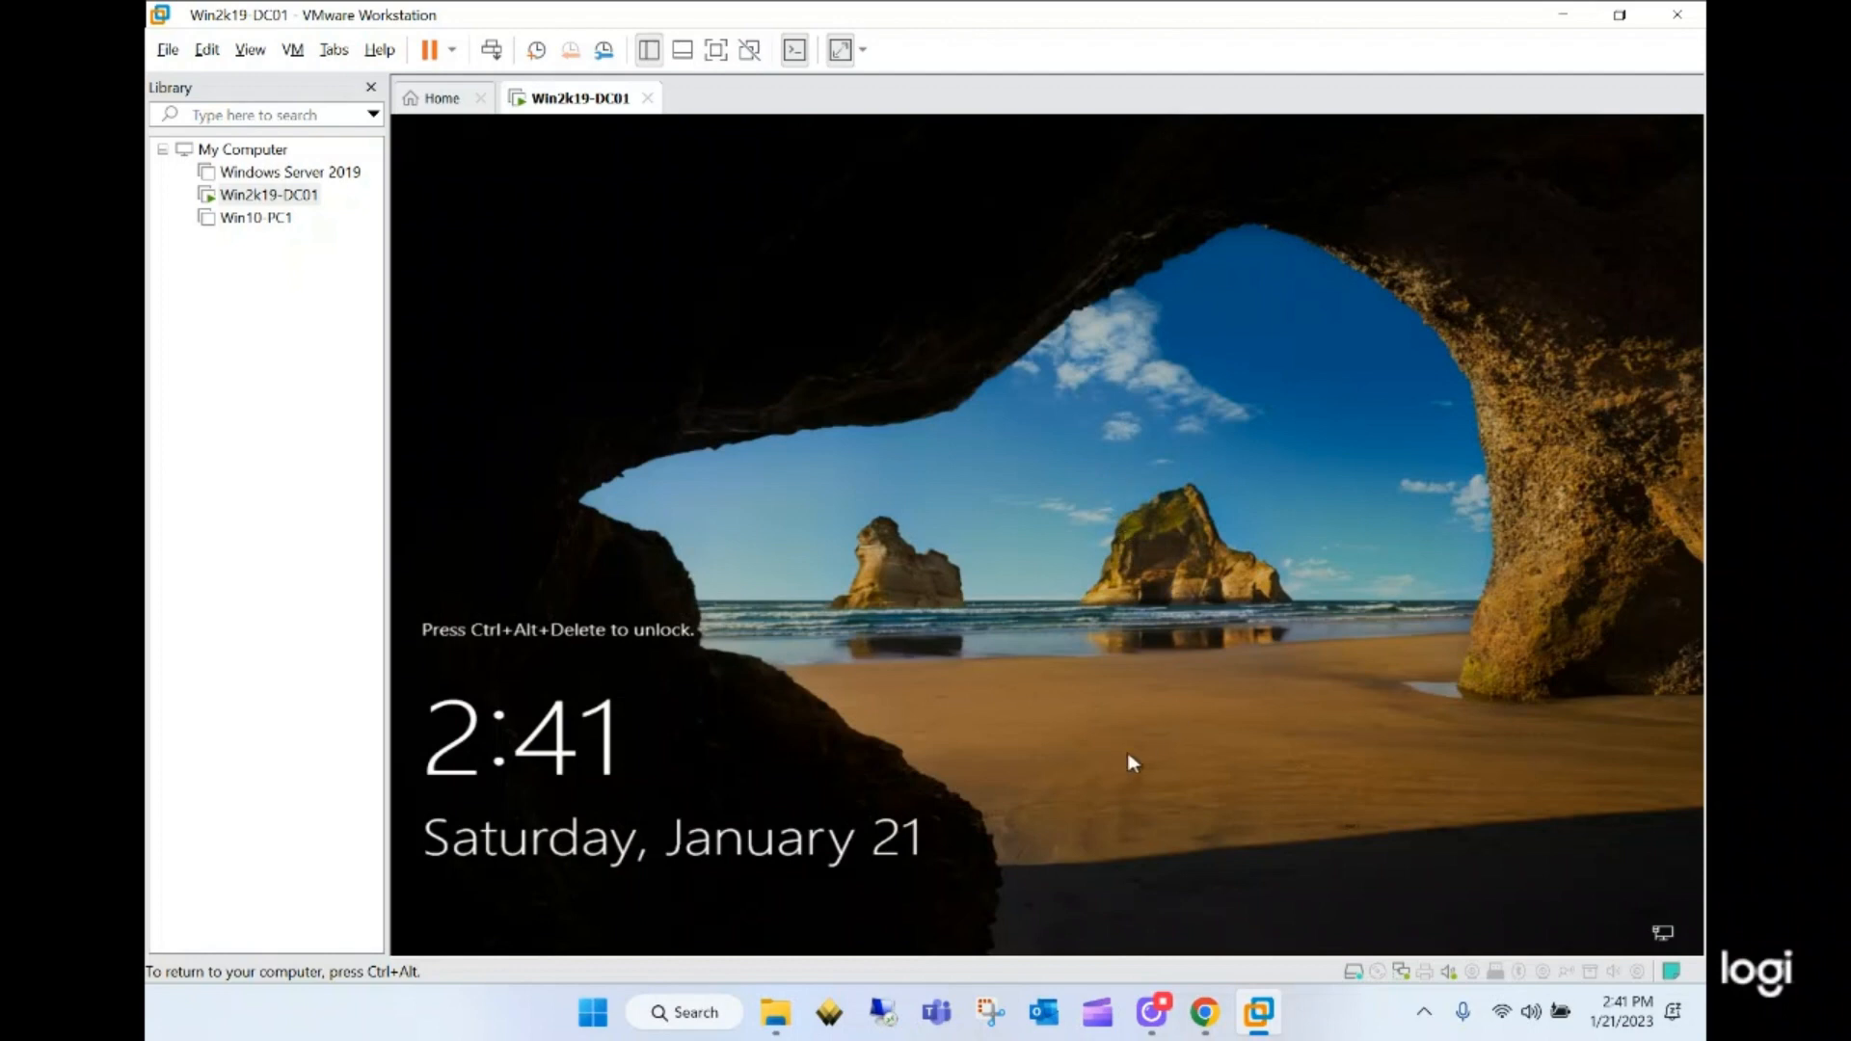
{"action": "key", "text": "ctrl+alt"}
{"action": "left_click", "coordinate": [371, 87]}
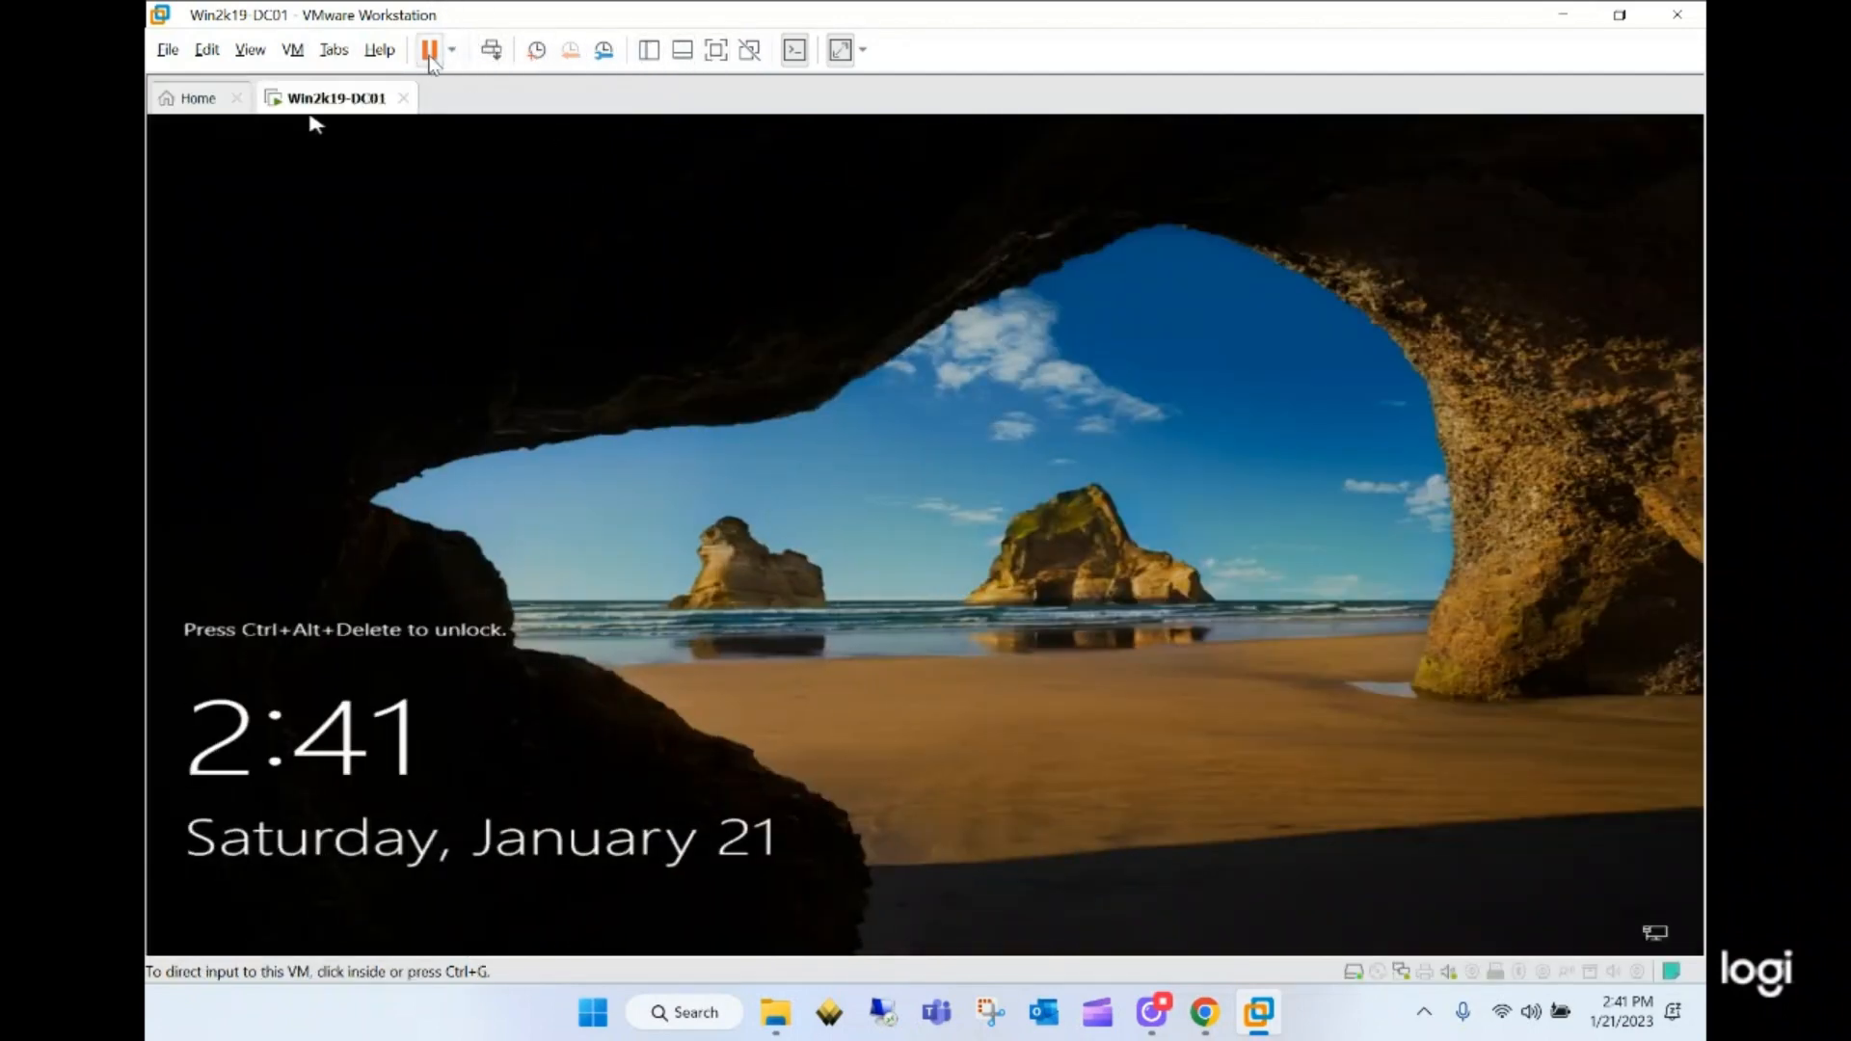
{"action": "left_click", "coordinate": [492, 53]}
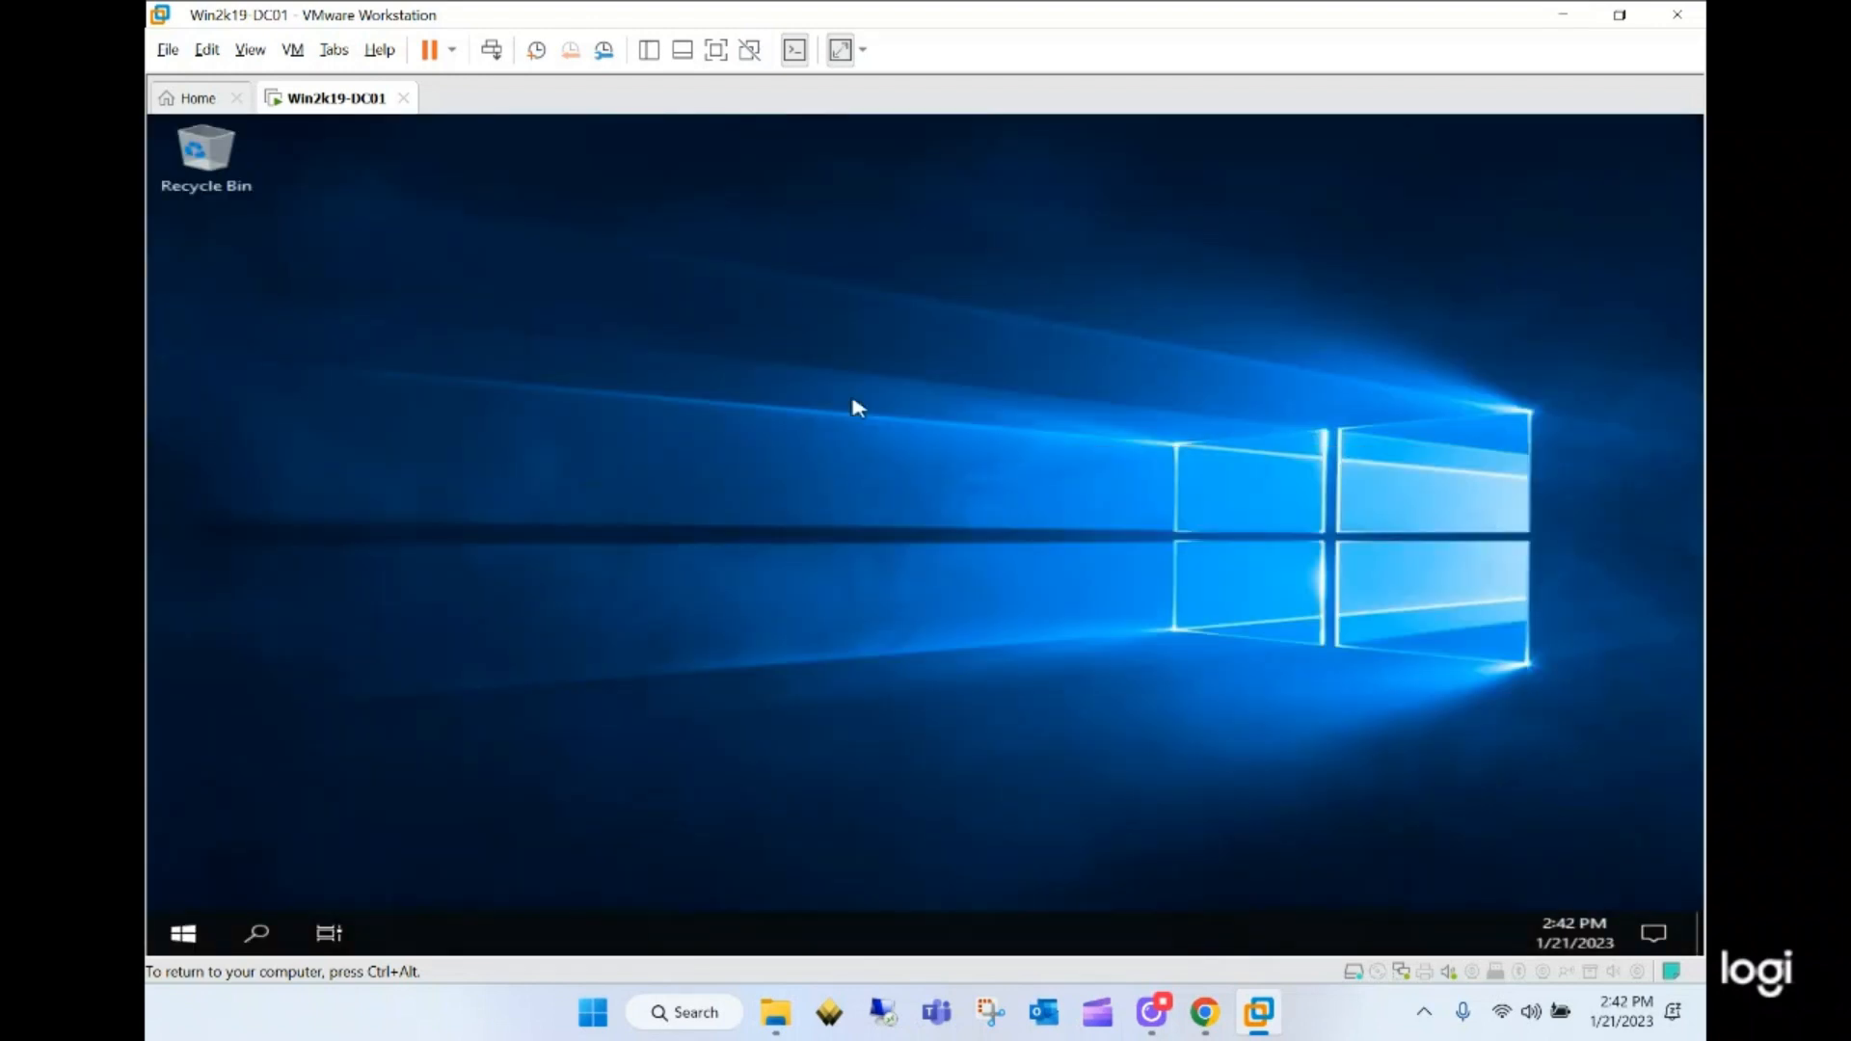
{"action": "left_click", "coordinate": [205, 154]}
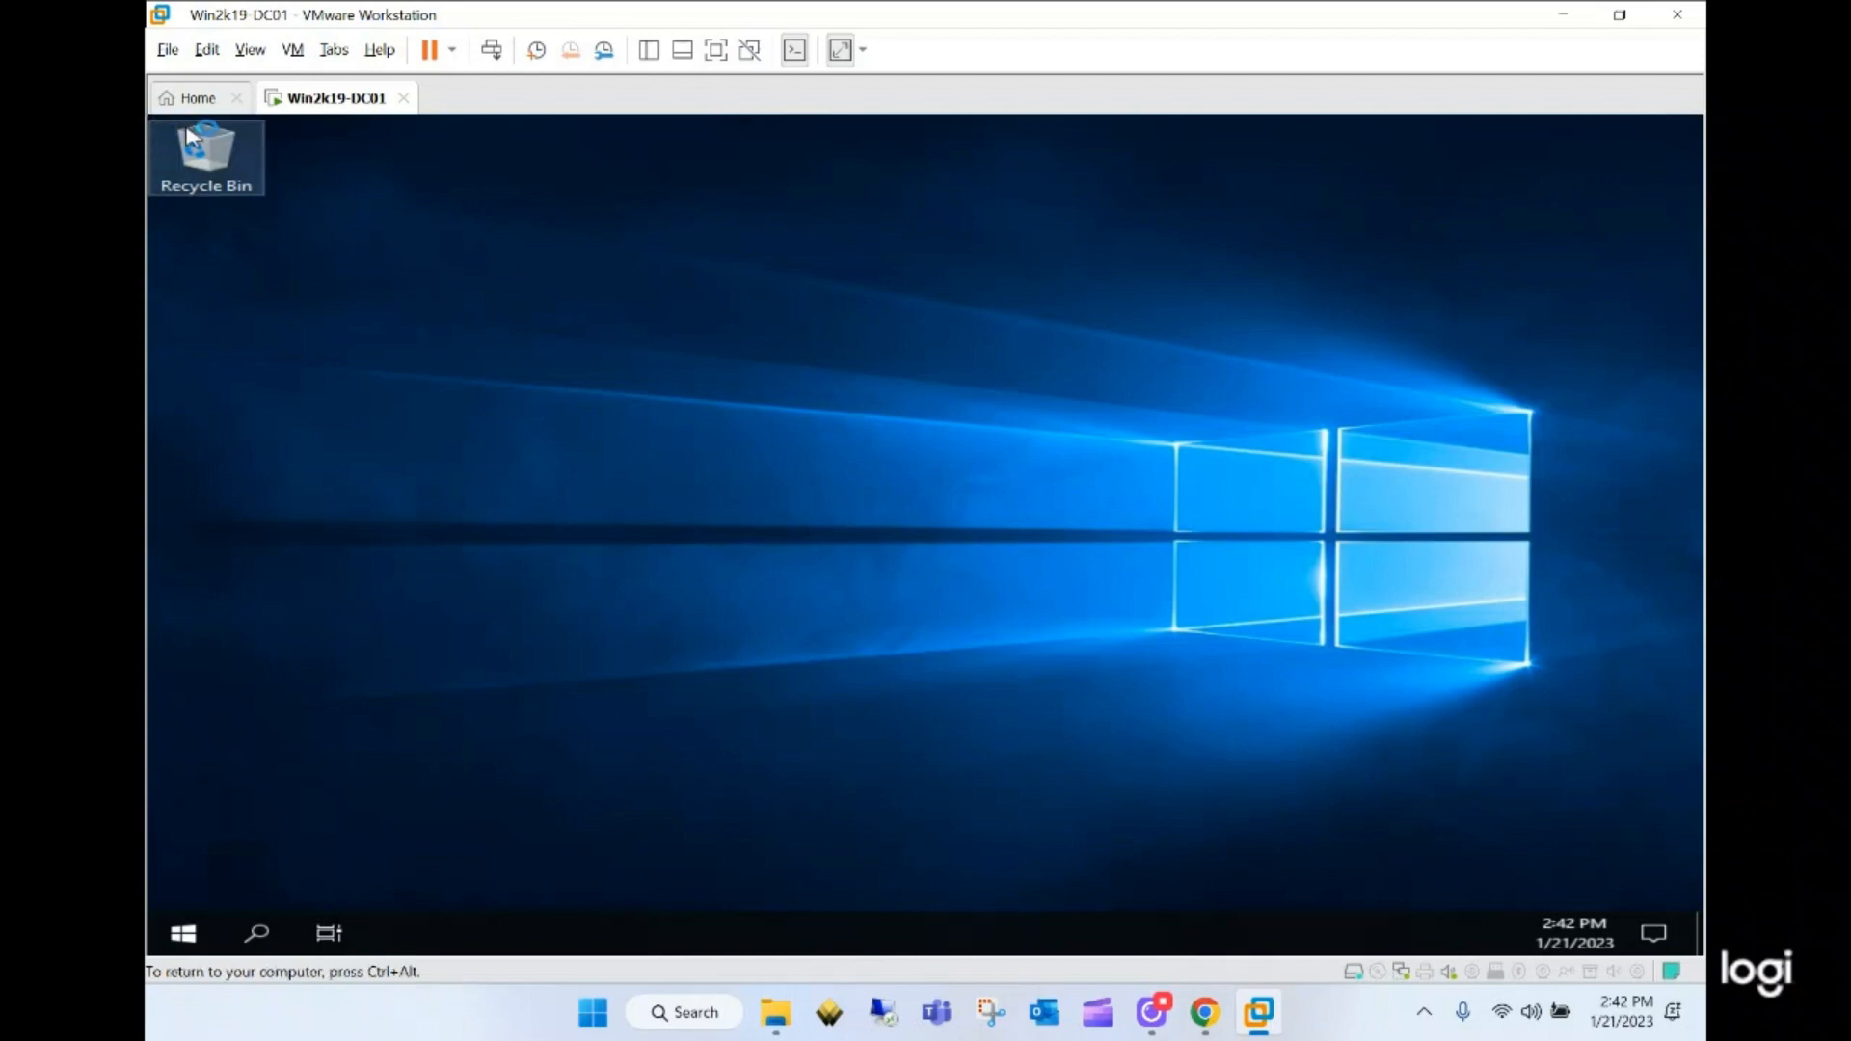
{"action": "right_click", "coordinate": [515, 297]}
{"action": "left_click", "coordinate": [587, 359]}
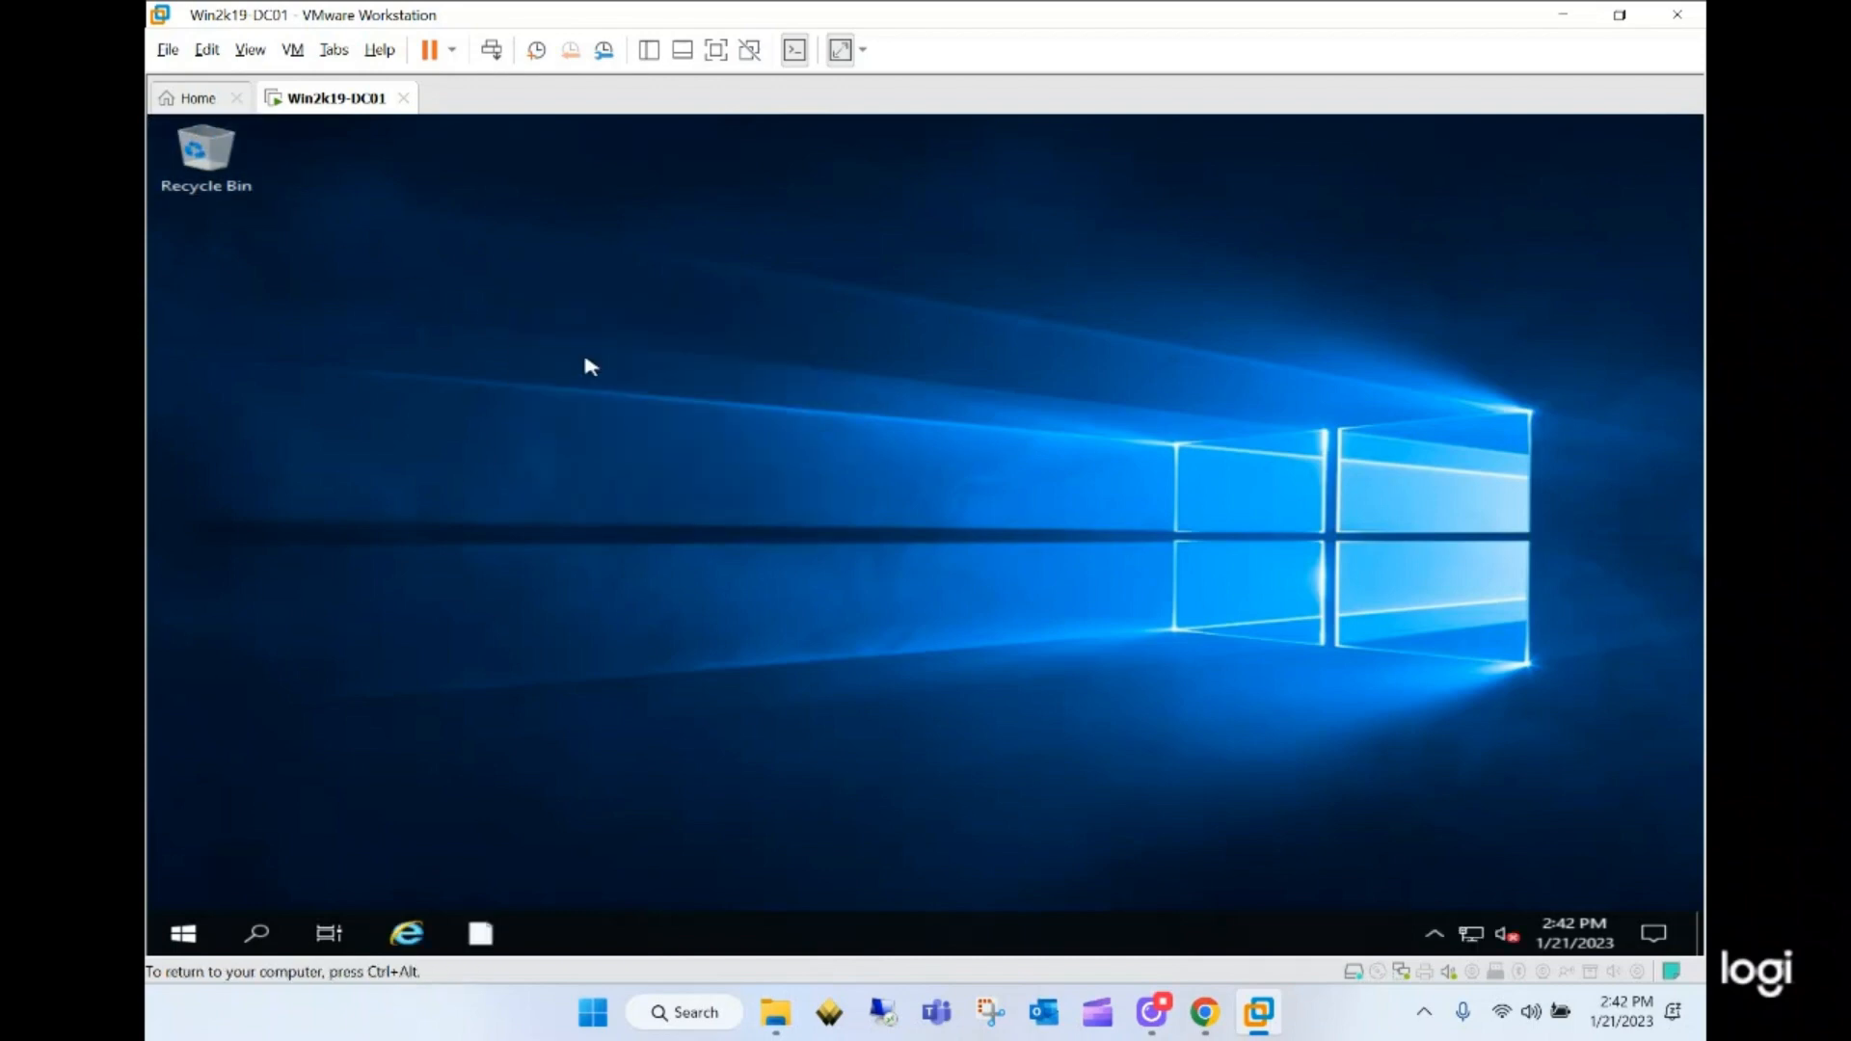
{"action": "right_click", "coordinate": [585, 356]}
{"action": "left_click", "coordinate": [640, 421]}
{"action": "right_click", "coordinate": [641, 420]}
{"action": "left_click", "coordinate": [714, 486]}
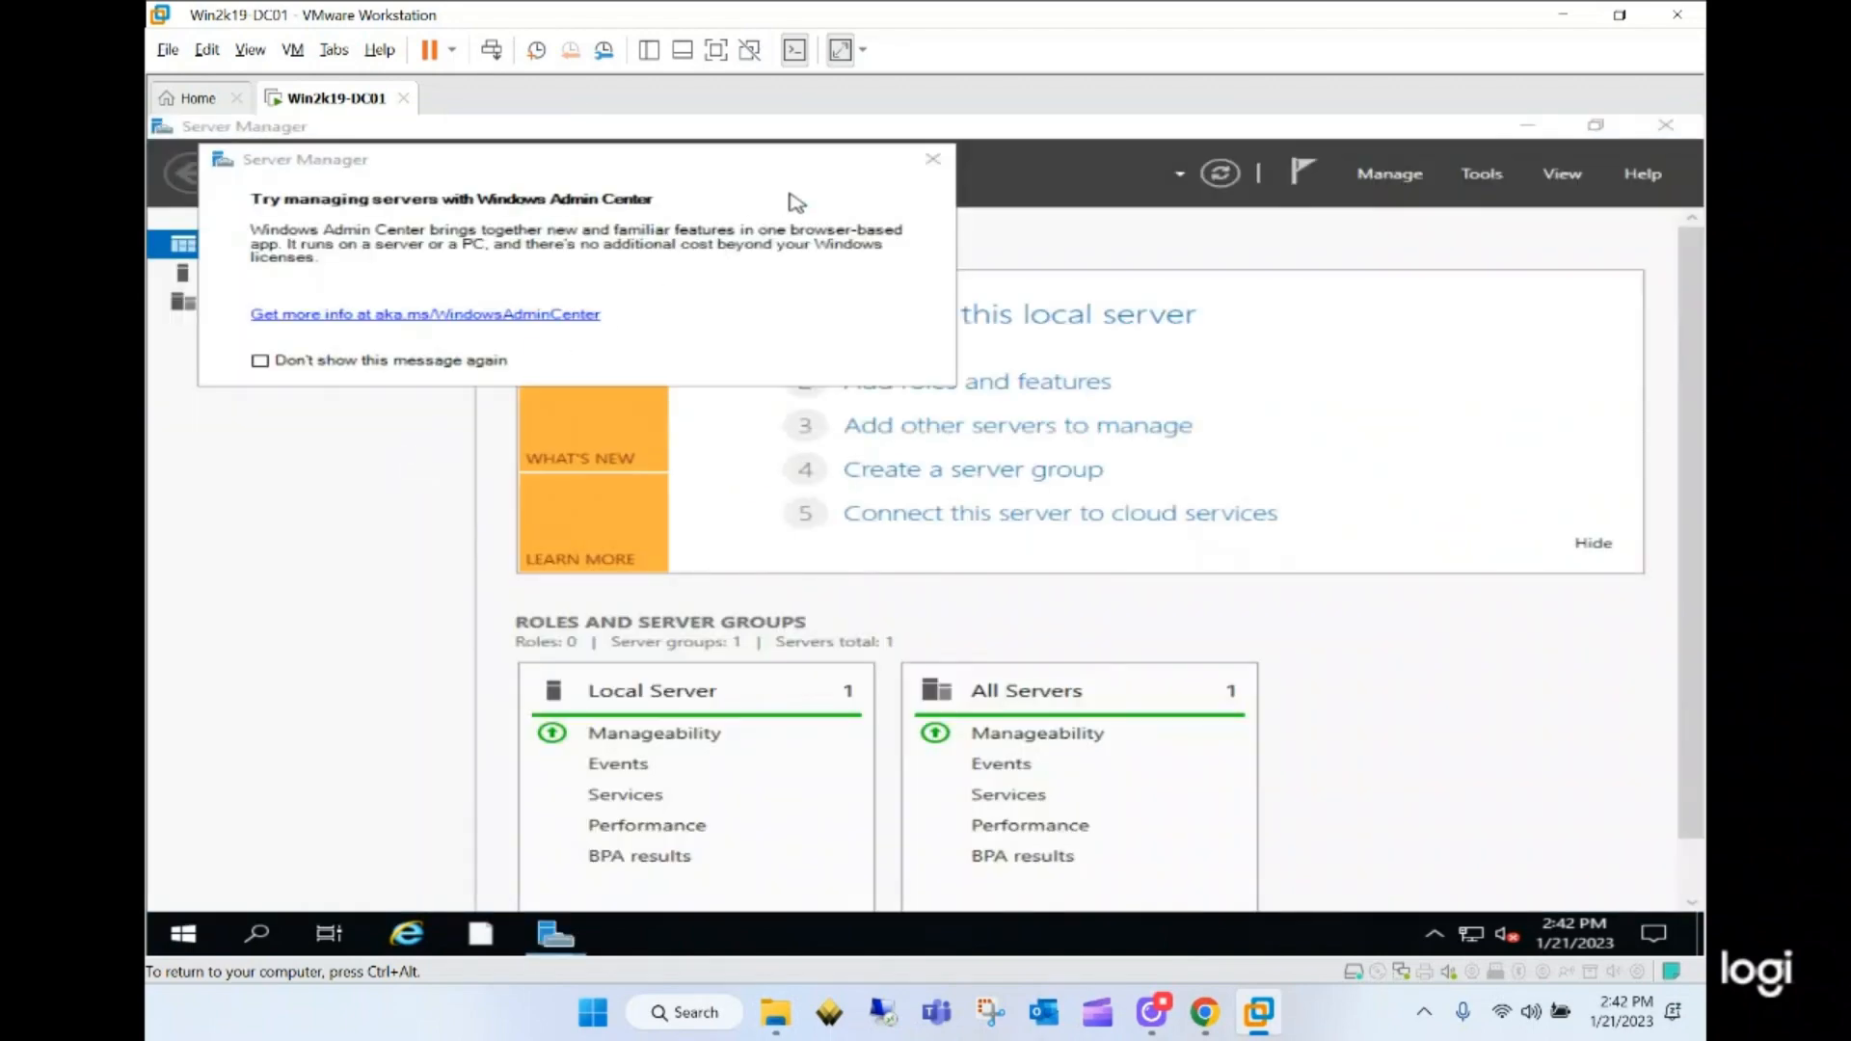
- Dismiss the Windows Admin Center message and open the local server's computer name properties
{"action": "left_click", "coordinate": [931, 159]}
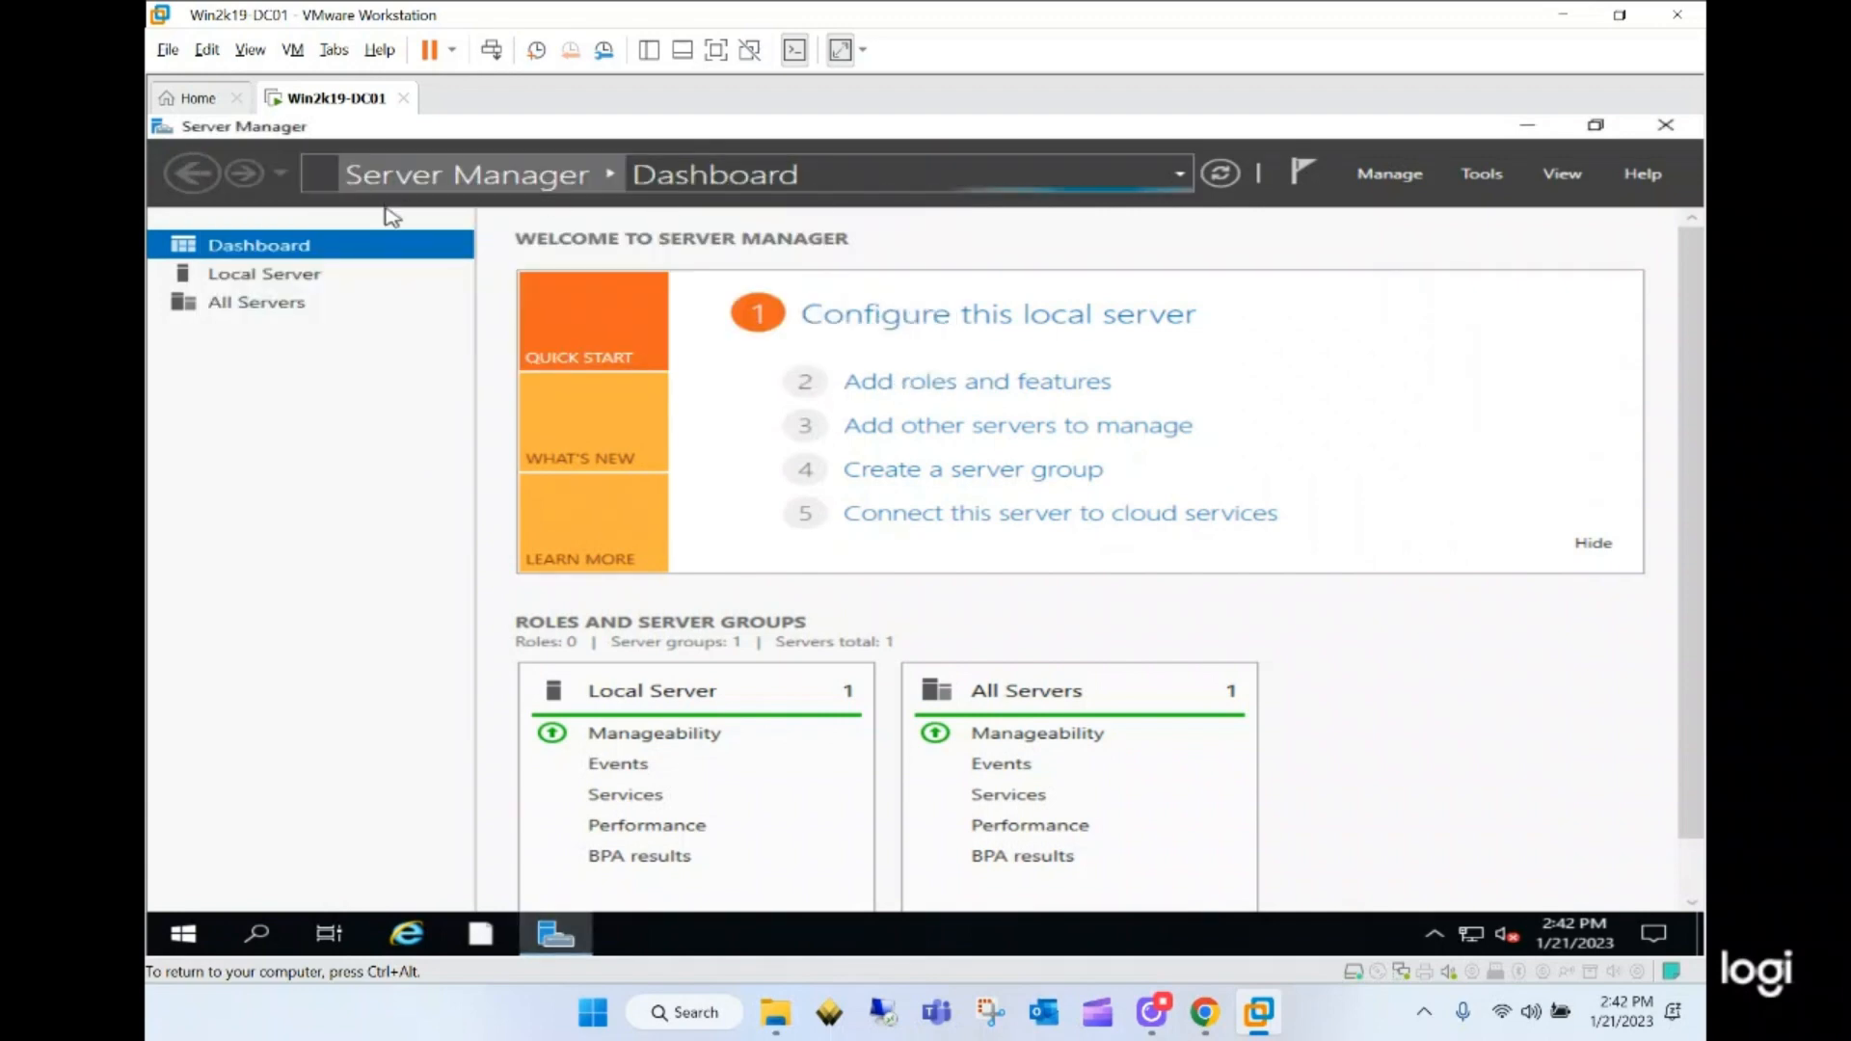
{"action": "left_click", "coordinate": [299, 270]}
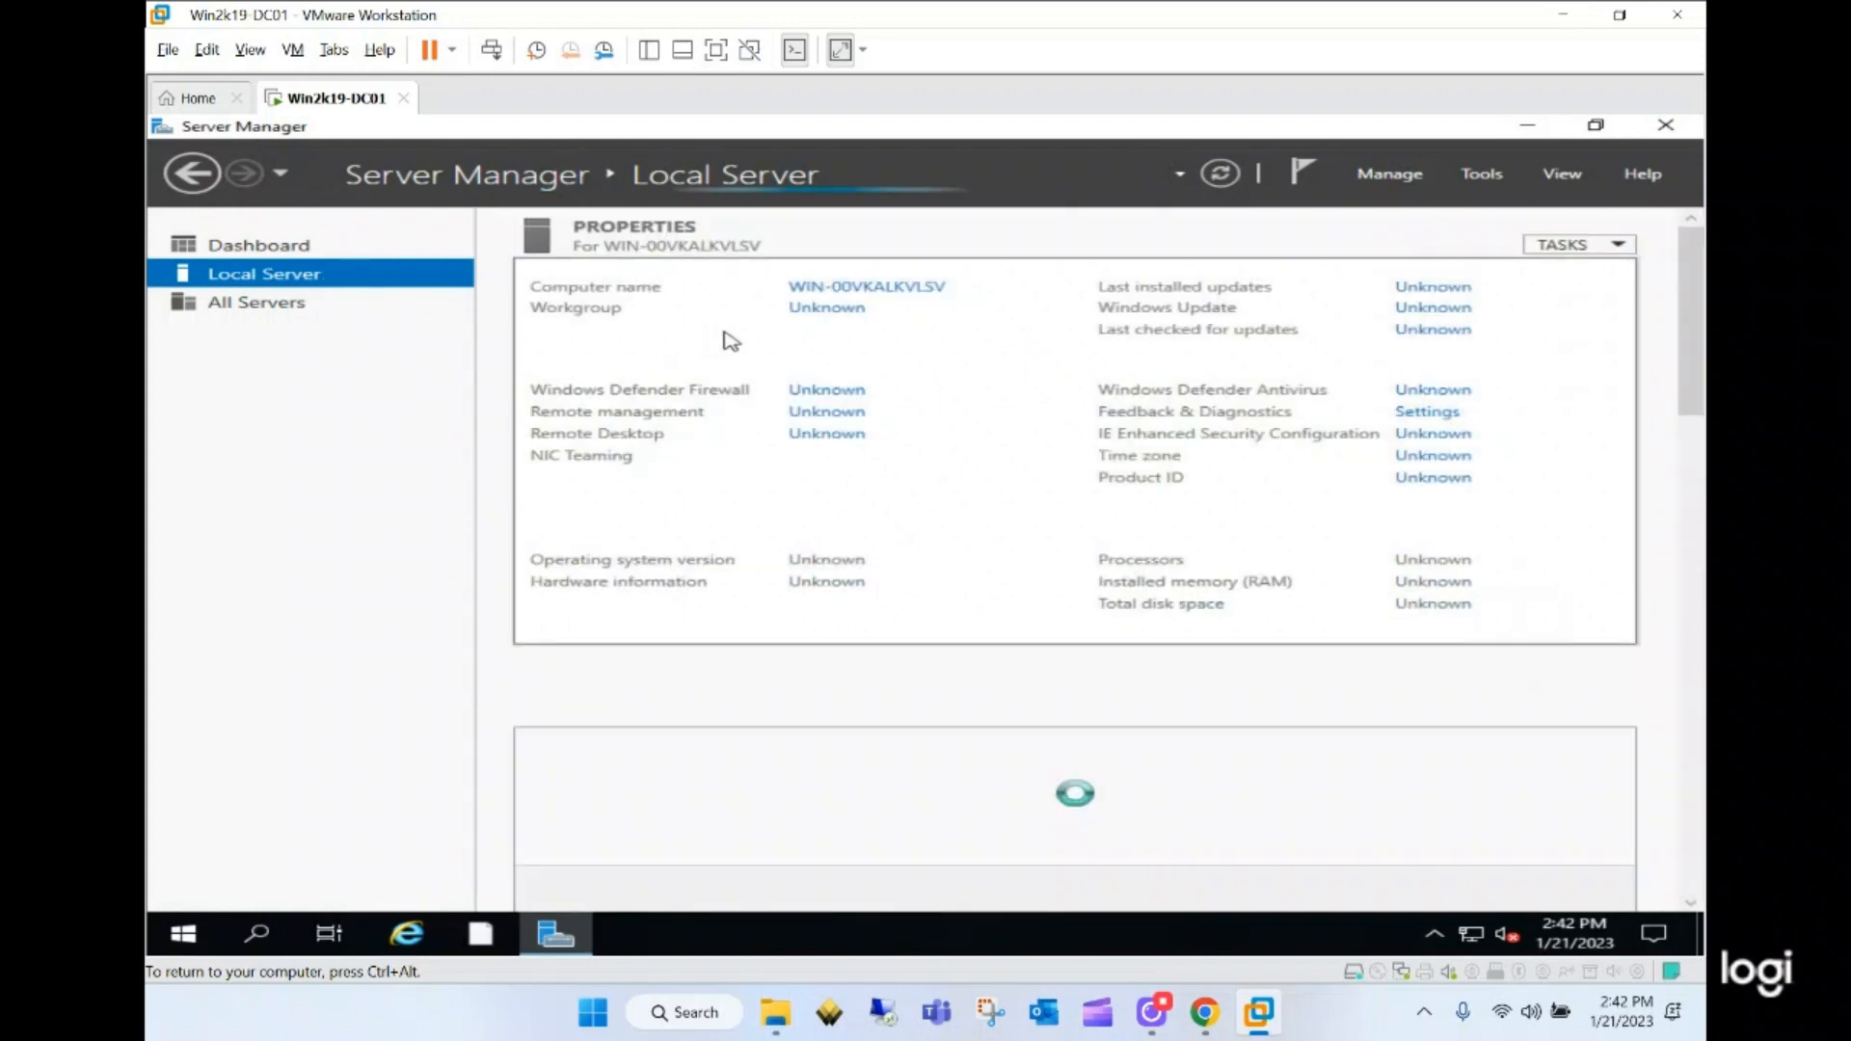
{"action": "left_click", "coordinate": [826, 288]}
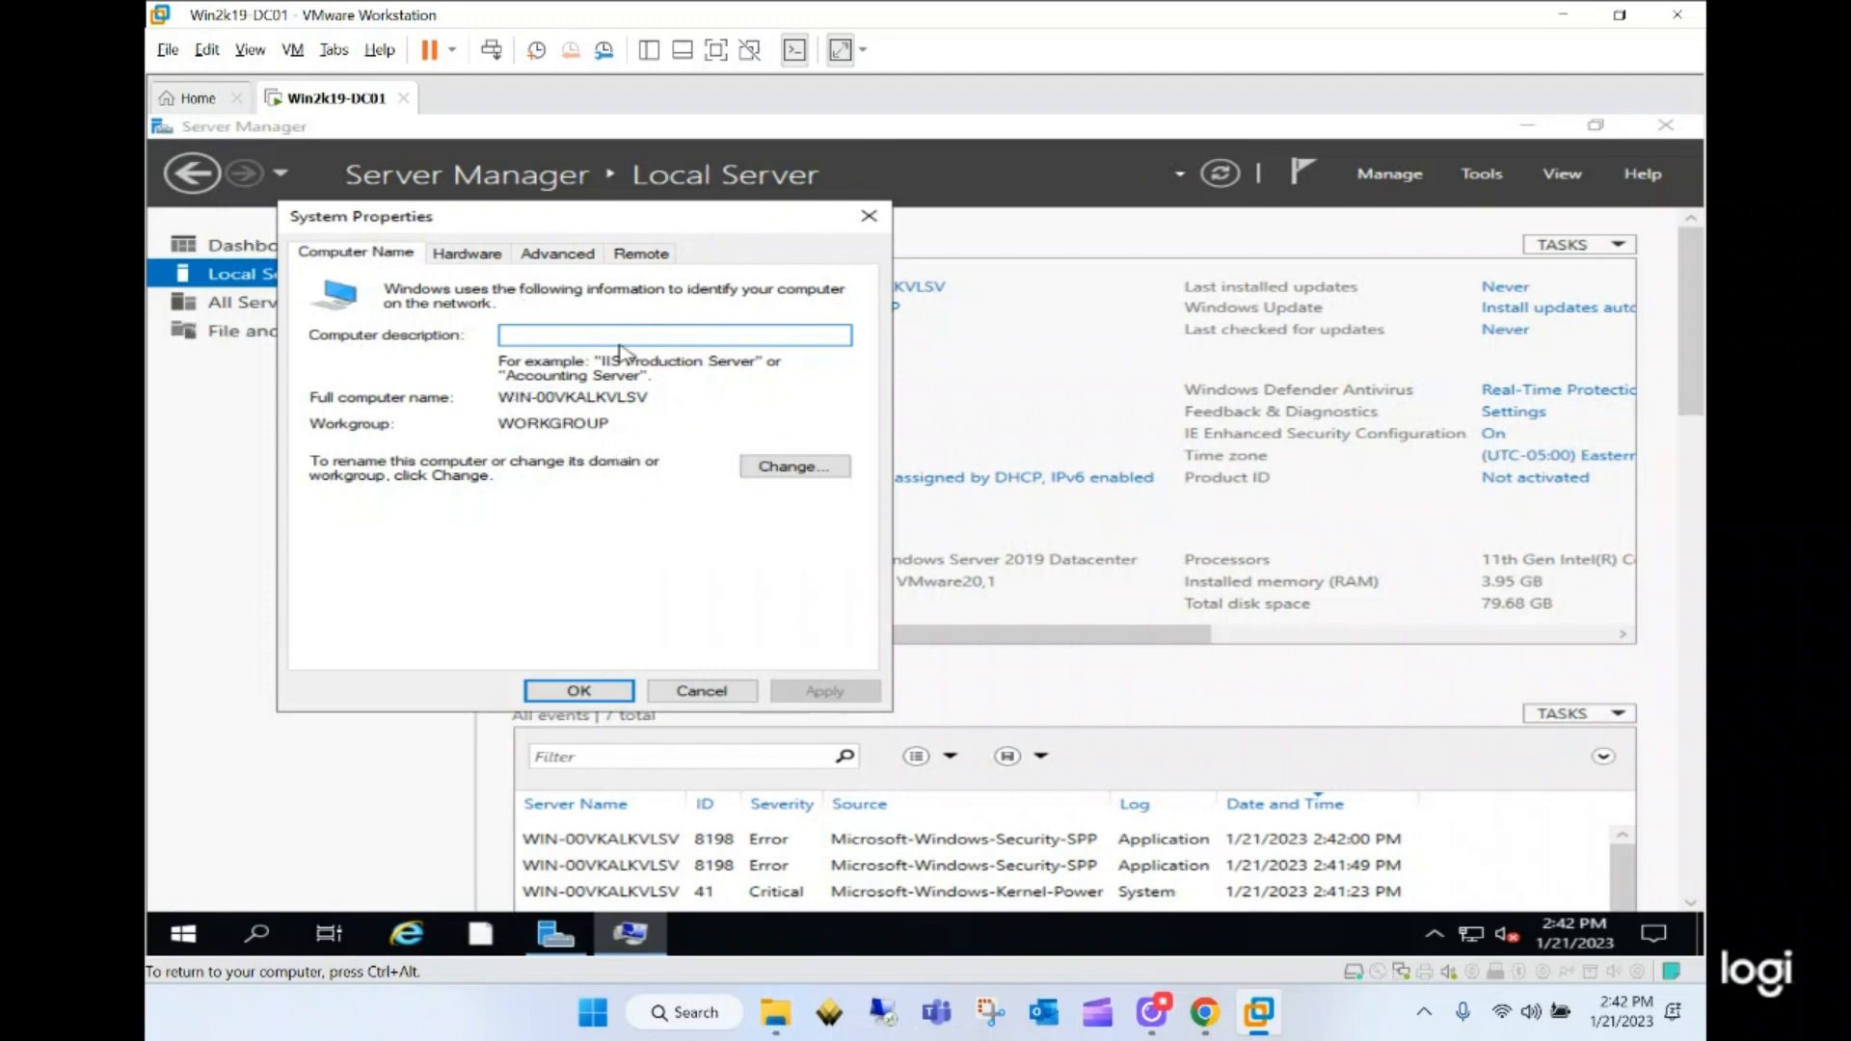
- Change the server's computer name to Win2k19-DC01, keep it in the workgroup, and postpone the restart
{"action": "left_click", "coordinate": [783, 469]}
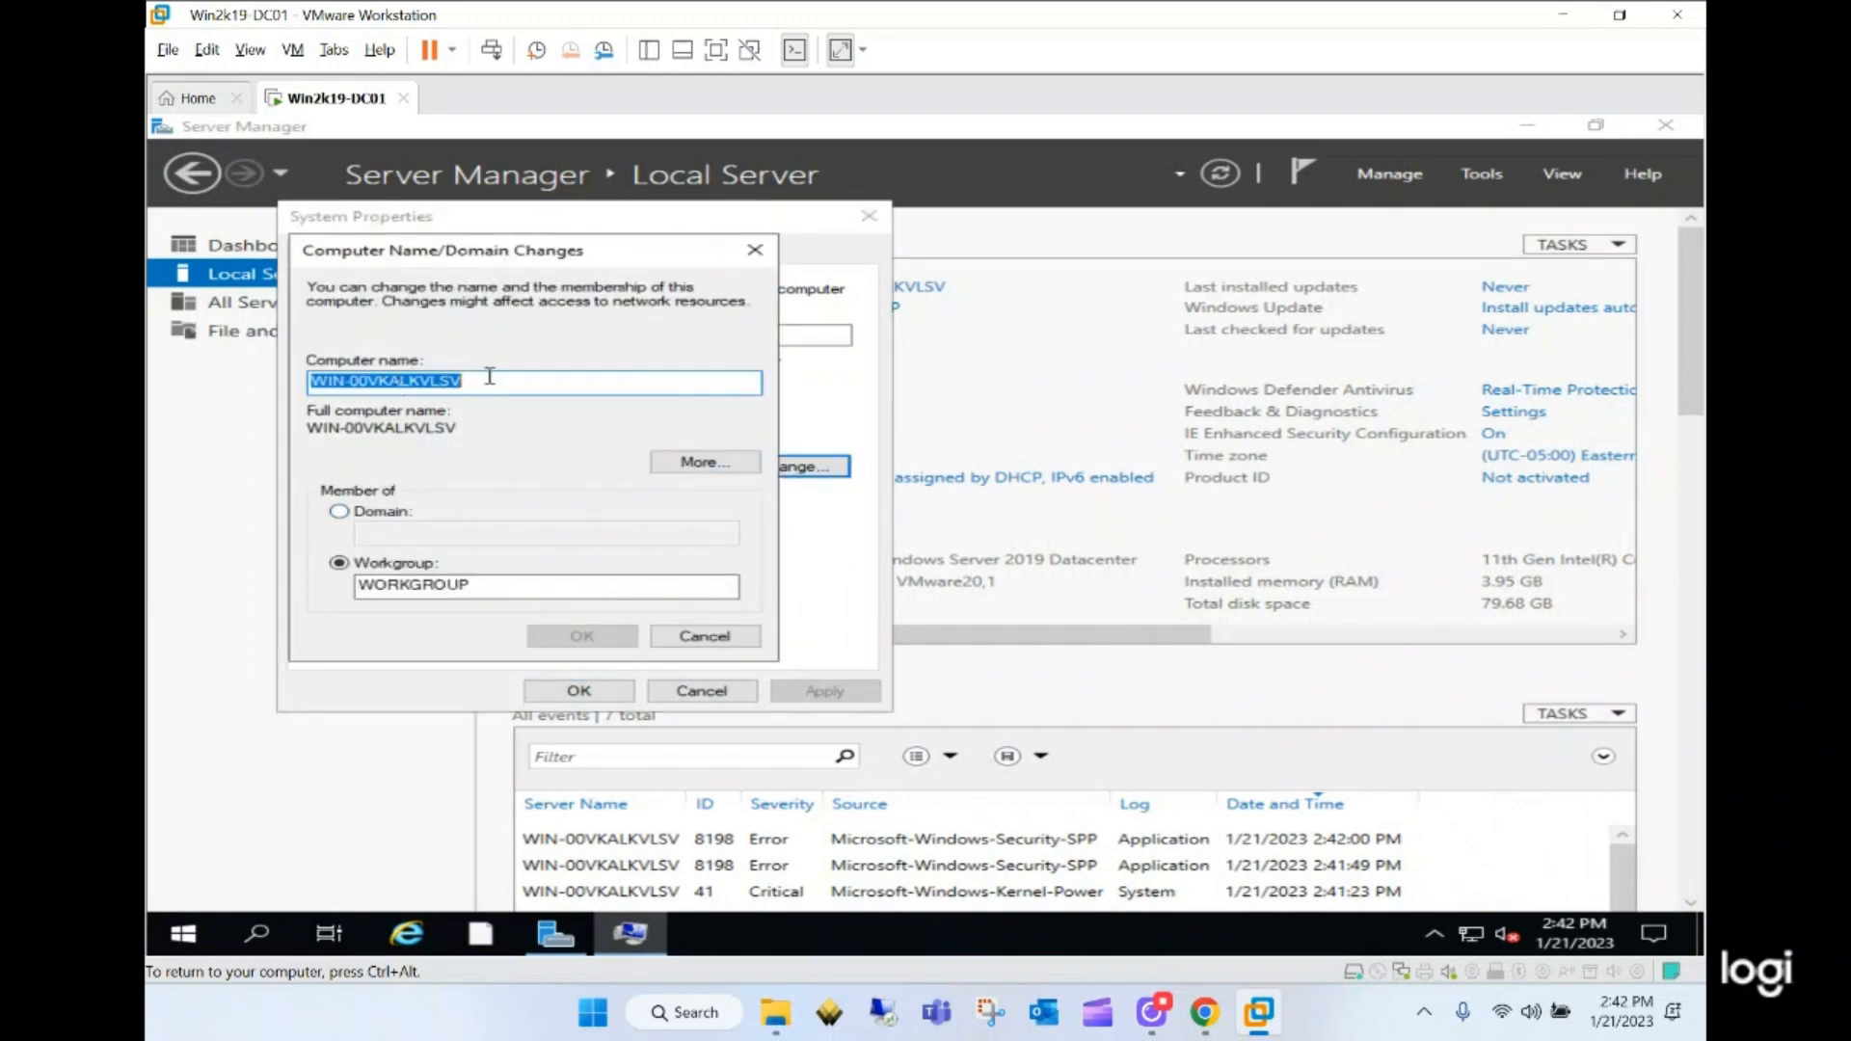
{"action": "key", "text": "BackSpace"}
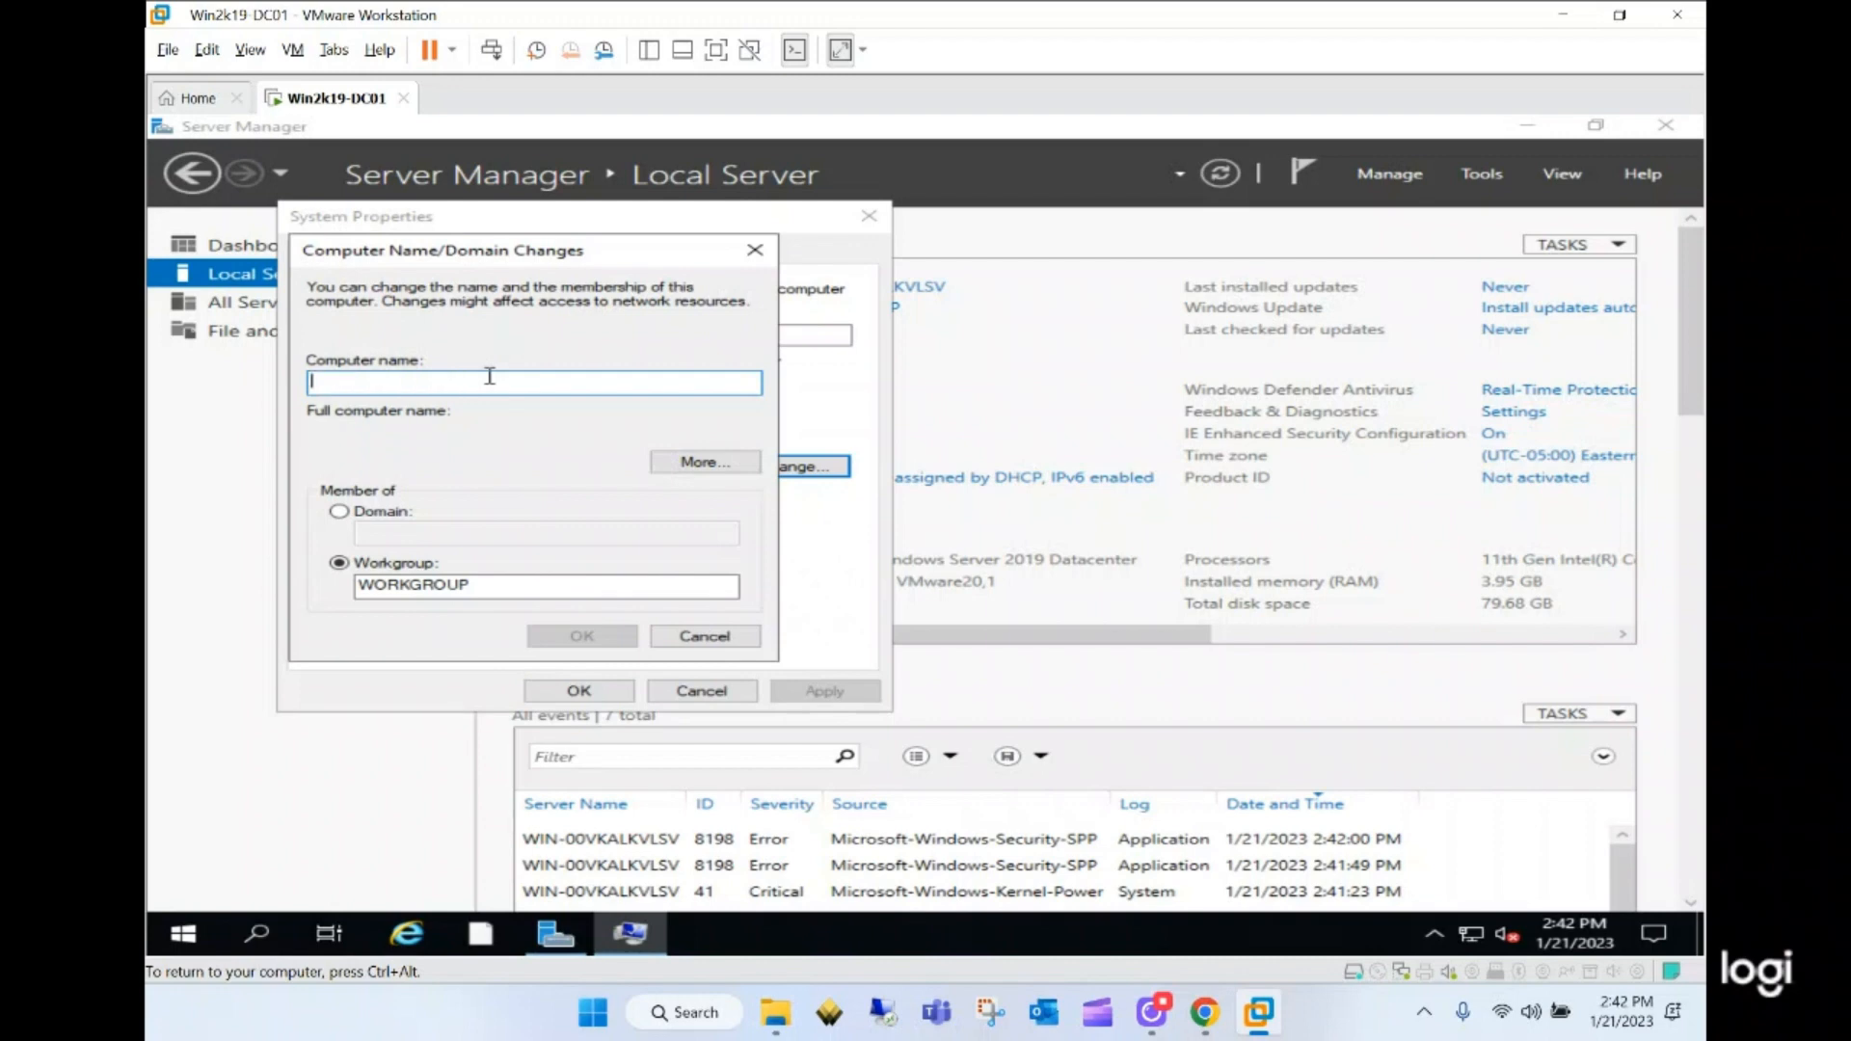
{"action": "type", "text": "Win"}
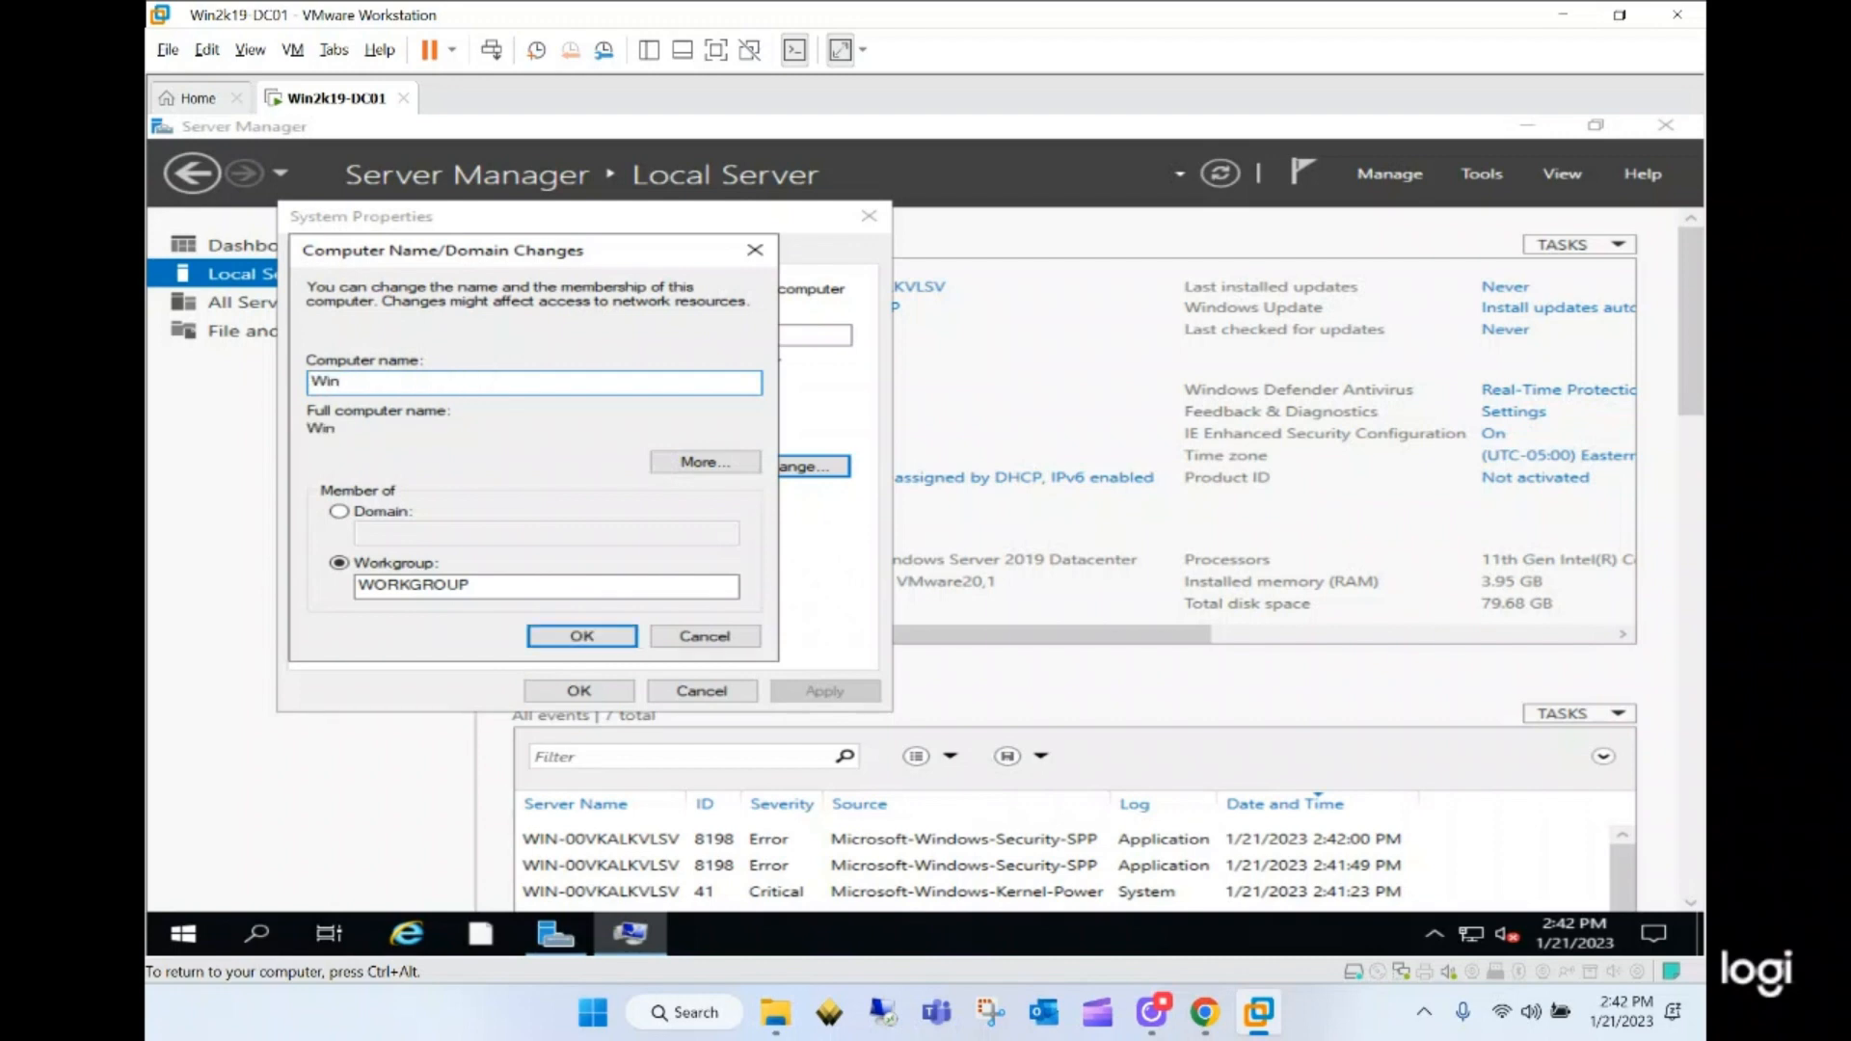
{"action": "type", "text": "2k19-DC01"}
{"action": "left_click", "coordinate": [587, 635]}
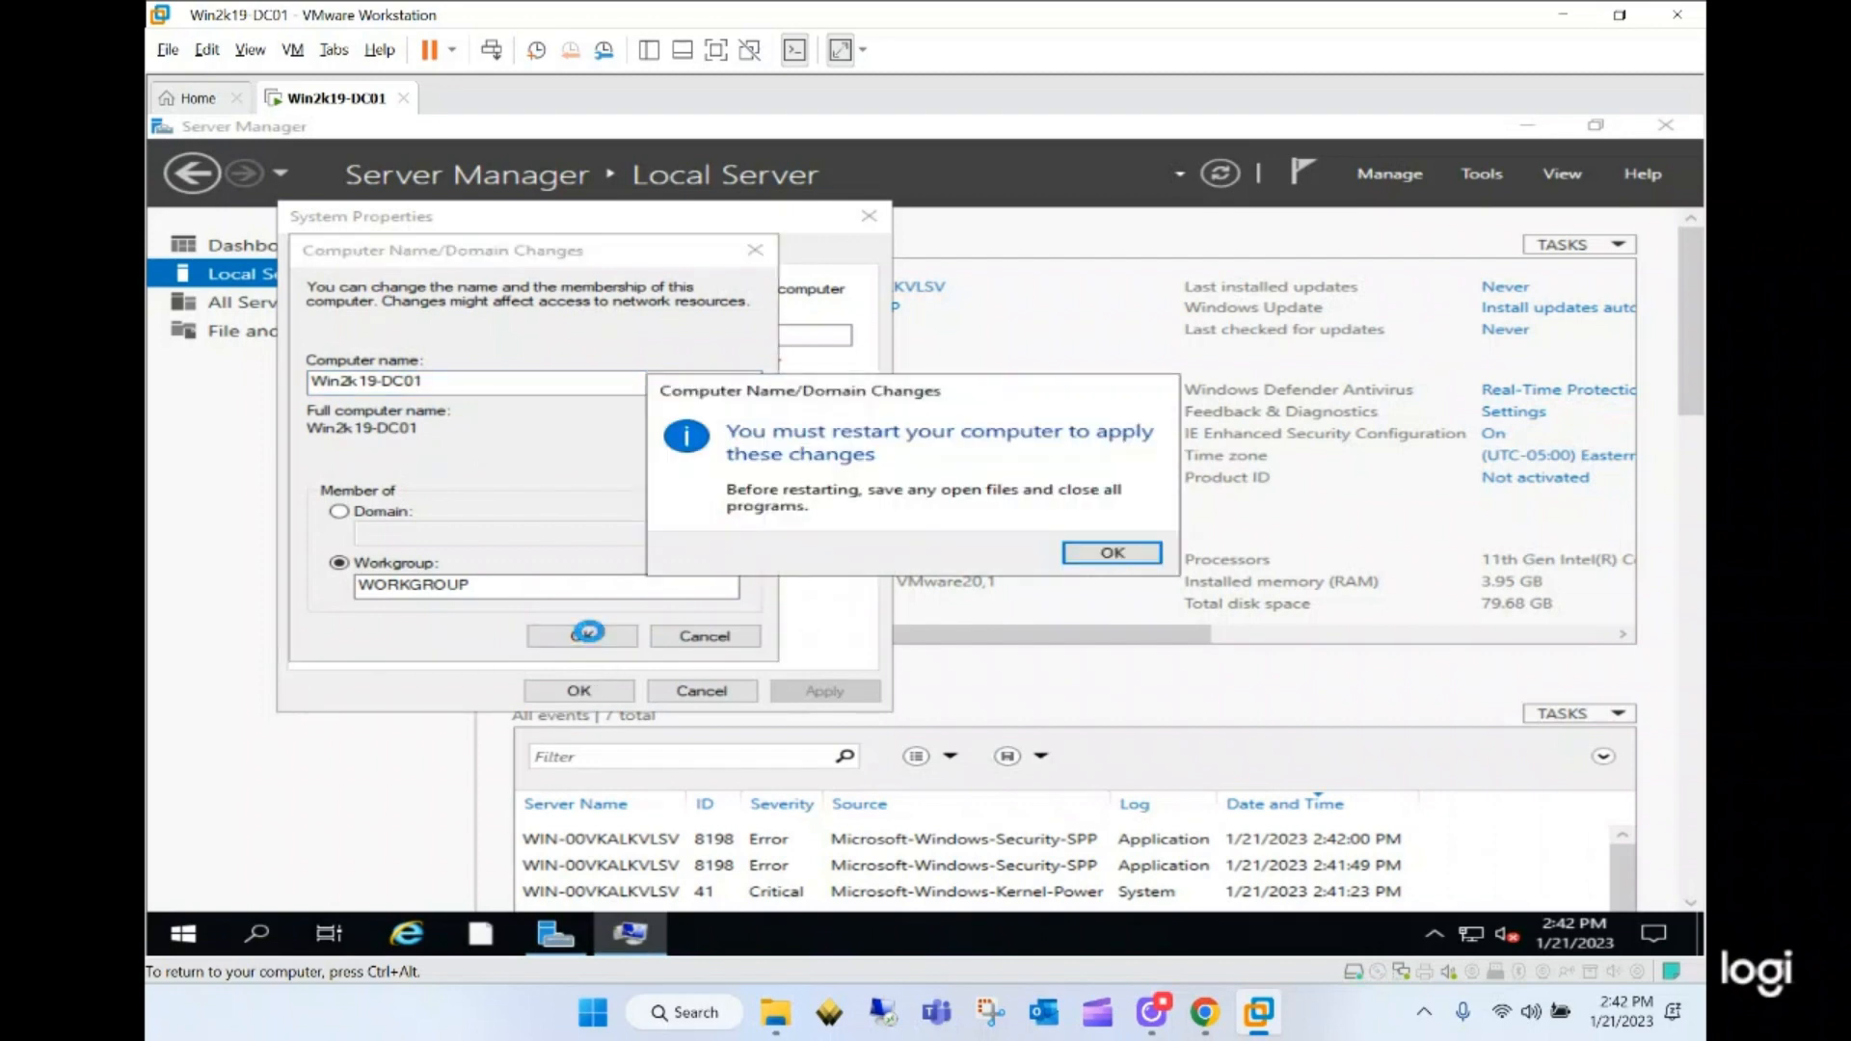
{"action": "left_click", "coordinate": [1114, 547]}
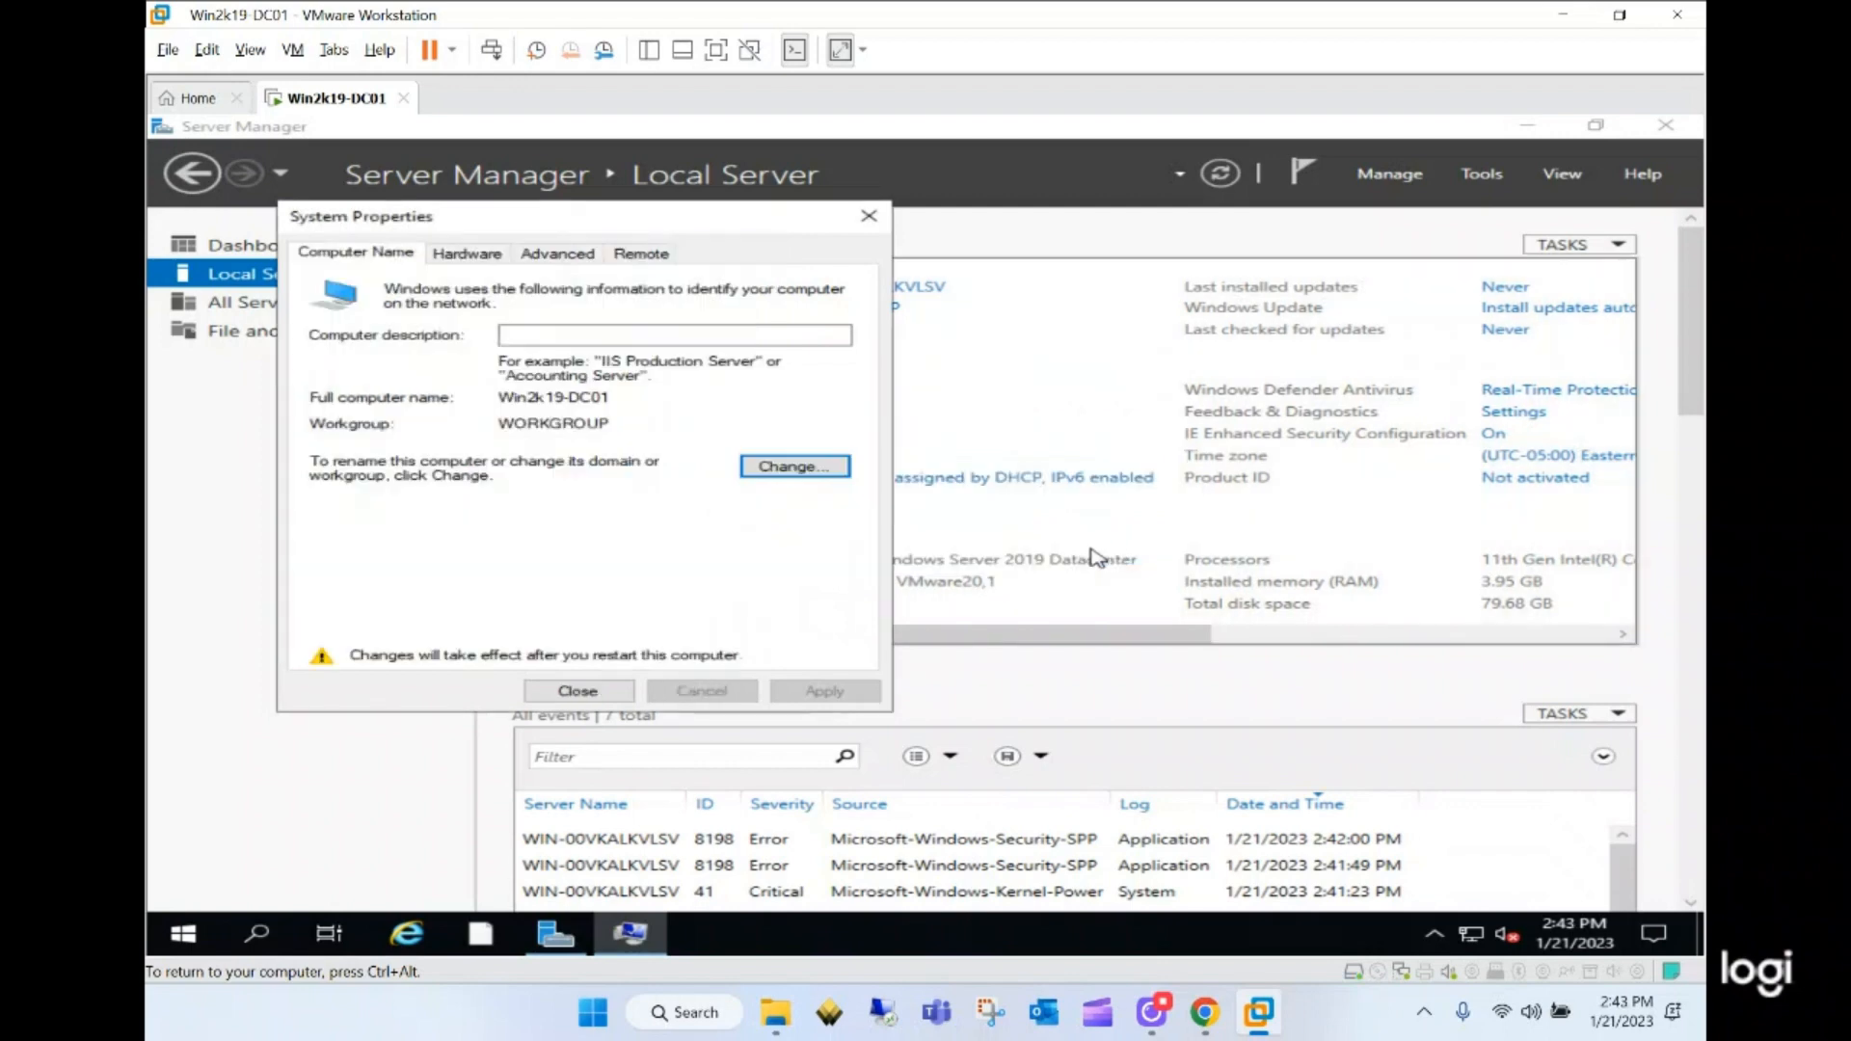
{"action": "left_click", "coordinate": [603, 693]}
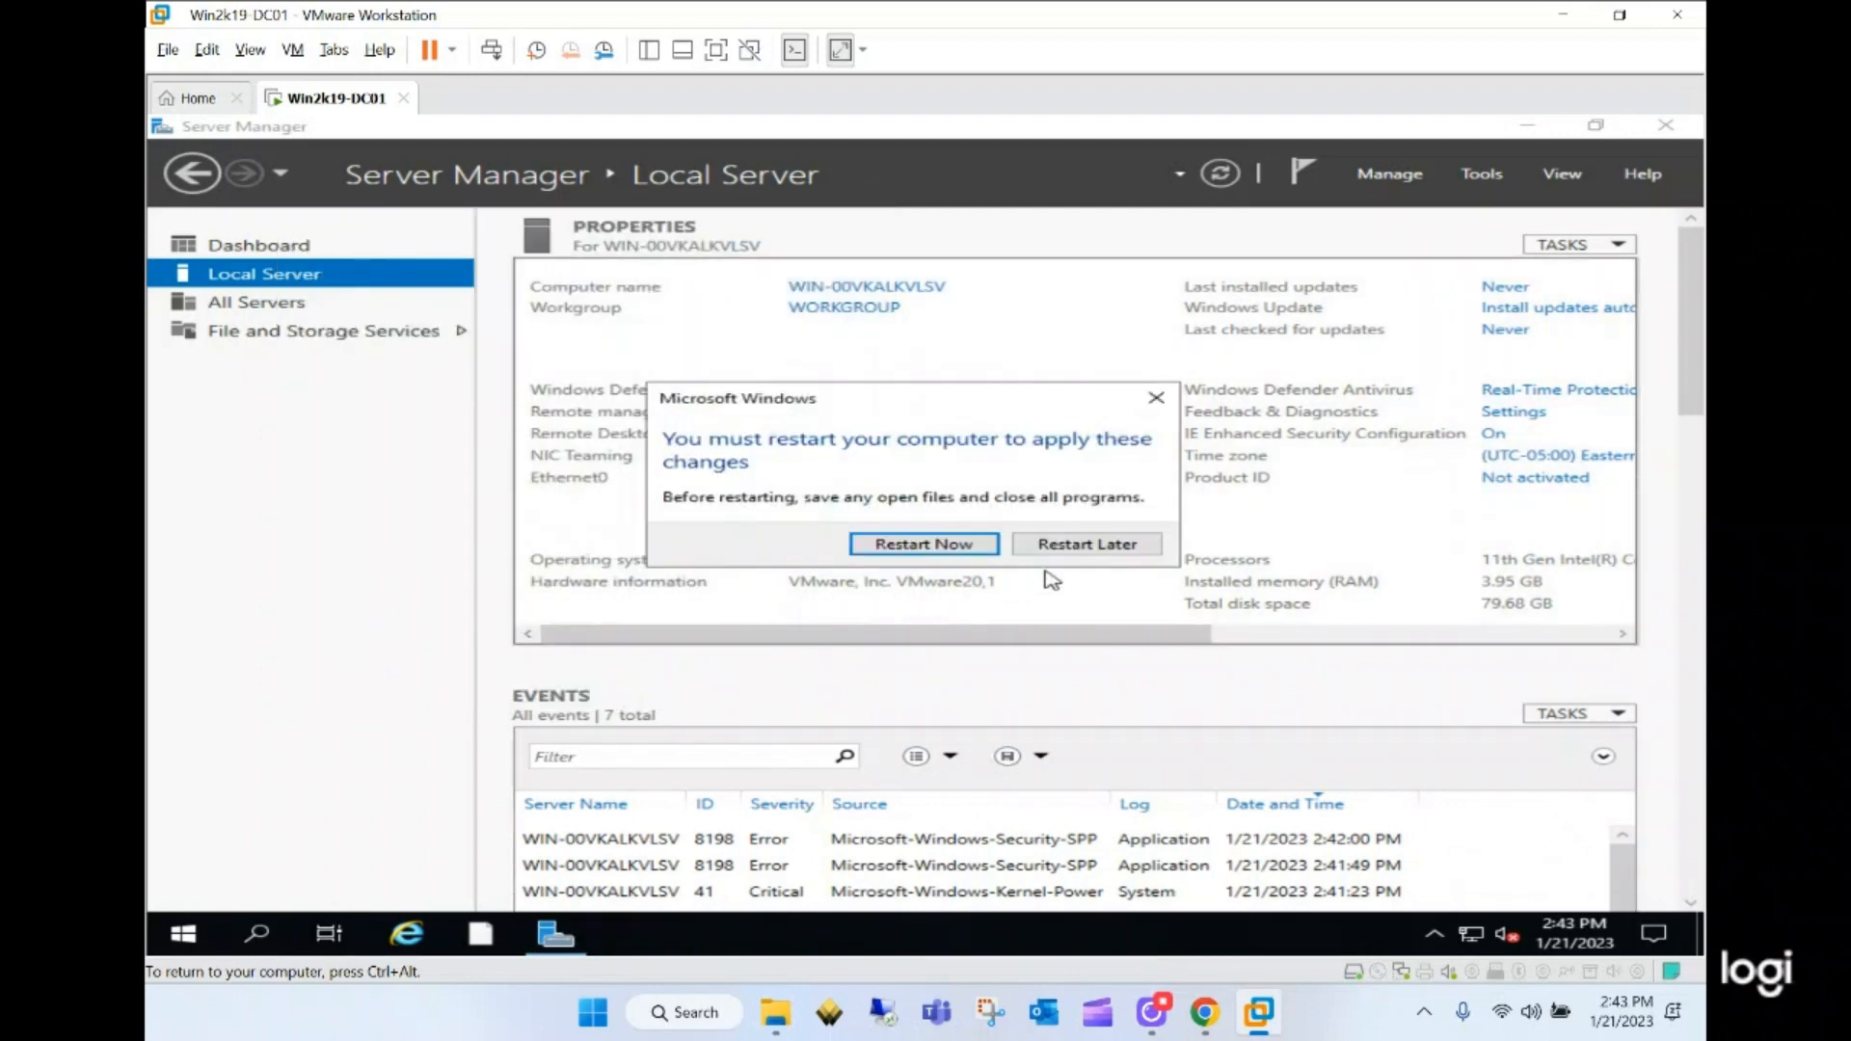
{"action": "left_click", "coordinate": [1108, 546]}
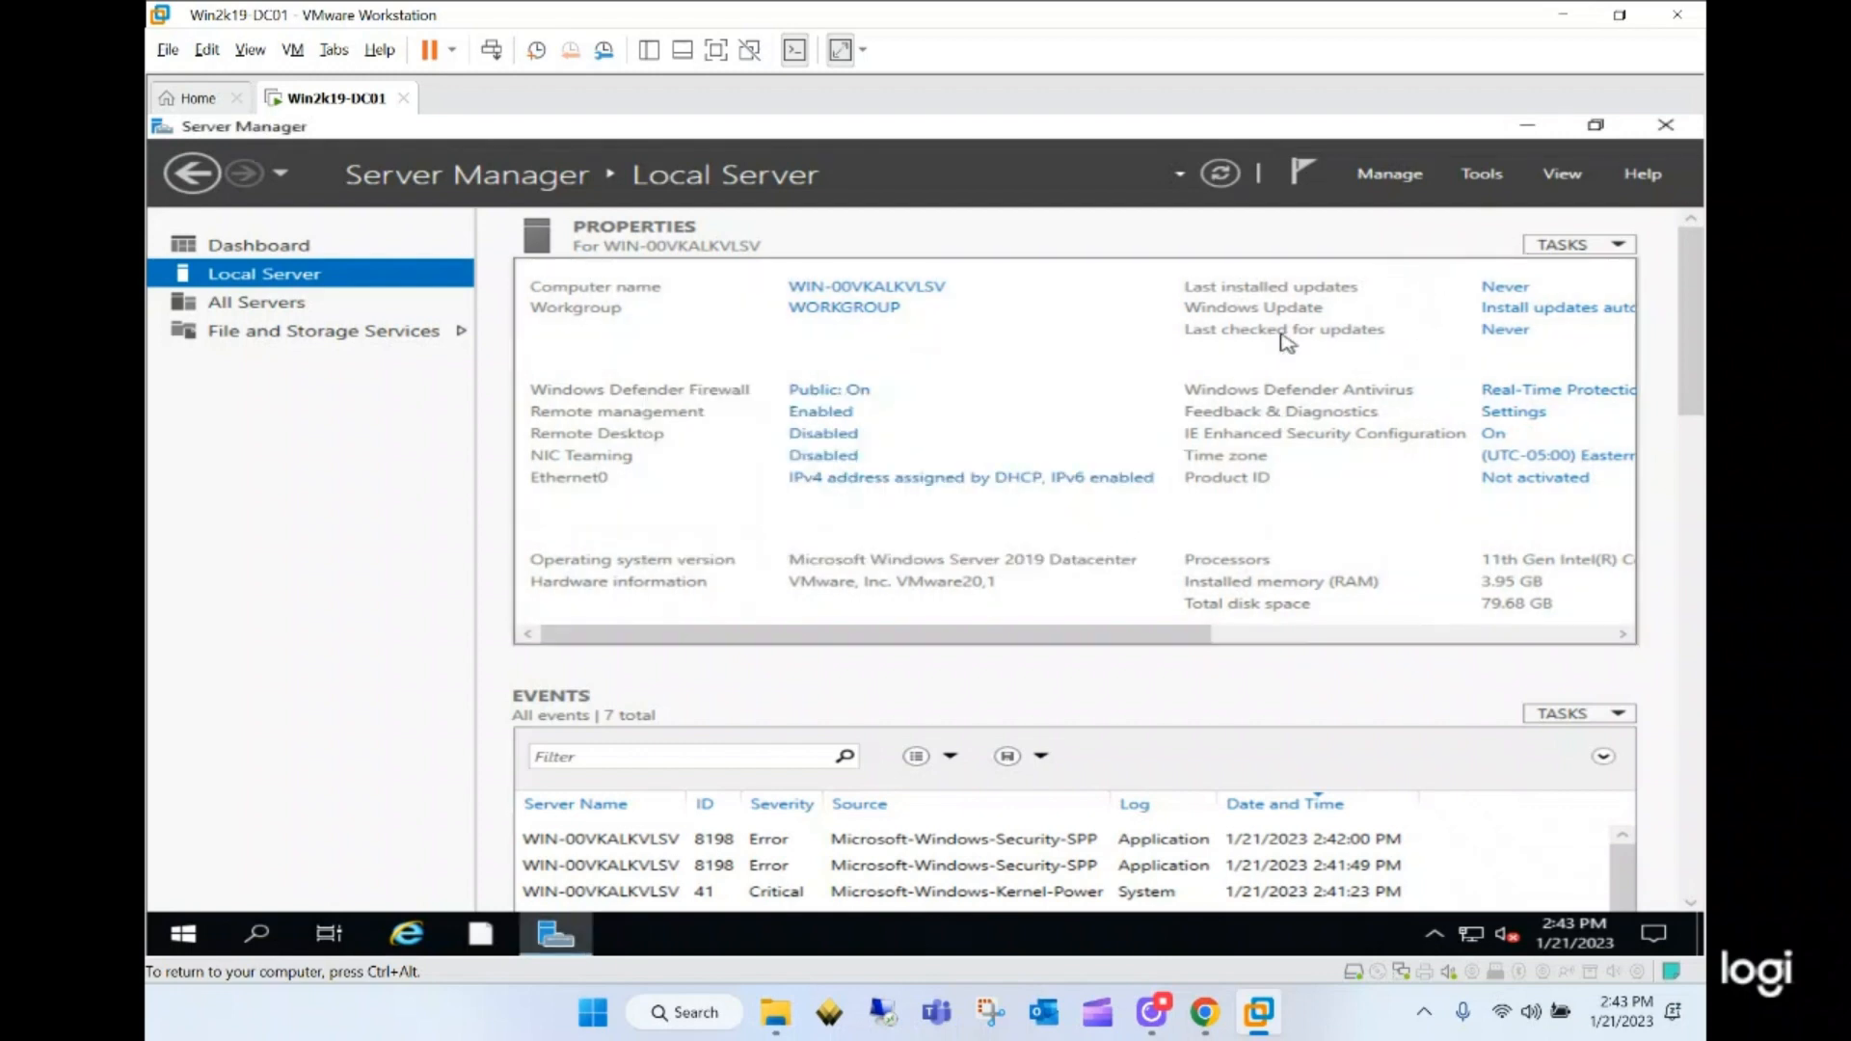
- Turn off IE Enhanced Security Configuration for both Administrators and Users, and refresh the local server properties
{"action": "left_click", "coordinate": [1491, 437]}
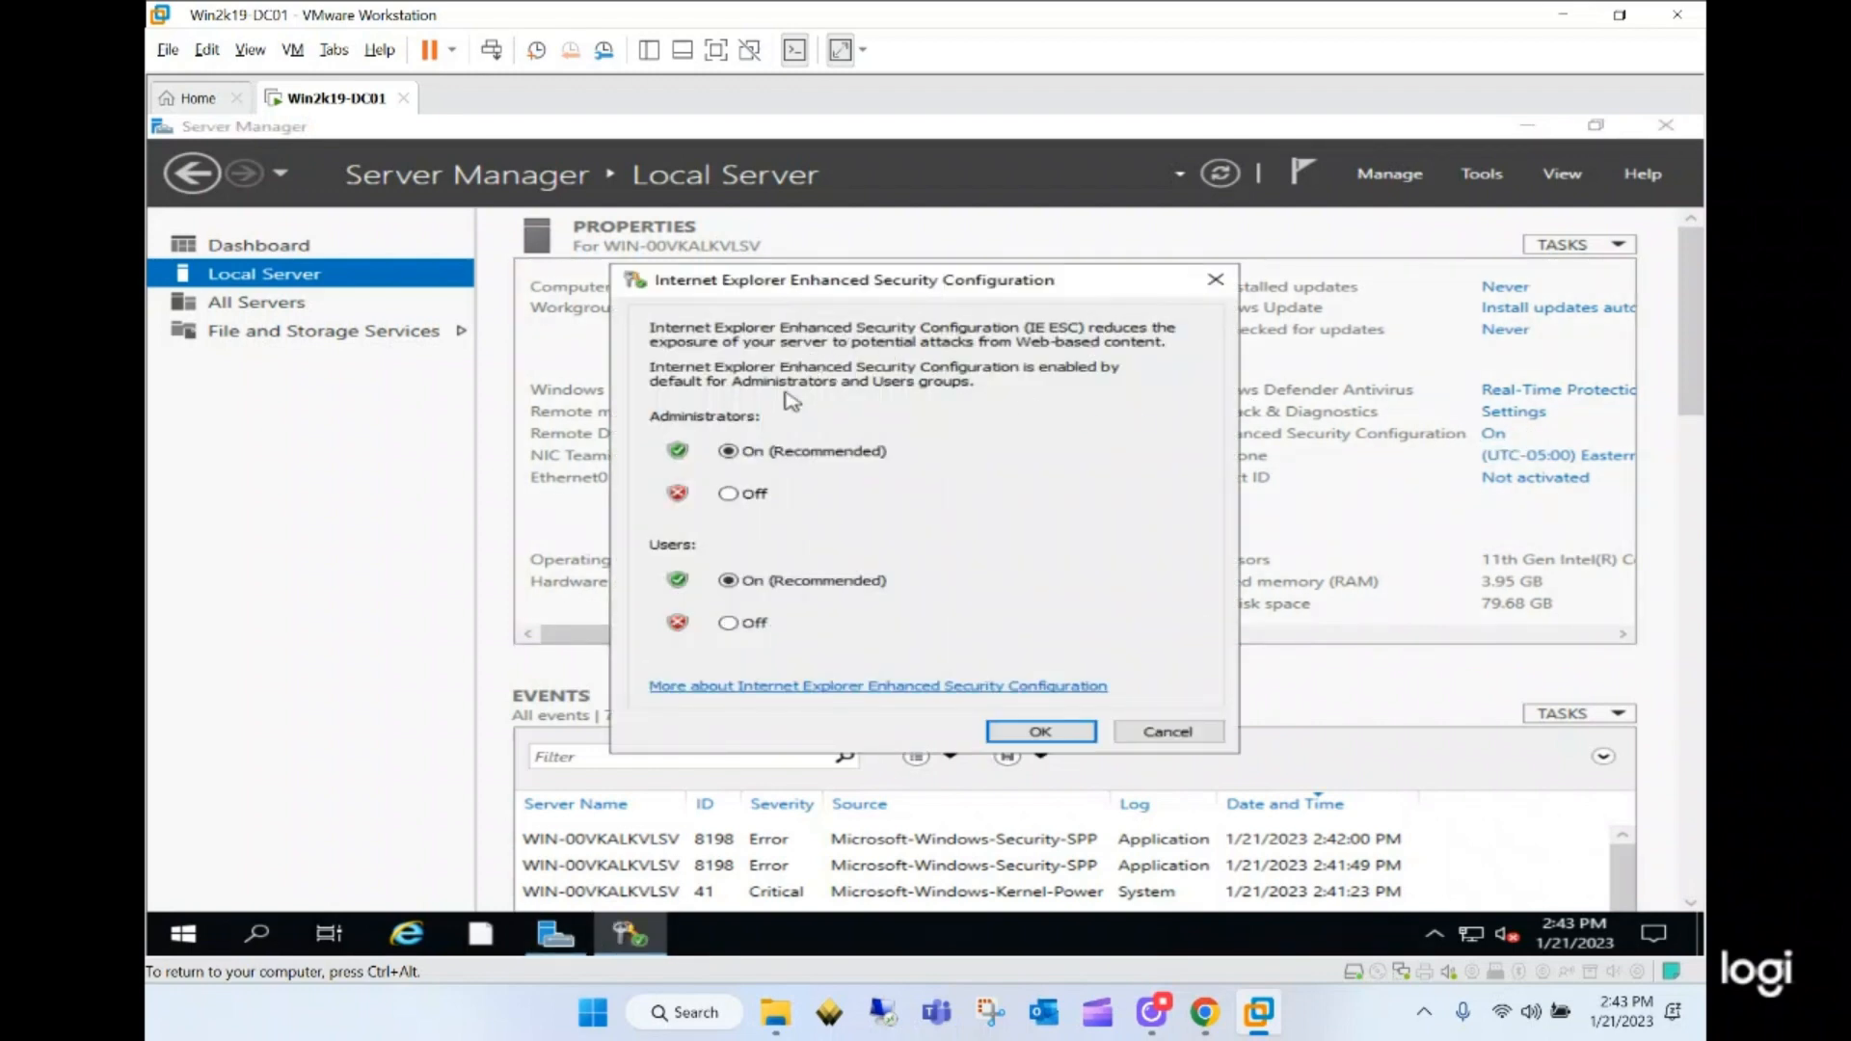
{"action": "left_click", "coordinate": [746, 496]}
{"action": "left_click", "coordinate": [755, 626]}
{"action": "left_click", "coordinate": [1014, 731]}
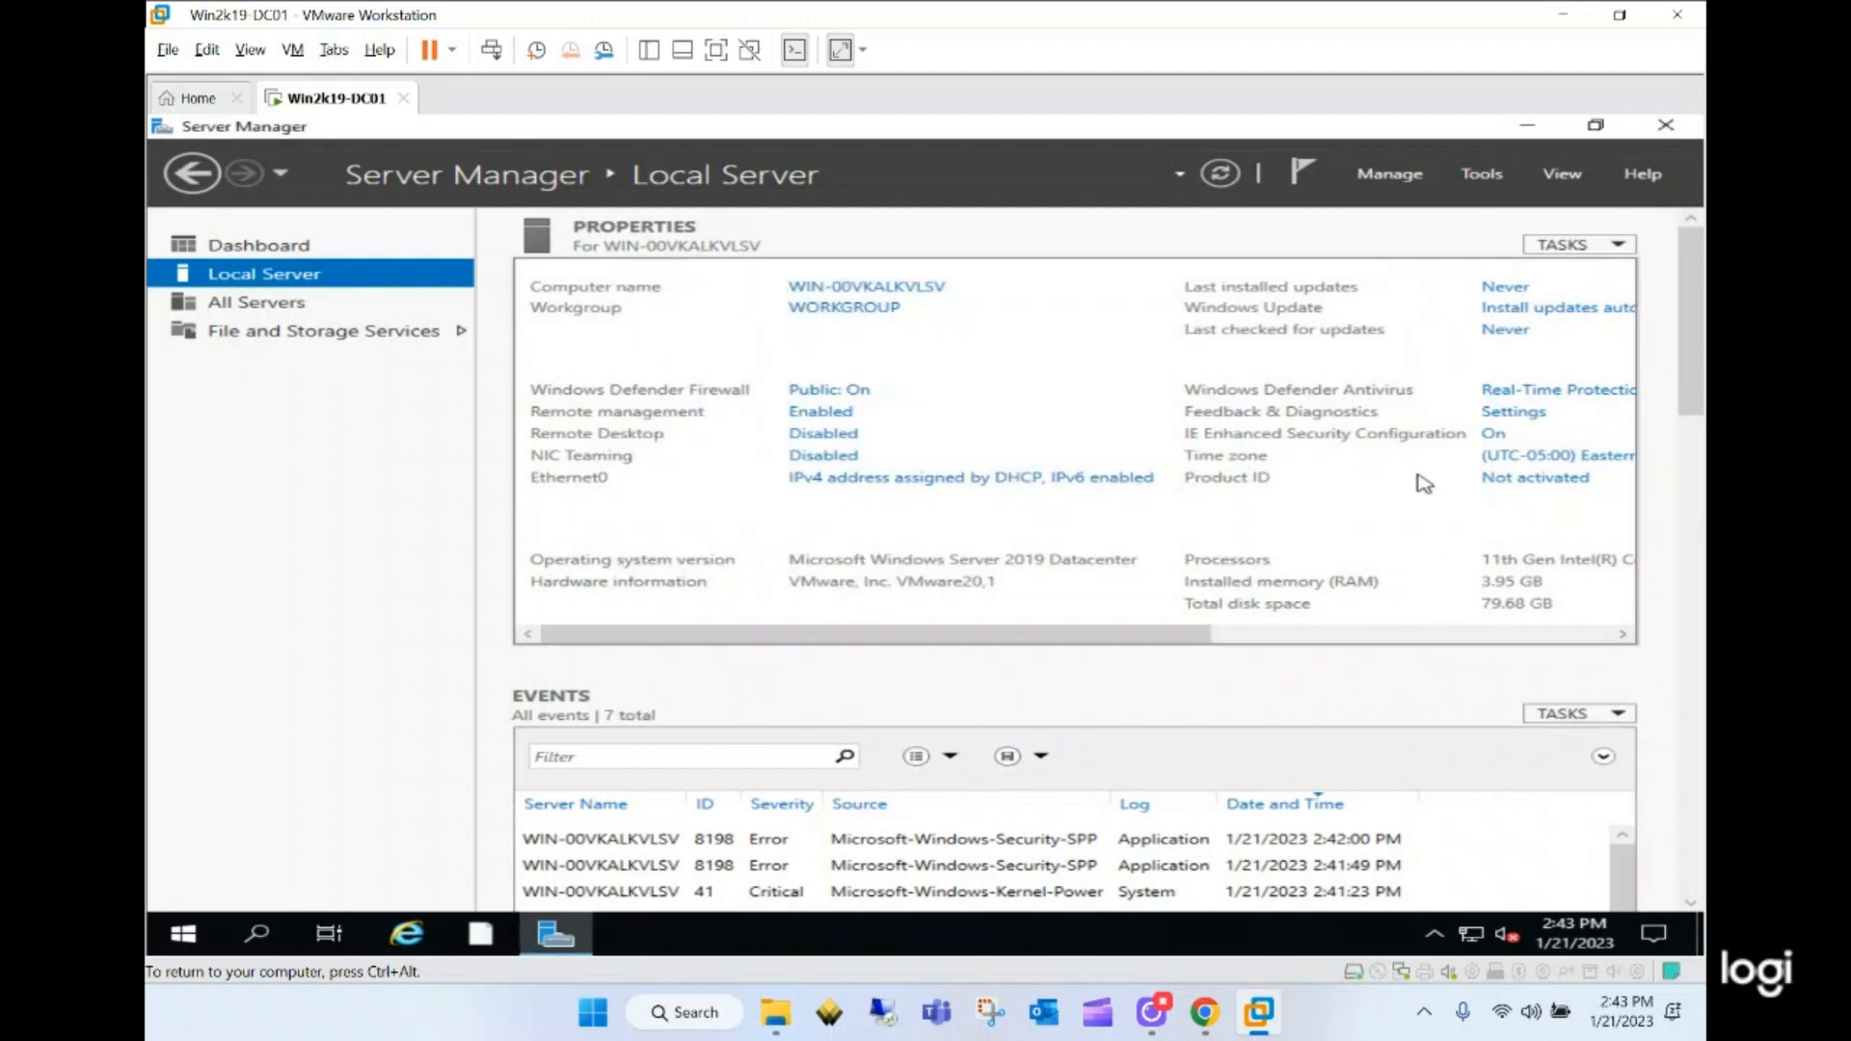
{"action": "left_click", "coordinate": [1220, 174]}
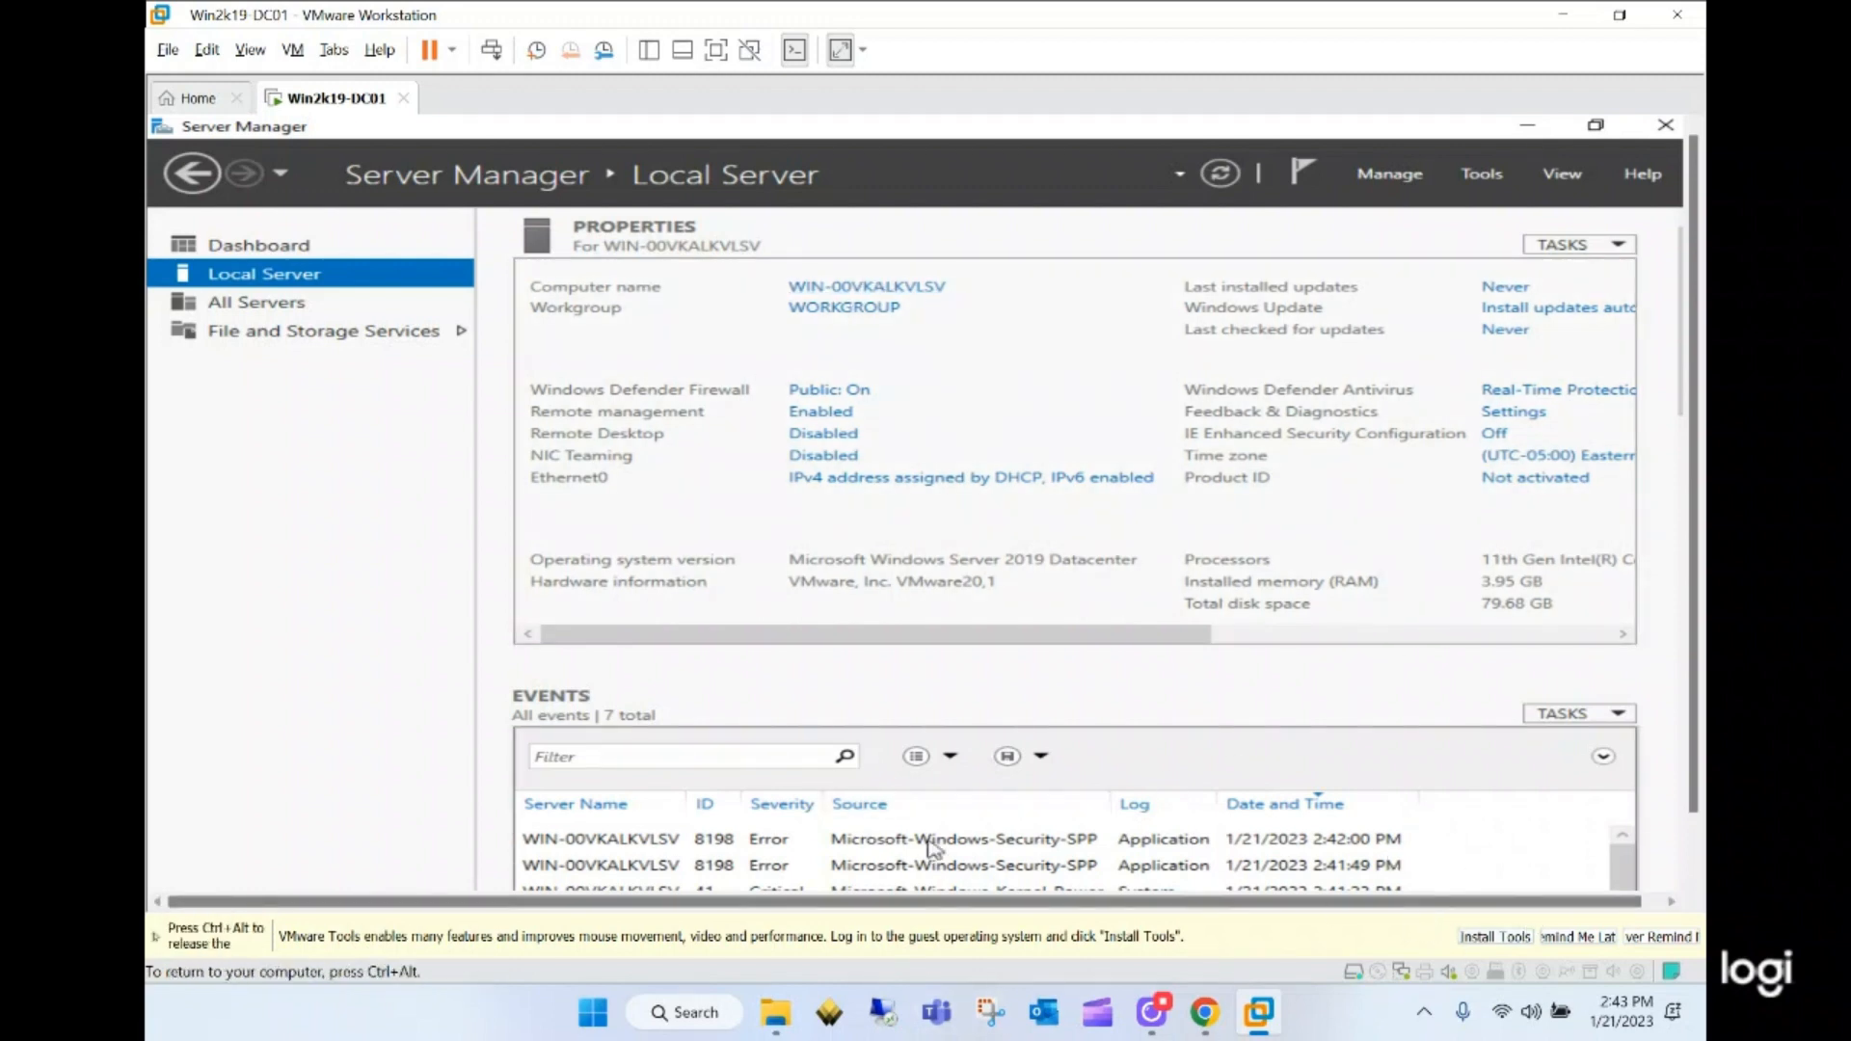
- Start the VMware Tools installation from the virtual machine's reminder to mount its installer disc
{"action": "key", "text": "ctrl+alt"}
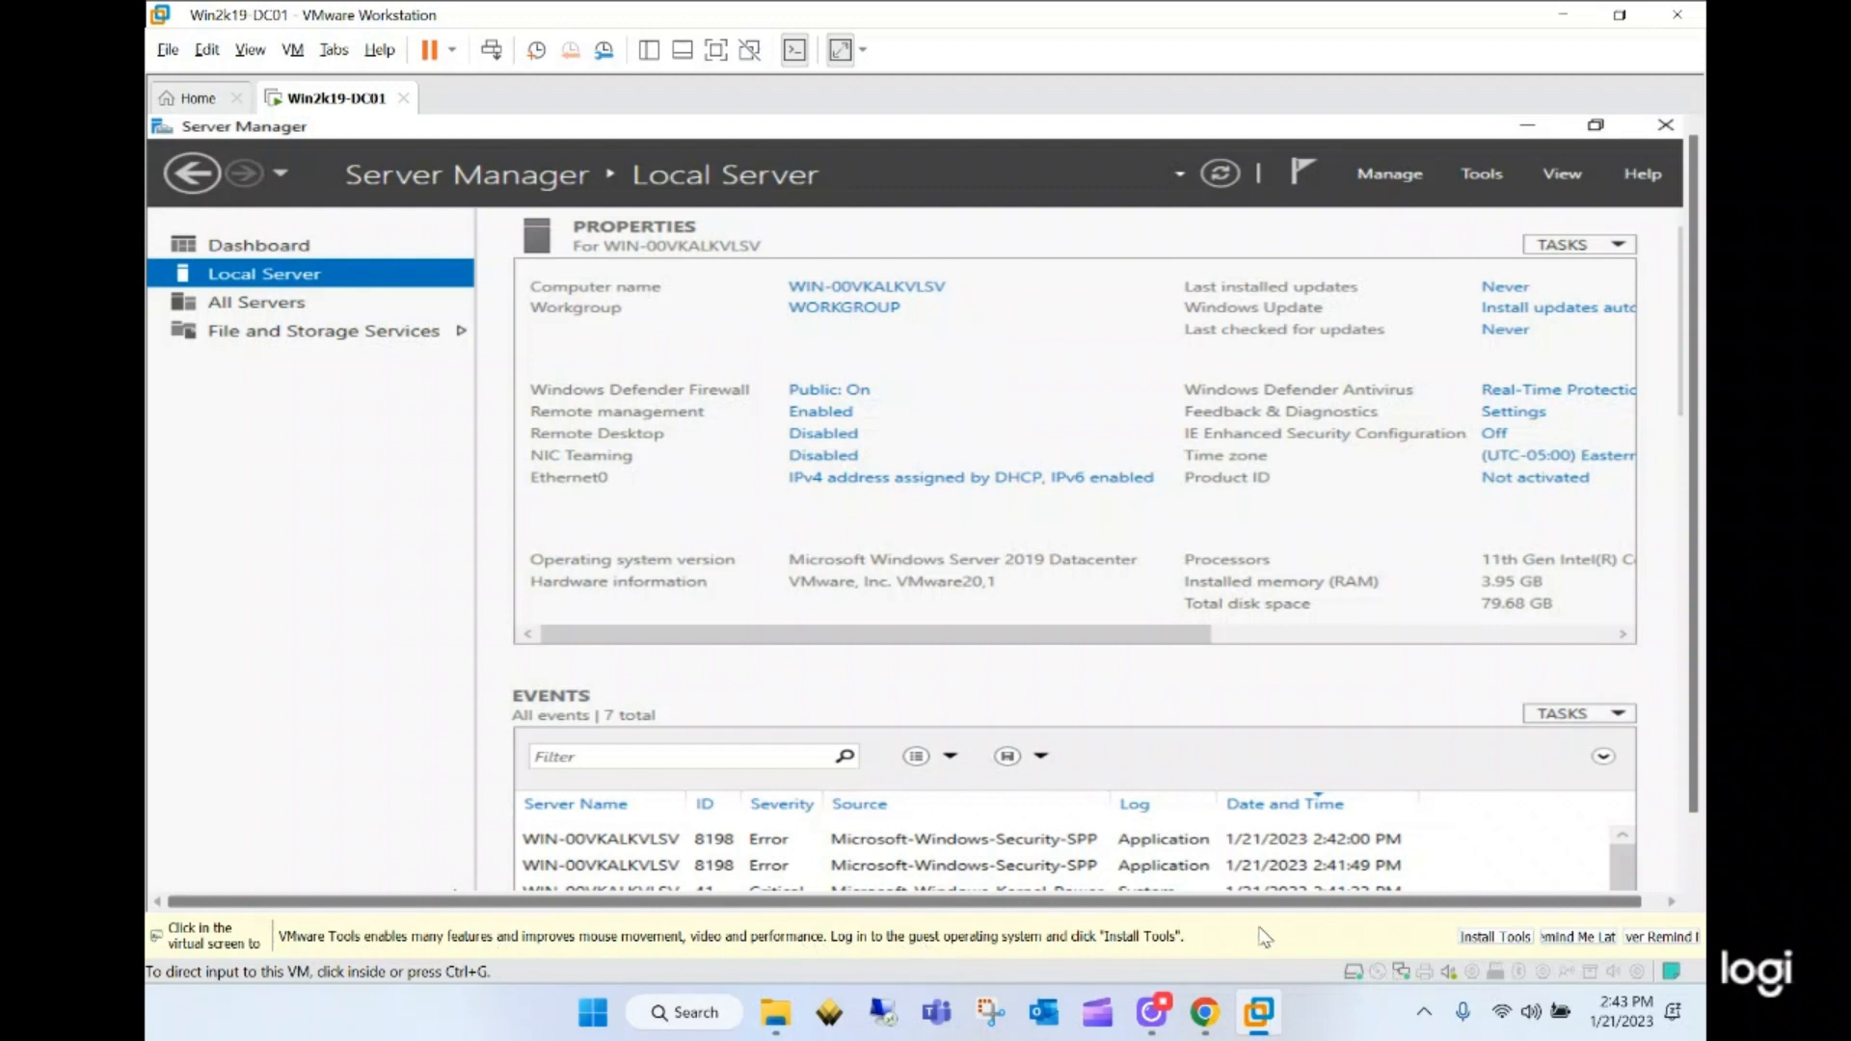
{"action": "left_click", "coordinate": [1489, 943]}
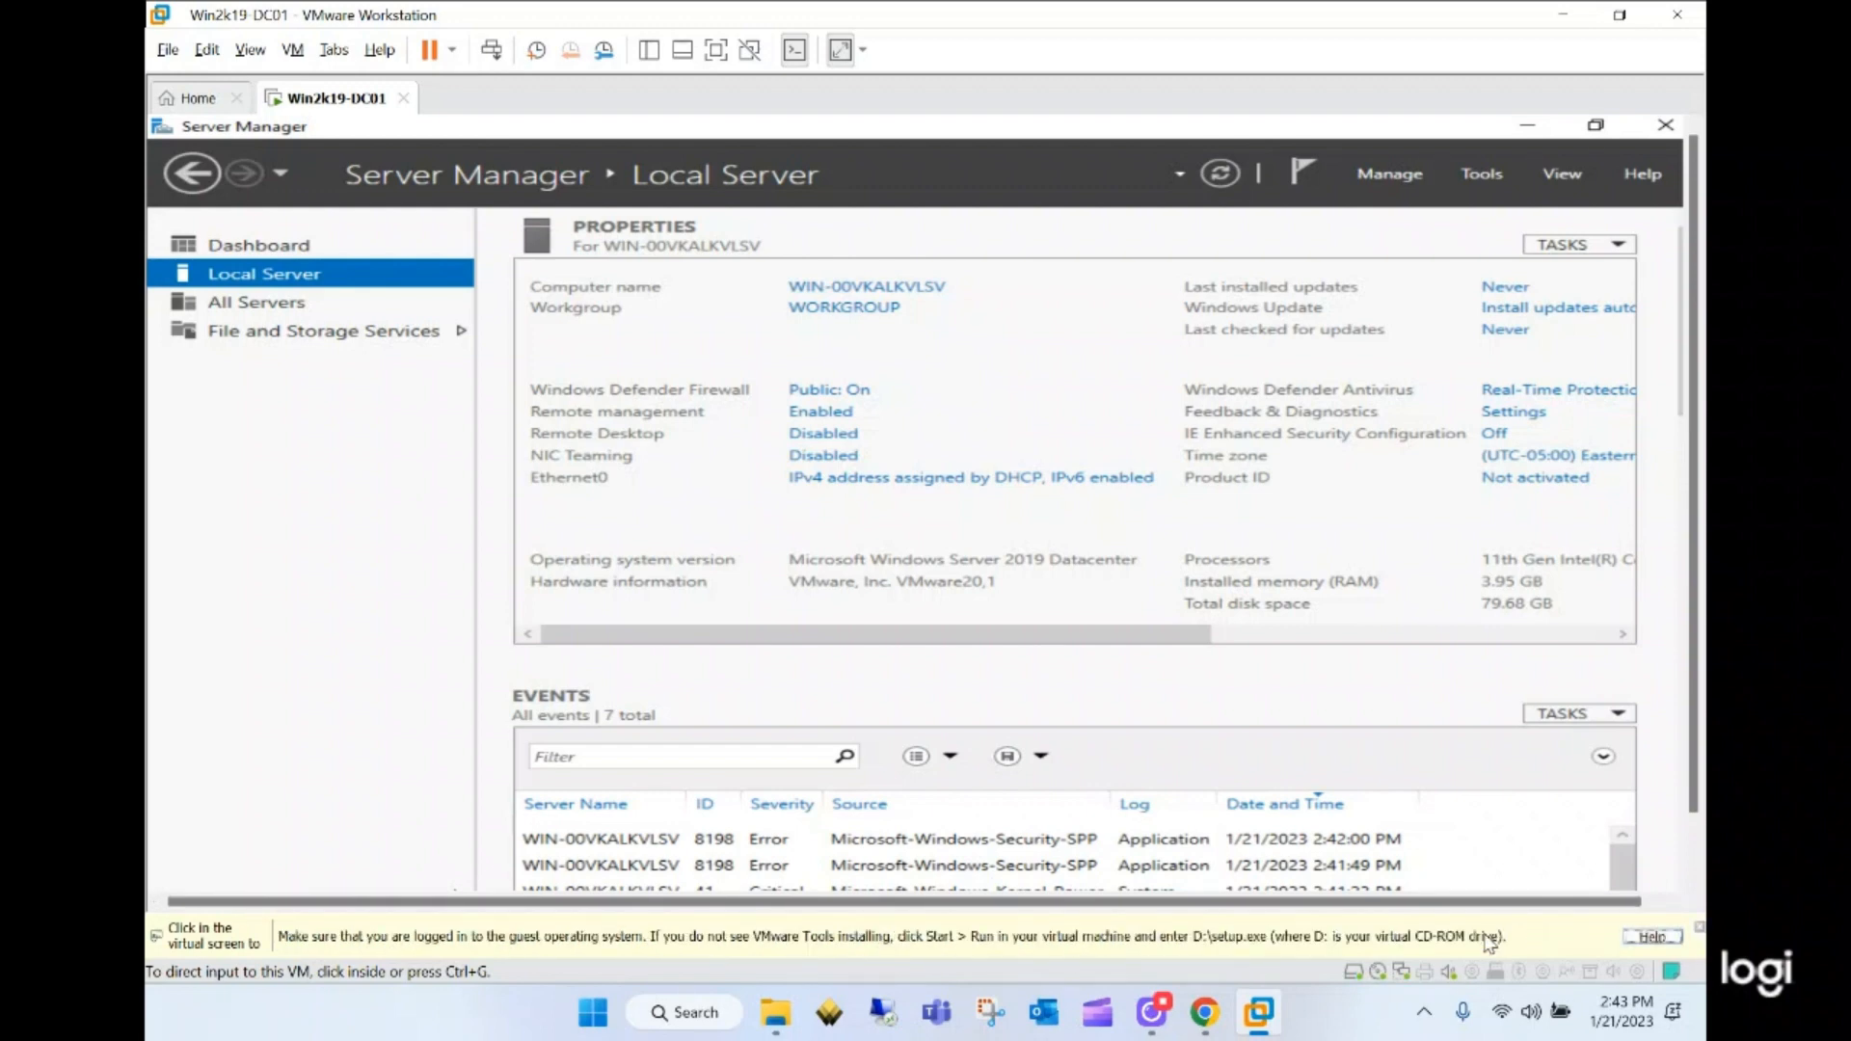
{"action": "left_click", "coordinate": [872, 754]}
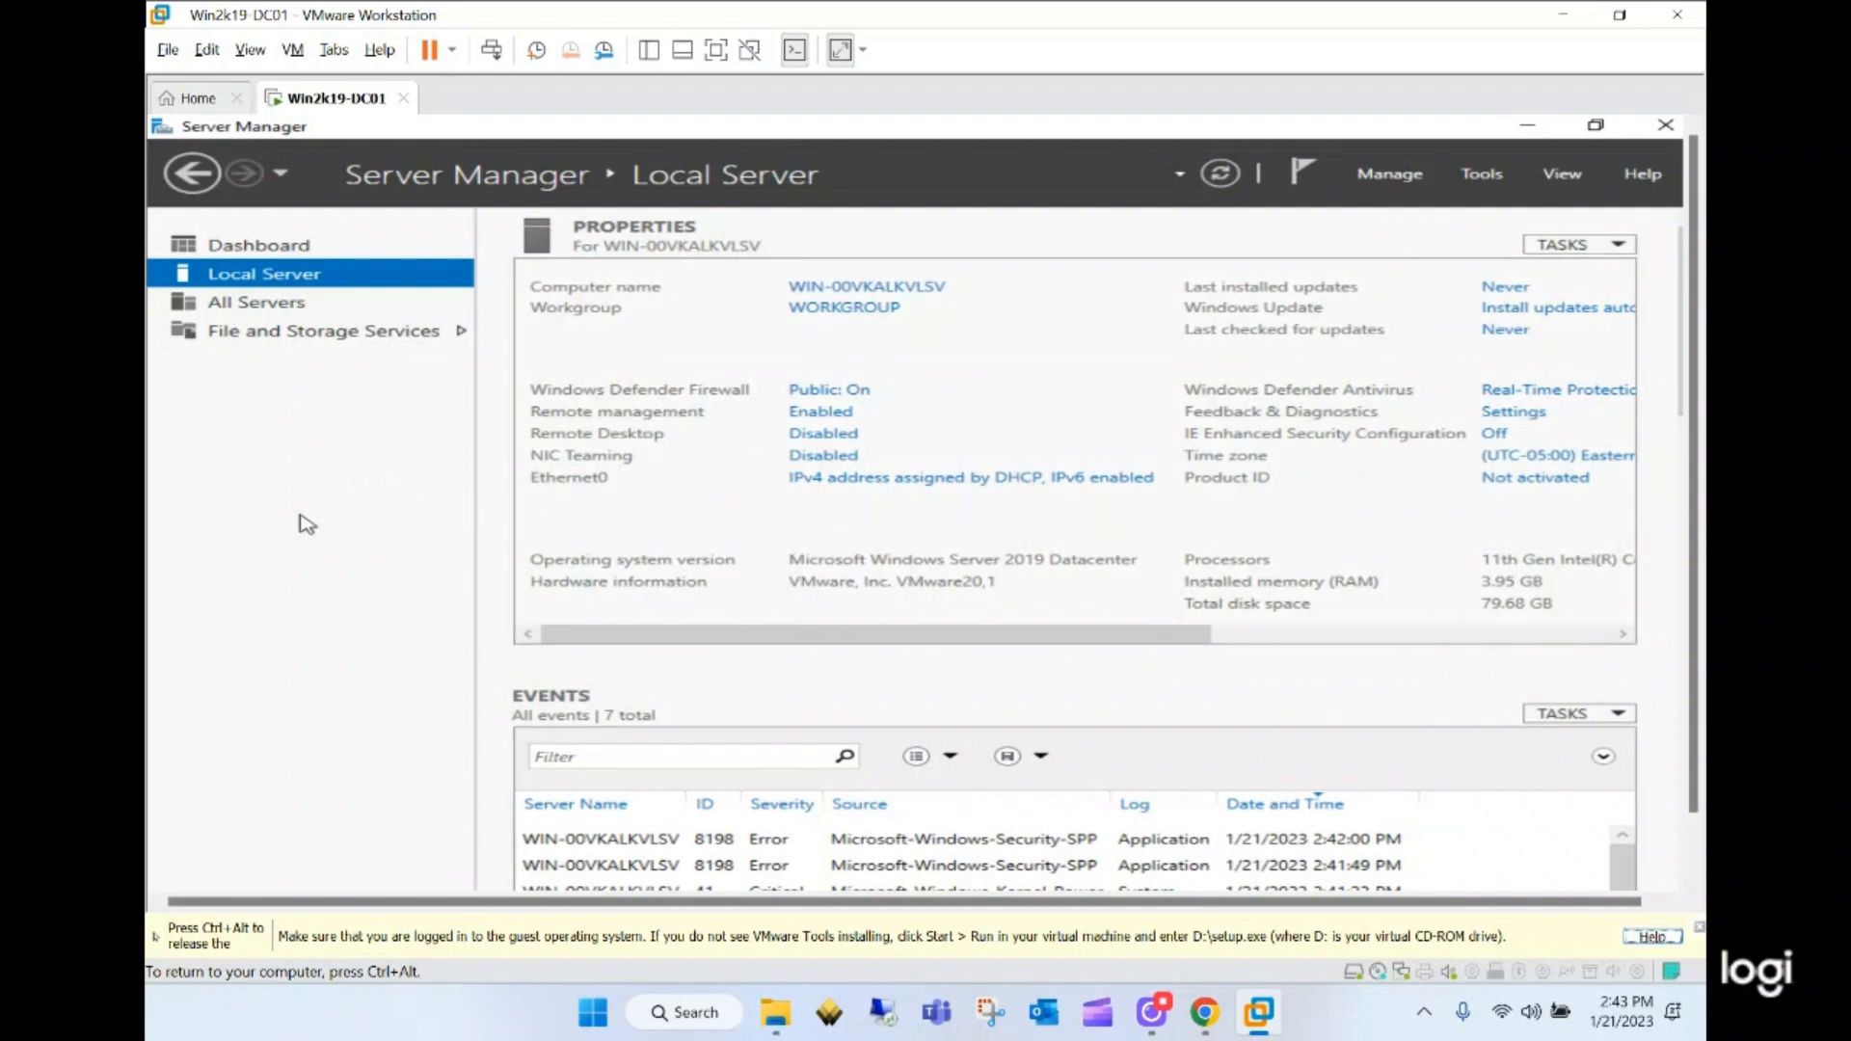
{"action": "key", "text": "ctrl+alt"}
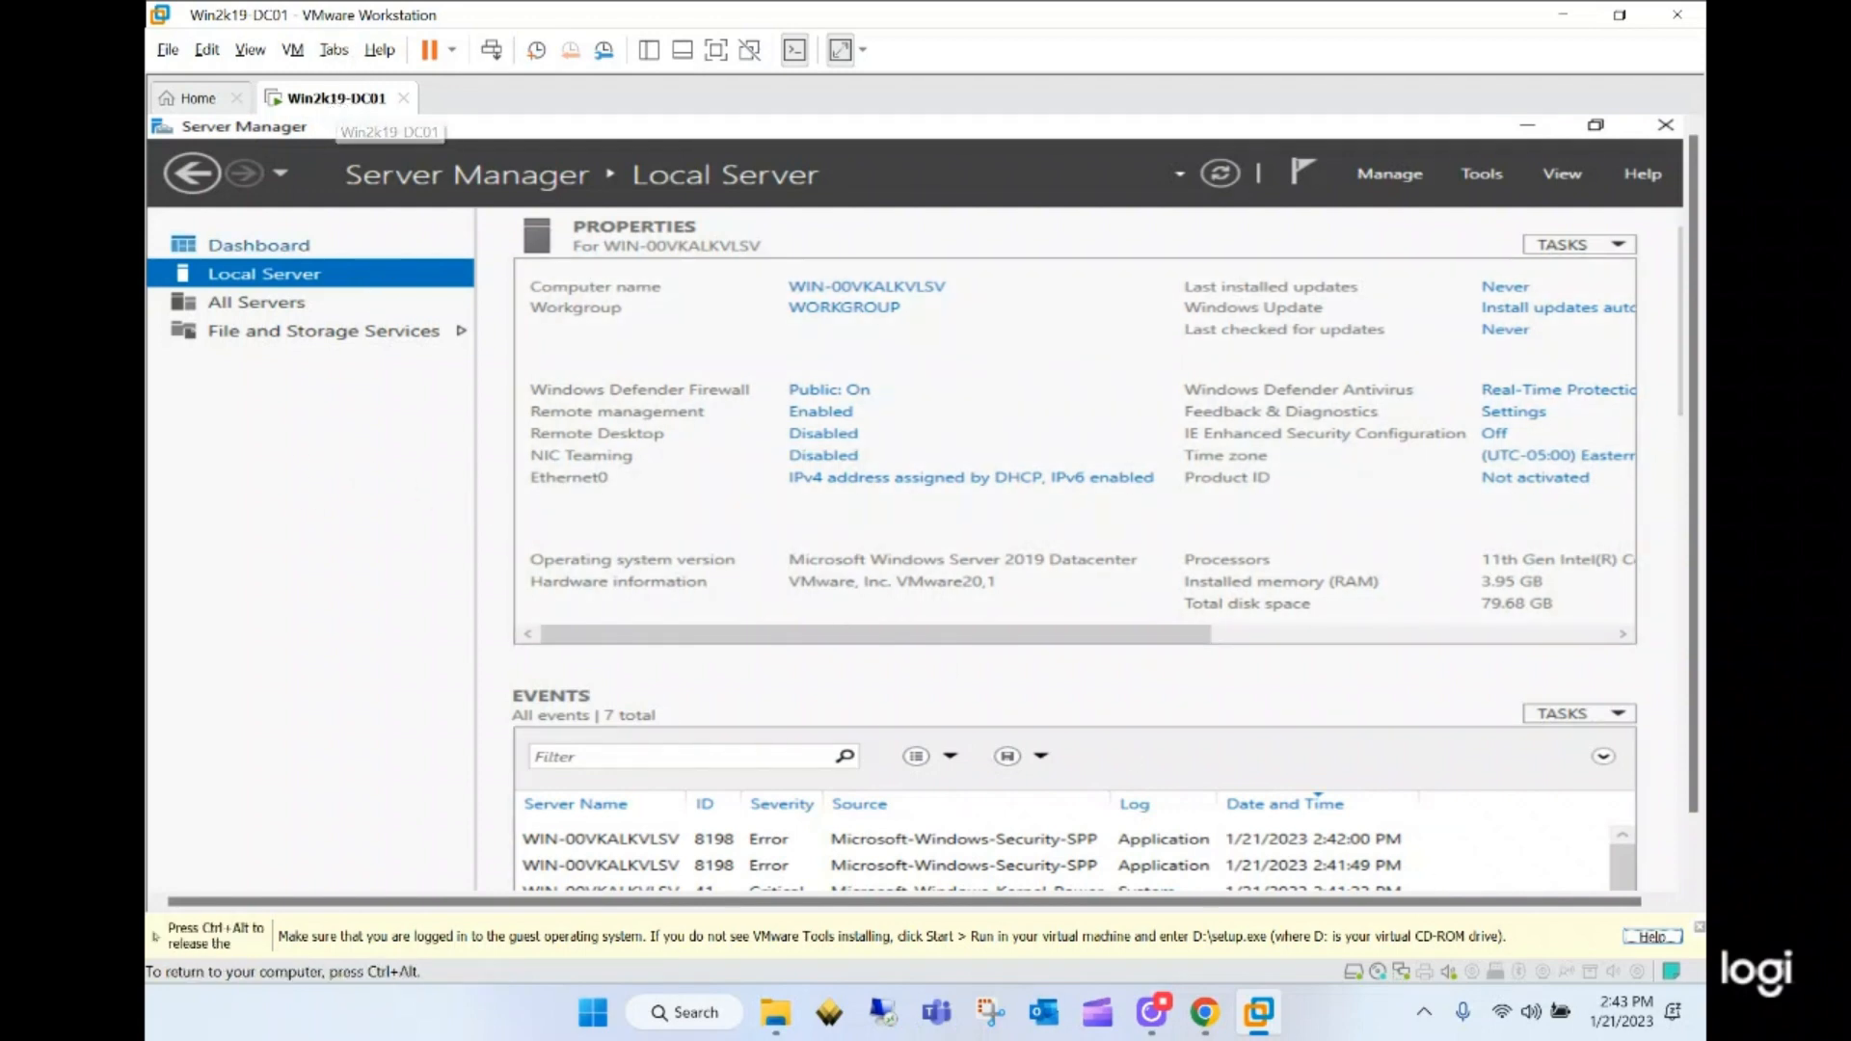
- Minimize Server Manager and launch the VMware Tools installer from DVD Drive (D:) in This PC
{"action": "left_click", "coordinate": [1527, 124]}
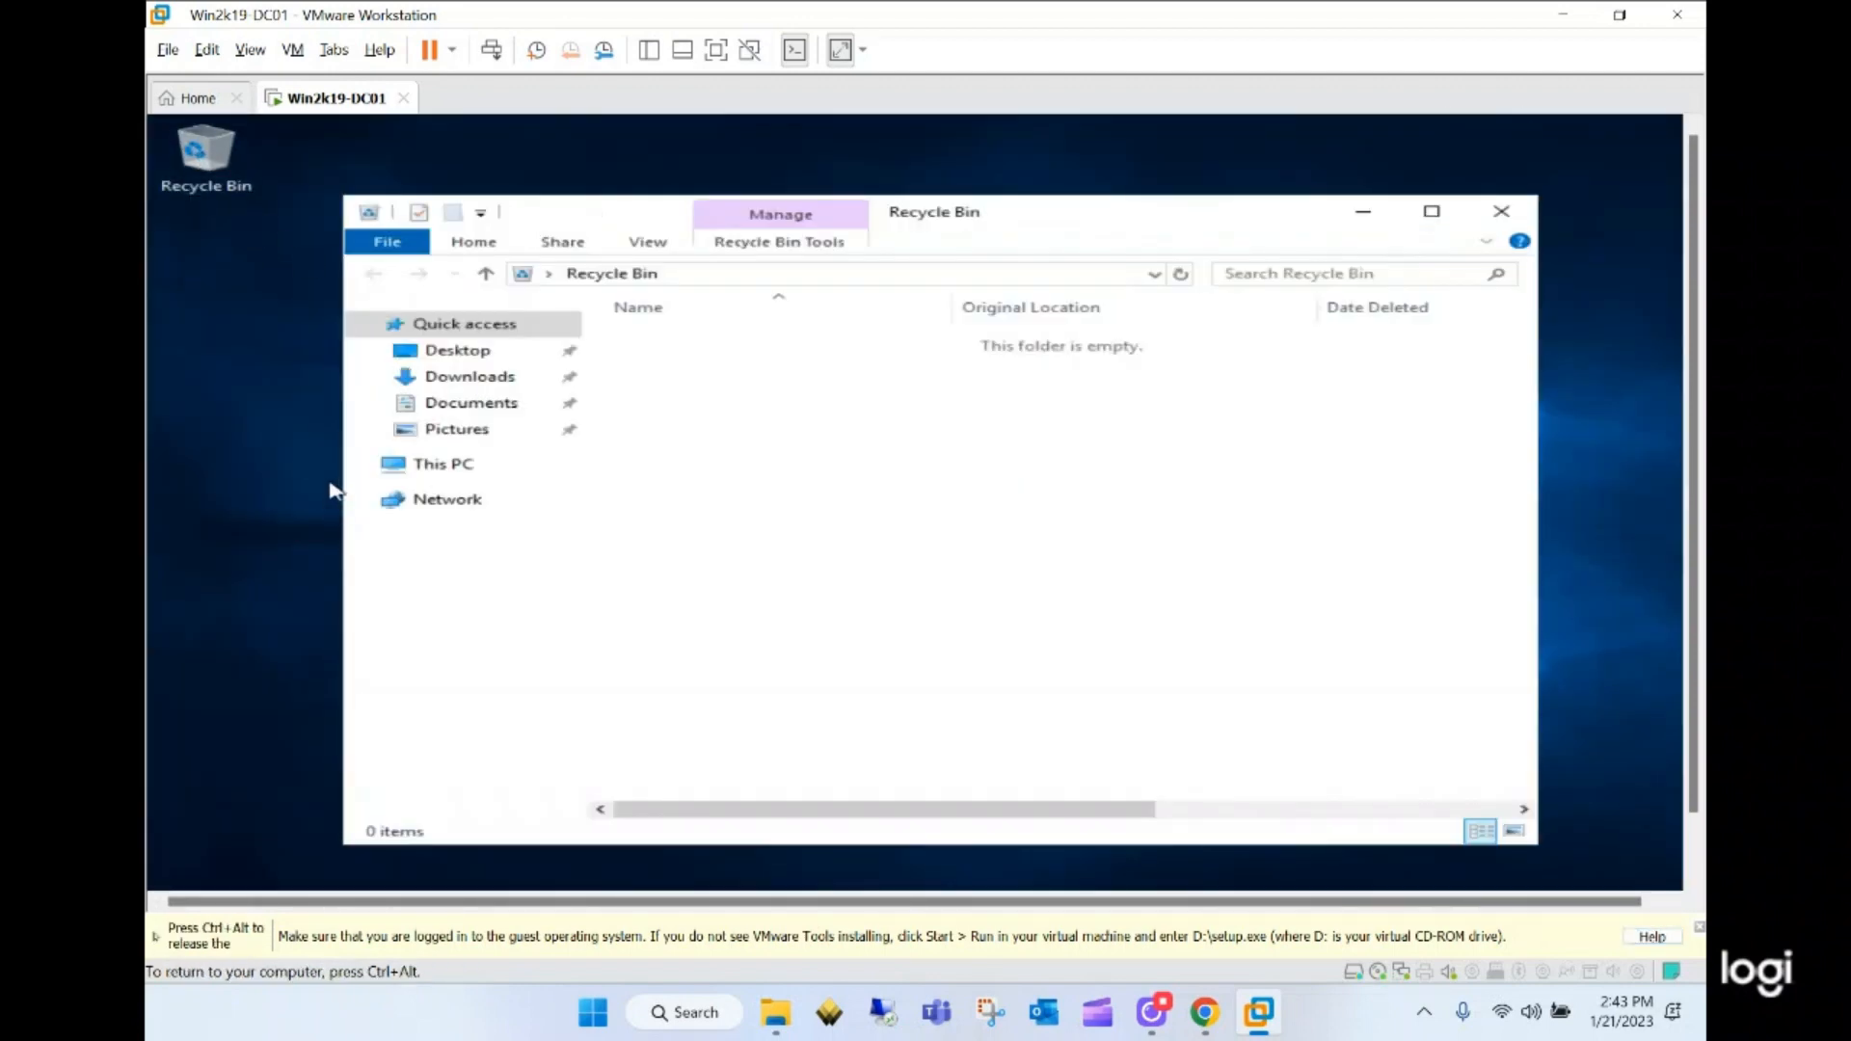
{"action": "left_click", "coordinate": [421, 471]}
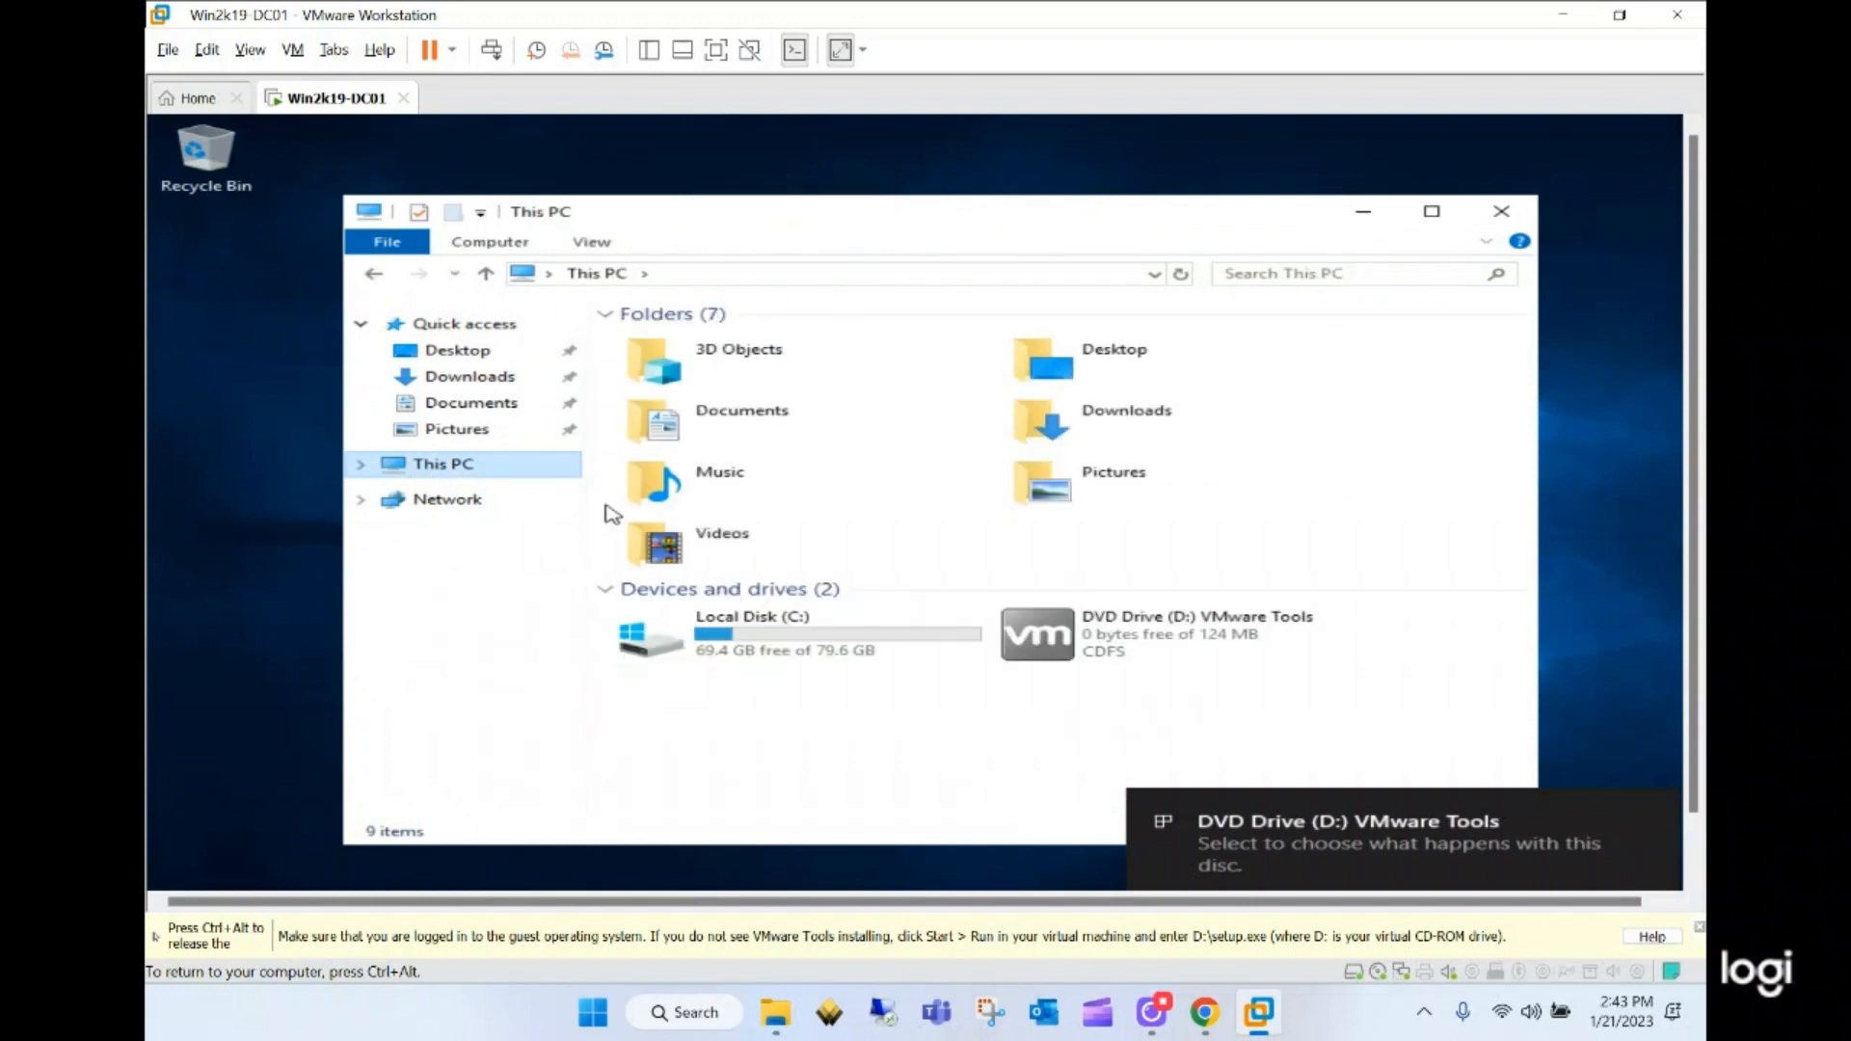
{"action": "left_click", "coordinate": [1106, 655]}
{"action": "double_click", "coordinate": [1106, 656]}
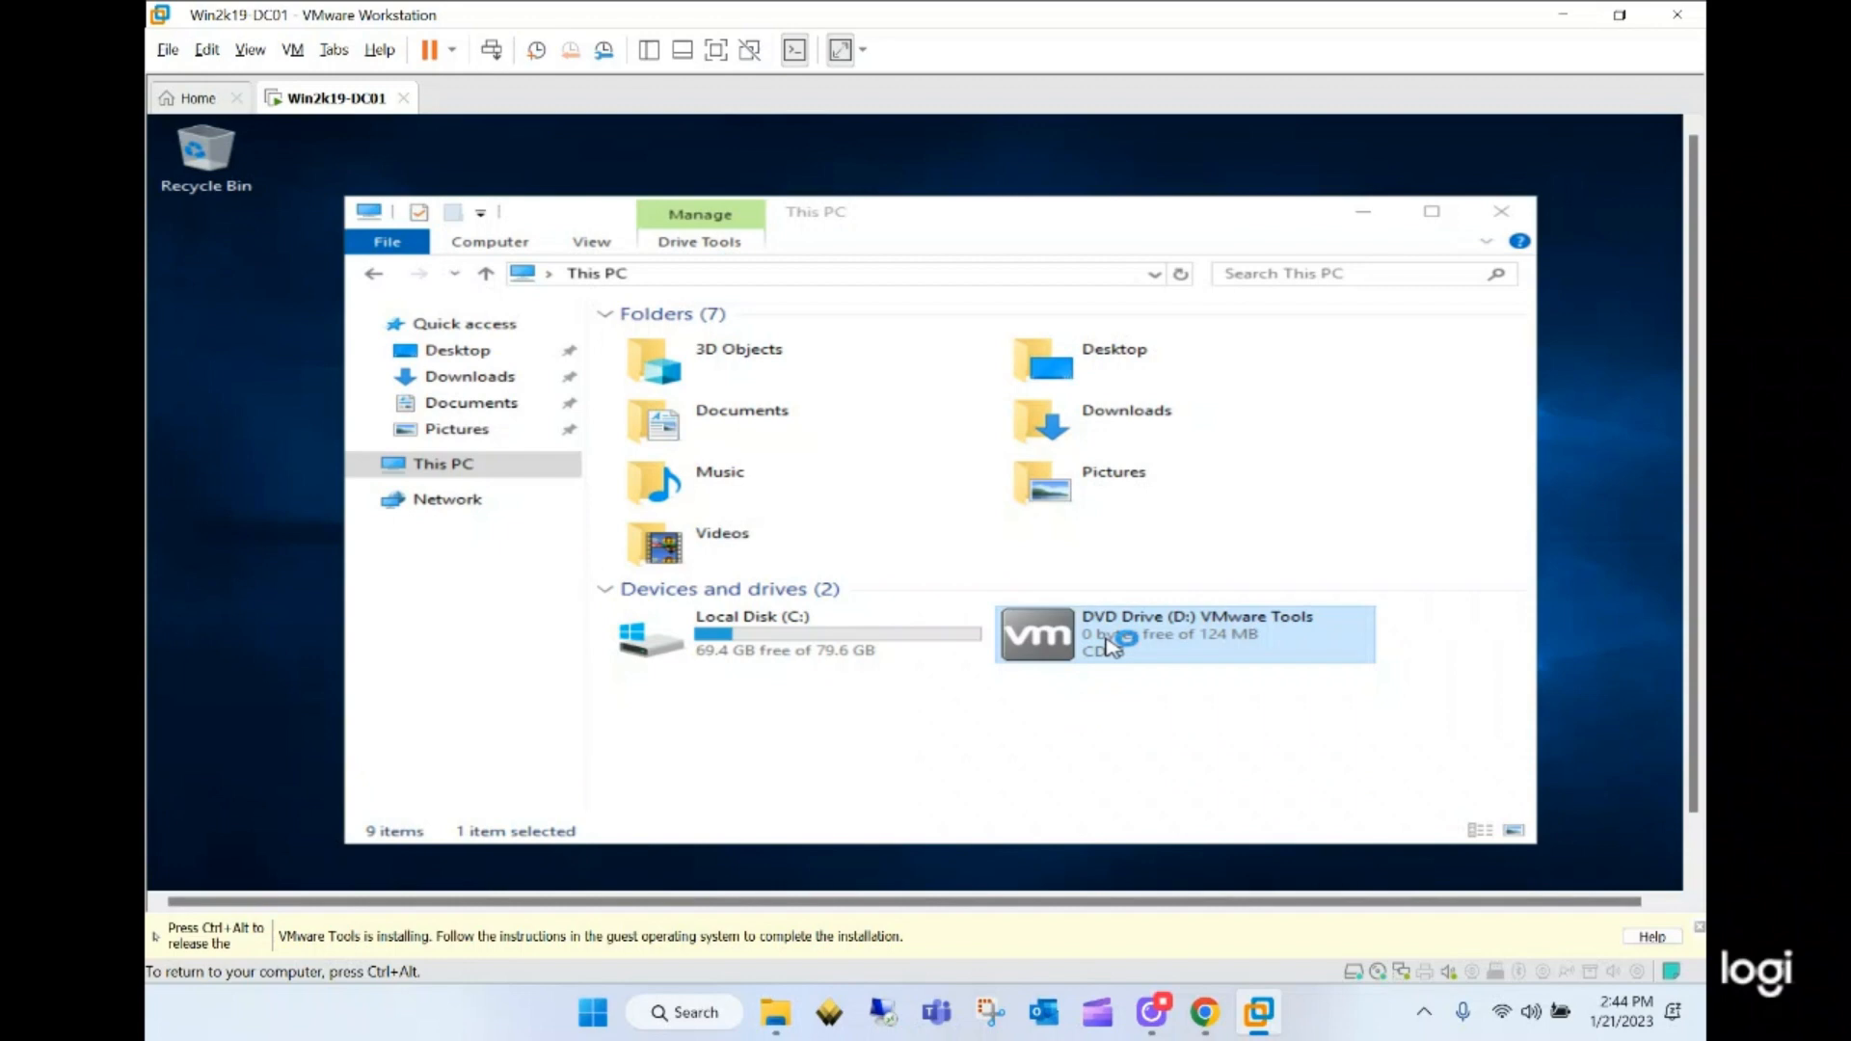
{"action": "key", "text": "ctrl+alt"}
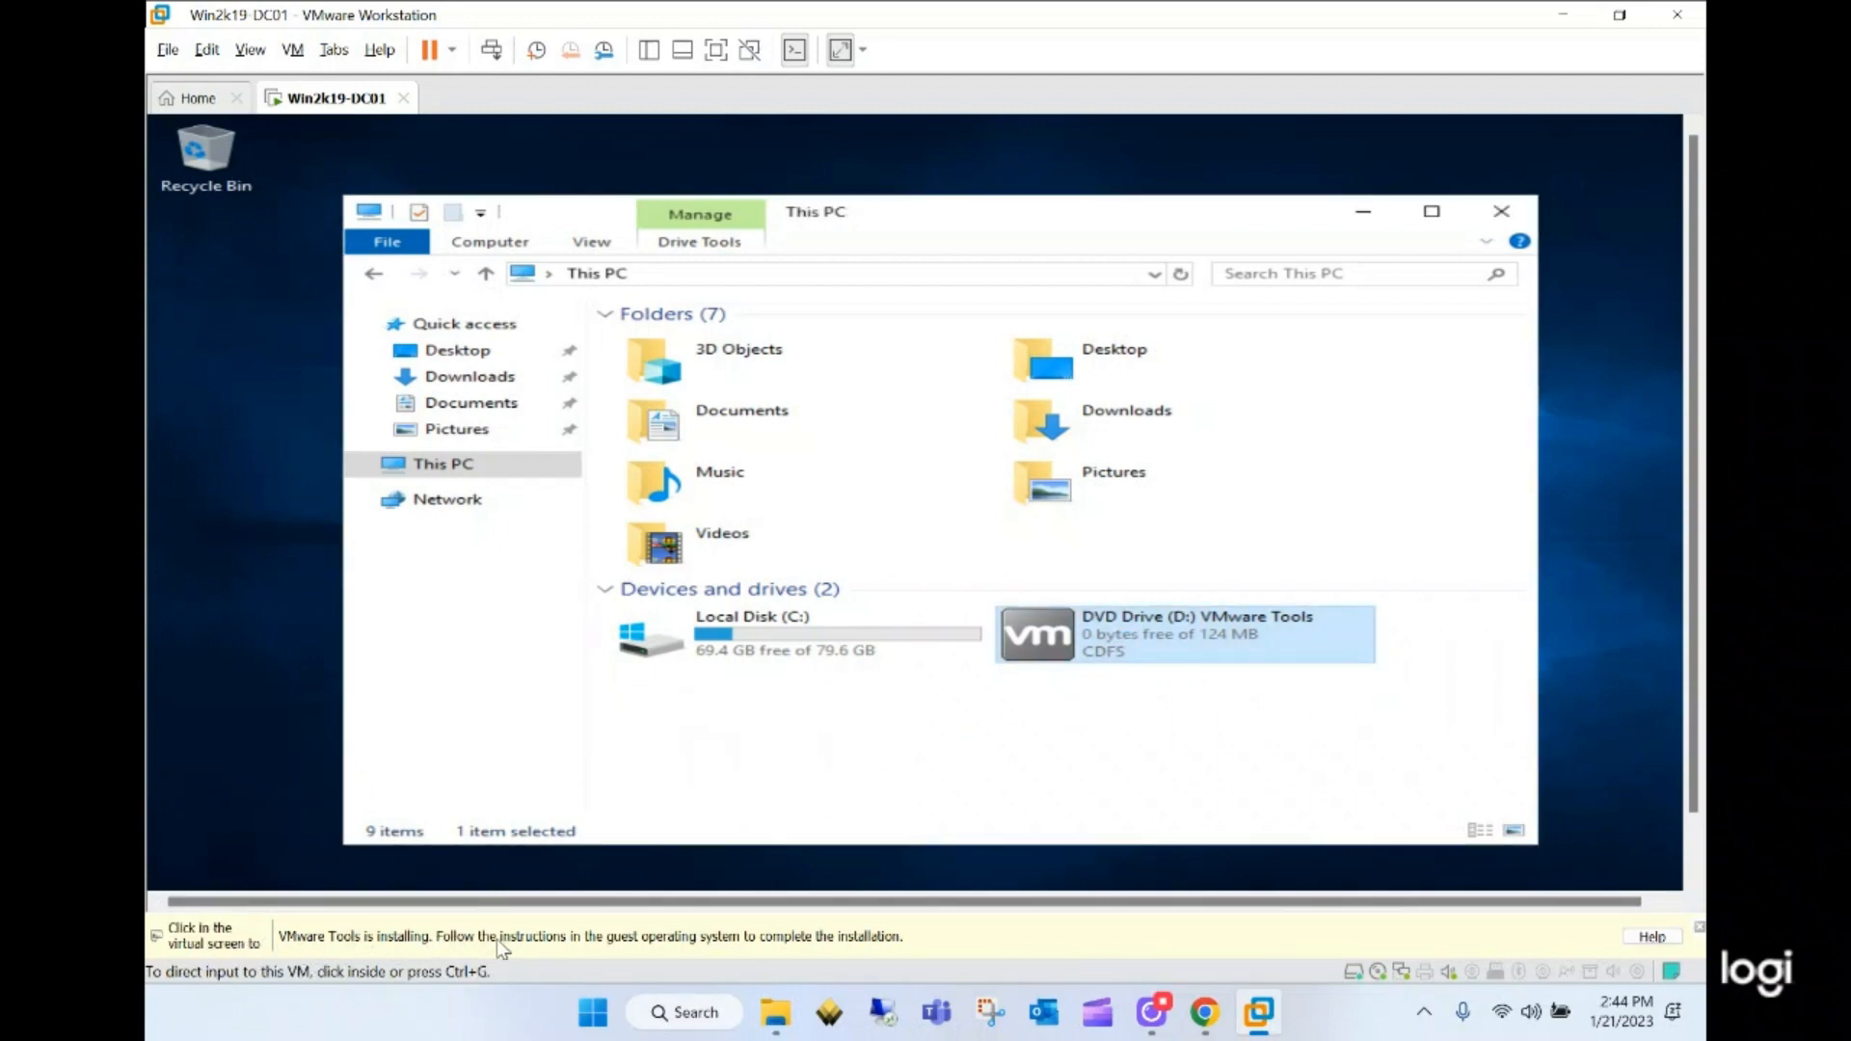
- Hide the installation reminder and install VMware Tools with the Complete setup type
{"action": "left_click", "coordinate": [1699, 926]}
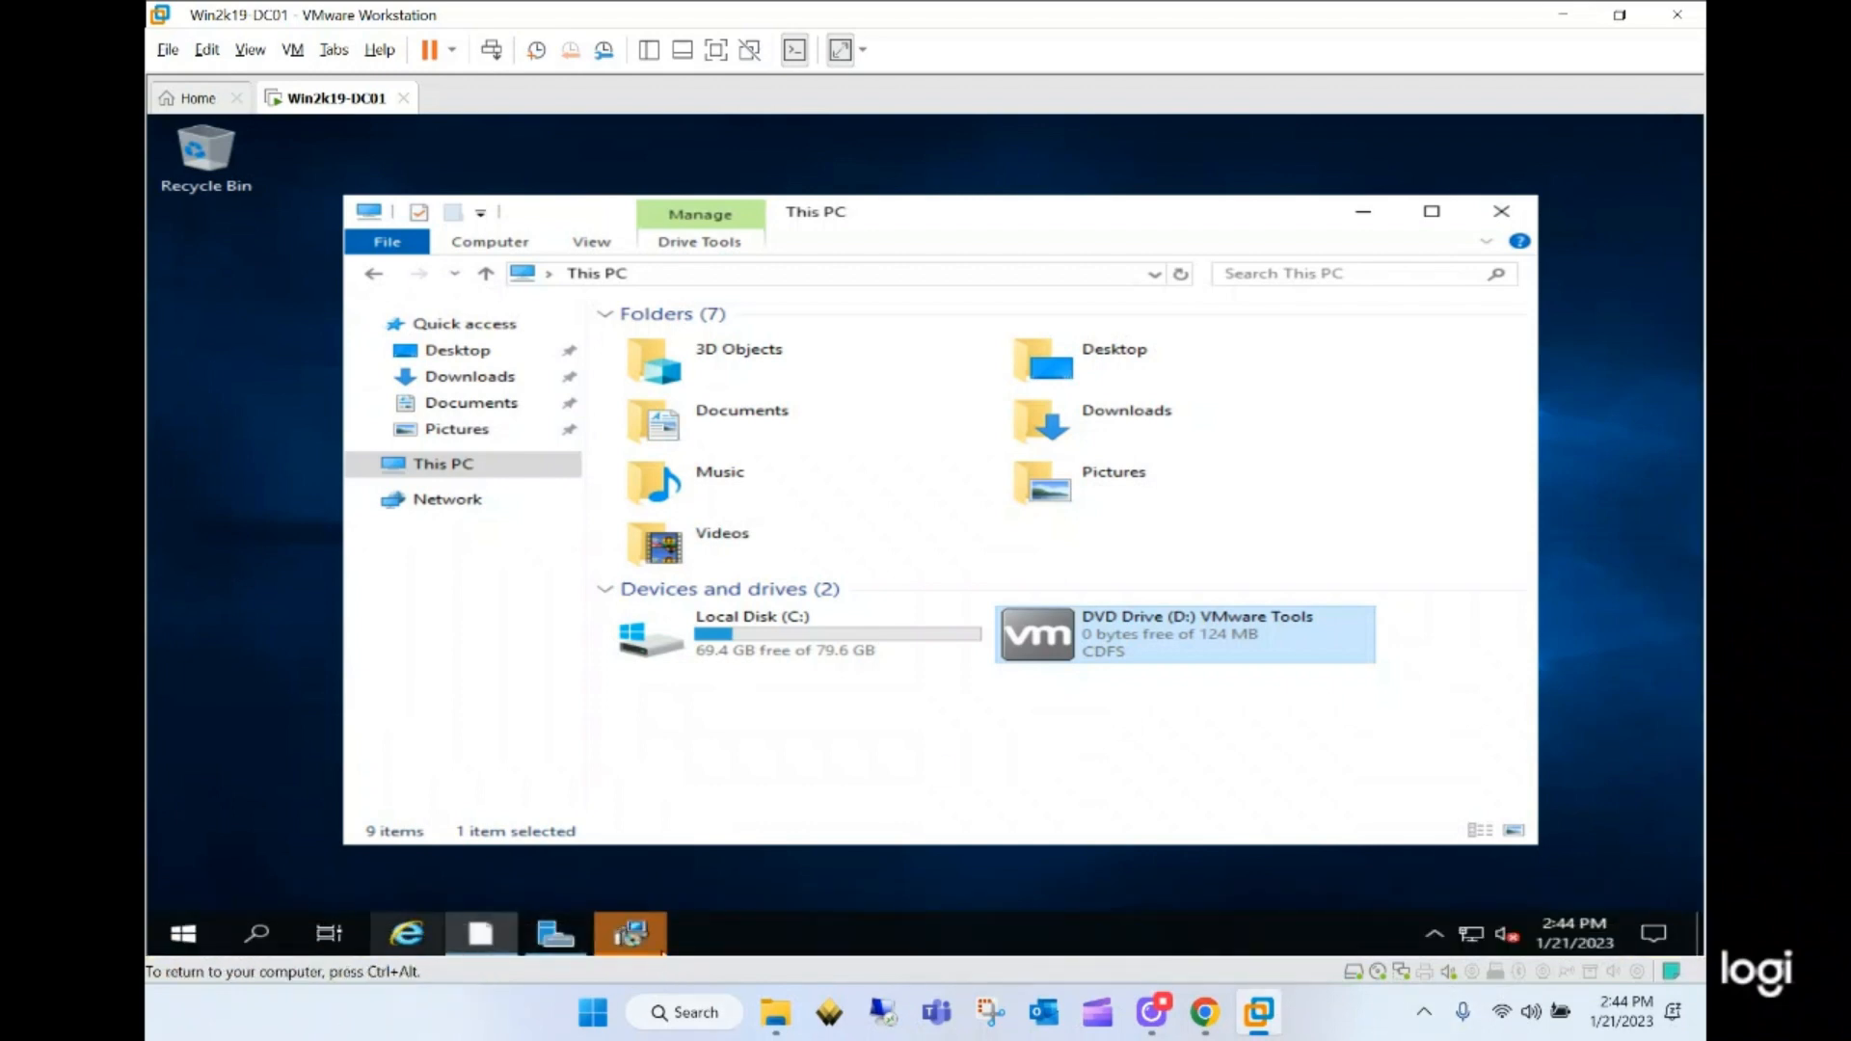
{"action": "left_click", "coordinate": [632, 935]}
{"action": "left_click", "coordinate": [1078, 696]}
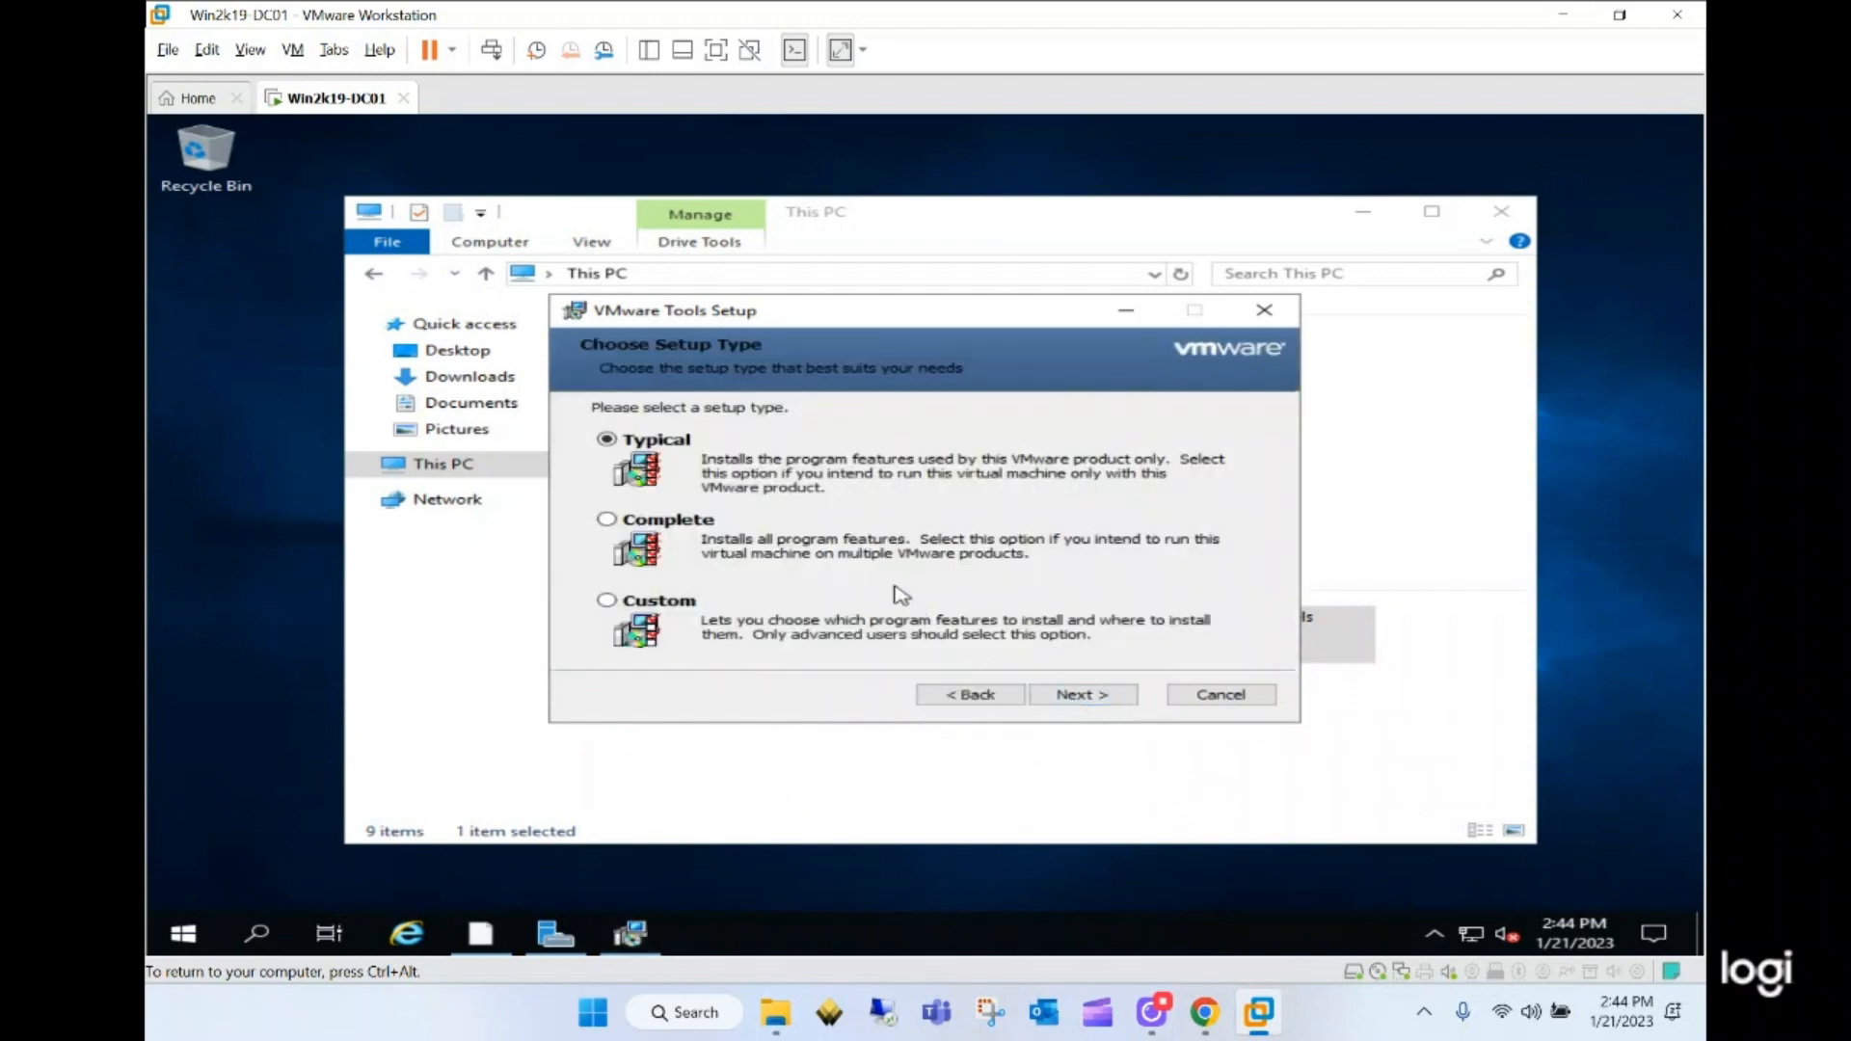
{"action": "left_click", "coordinate": [650, 525]}
{"action": "left_click", "coordinate": [1075, 696]}
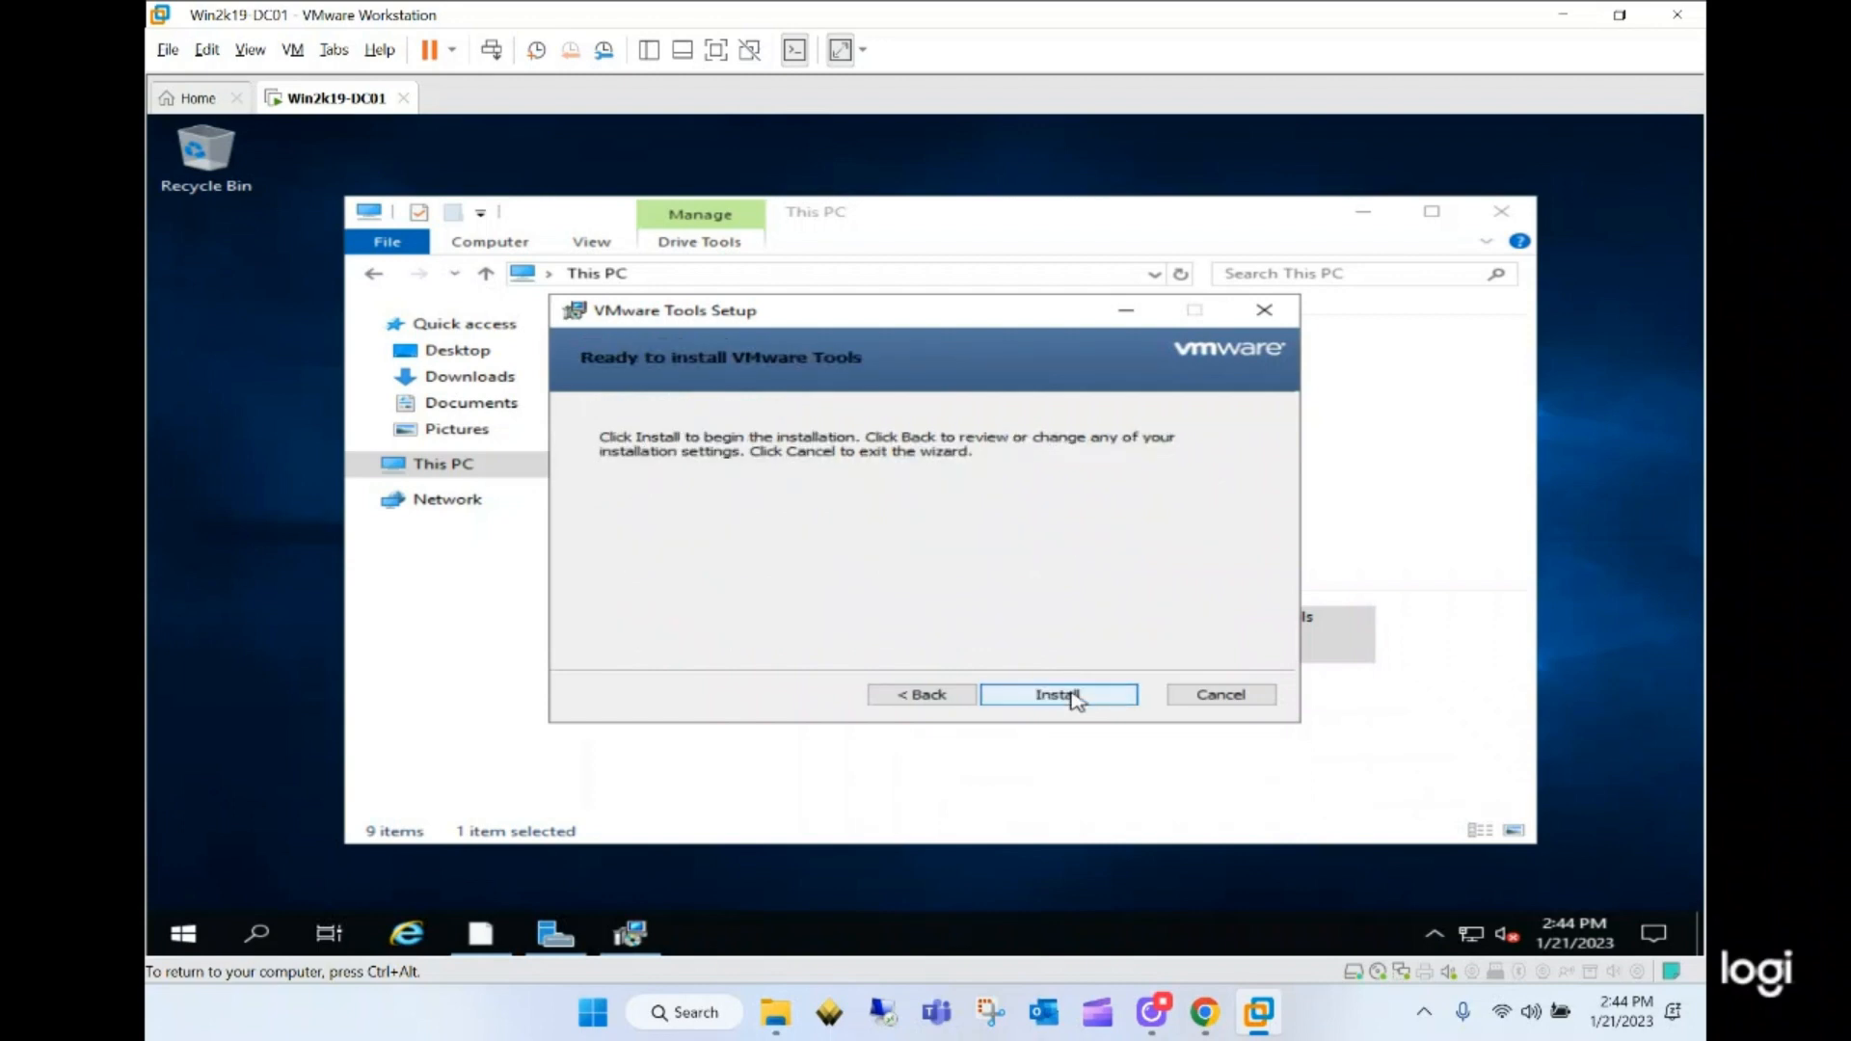
{"action": "left_click", "coordinate": [1074, 696]}
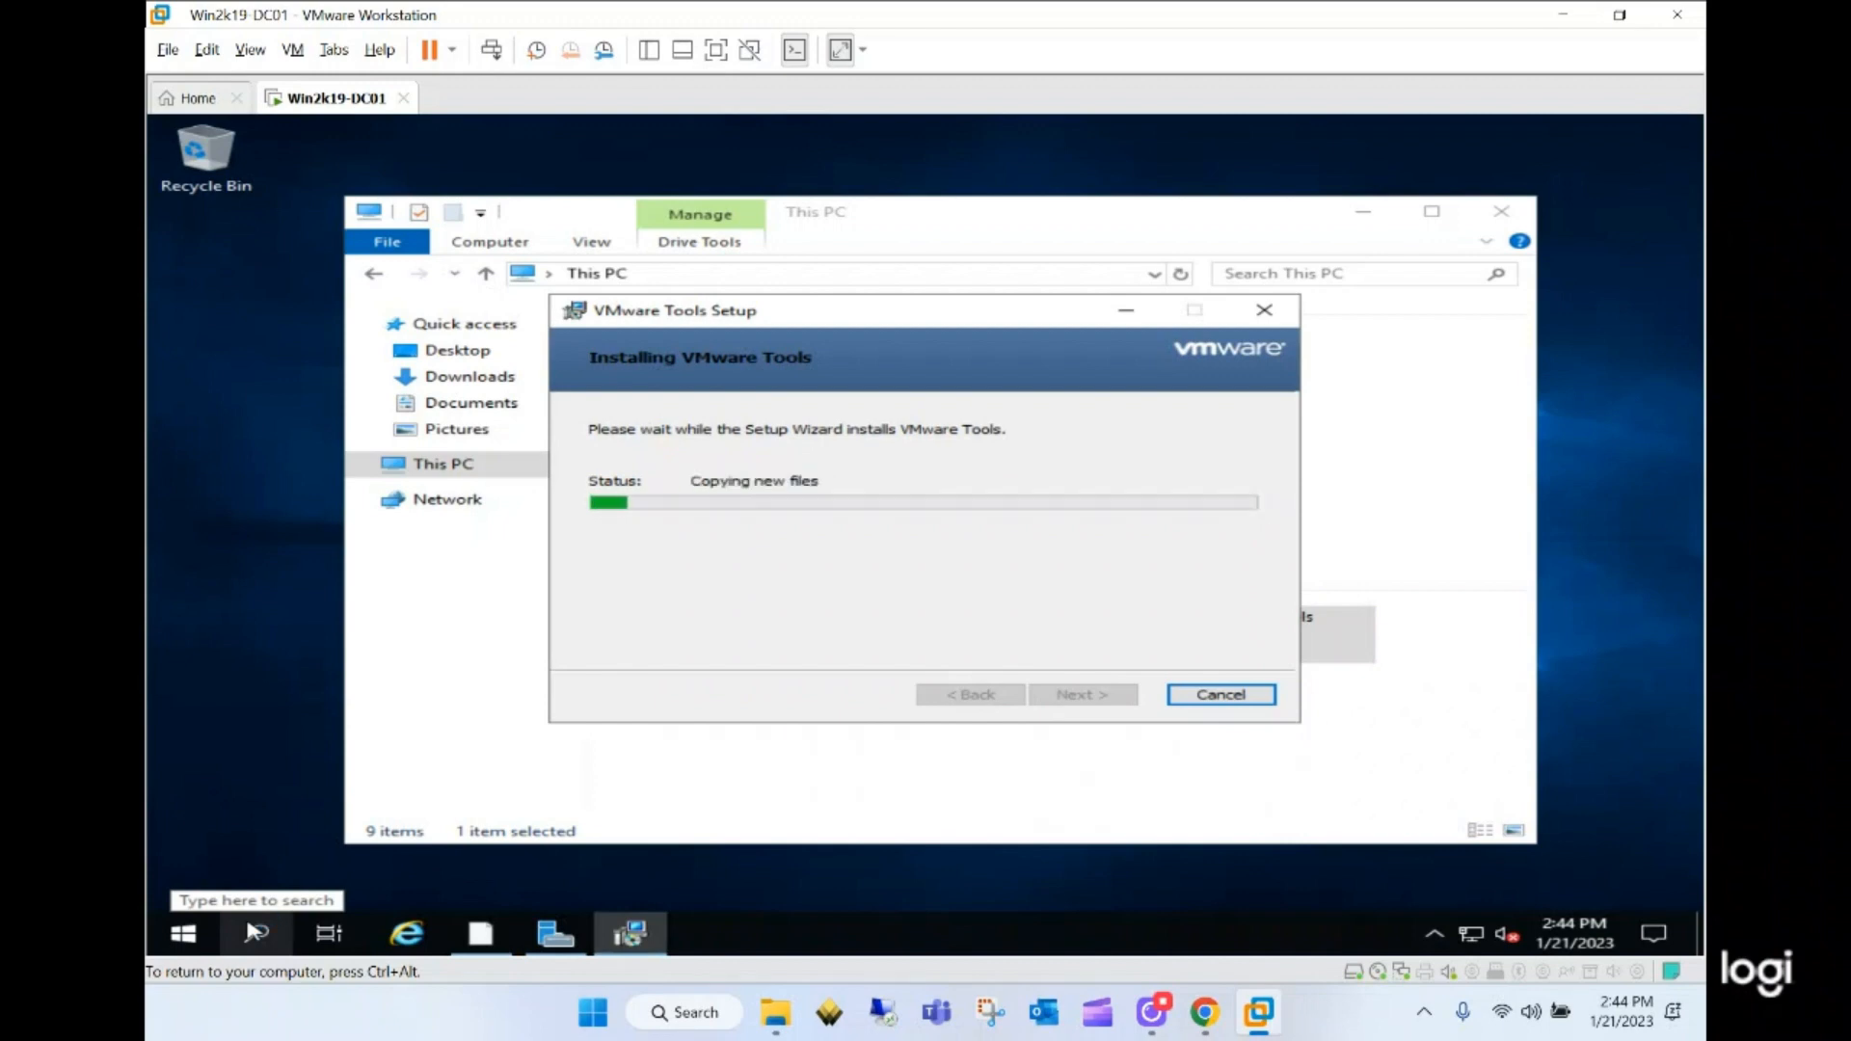
- Find Command Prompt by searching for cmd, open it, and pin it to the virtual machine's taskbar
{"action": "left_click", "coordinate": [255, 933]}
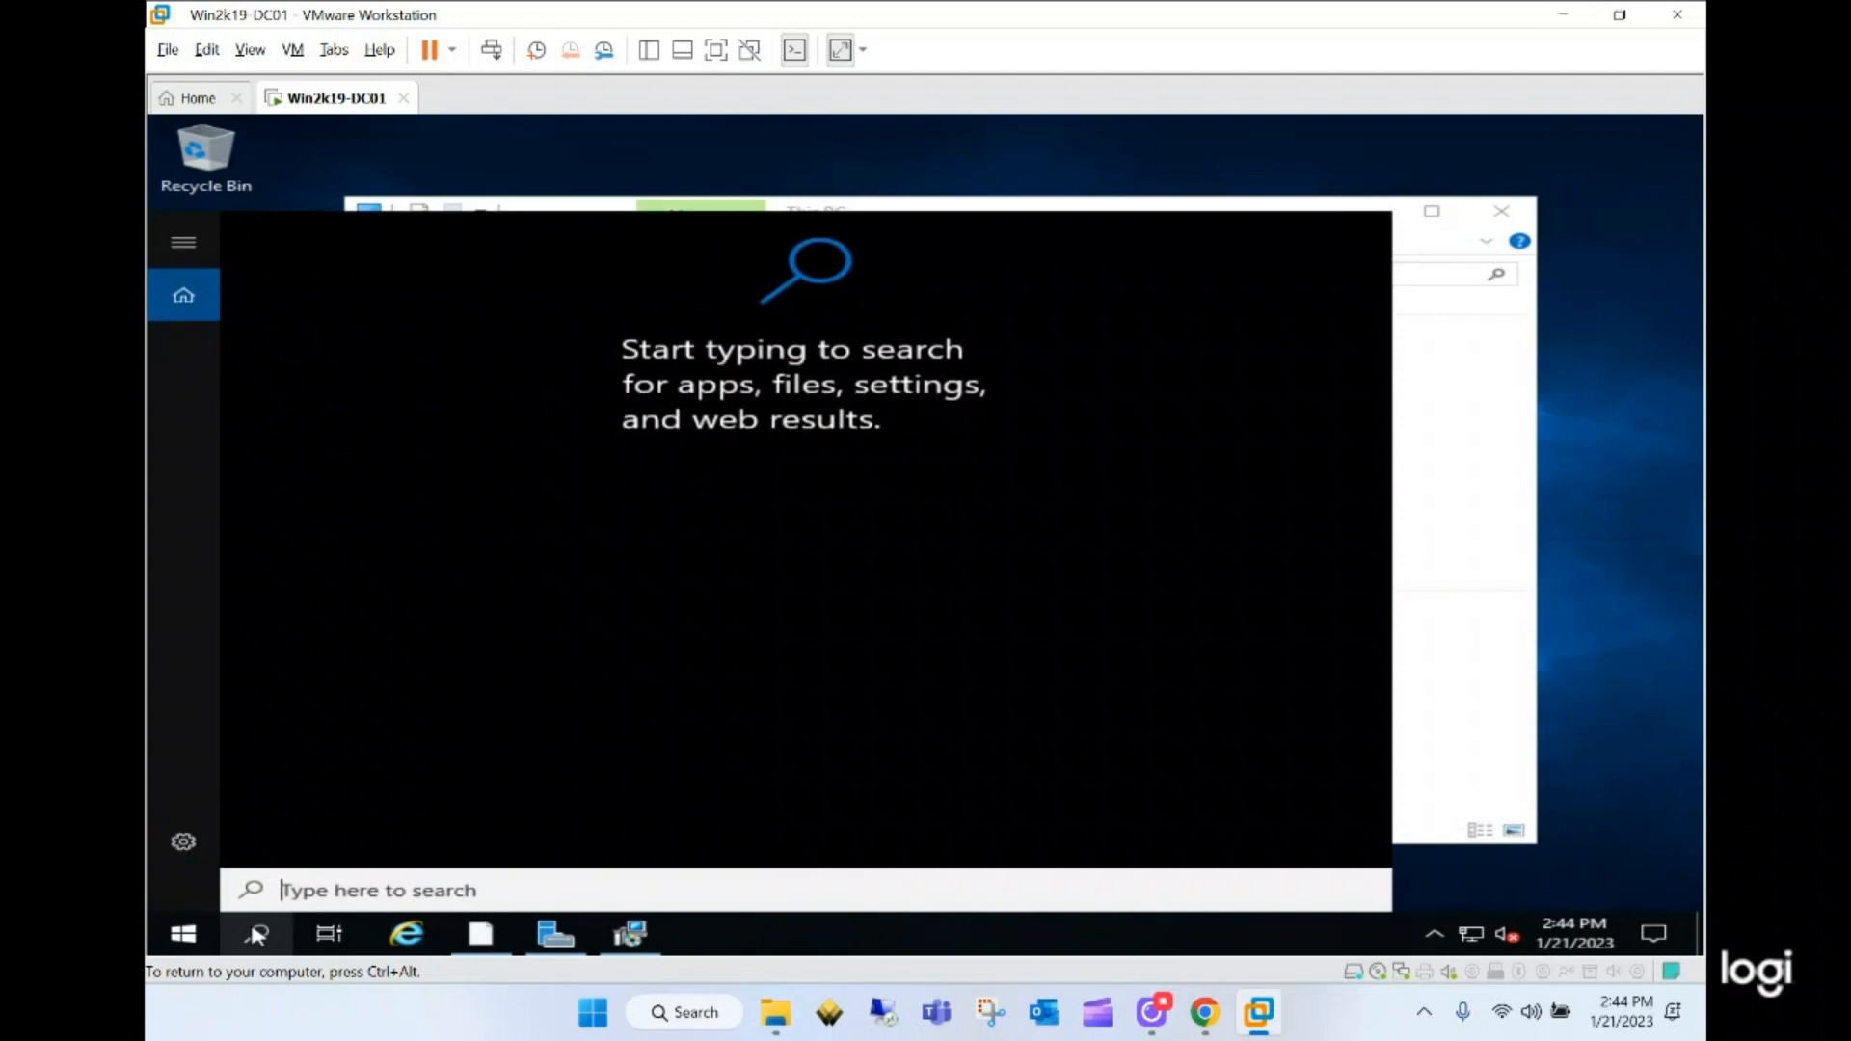
{"action": "type", "text": "cmd"}
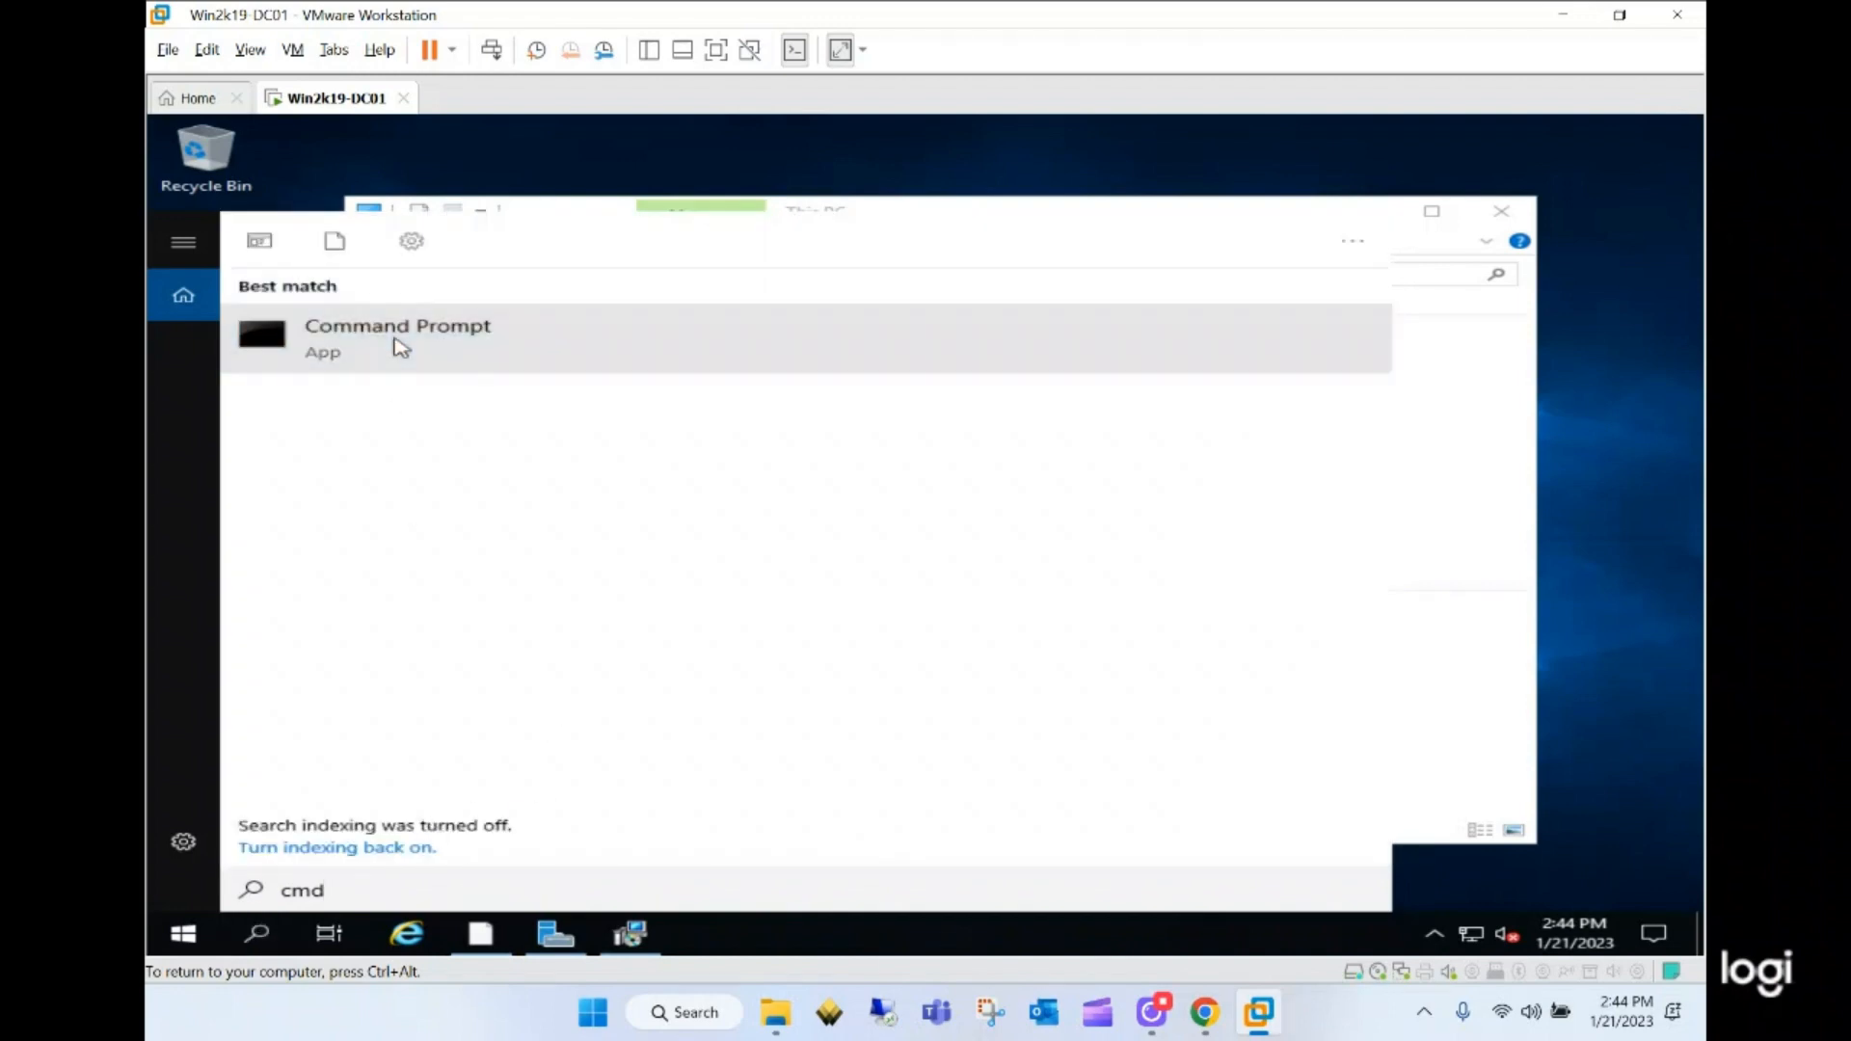
{"action": "left_click", "coordinate": [401, 347]}
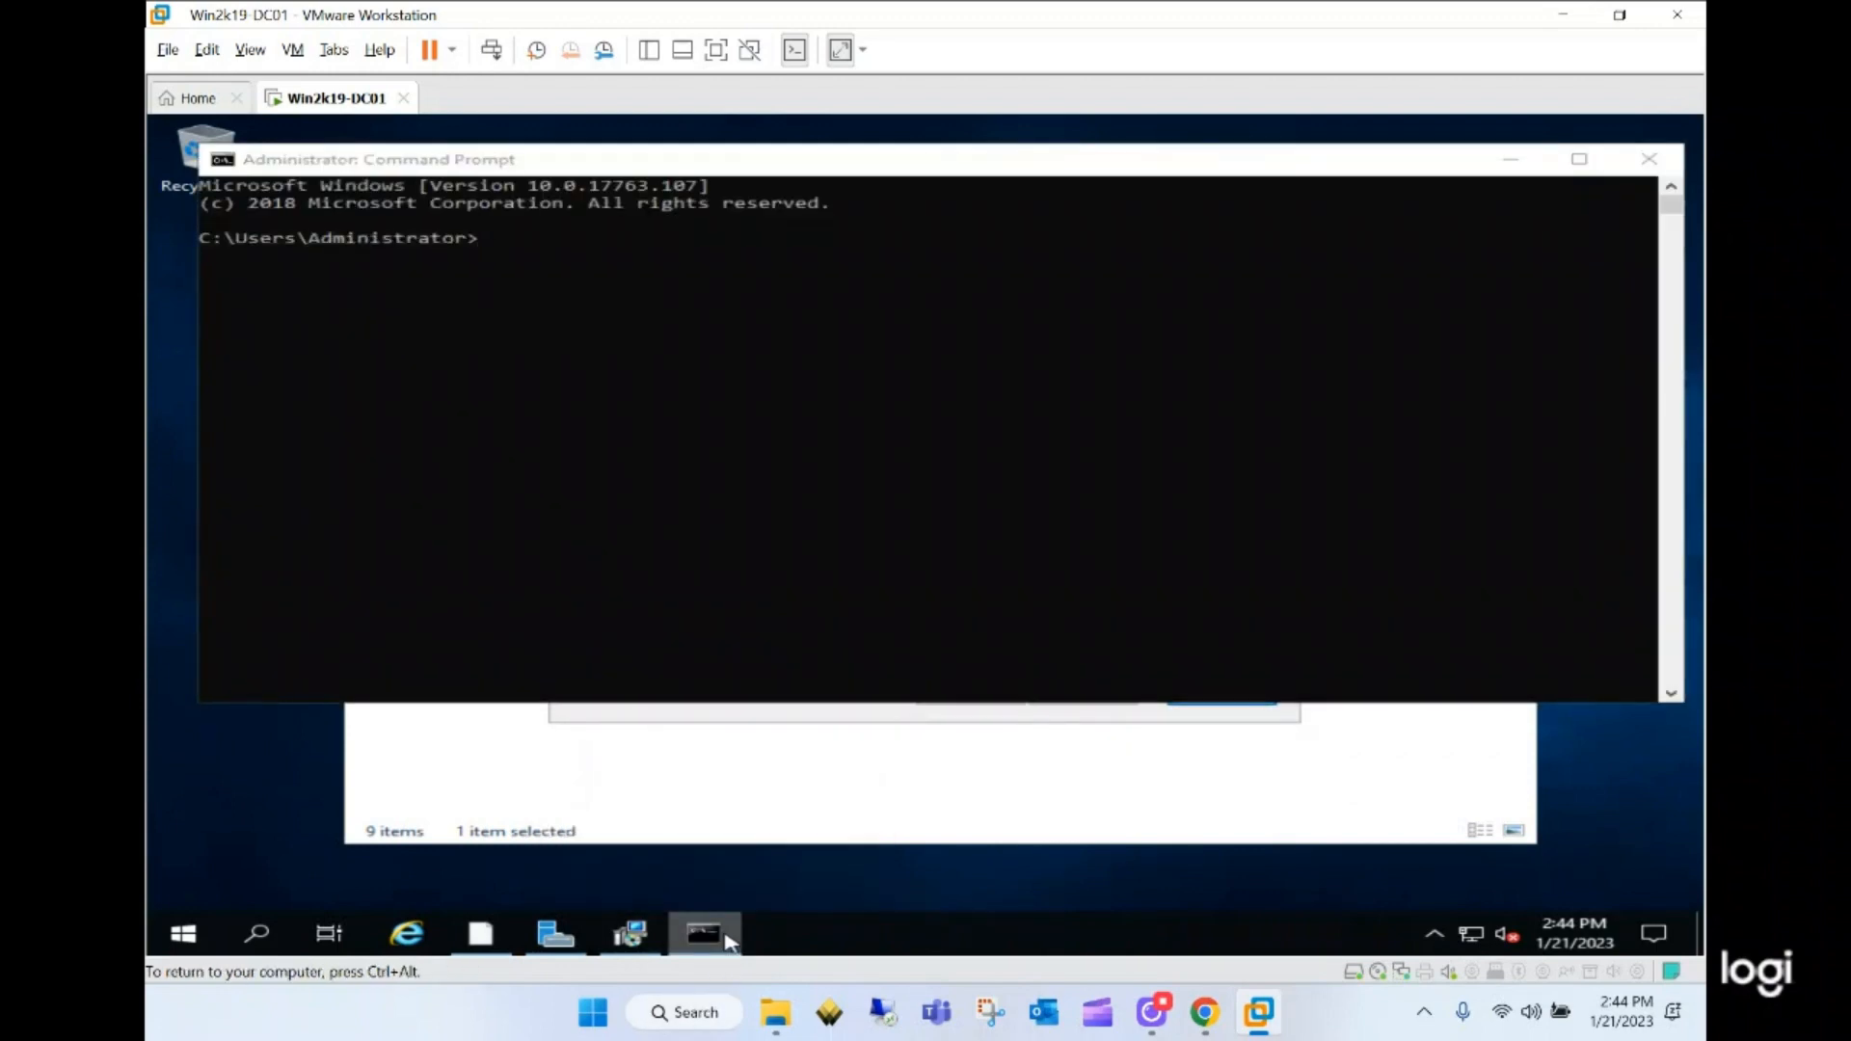
{"action": "right_click", "coordinate": [725, 942]}
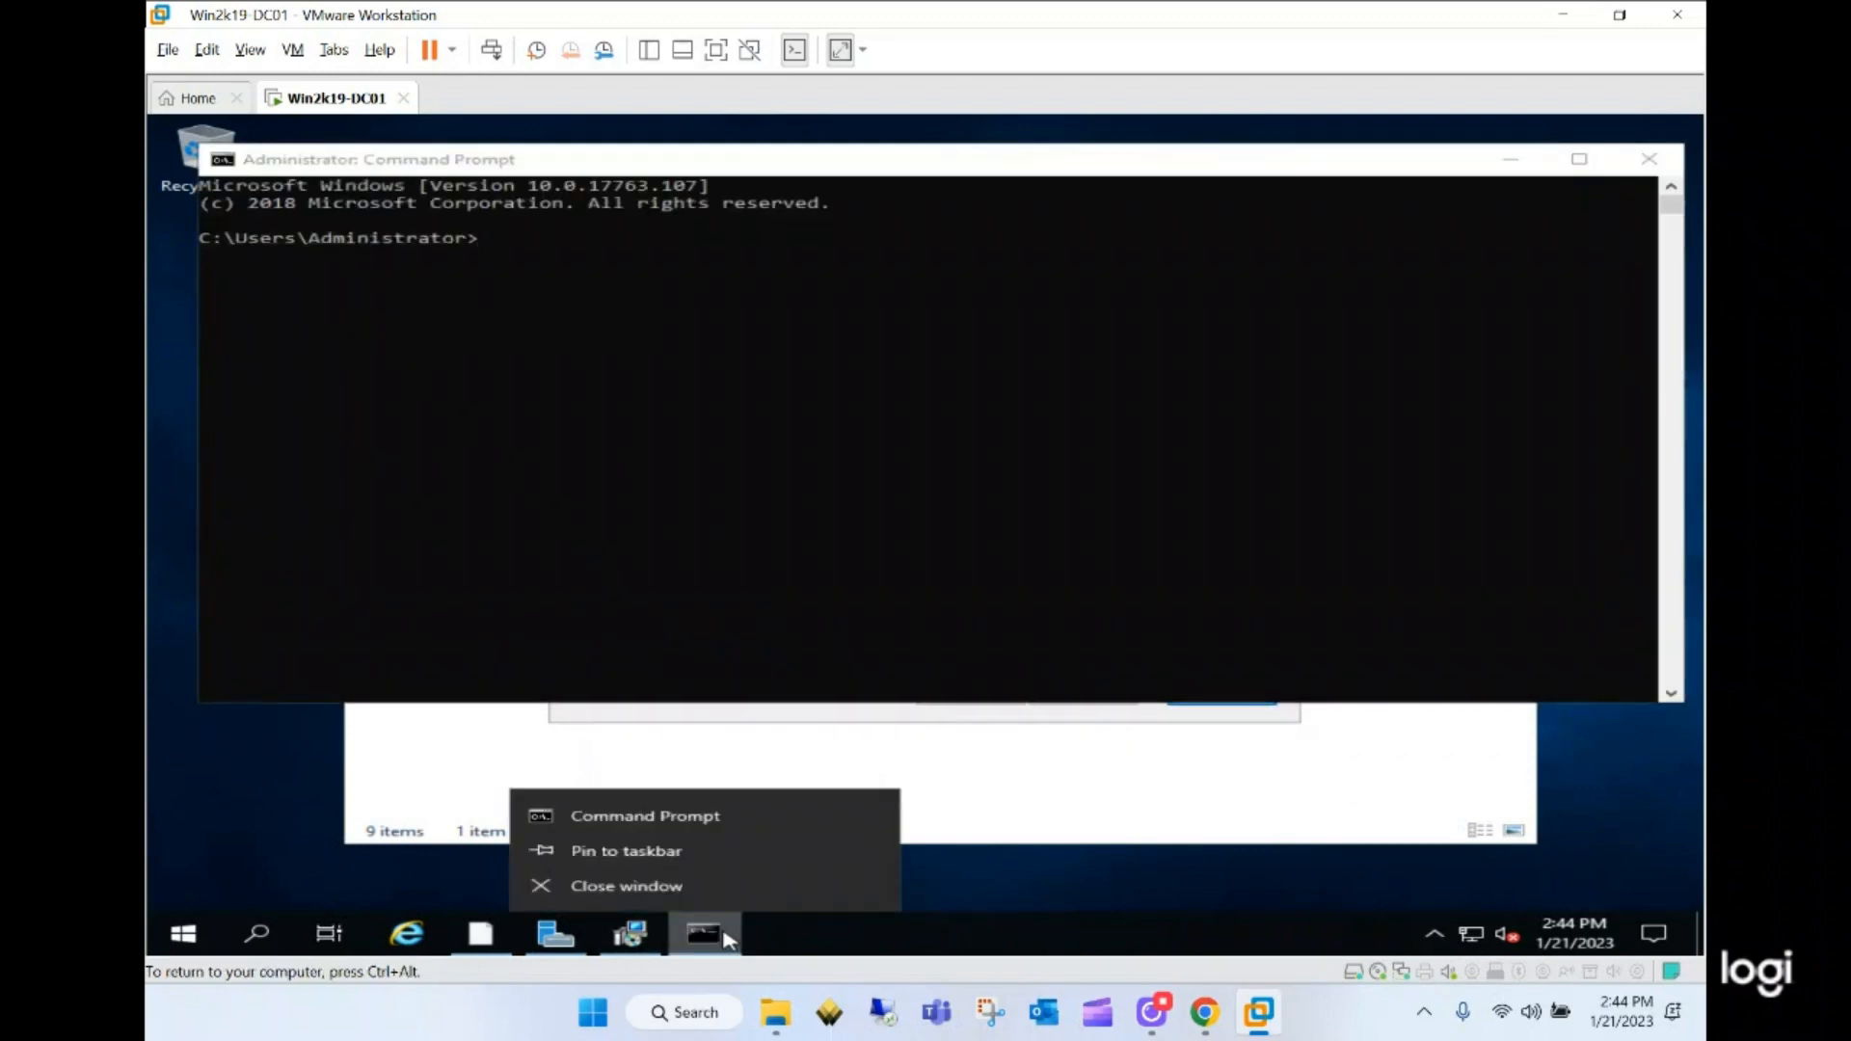
{"action": "left_click", "coordinate": [672, 853]}
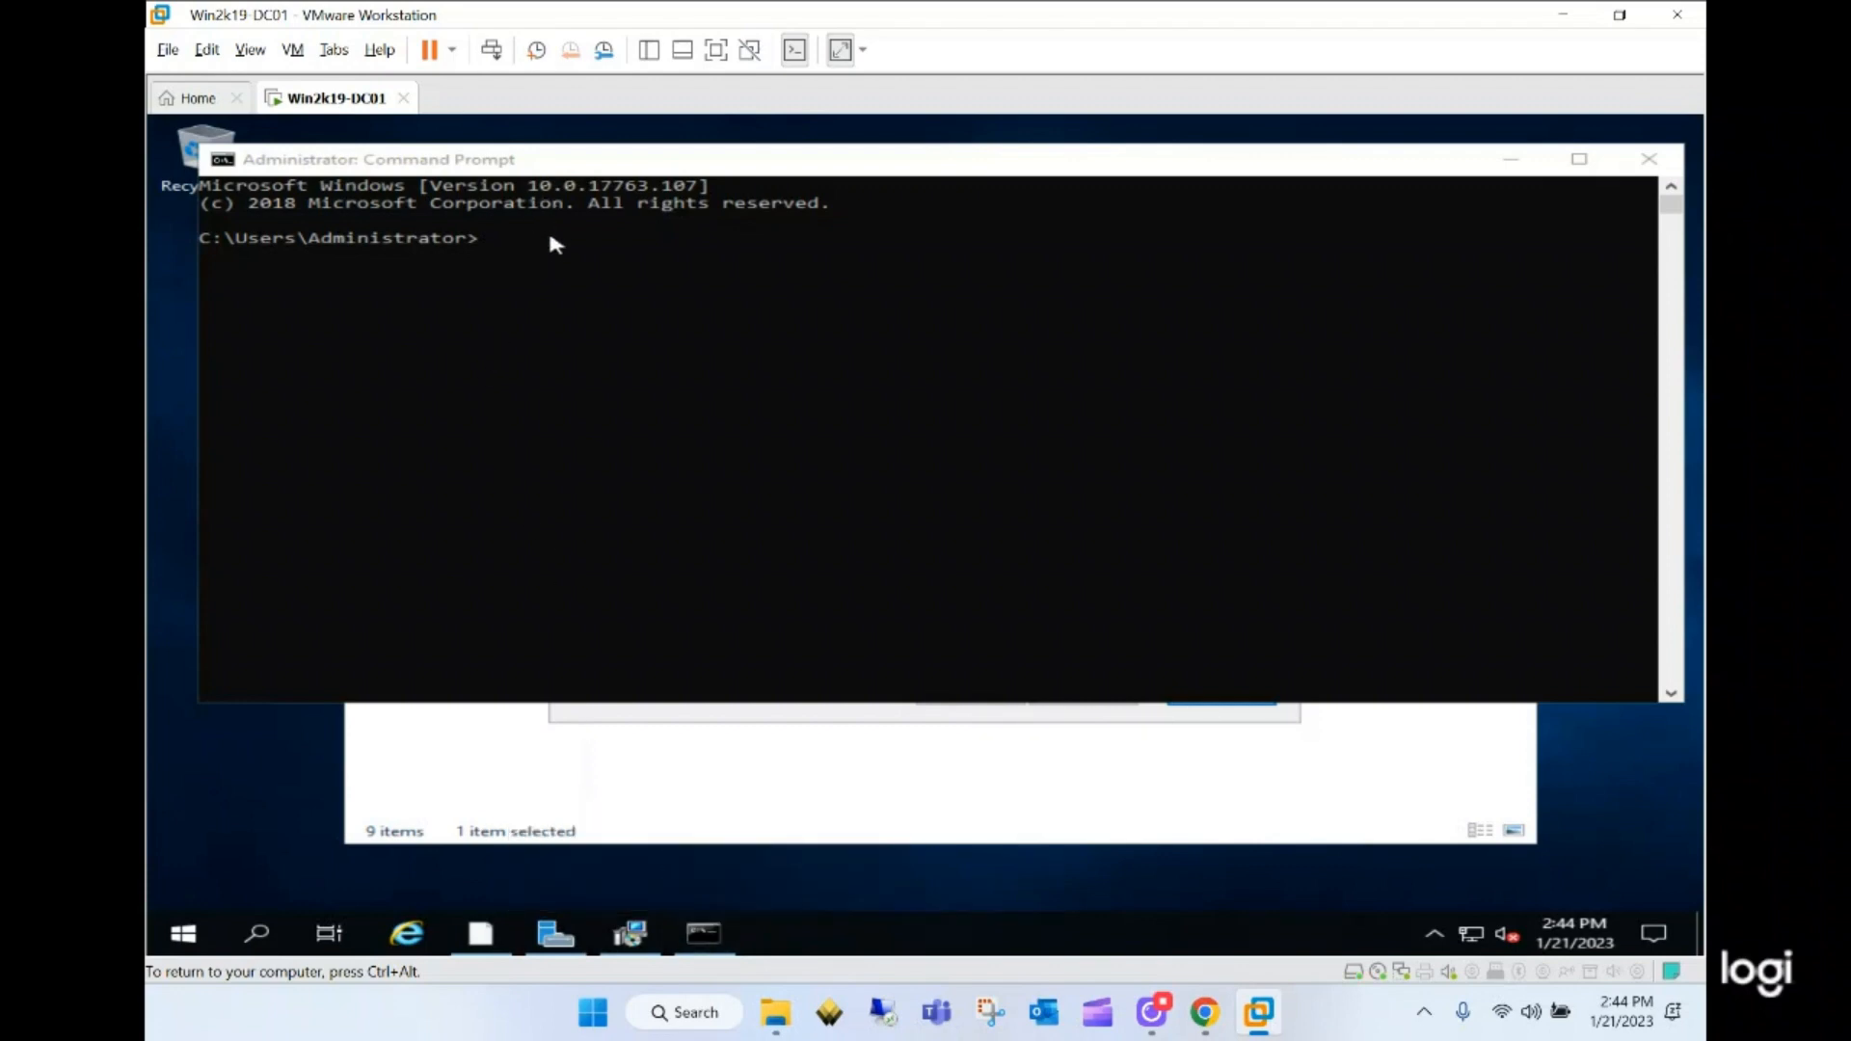
- Try to query the signed-in account in Command Prompt with the commands whomami and whoiam
{"action": "left_click", "coordinate": [552, 253]}
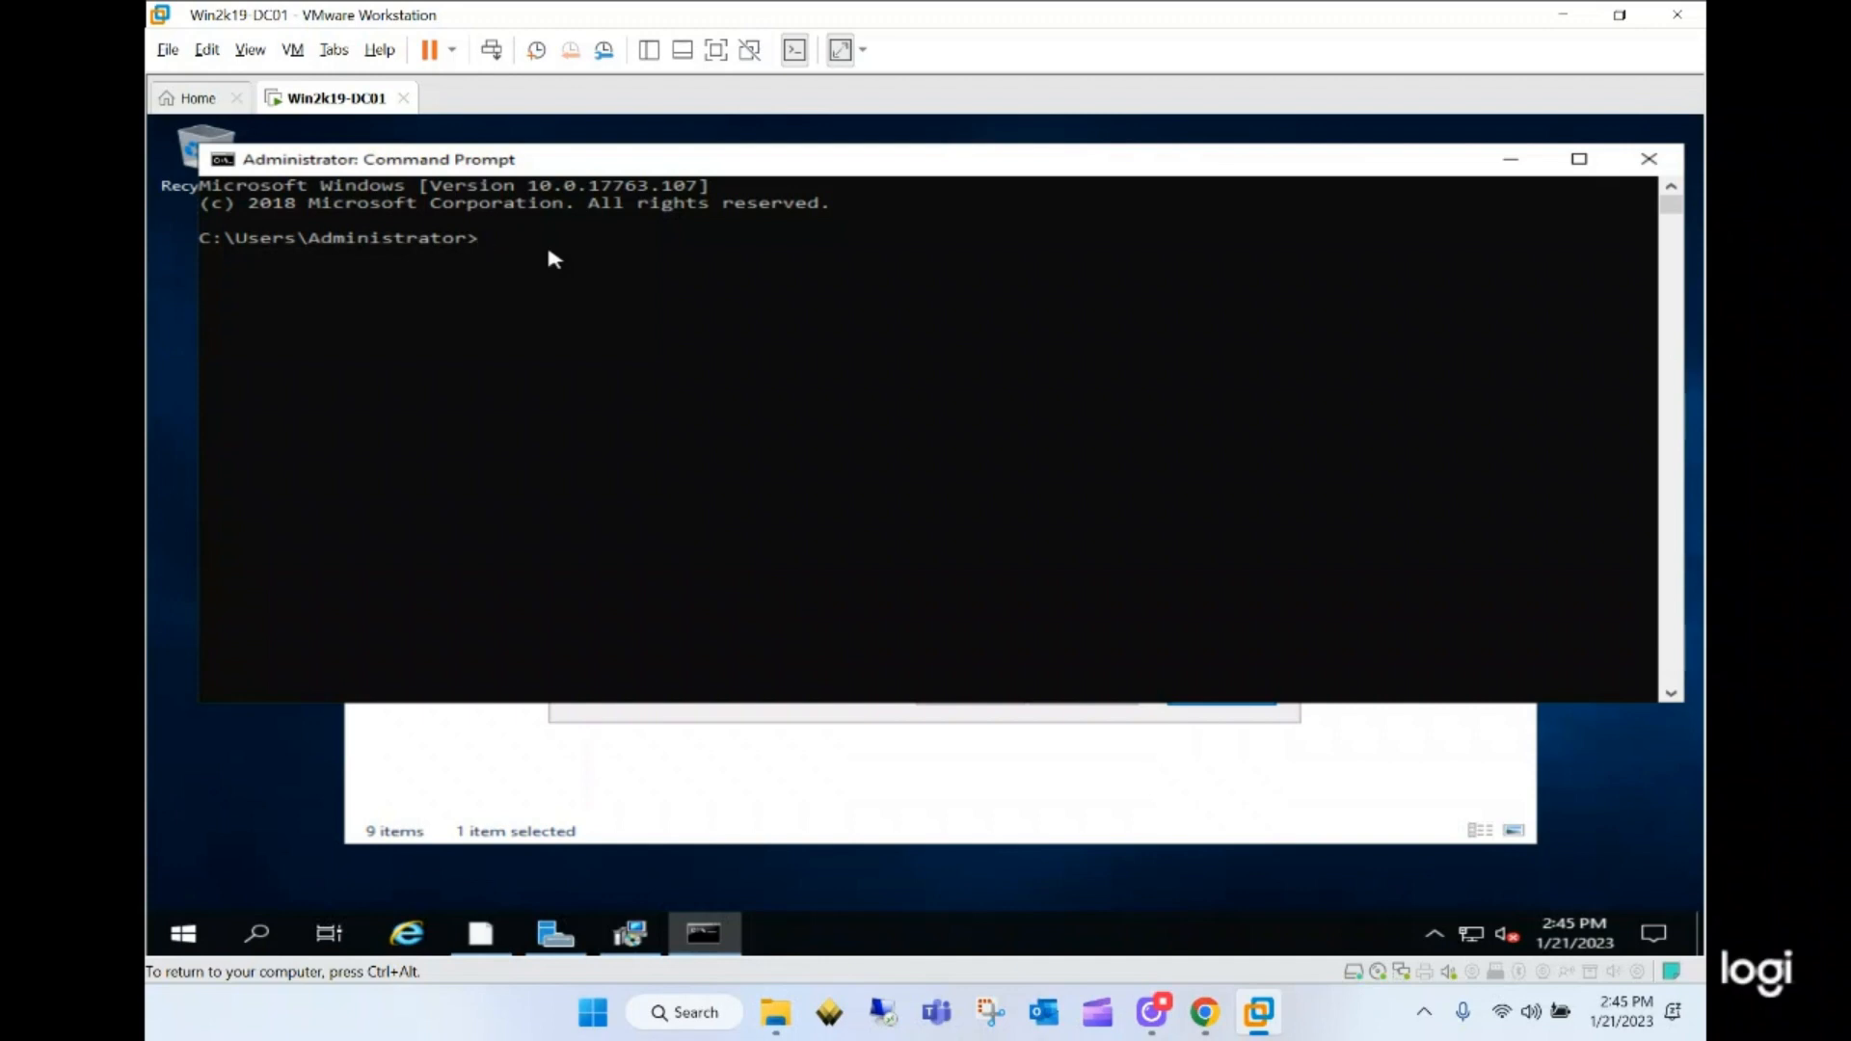
{"action": "type", "text": "whomami"}
{"action": "key", "text": "Return"}
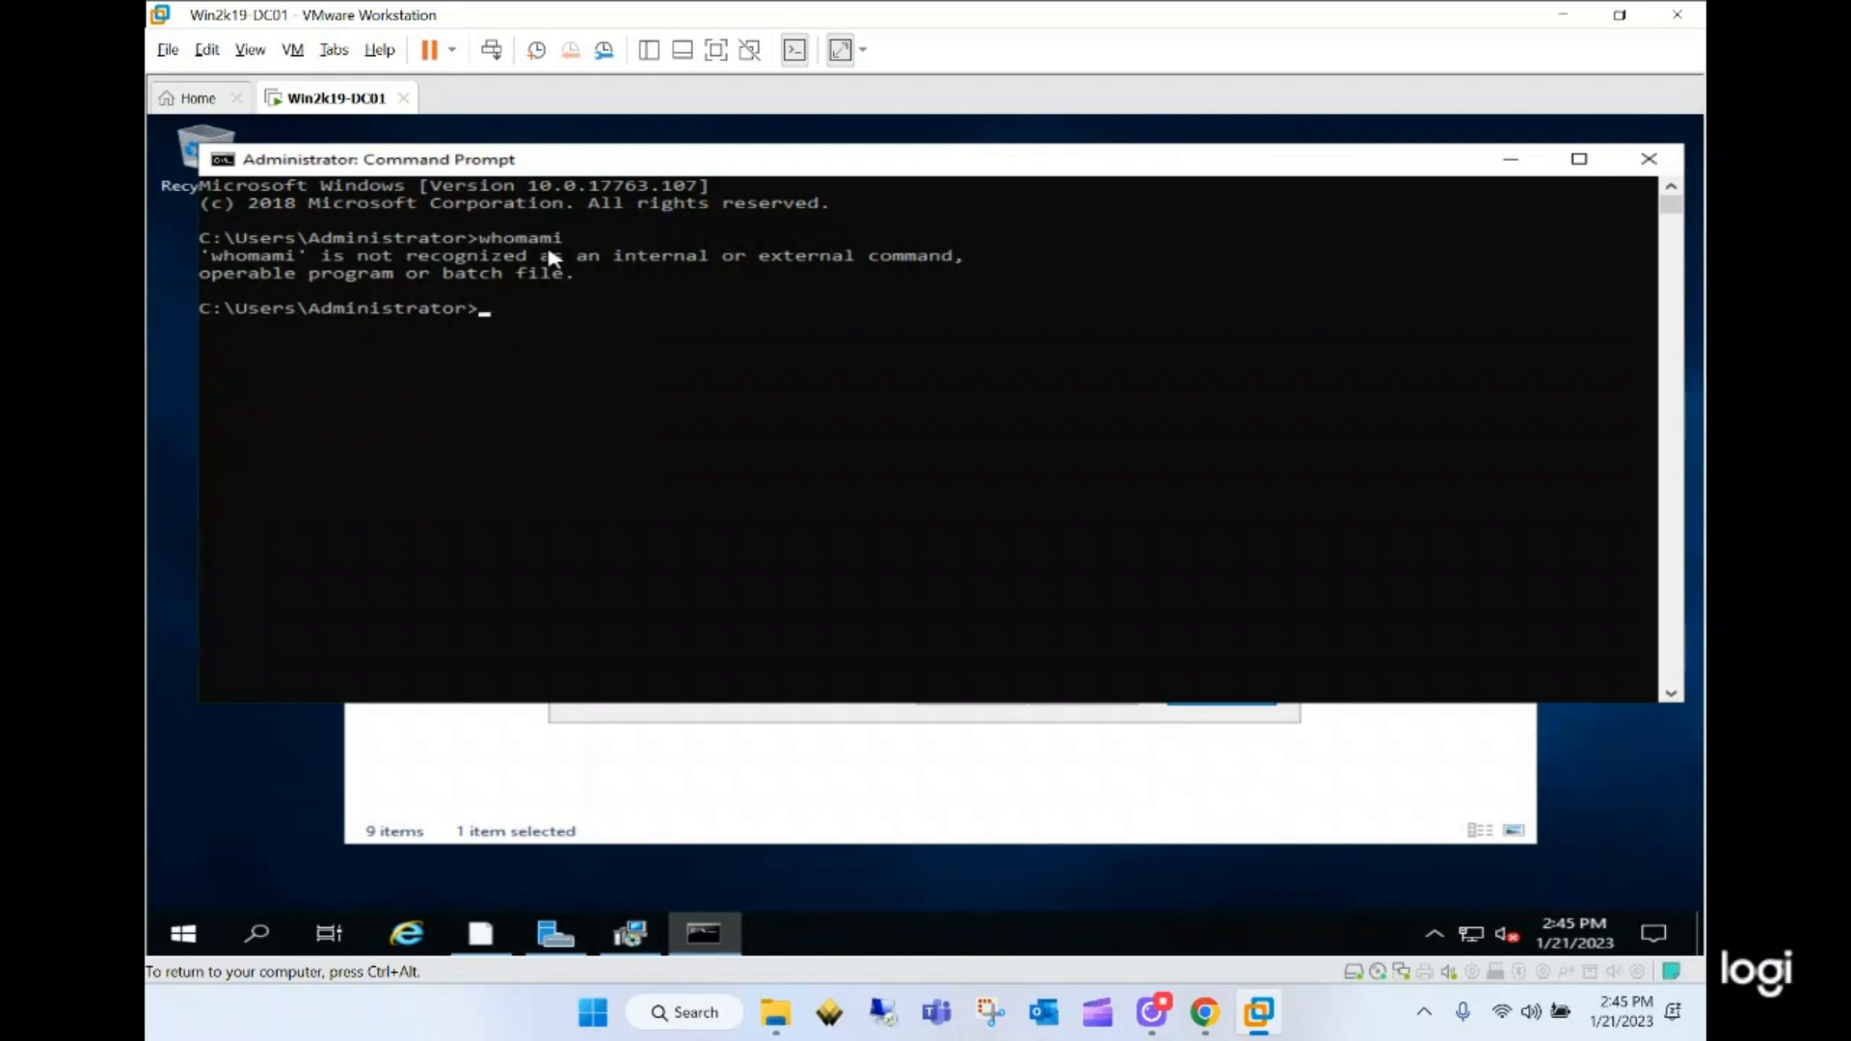
{"action": "type", "text": "whoiam"}
{"action": "key", "text": "Return"}
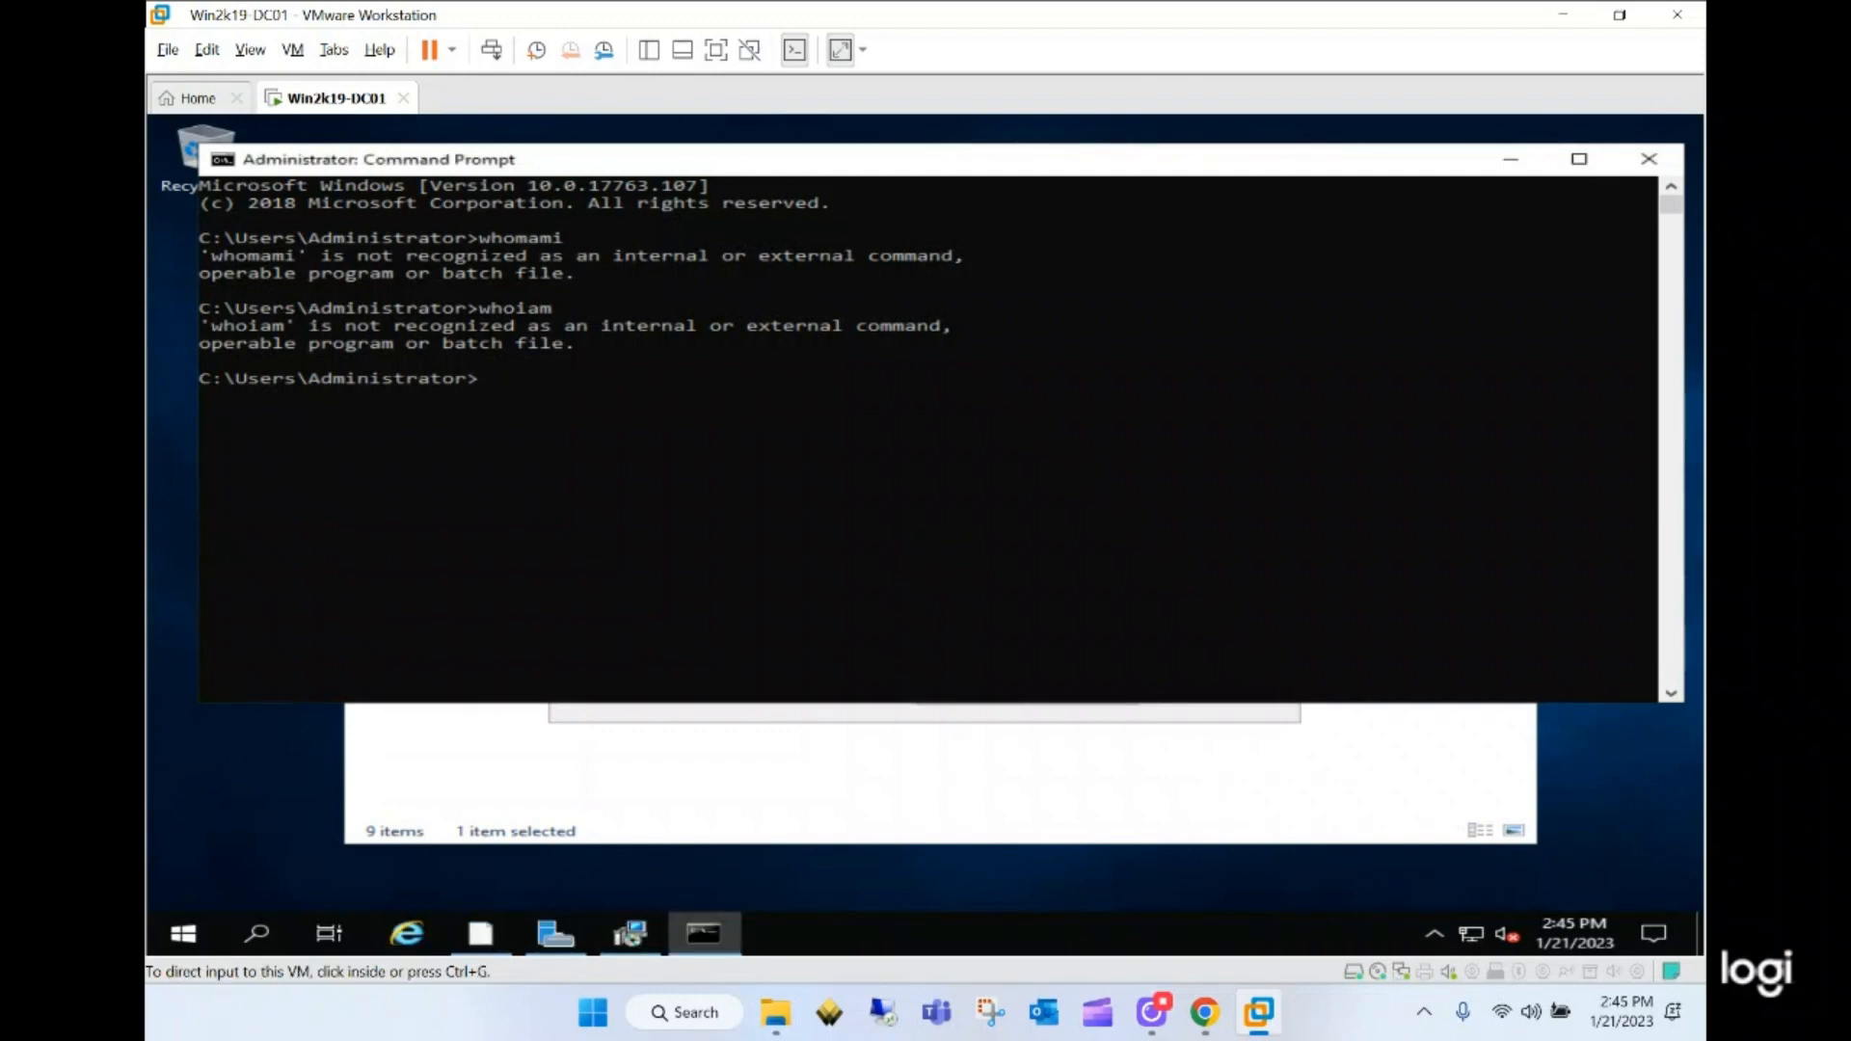
{"action": "key", "text": "alt+Tab"}
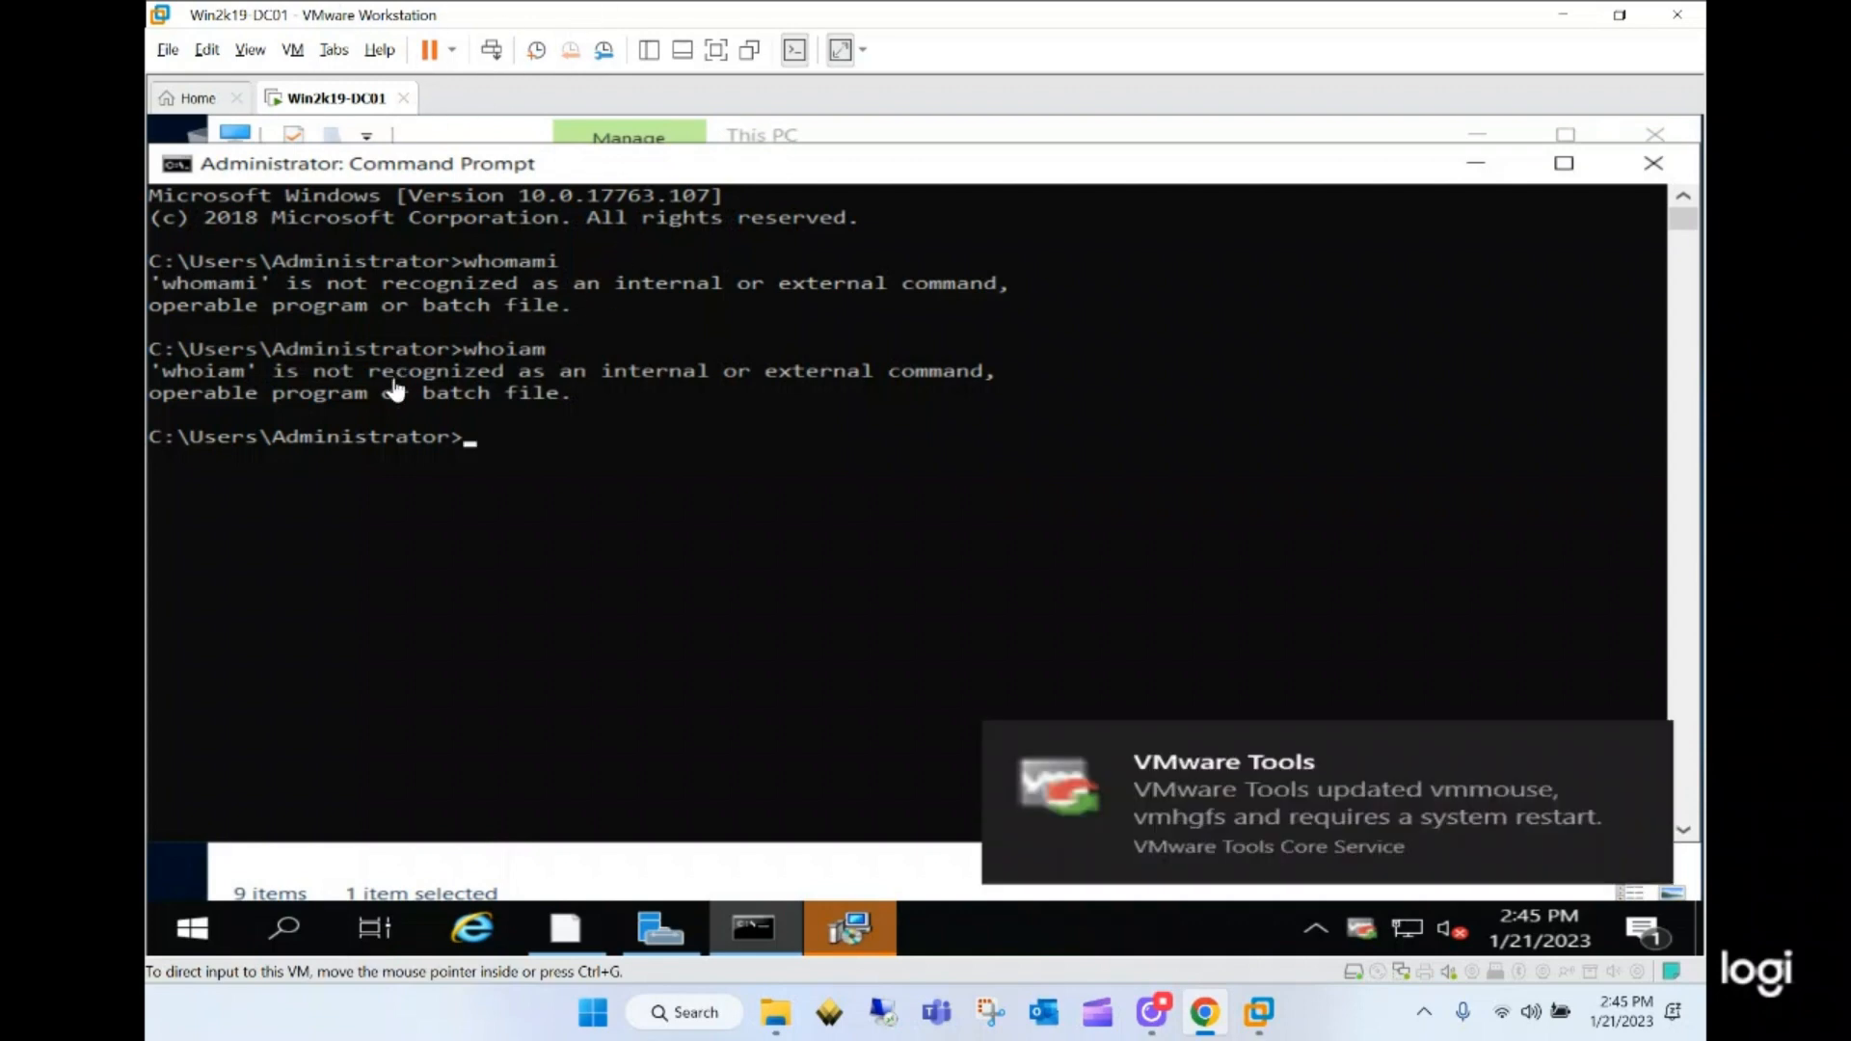
- Run whoami in Command Prompt and highlight the returned computer and account name
{"action": "left_click", "coordinate": [586, 468]}
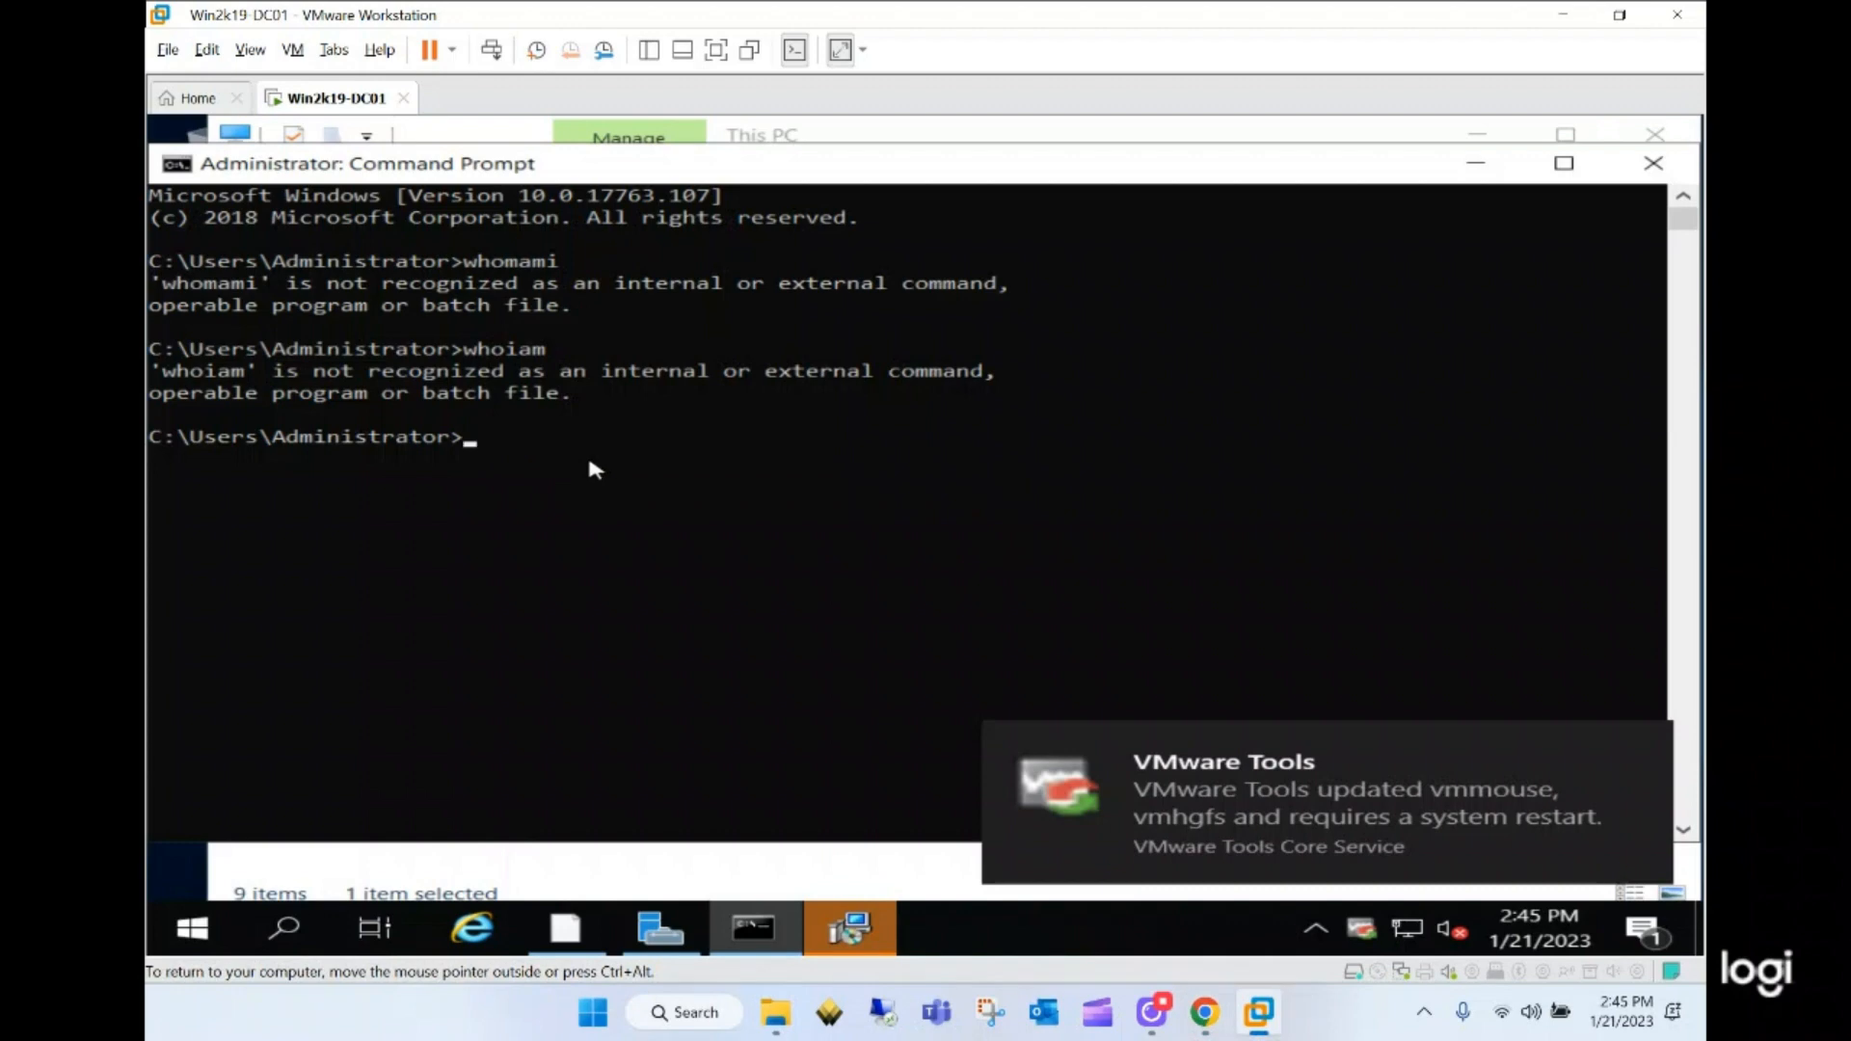
{"action": "type", "text": "who"}
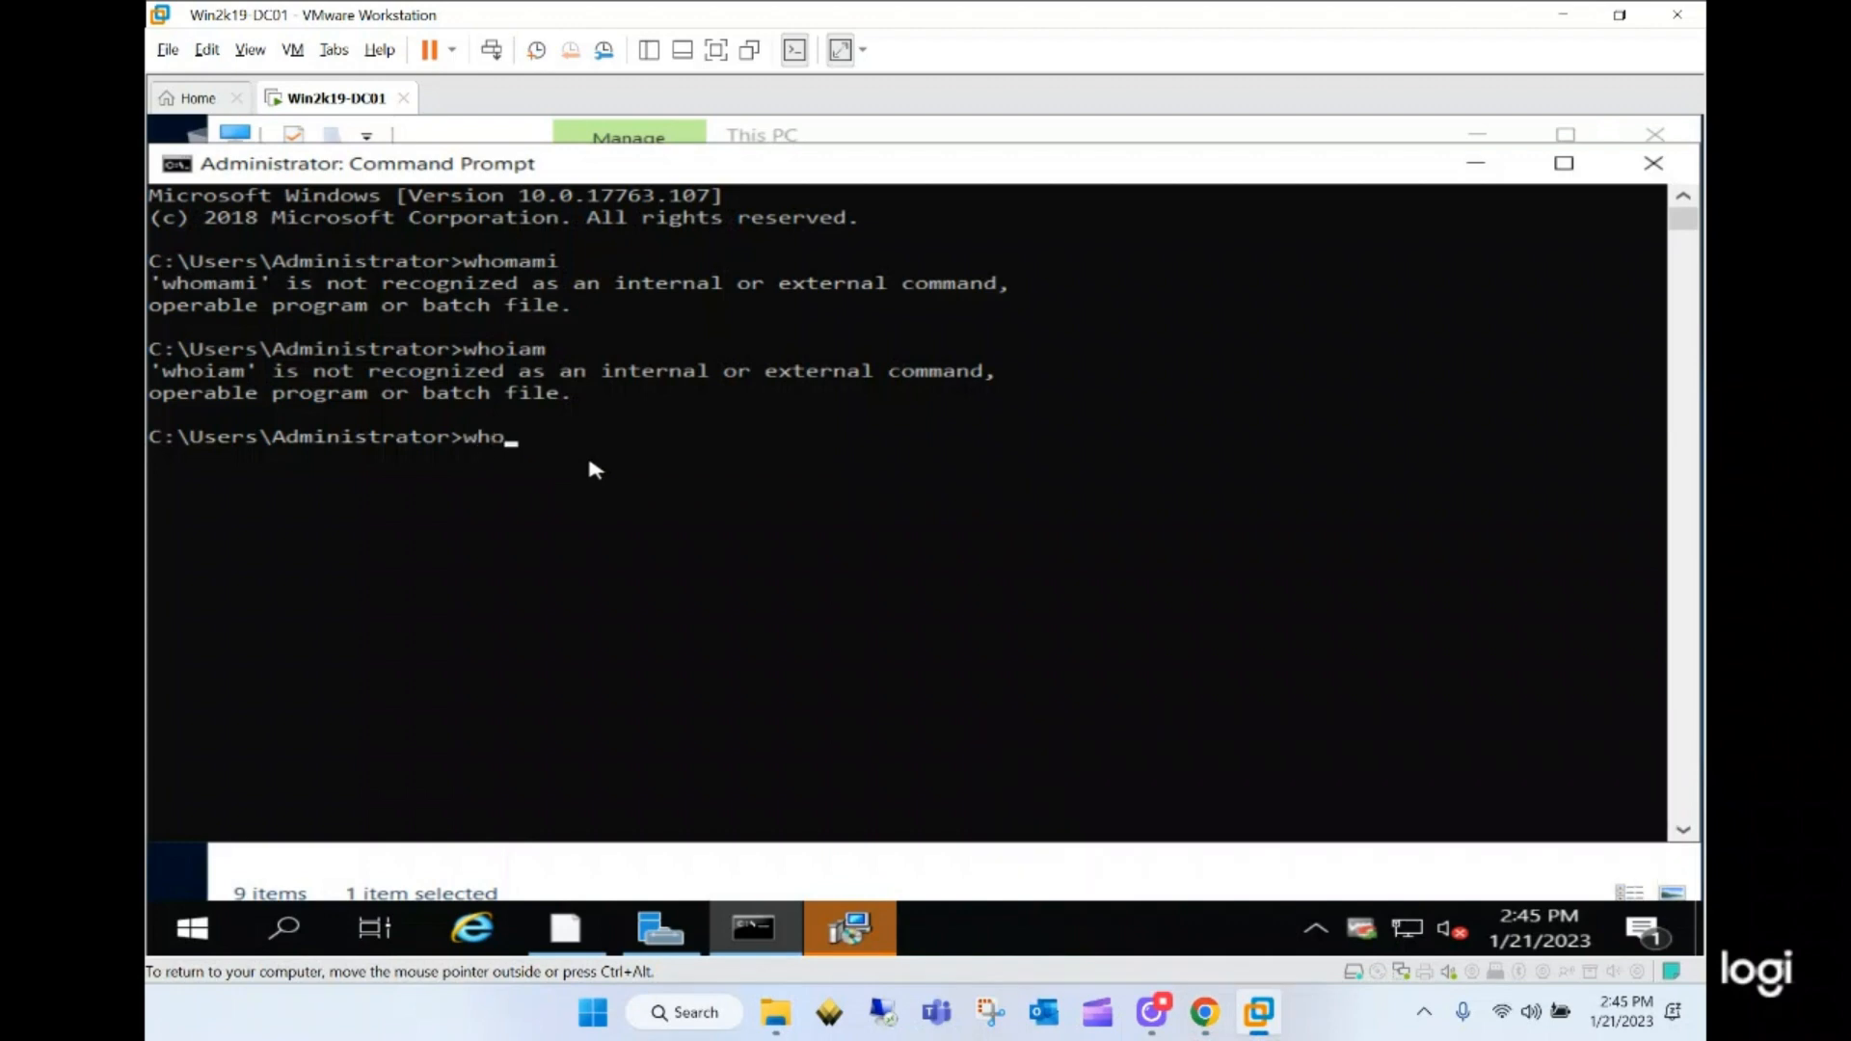
{"action": "type", "text": "ami"}
{"action": "key", "text": "Return"}
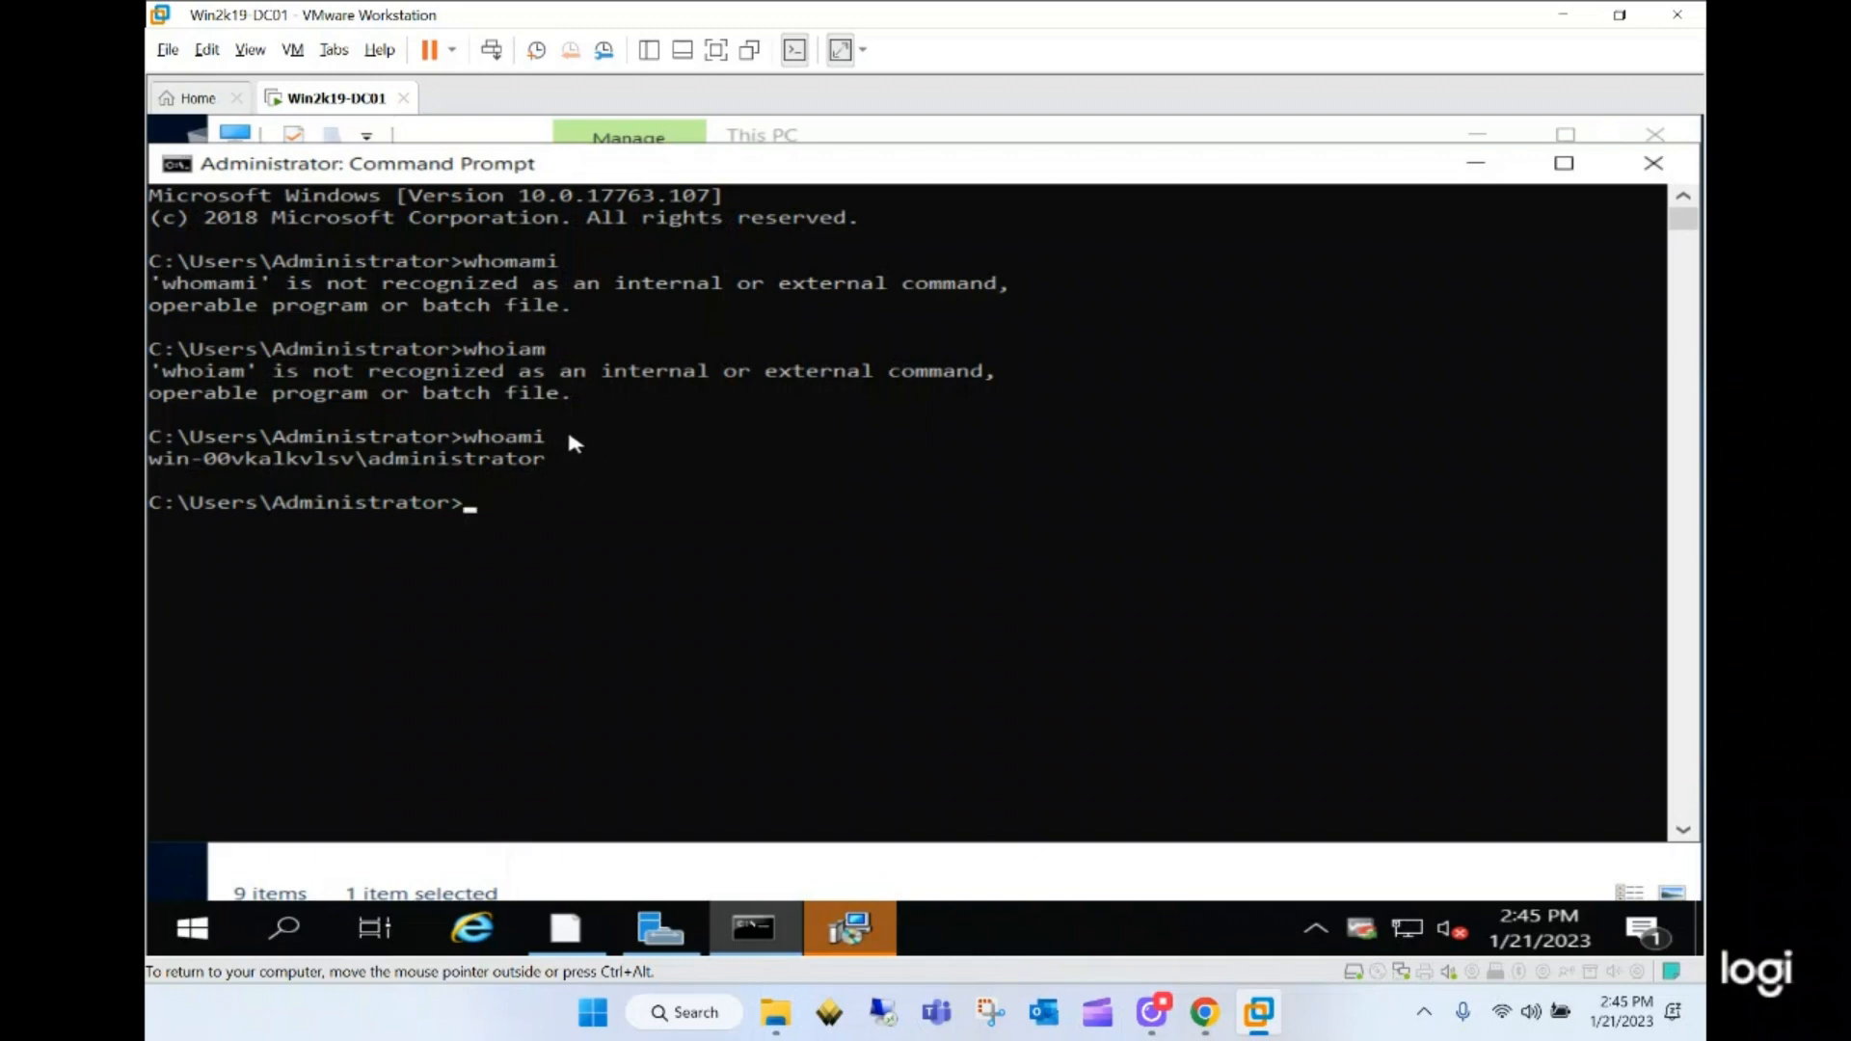
{"action": "left_click", "coordinate": [557, 460]}
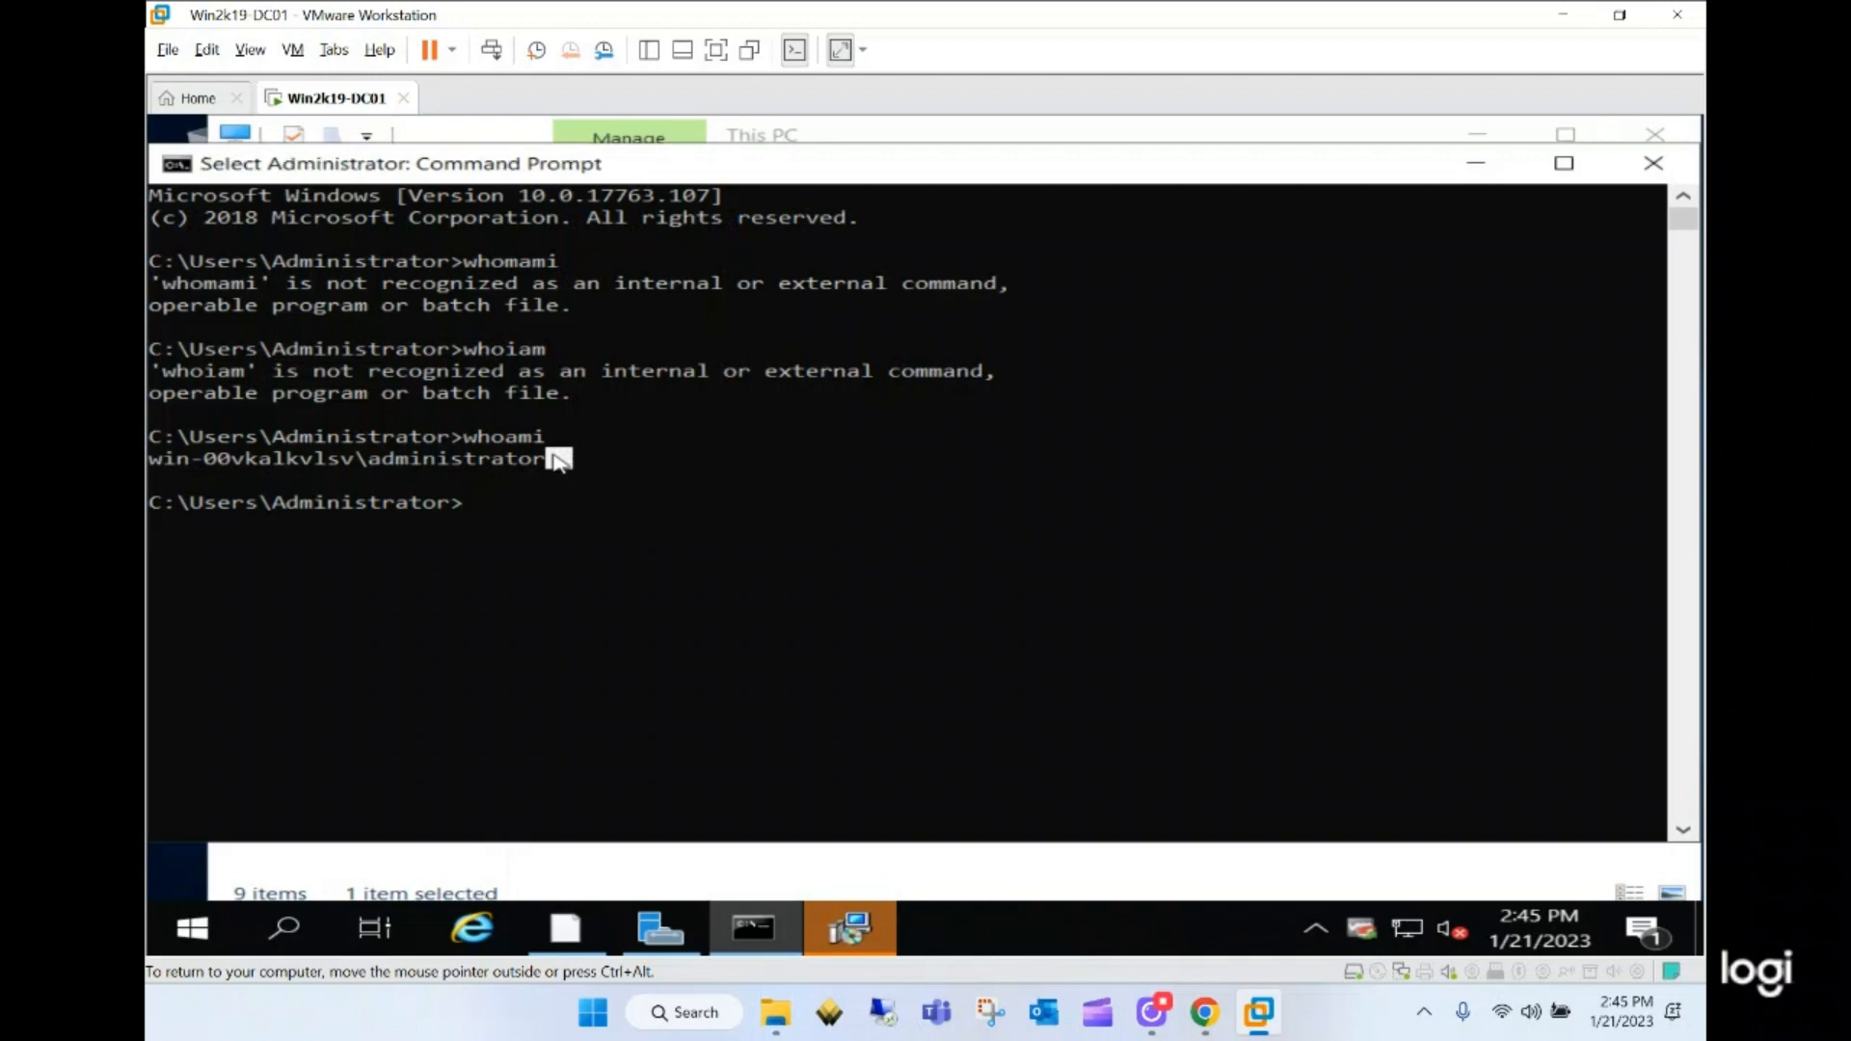
{"action": "left_click_drag", "start_coordinate": [558, 460], "coordinate": [156, 467]}
{"action": "left_click", "coordinate": [552, 524]}
- Finish the VMware Tools setup wizard and restart the virtual machine immediately
{"action": "left_click", "coordinate": [858, 926]}
{"action": "left_click", "coordinate": [1200, 795]}
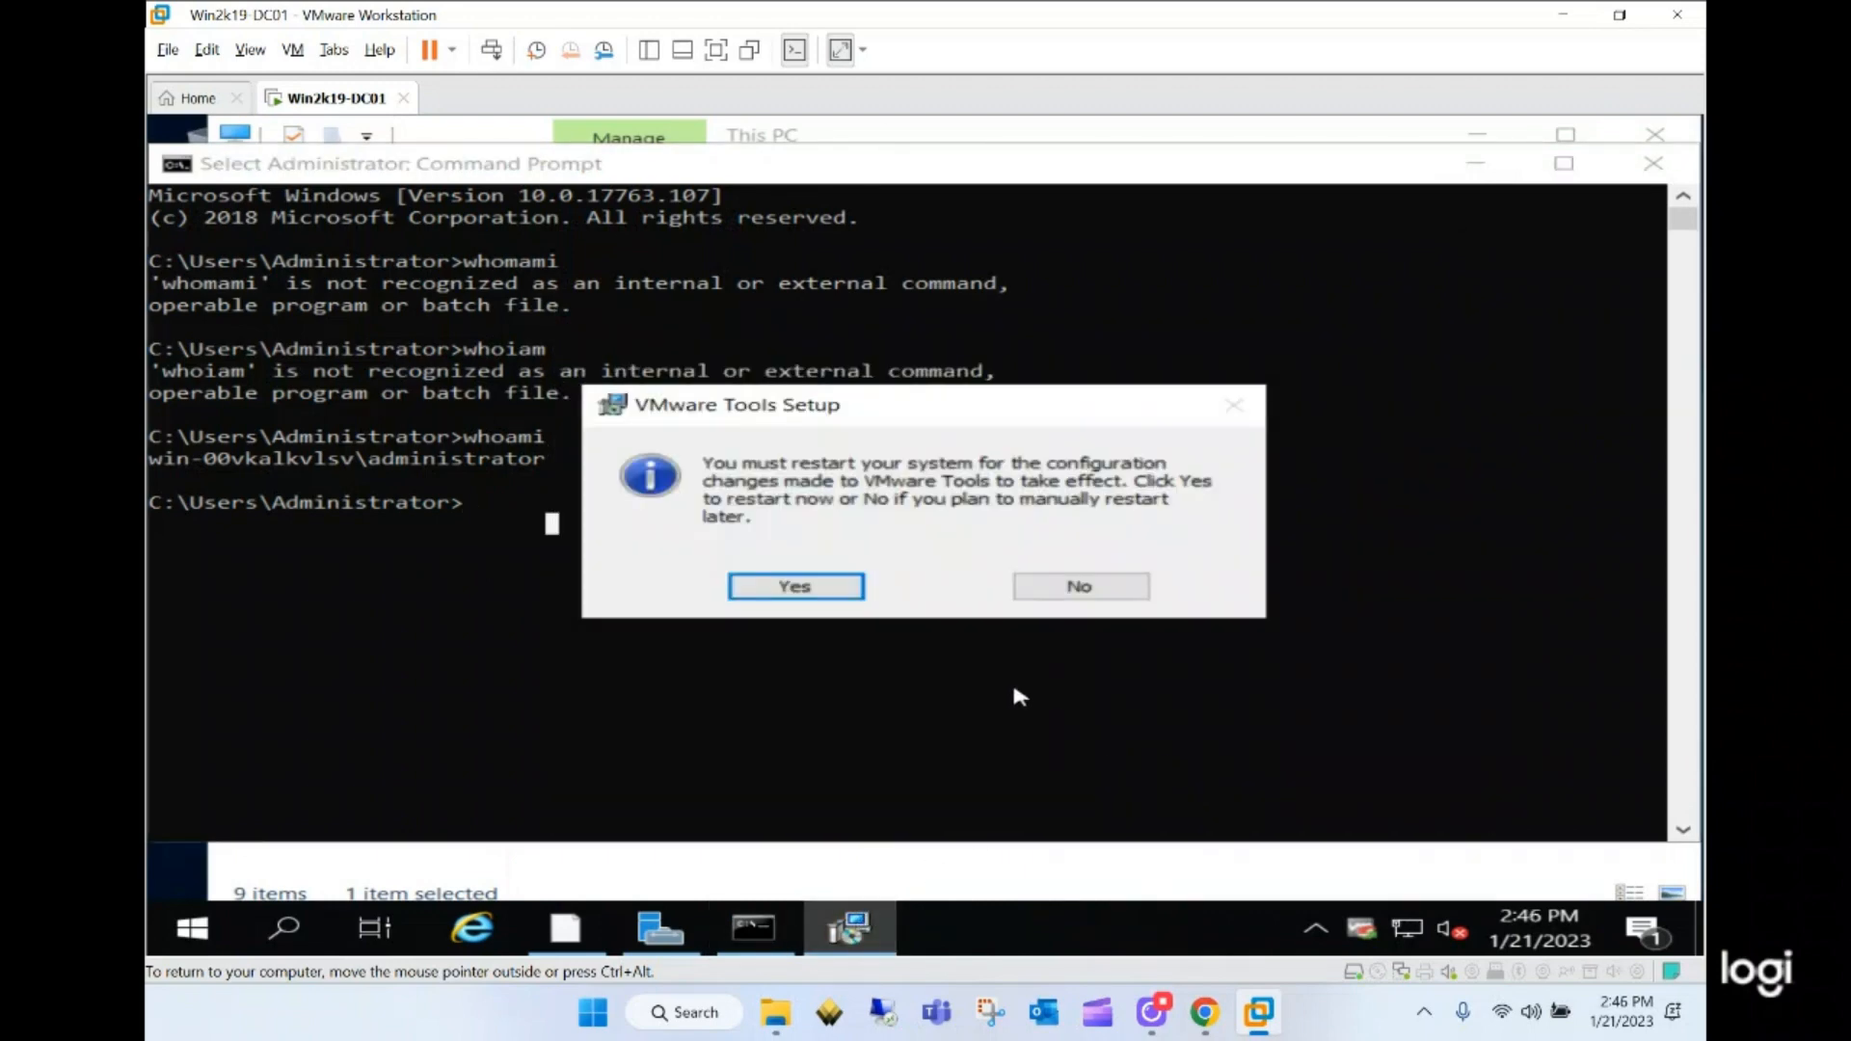
{"action": "left_click", "coordinate": [826, 584]}
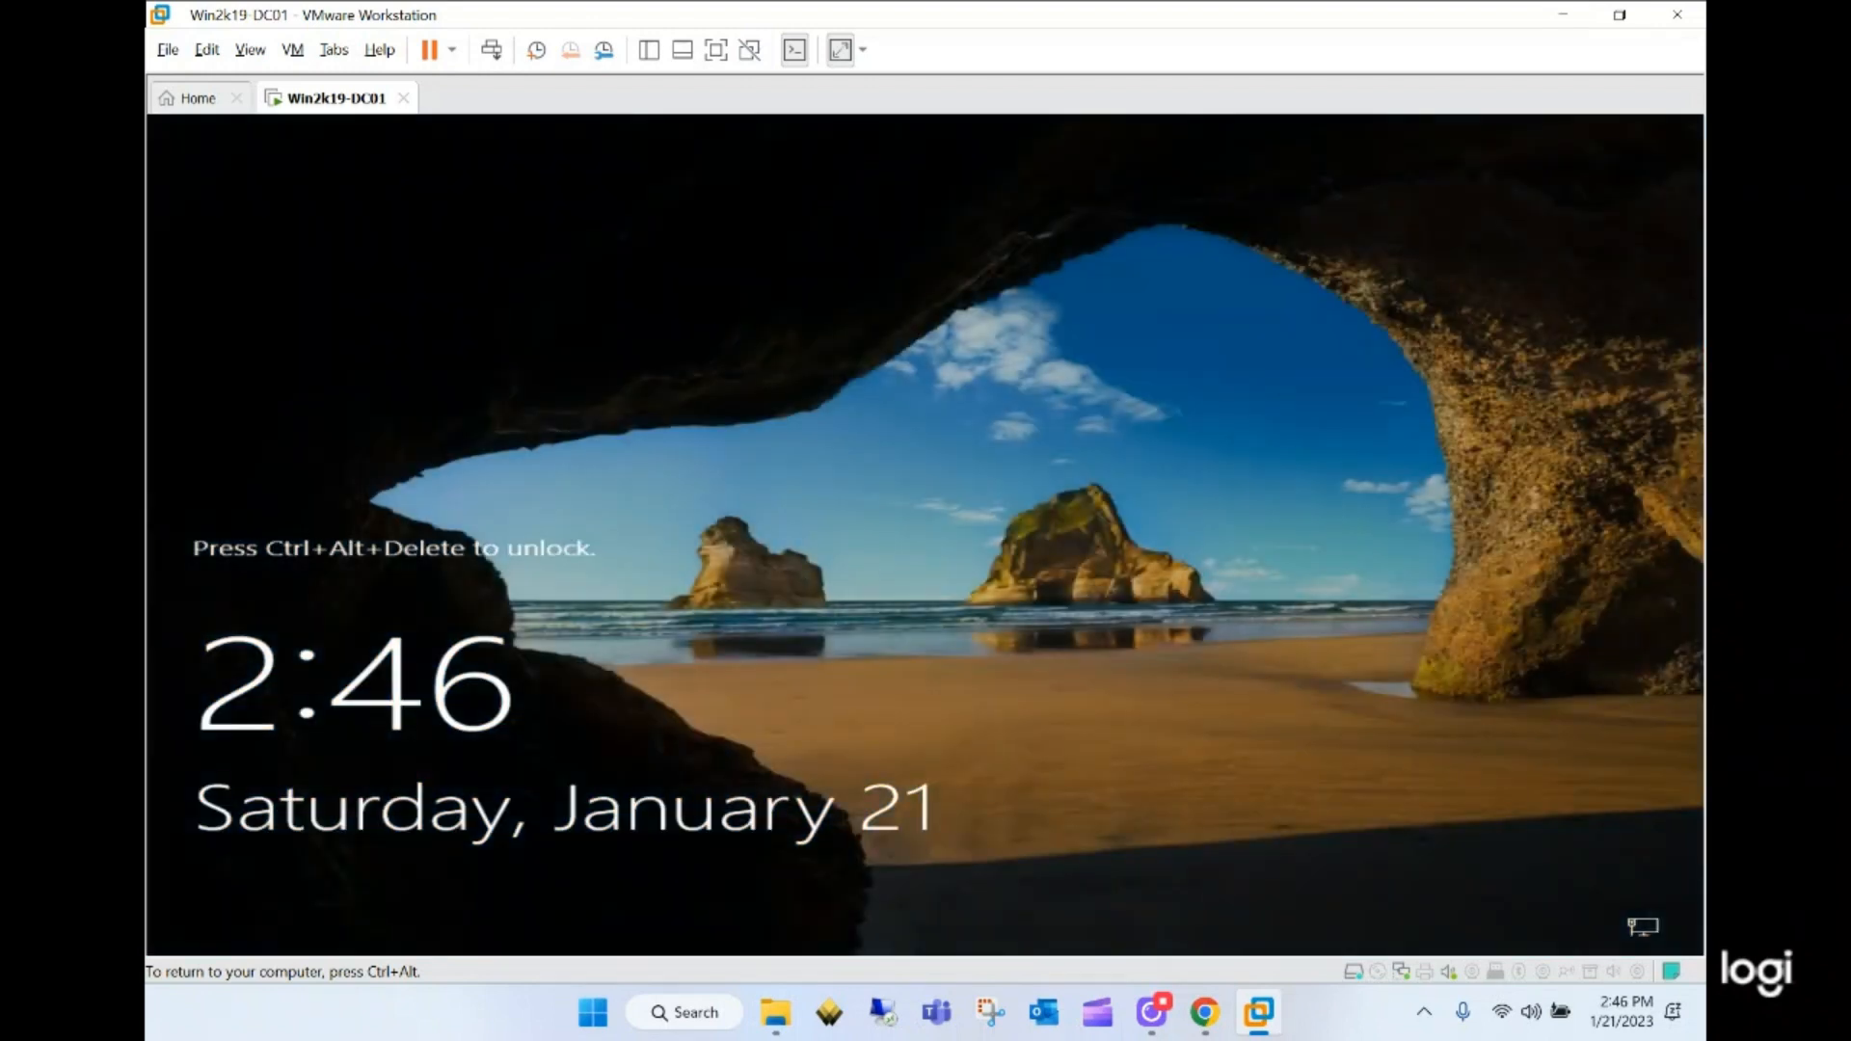
- Unlock the restarted virtual machine from its lock screen and get to the server's desktop
{"action": "key", "text": "ctrl+alt"}
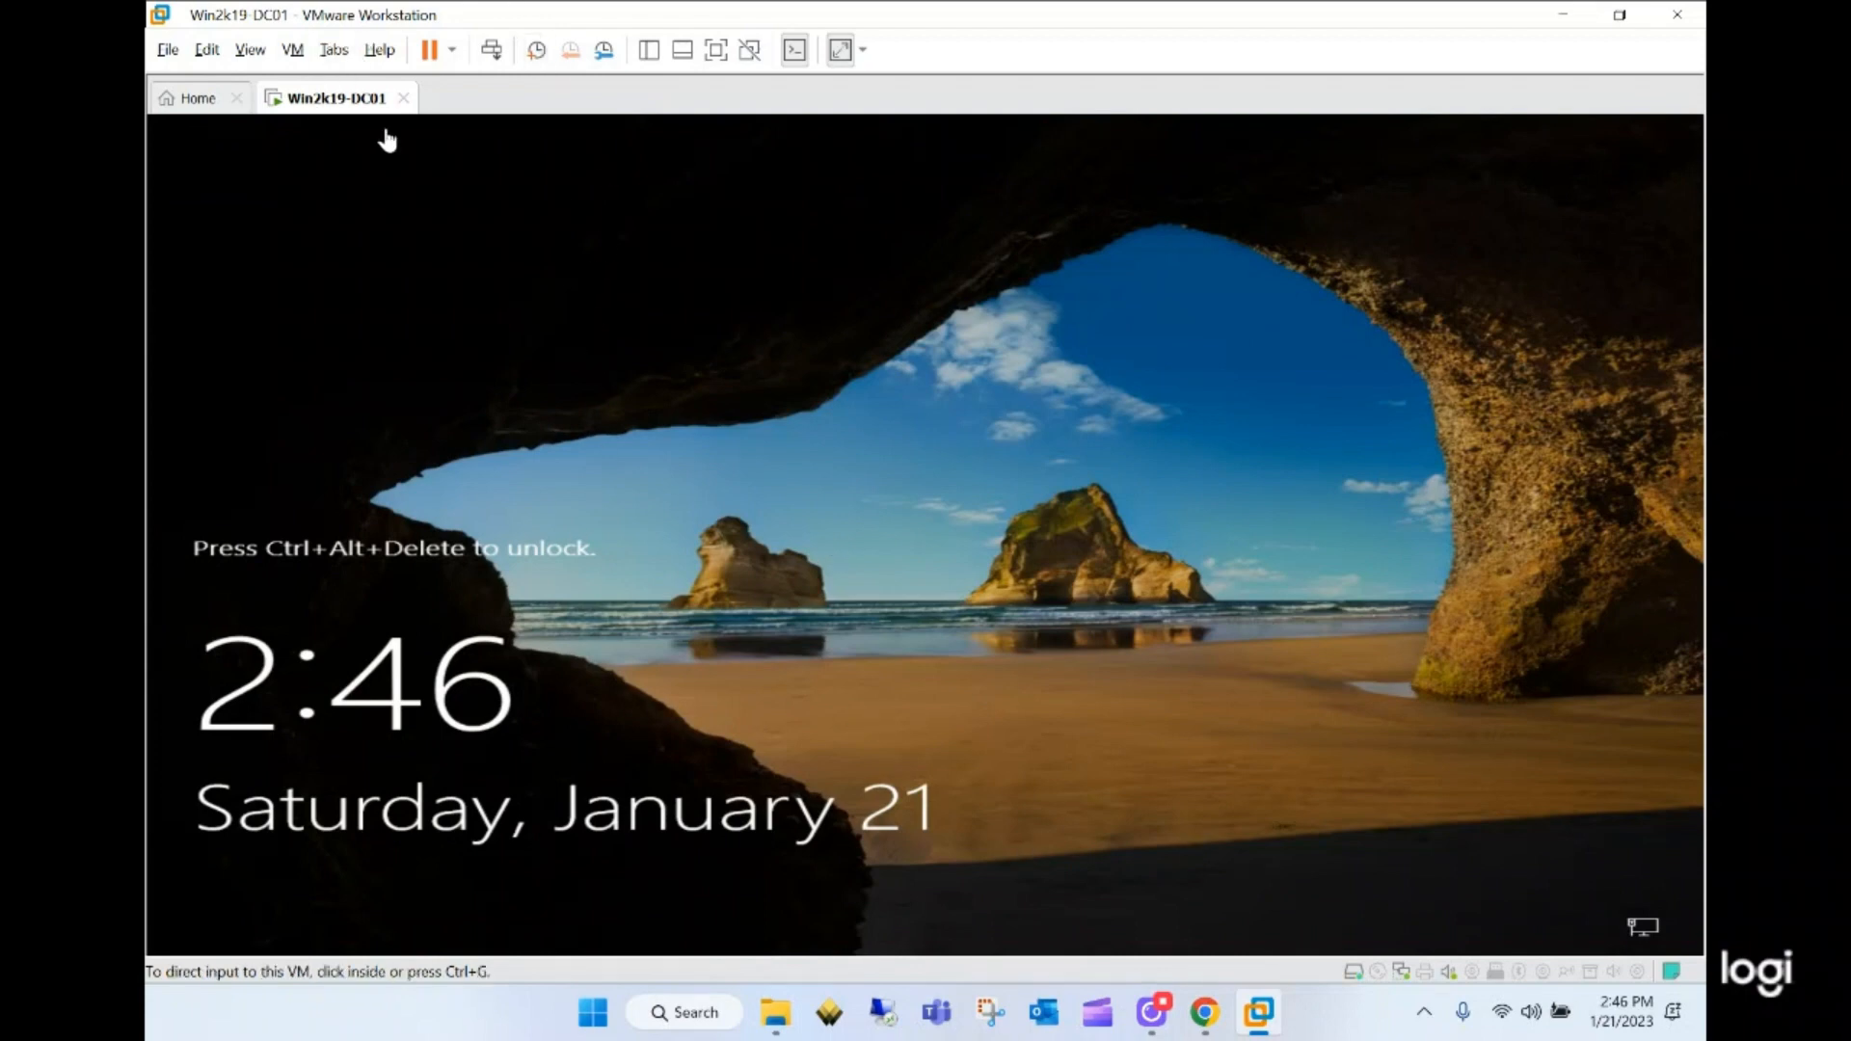
{"action": "left_click", "coordinate": [492, 53]}
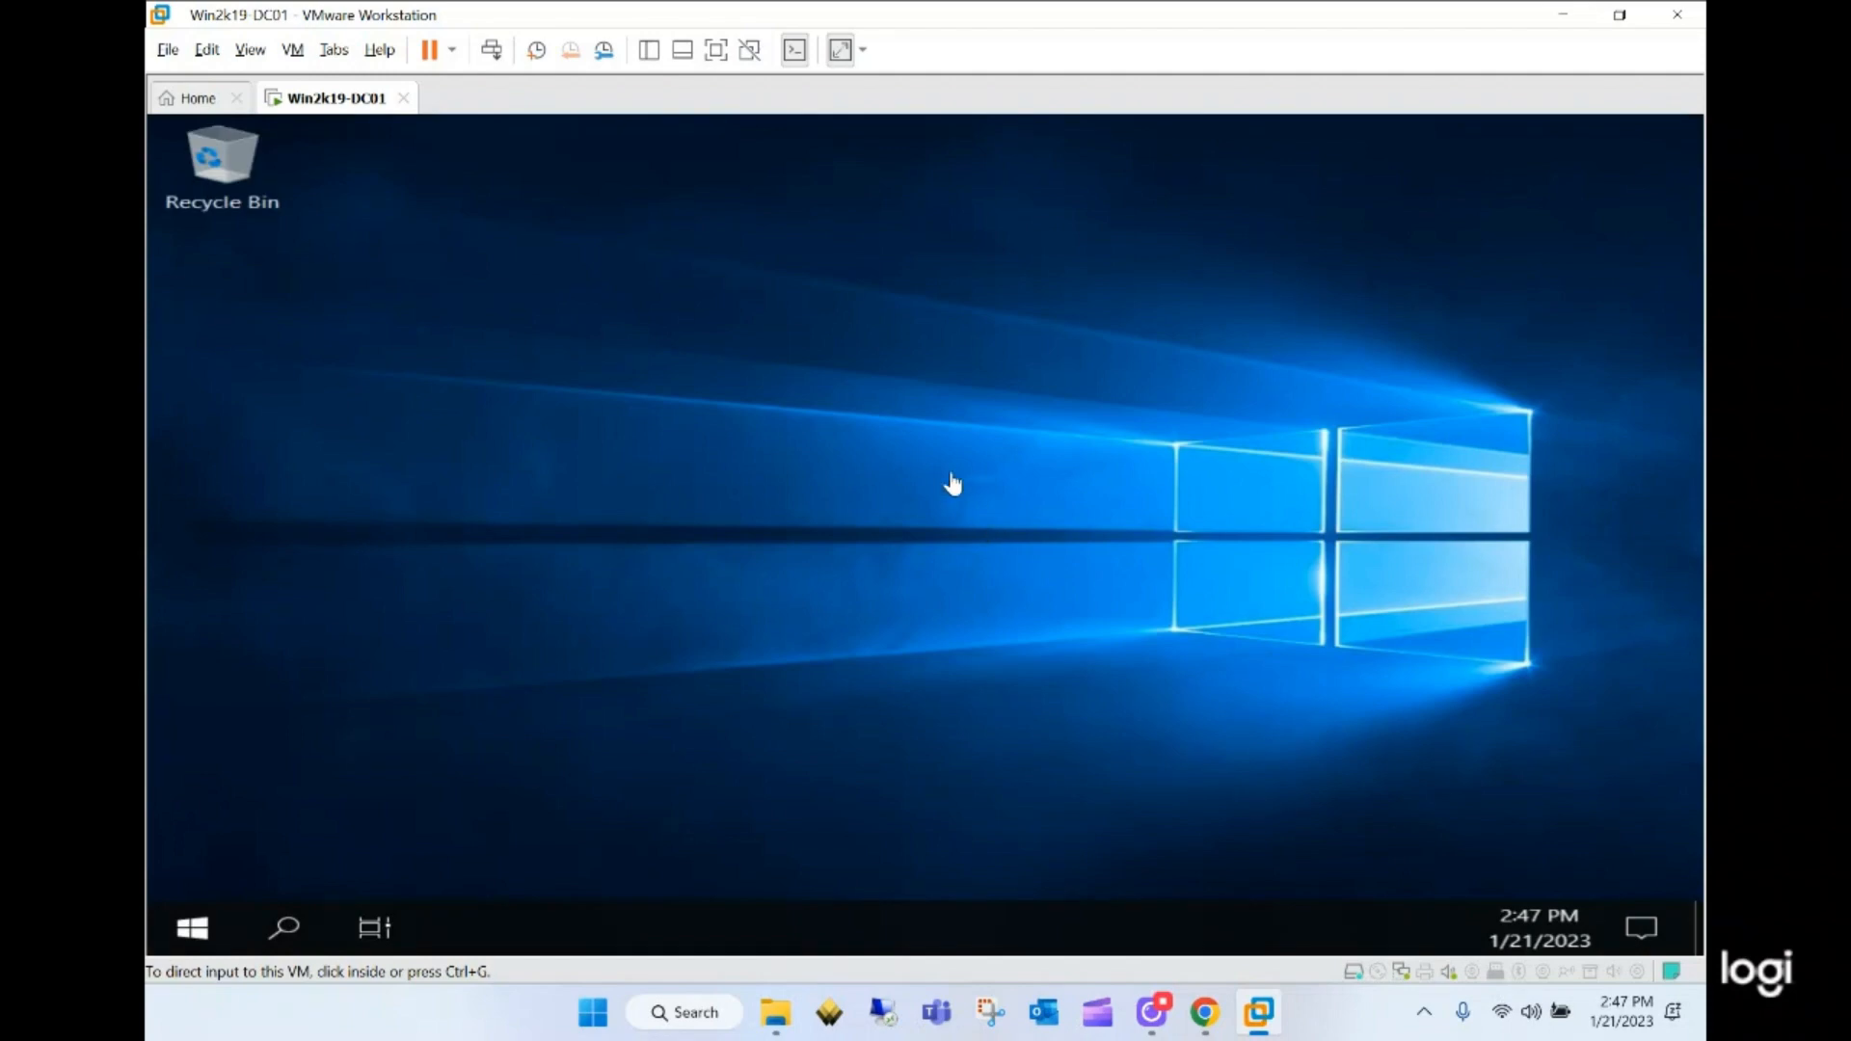
{"action": "left_click", "coordinate": [247, 159]}
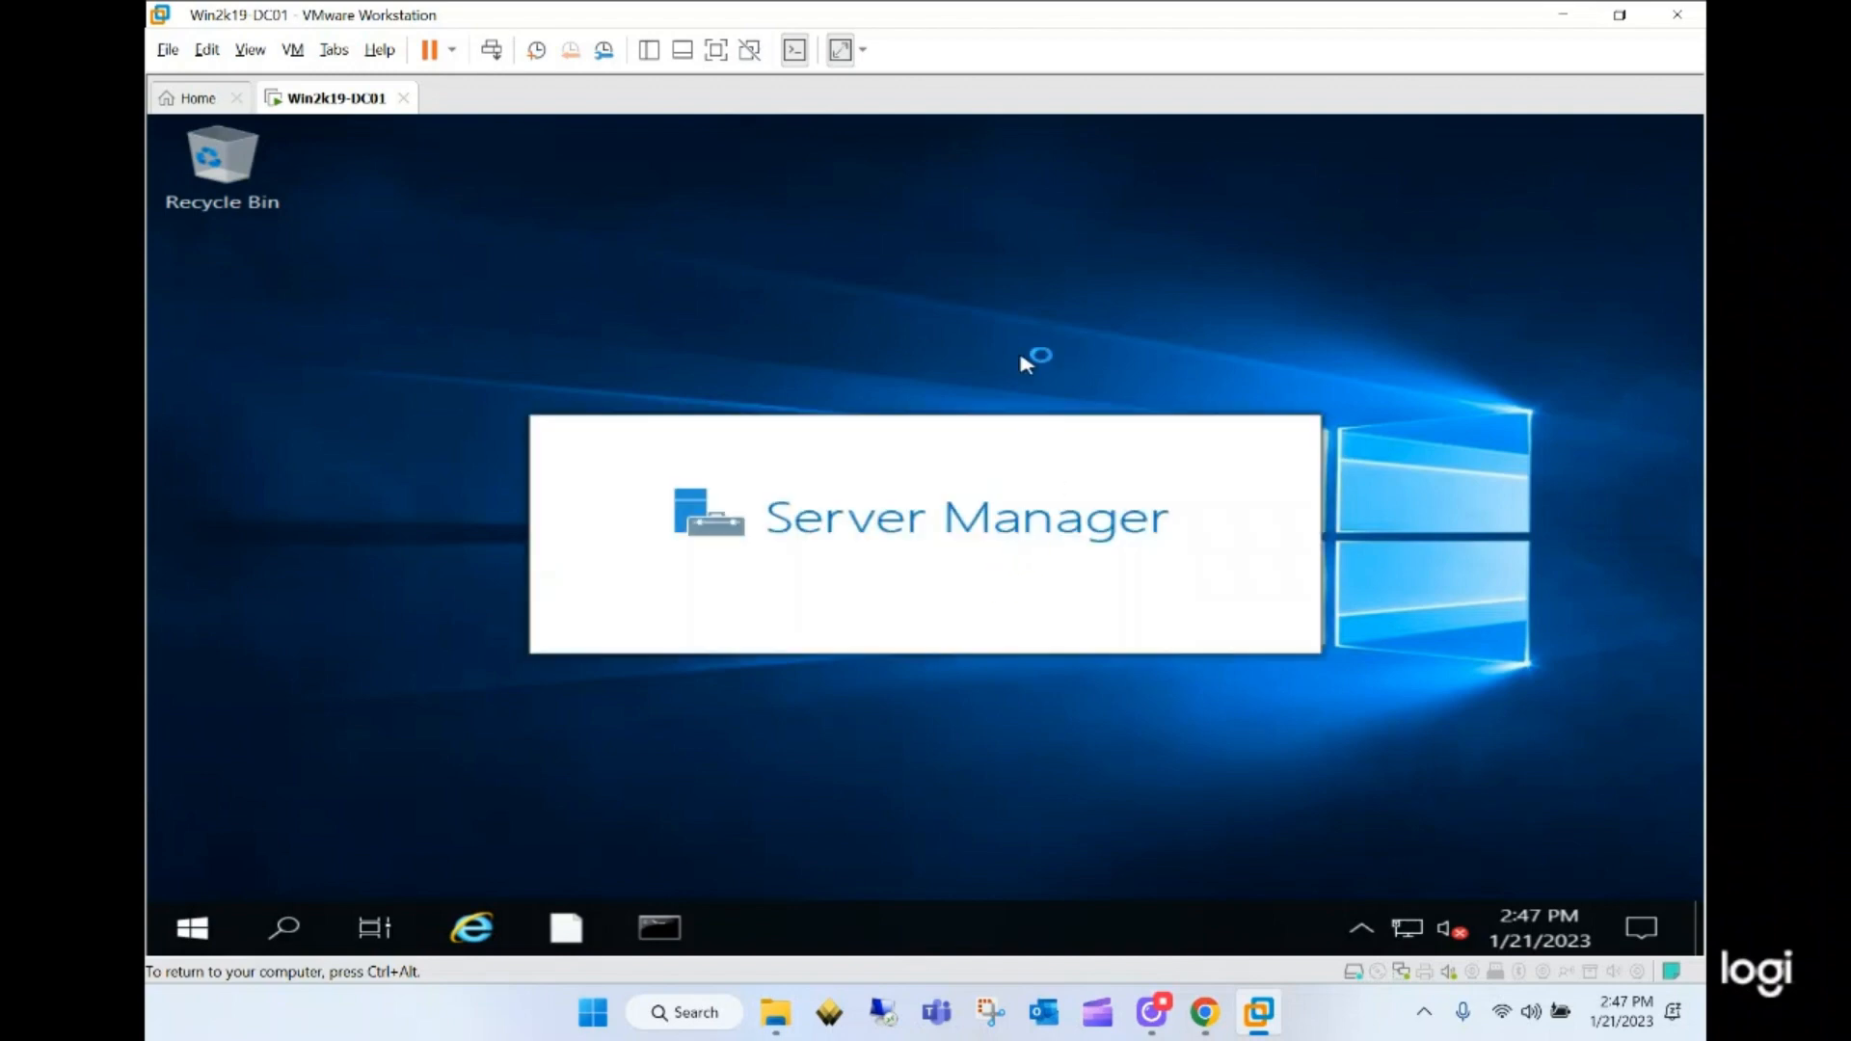
- Show the virtual machine in full screen with Keep Aspect Ratio Stretch
{"action": "left_click", "coordinate": [716, 50]}
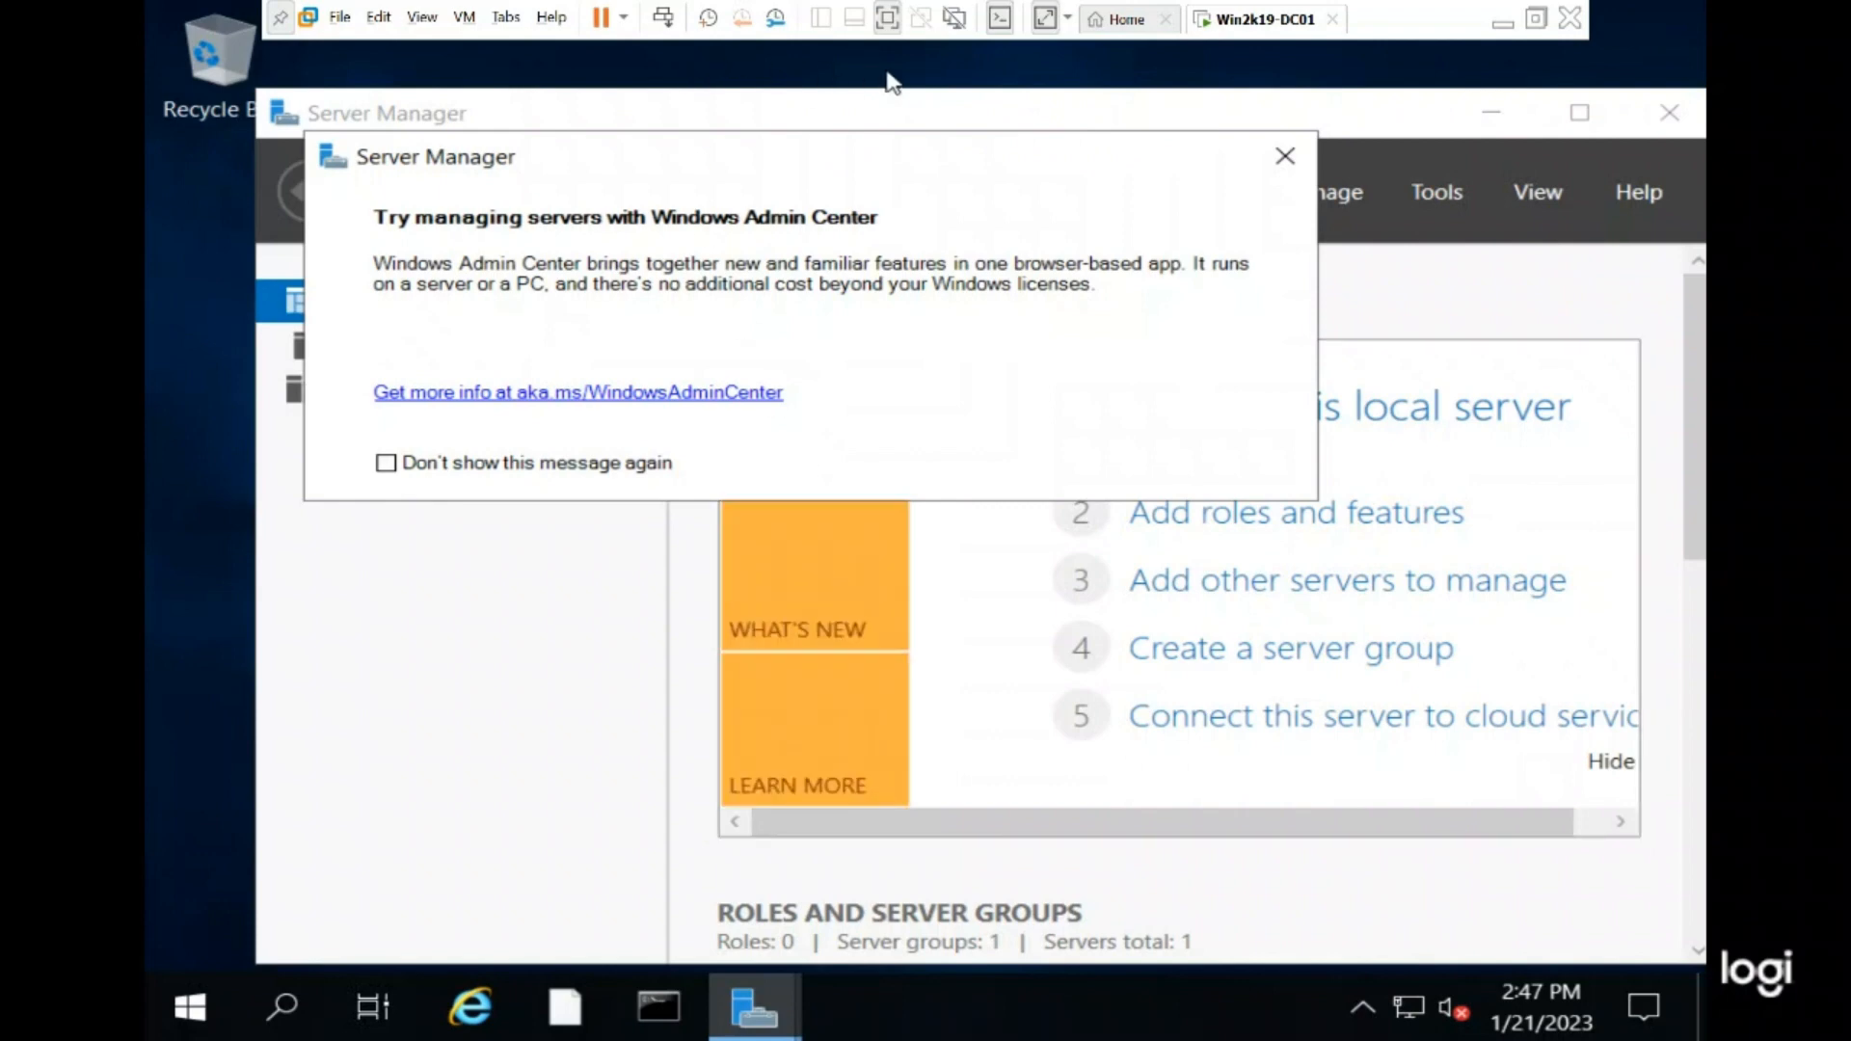
{"action": "left_click", "coordinate": [1068, 19]}
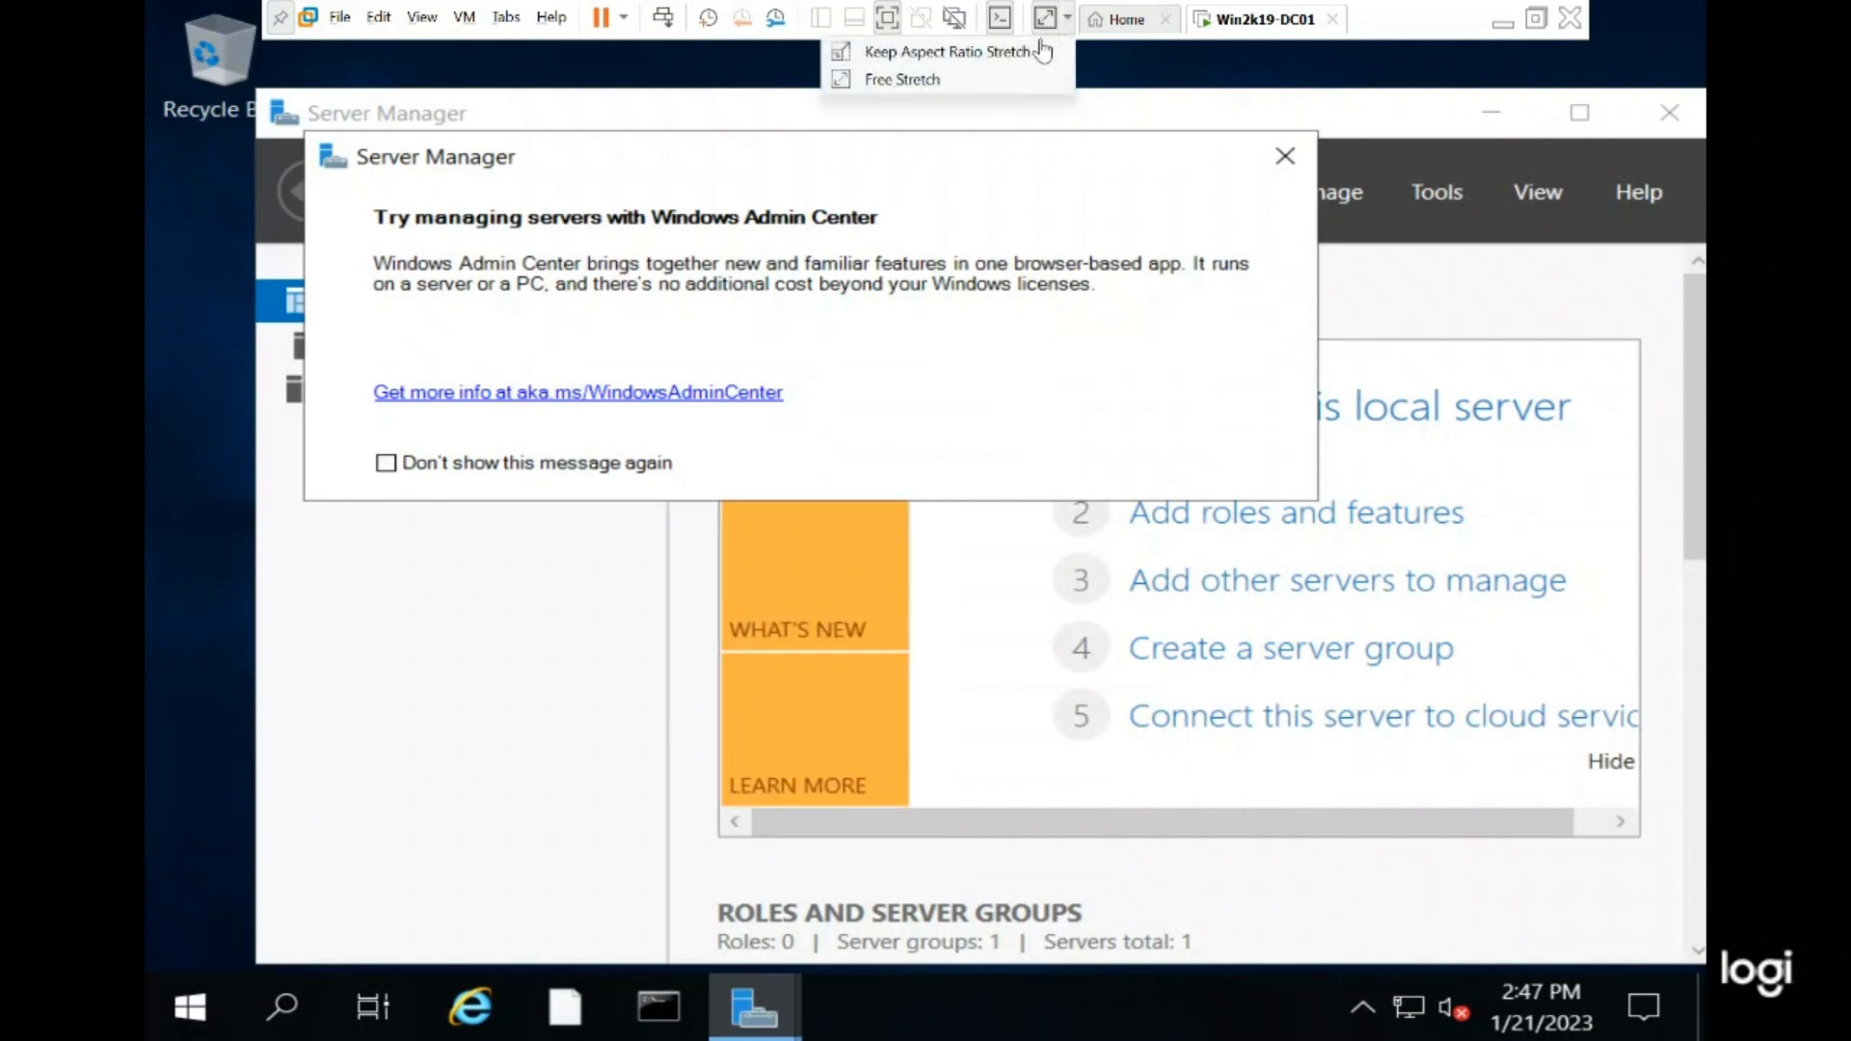
{"action": "left_click", "coordinate": [1037, 50]}
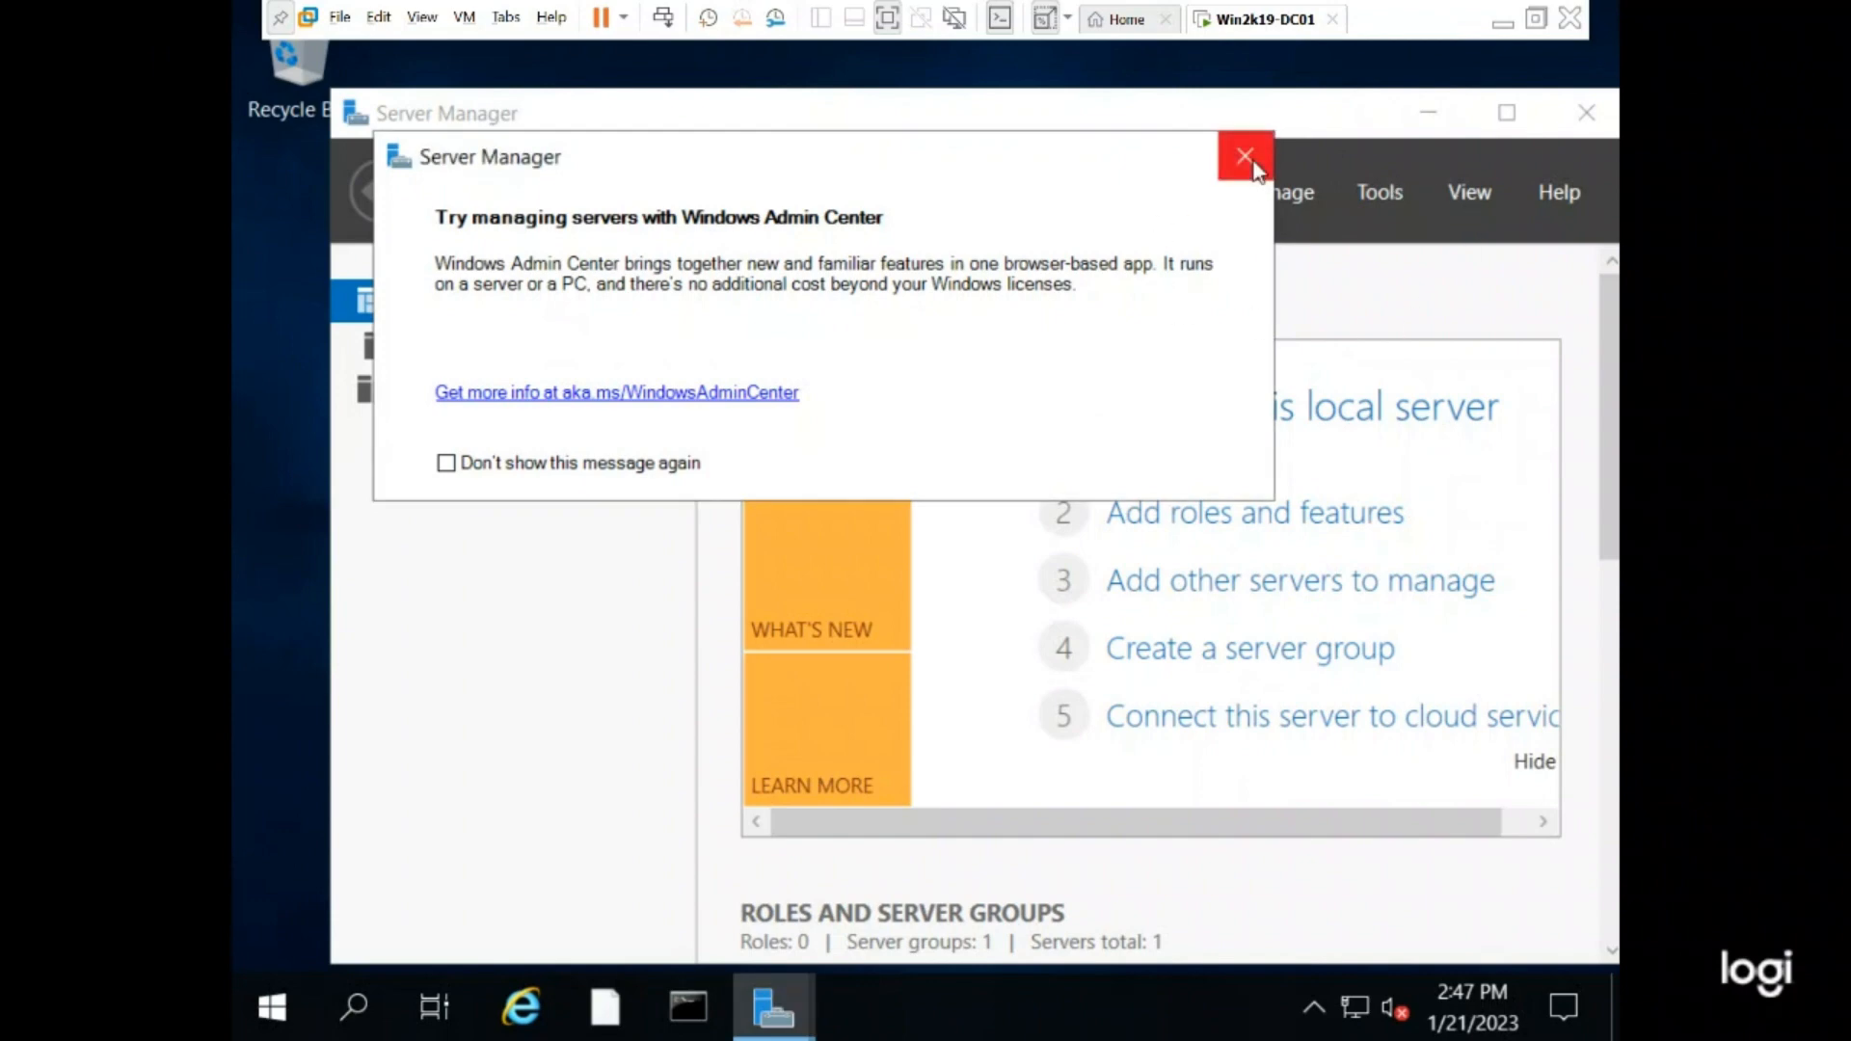
- Dismiss the Windows Admin Center message and show the Local Server properties in a maximized Server Manager
{"action": "left_click", "coordinate": [1224, 153]}
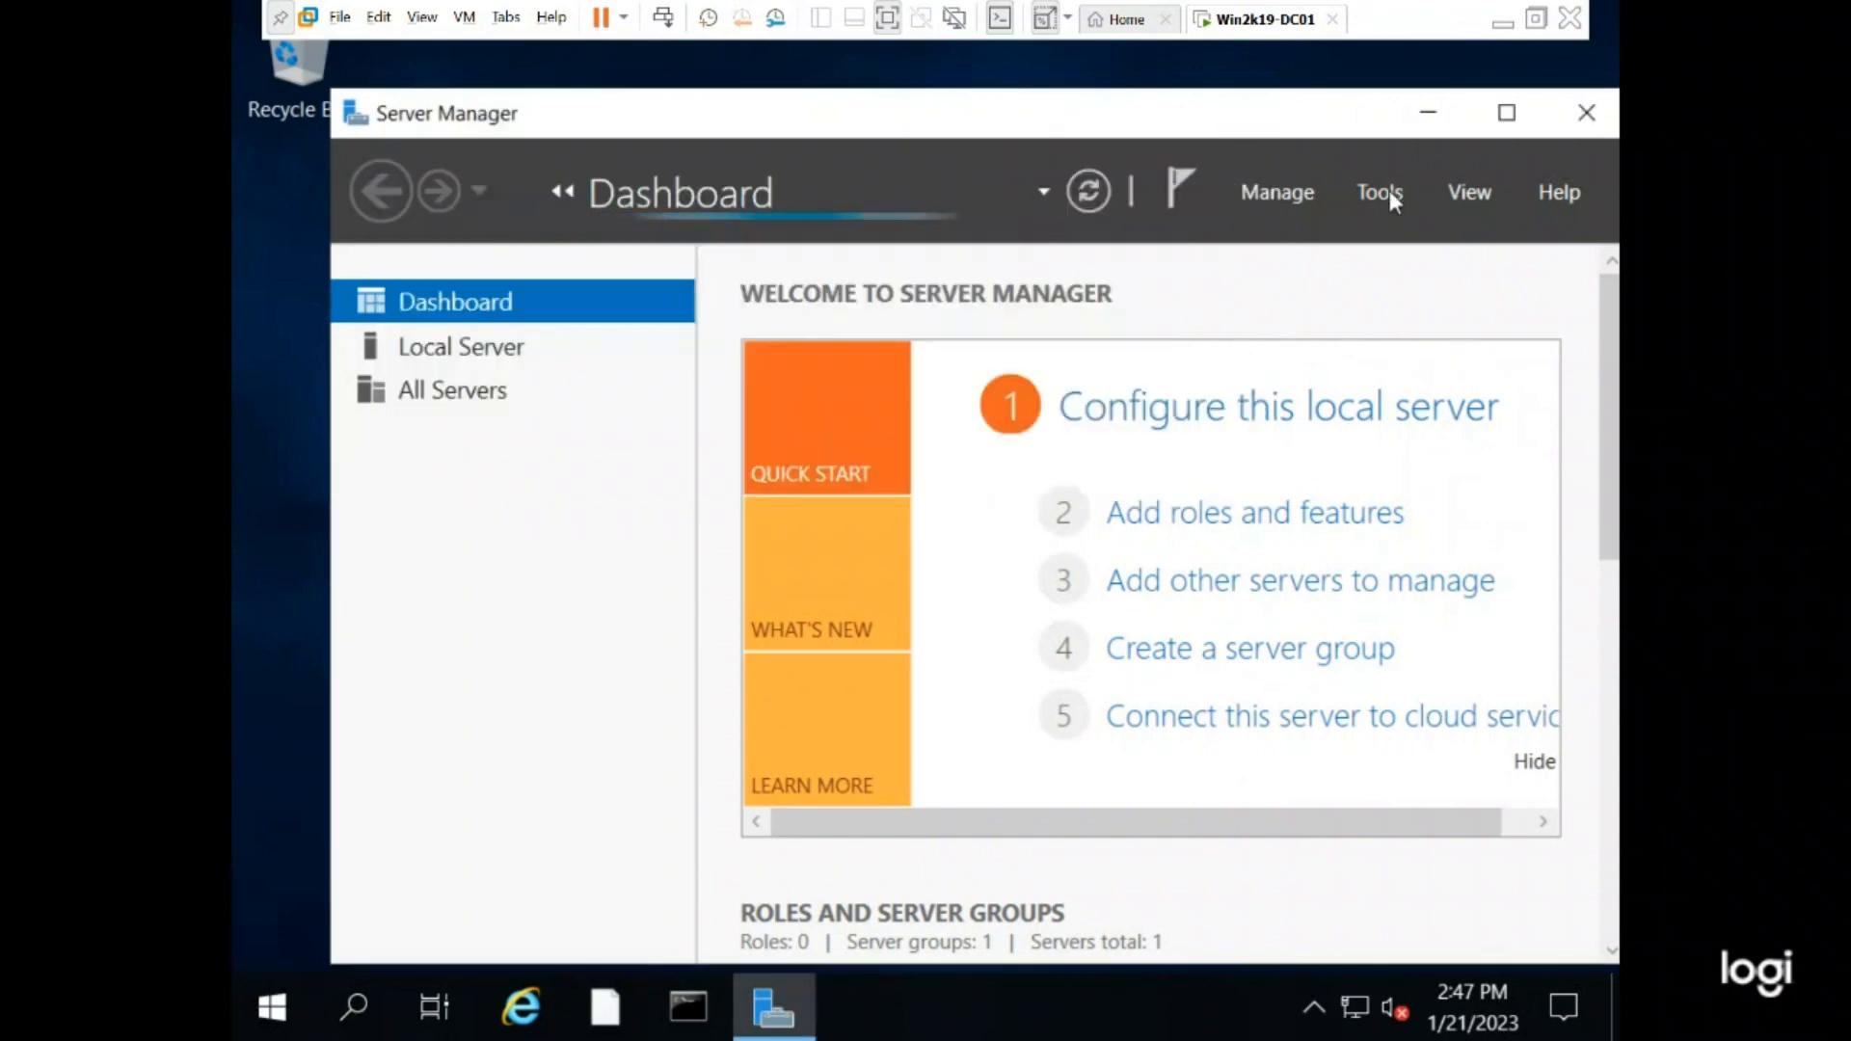
{"action": "left_click", "coordinate": [557, 351]}
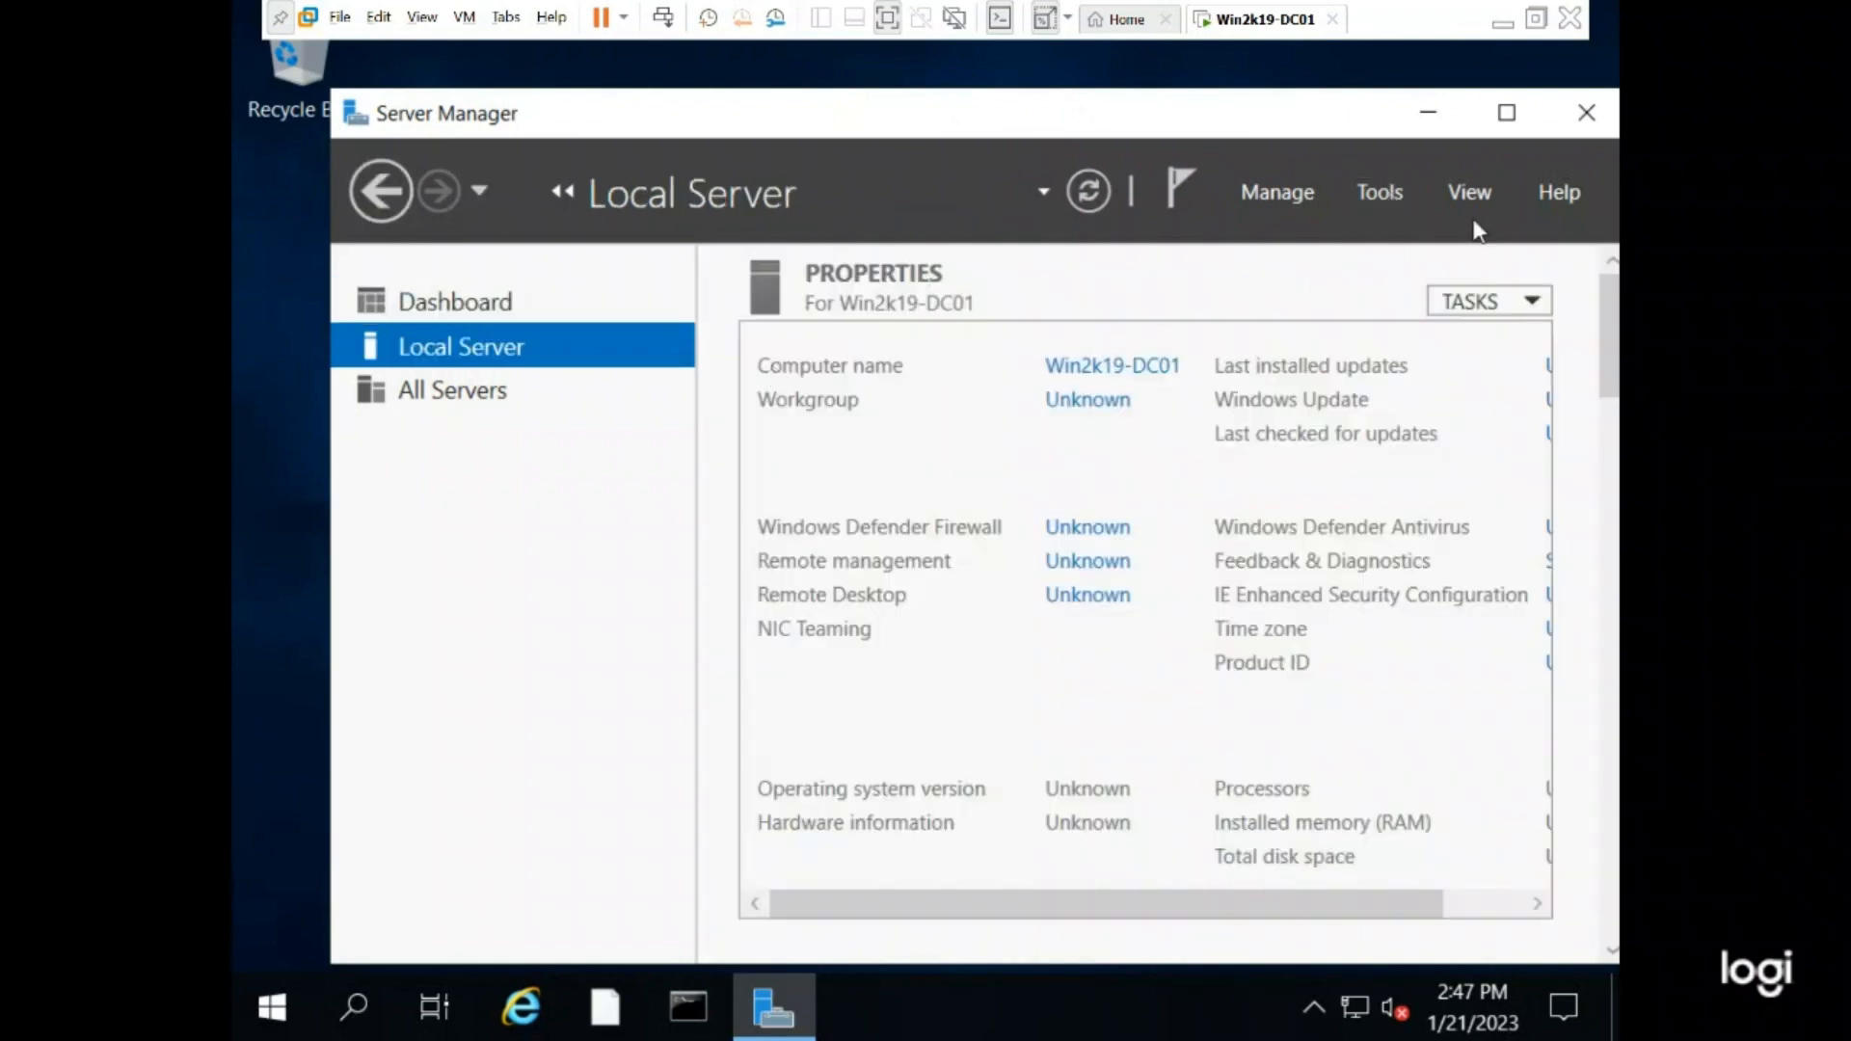
{"action": "left_click", "coordinate": [1507, 113]}
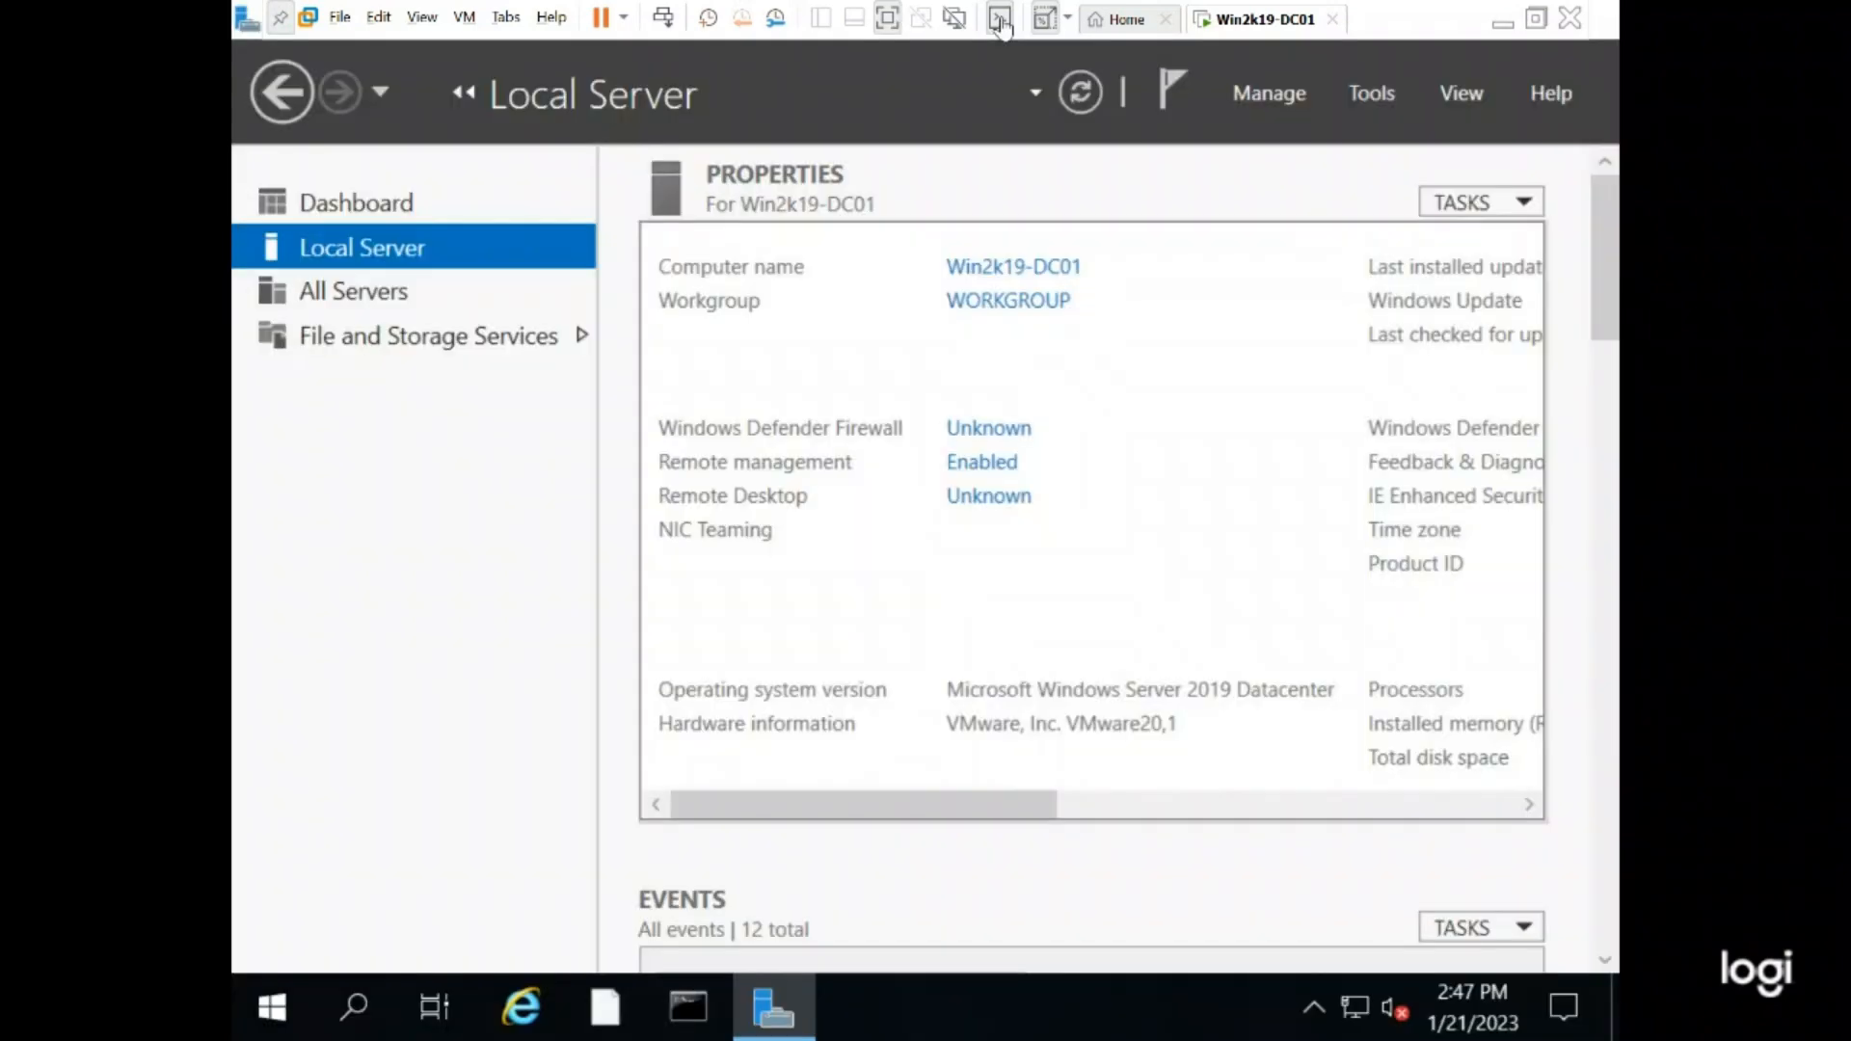
- Try Free Stretch, return to Keep Aspect Ratio Stretch, and leave and re-enter full screen
{"action": "left_click", "coordinate": [1067, 19]}
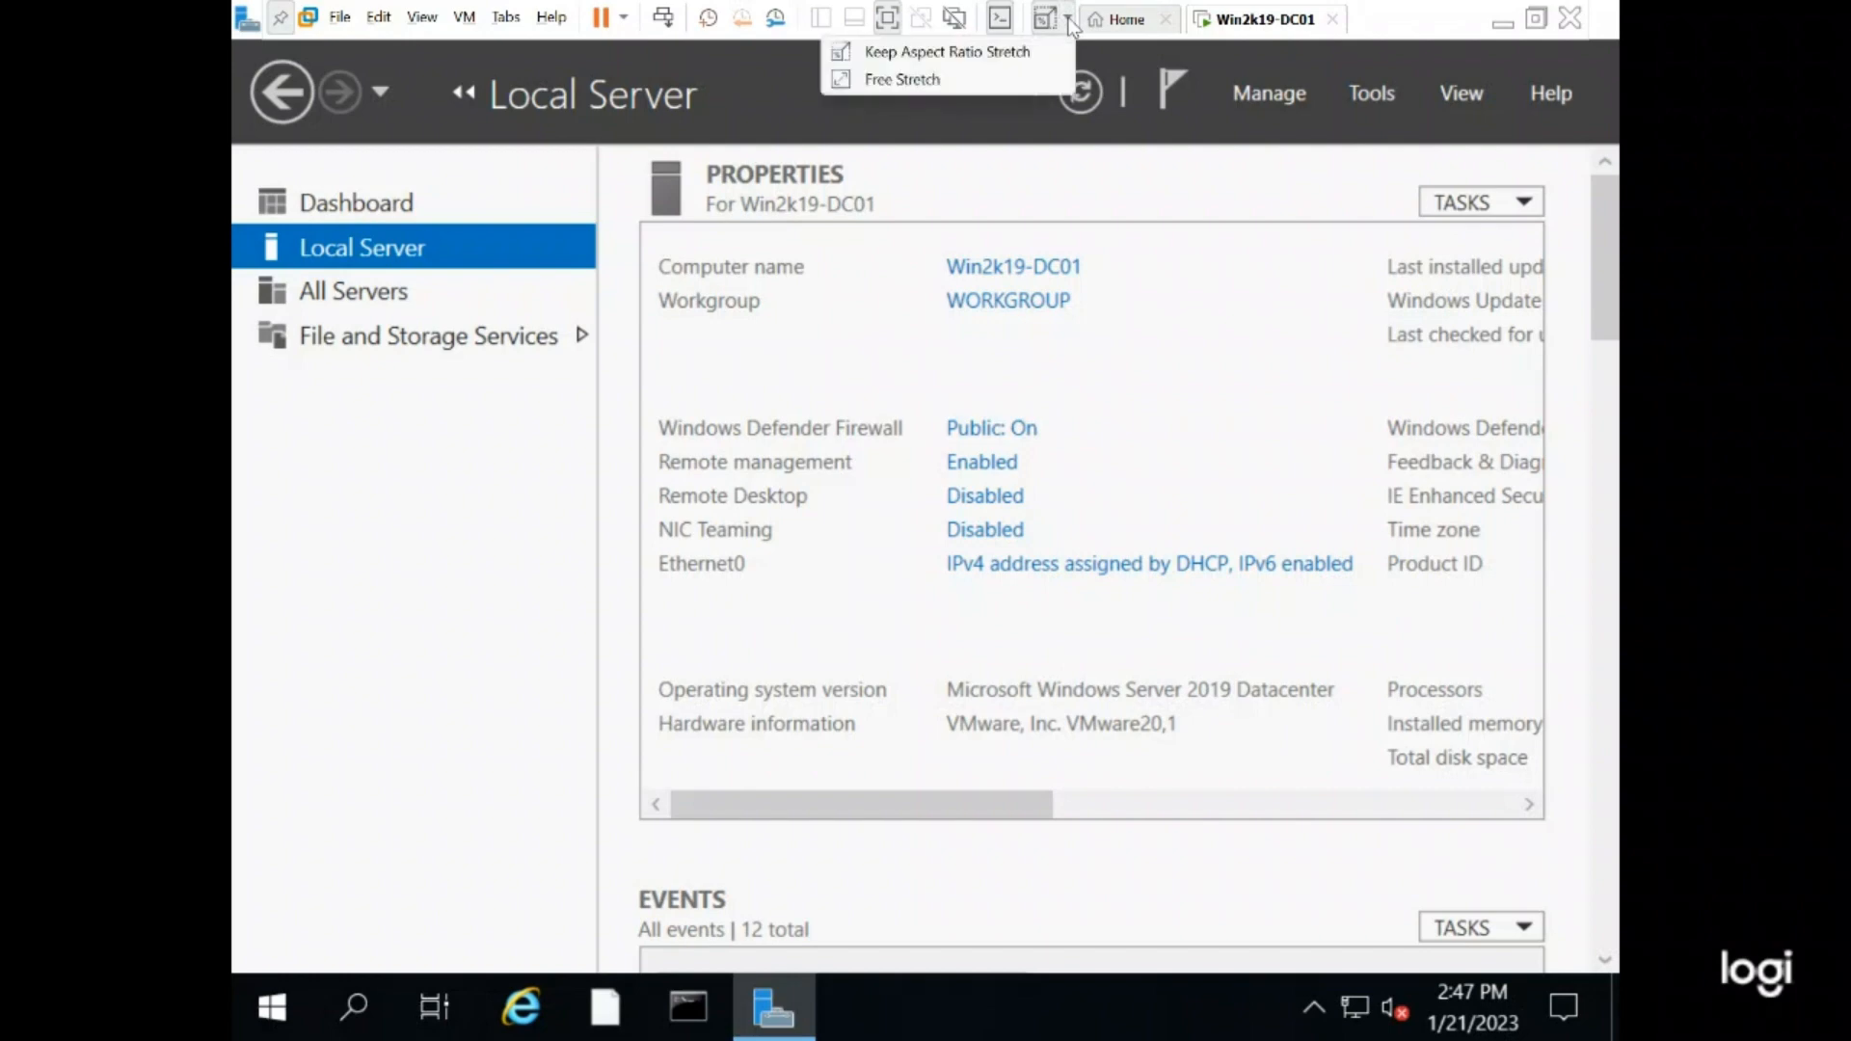
{"action": "left_click", "coordinate": [998, 79]}
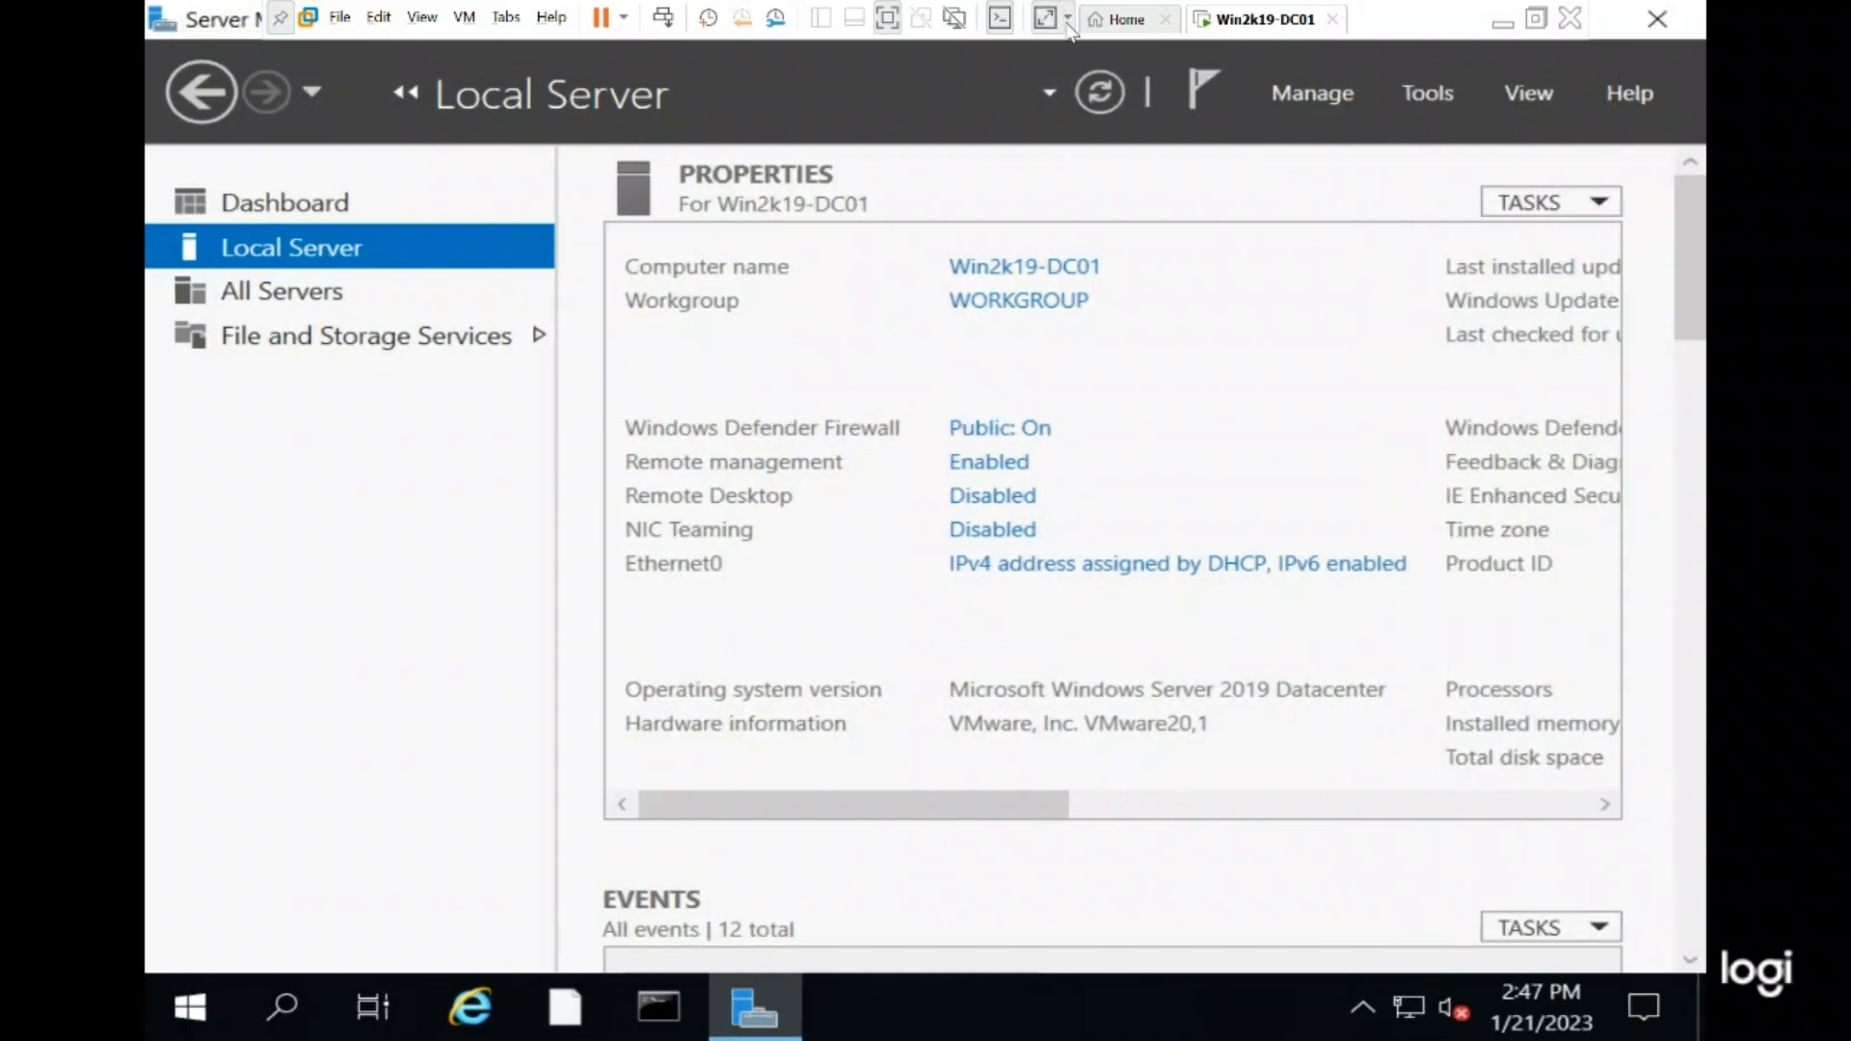
{"action": "left_click", "coordinate": [1064, 22]}
{"action": "left_click", "coordinate": [1004, 48]}
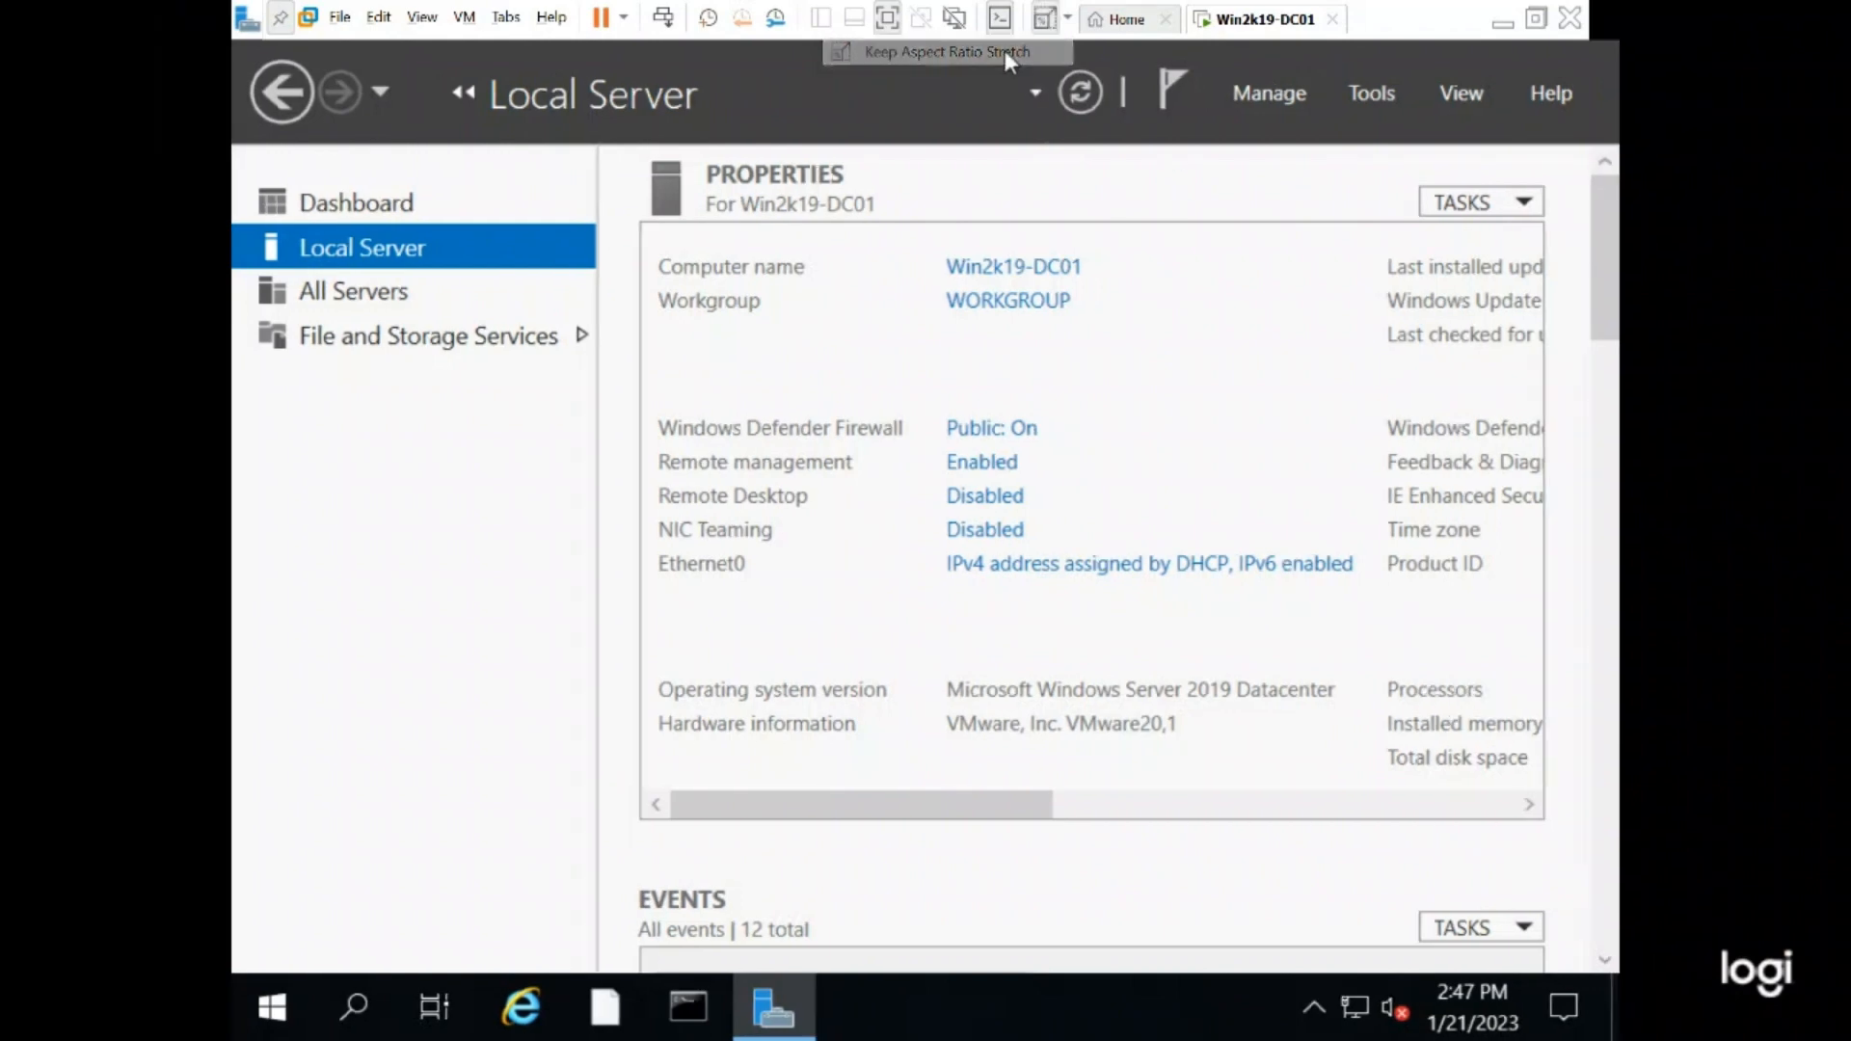
{"action": "left_click", "coordinate": [896, 19]}
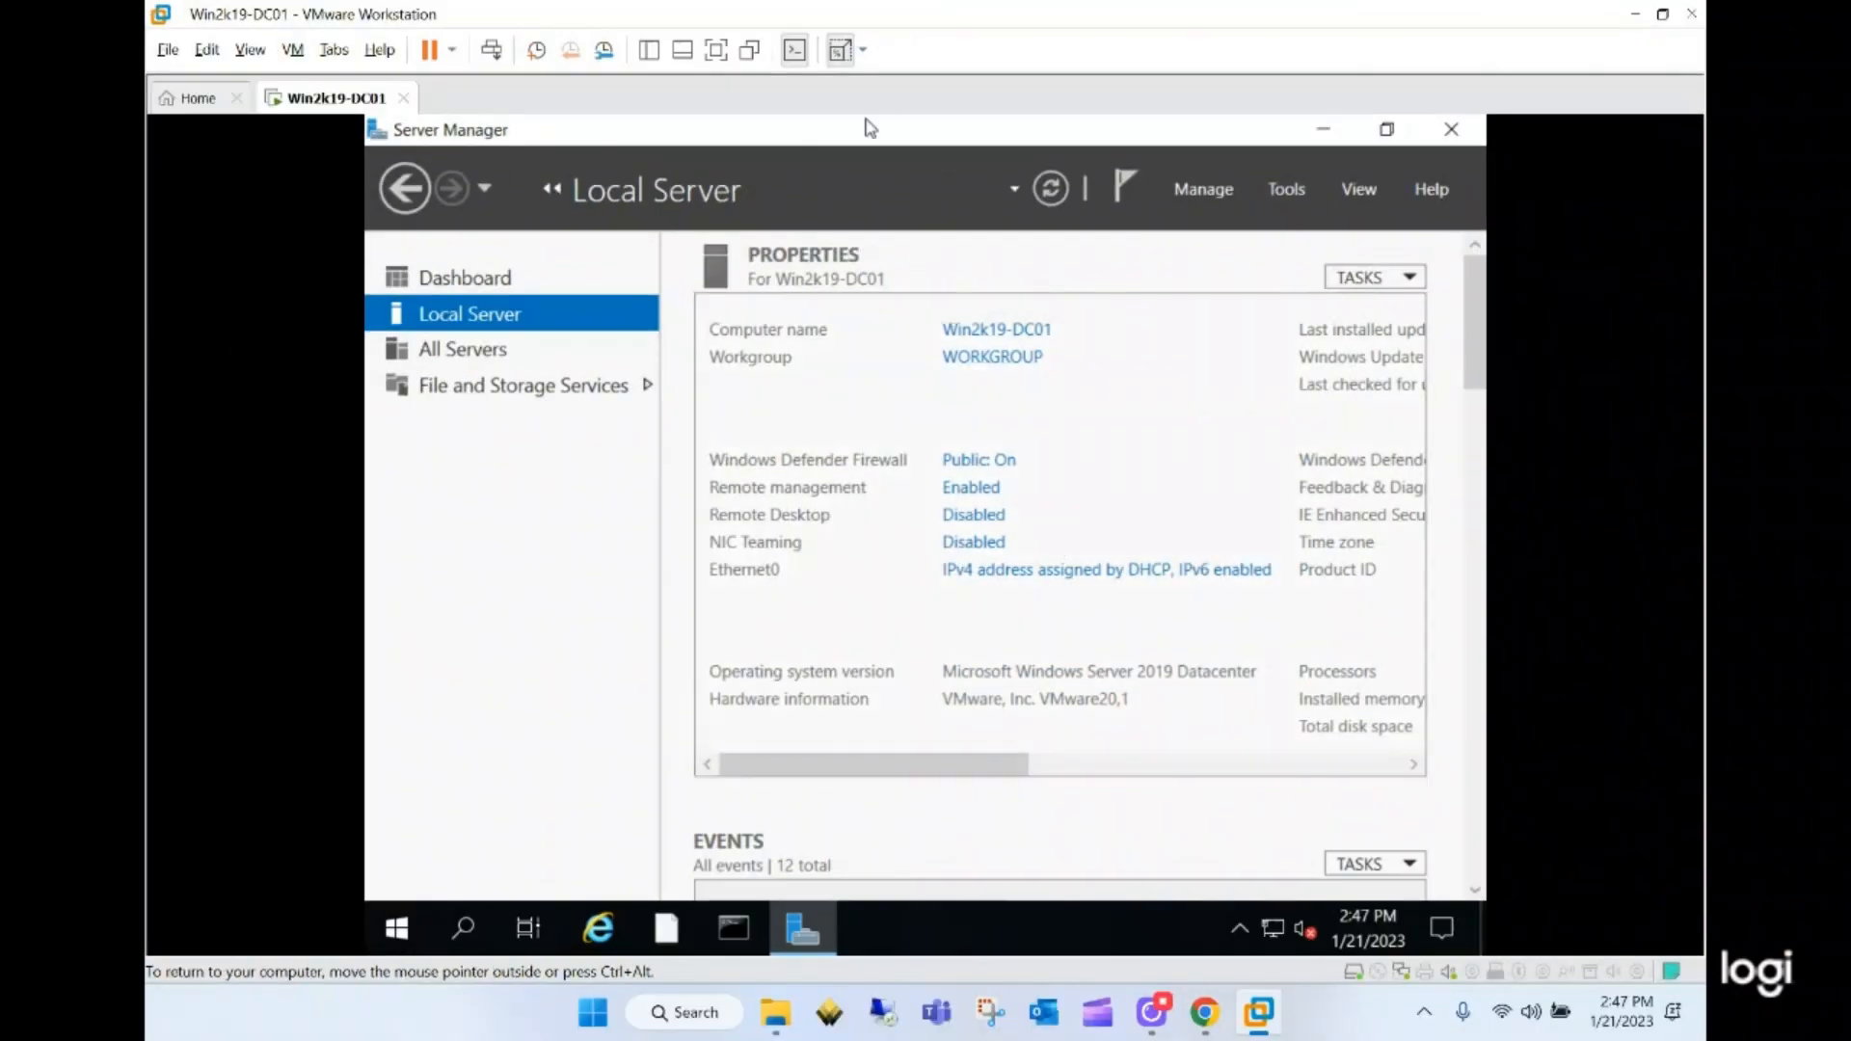
{"action": "left_click", "coordinate": [722, 60]}
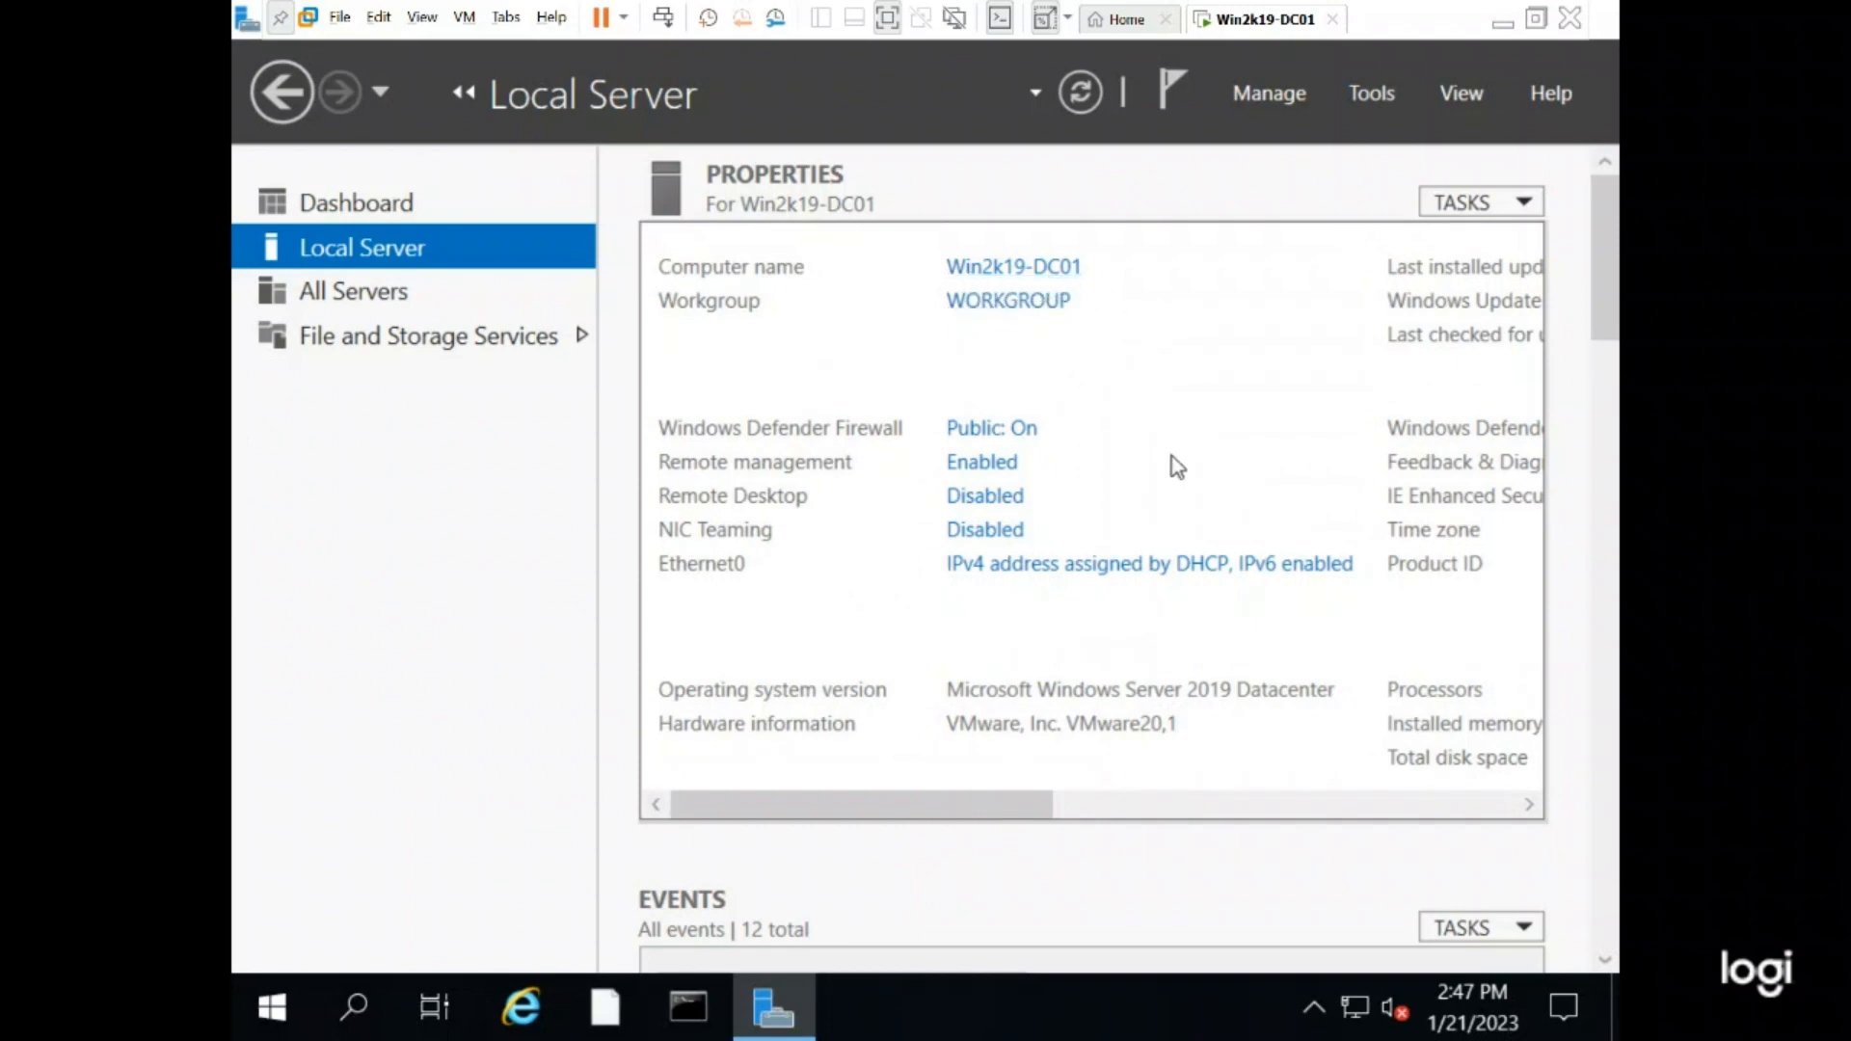
- Start adding roles and features with a role-based or feature-based installation on the Win2k19-DC01 server
{"action": "left_click", "coordinate": [1367, 94]}
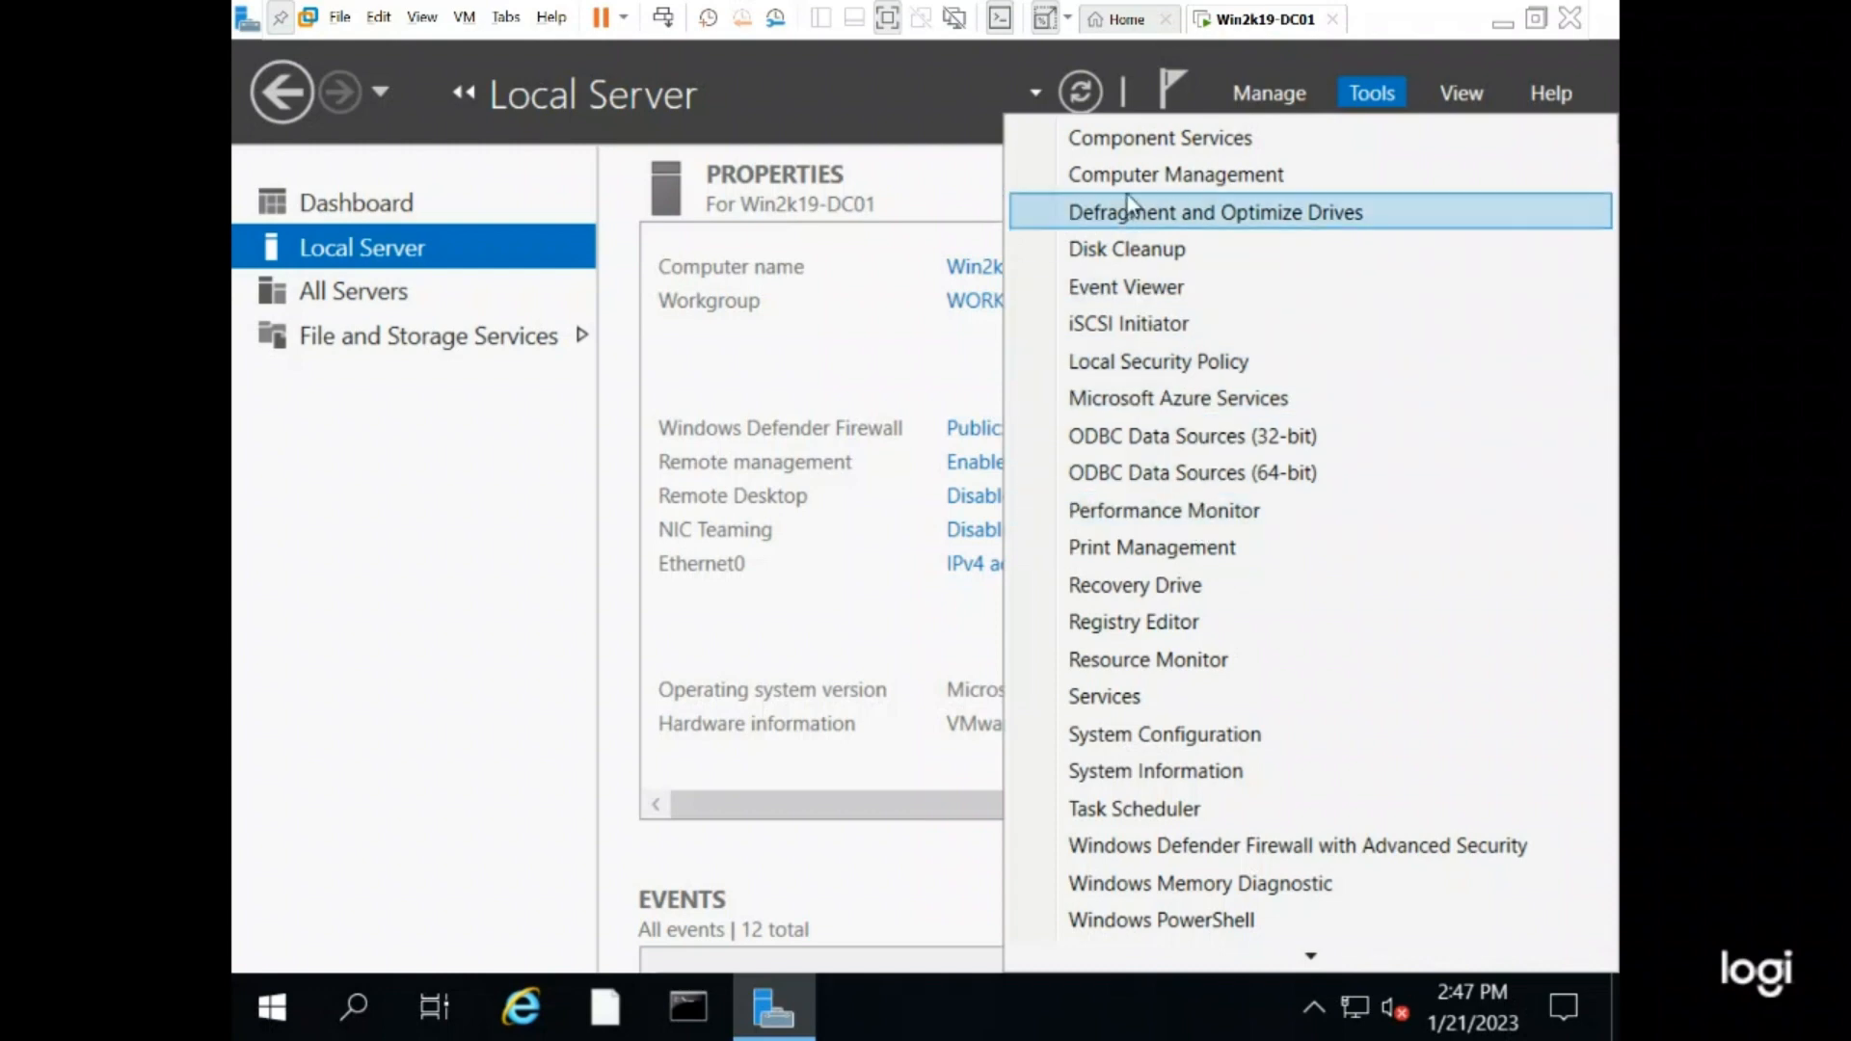
{"action": "left_click", "coordinate": [1294, 96]}
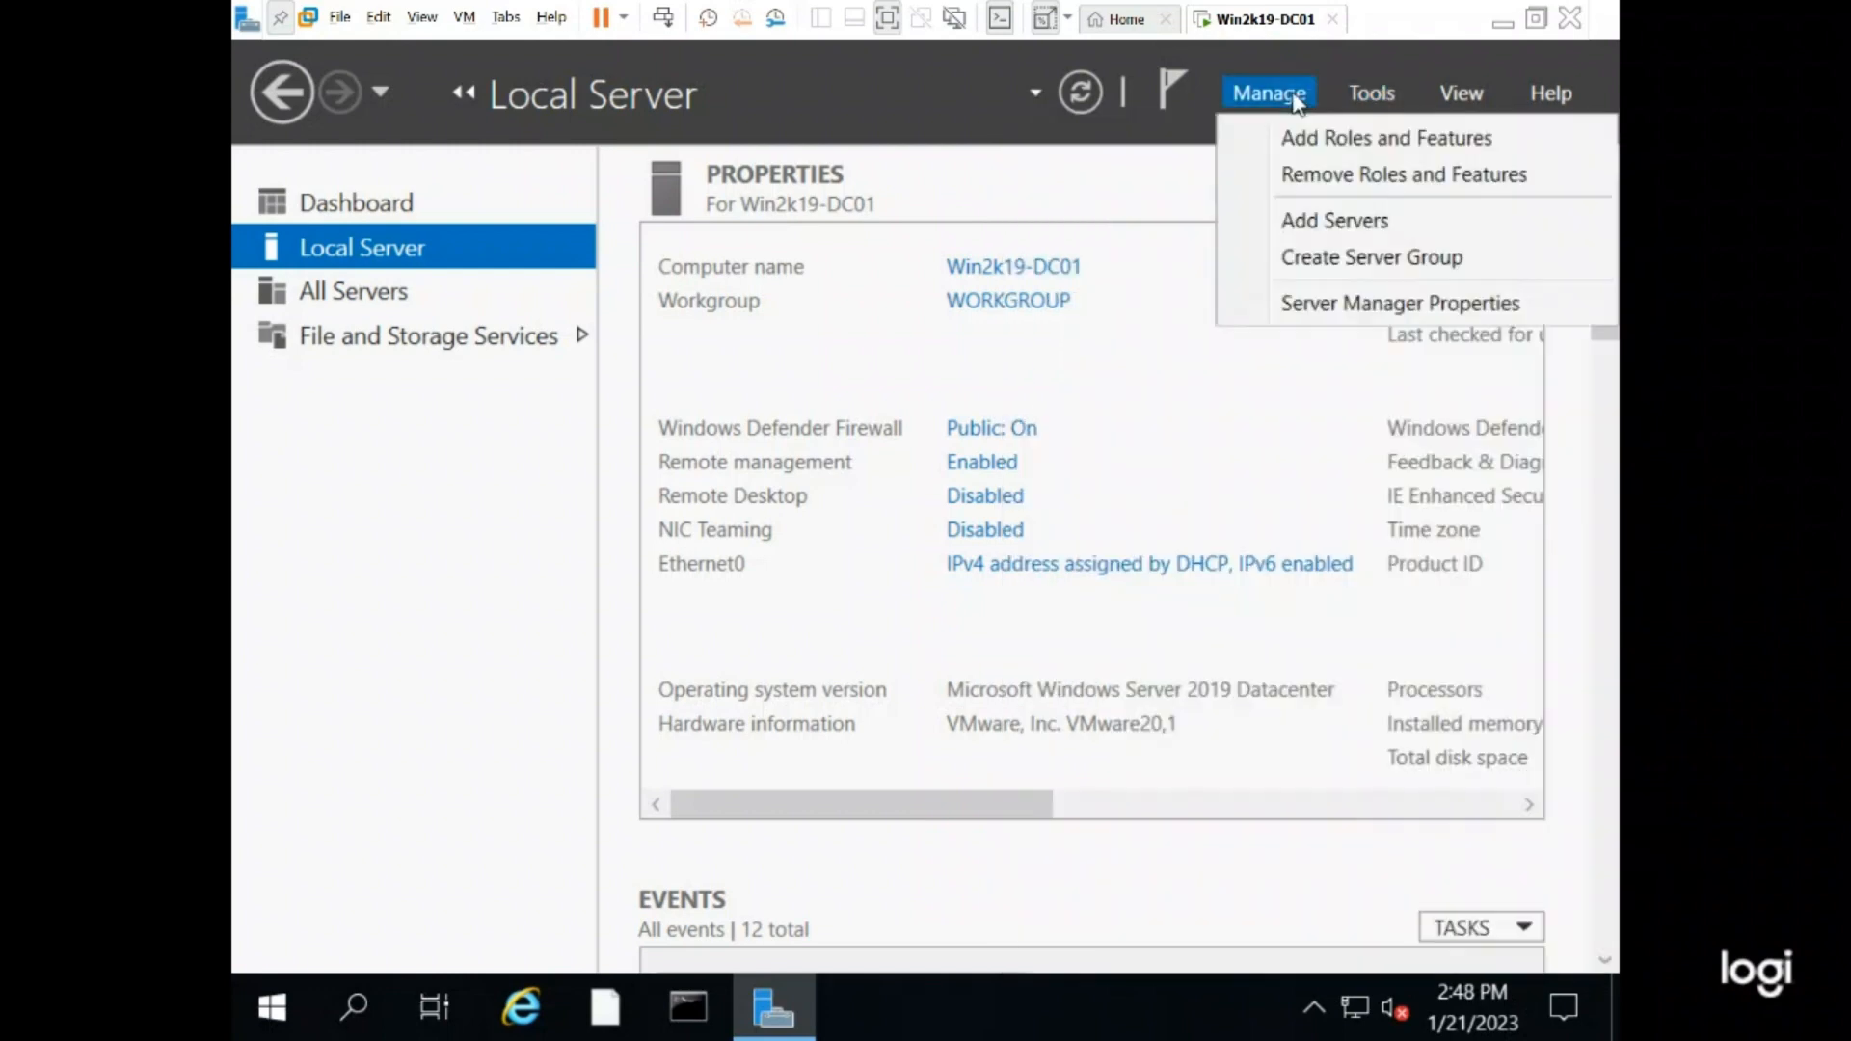
{"action": "left_click", "coordinate": [1301, 137]}
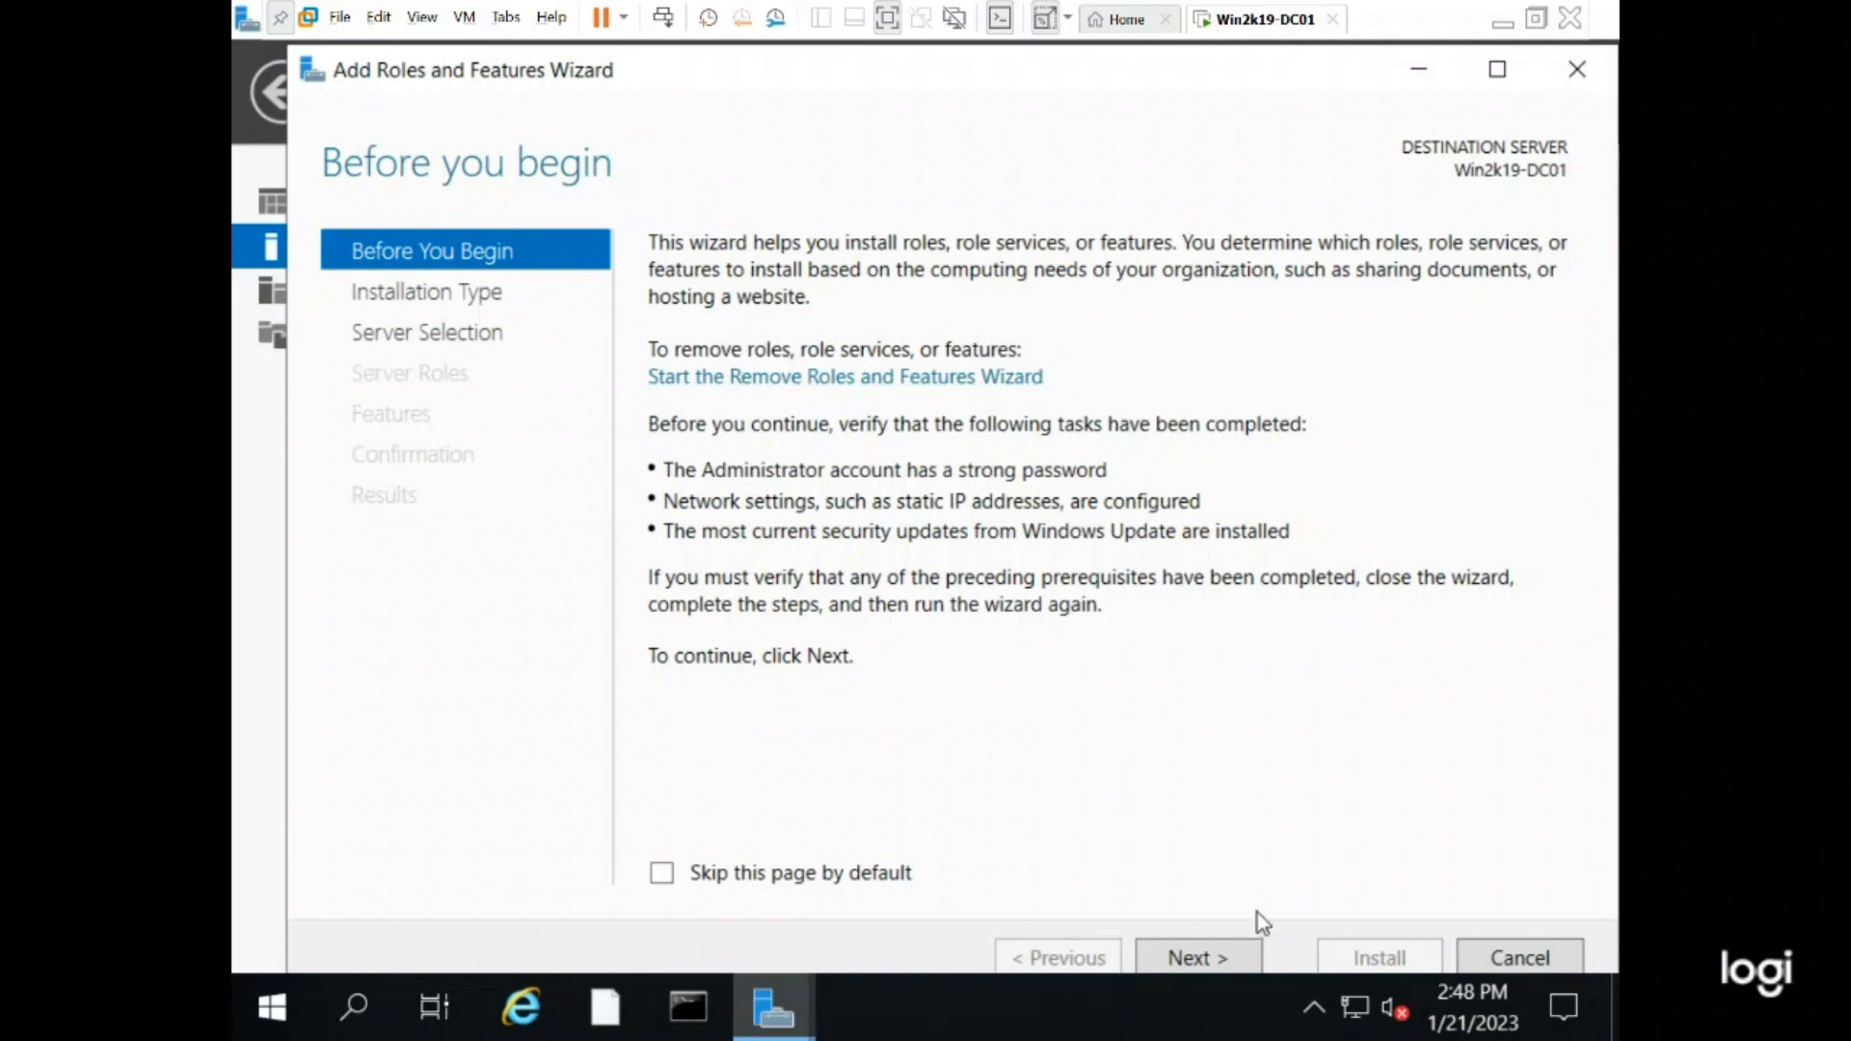
{"action": "left_click", "coordinate": [1224, 958]}
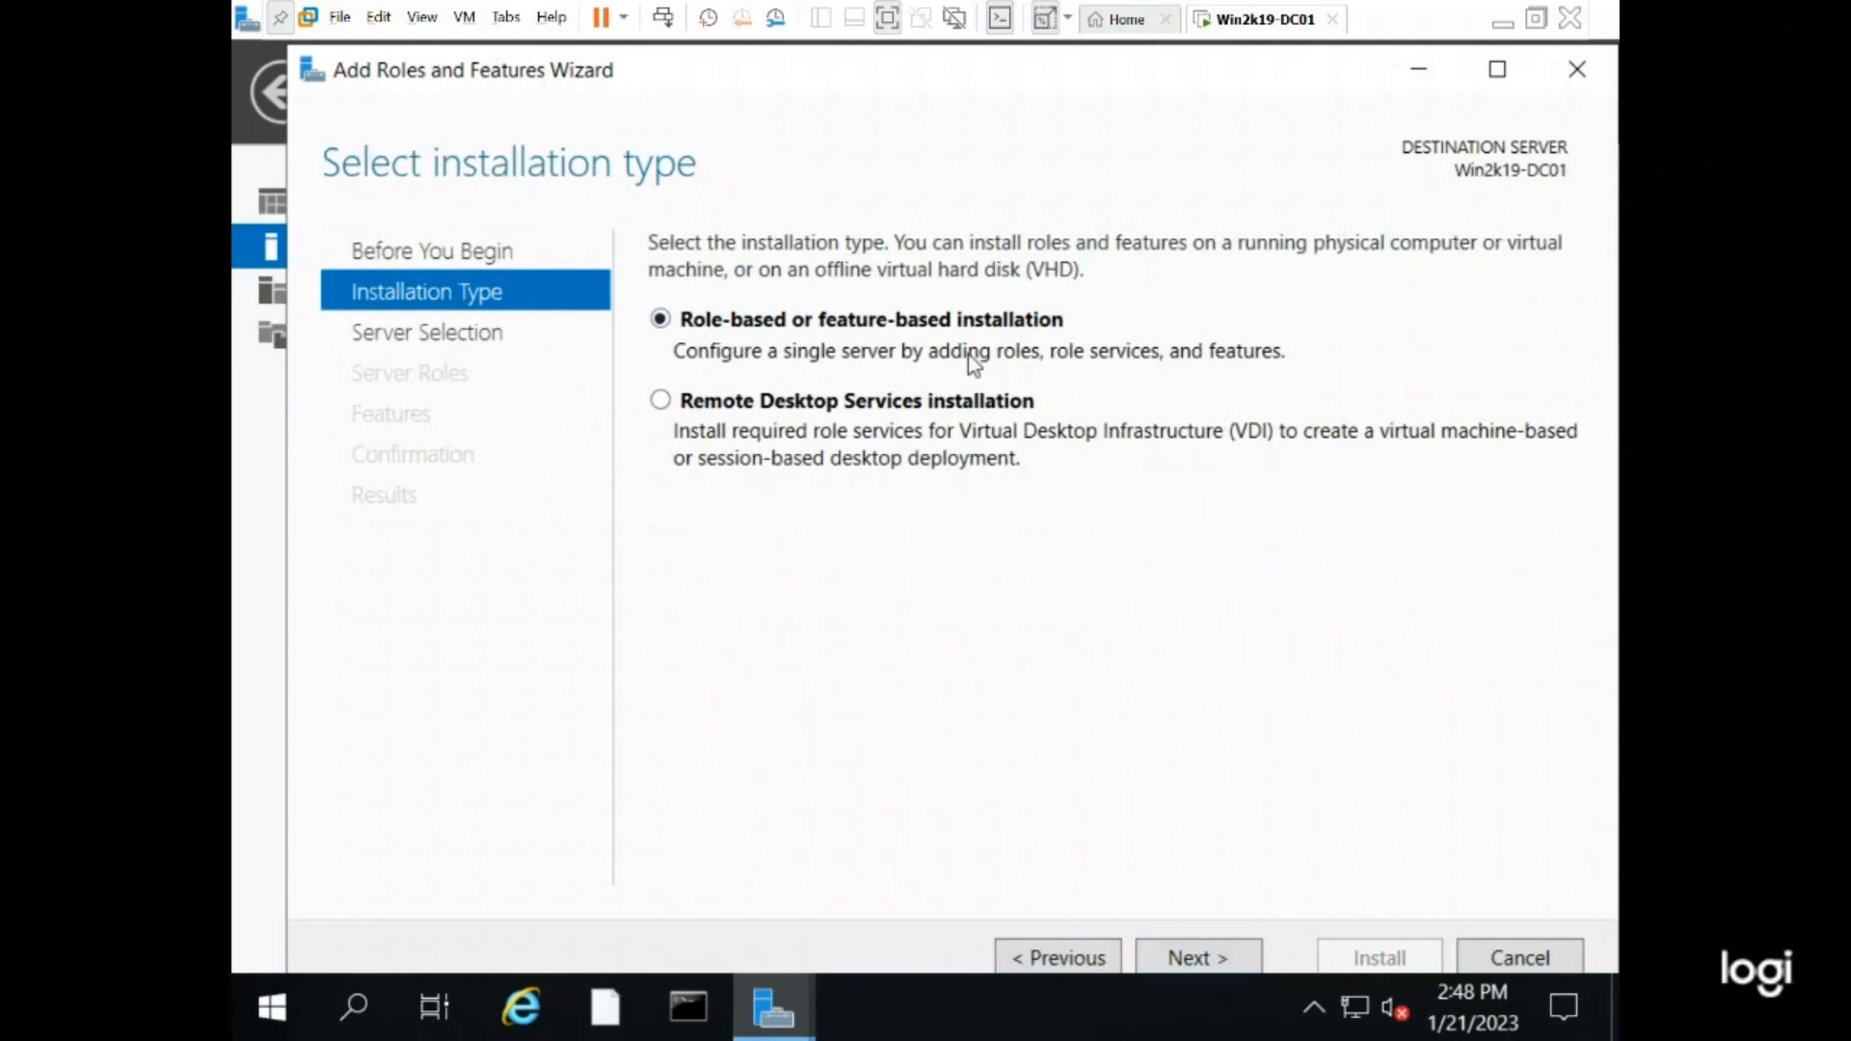
{"action": "left_click", "coordinate": [1211, 961]}
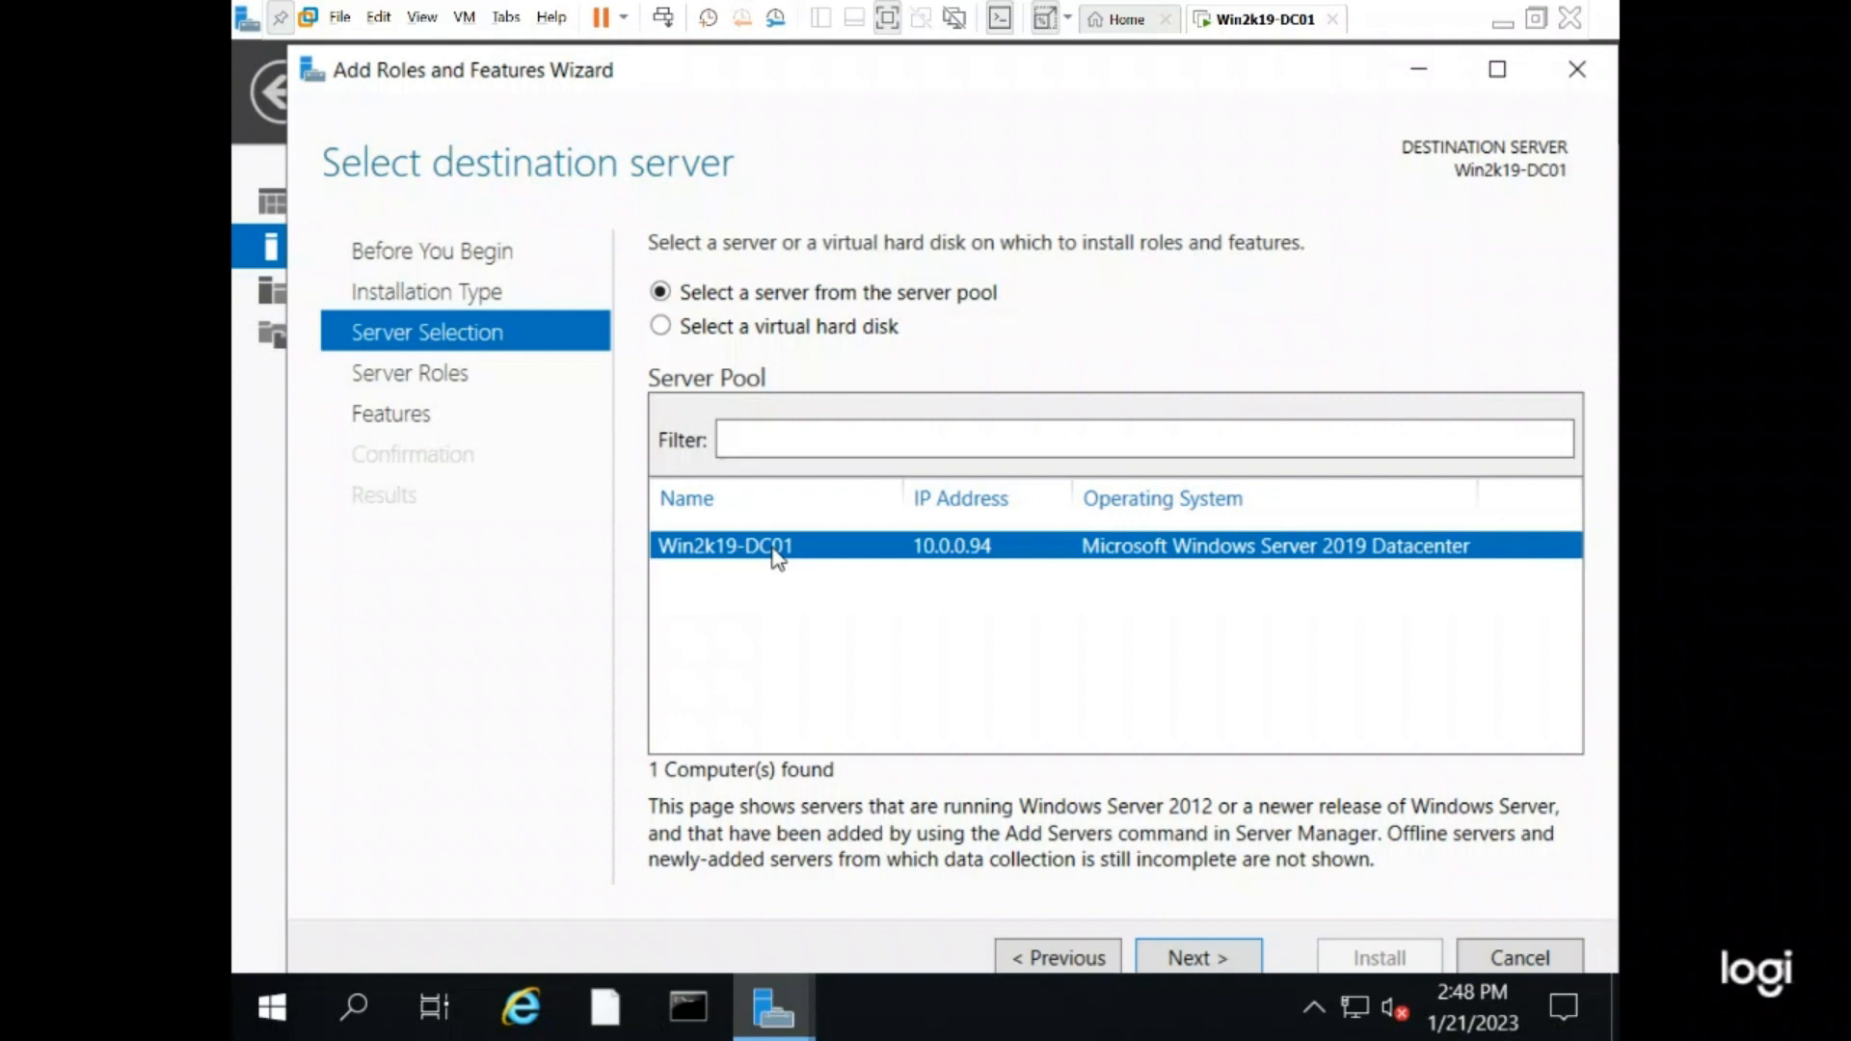
{"action": "left_click", "coordinate": [1205, 960]}
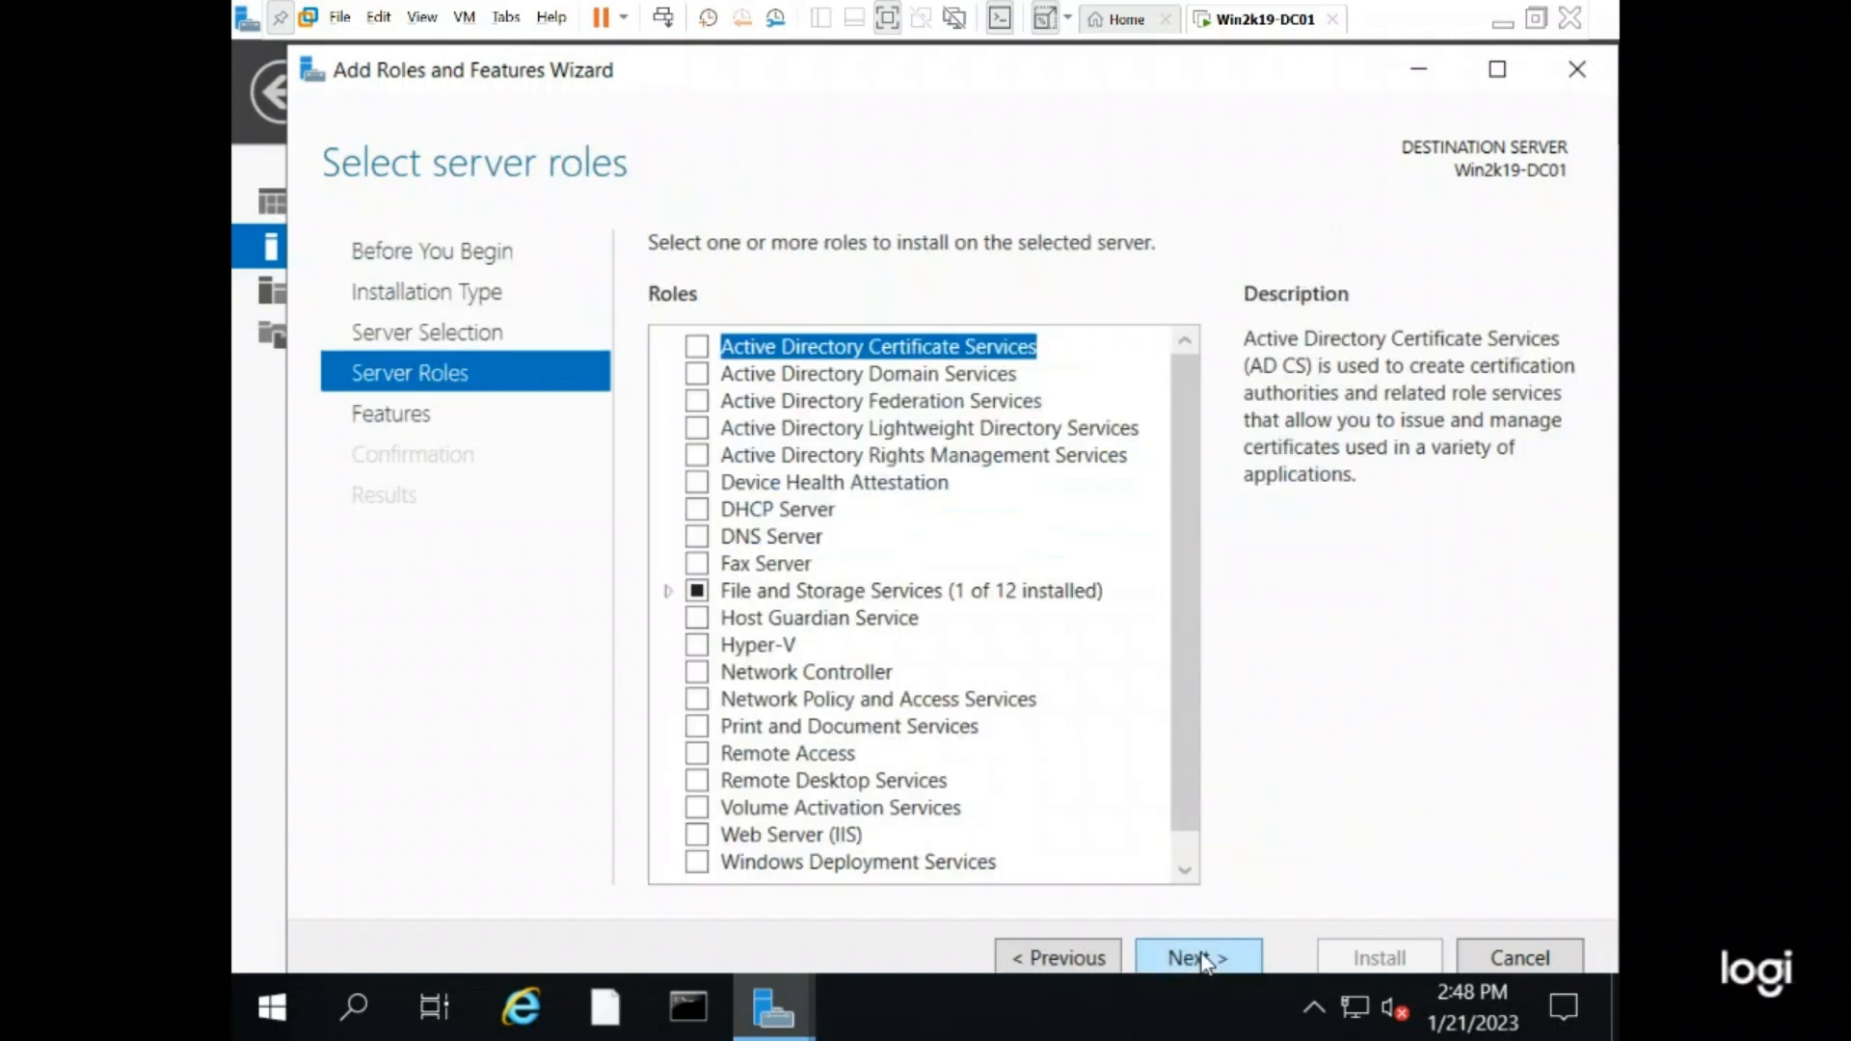
- Select the Active Directory Domain Services role and add its required features, including the management tools
{"action": "left_click", "coordinate": [696, 374]}
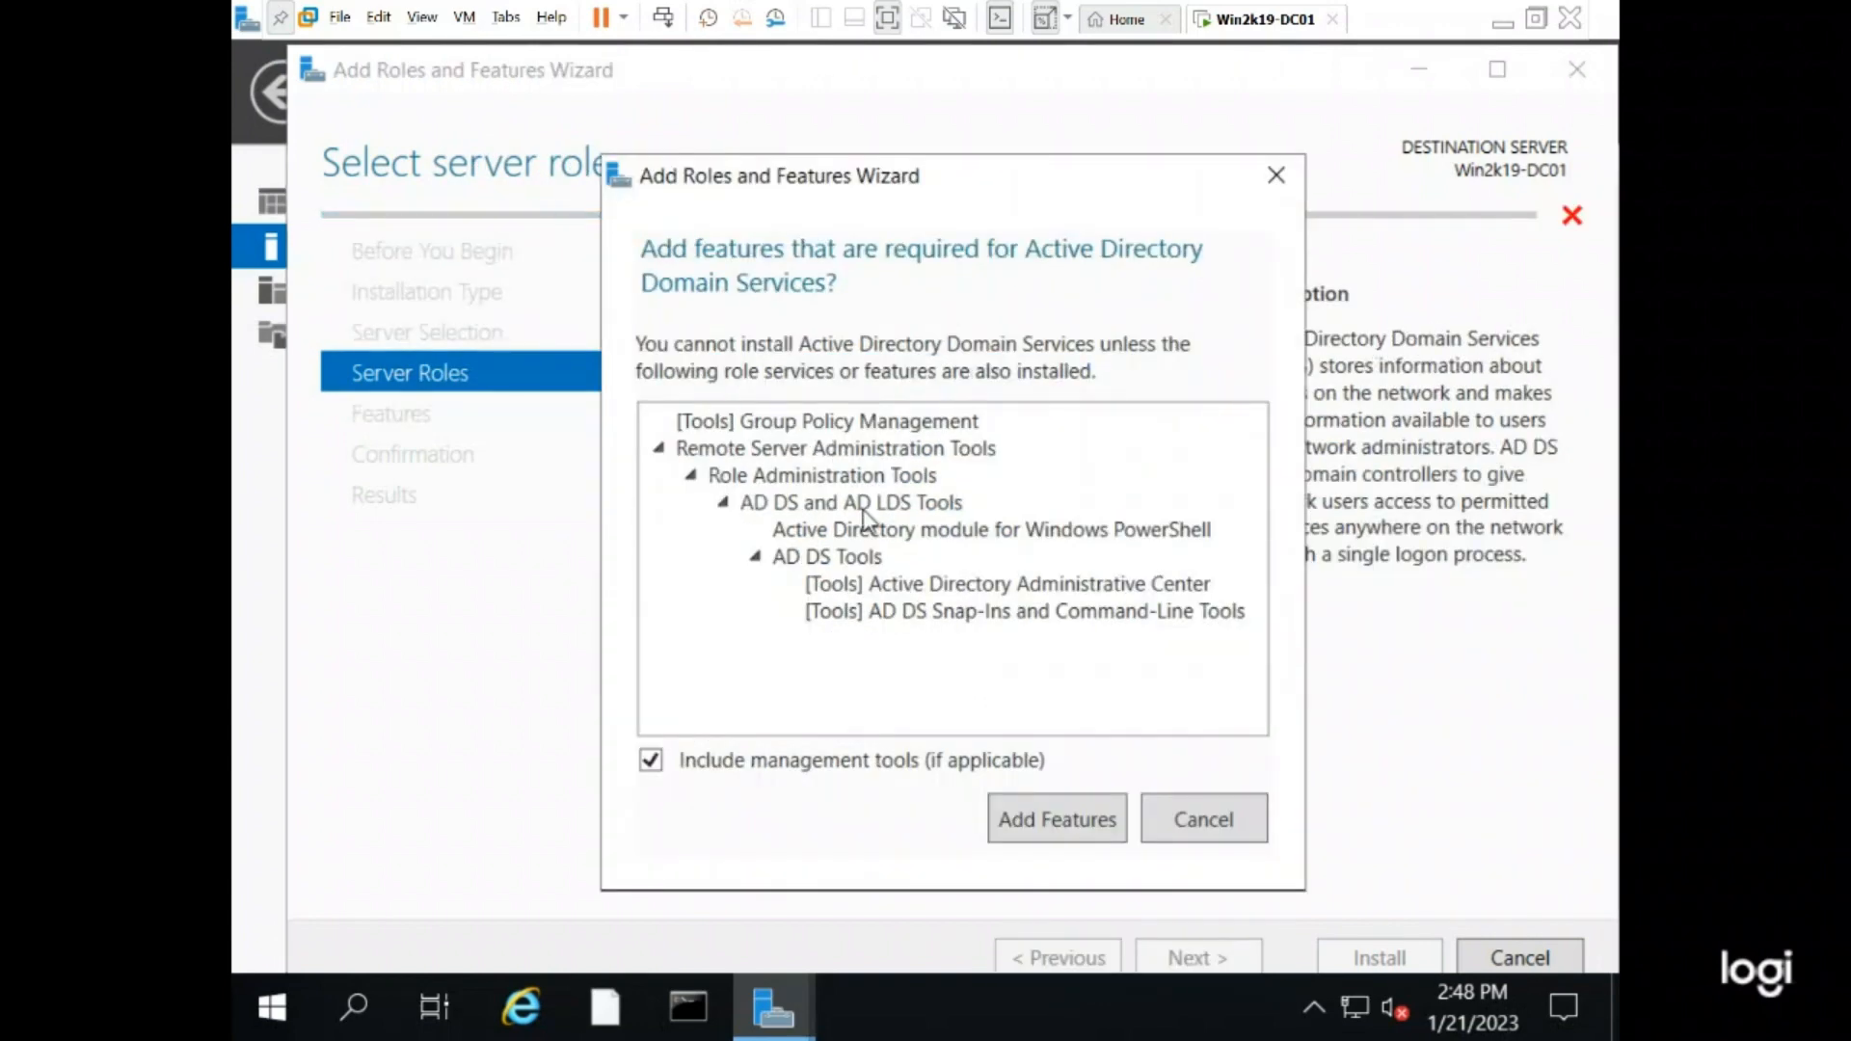
{"action": "left_click_drag", "start_coordinate": [837, 183], "coordinate": [857, 187]}
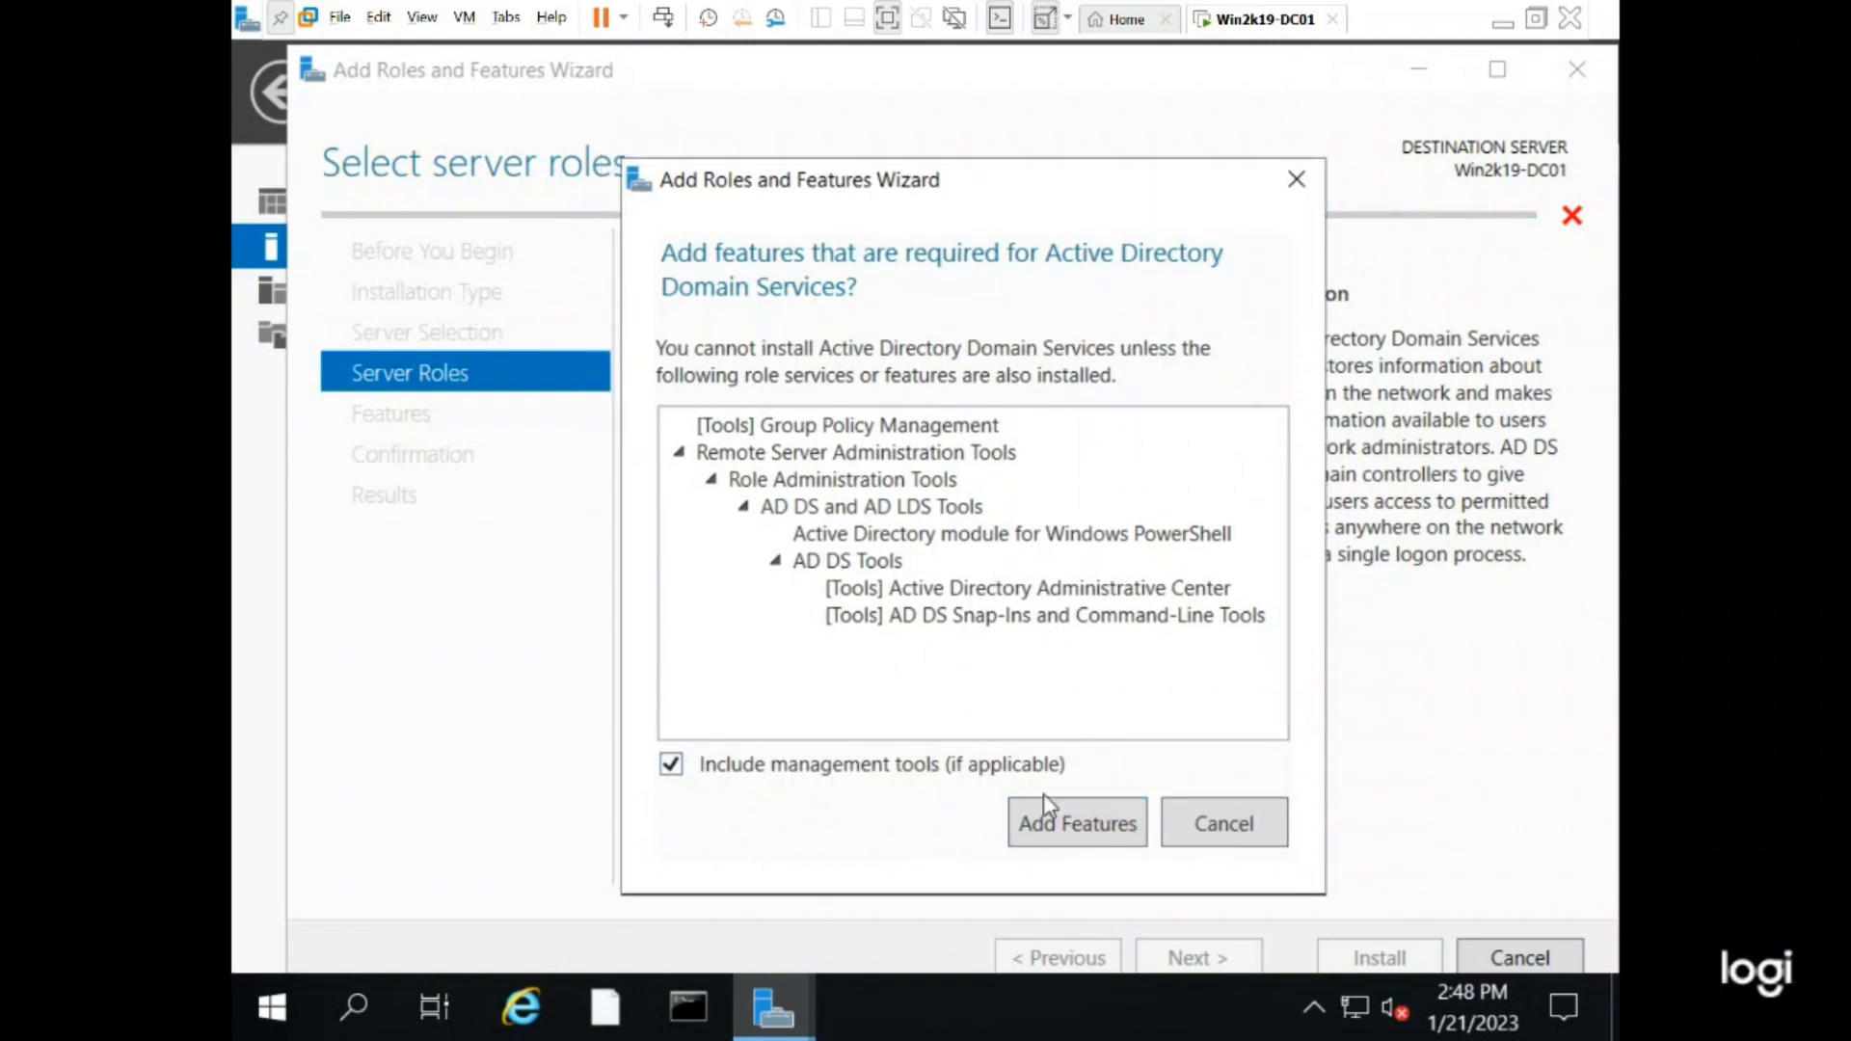
{"action": "left_click", "coordinate": [1056, 823]}
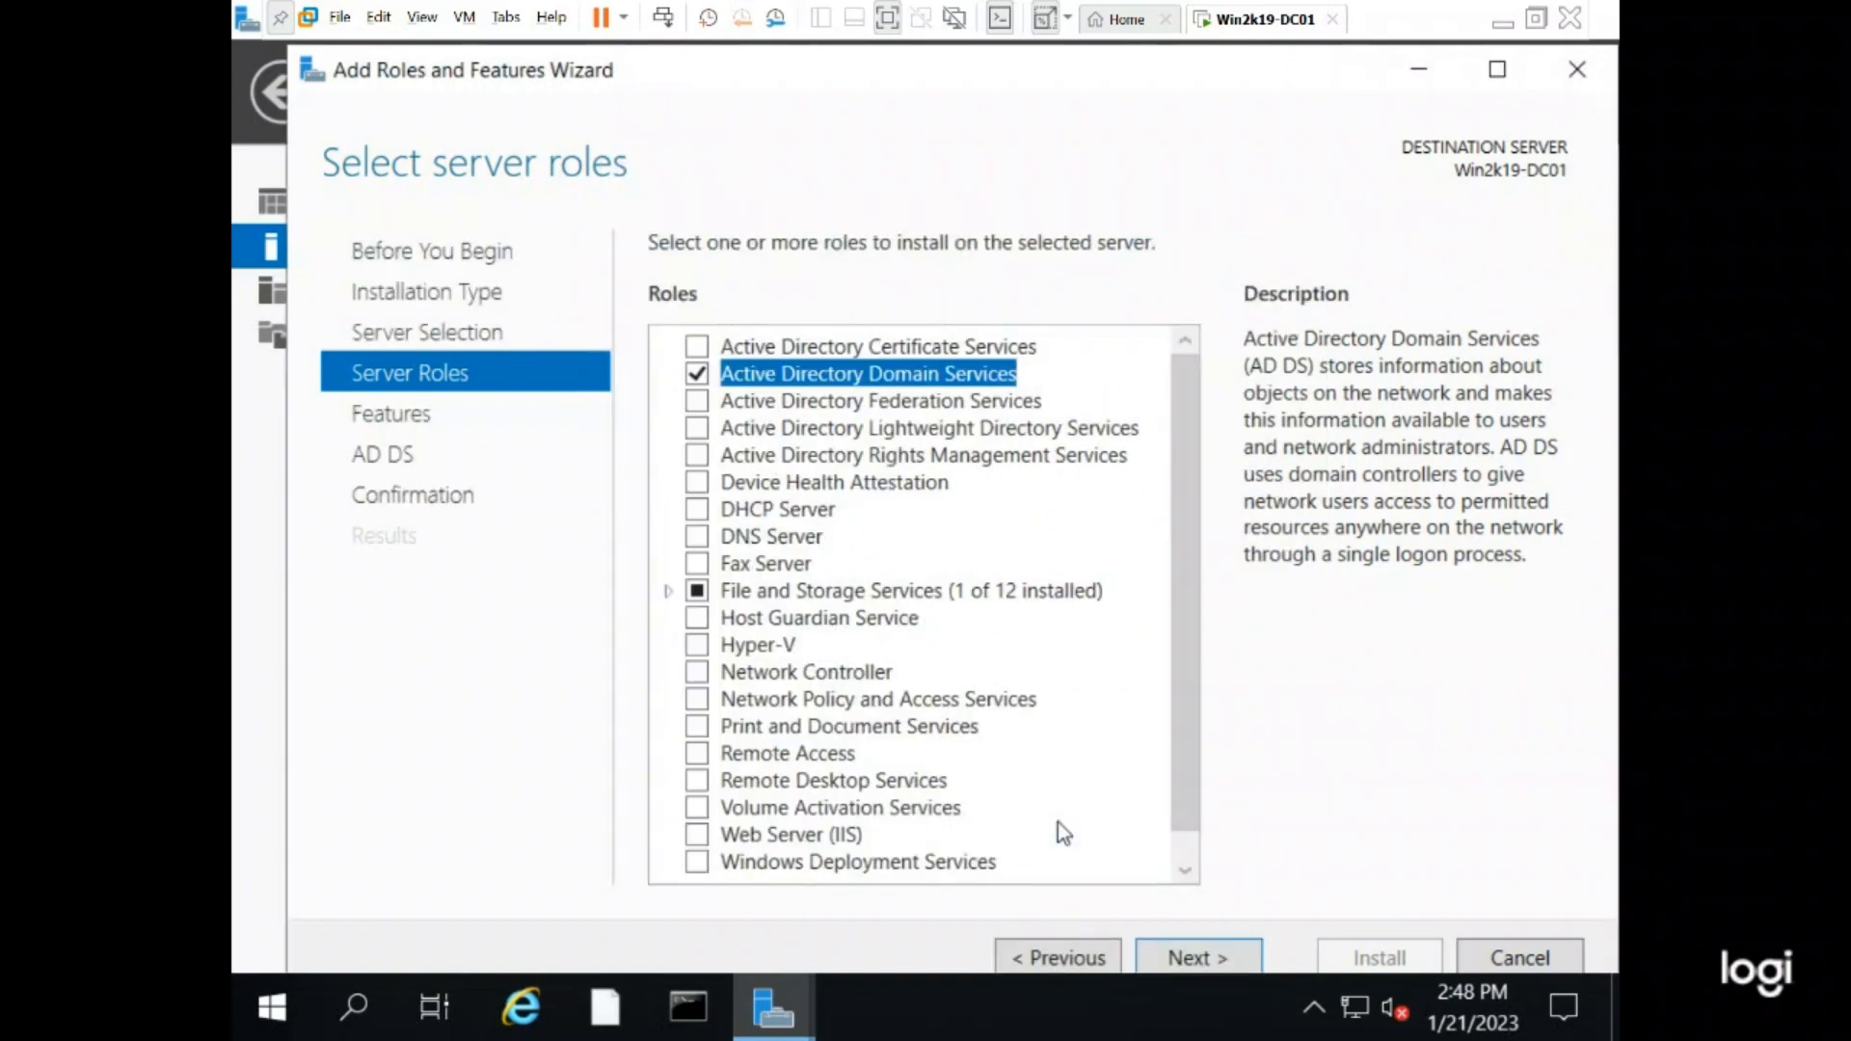
- Keep the default feature selection and start installing Active Directory Domain Services without automatic restart
{"action": "left_click", "coordinate": [1201, 959]}
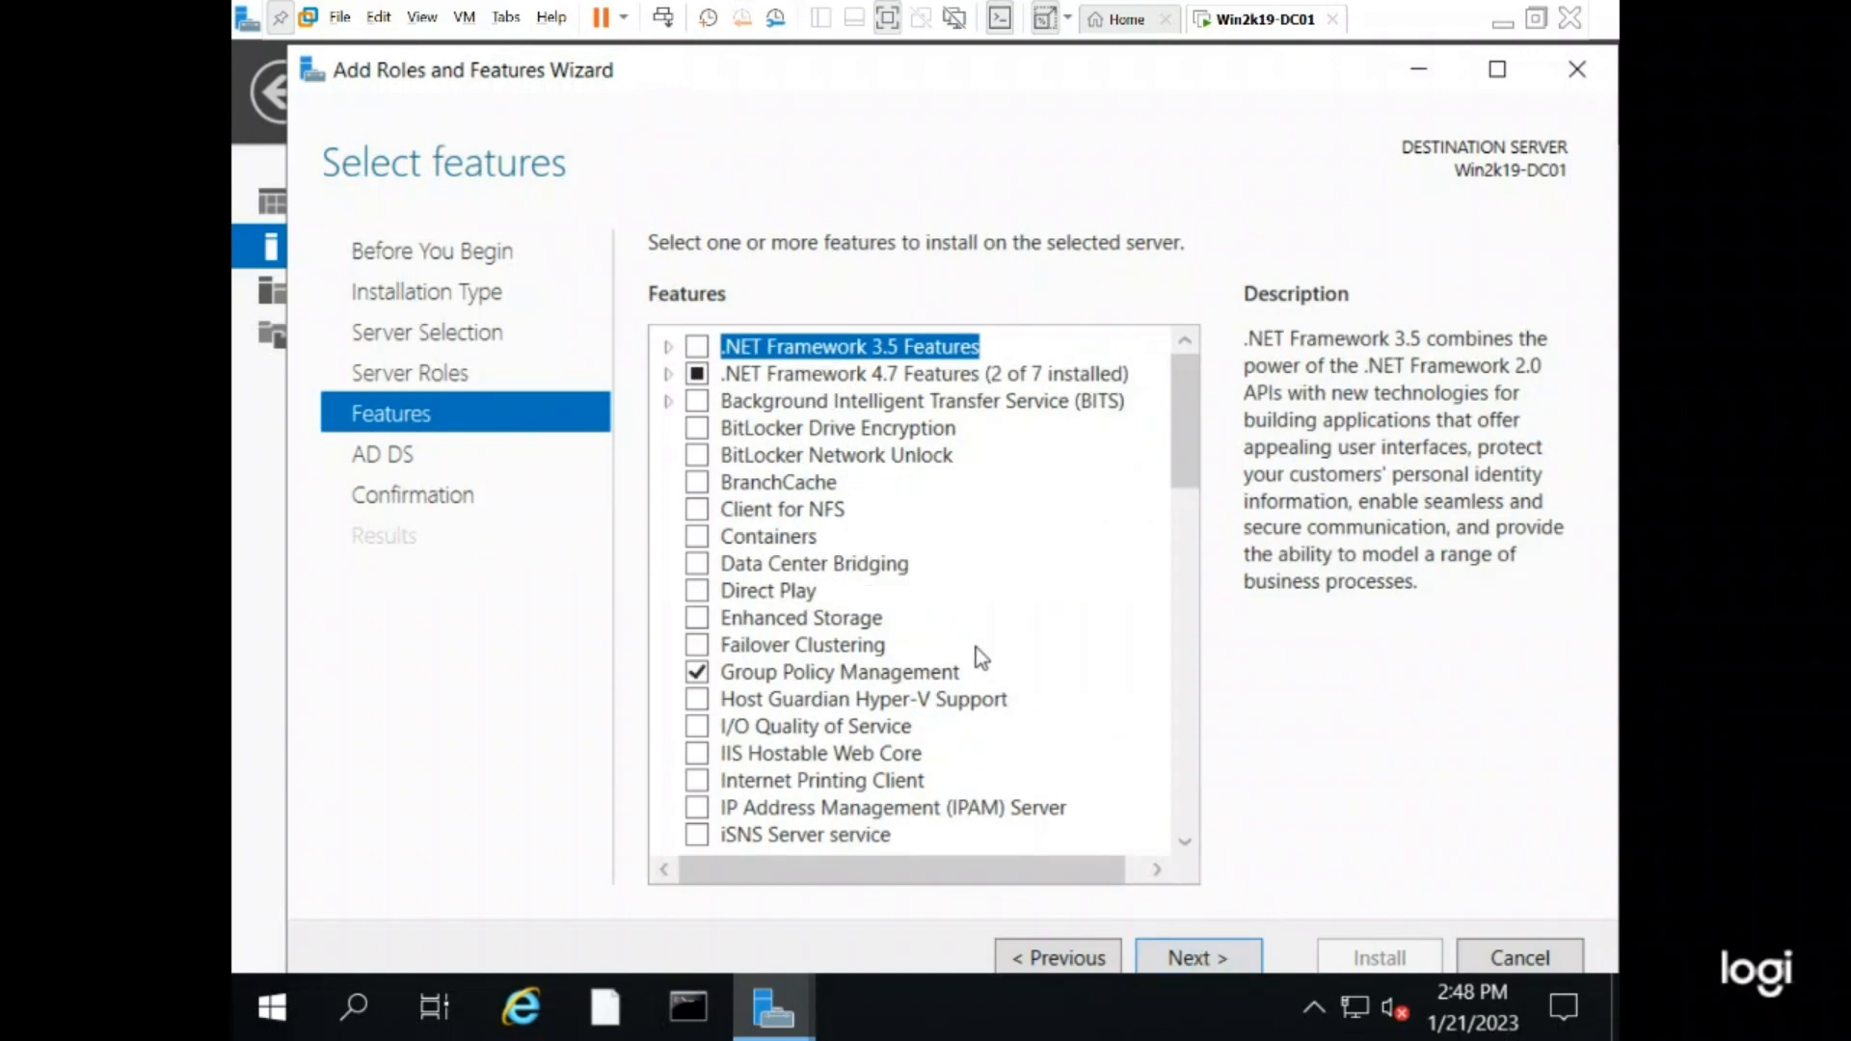
{"action": "scroll", "coordinate": [978, 652], "scroll_direction": "down", "scroll_amount": 9}
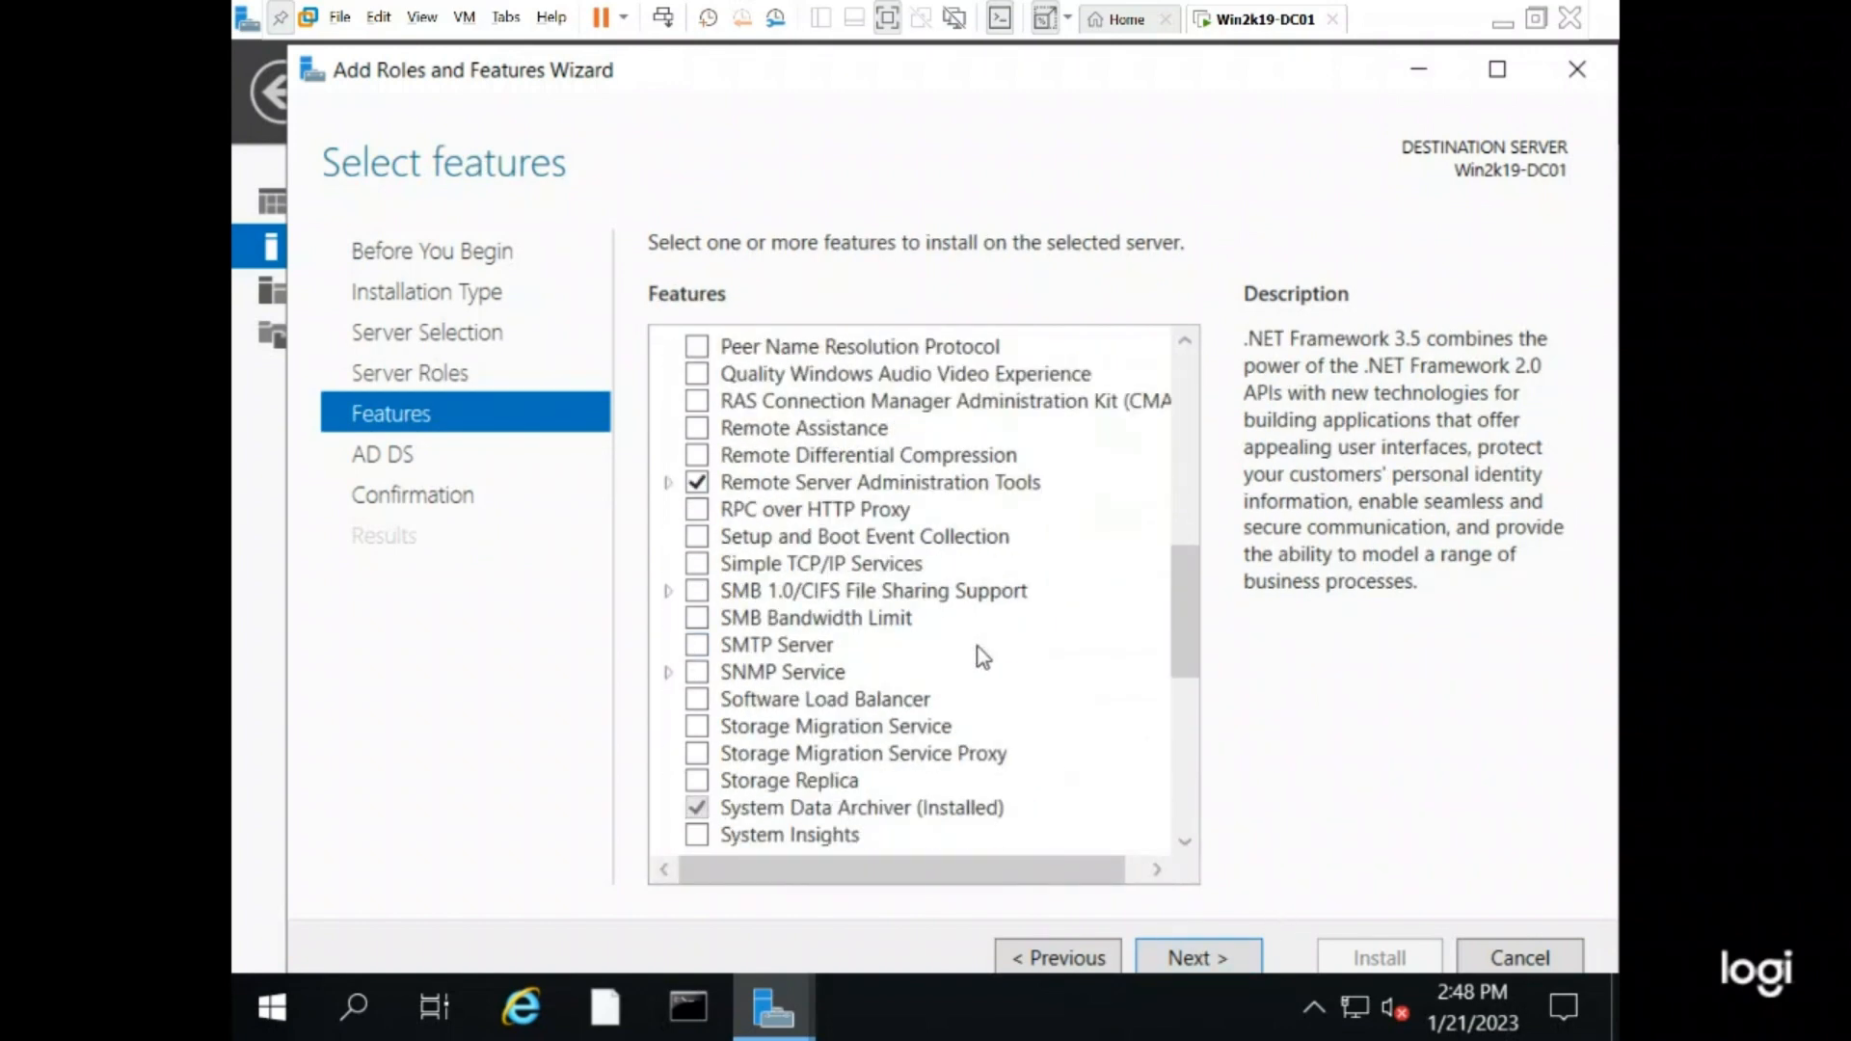
{"action": "scroll", "coordinate": [981, 656], "scroll_direction": "down", "scroll_amount": 6}
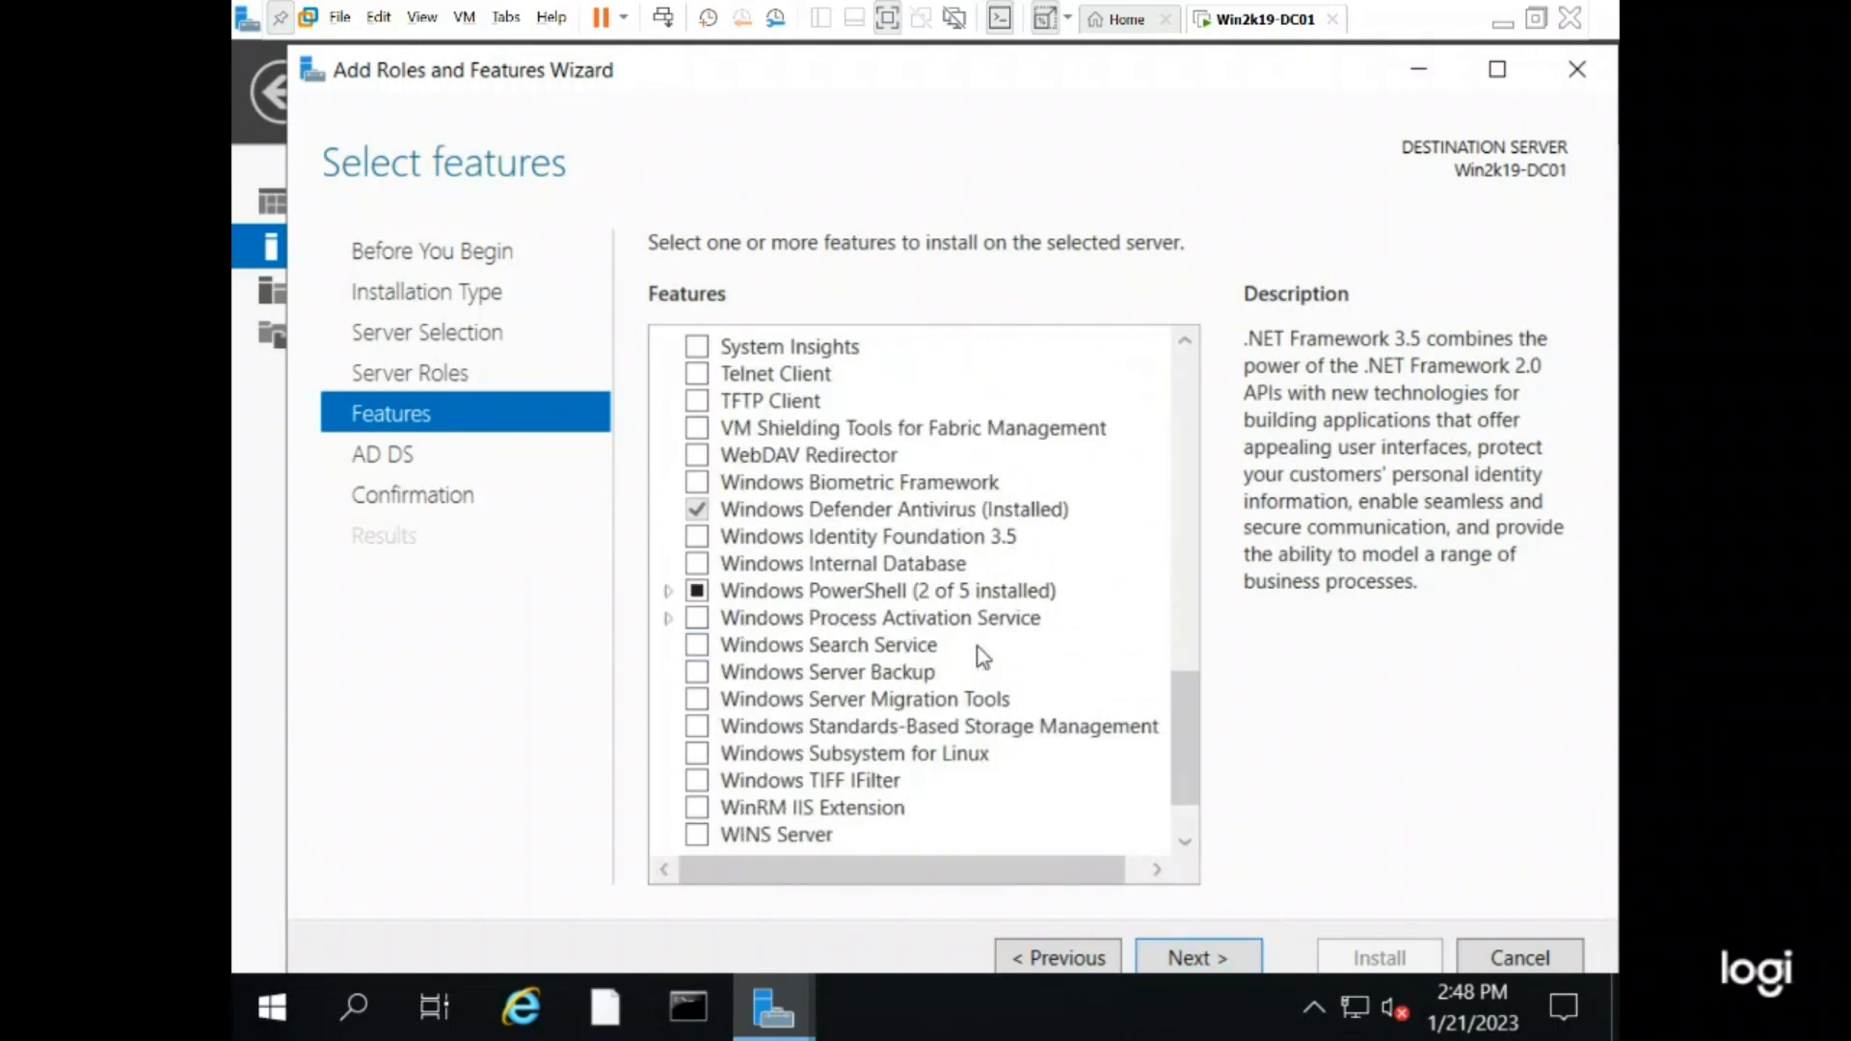
{"action": "left_click", "coordinate": [1195, 958]}
{"action": "left_click", "coordinate": [1220, 954]}
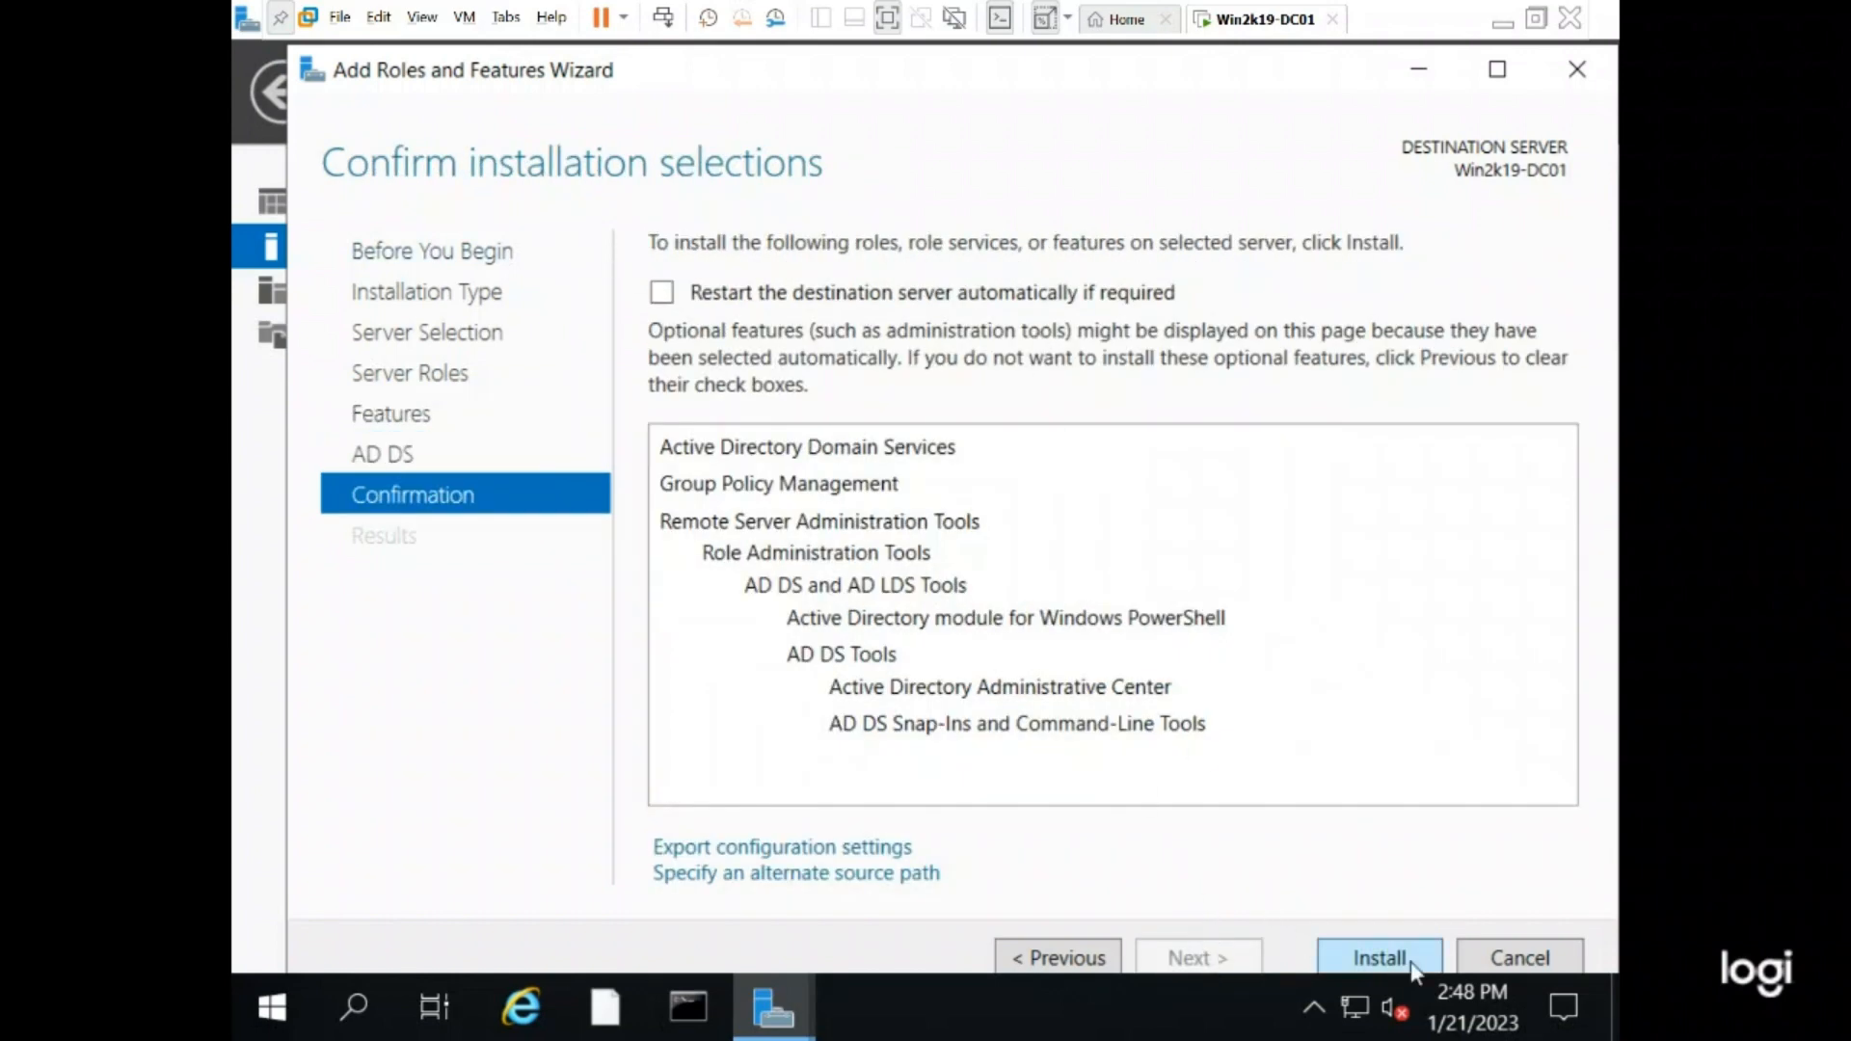
{"action": "left_click", "coordinate": [1378, 957]}
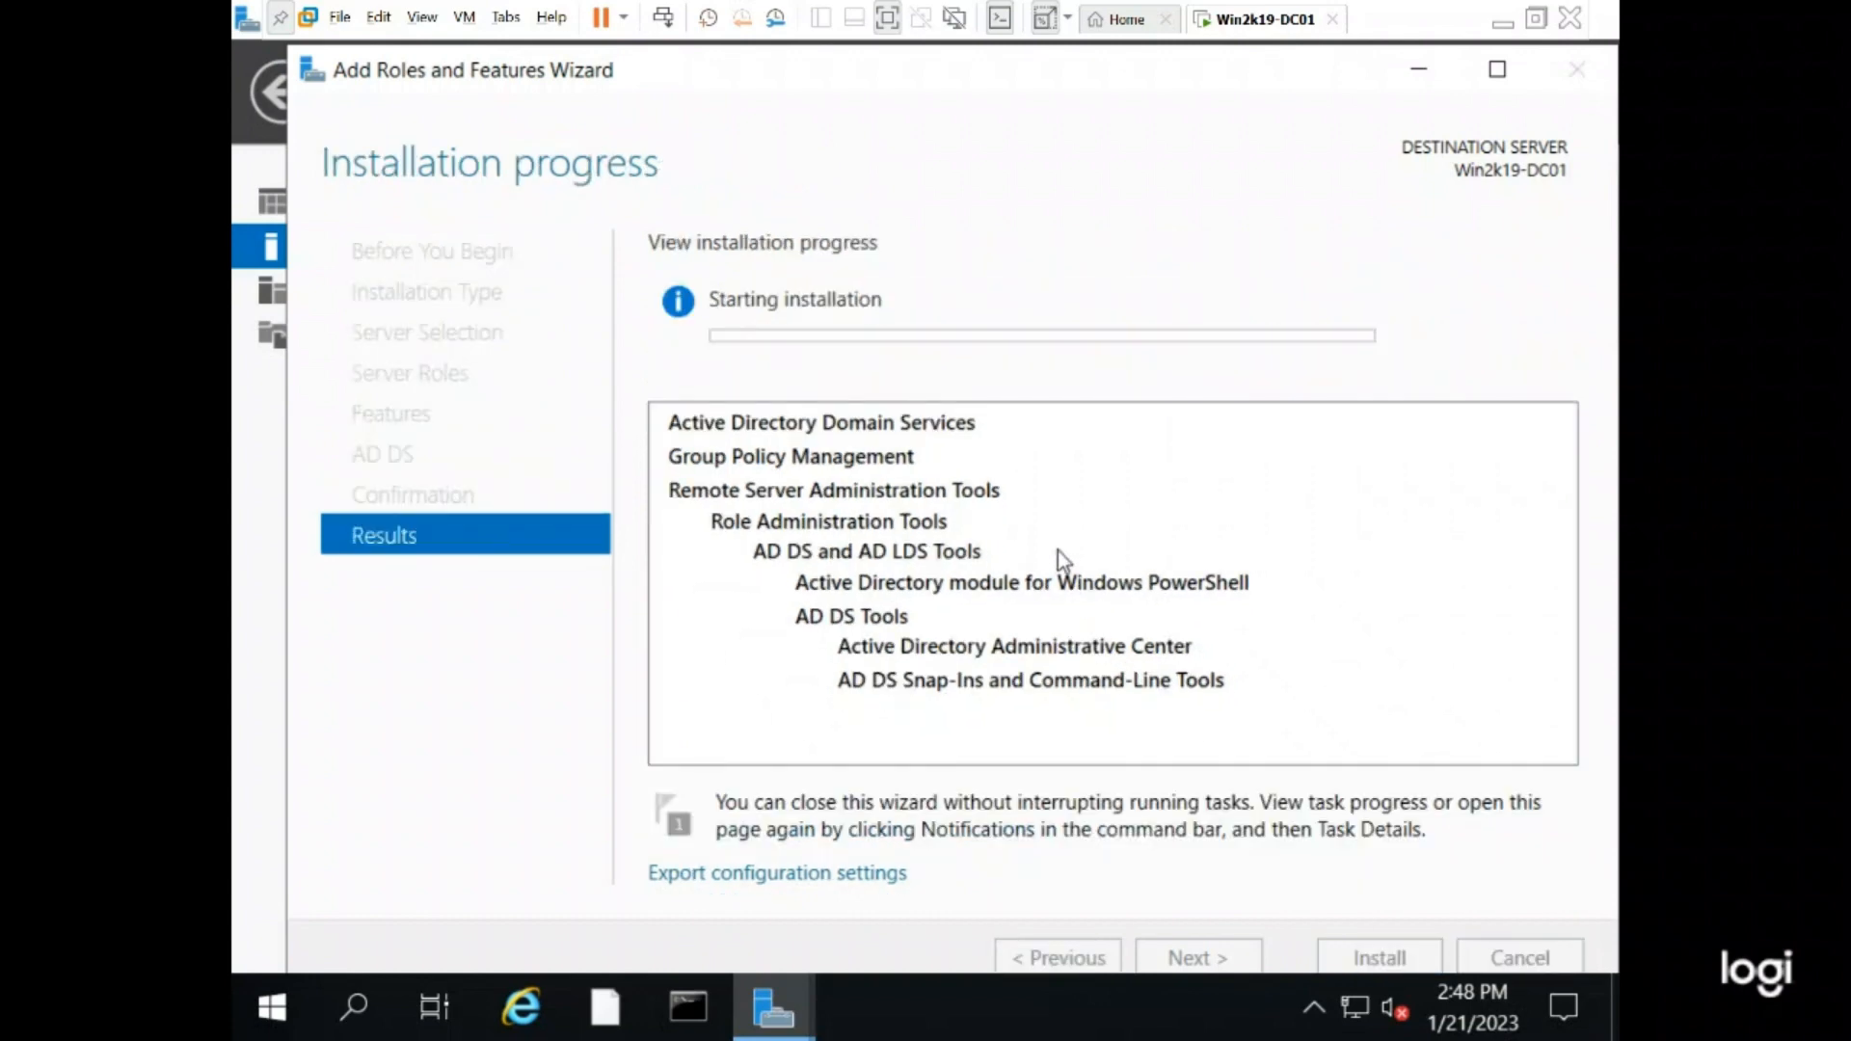
- Export the installation's configuration settings to the Desktop as the XML file DeploymentConfigTemplate
{"action": "left_click", "coordinate": [880, 875]}
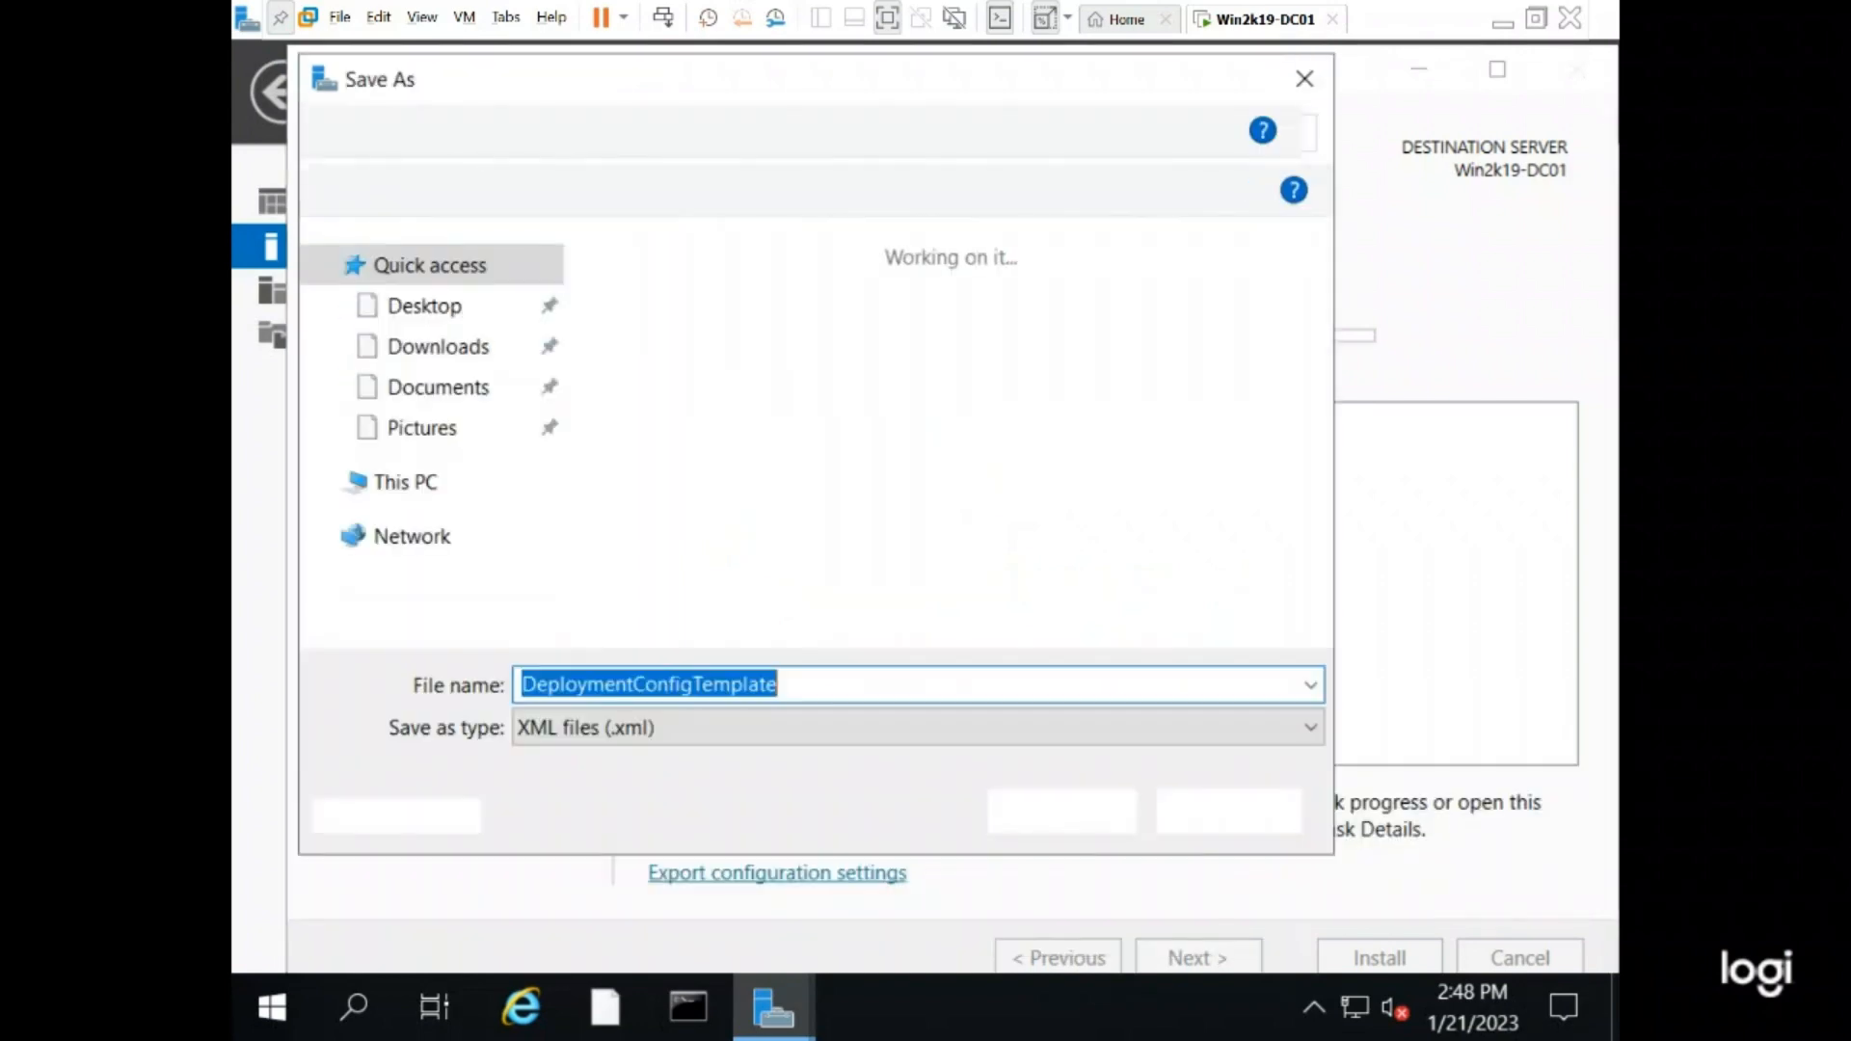
{"action": "left_click", "coordinate": [435, 306]}
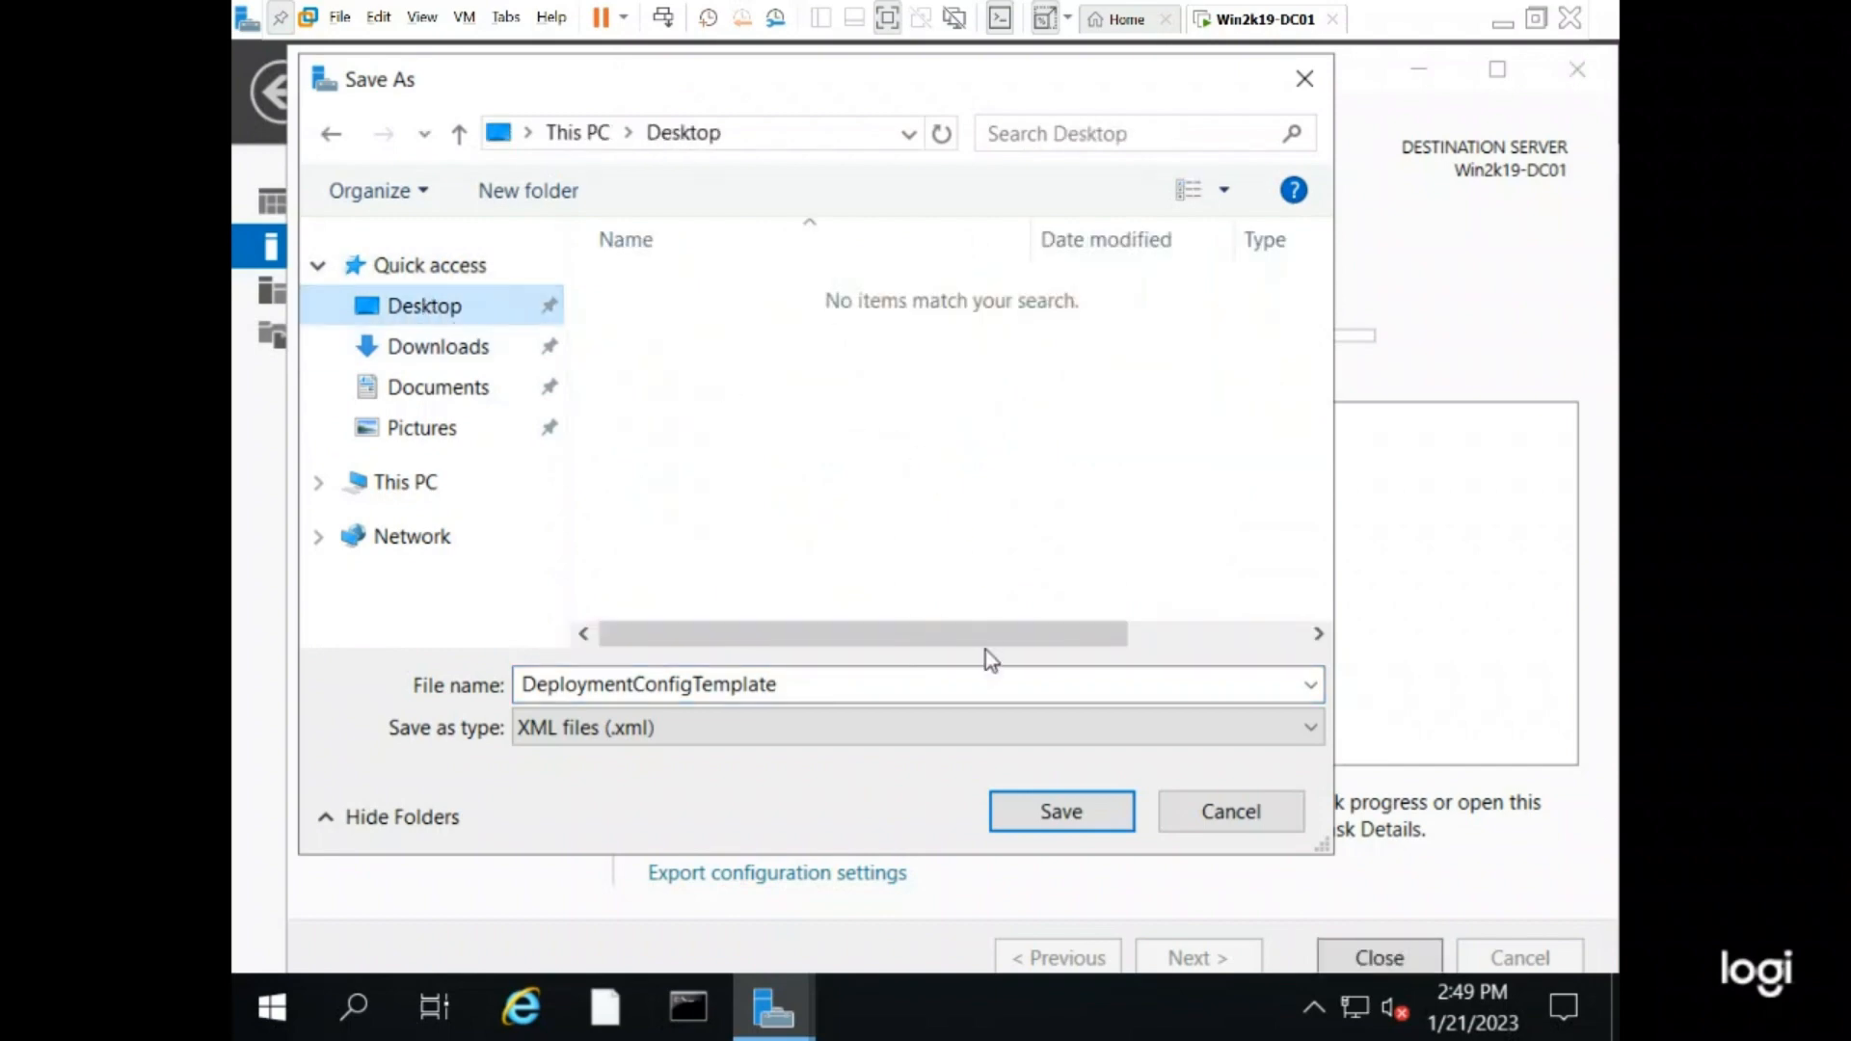
{"action": "left_click", "coordinate": [1060, 812]}
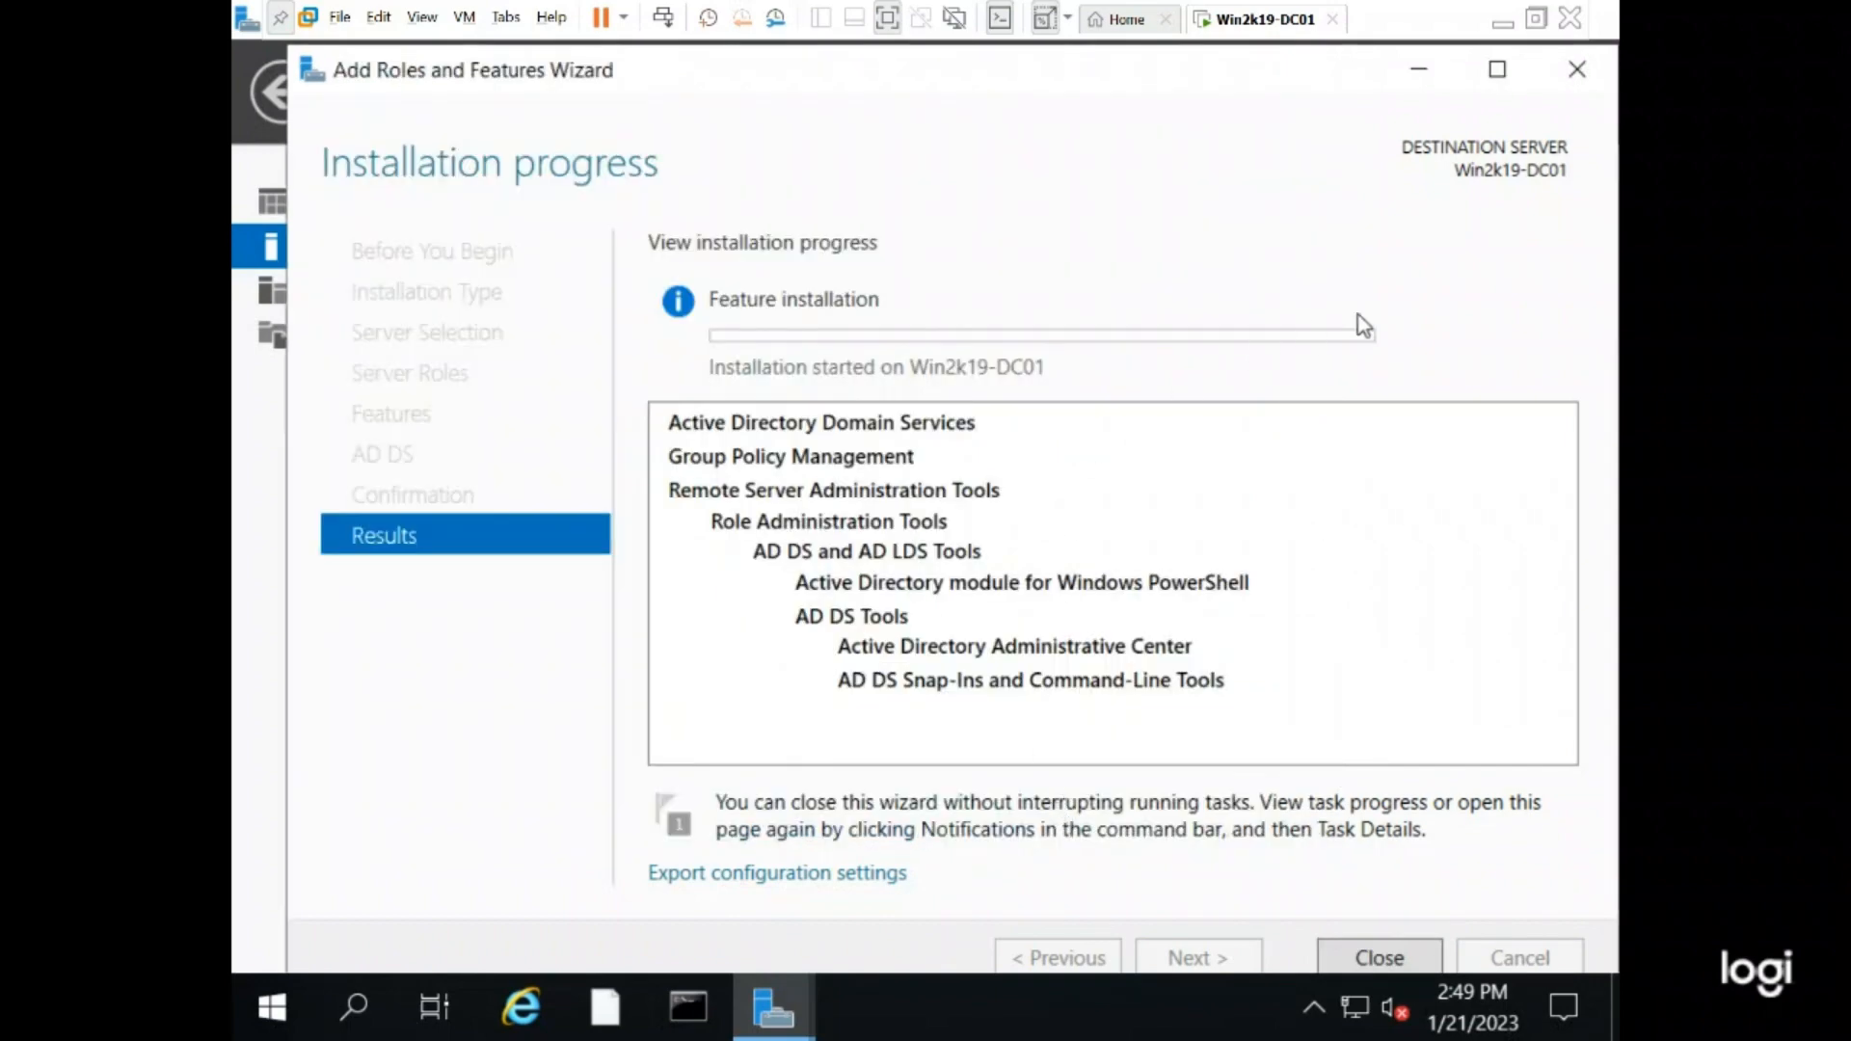
- Minimize the Add Roles and Features Wizard and close Server Manager to get to the desktop
{"action": "left_click", "coordinate": [1419, 75]}
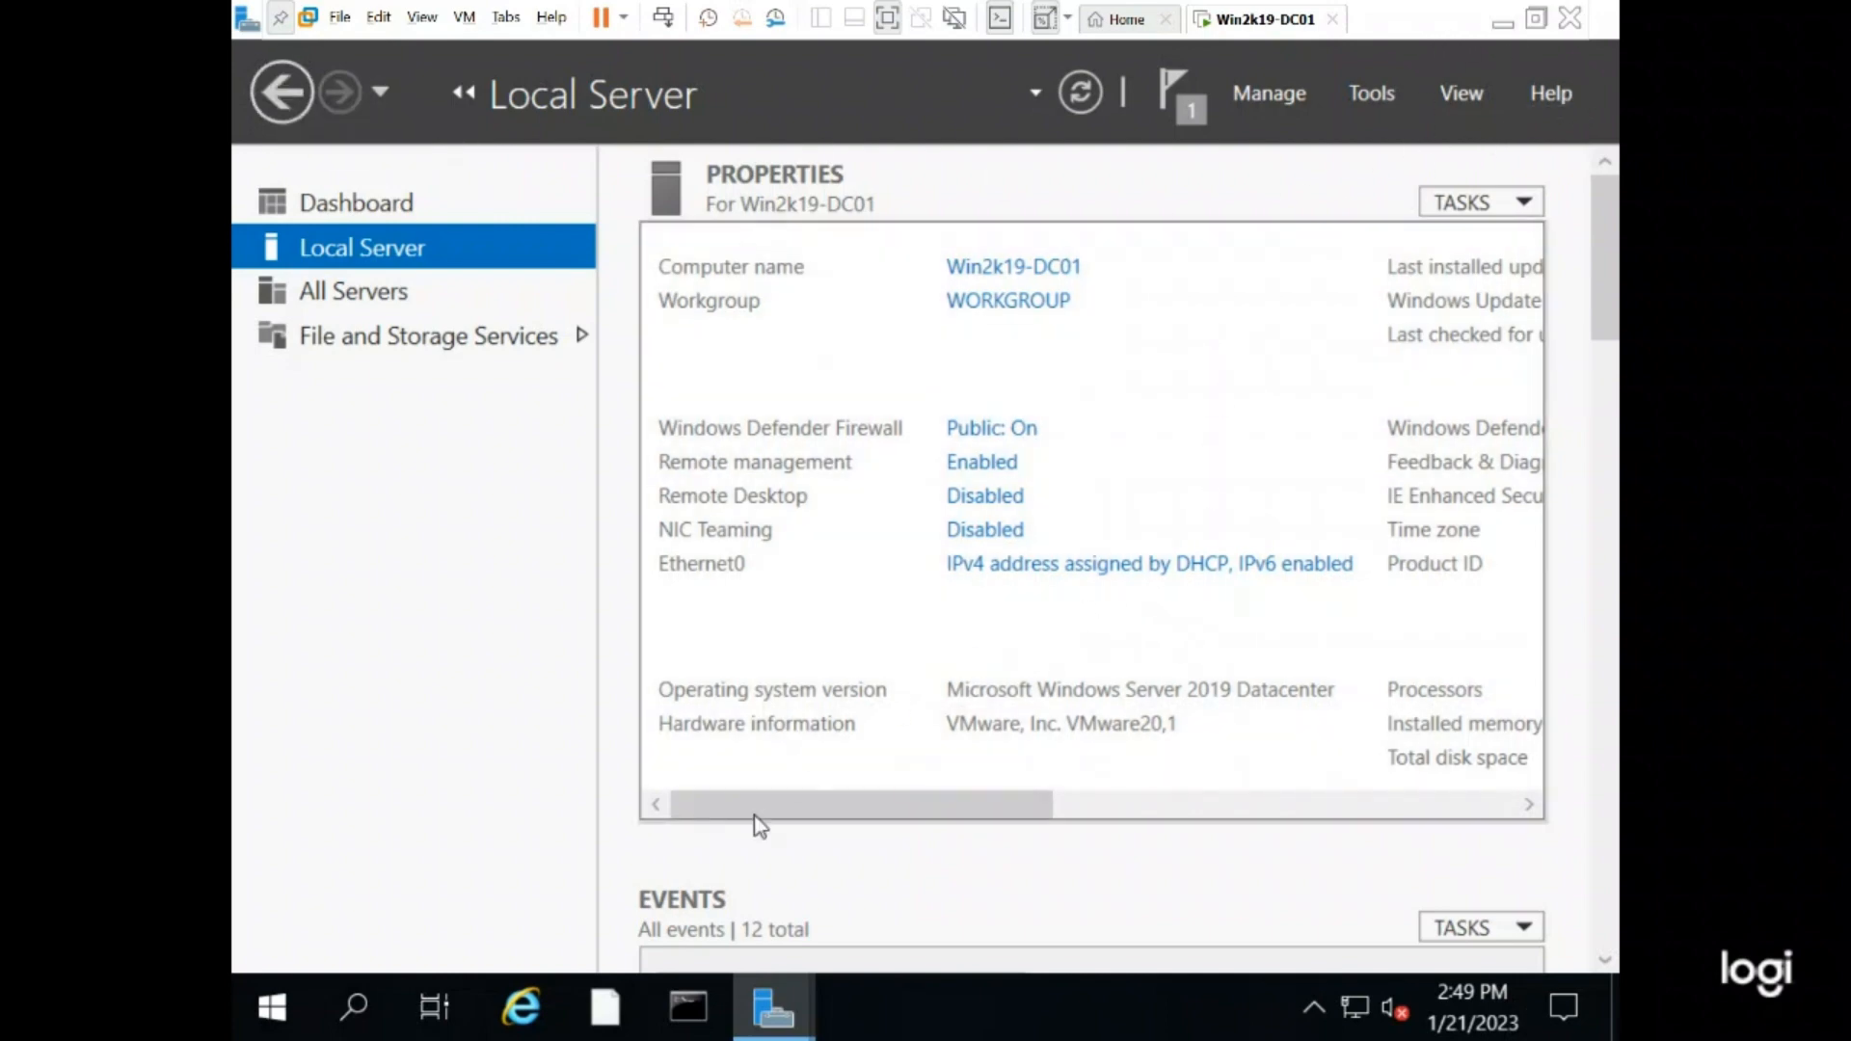
{"action": "mouse_move", "coordinate": [782, 991]}
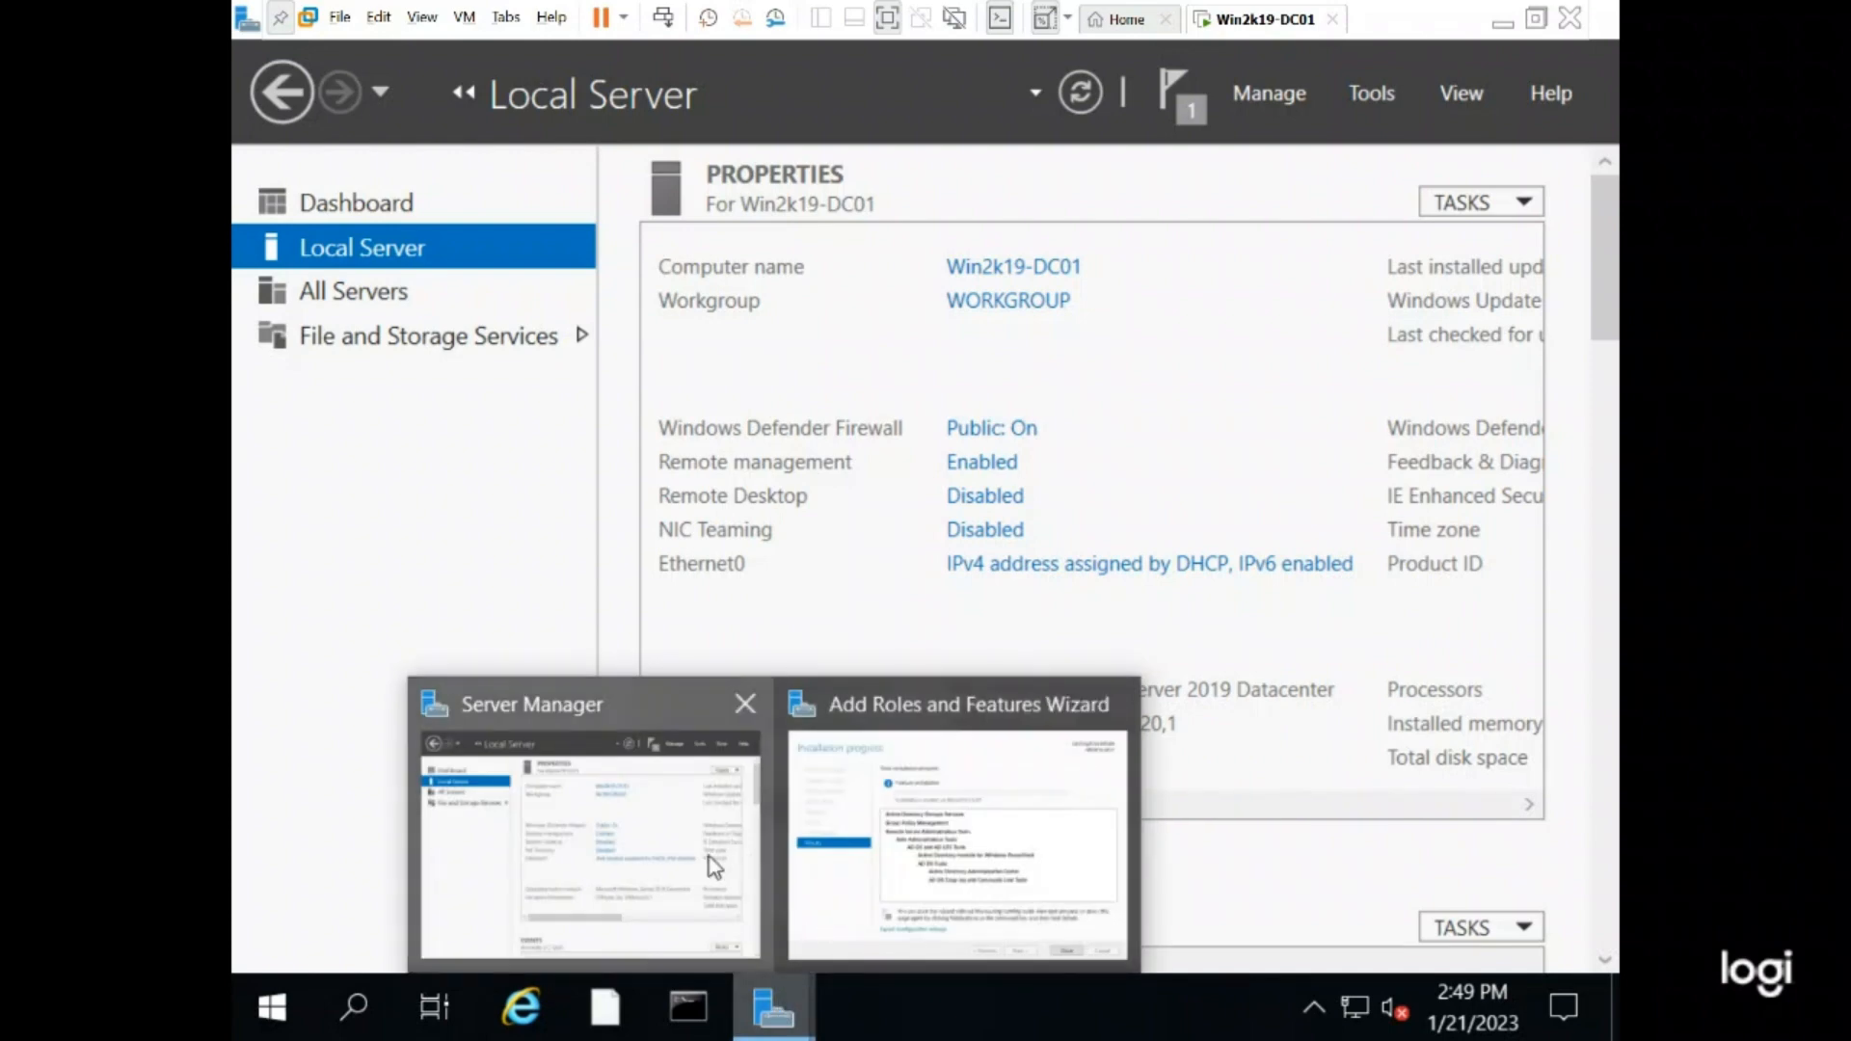
{"action": "left_click", "coordinate": [747, 706]}
{"action": "left_click", "coordinate": [313, 236]}
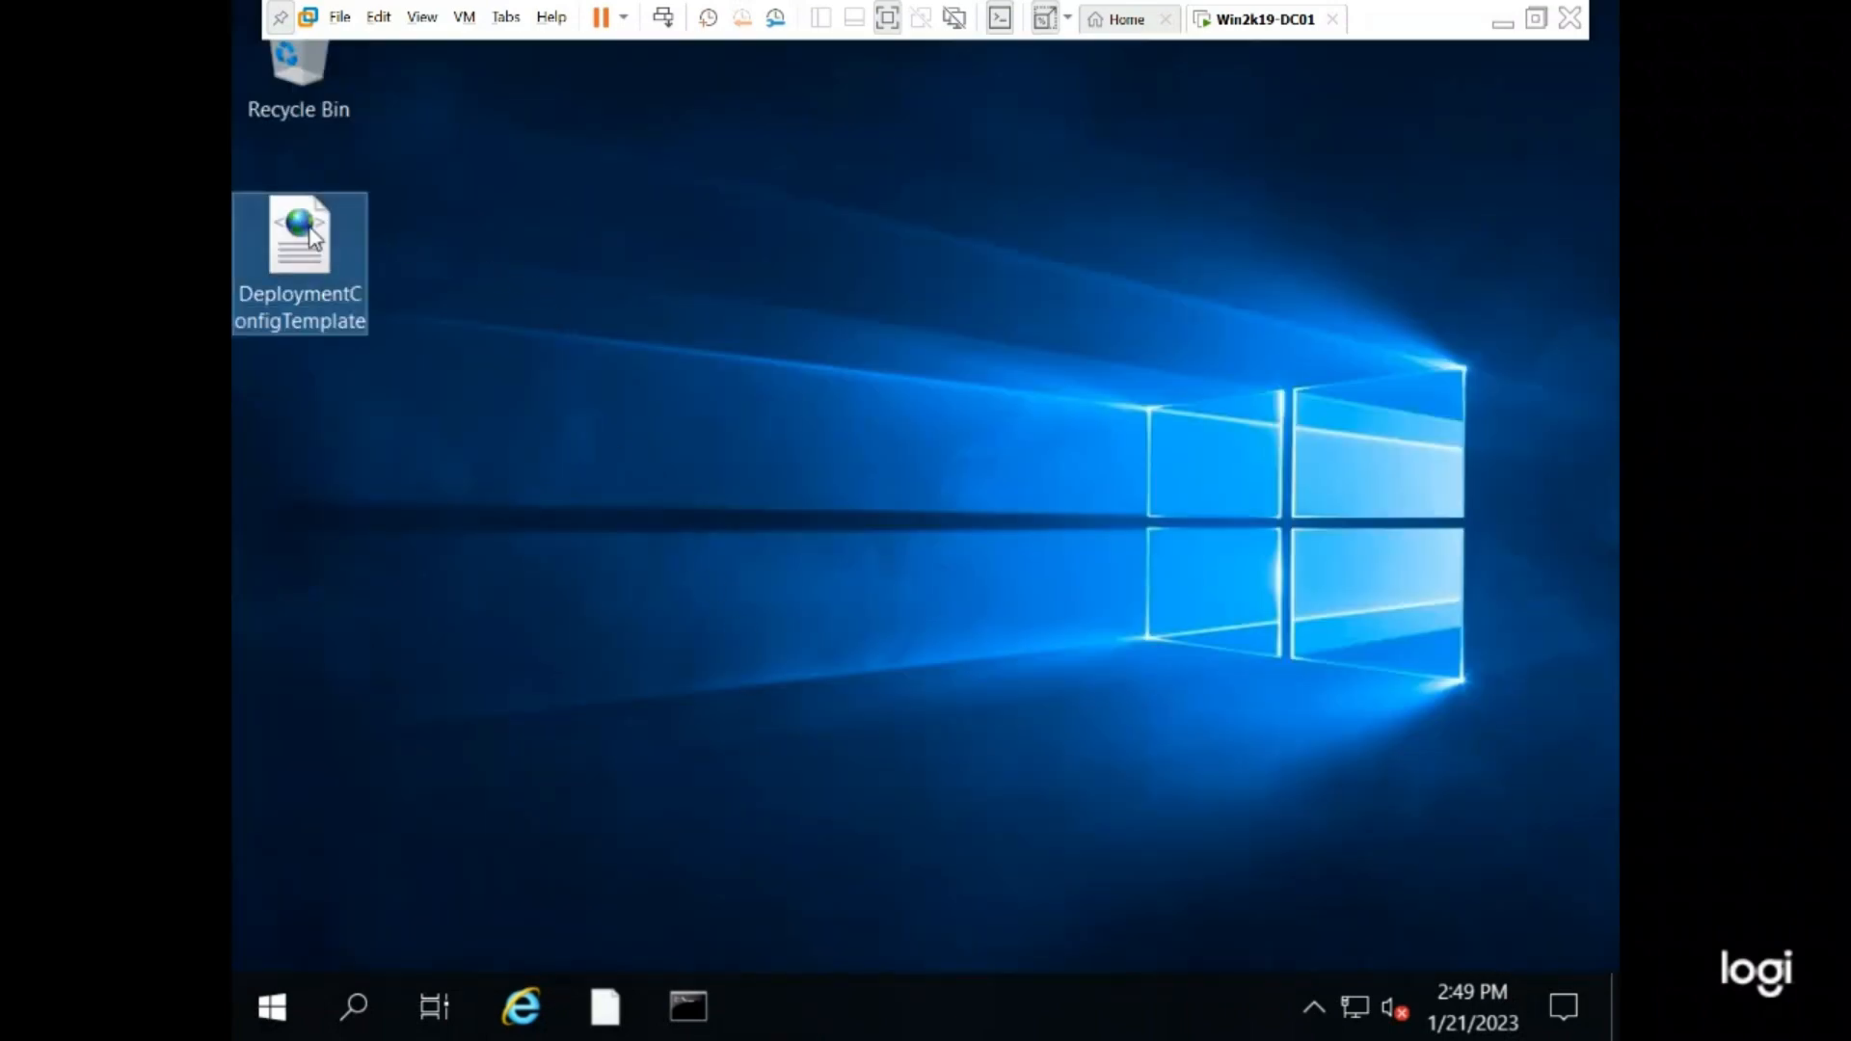
{"action": "right_click", "coordinate": [313, 236]}
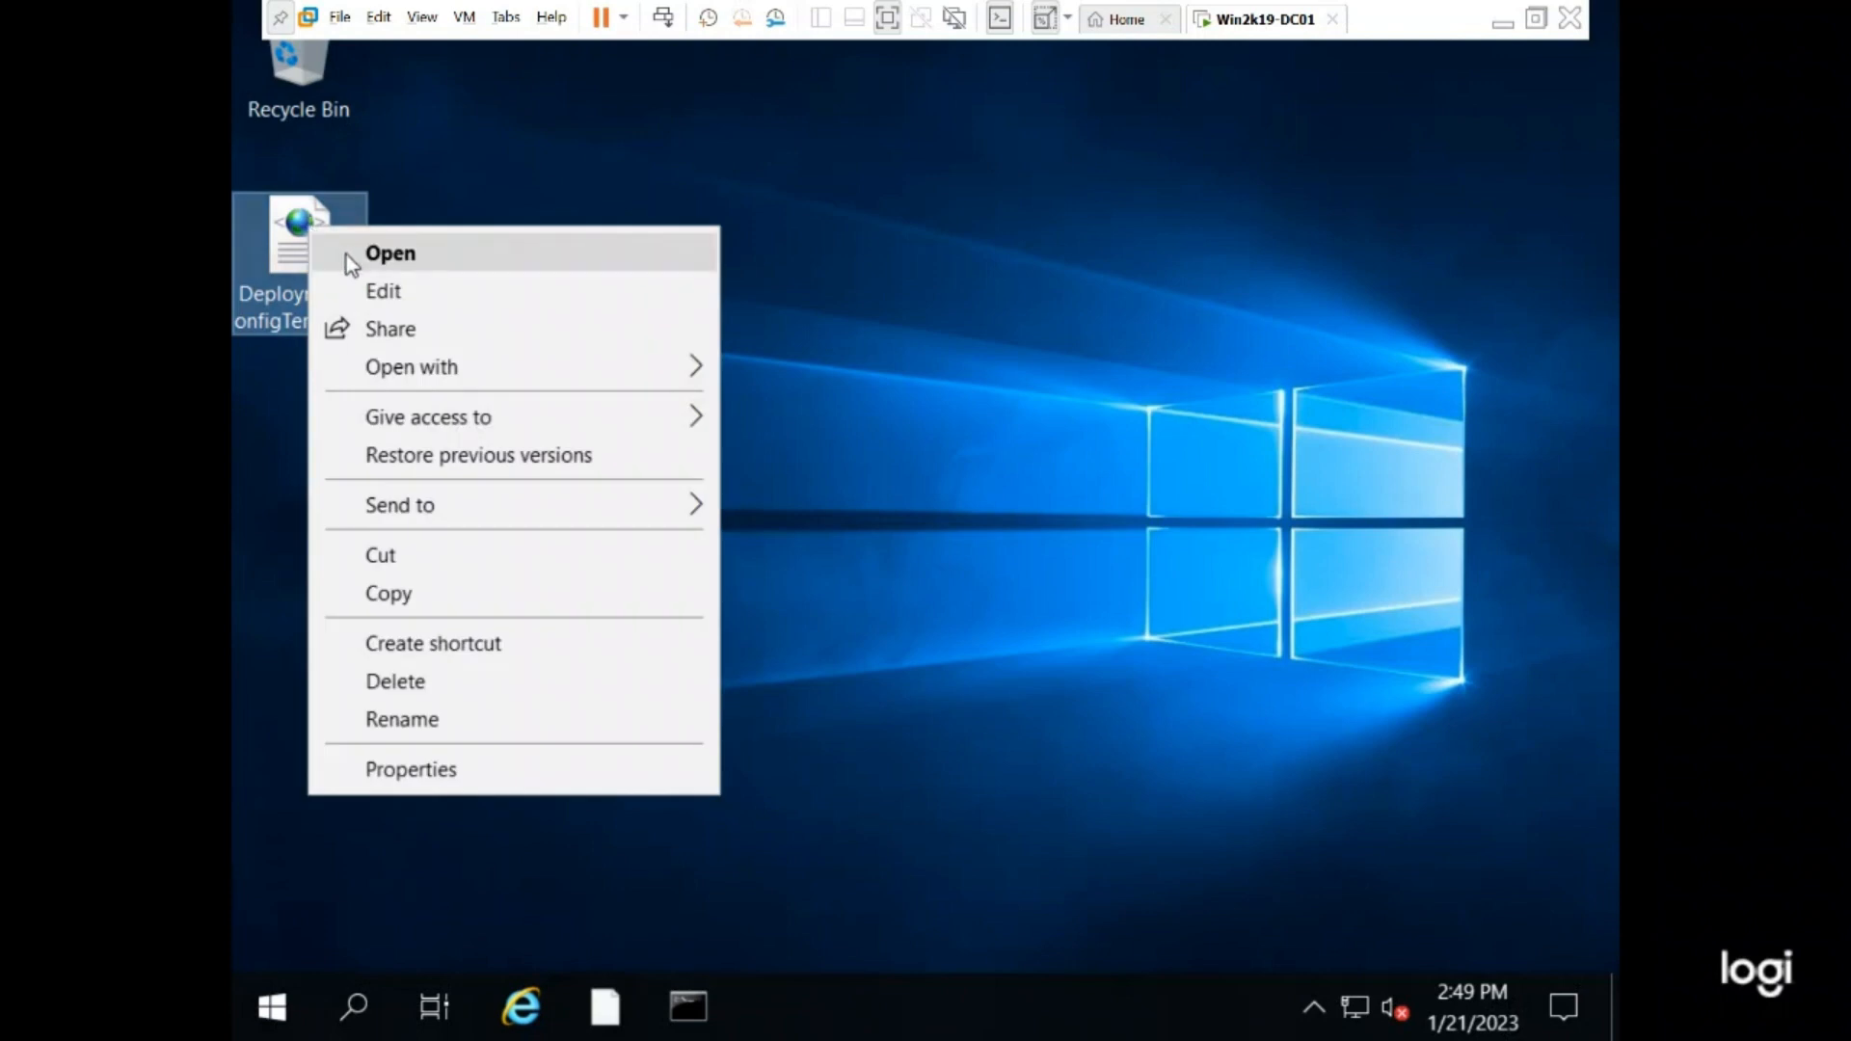
{"action": "mouse_move", "coordinate": [403, 369]}
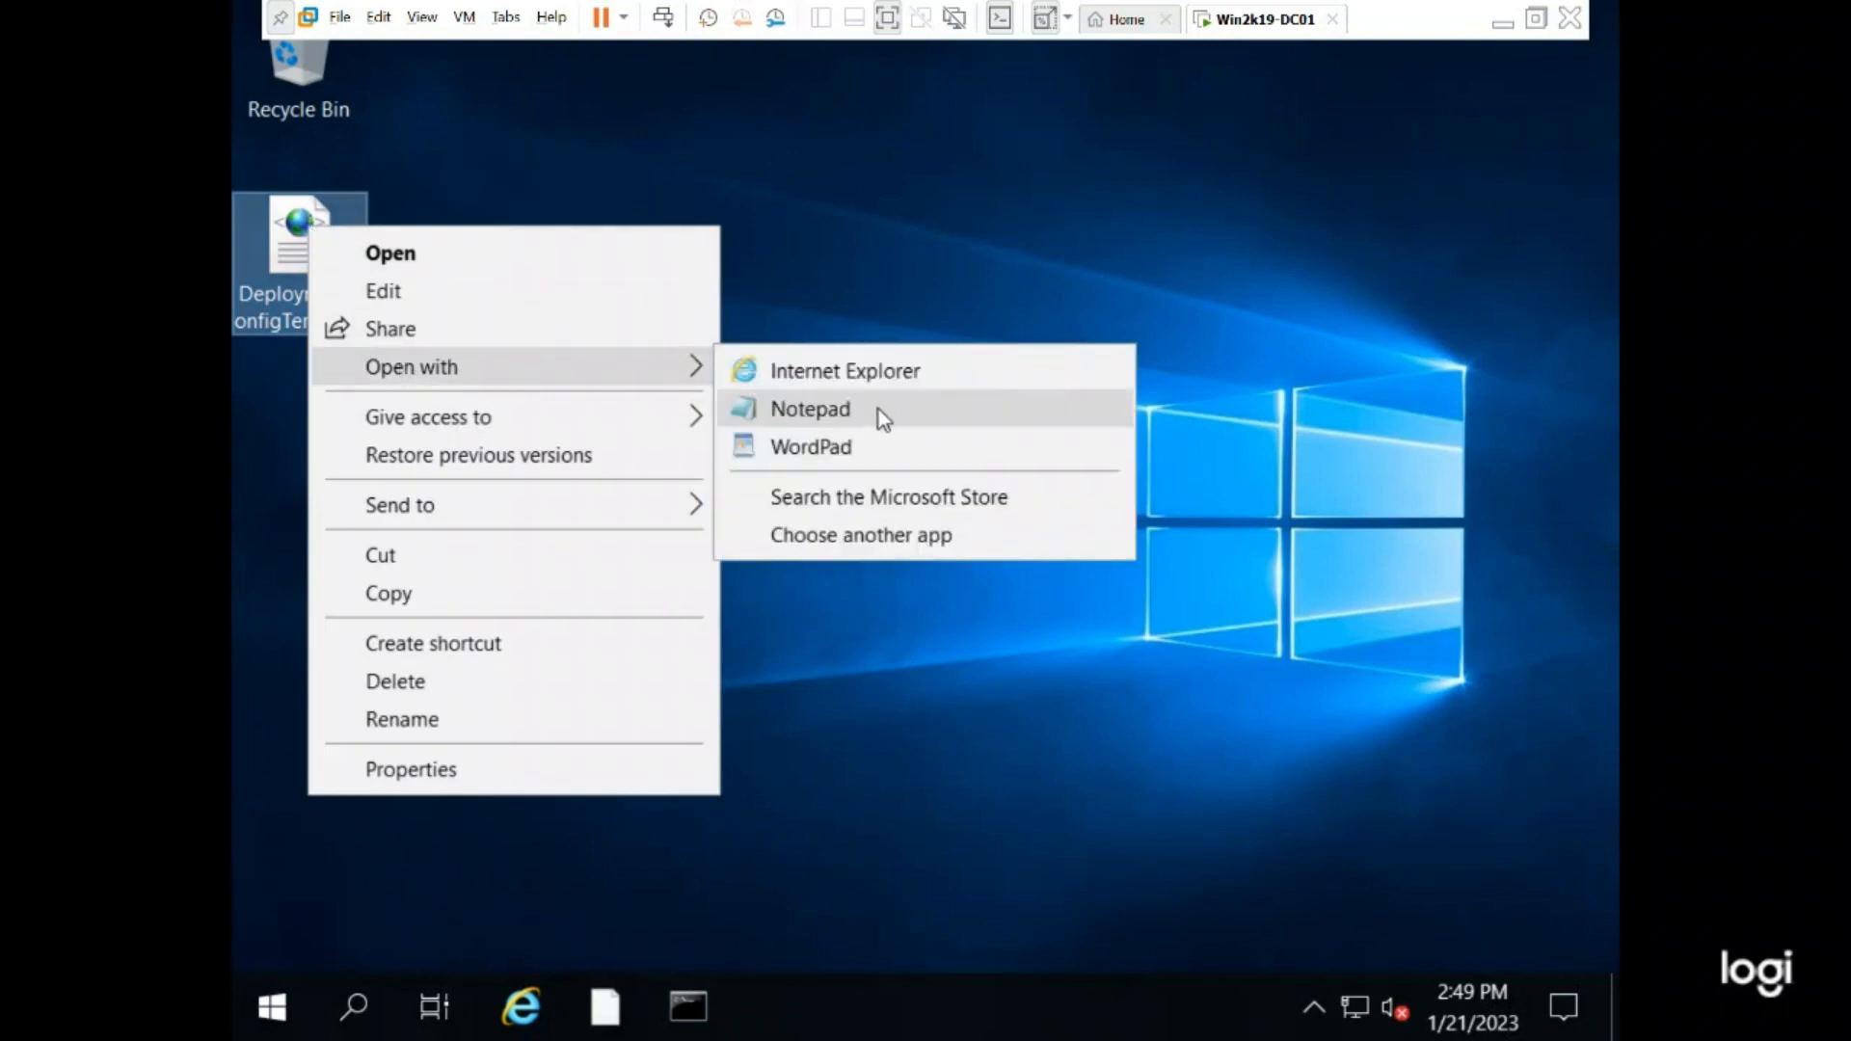
{"action": "left_click", "coordinate": [880, 538]}
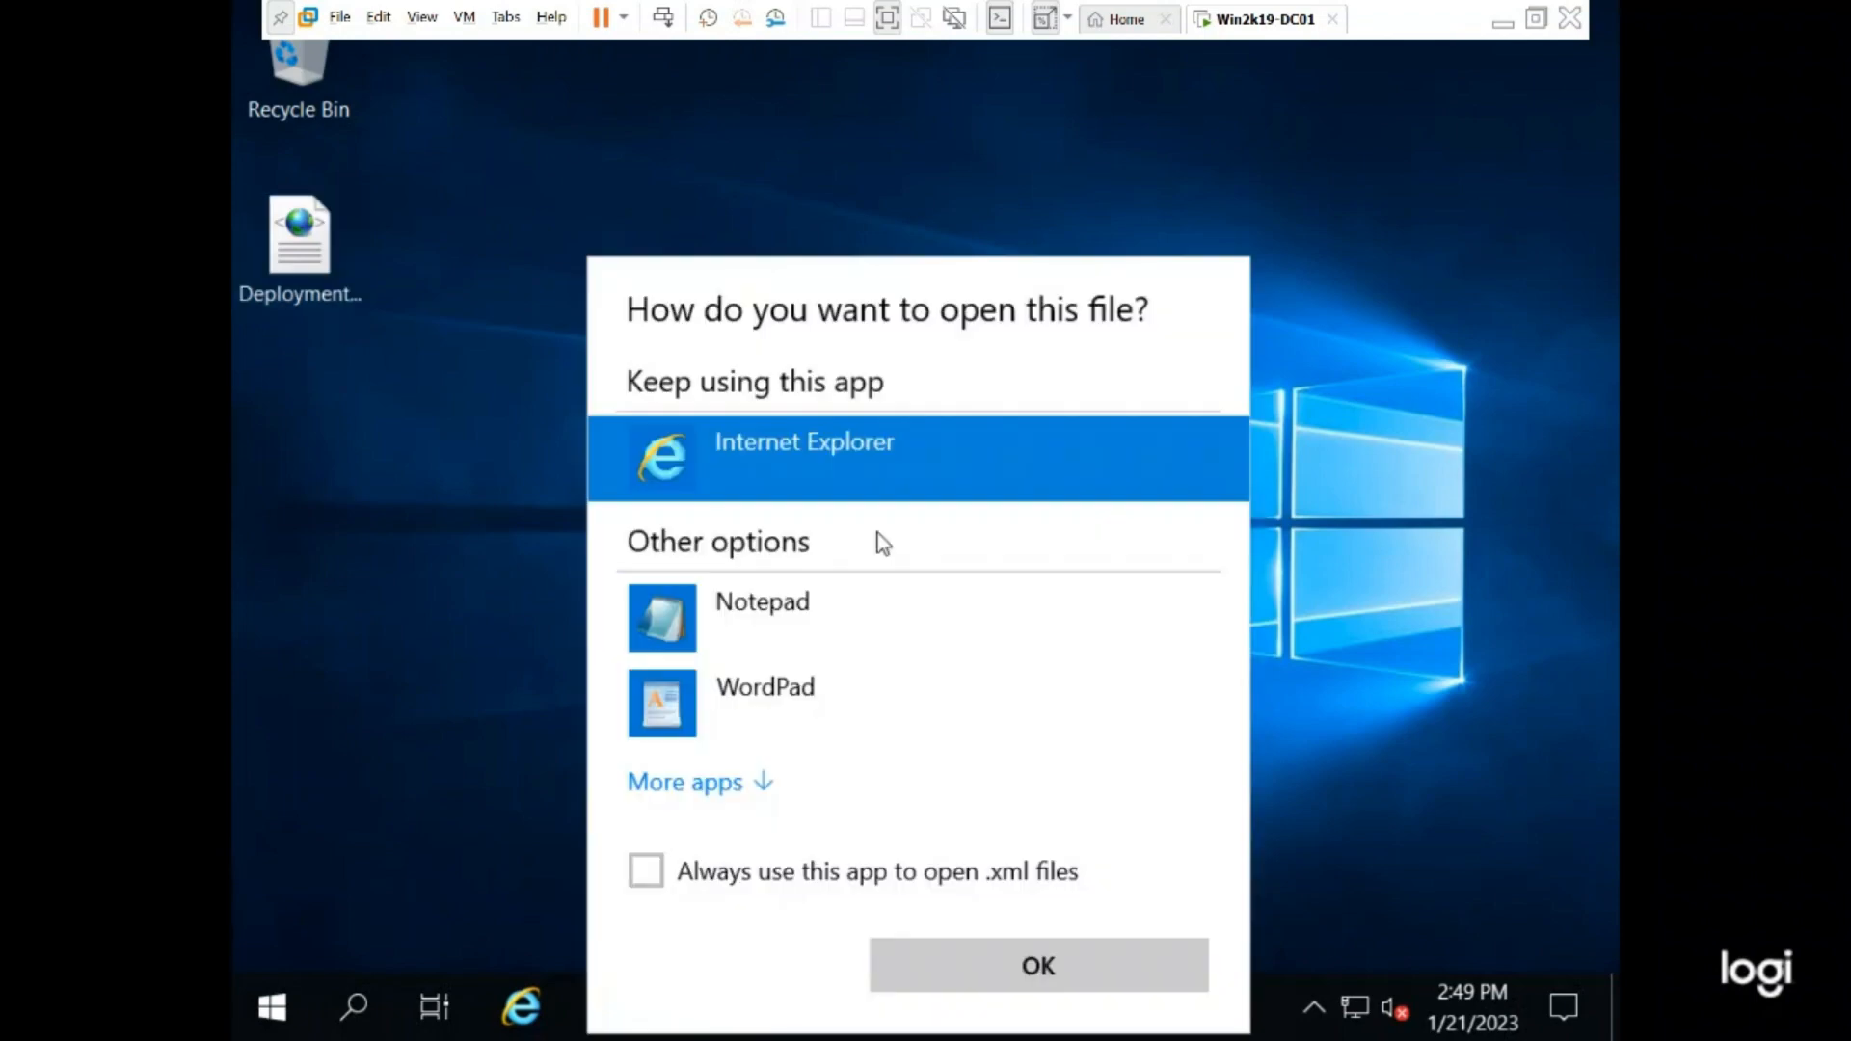
{"action": "left_click", "coordinate": [723, 777]}
{"action": "scroll", "coordinate": [778, 648], "scroll_direction": "down", "scroll_amount": 3}
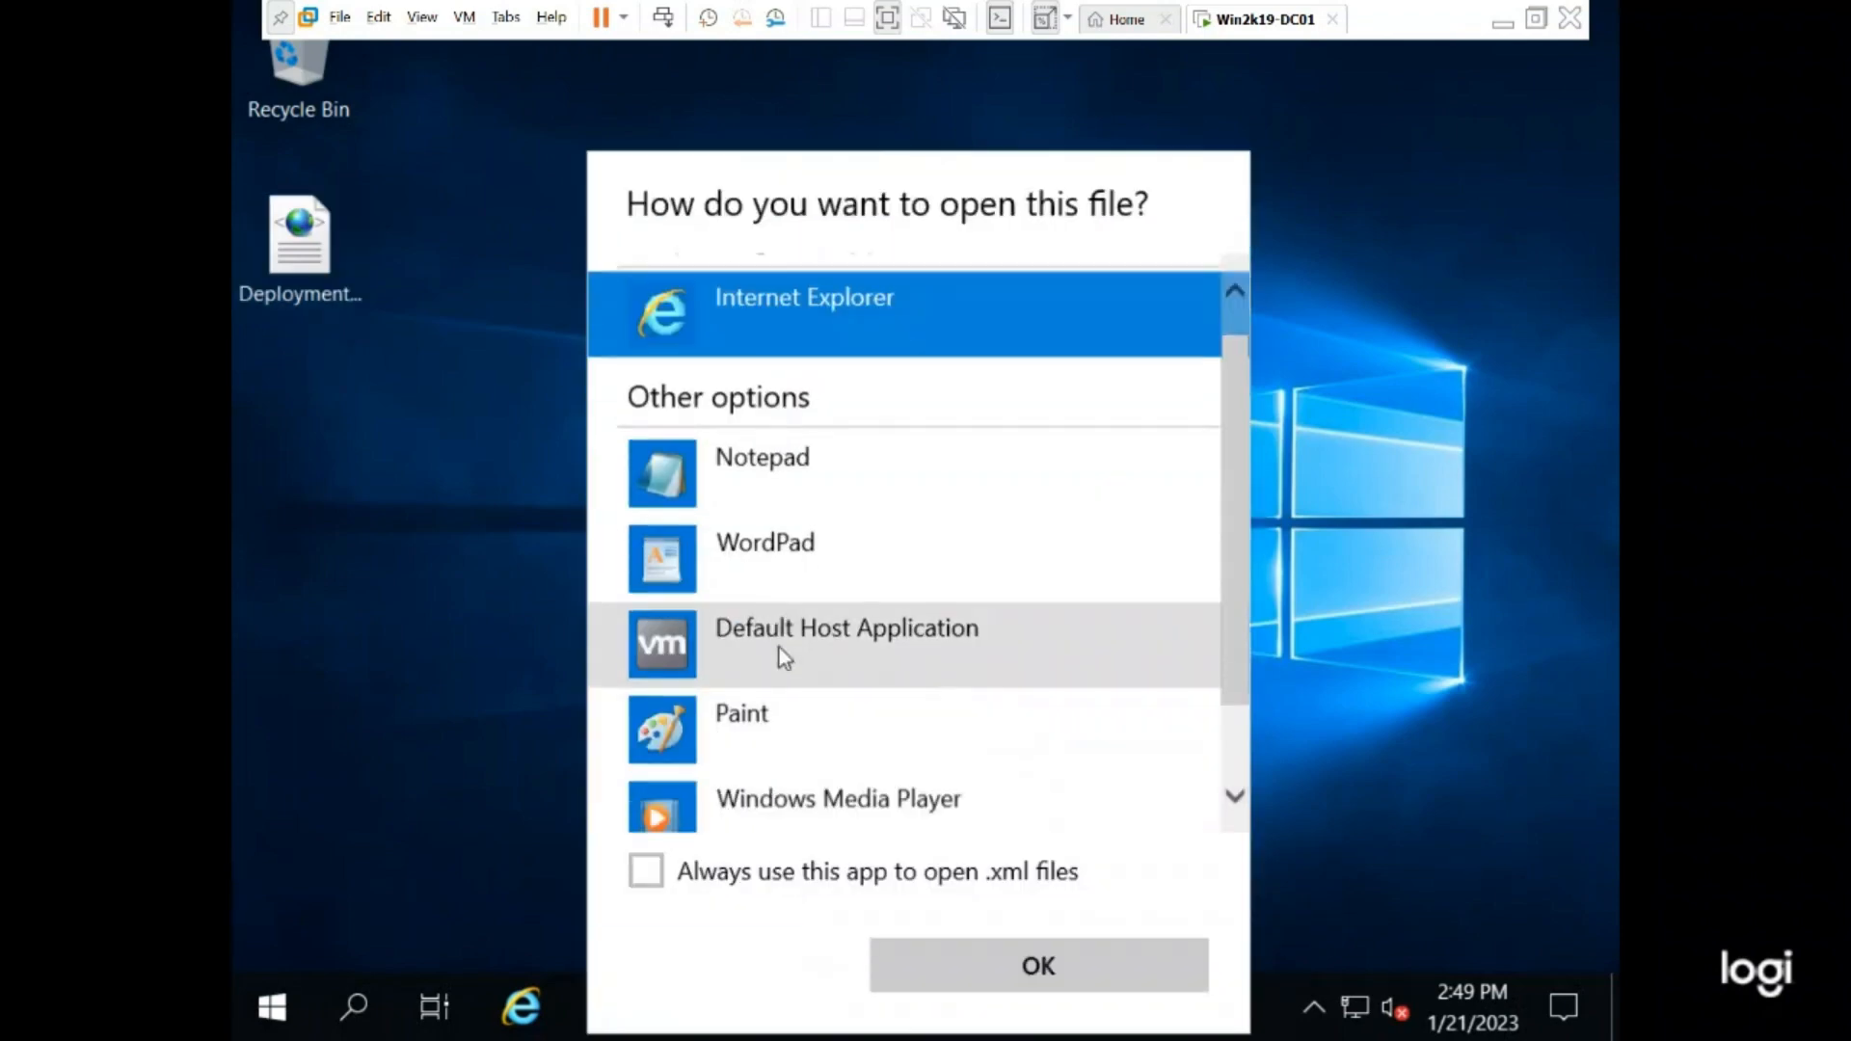
{"action": "left_click", "coordinate": [820, 779]}
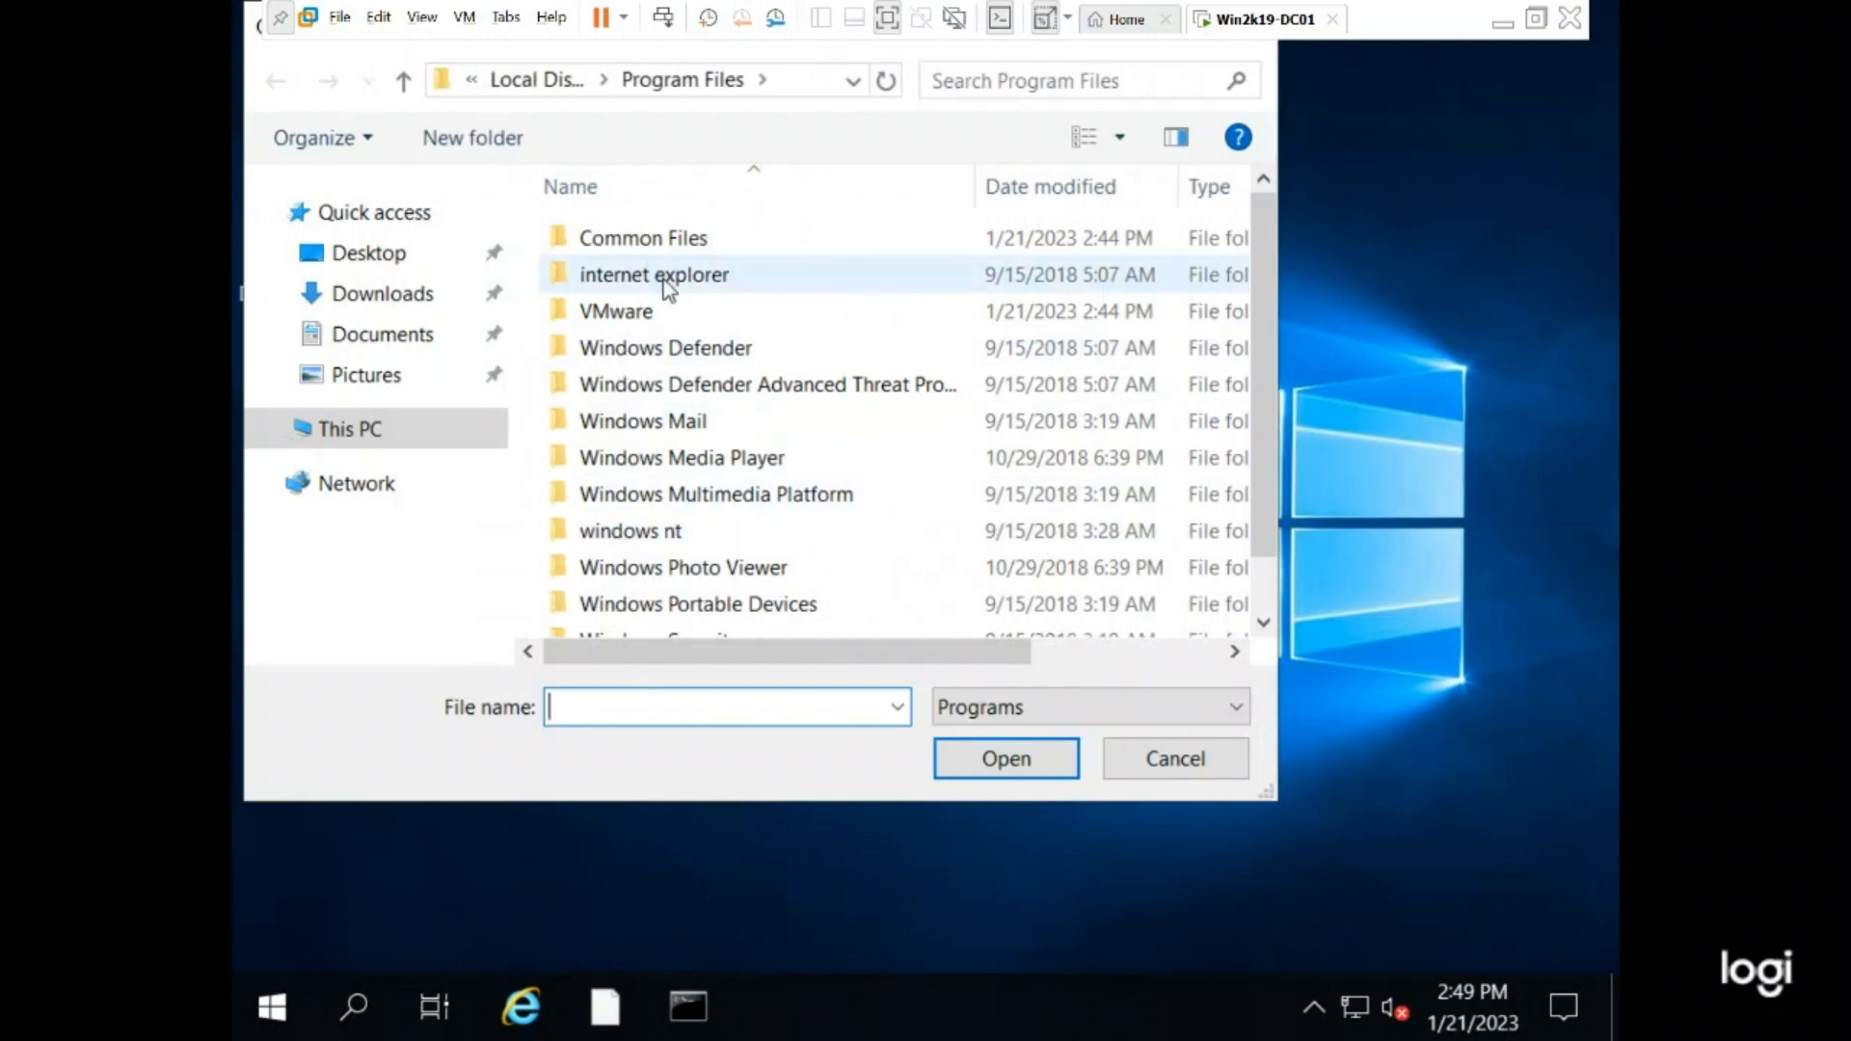
{"action": "scroll", "coordinate": [665, 297], "scroll_direction": "down", "scroll_amount": 1}
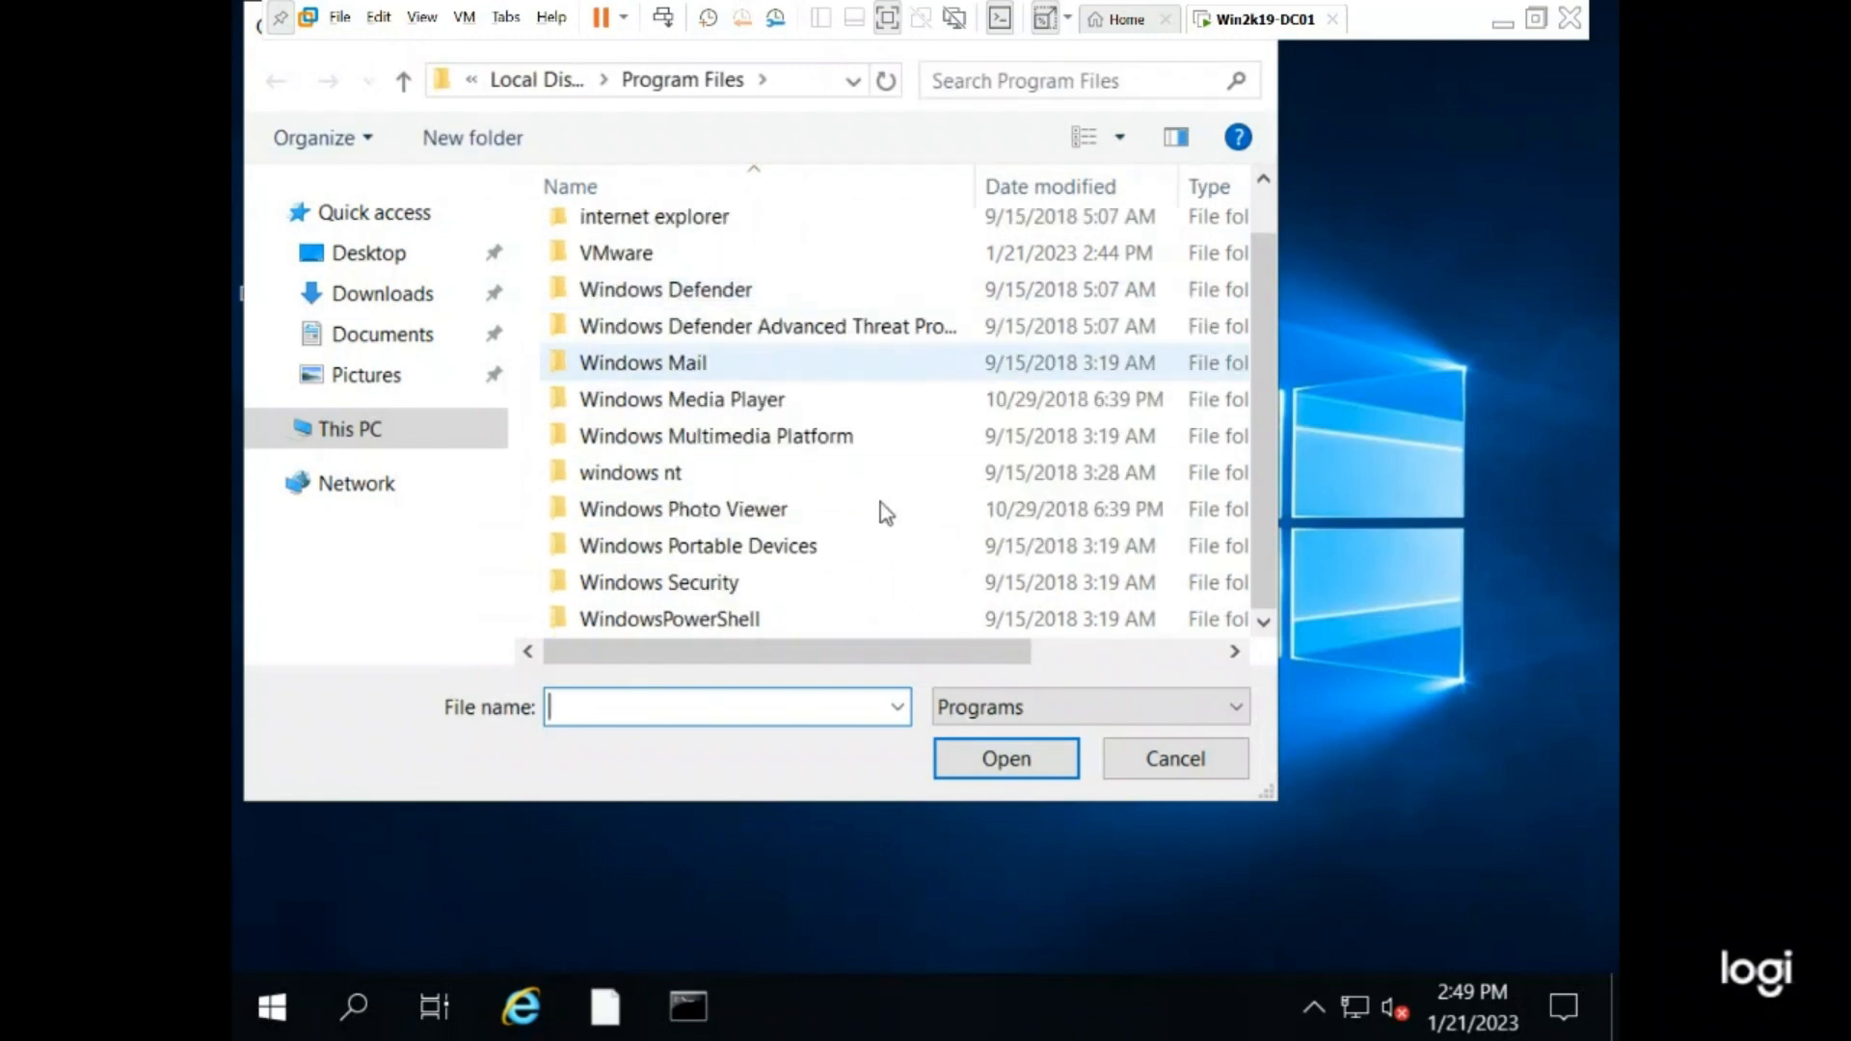
{"action": "double_click", "coordinate": [777, 622]}
{"action": "double_click", "coordinate": [674, 241]}
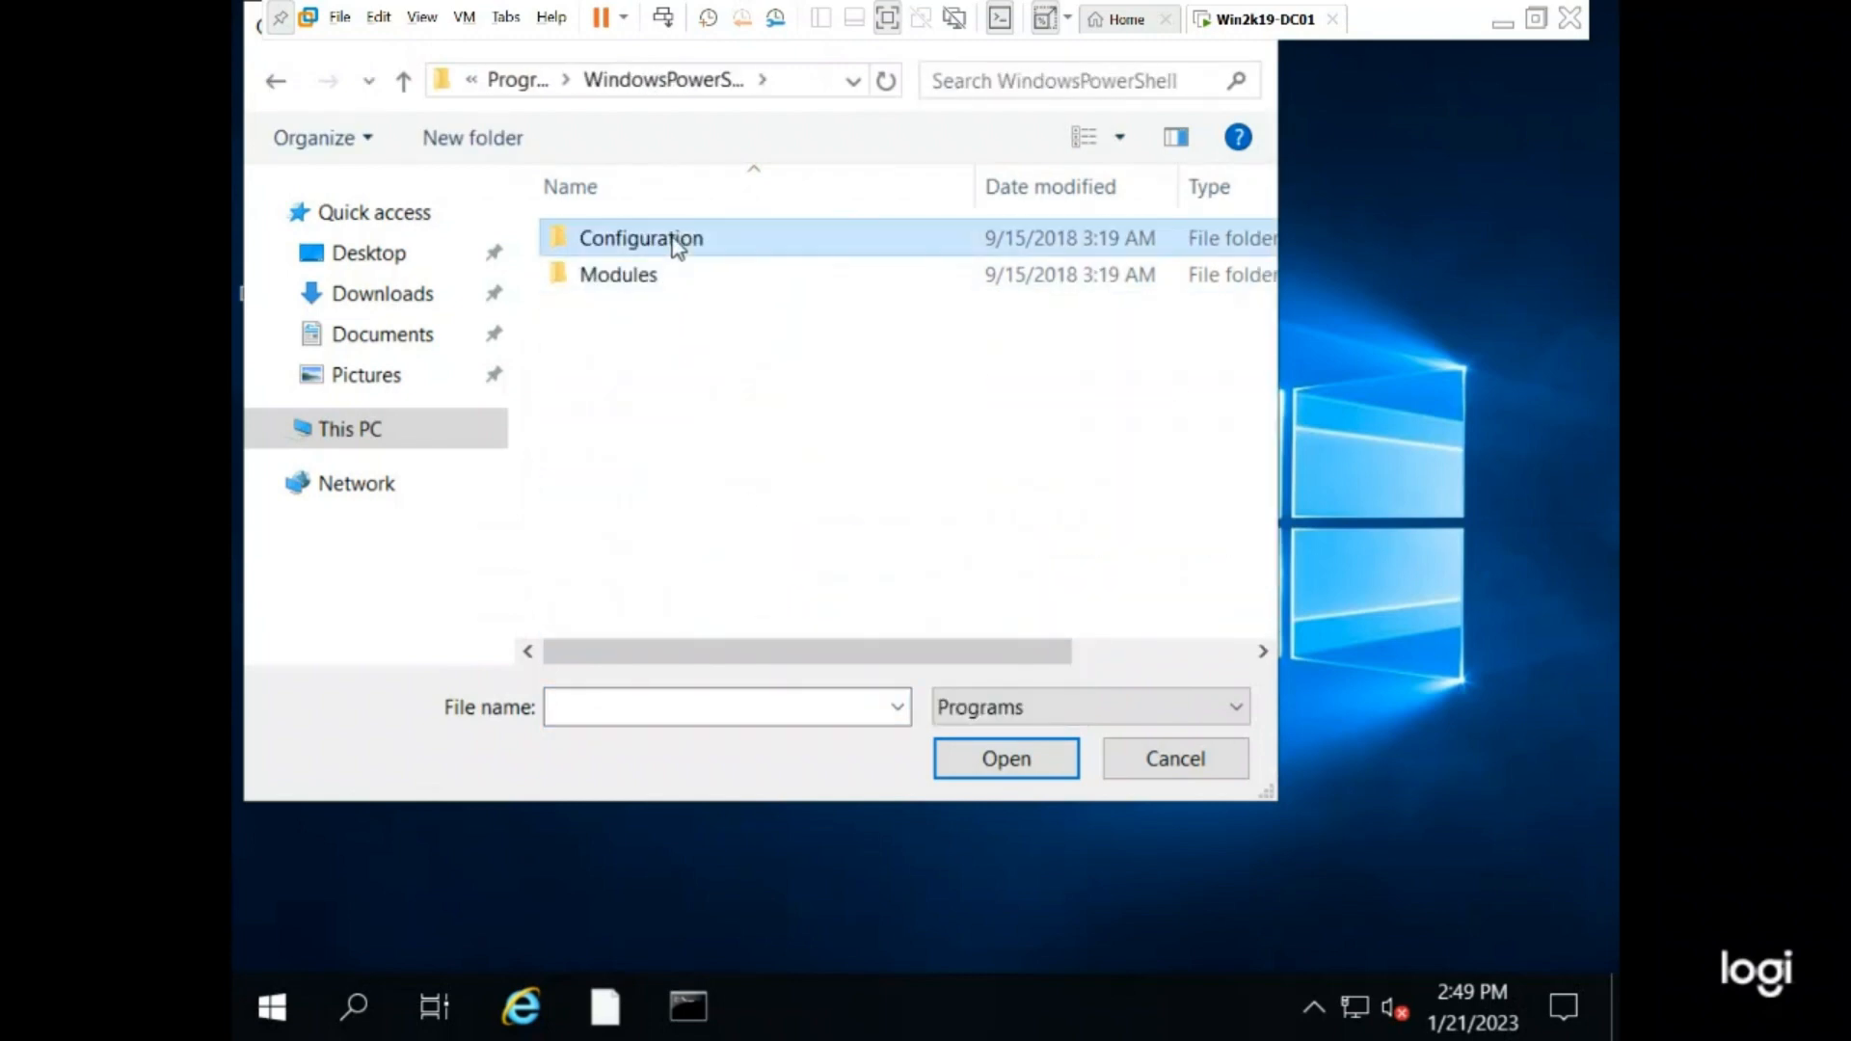
{"action": "key", "text": "alt+Up"}
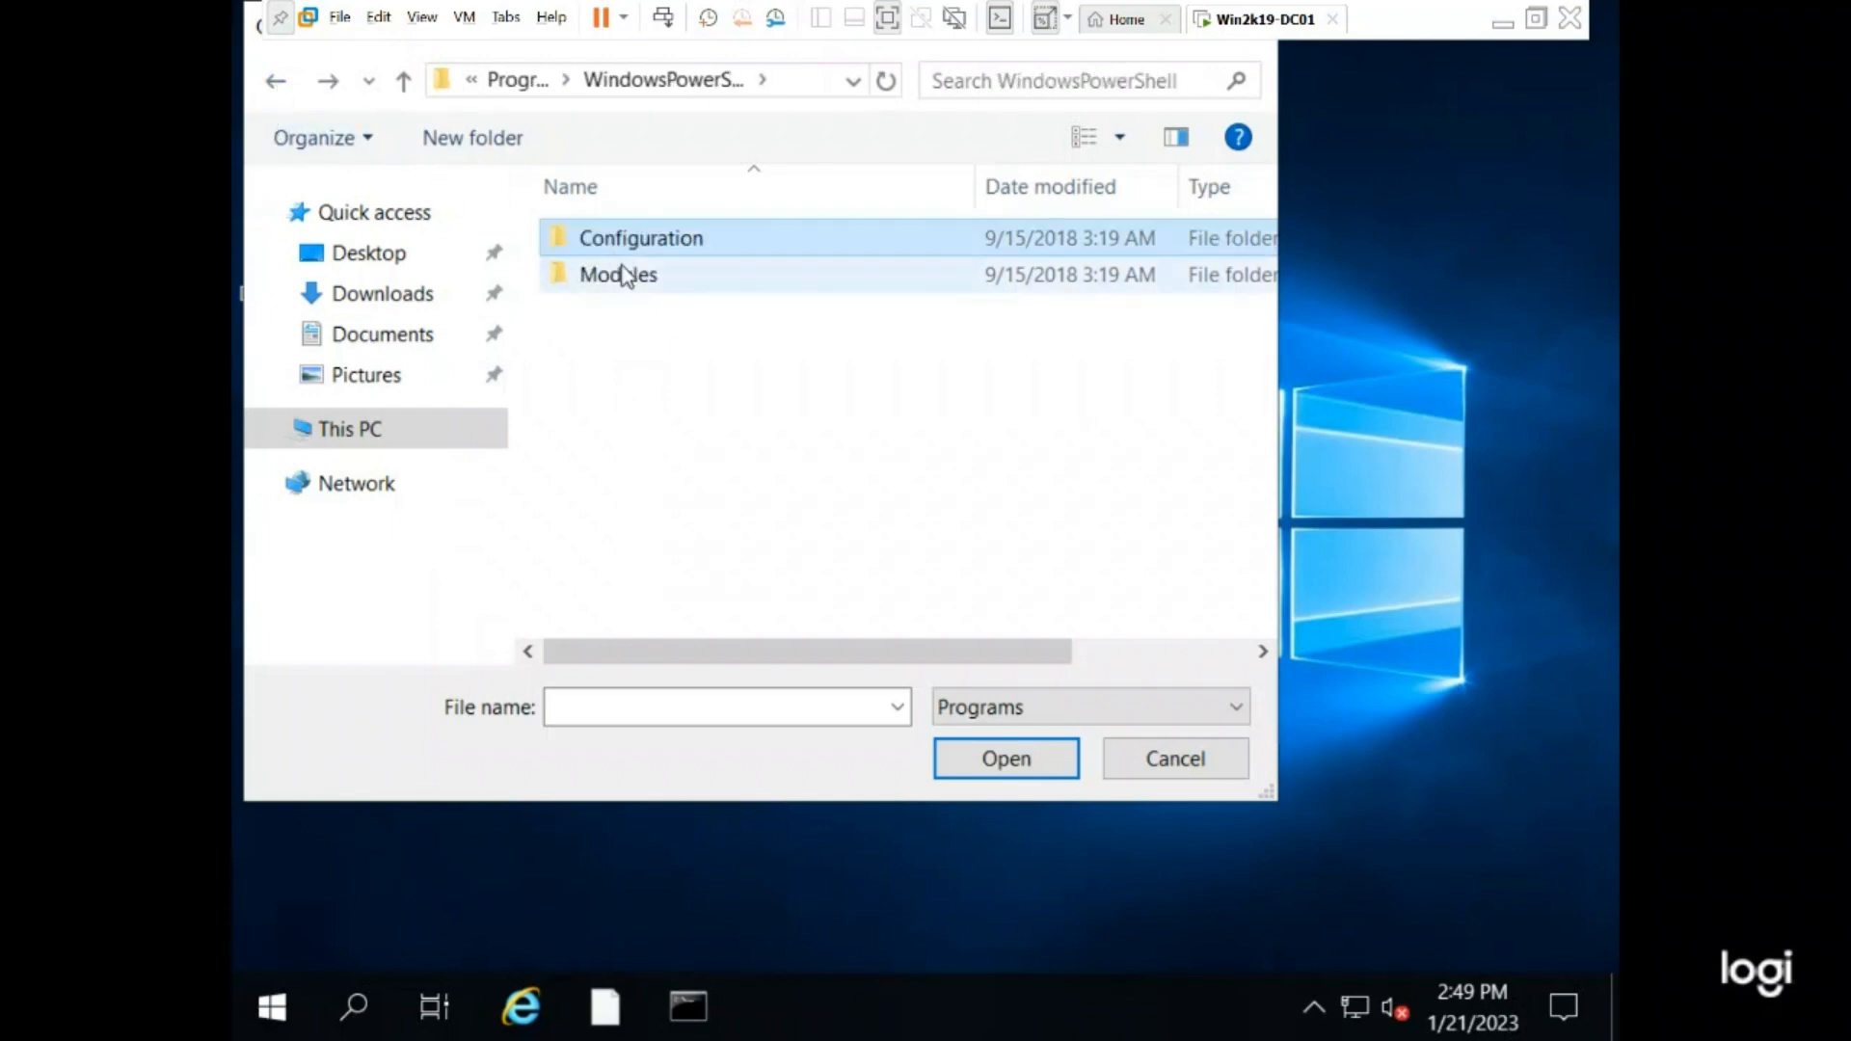
{"action": "double_click", "coordinate": [621, 279]}
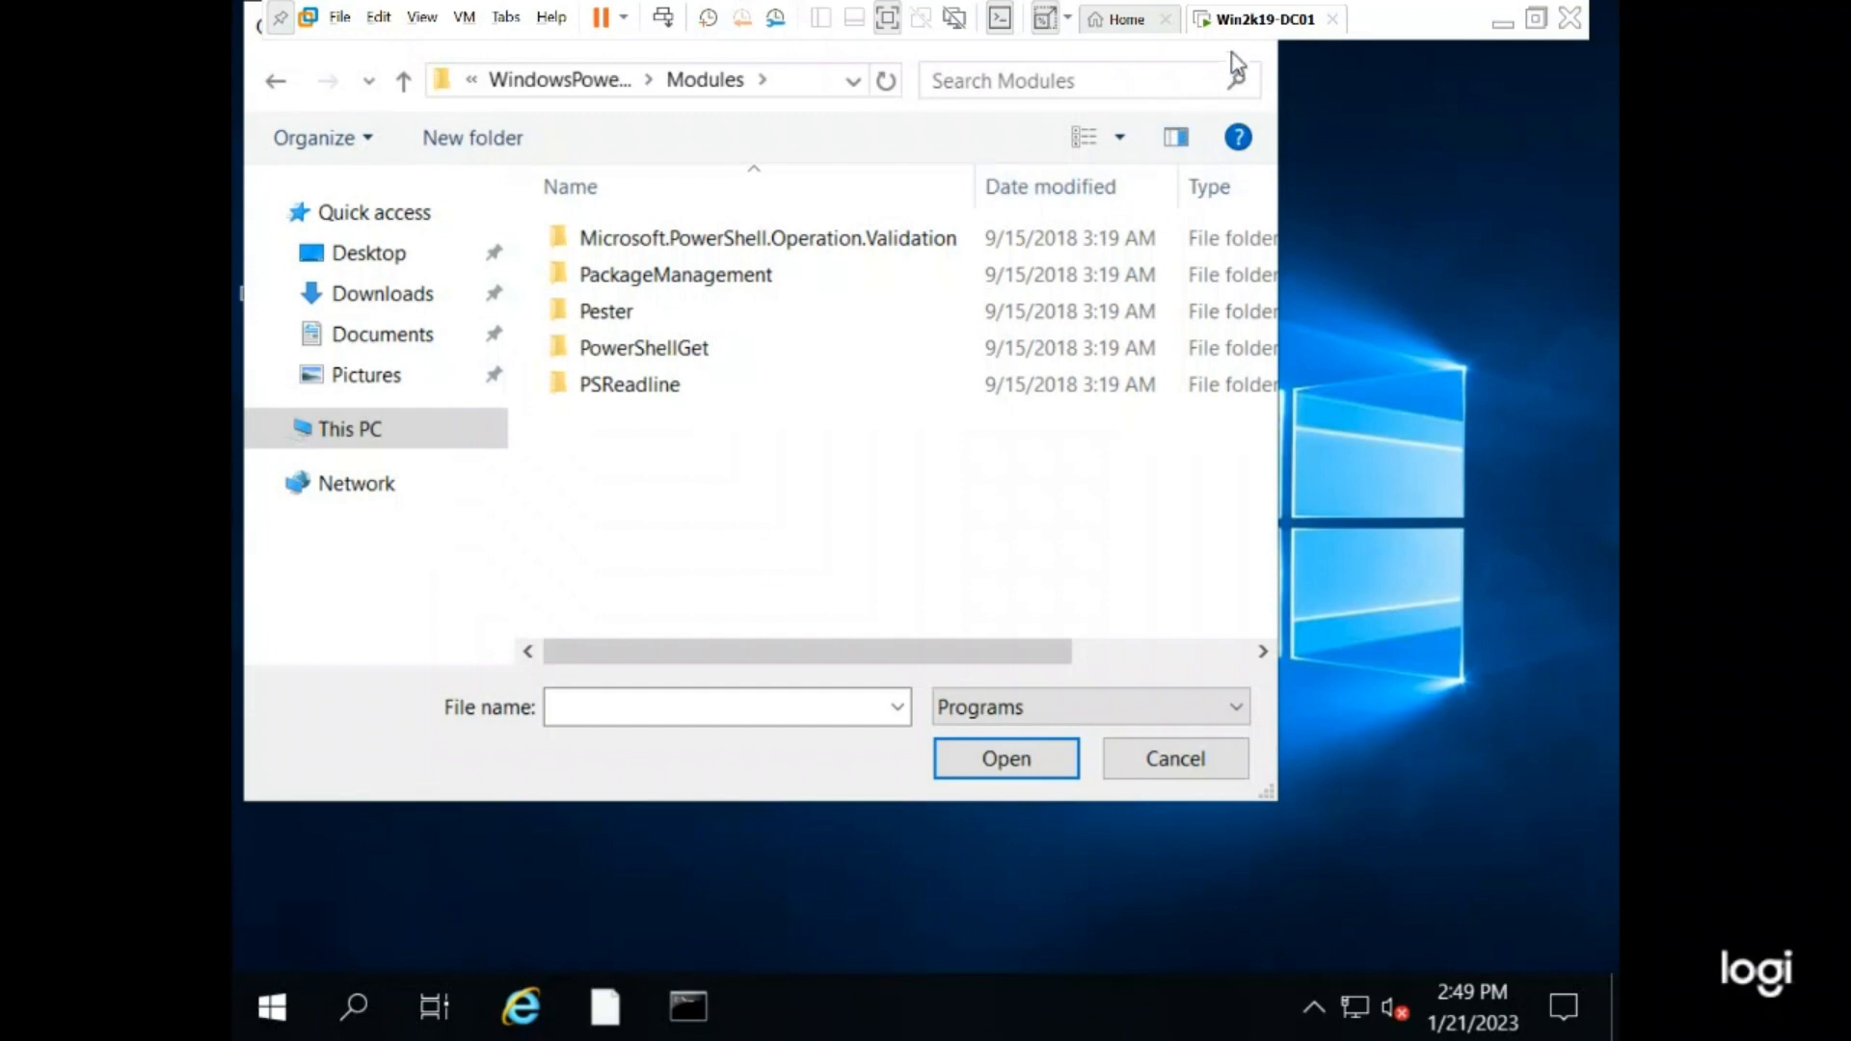
{"action": "left_click", "coordinate": [1259, 43]}
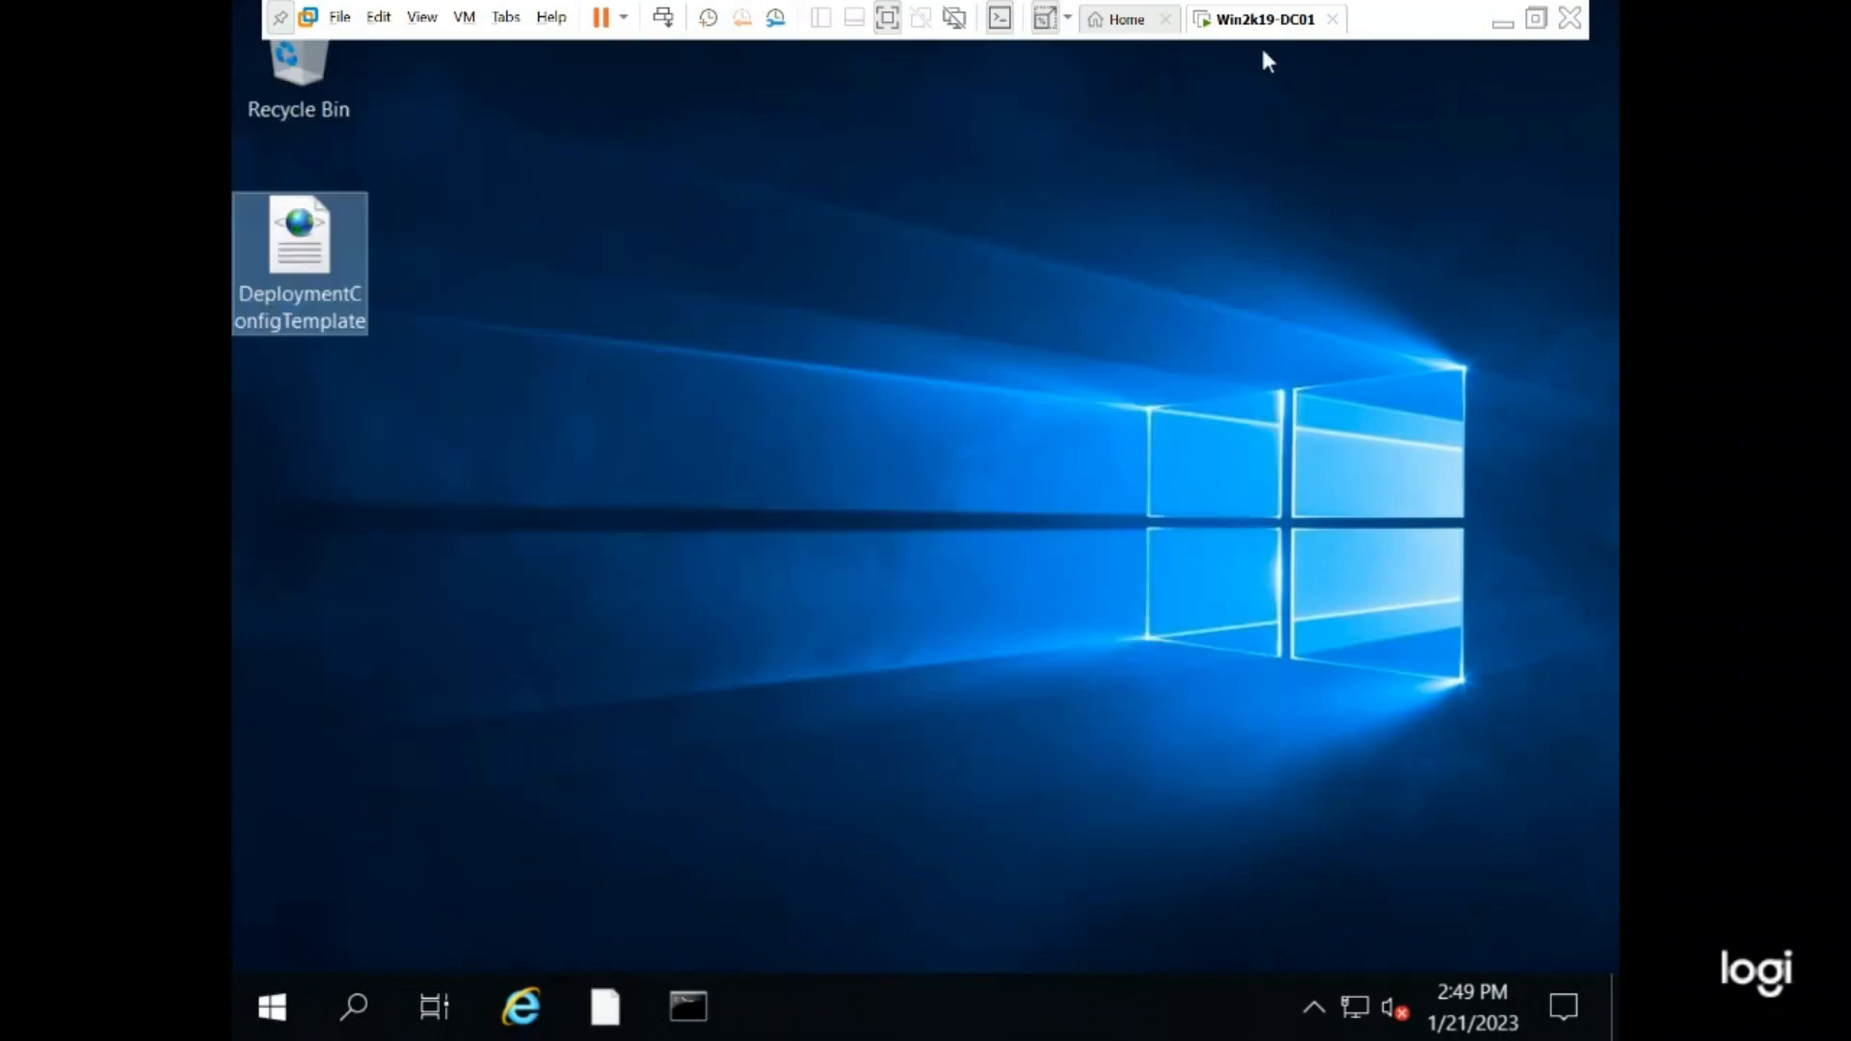
- Open the DeploymentConfigTemplate file from the desktop, read through its exported XML role configuration, and close it
{"action": "right_click", "coordinate": [313, 234]}
{"action": "left_click", "coordinate": [368, 289]}
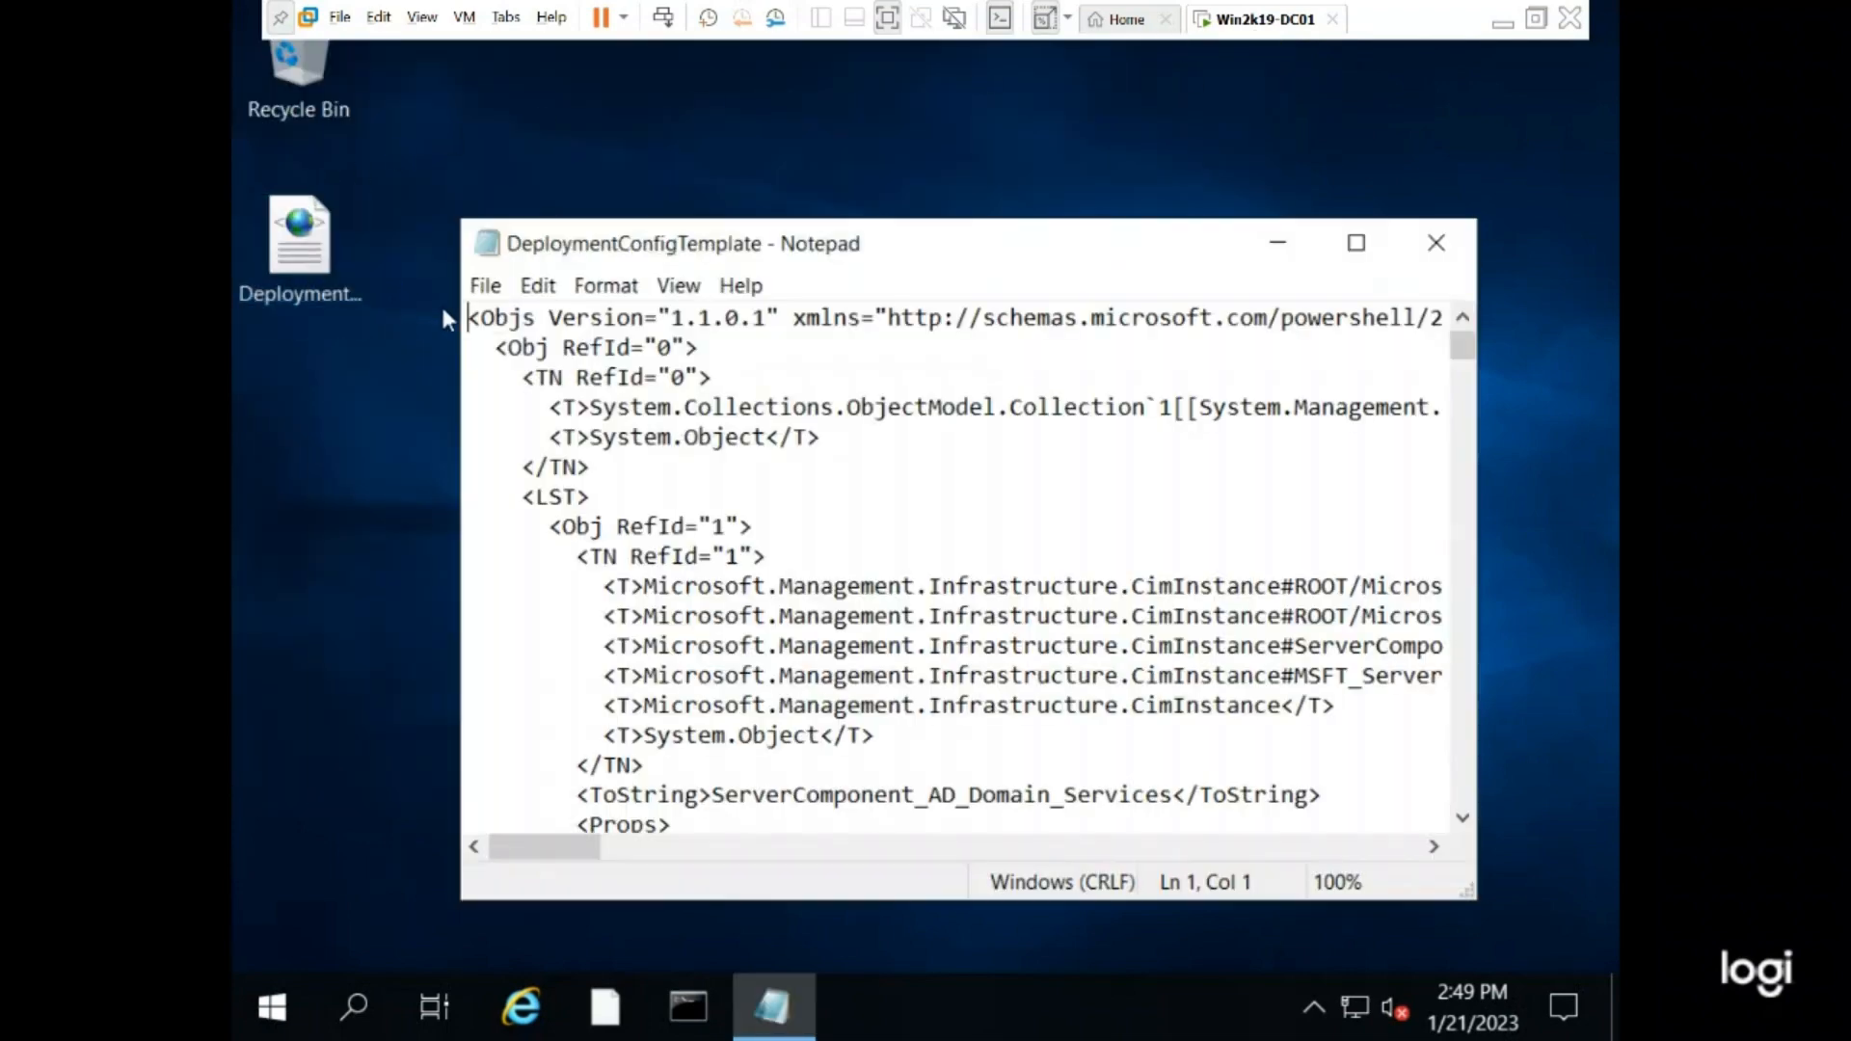
{"action": "double_click", "coordinate": [869, 251]}
{"action": "scroll", "coordinate": [870, 251], "scroll_direction": "down", "scroll_amount": 16}
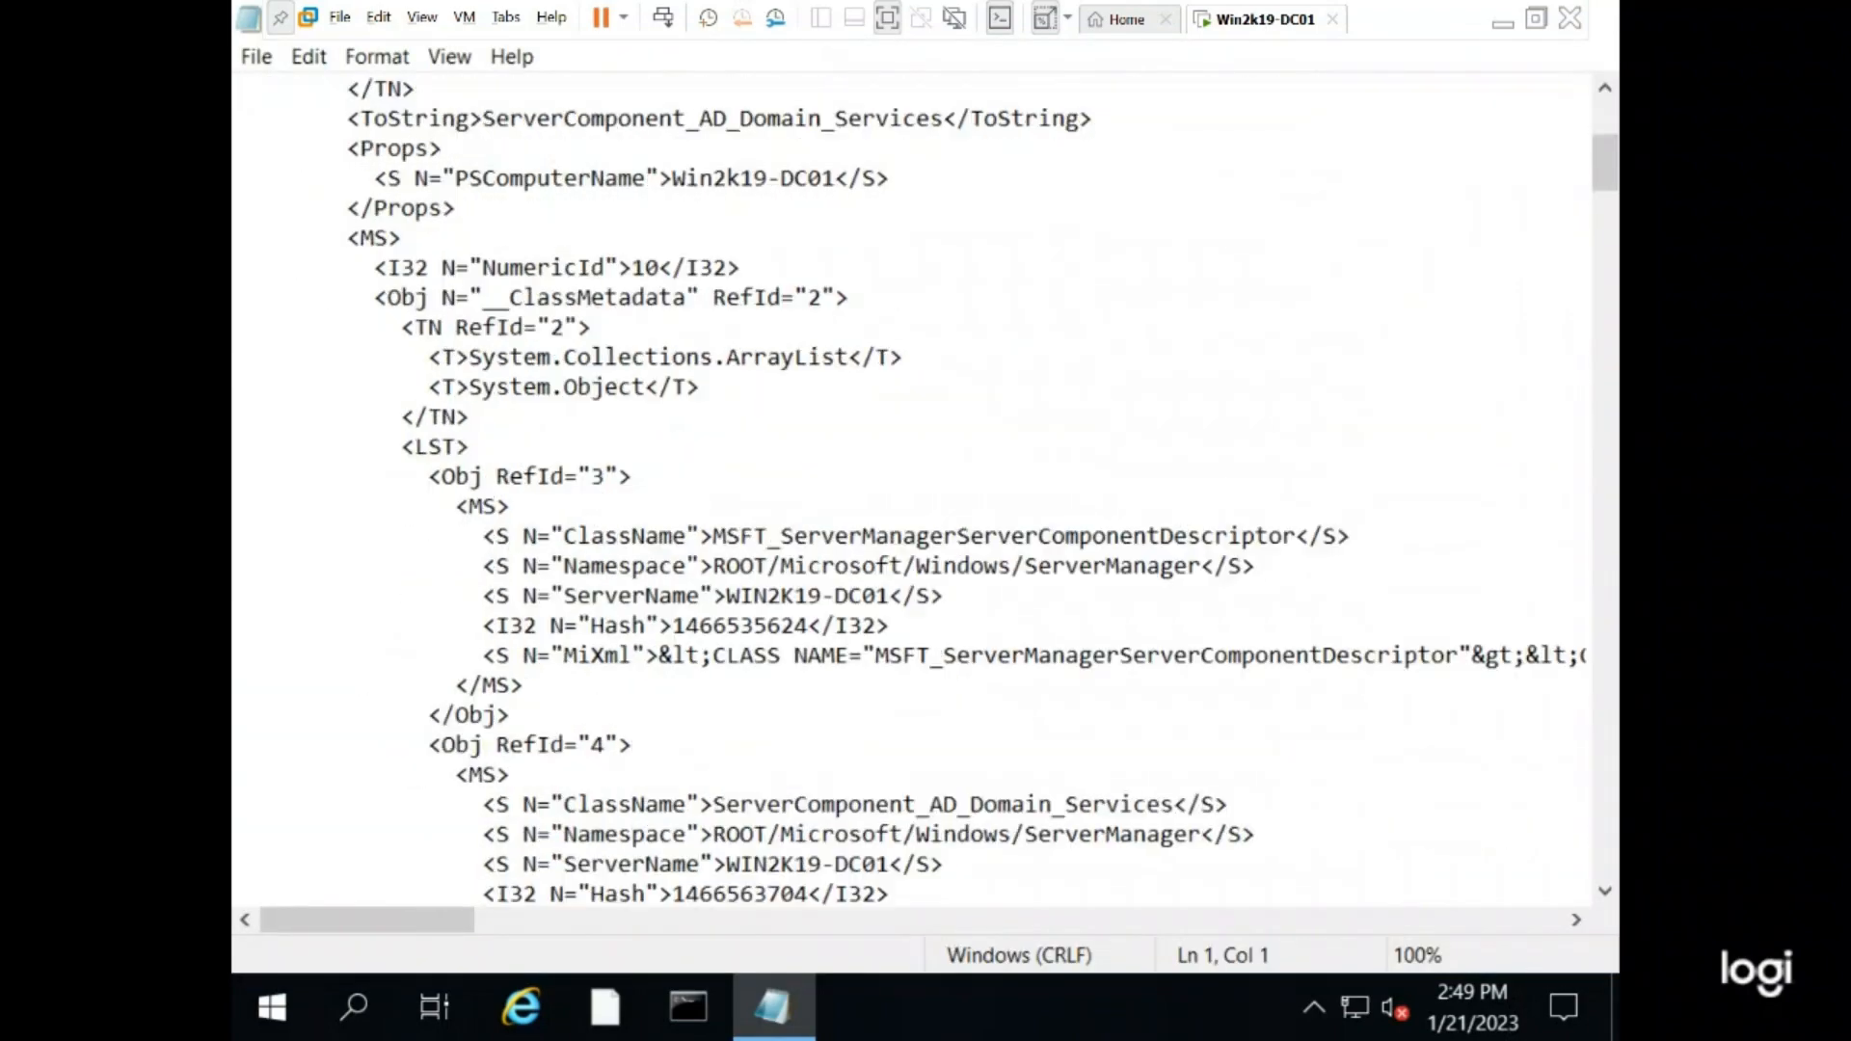
{"action": "scroll", "coordinate": [911, 486], "scroll_direction": "down", "scroll_amount": 20}
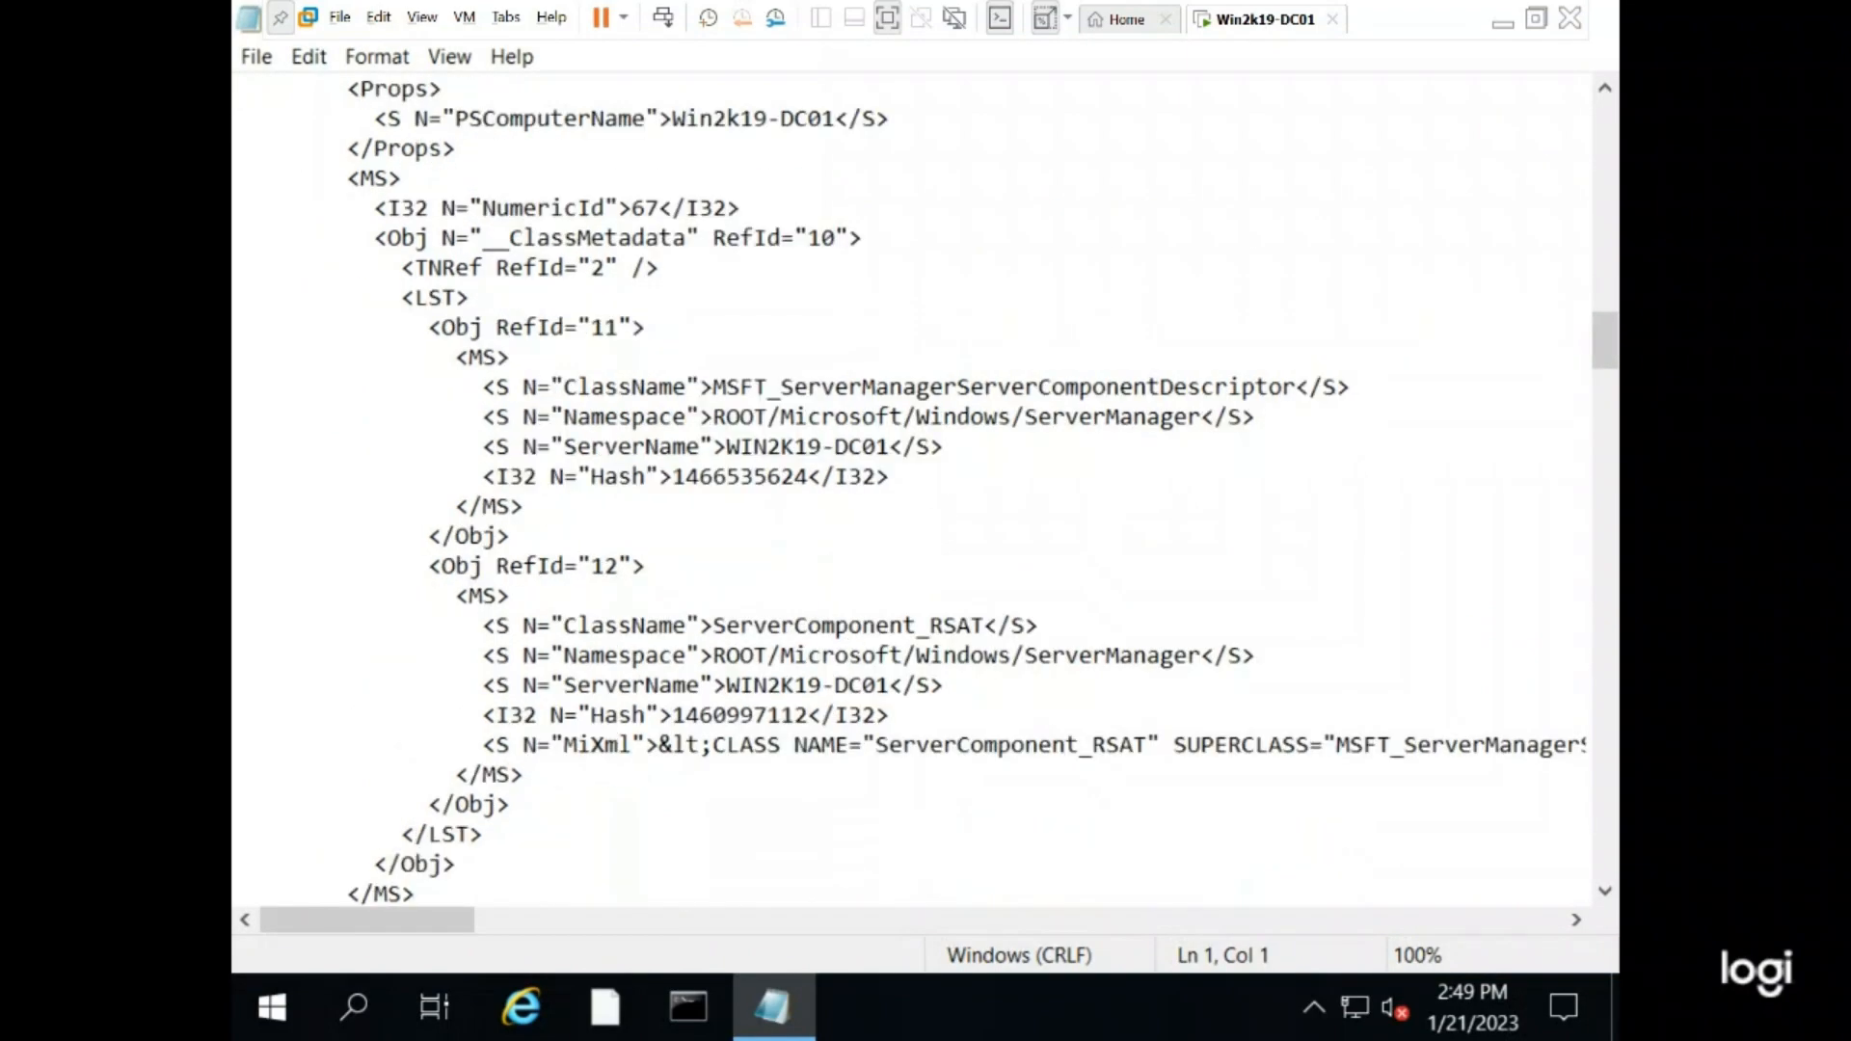
{"action": "scroll", "coordinate": [911, 486], "scroll_direction": "down", "scroll_amount": 10}
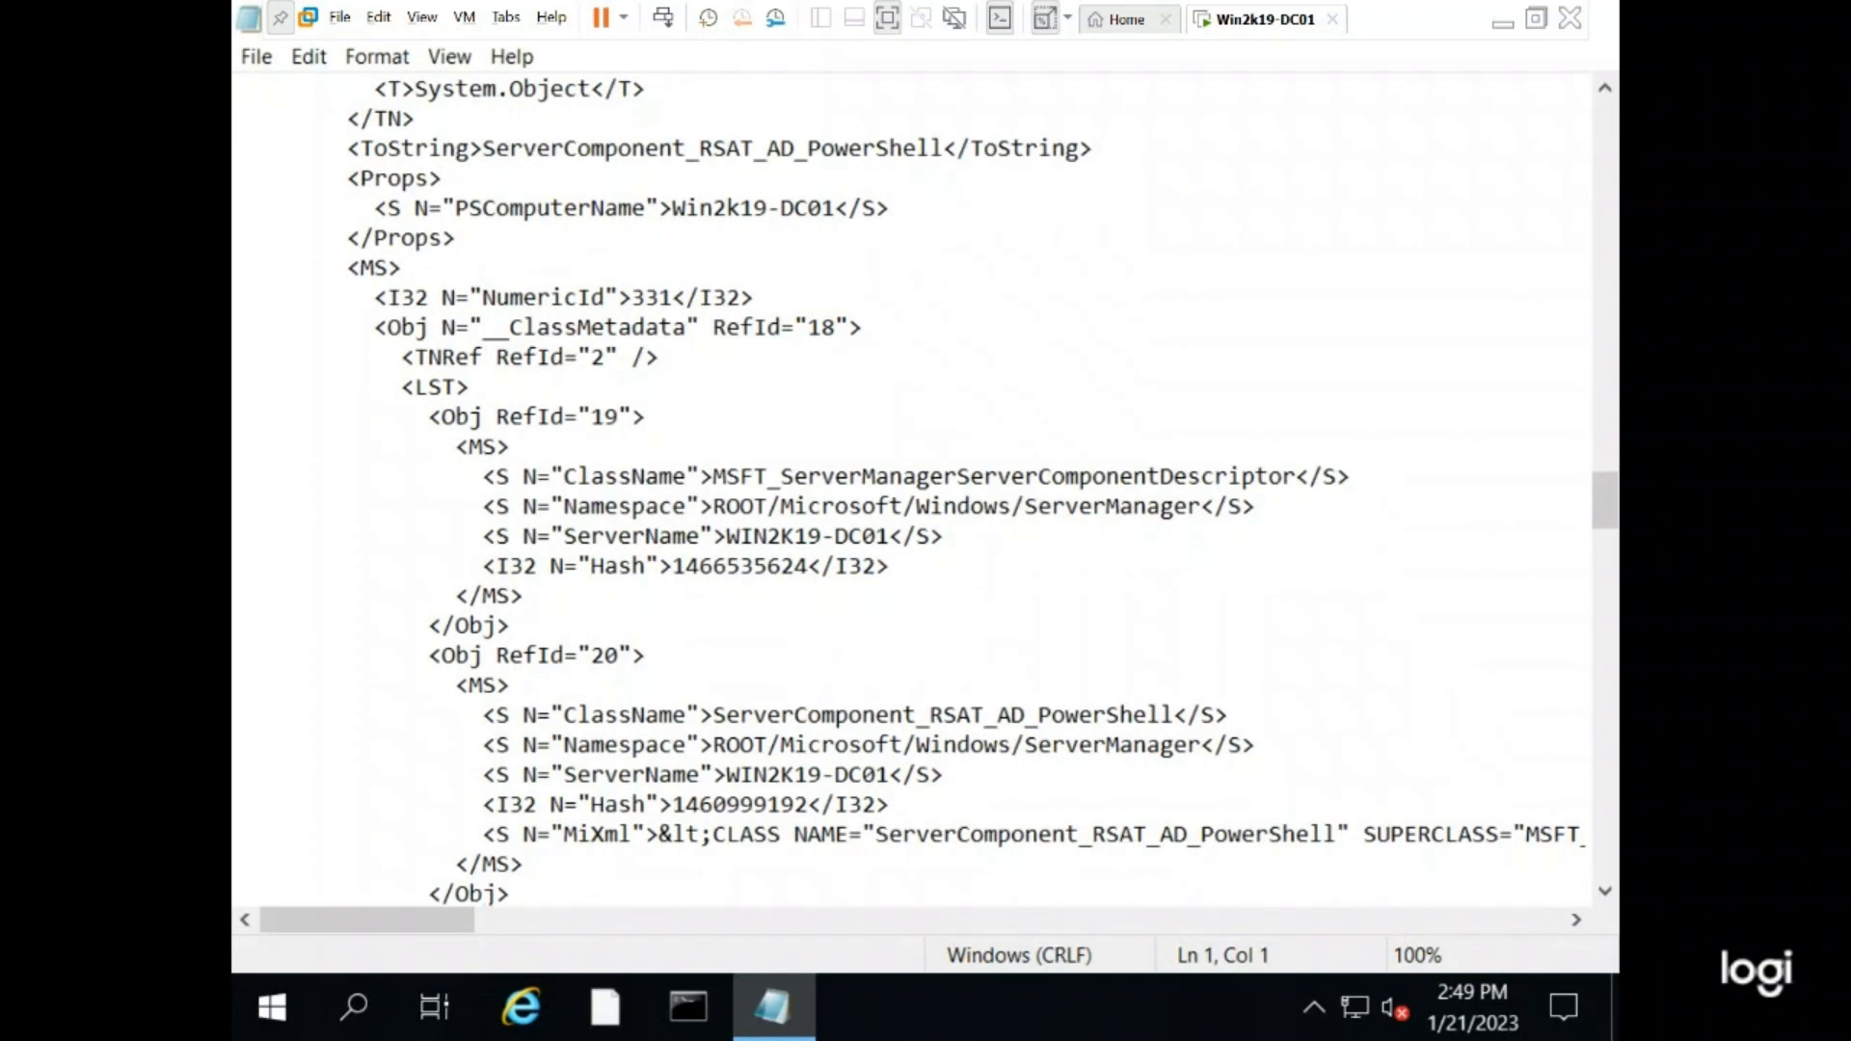
{"action": "left_click", "coordinate": [1569, 17]}
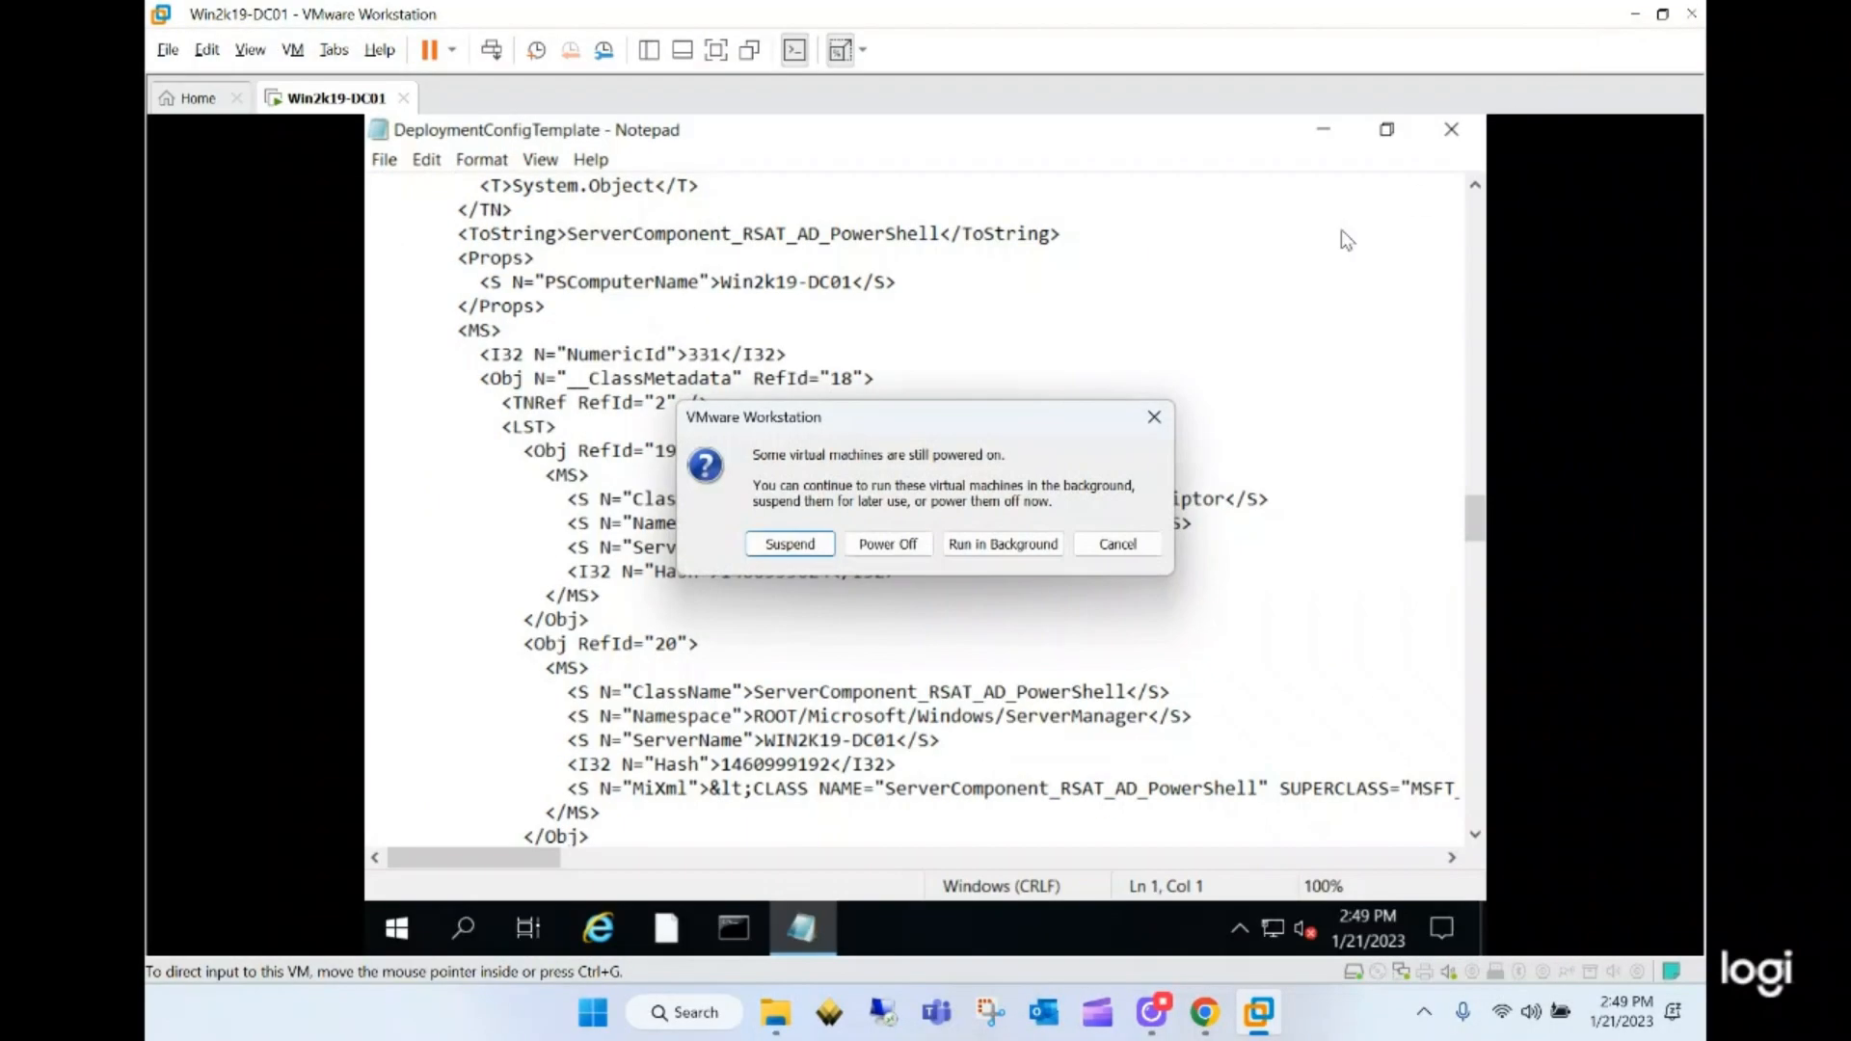
{"action": "left_click", "coordinate": [1154, 416]}
{"action": "left_click", "coordinate": [1451, 129]}
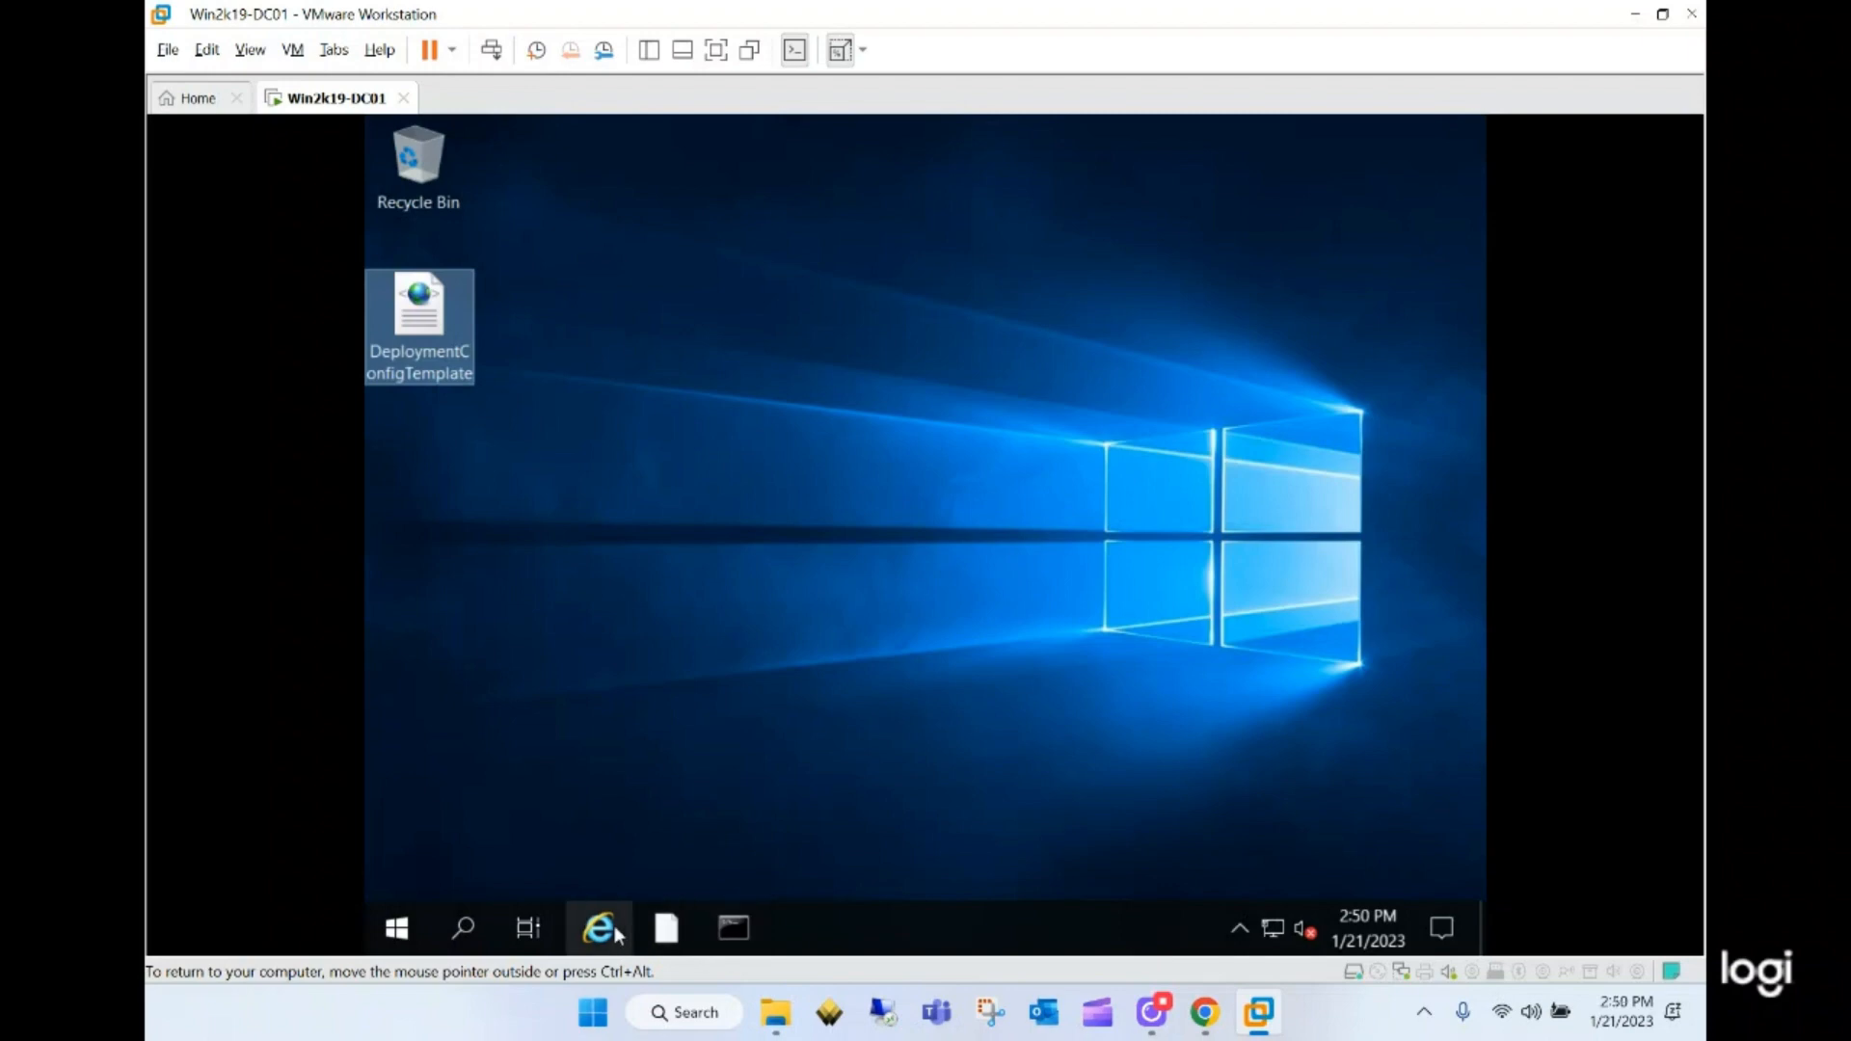
- Reopen Server Manager in the virtual machine and dismiss its Windows Admin Center message
{"action": "left_click", "coordinate": [397, 927]}
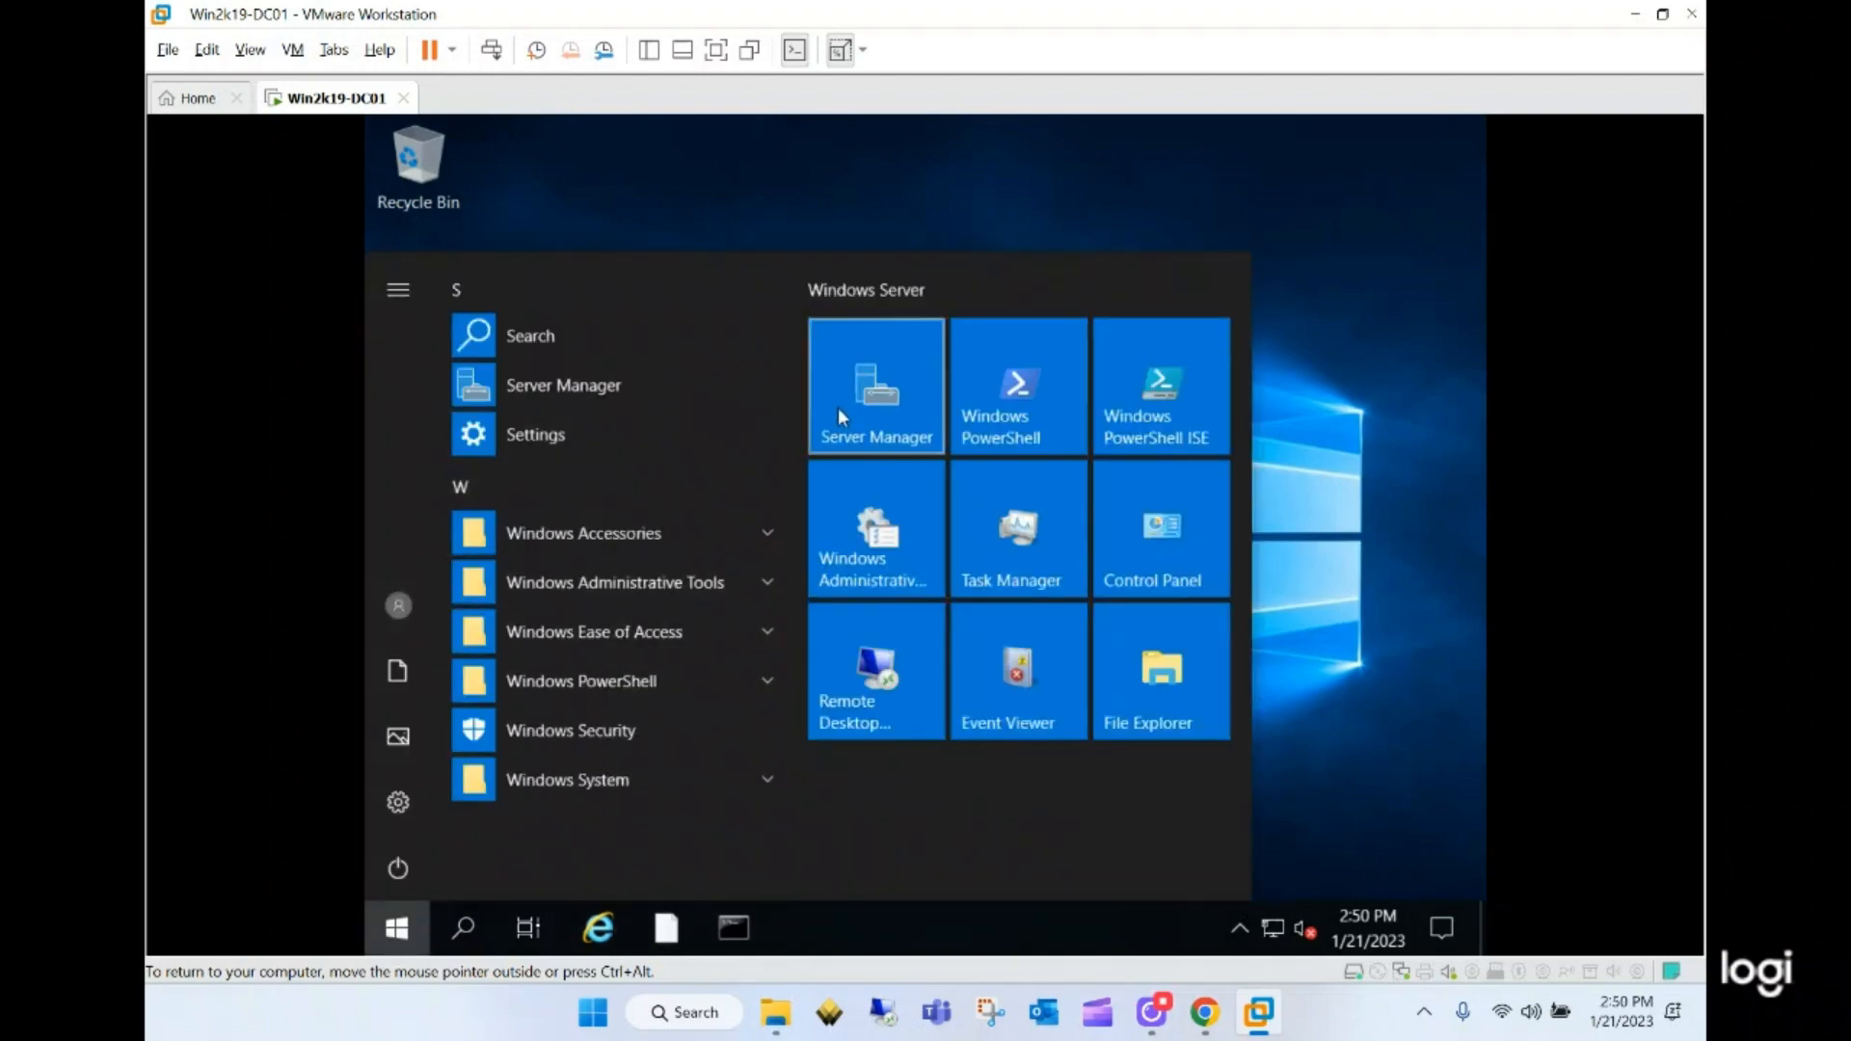
{"action": "left_click", "coordinate": [837, 407]}
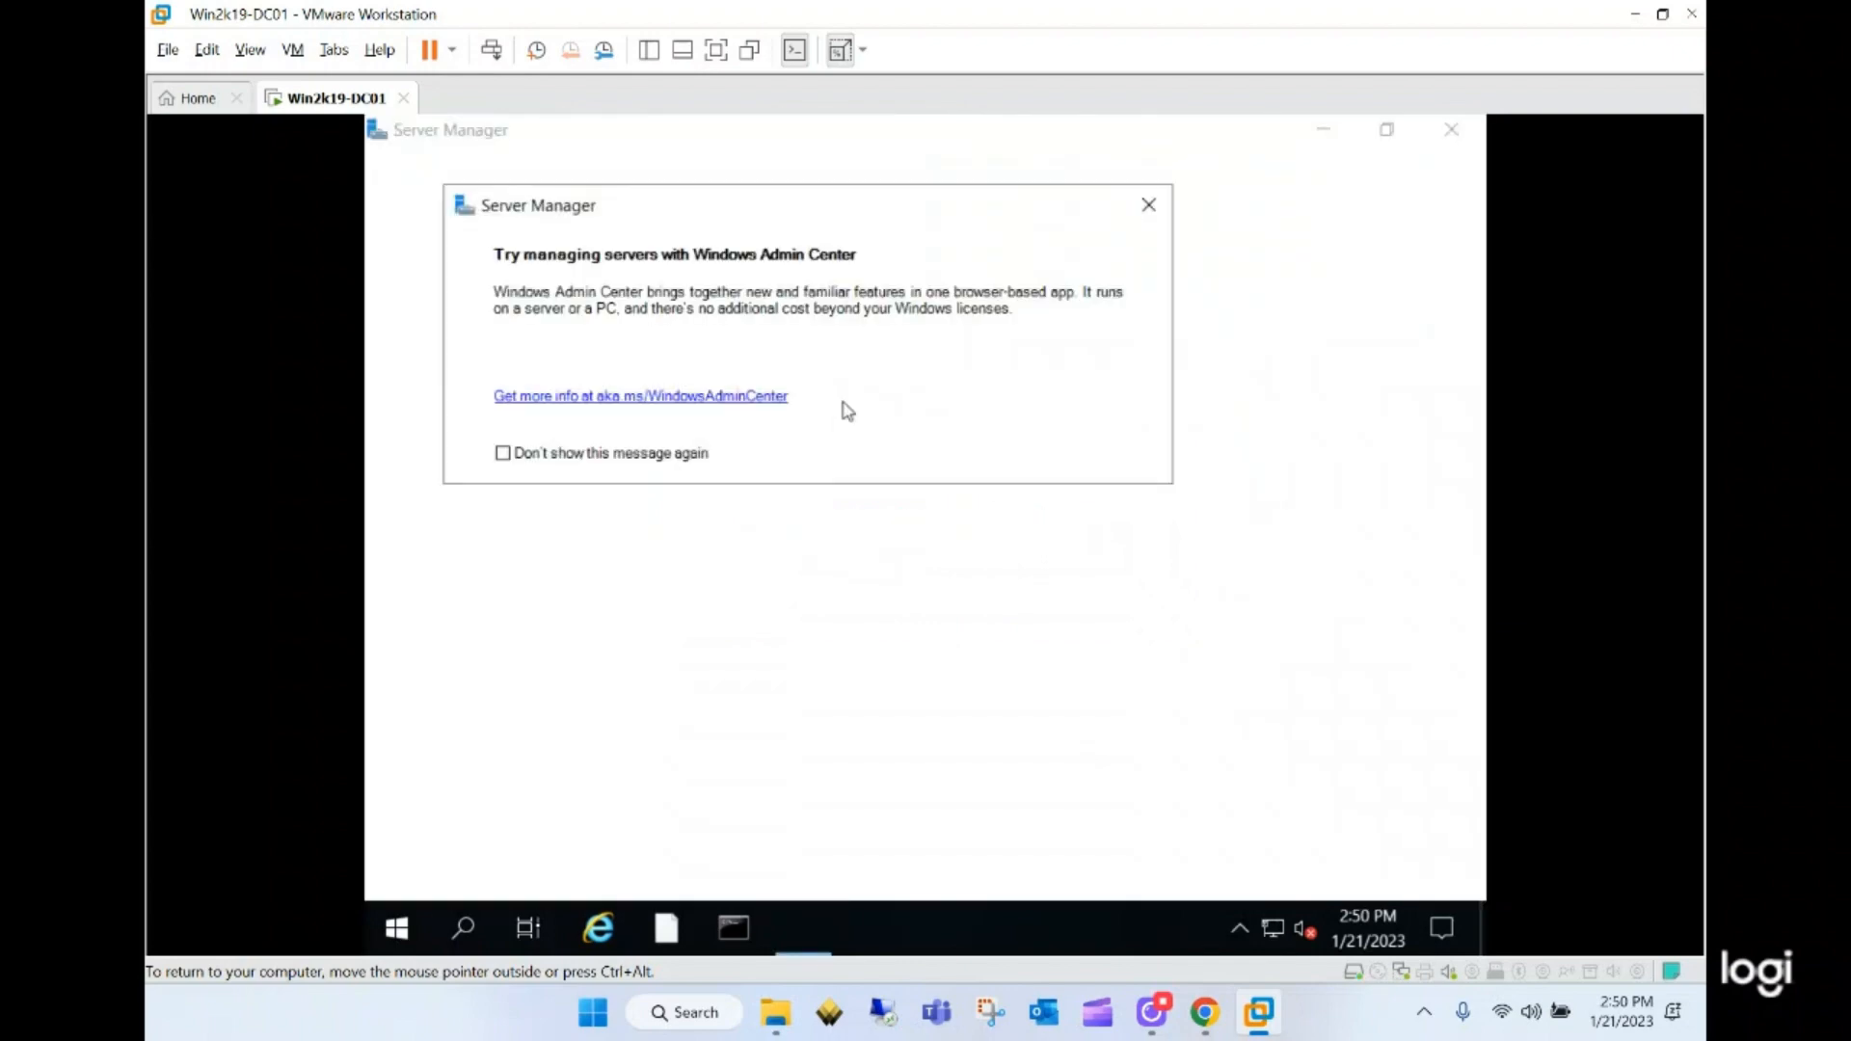
{"action": "left_click", "coordinate": [1148, 205]}
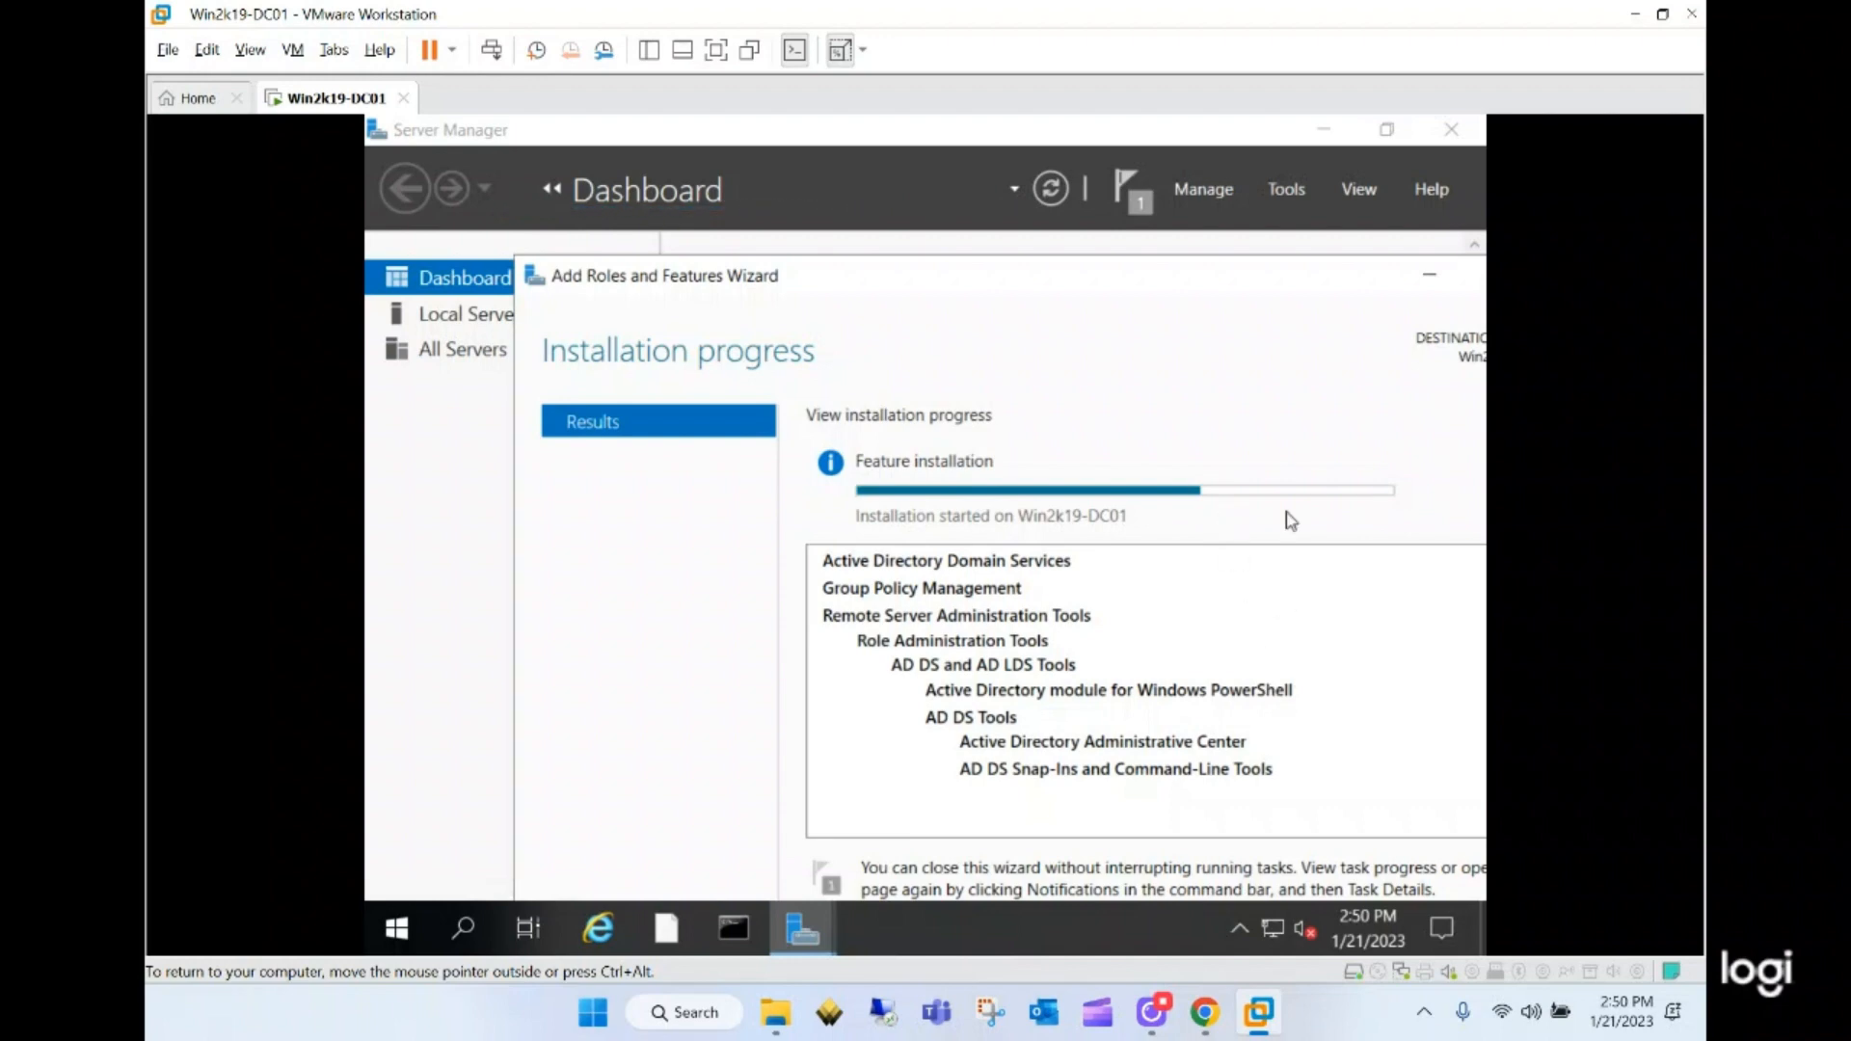
{"action": "left_click", "coordinate": [715, 50]}
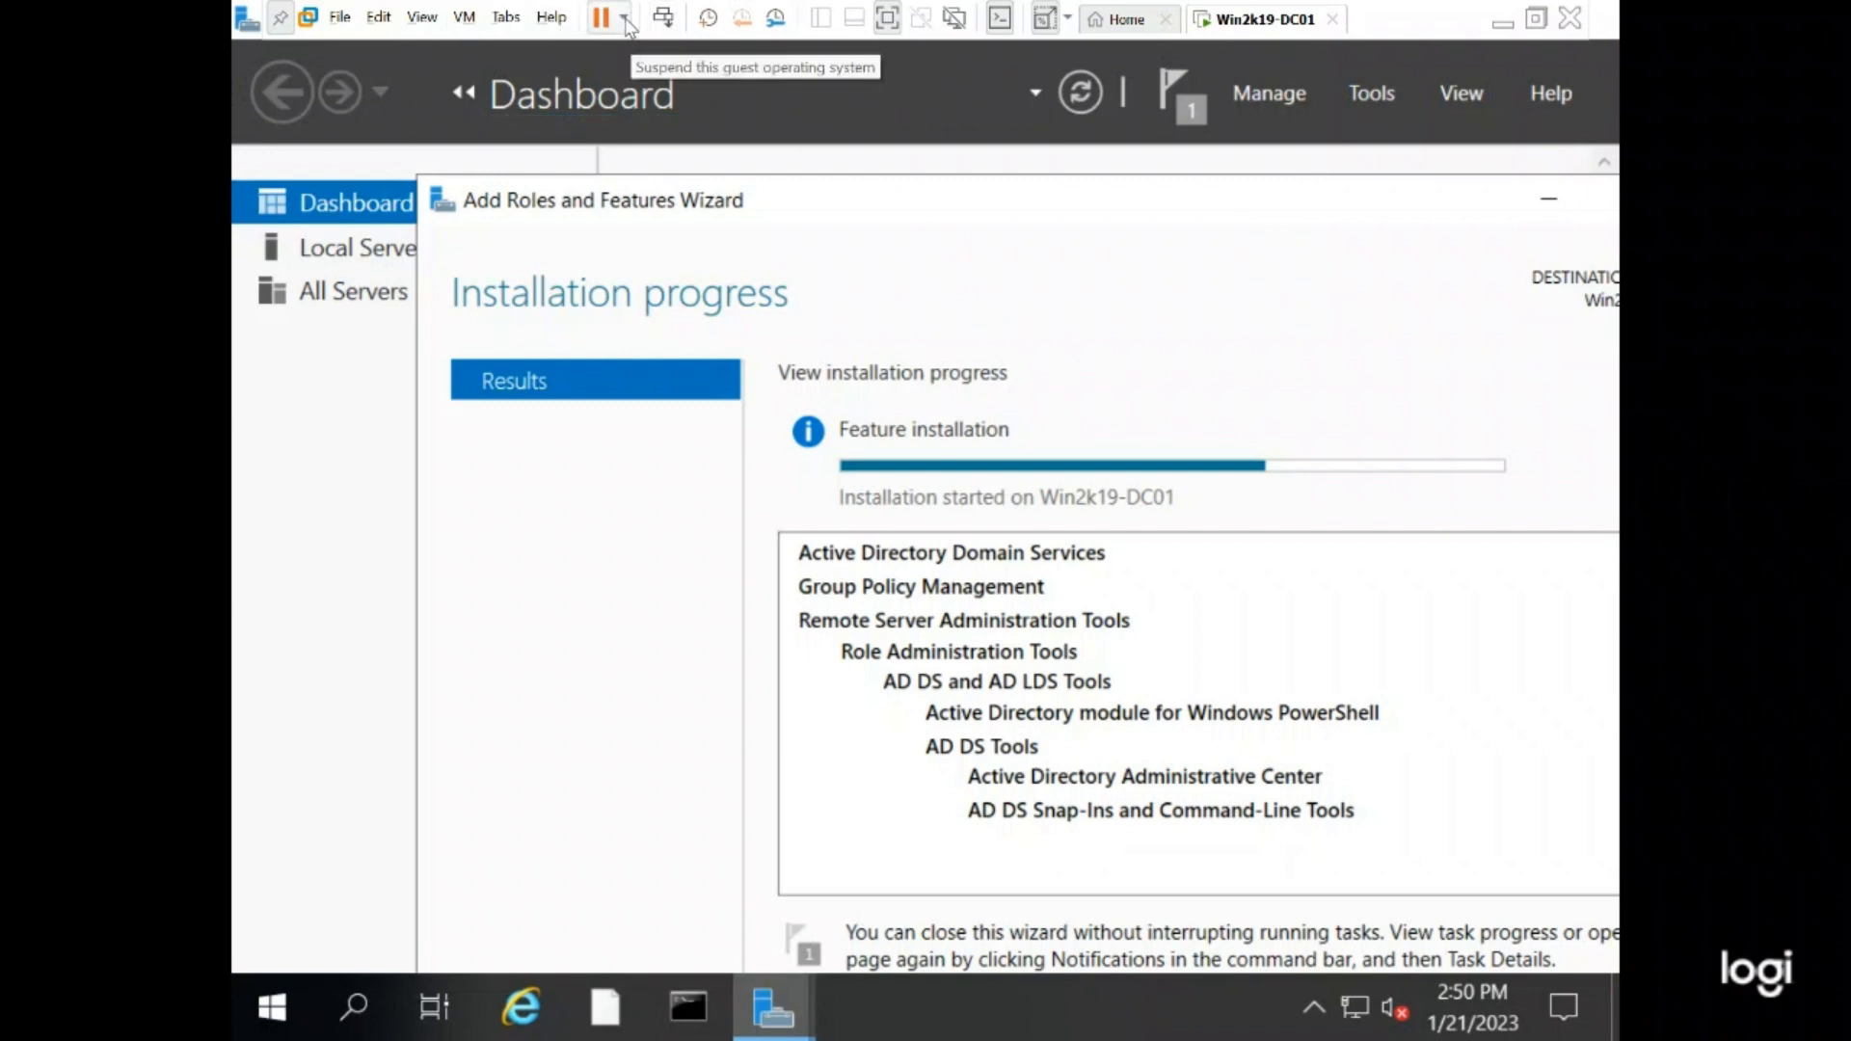
{"action": "left_click", "coordinate": [422, 18]}
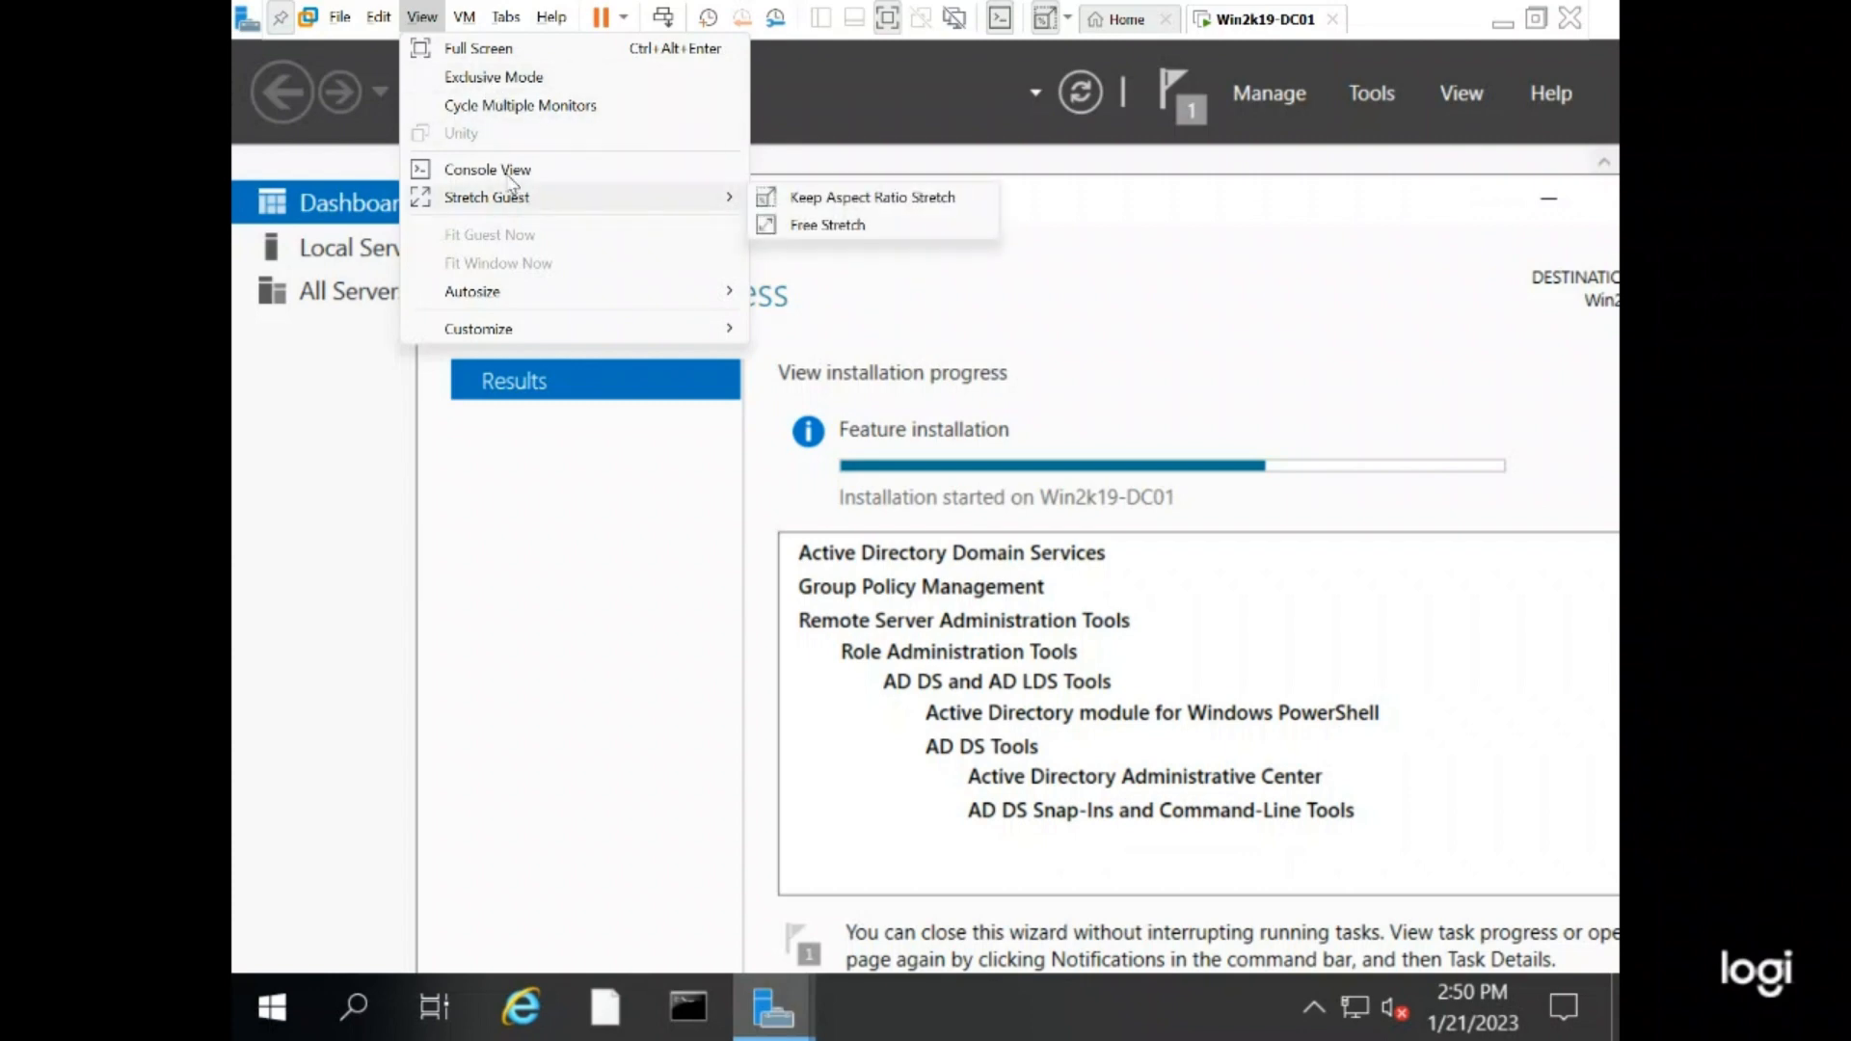
{"action": "left_click", "coordinate": [482, 49]}
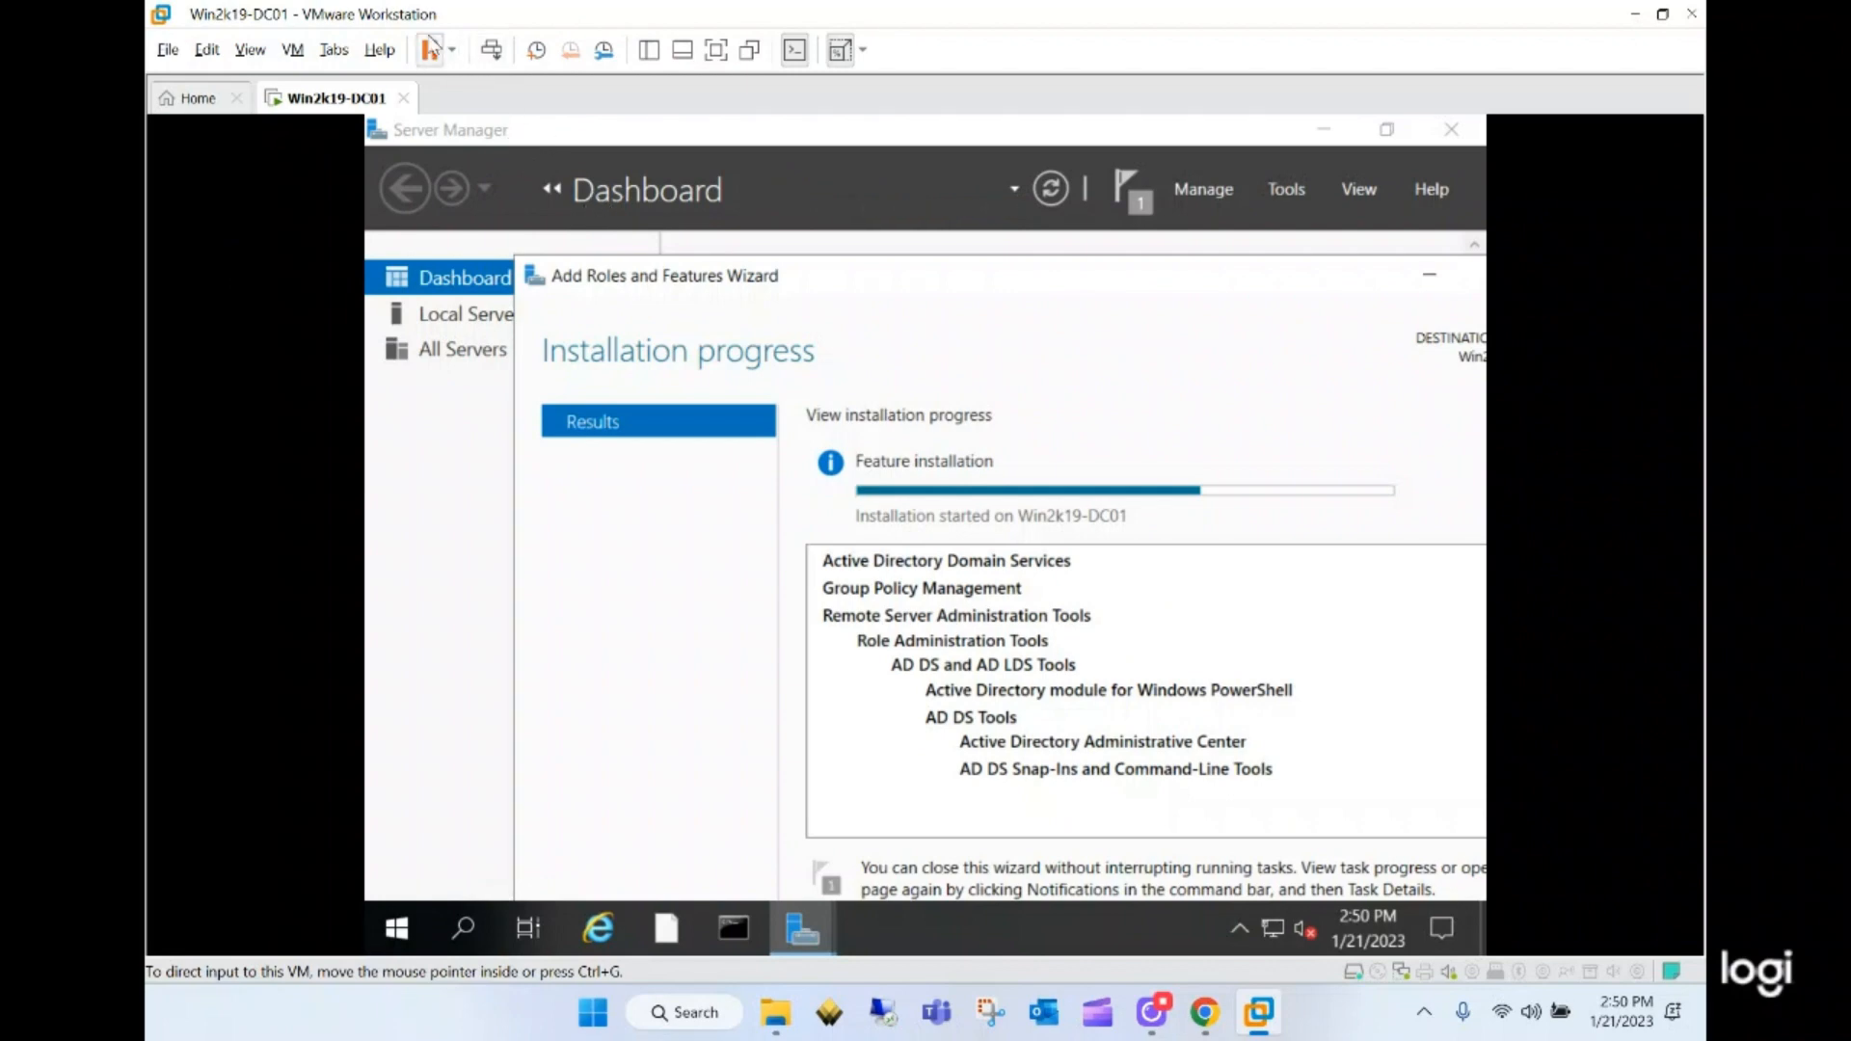
- Toggle the Keep Aspect Ratio Stretch option for the guest display
{"action": "left_click", "coordinate": [251, 52]}
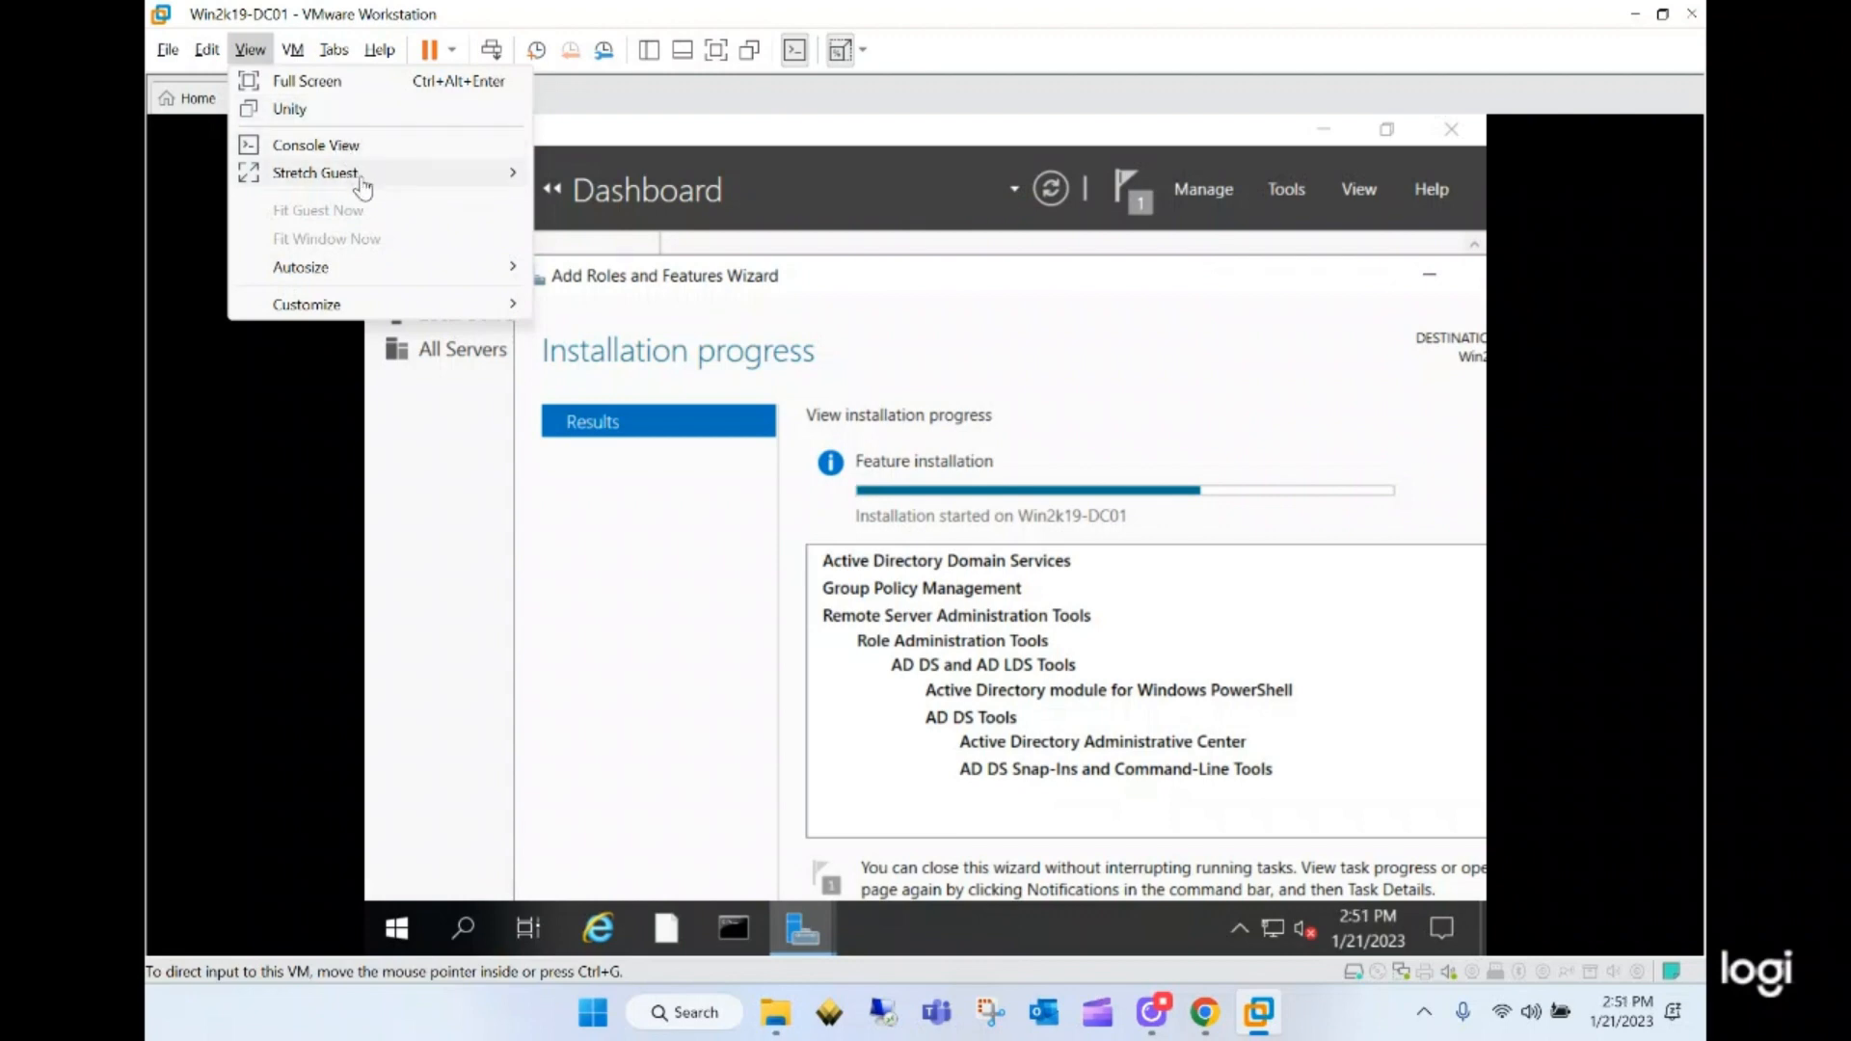
{"action": "mouse_move", "coordinate": [365, 183]}
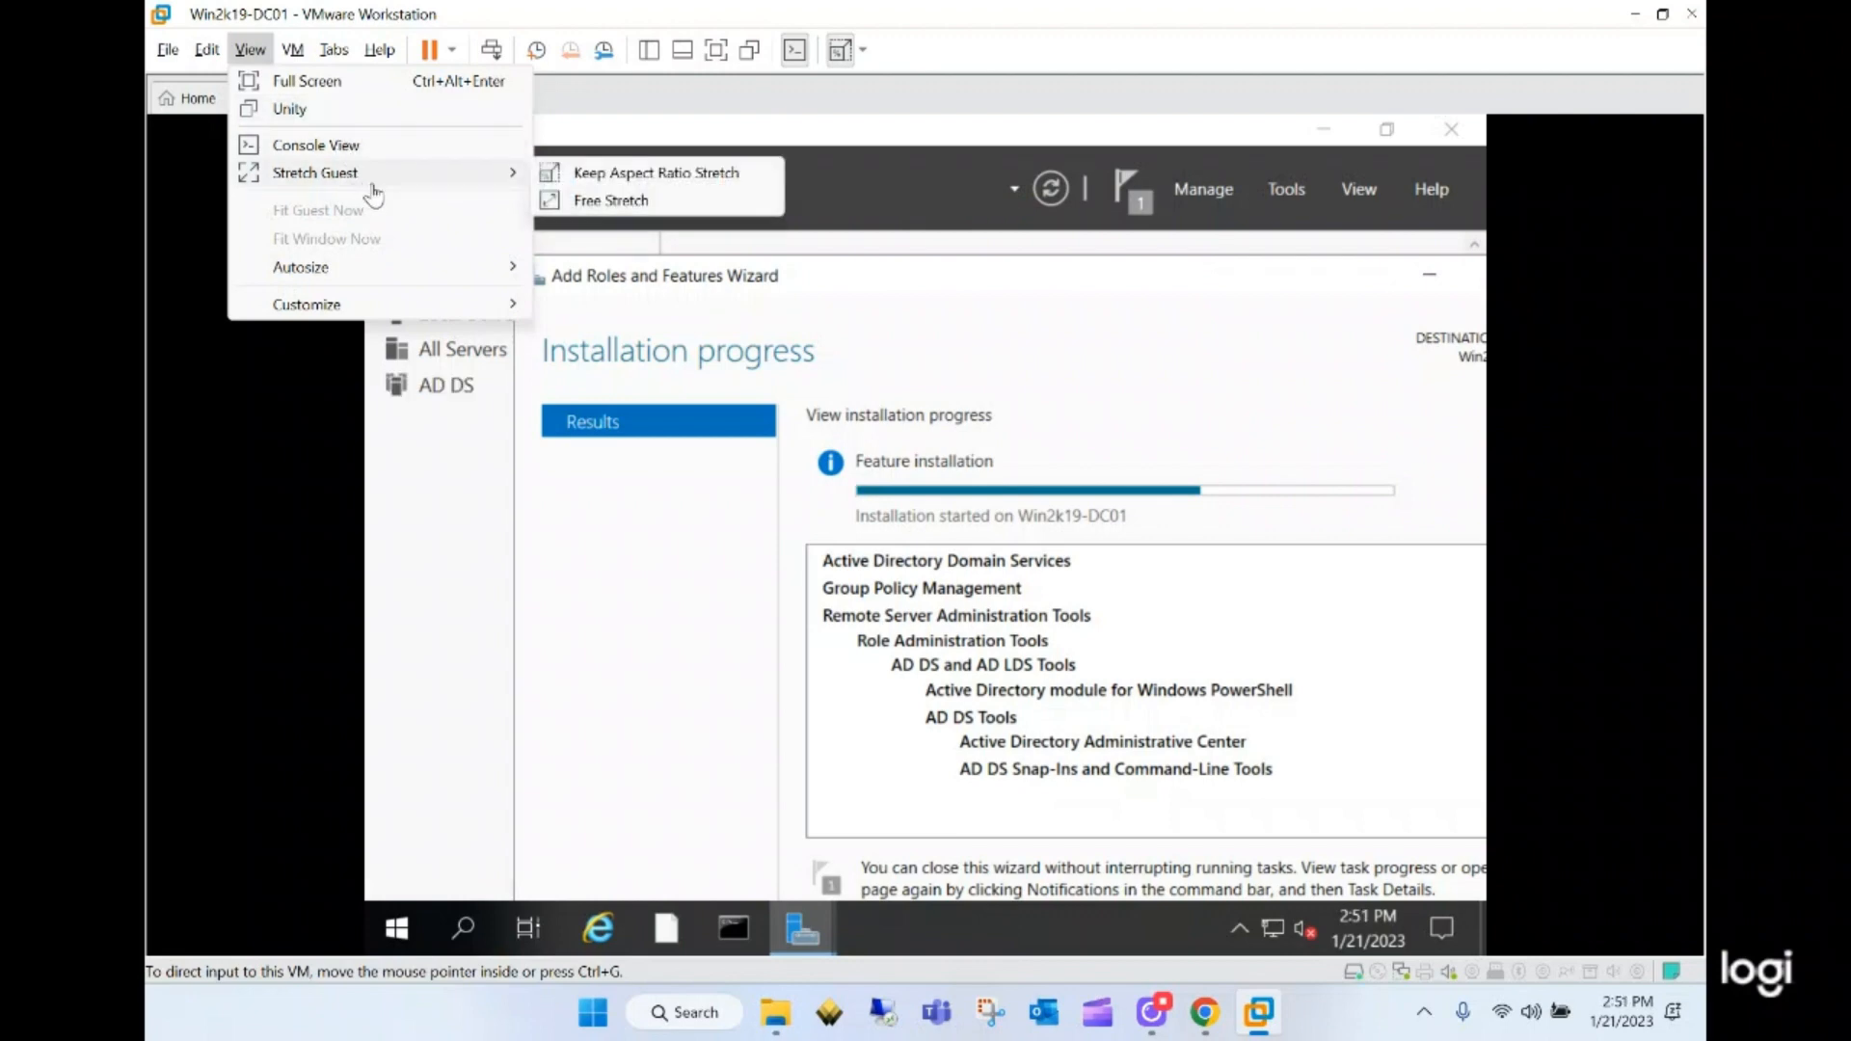
{"action": "left_click", "coordinate": [624, 175]}
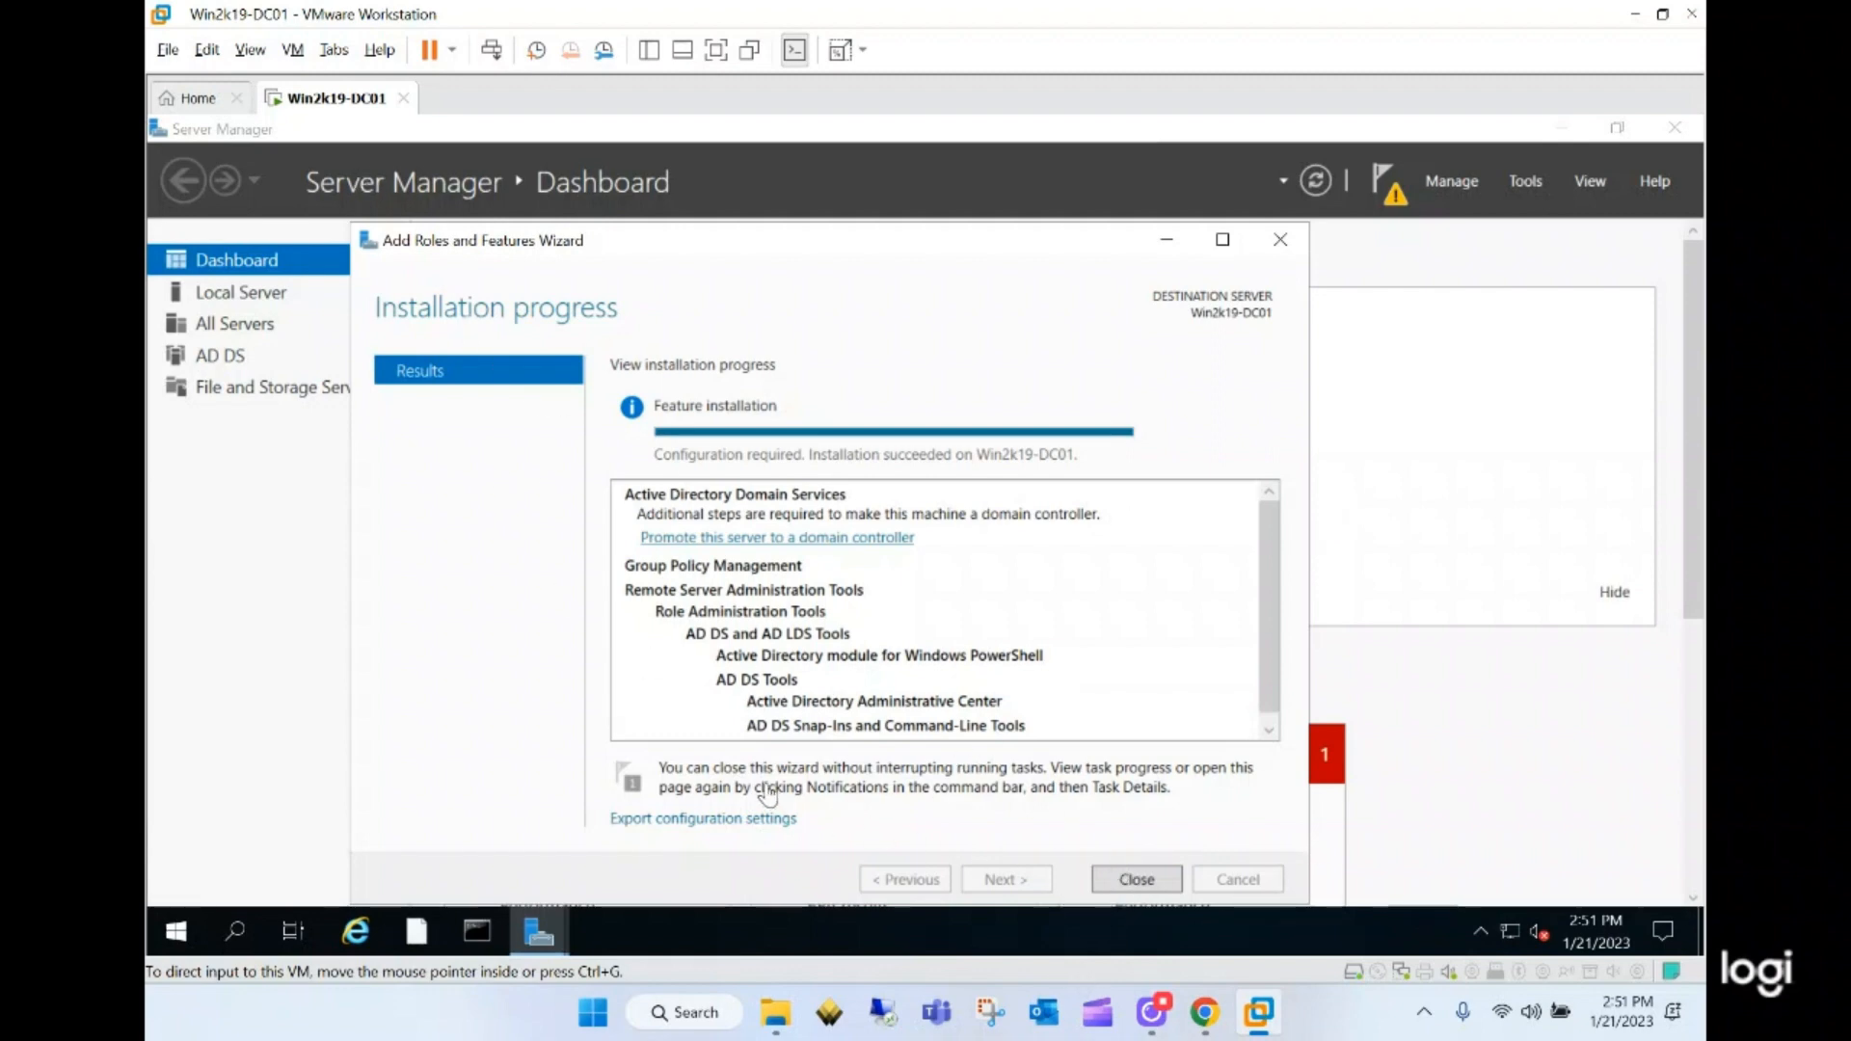
- Close the Add Roles and Features Wizard and start promoting this server to a domain controller from the post-deployment notification
{"action": "left_click", "coordinate": [1142, 885]}
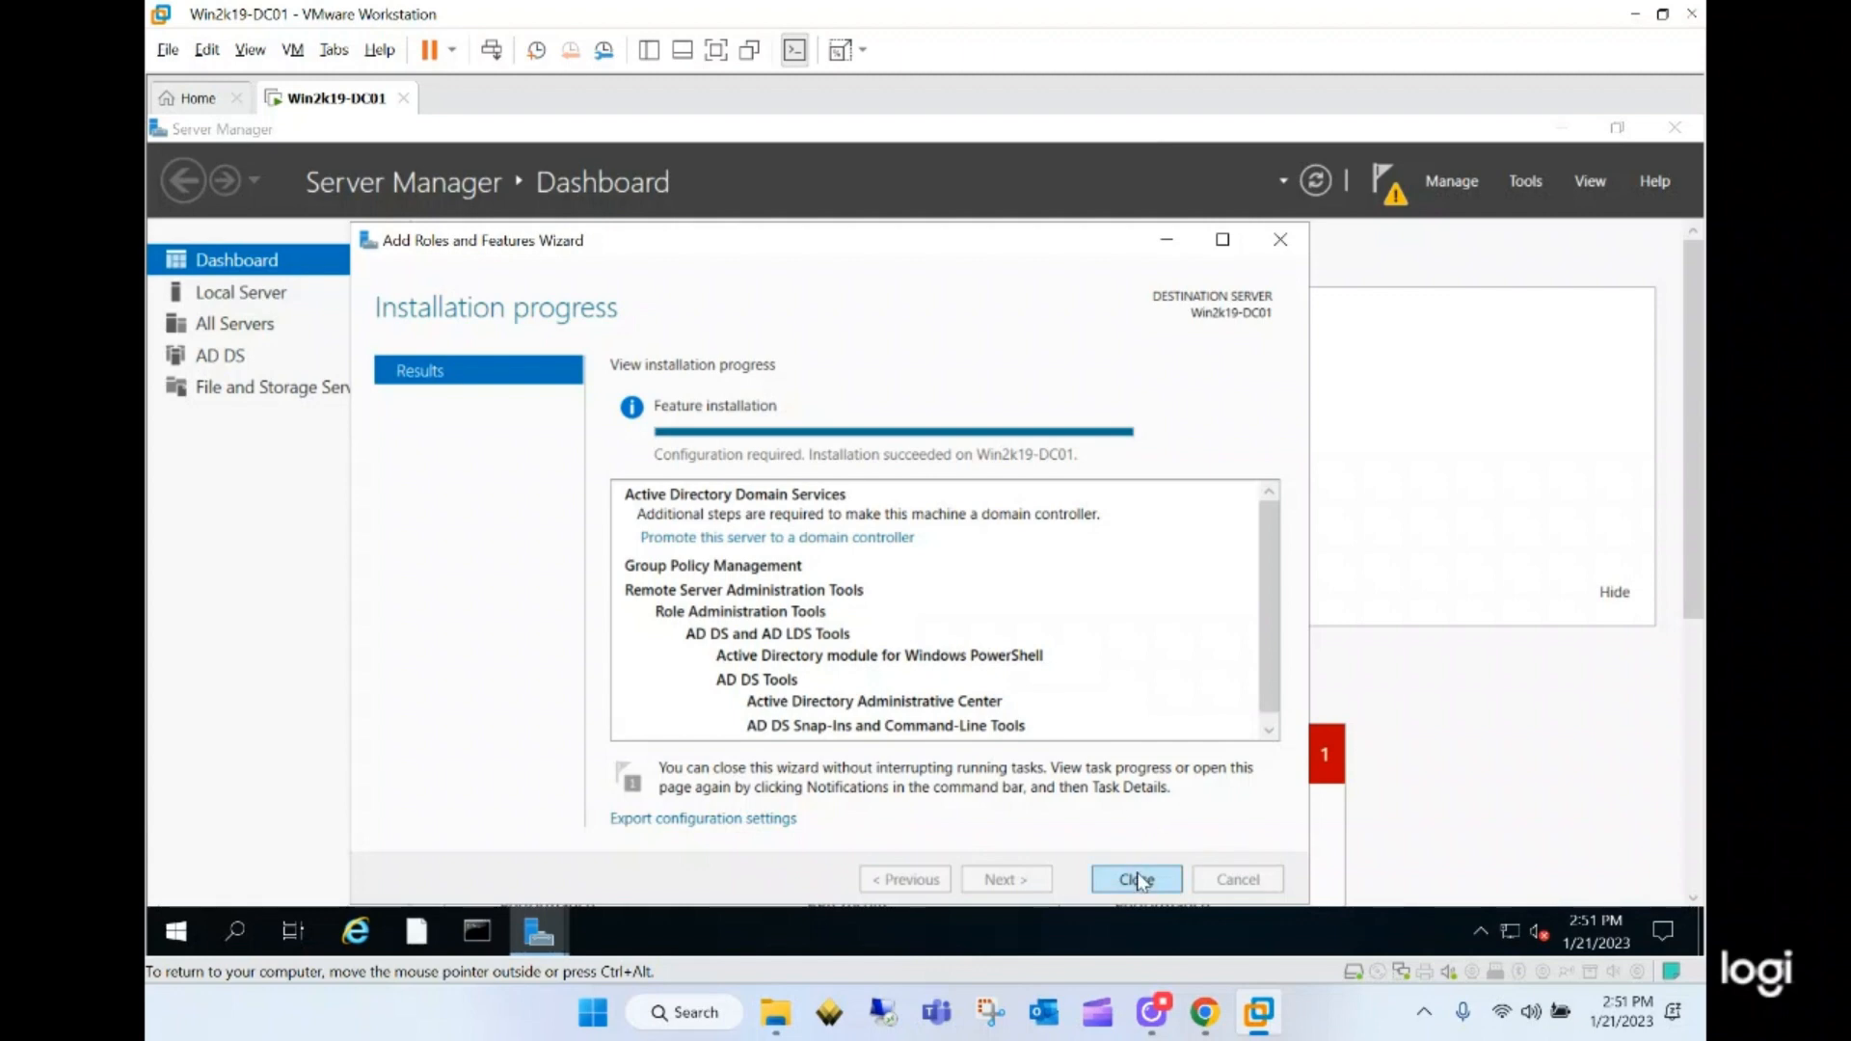
{"action": "left_click", "coordinate": [1136, 879]}
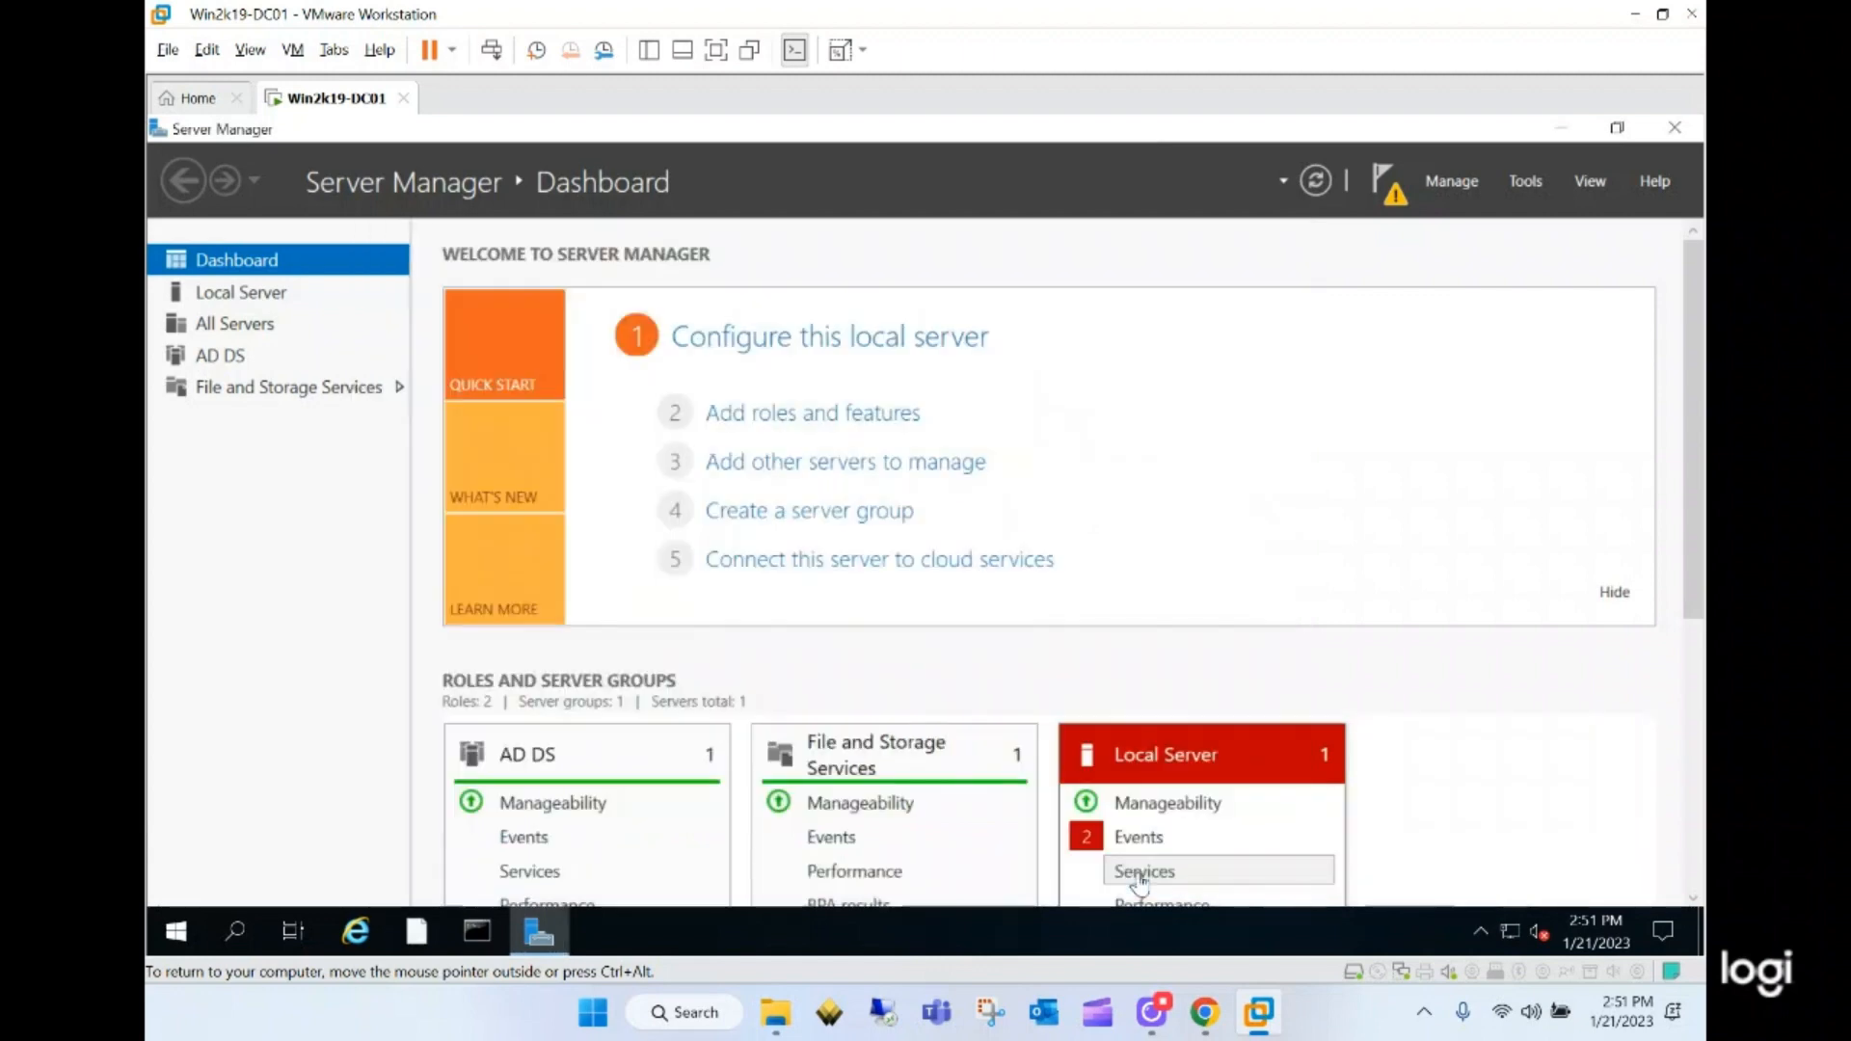
{"action": "left_click", "coordinate": [1380, 188]}
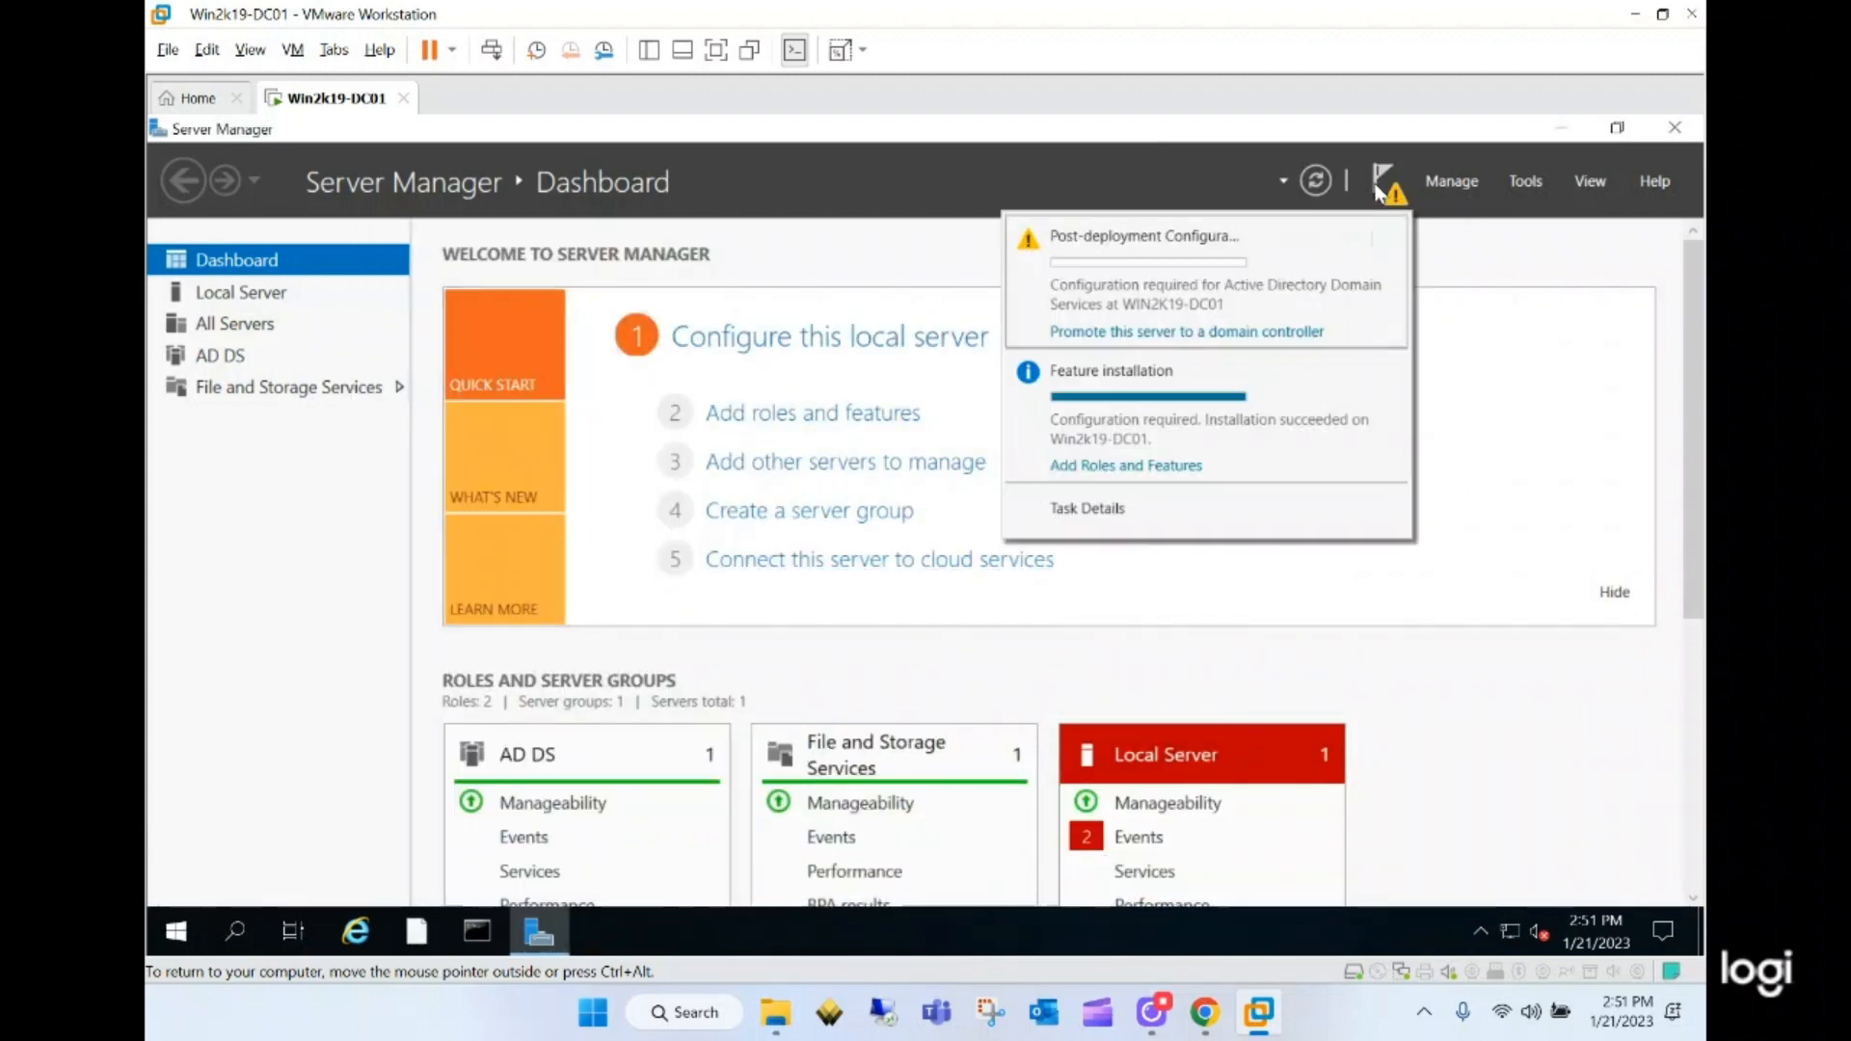
{"action": "left_click", "coordinate": [1115, 333]}
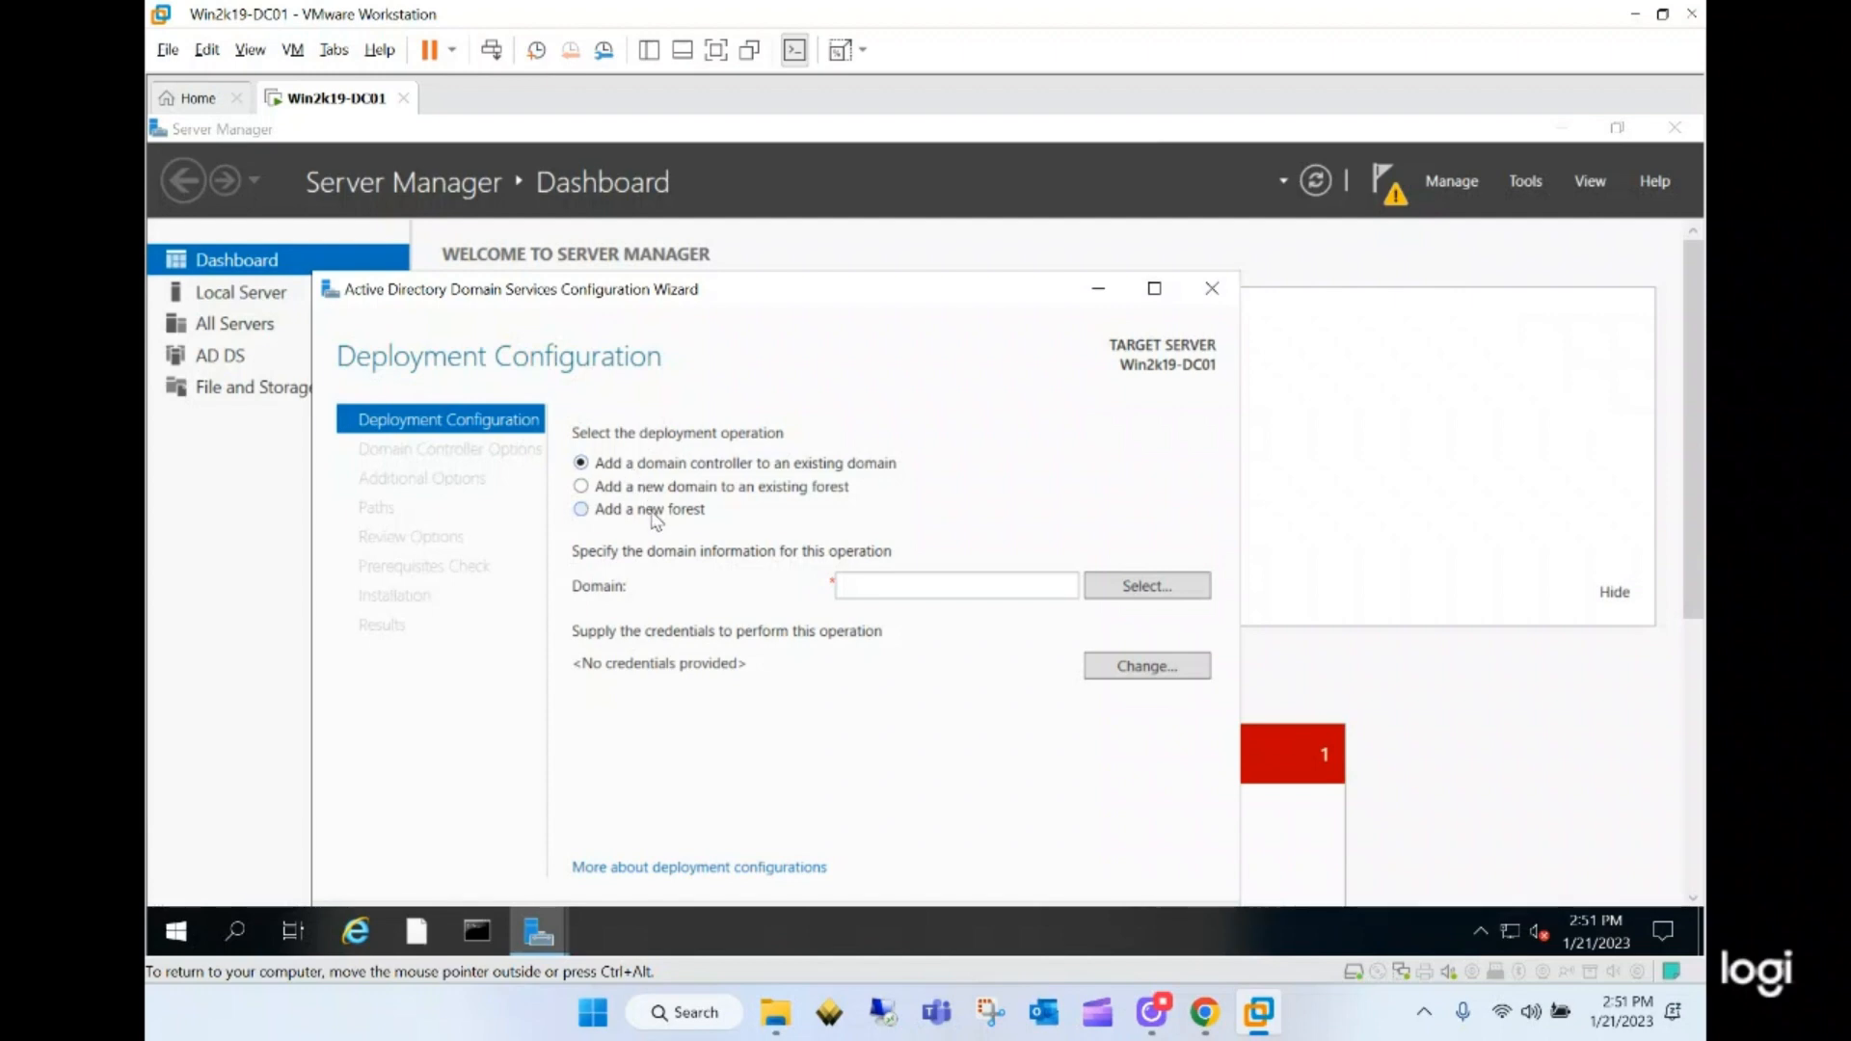
- Choose to add a new forest as the deployment operation and move the configuration wizard fully into view
{"action": "left_click", "coordinate": [652, 516]}
{"action": "left_click", "coordinate": [838, 586]}
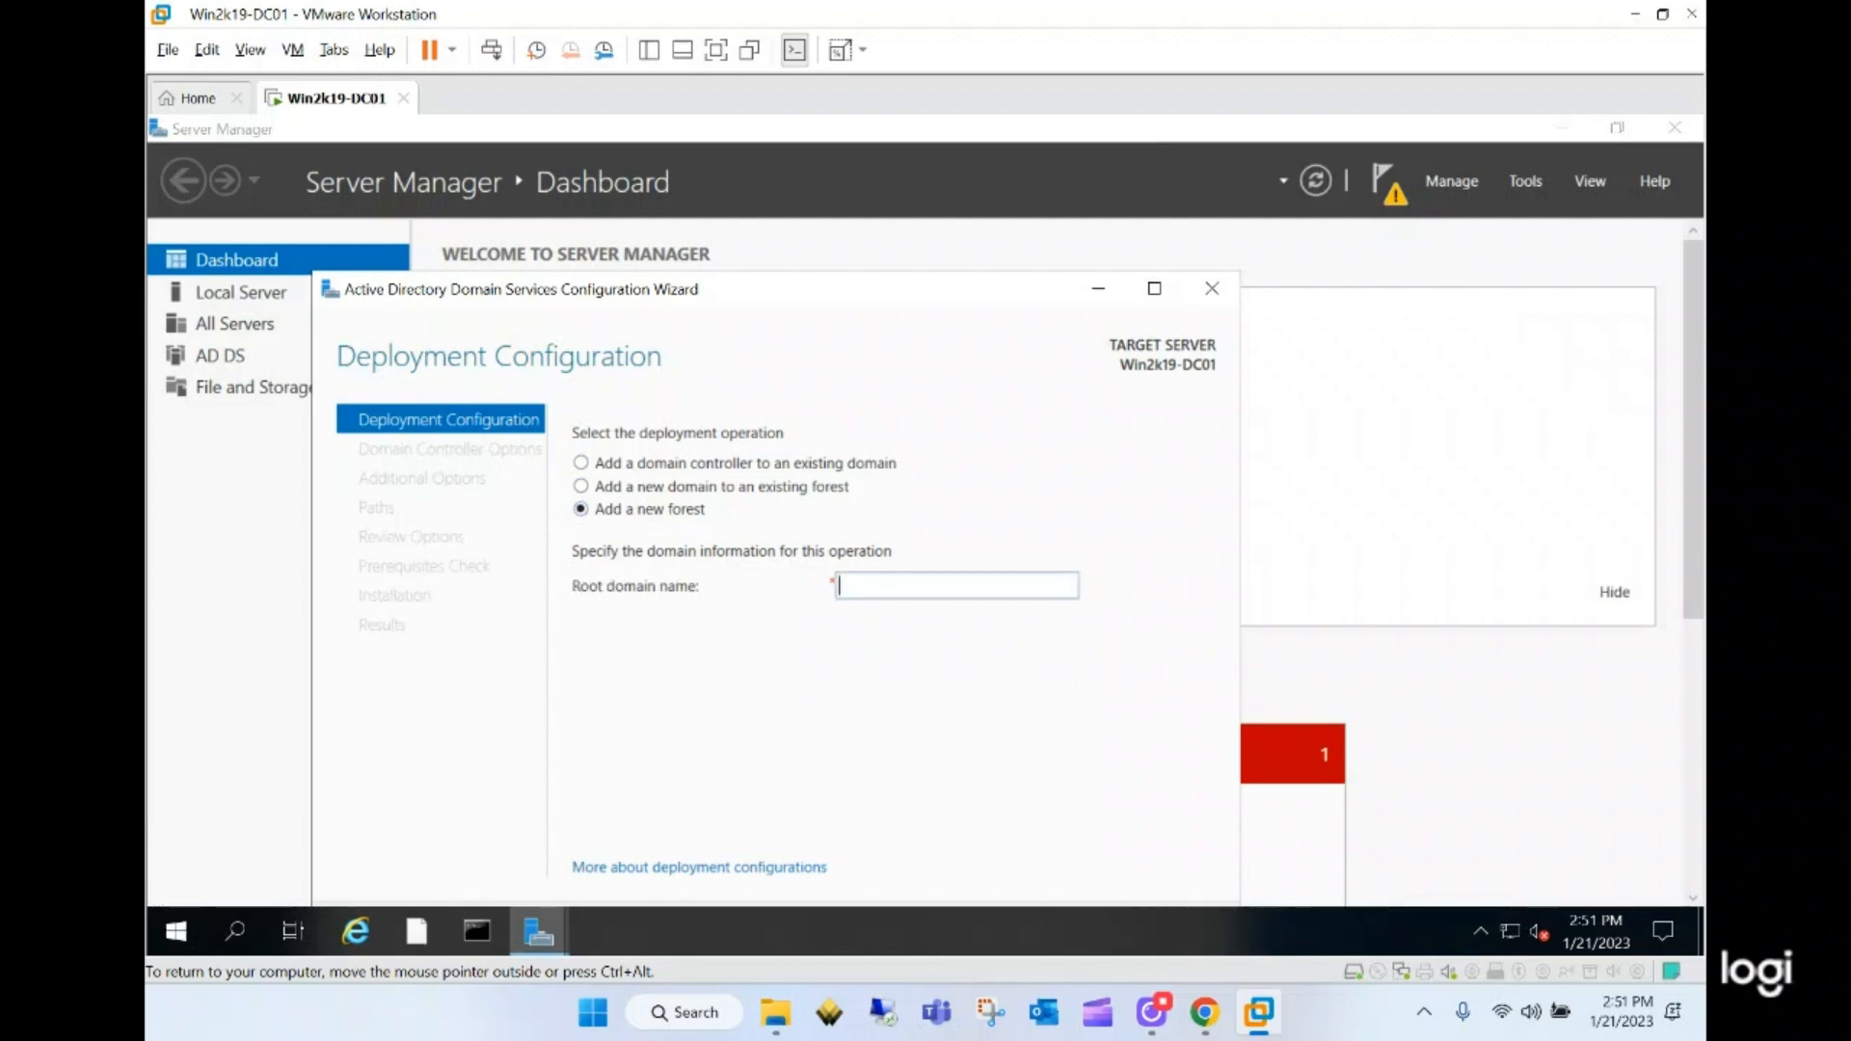
{"action": "left_click_drag", "start_coordinate": [818, 291], "coordinate": [886, 206]}
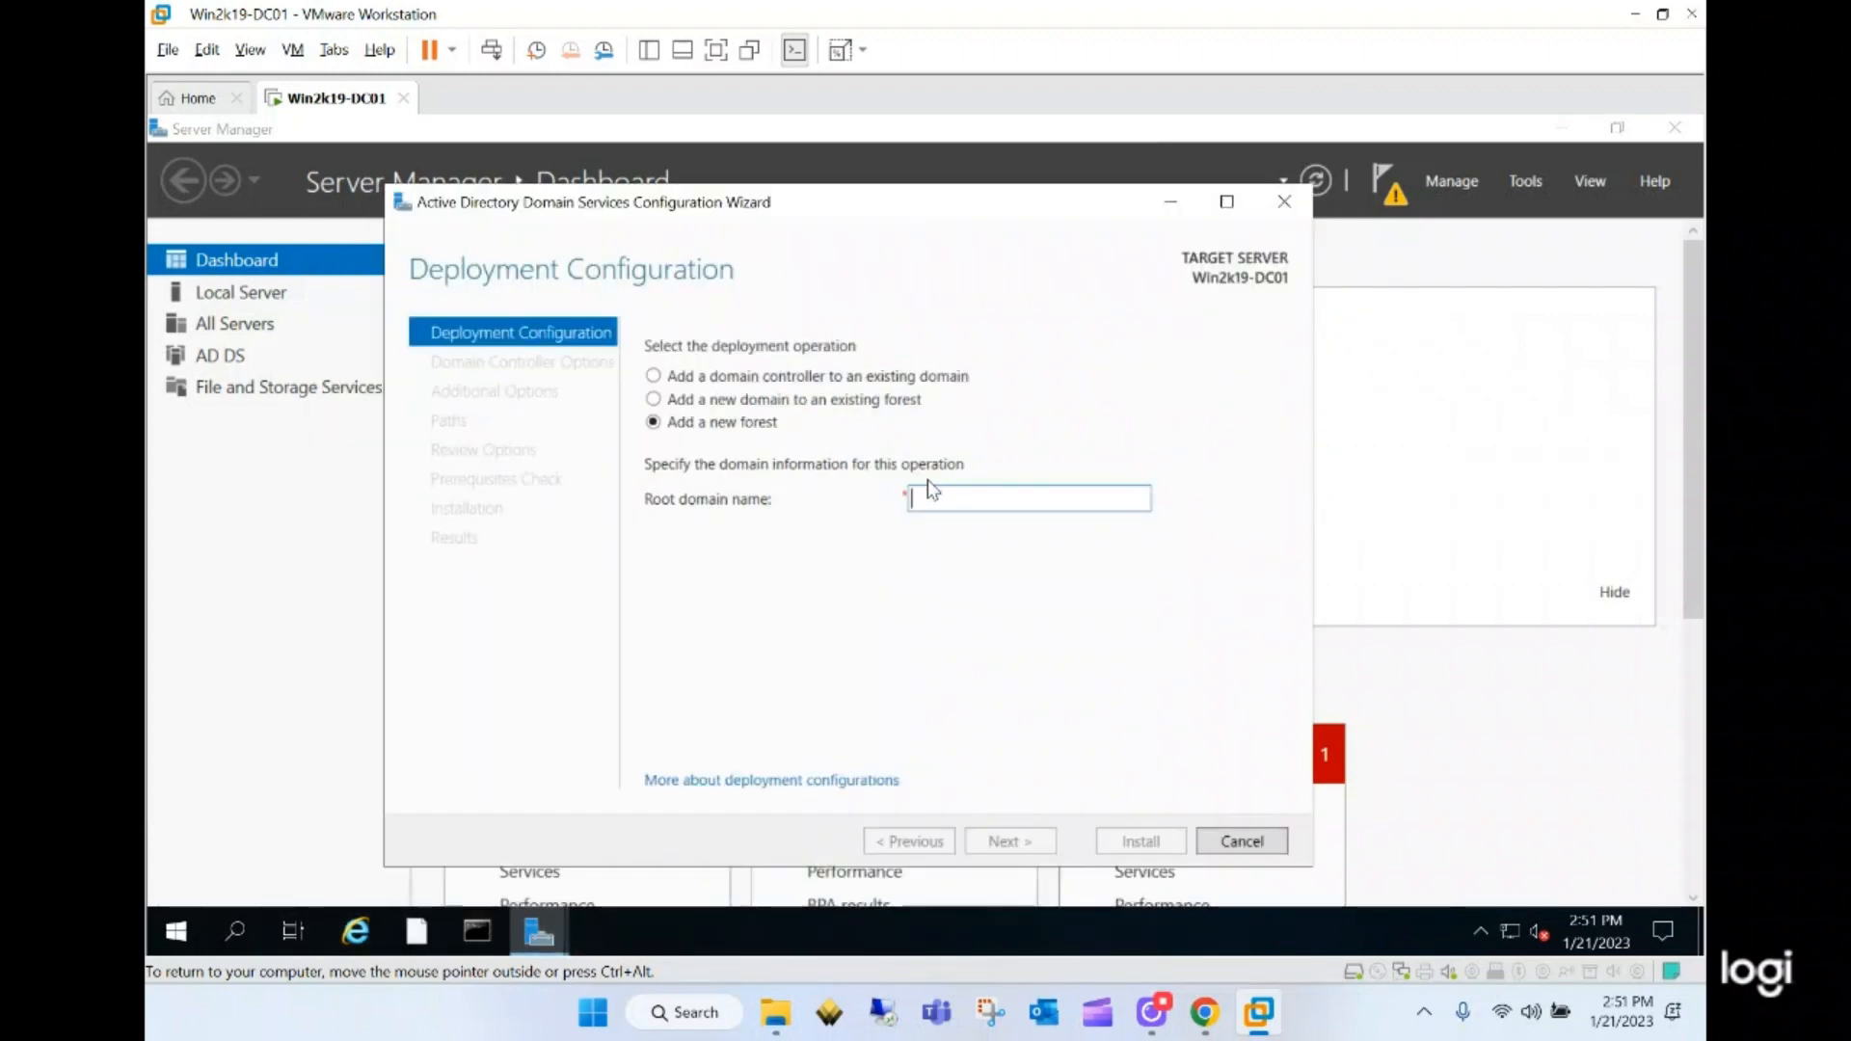
{"action": "type", "text": "l"}
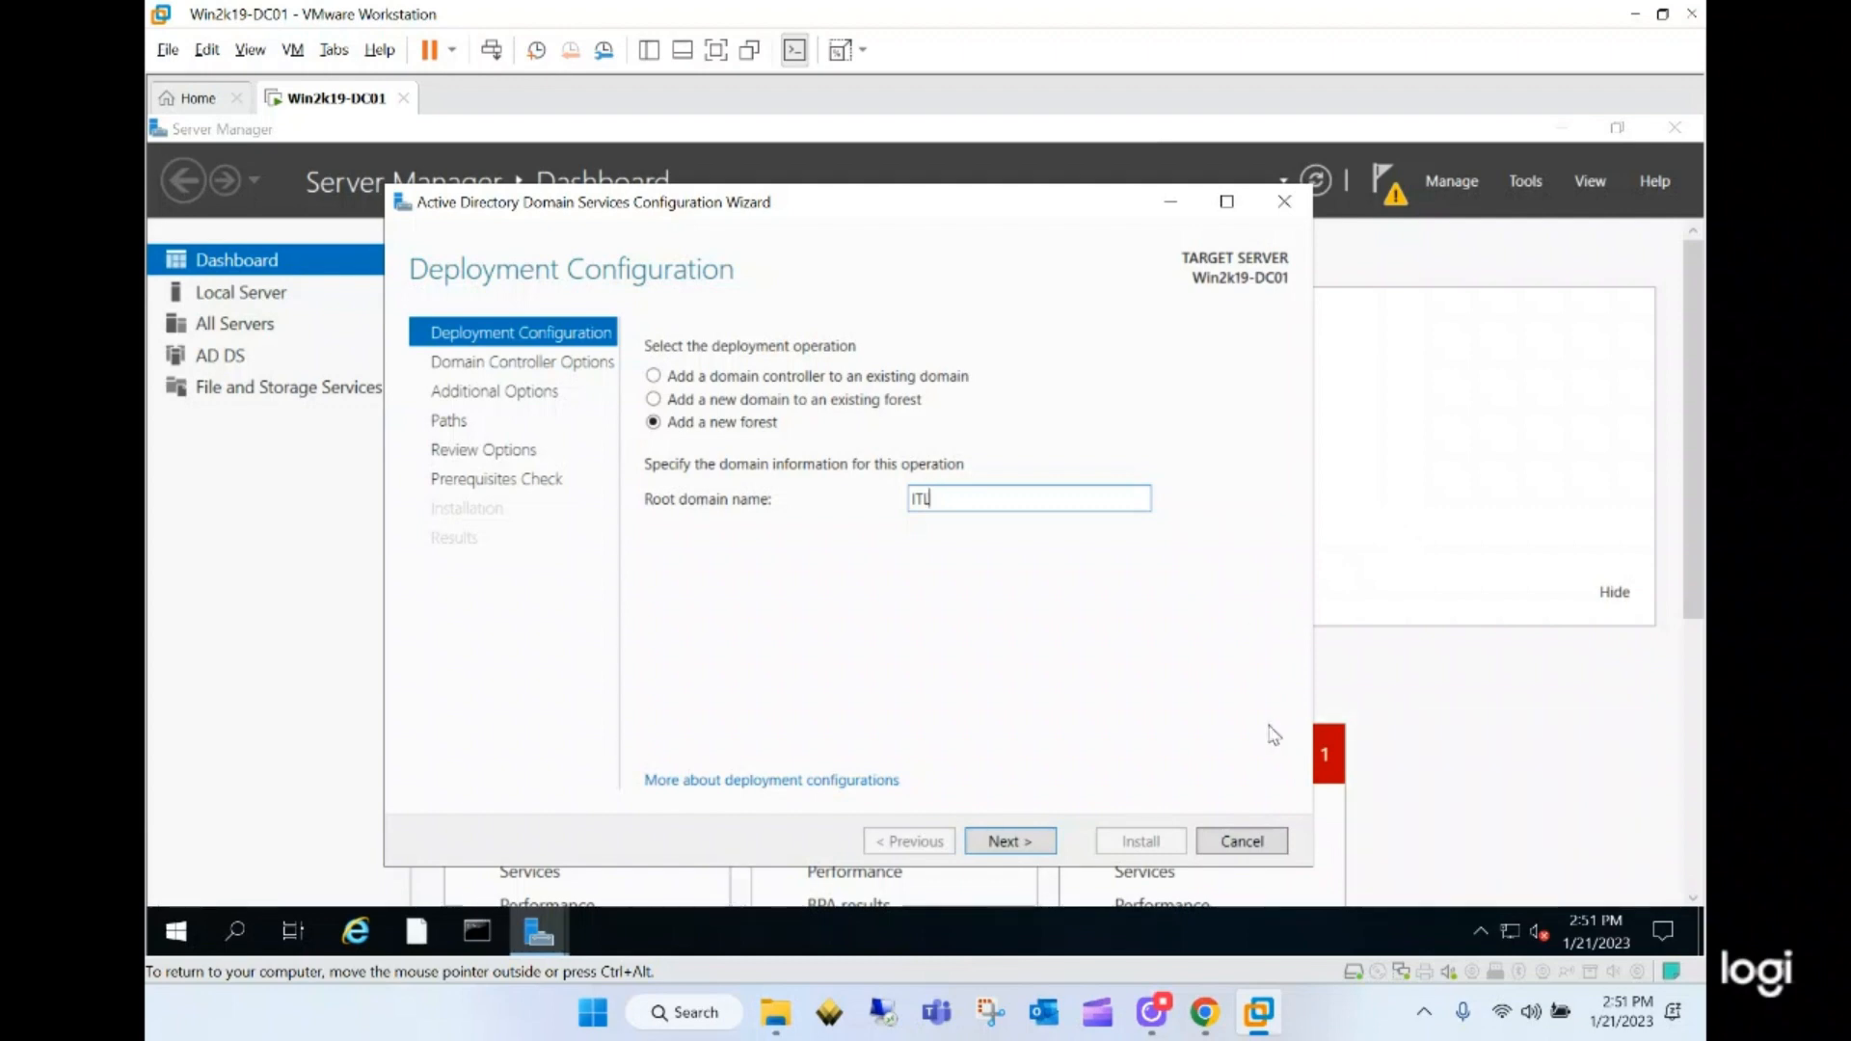
{"action": "type", "text": "TLFESTLLE.com"}
{"action": "key", "text": "BackSpace"}
{"action": "key", "text": "BackSpace"}
{"action": "type", "text": "COM"}
{"action": "key", "text": "BackSpace"}
{"action": "key", "text": "BackSpace"}
{"action": "key", "text": "BackSpace"}
{"action": "key", "text": "BackSpace"}
{"action": "key", "text": "BackSpace"}
{"action": "key", "text": "BackSpace"}
{"action": "key", "text": "BackSpace"}
{"action": "key", "text": "BackSpace"}
{"action": "key", "text": "BackSpace"}
{"action": "key", "text": "BackSpace"}
{"action": "key", "text": "BackSpace"}
{"action": "key", "text": "BackSpace"}
{"action": "key", "text": "BackSpace"}
{"action": "key", "text": "BackSpace"}
{"action": "key", "text": "BackSpace"}
- Set the root domain name to itlifestyle.com and continue to the Domain Controller Options
{"action": "type", "text": "itlifestyle.com"}
{"action": "key", "text": "Return"}
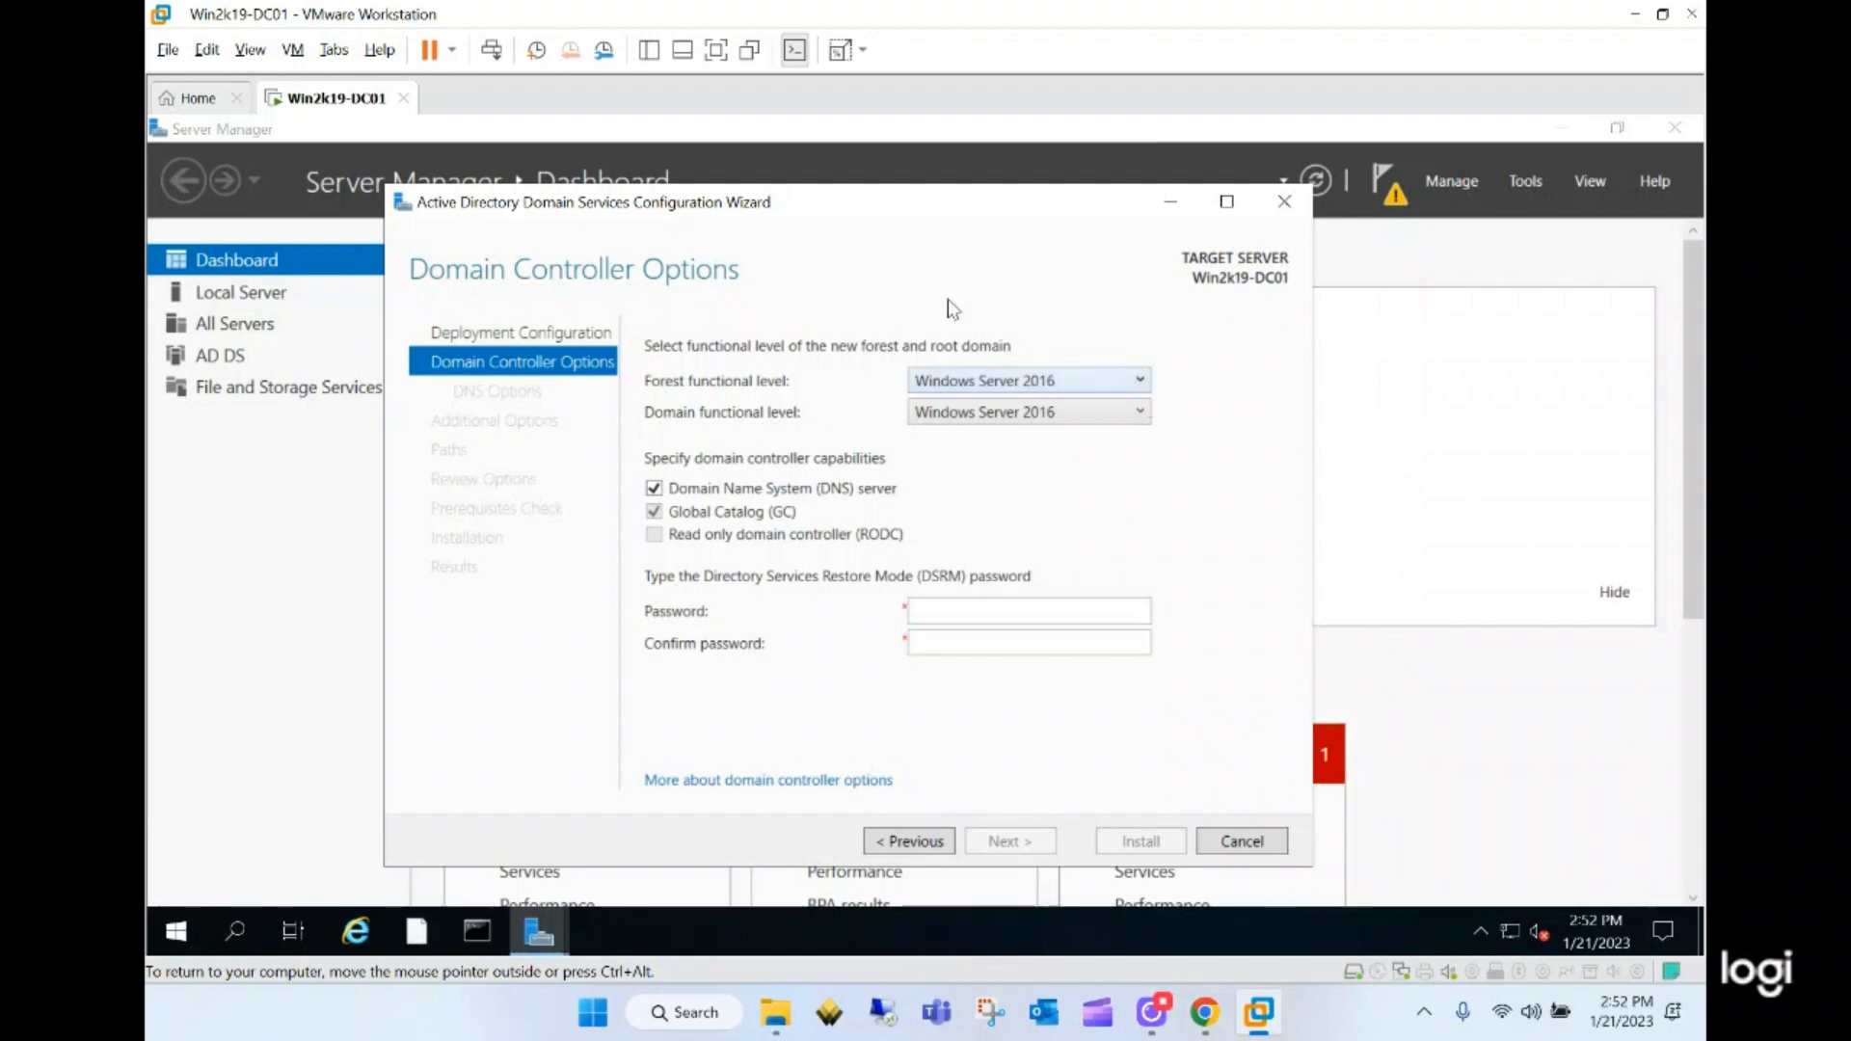
- Check the available forest and domain functional levels, keeping both at Windows Server 2016
{"action": "left_click", "coordinate": [1005, 385]}
{"action": "left_click", "coordinate": [1006, 385]}
{"action": "left_click", "coordinate": [991, 412]}
{"action": "left_click", "coordinate": [991, 412]}
{"action": "left_click", "coordinate": [1012, 612]}
{"action": "type", "text": "••••"}
{"action": "key", "text": "BackSpace"}
{"action": "key", "text": "BackSpace"}
{"action": "key", "text": "BackSpace"}
{"action": "key", "text": "BackSpace"}
{"action": "type", "text": "•••••••••••"}
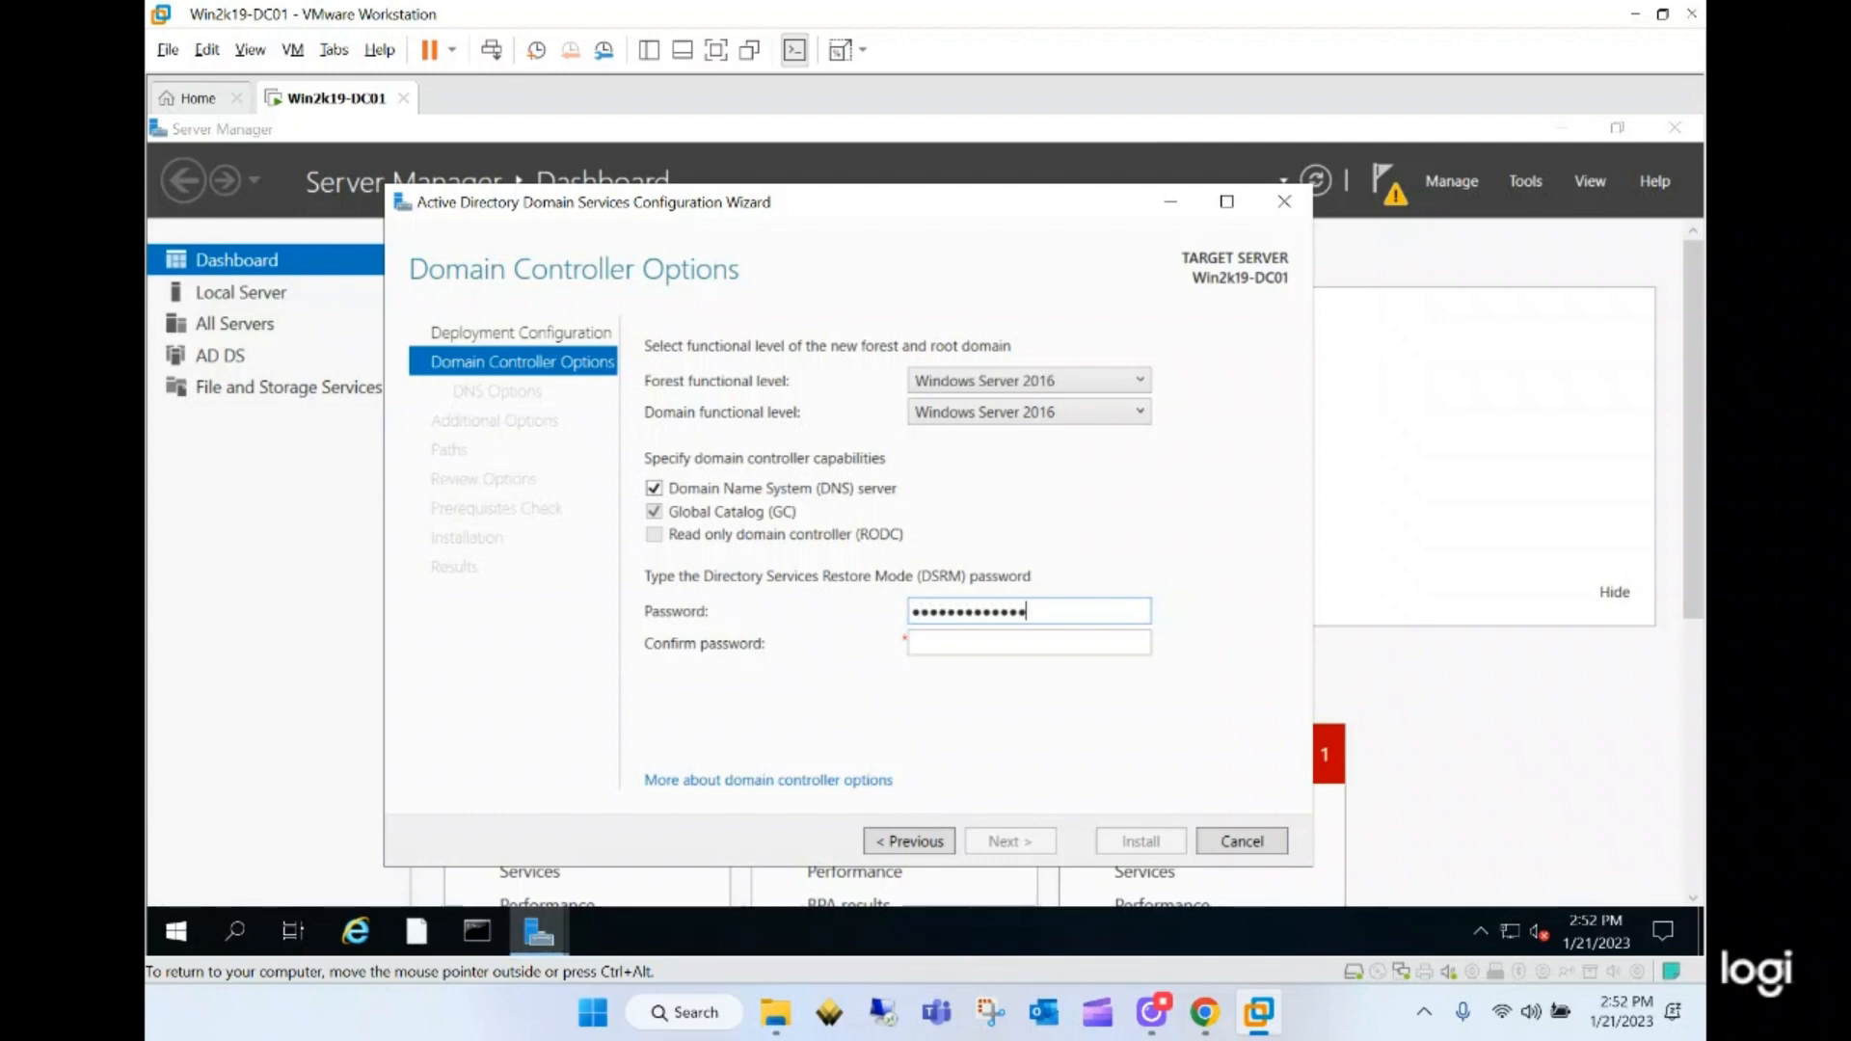
{"action": "type", "text": "••"}
{"action": "key", "text": "Tab"}
{"action": "type", "text": "••••••••••••"}
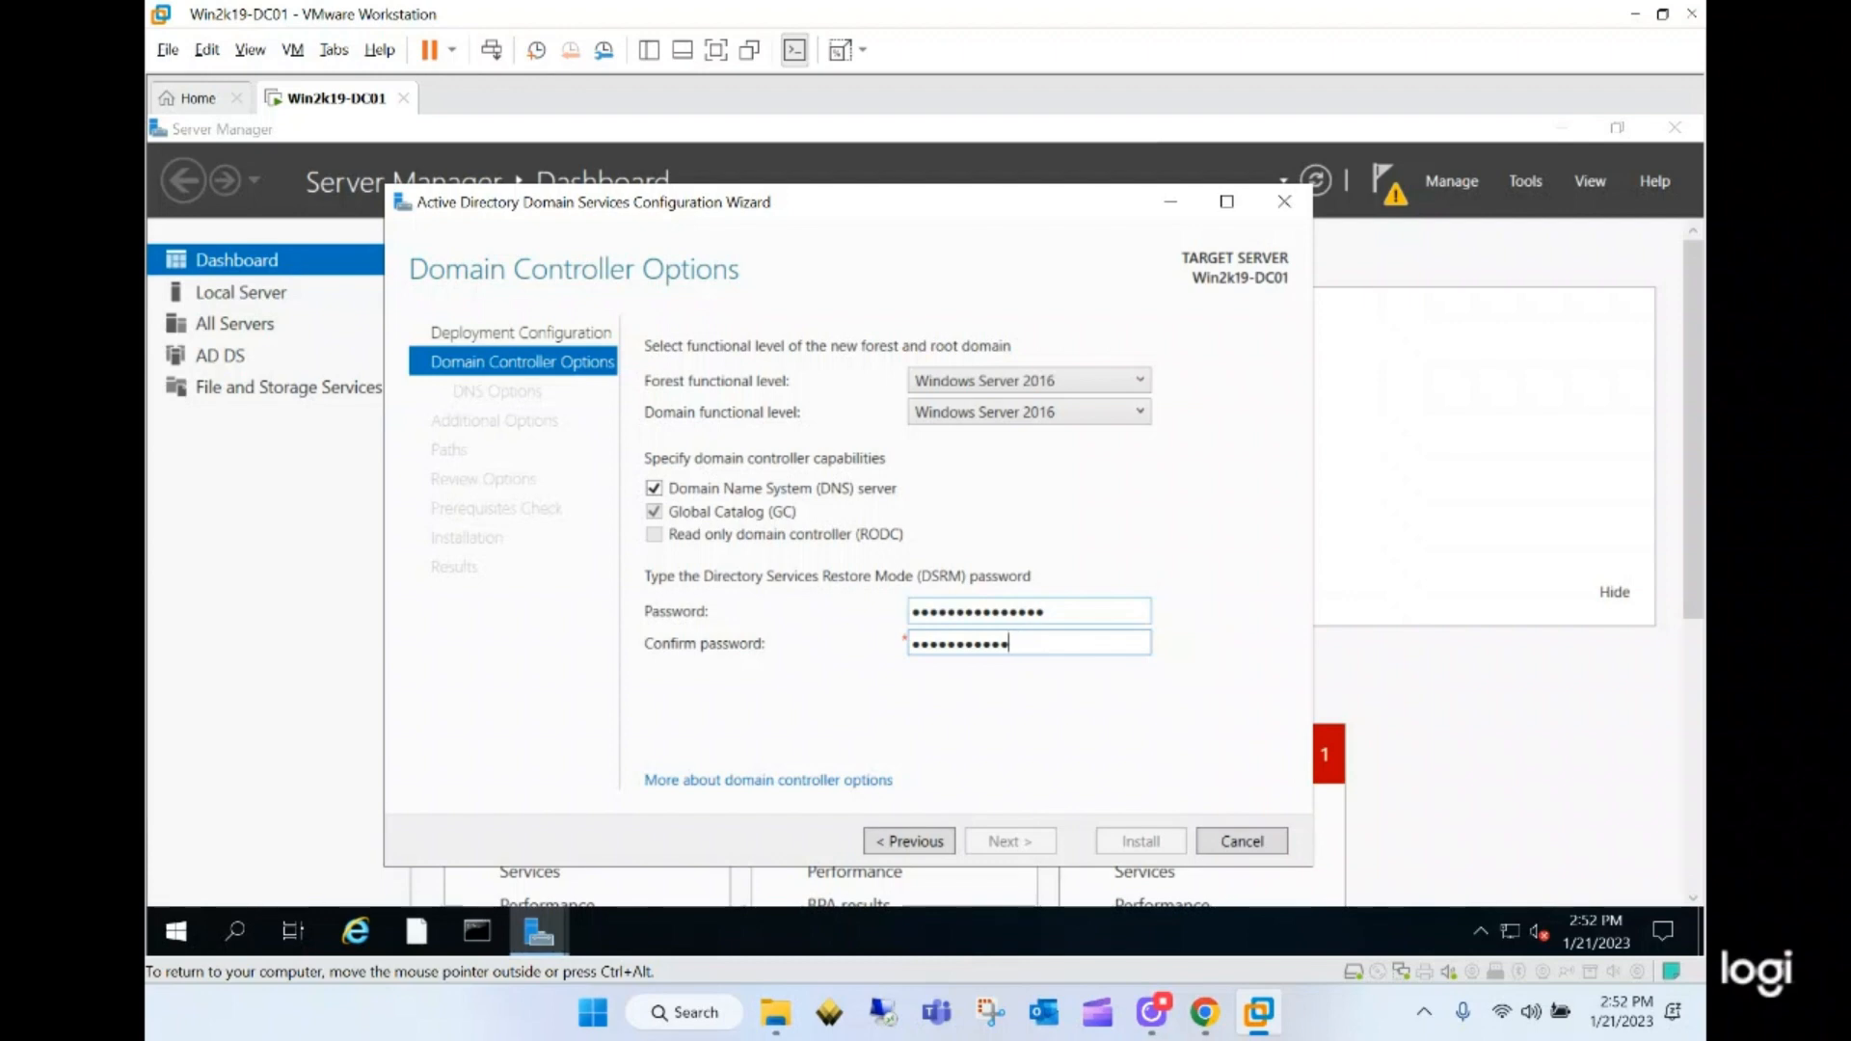
{"action": "key", "text": "BackSpace"}
{"action": "key", "text": "BackSpace"}
{"action": "key", "text": "BackSpace"}
{"action": "key", "text": "BackSpace"}
{"action": "key", "text": "BackSpace"}
{"action": "key", "text": "BackSpace"}
{"action": "key", "text": "BackSpace"}
{"action": "key", "text": "BackSpace"}
{"action": "key", "text": "BackSpace"}
{"action": "key", "text": "BackSpace"}
{"action": "key", "text": "BackSpace"}
{"action": "key", "text": "BackSpace"}
{"action": "key", "text": "shift+Tab"}
{"action": "key", "text": "BackSpace"}
- Enter and confirm the Directory Services Restore Mode (DSRM) password and continue to the DNS Options
{"action": "type", "text": "•"}
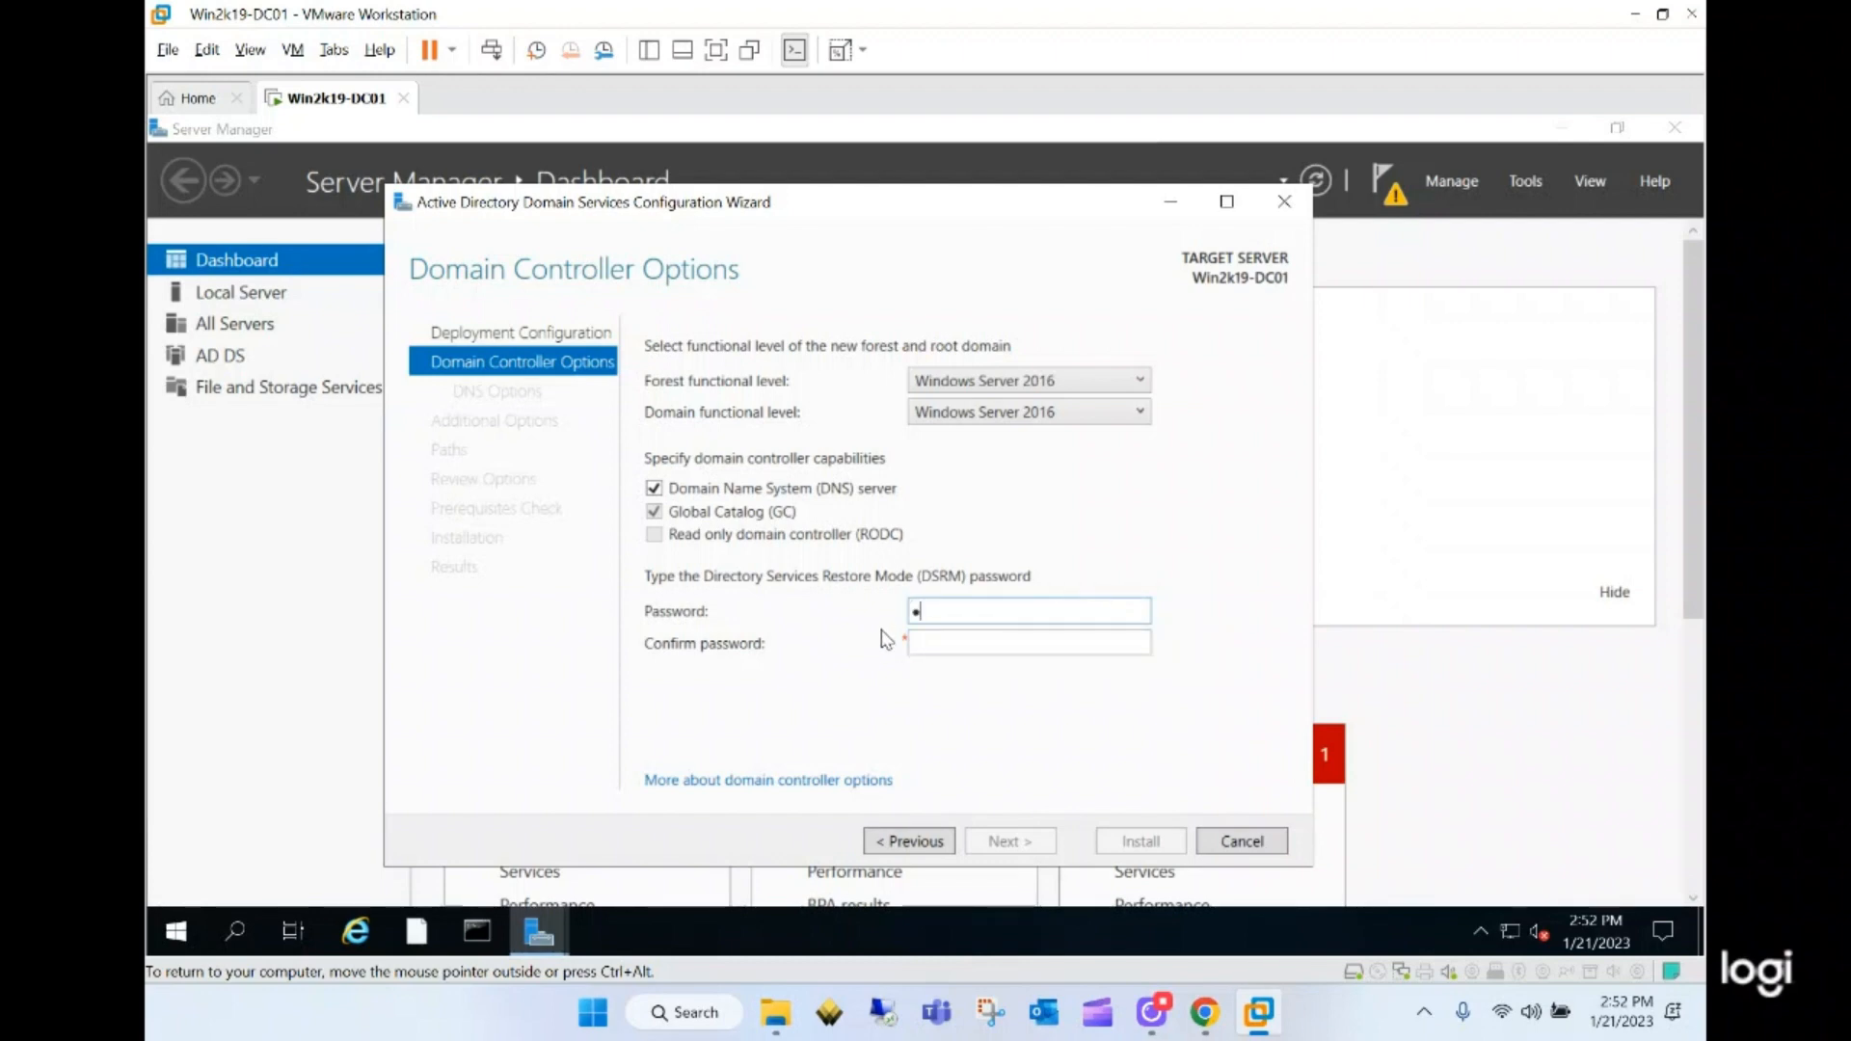
{"action": "type", "text": "••••••••••••"}
{"action": "key", "text": "Tab"}
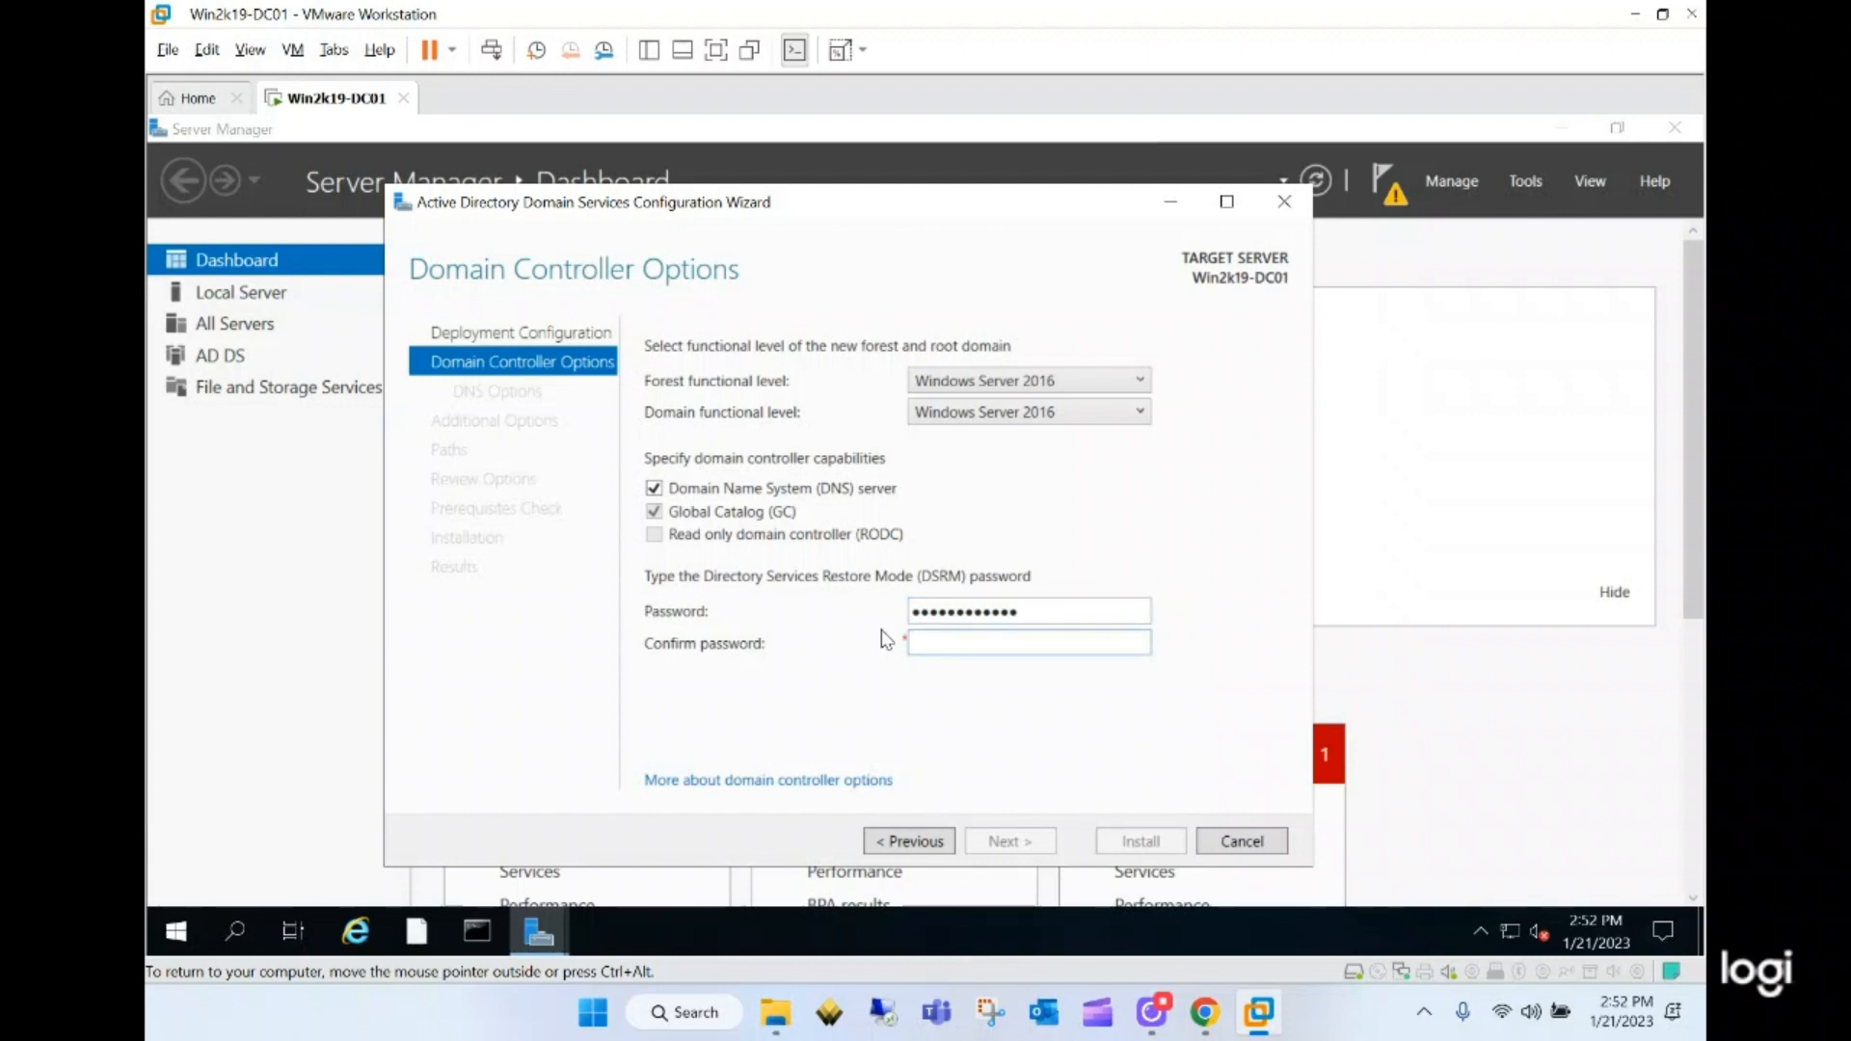
{"action": "type", "text": "•••••••••••••"}
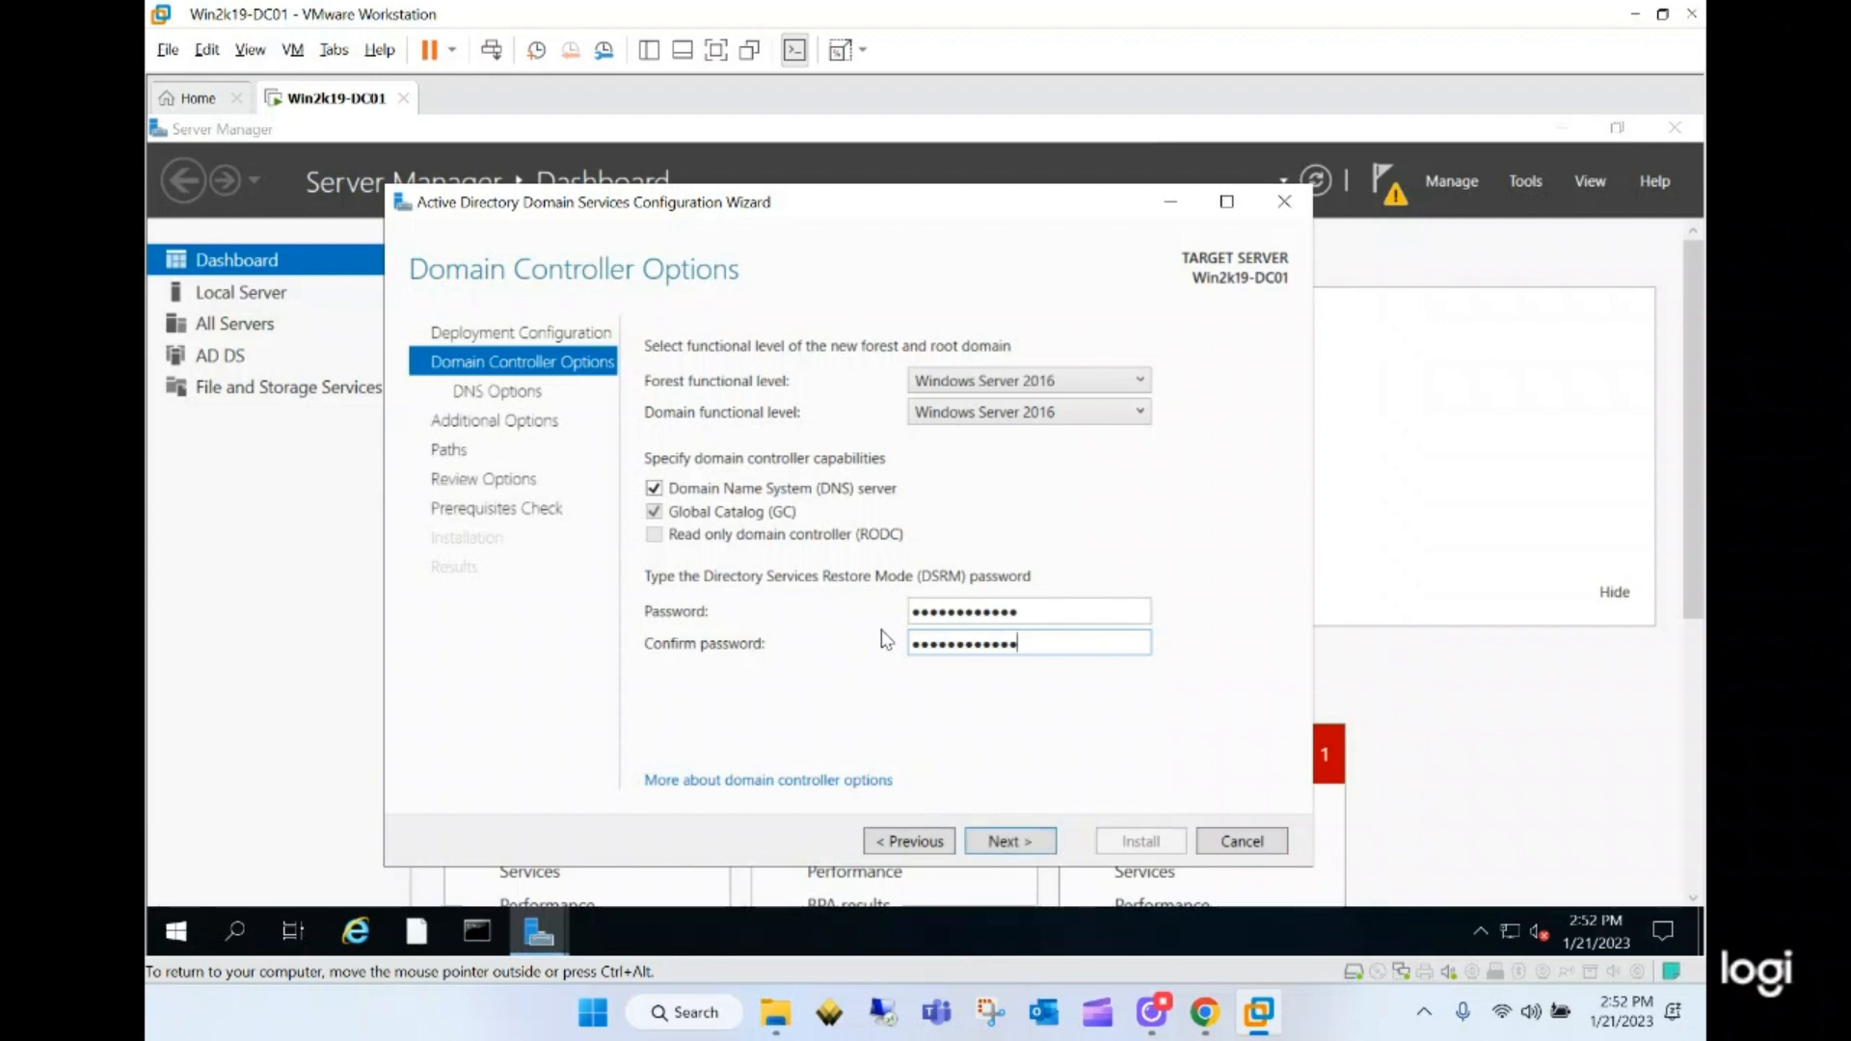
{"action": "key", "text": "Return"}
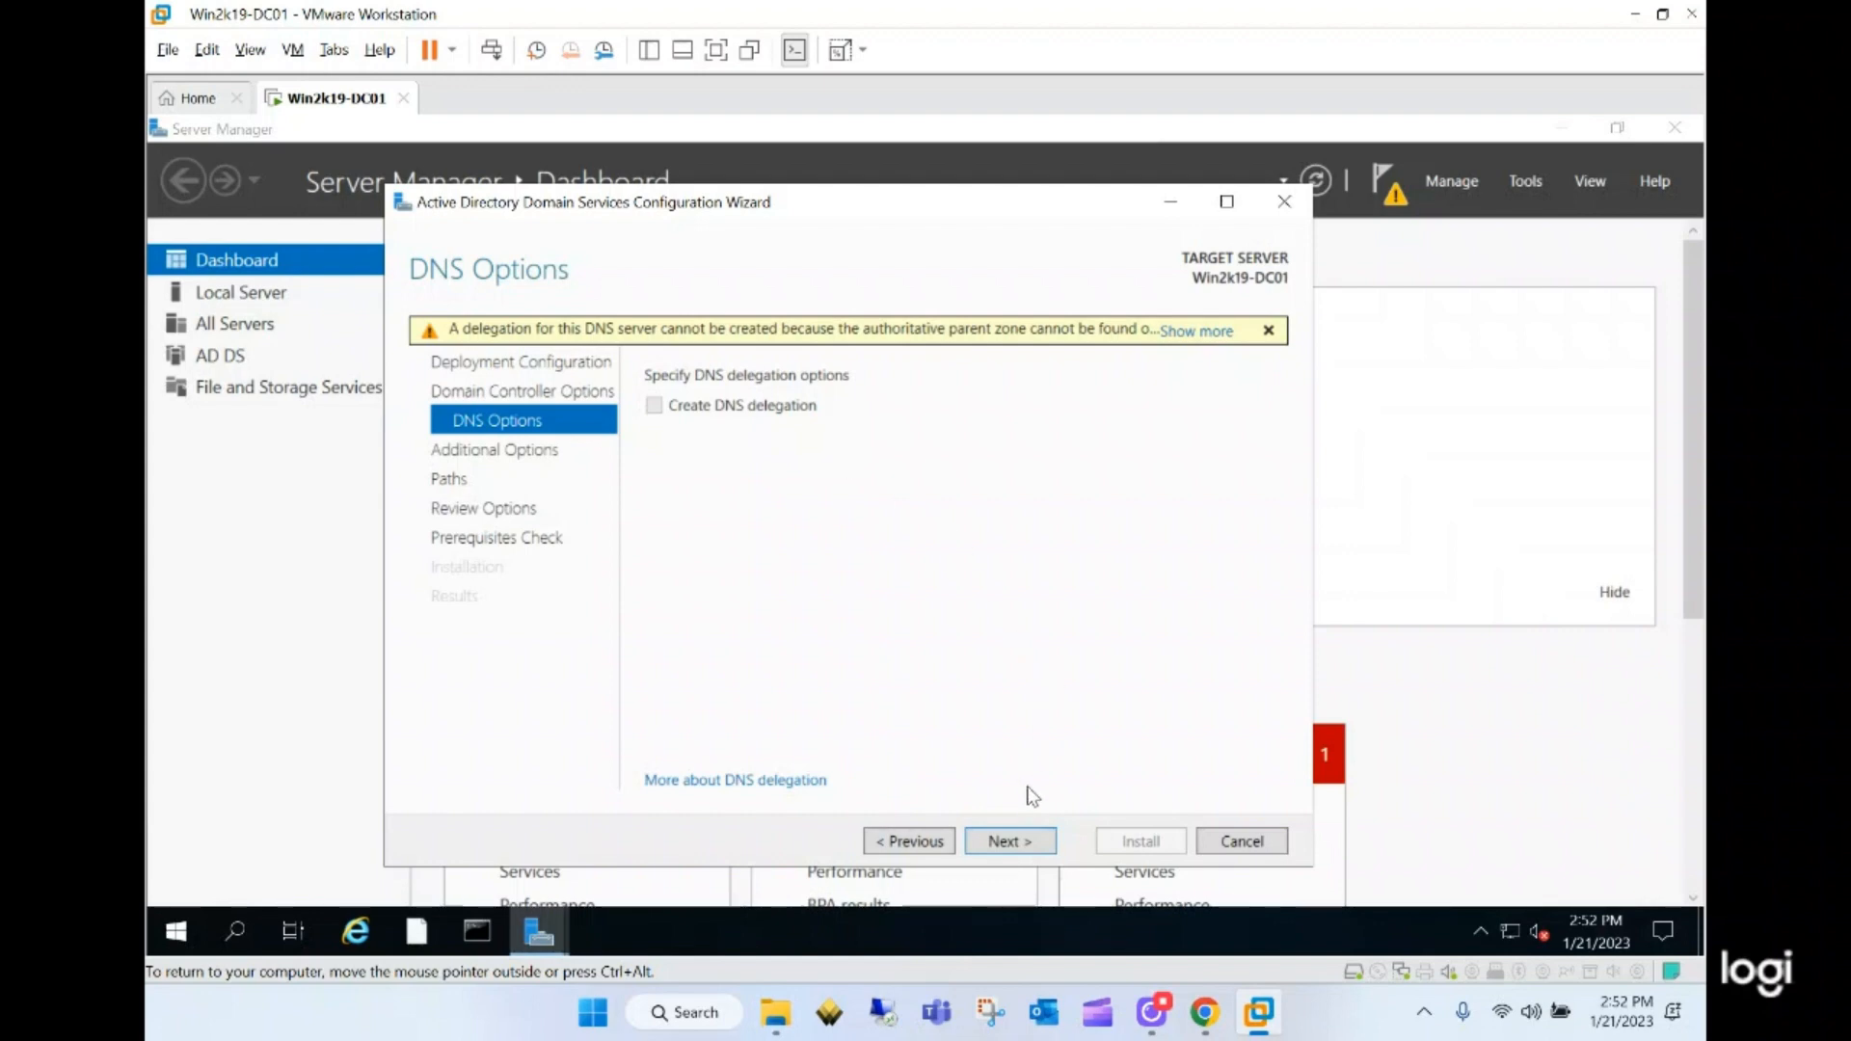
- Accept the default DNS options, the NetBIOS domain name ITLIFESTYLE, and the default database, log and SYSVOL folders
{"action": "left_click", "coordinate": [1015, 842]}
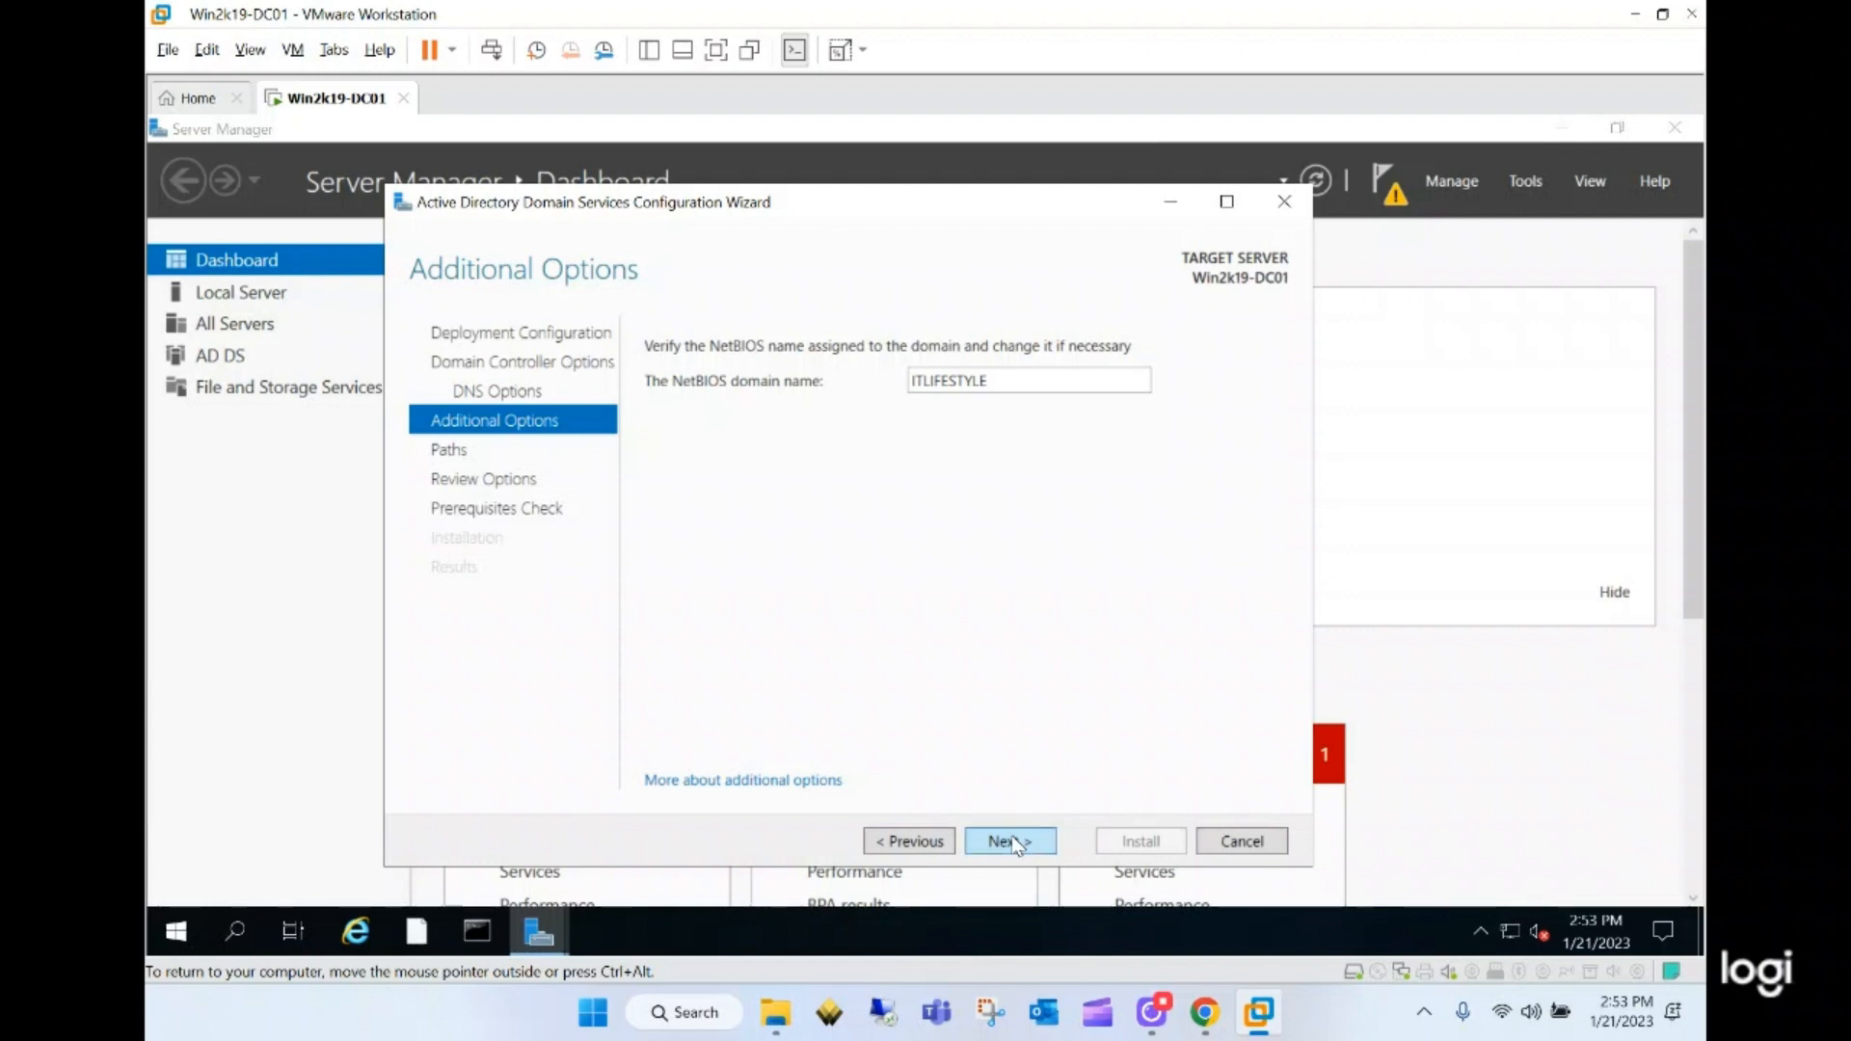
{"action": "left_click", "coordinate": [1015, 844]}
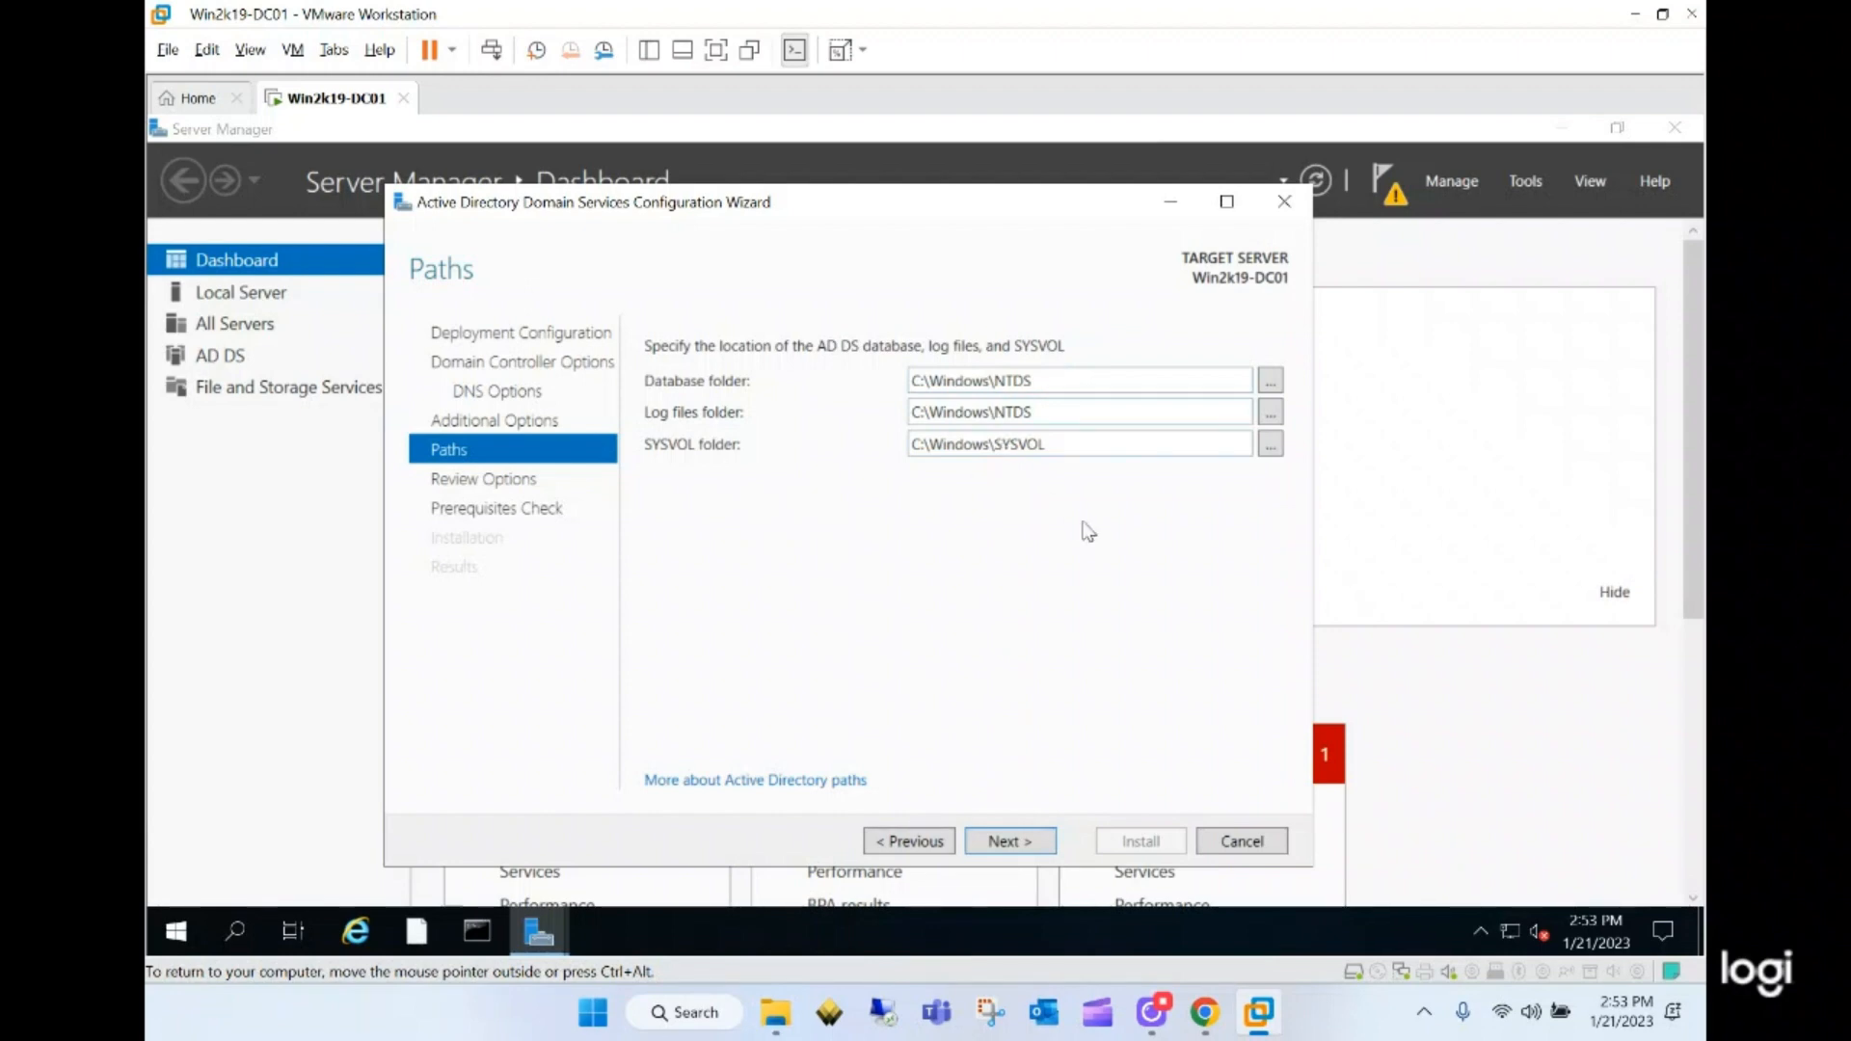
{"action": "left_click", "coordinate": [1021, 845]}
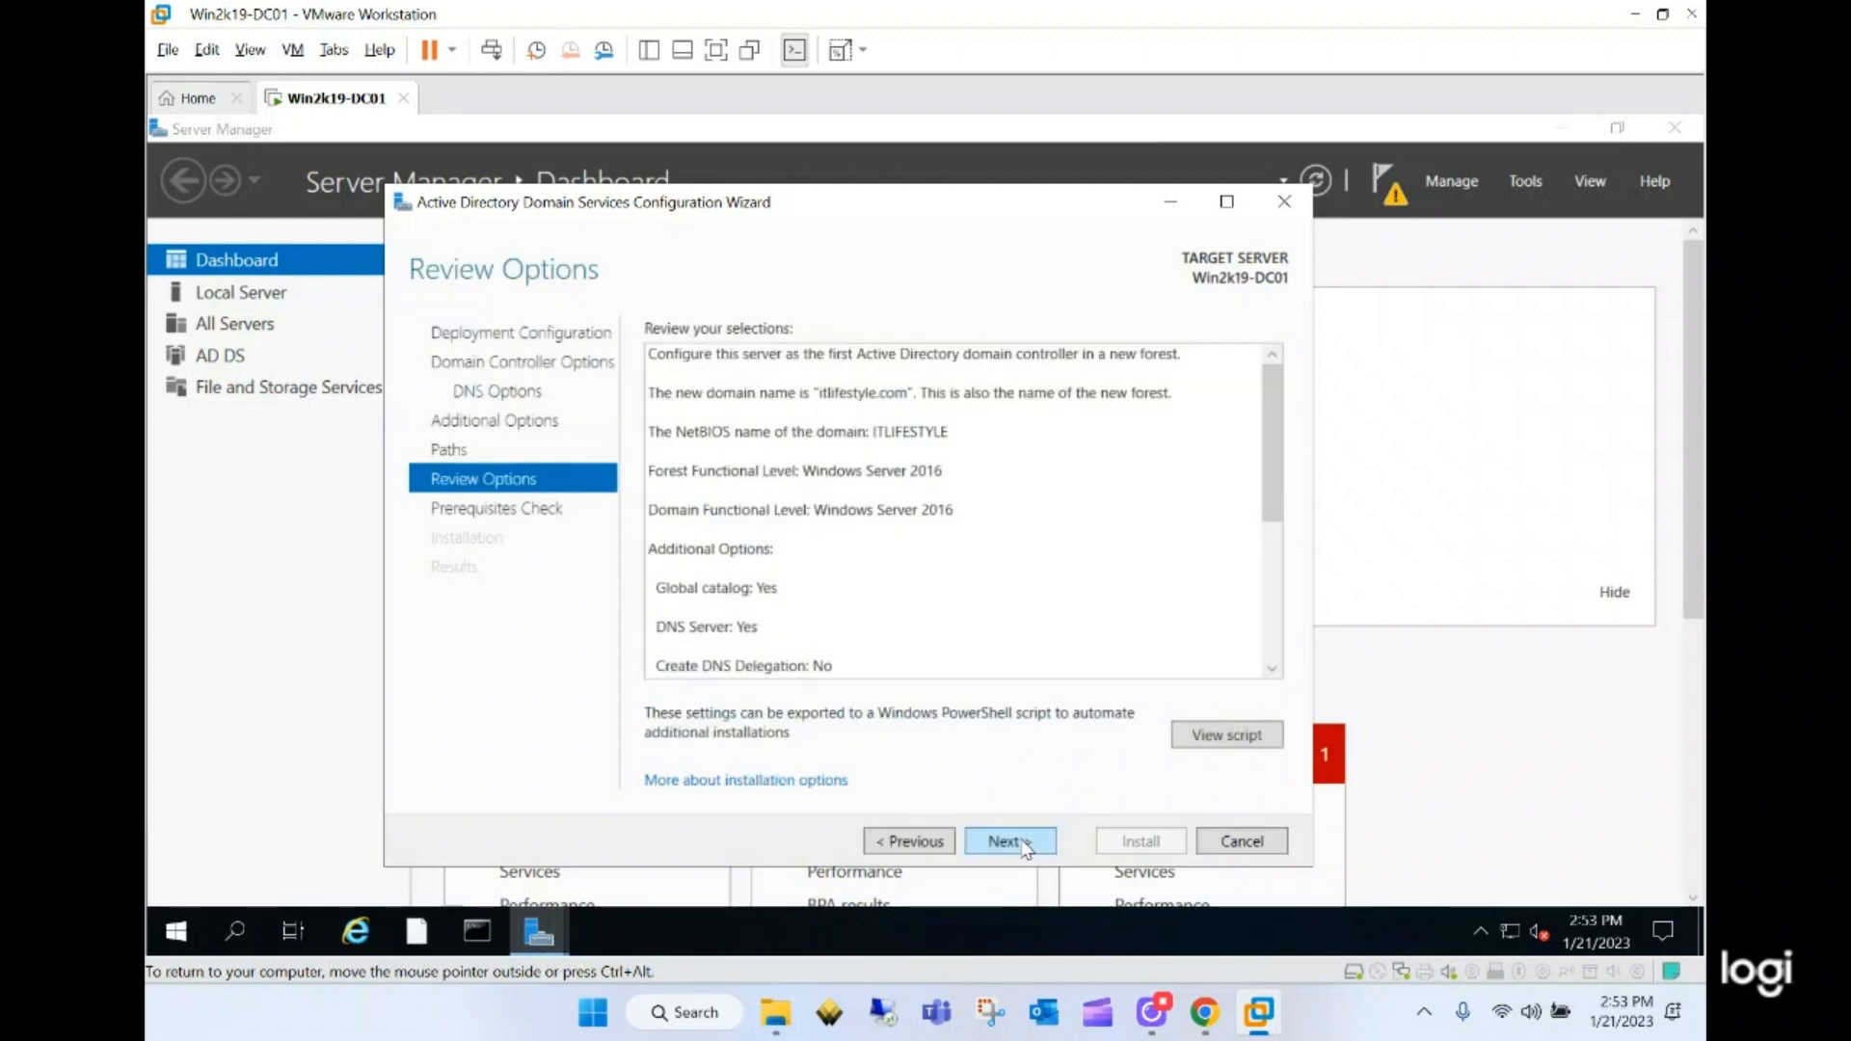
- View the PowerShell script for the AD DS deployment, close it, and review the remaining selected options
{"action": "left_click", "coordinate": [1206, 737]}
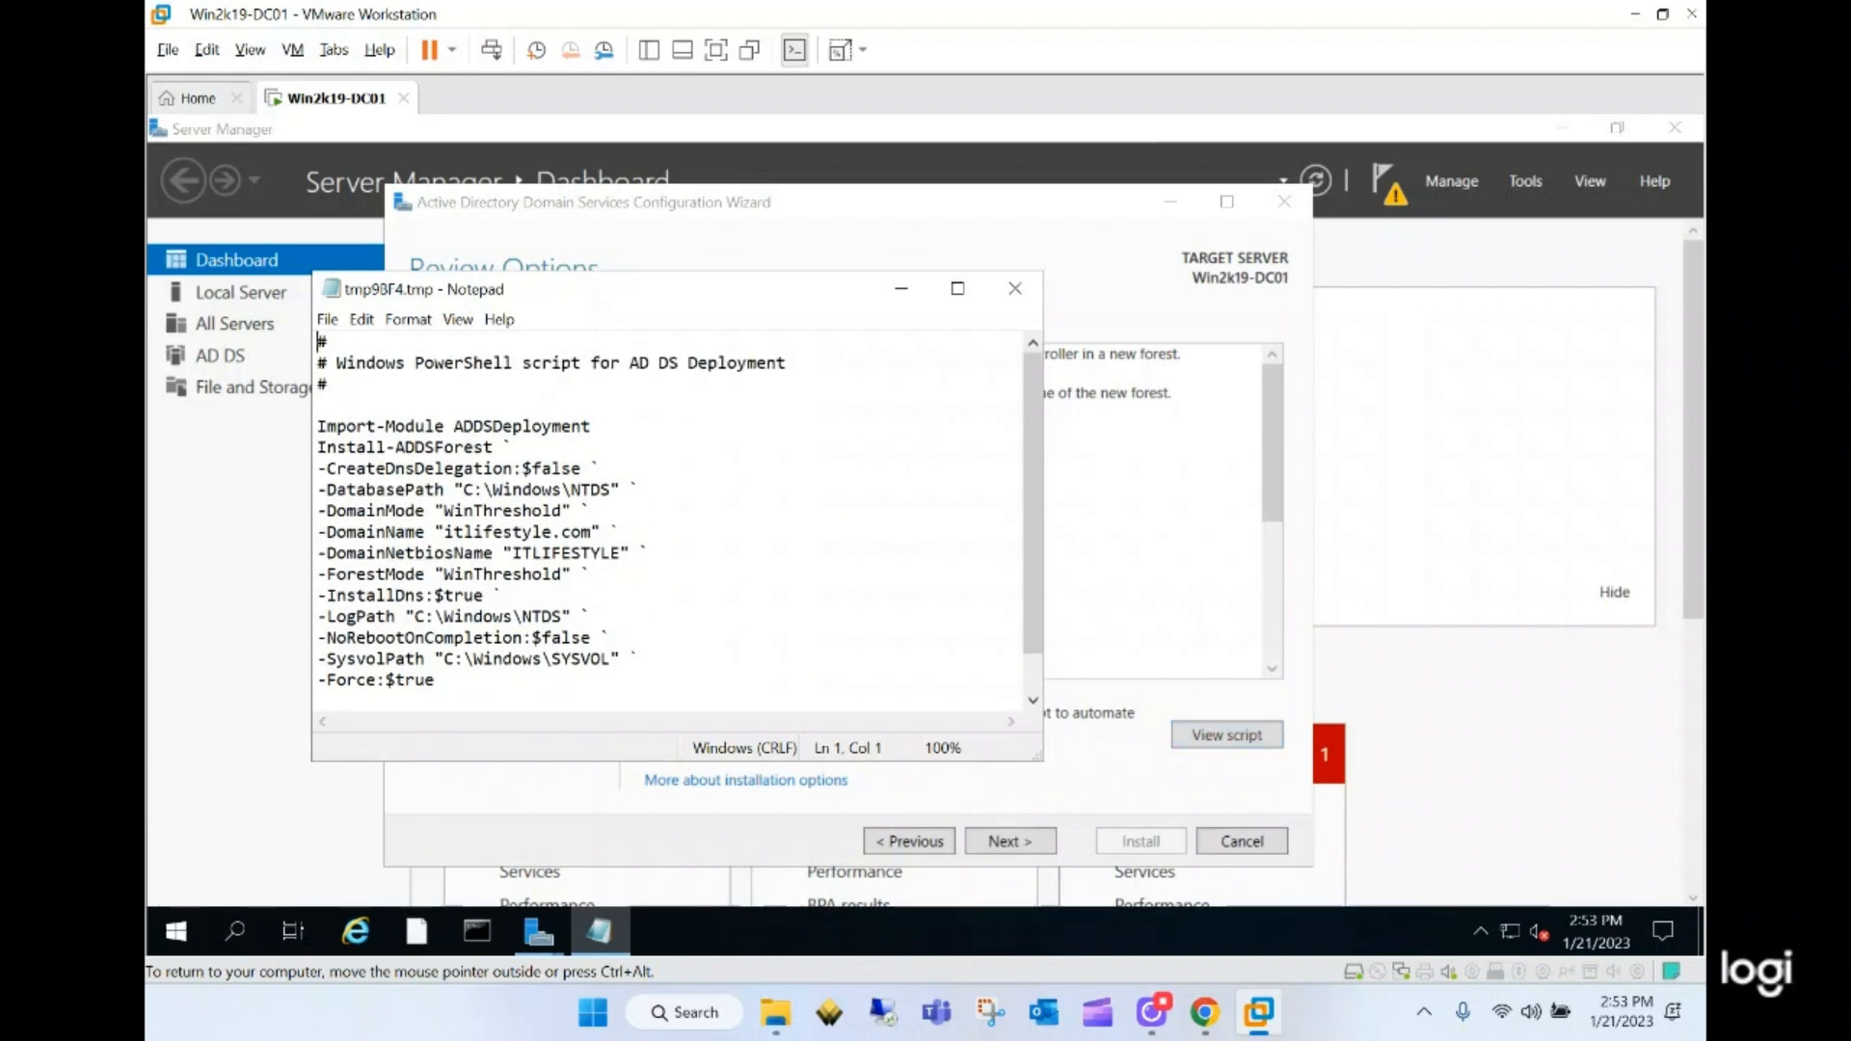
{"action": "left_click", "coordinate": [1002, 284]}
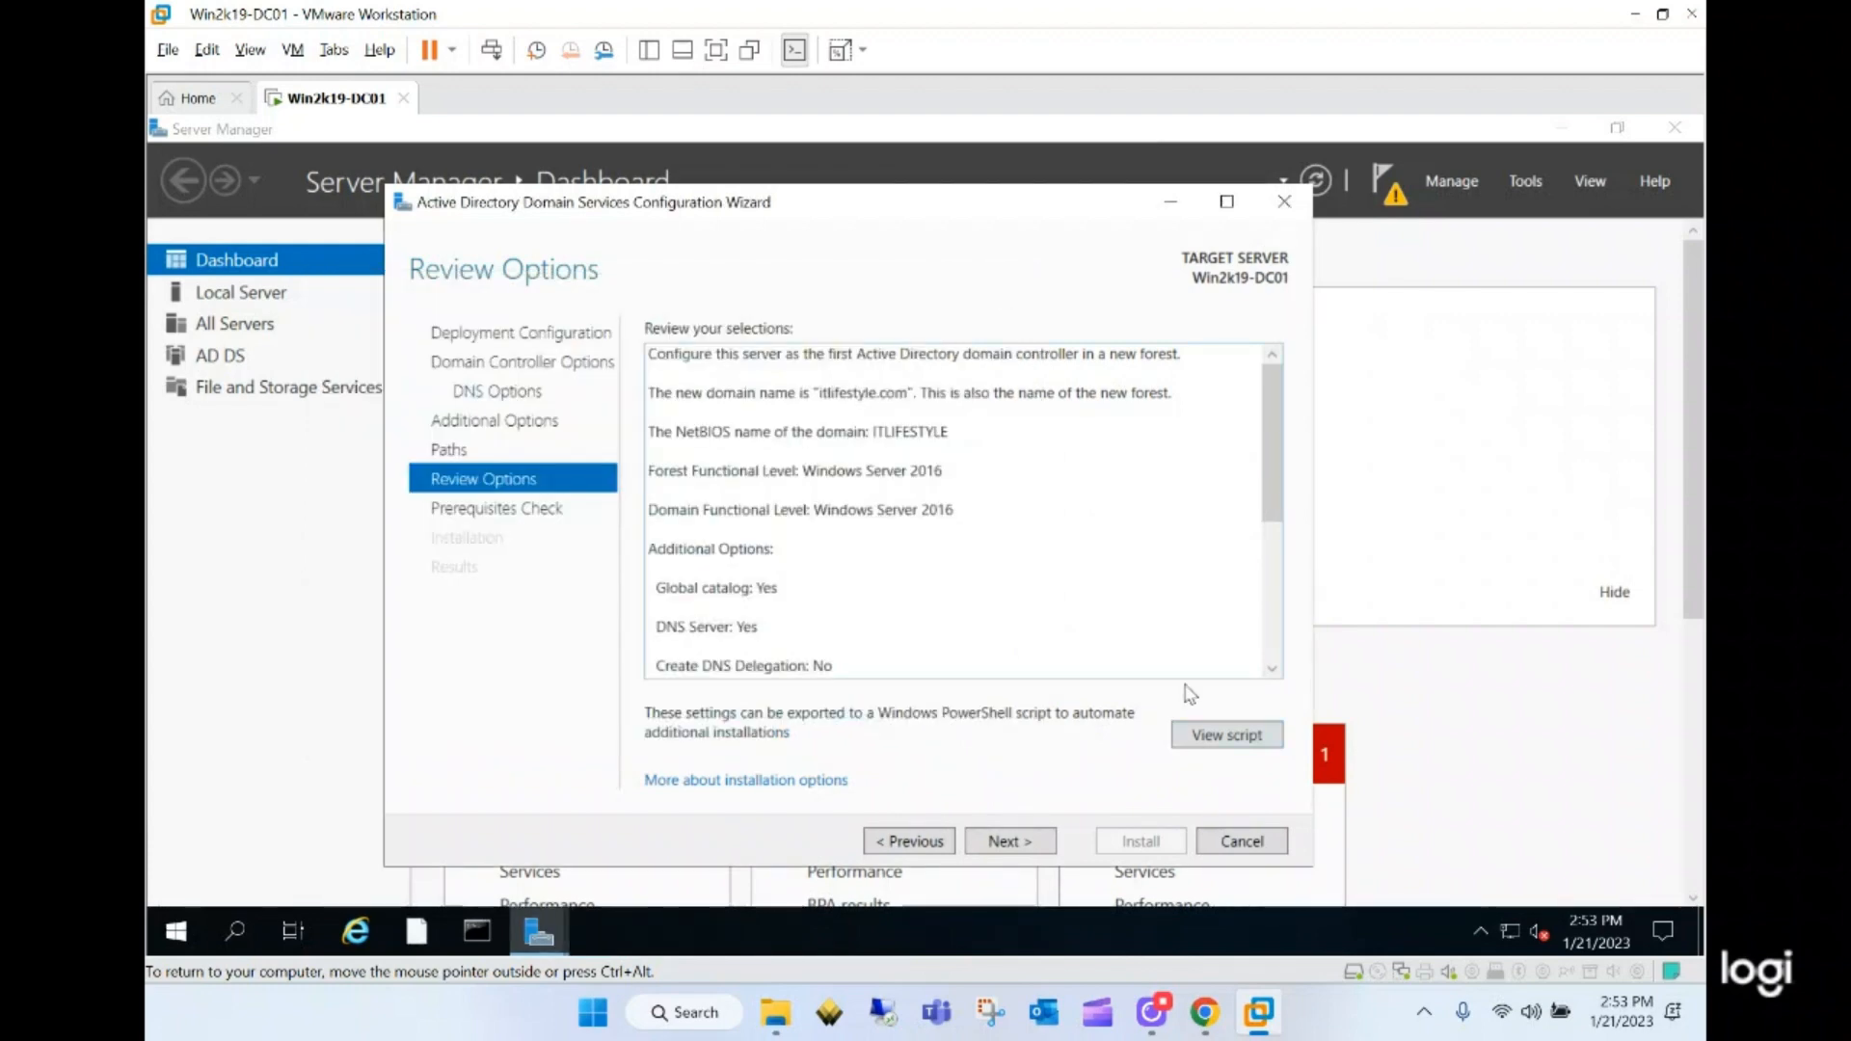
{"action": "scroll", "coordinate": [964, 511], "scroll_direction": "down", "scroll_amount": 5}
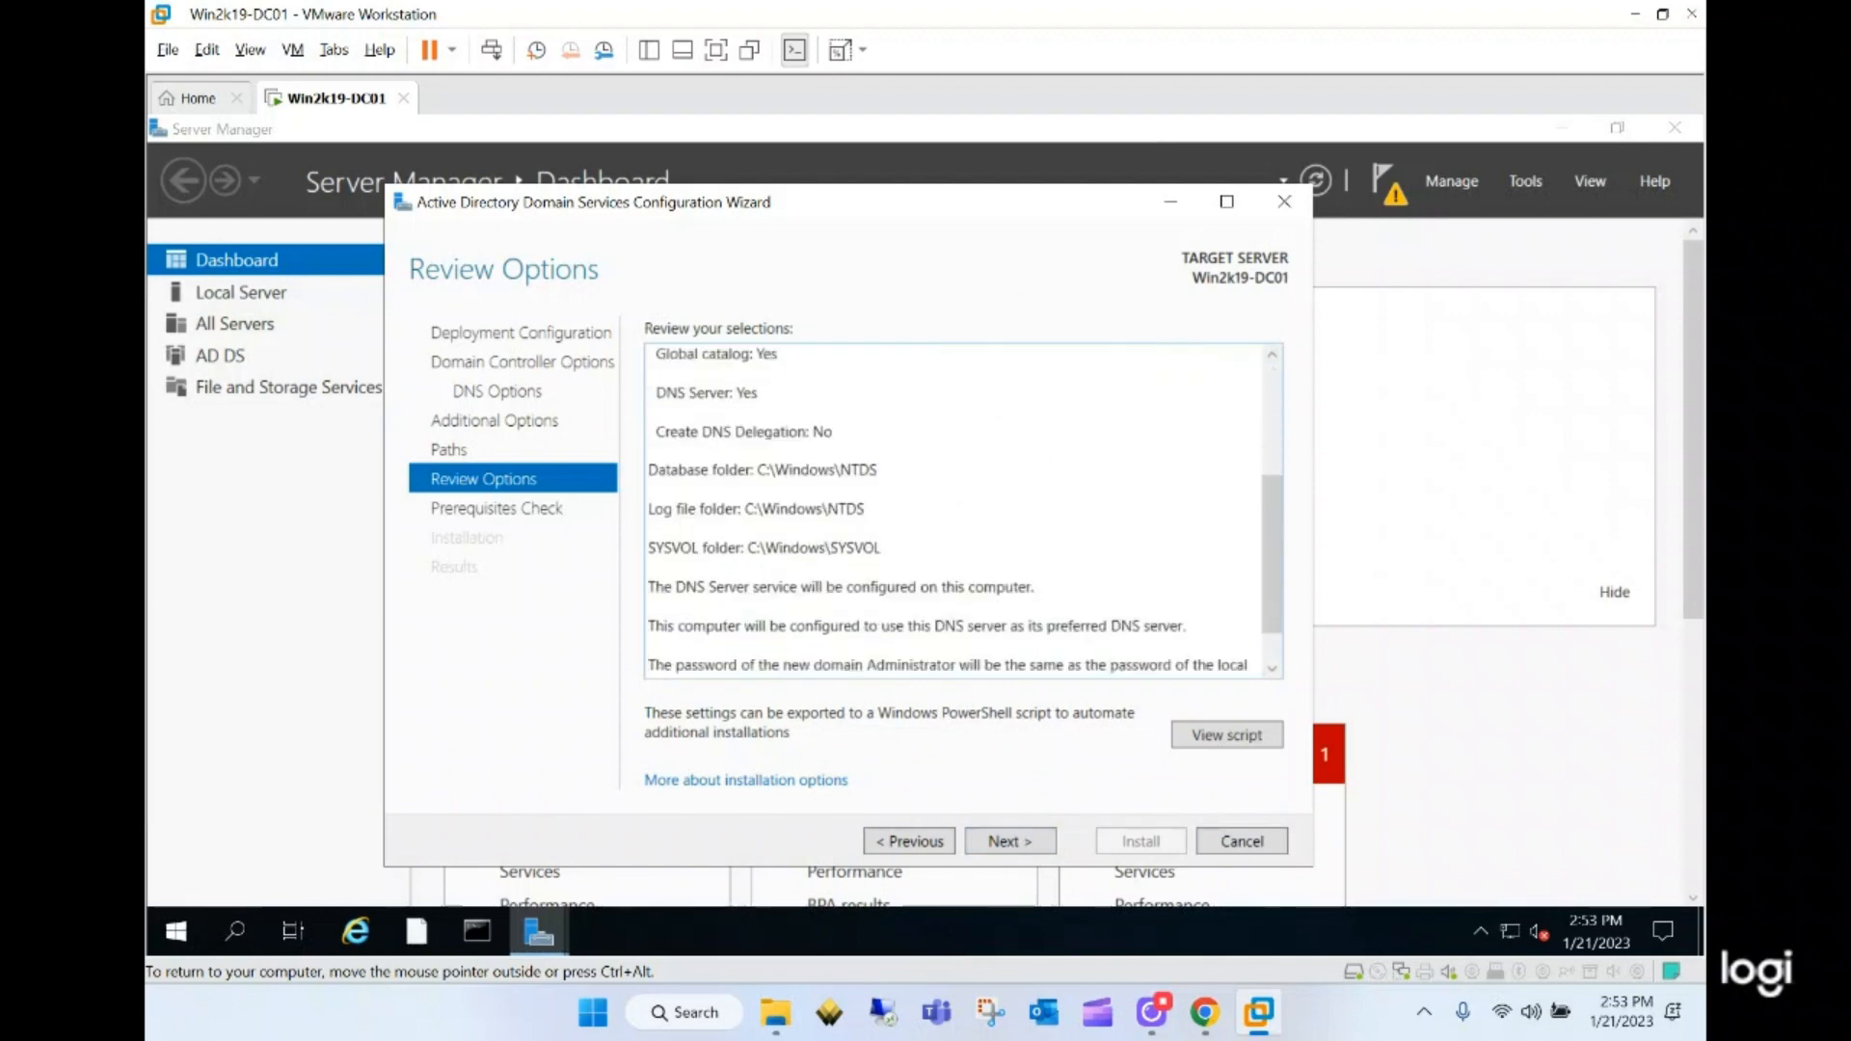
- Run the prerequisites check for the domain controller promotion and cancel the configuration wizard
{"action": "scroll", "coordinate": [964, 511], "scroll_direction": "up", "scroll_amount": 5}
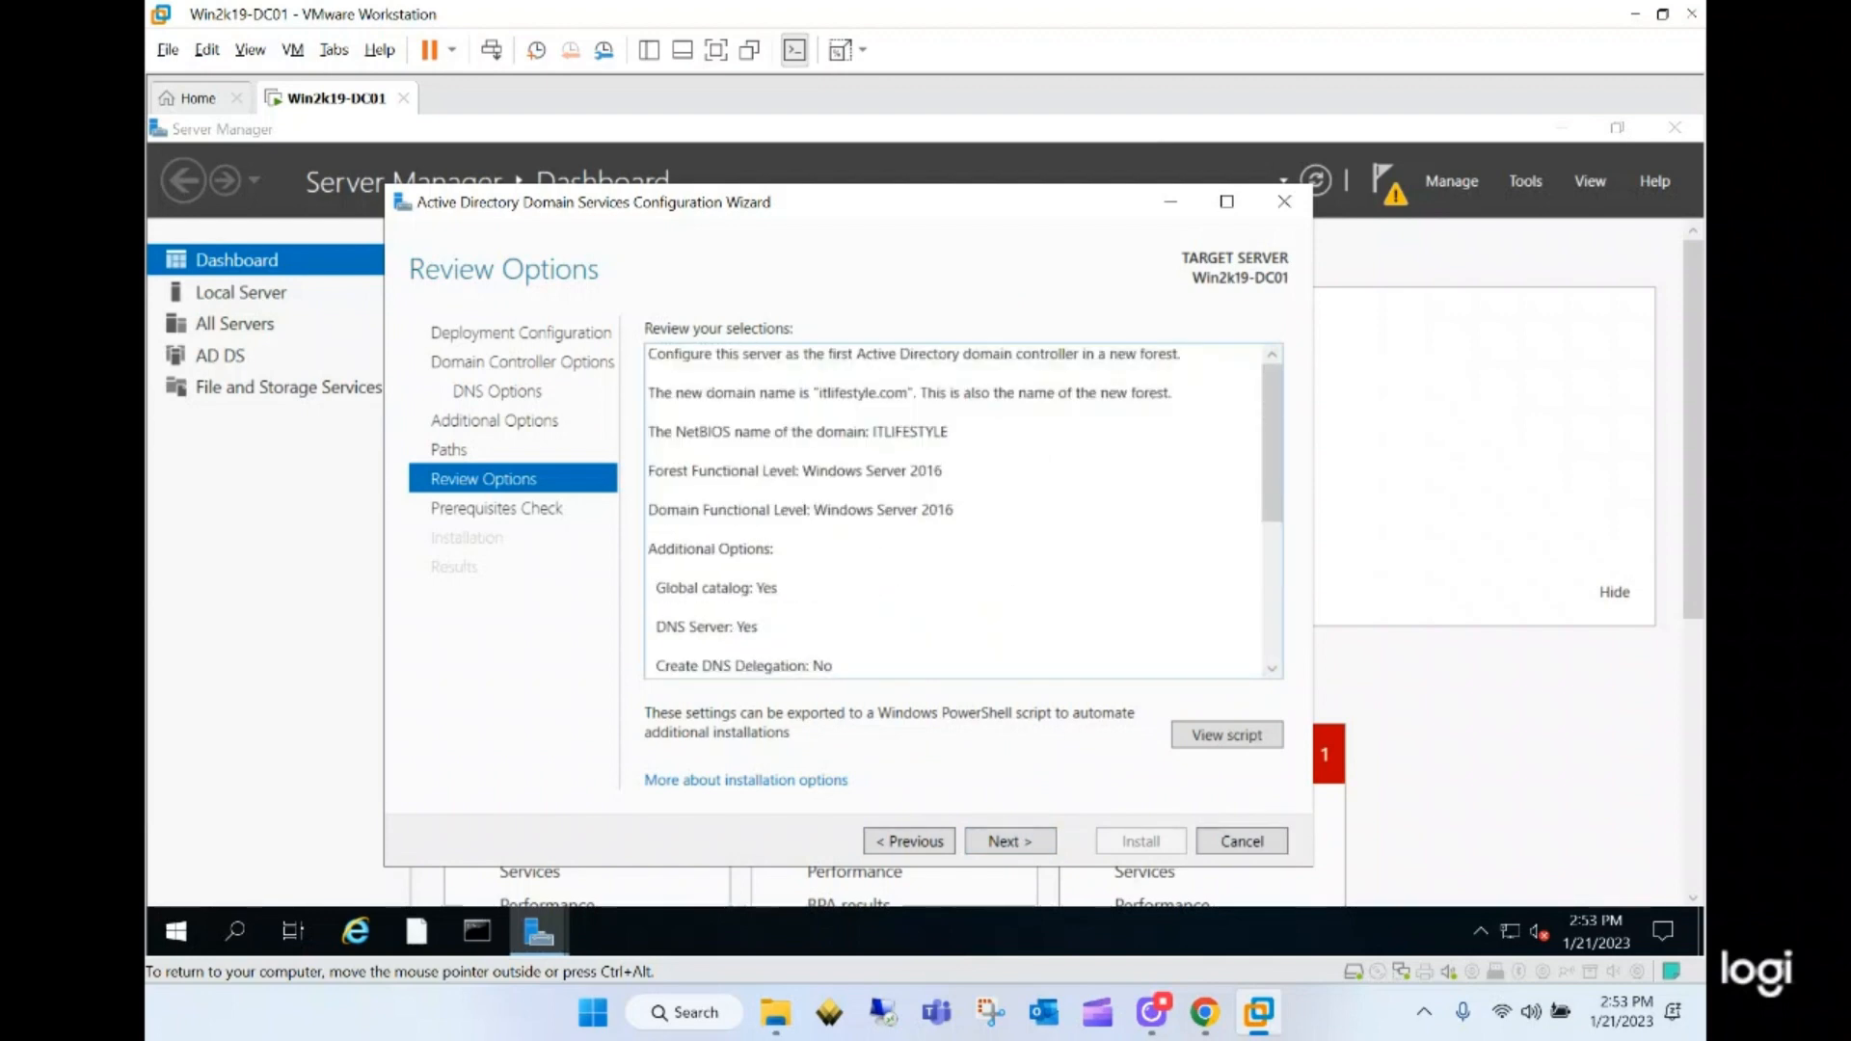
{"action": "left_click", "coordinate": [1012, 842]}
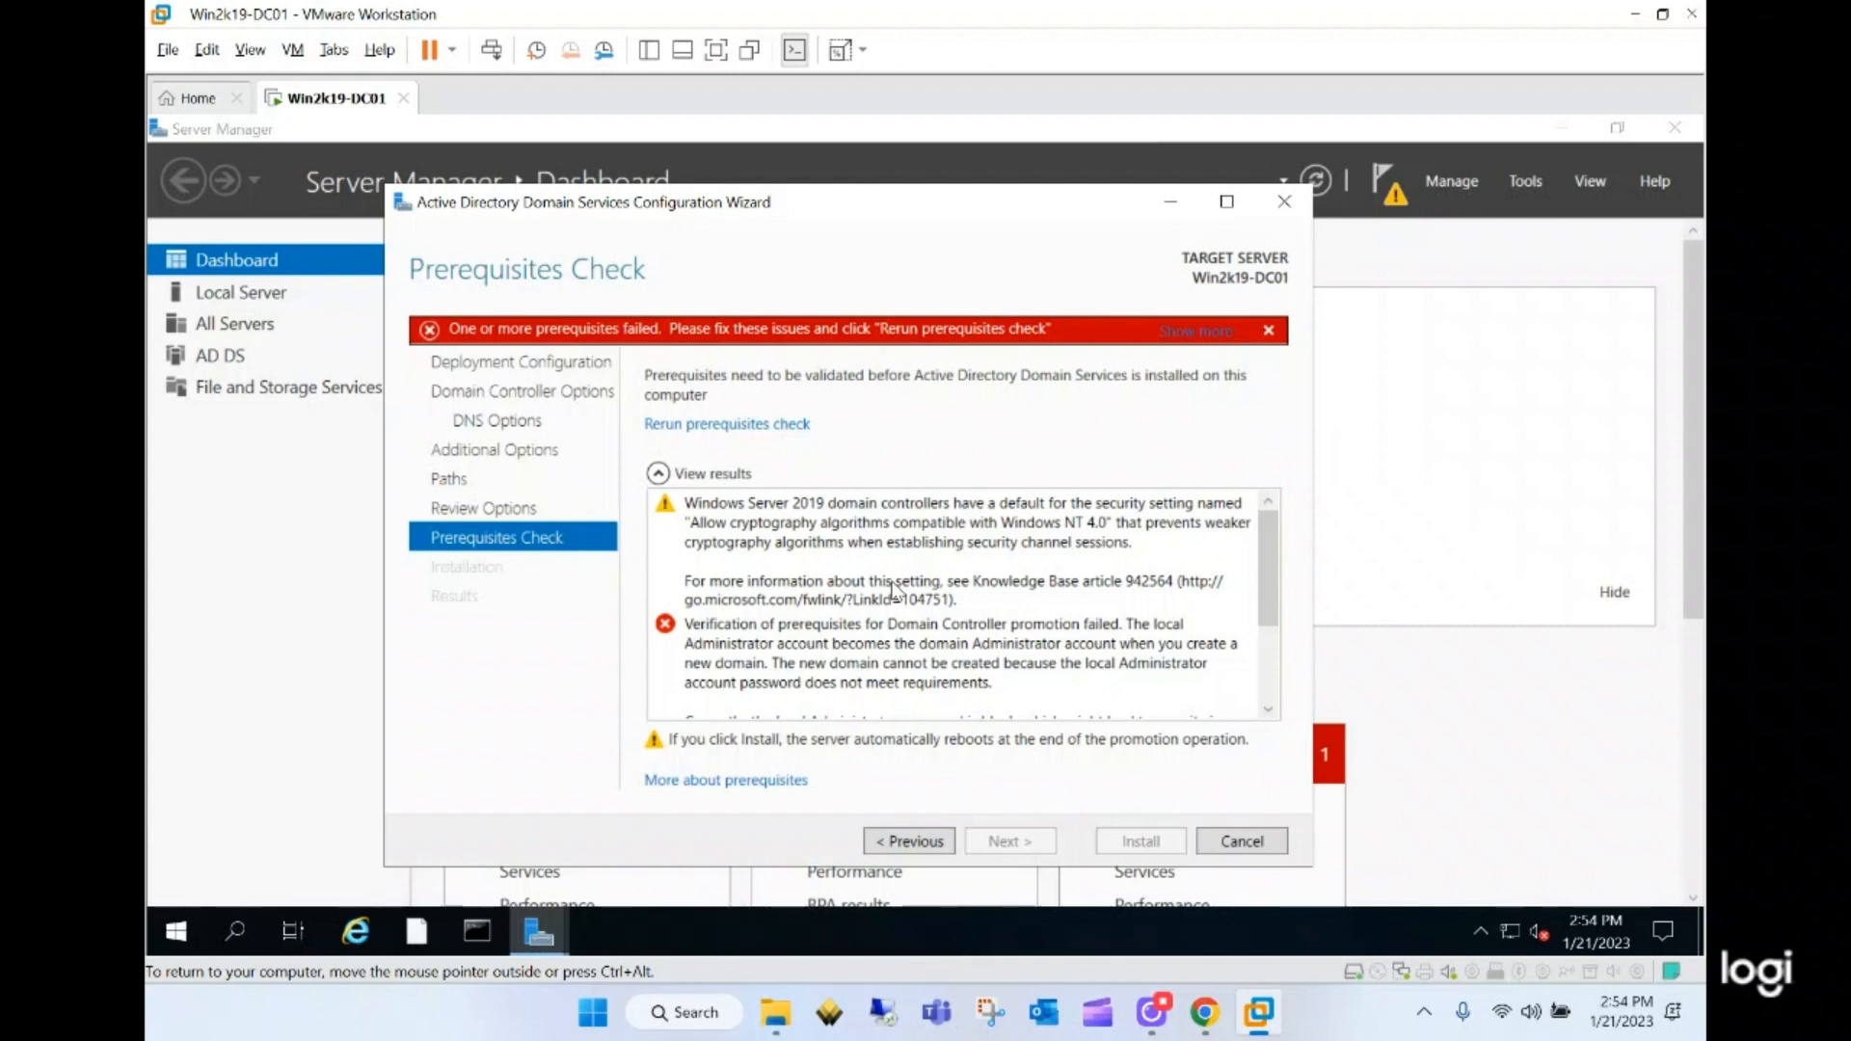
{"action": "left_click", "coordinate": [1224, 845]}
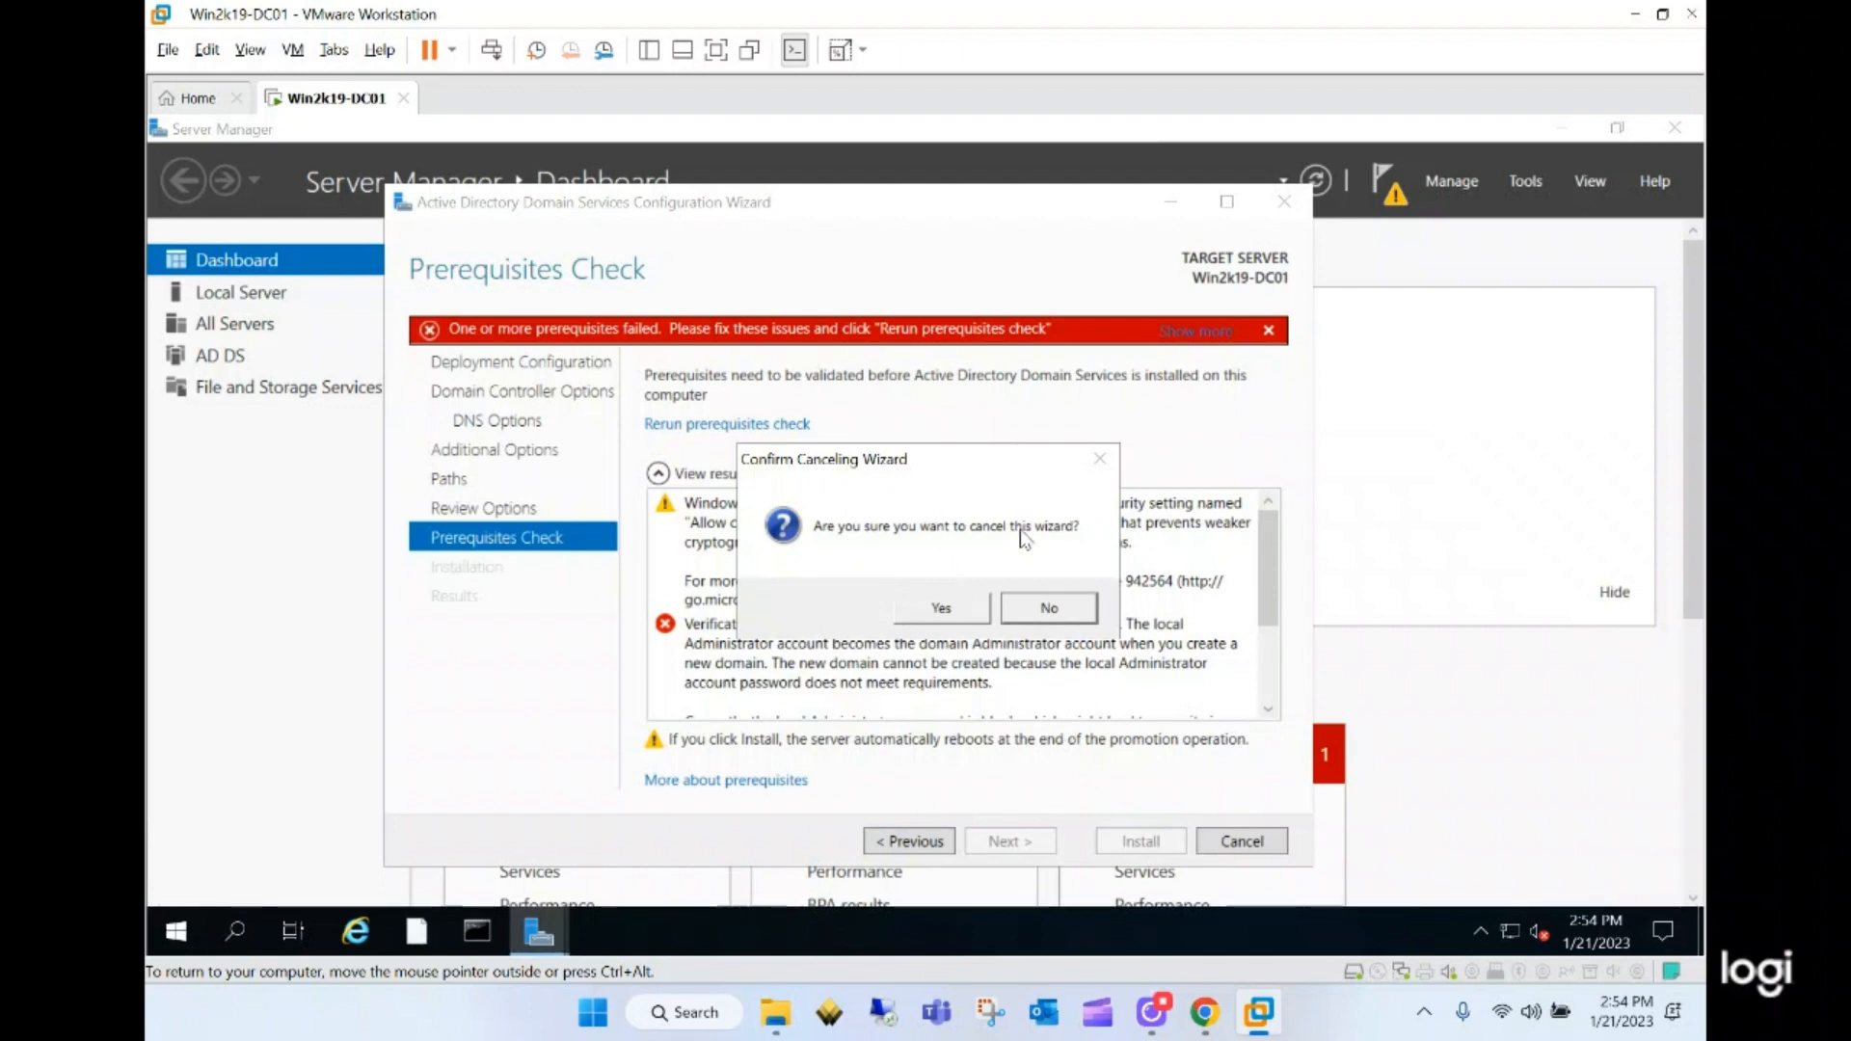
{"action": "left_click", "coordinate": [959, 610]}
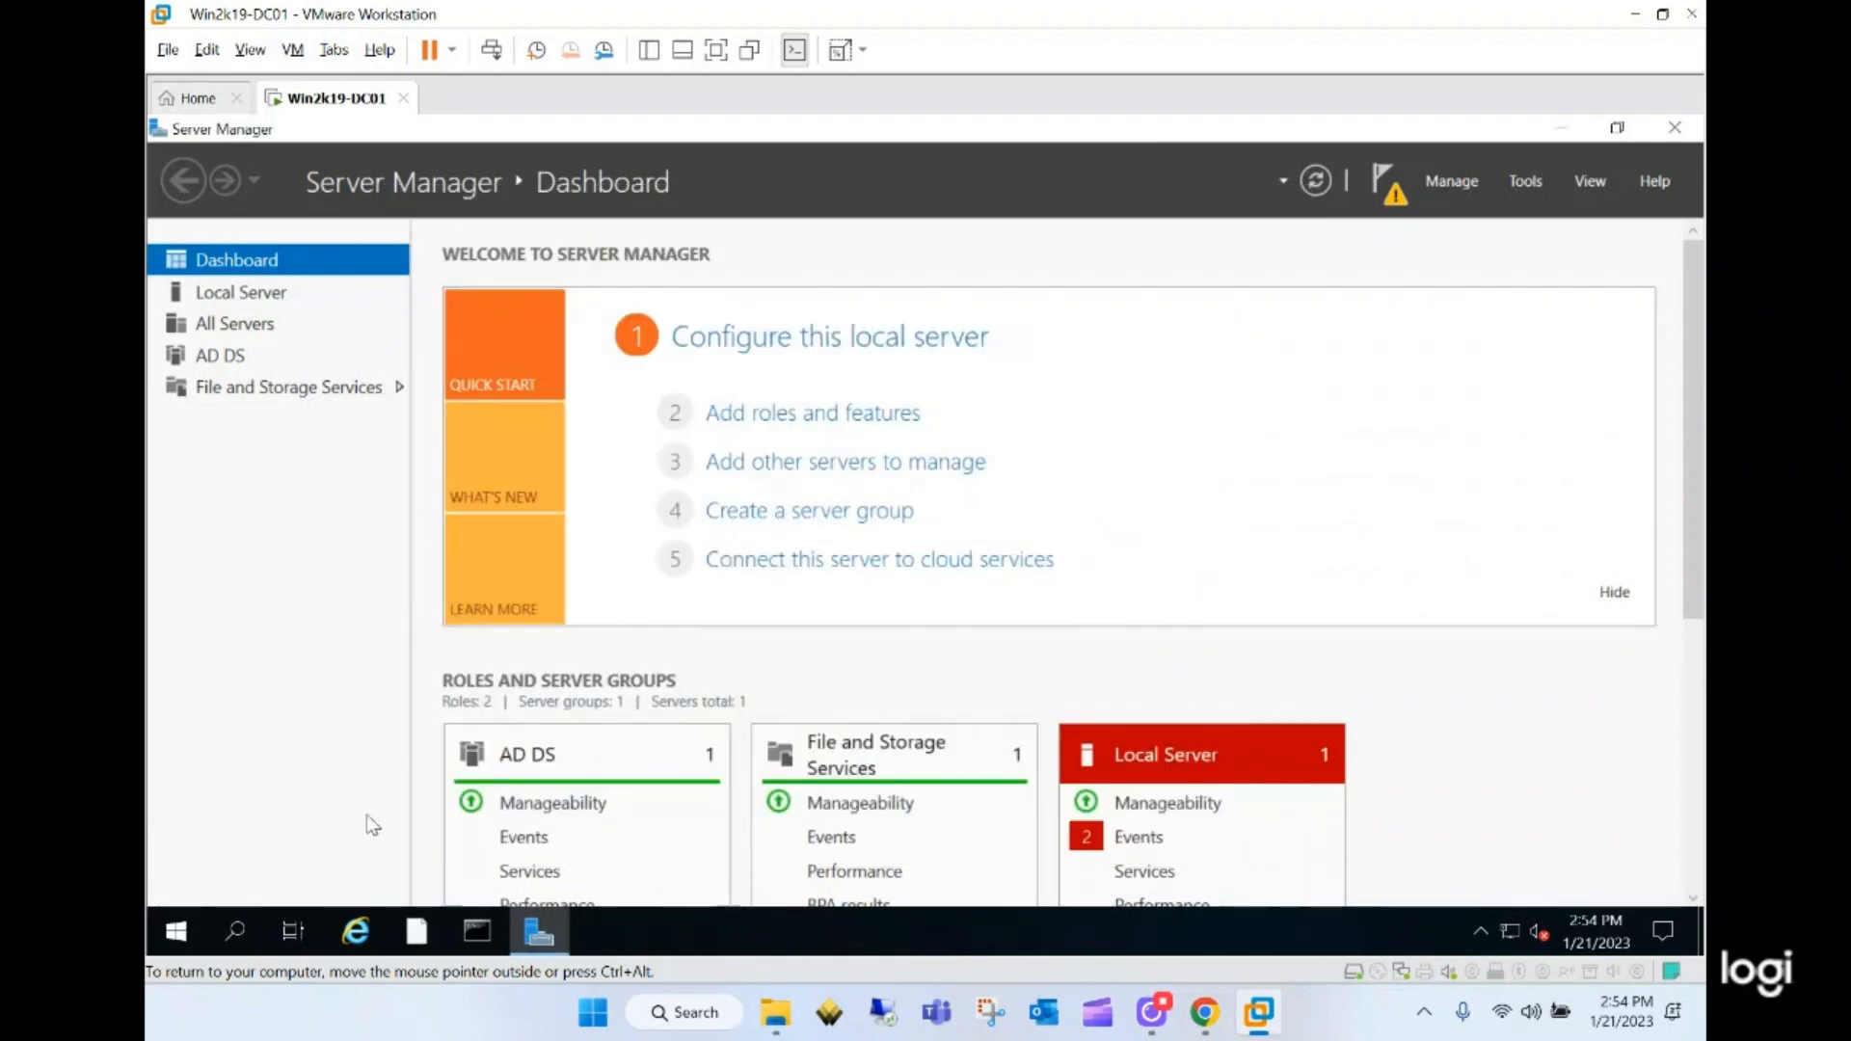
- Search the virtual machine's Windows for "users" and clear the search text
{"action": "left_click", "coordinate": [232, 929]}
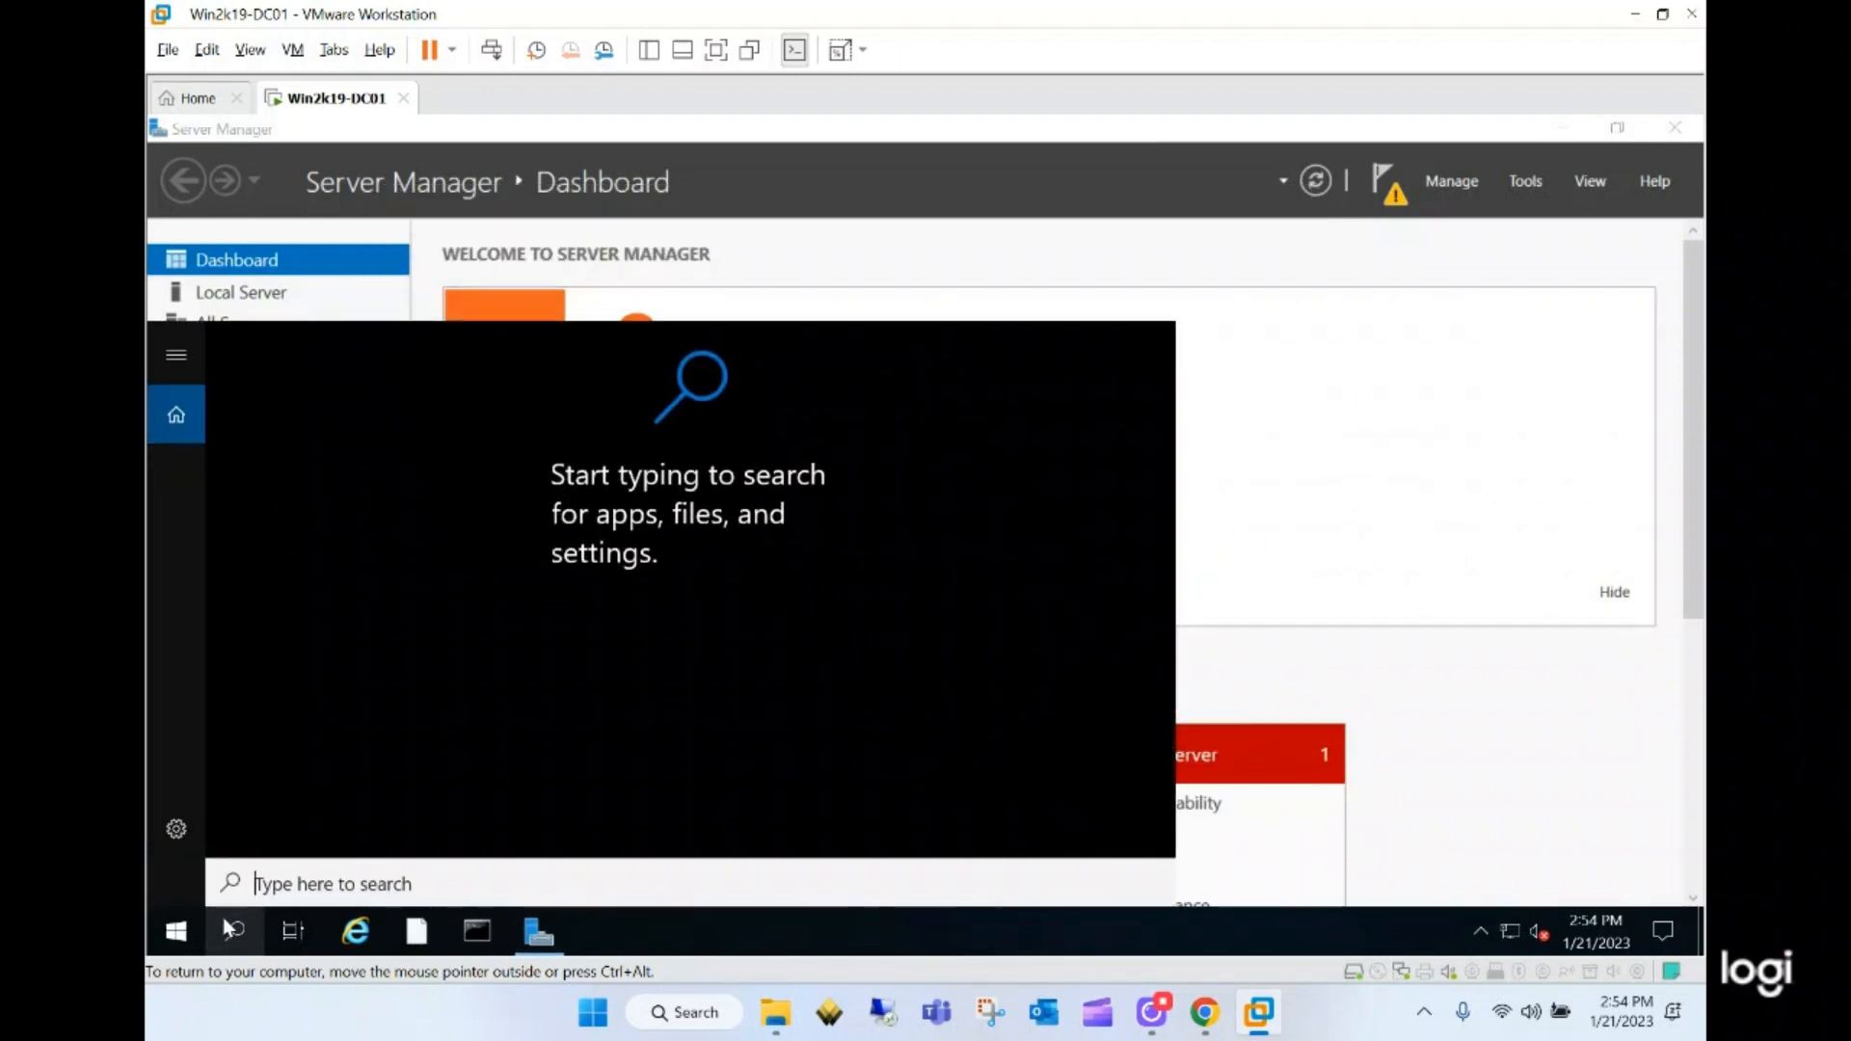
{"action": "type", "text": "users"}
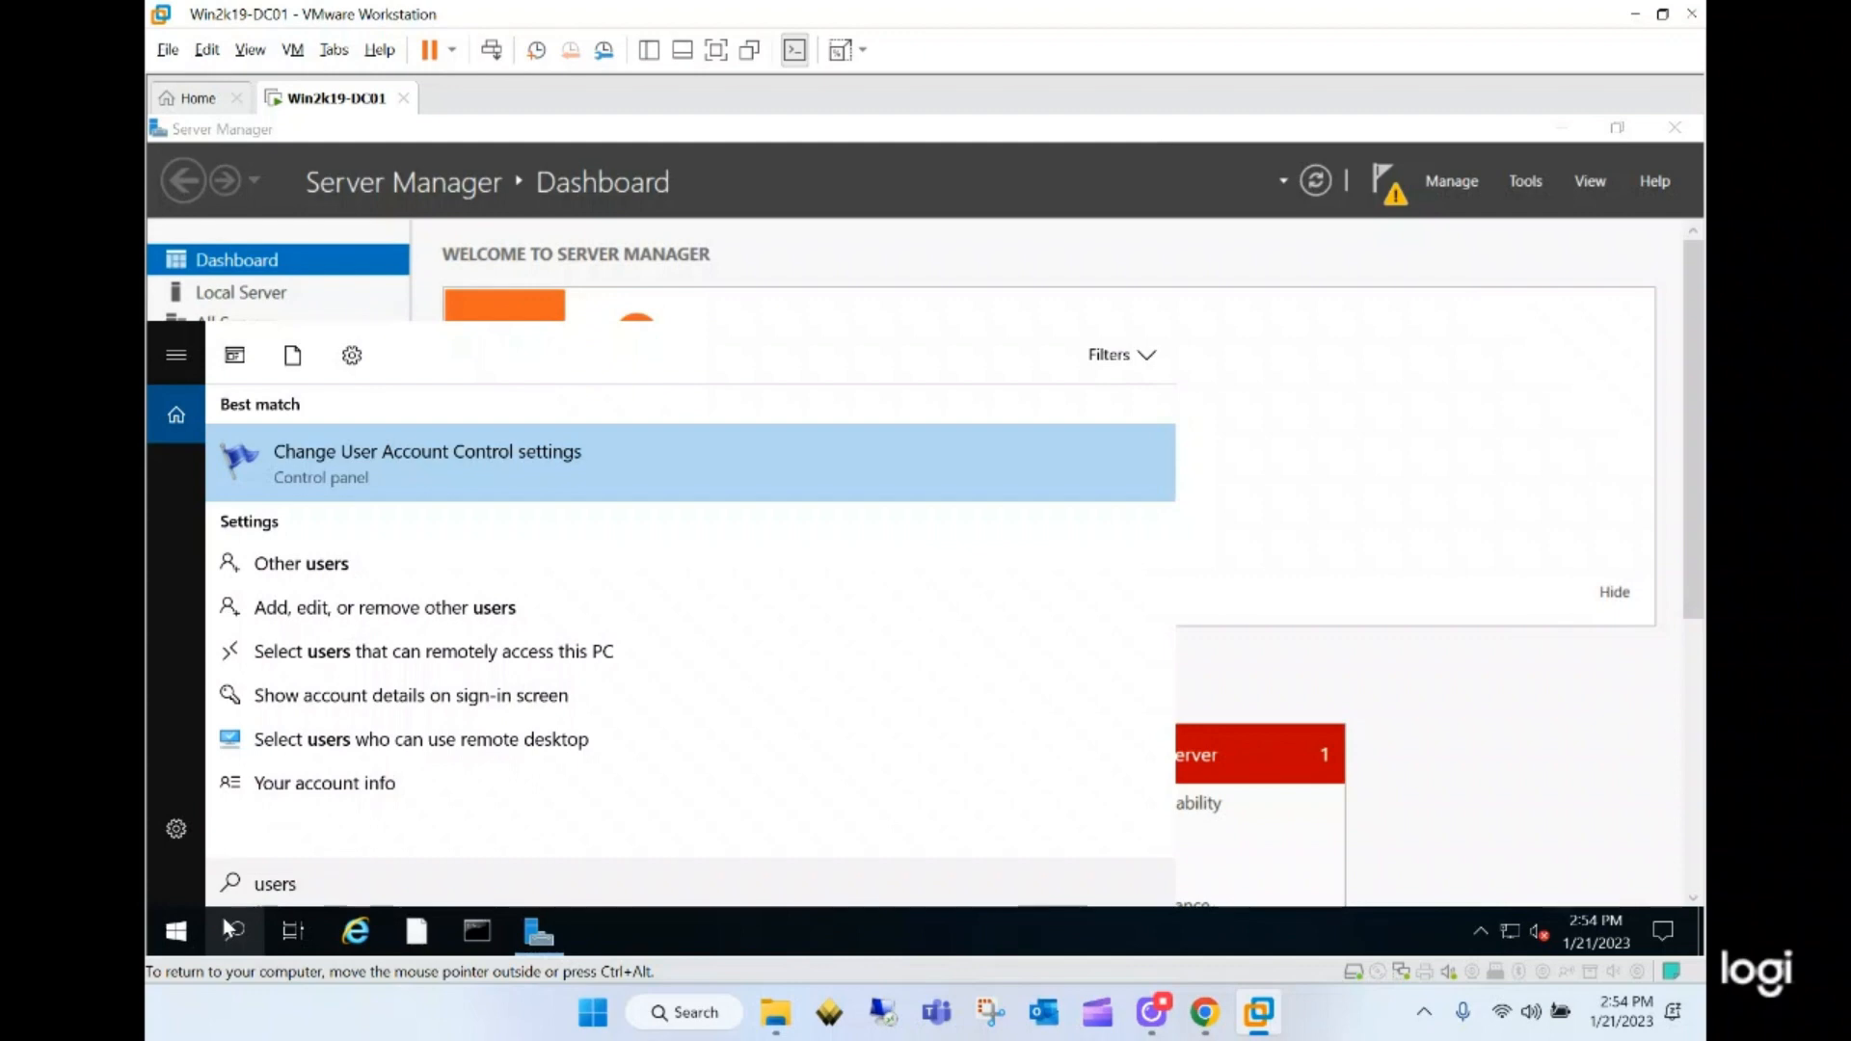
{"action": "key", "text": "BackSpace"}
{"action": "key", "text": "BackSpace"}
{"action": "key", "text": "BackSpace"}
{"action": "key", "text": "BackSpace"}
{"action": "key", "text": "BackSpace"}
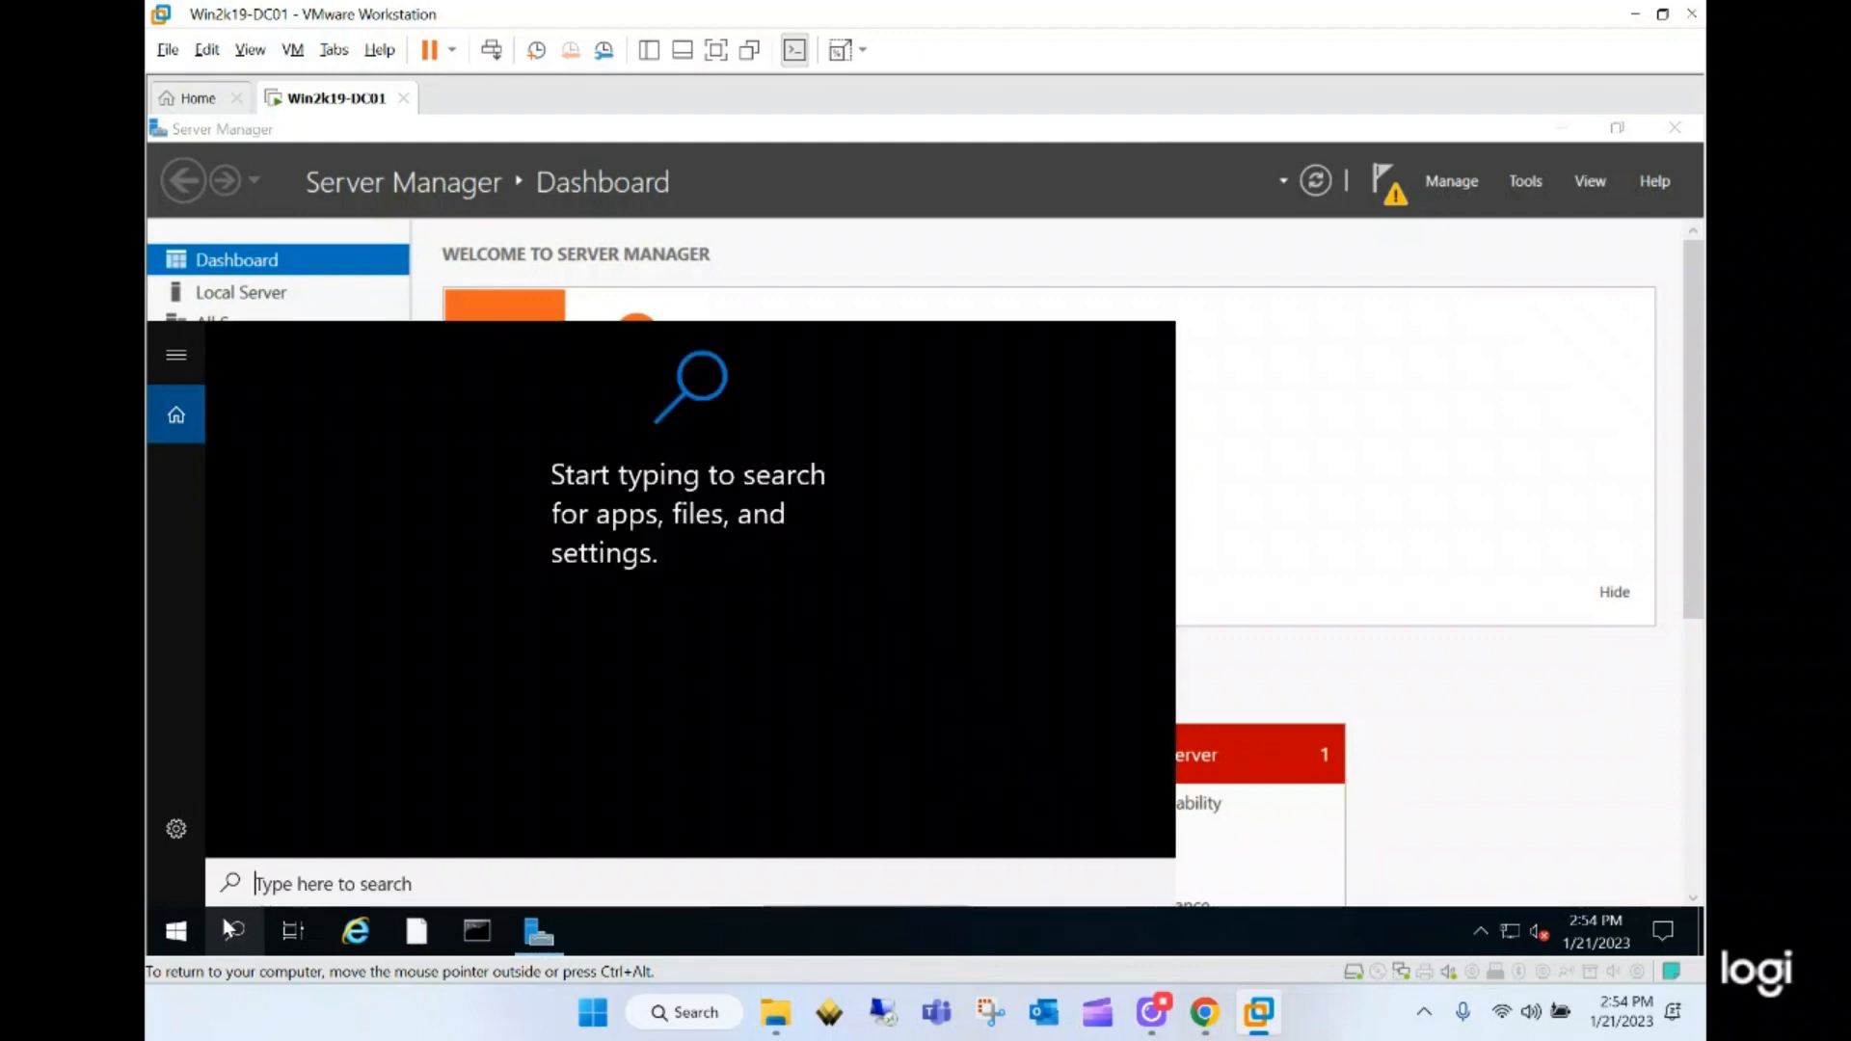
- Find and open Computer Management, and display the Users folder under Local Users and Groups
{"action": "type", "text": "compu"}
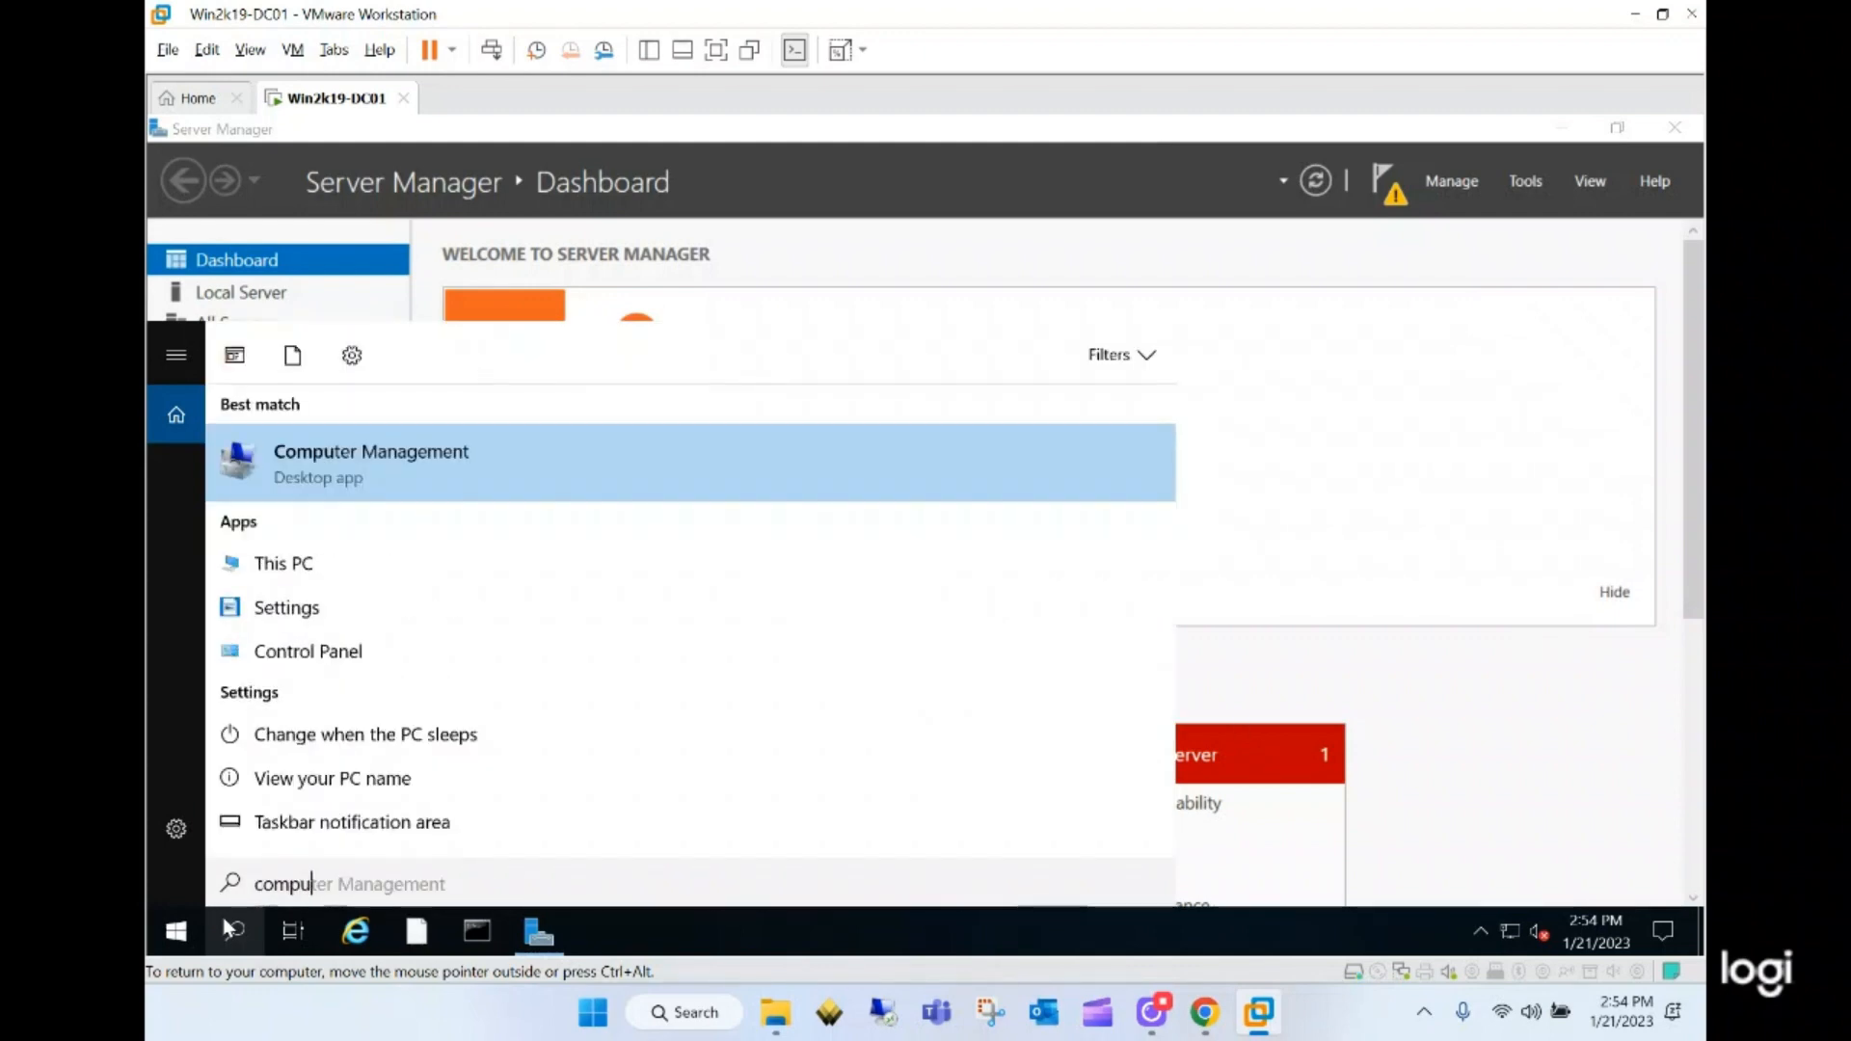
{"action": "left_click", "coordinate": [223, 917]}
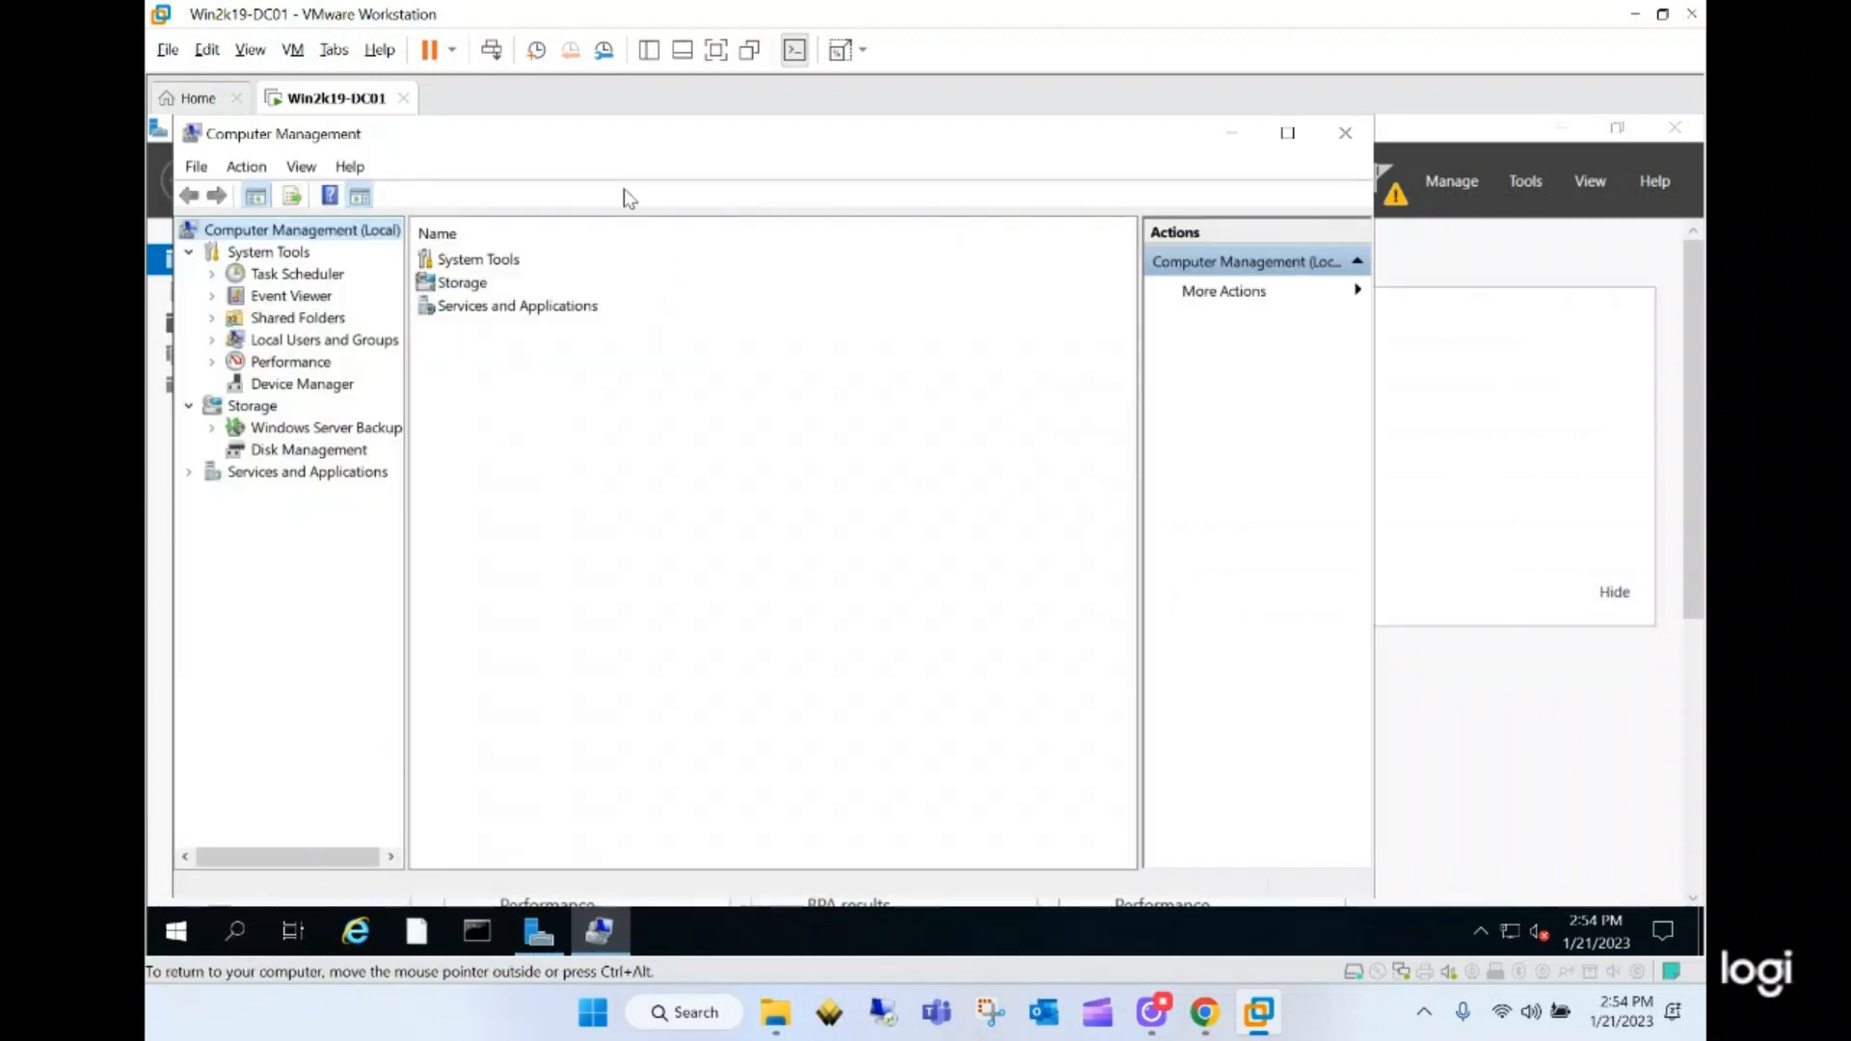
{"action": "double_click", "coordinate": [593, 135]}
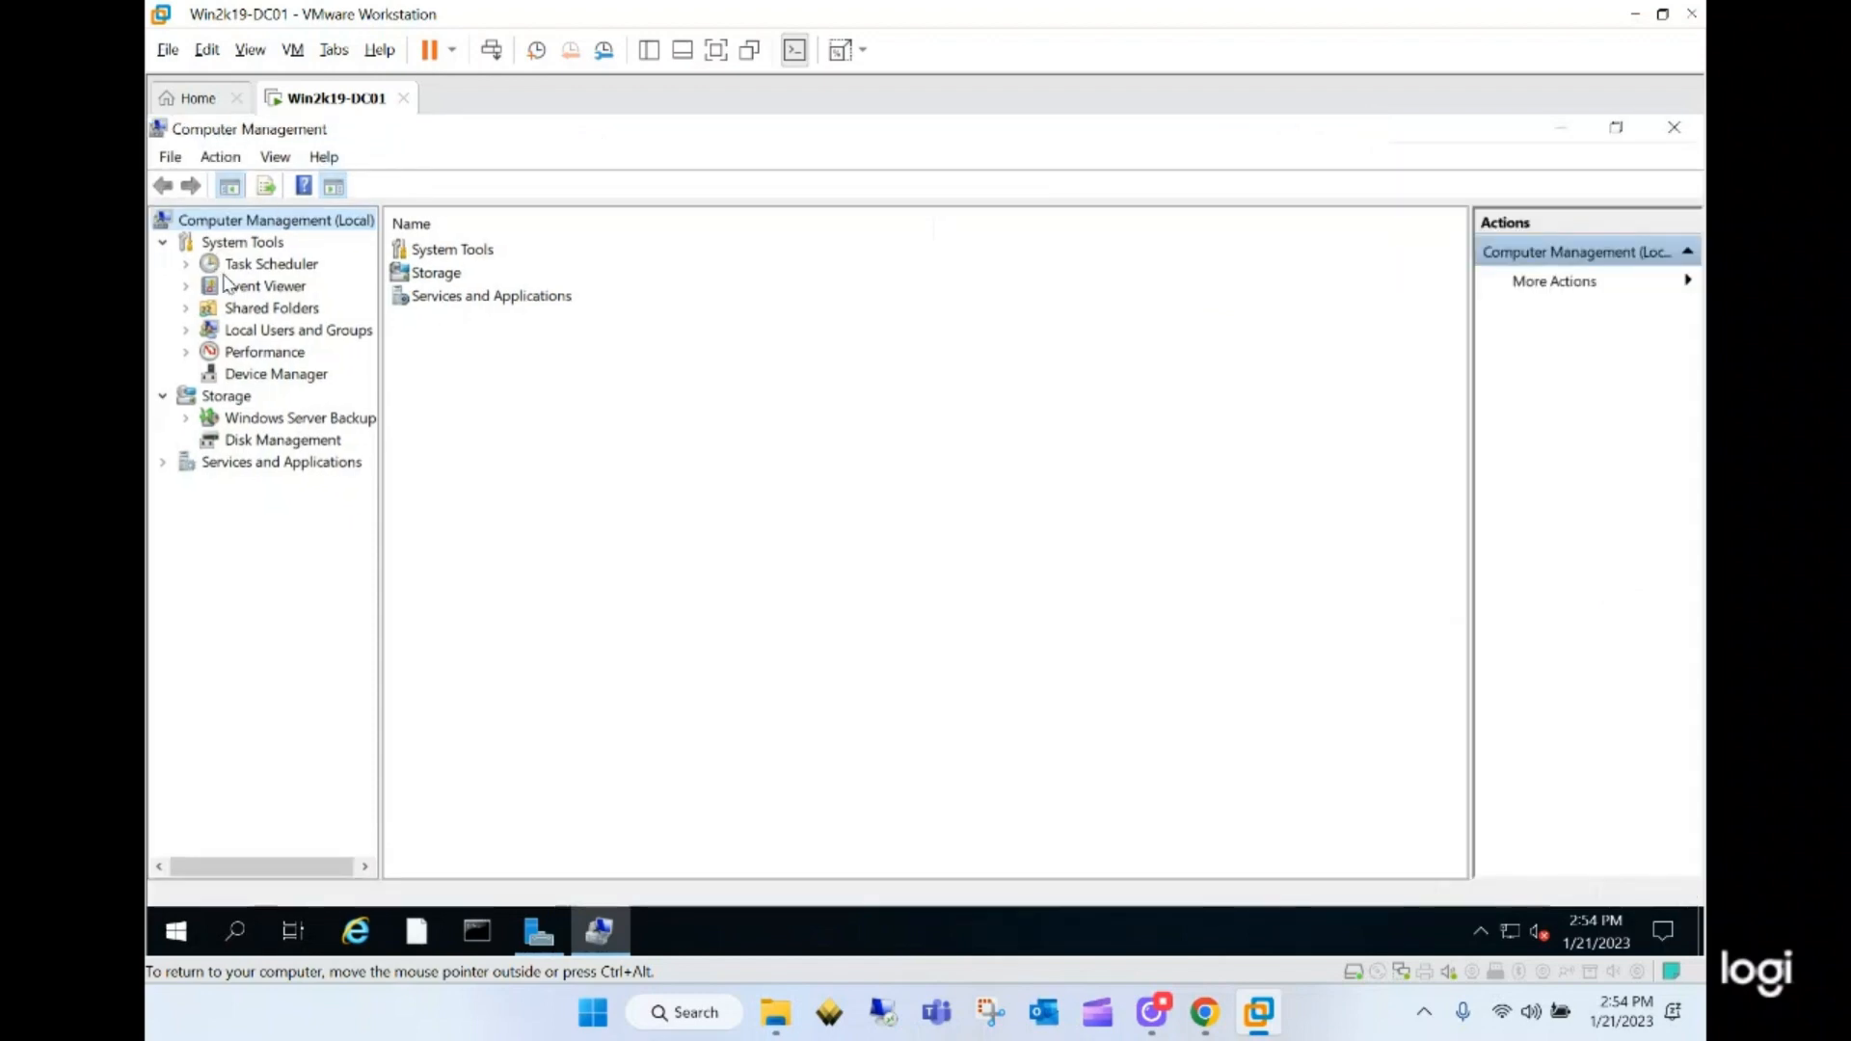
{"action": "left_click", "coordinate": [186, 330]}
{"action": "left_click", "coordinate": [246, 356]}
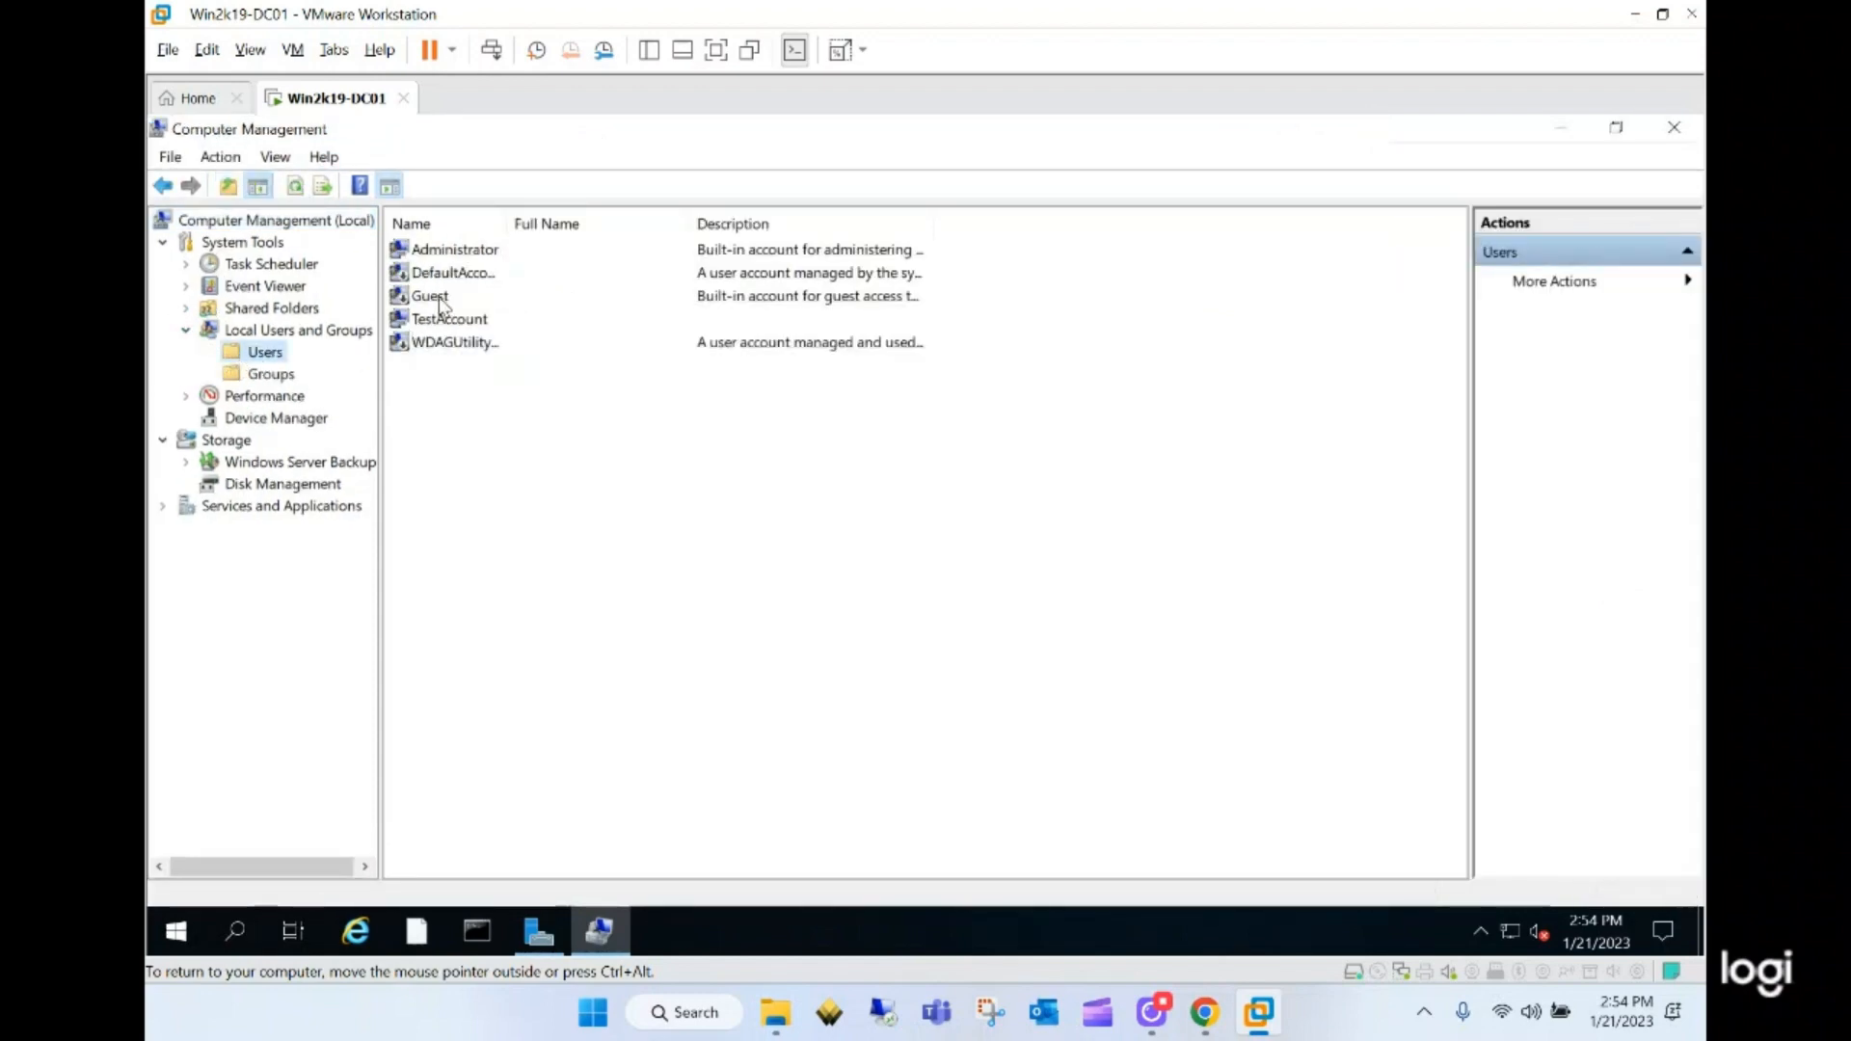
- Set and confirm a new password for the local Administrator account
{"action": "left_click", "coordinate": [452, 253]}
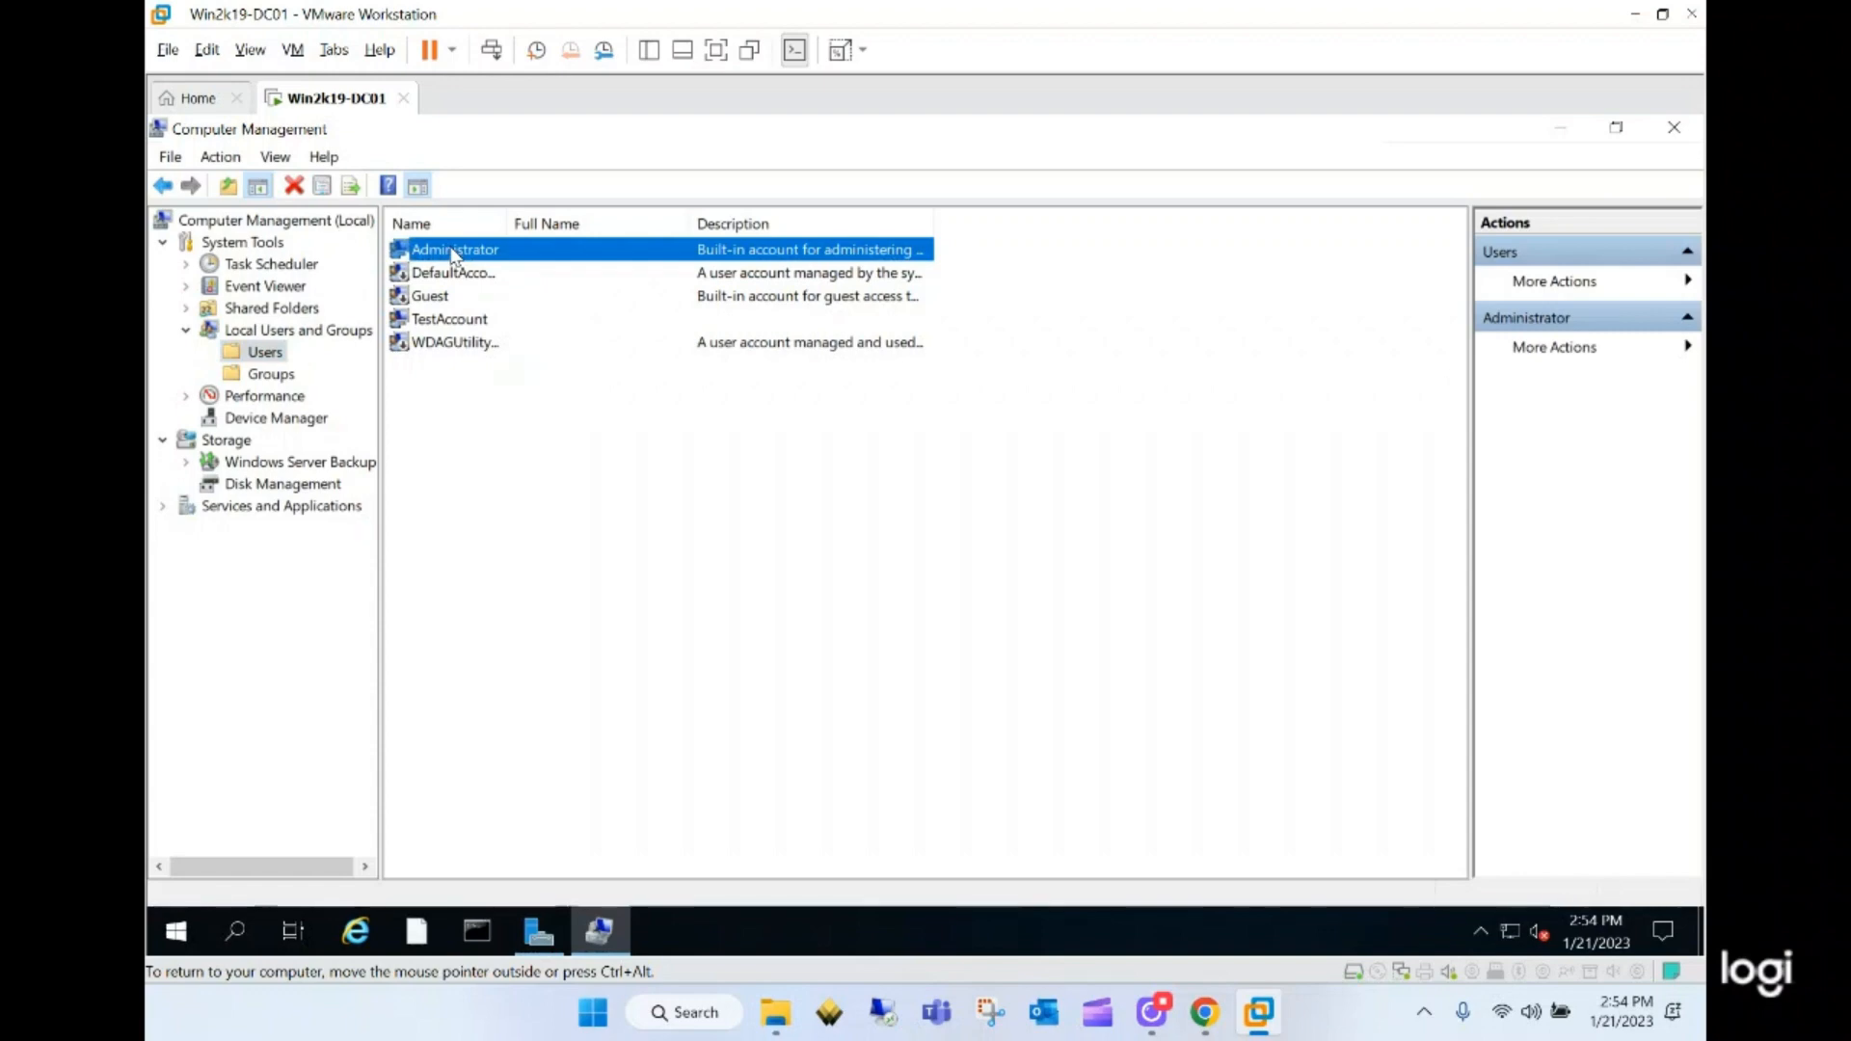
{"action": "right_click", "coordinate": [452, 252]}
{"action": "left_click", "coordinate": [477, 263]}
{"action": "left_click", "coordinate": [817, 639]}
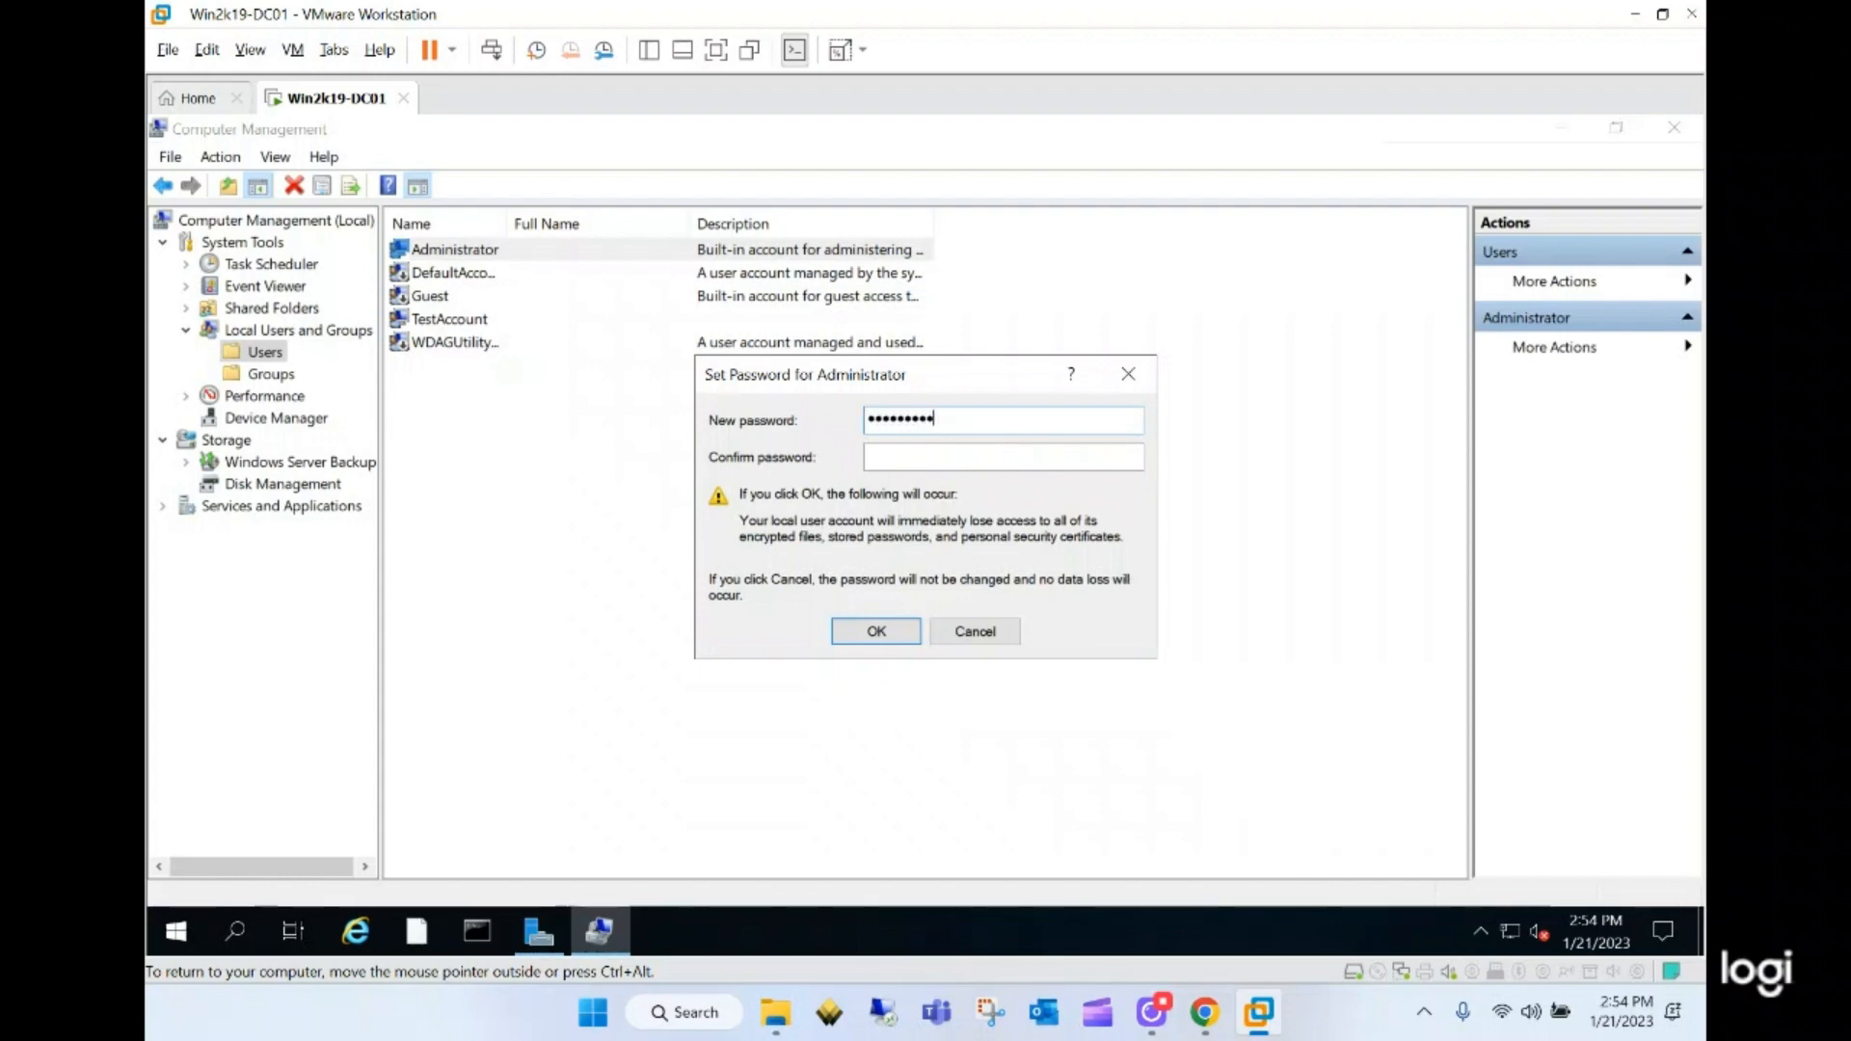
{"action": "type", "text": "•••"}
{"action": "key", "text": "Tab"}
{"action": "type", "text": "••••••••••••"}
{"action": "key", "text": "Return"}
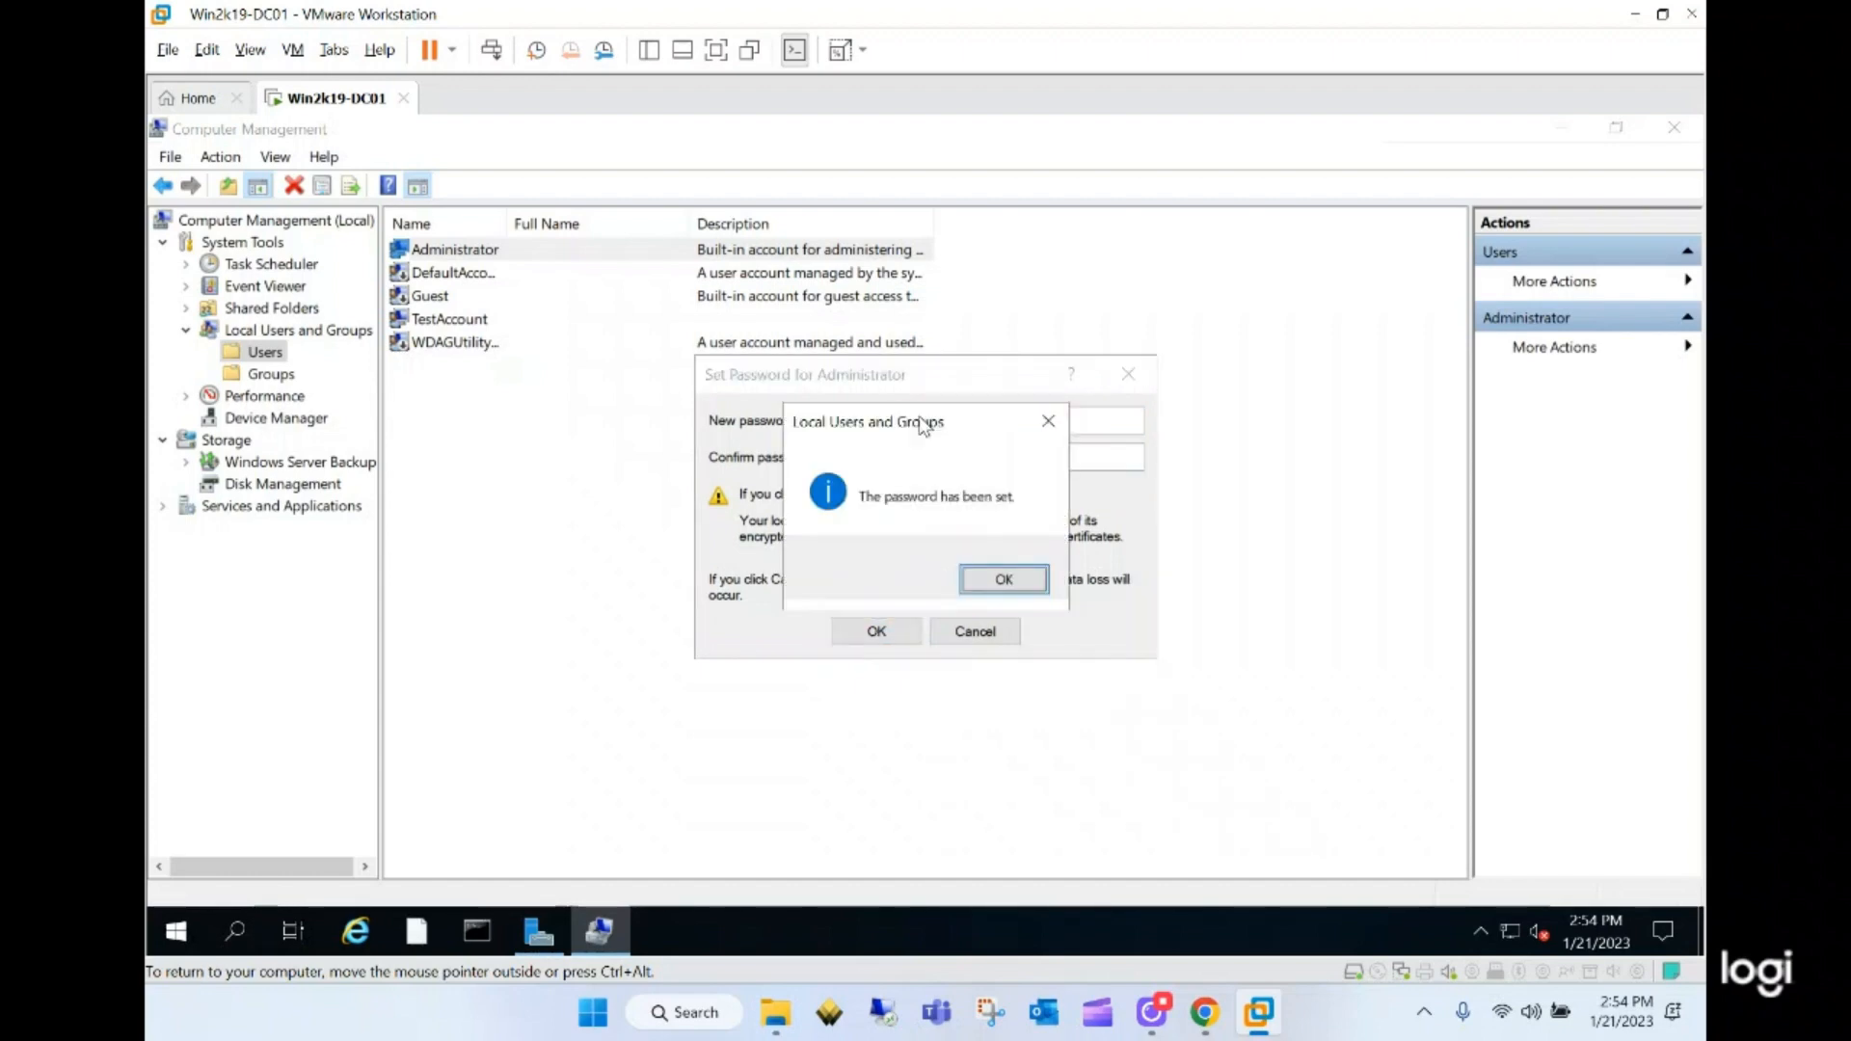
{"action": "left_click", "coordinate": [998, 576]}
{"action": "left_click", "coordinate": [570, 413]}
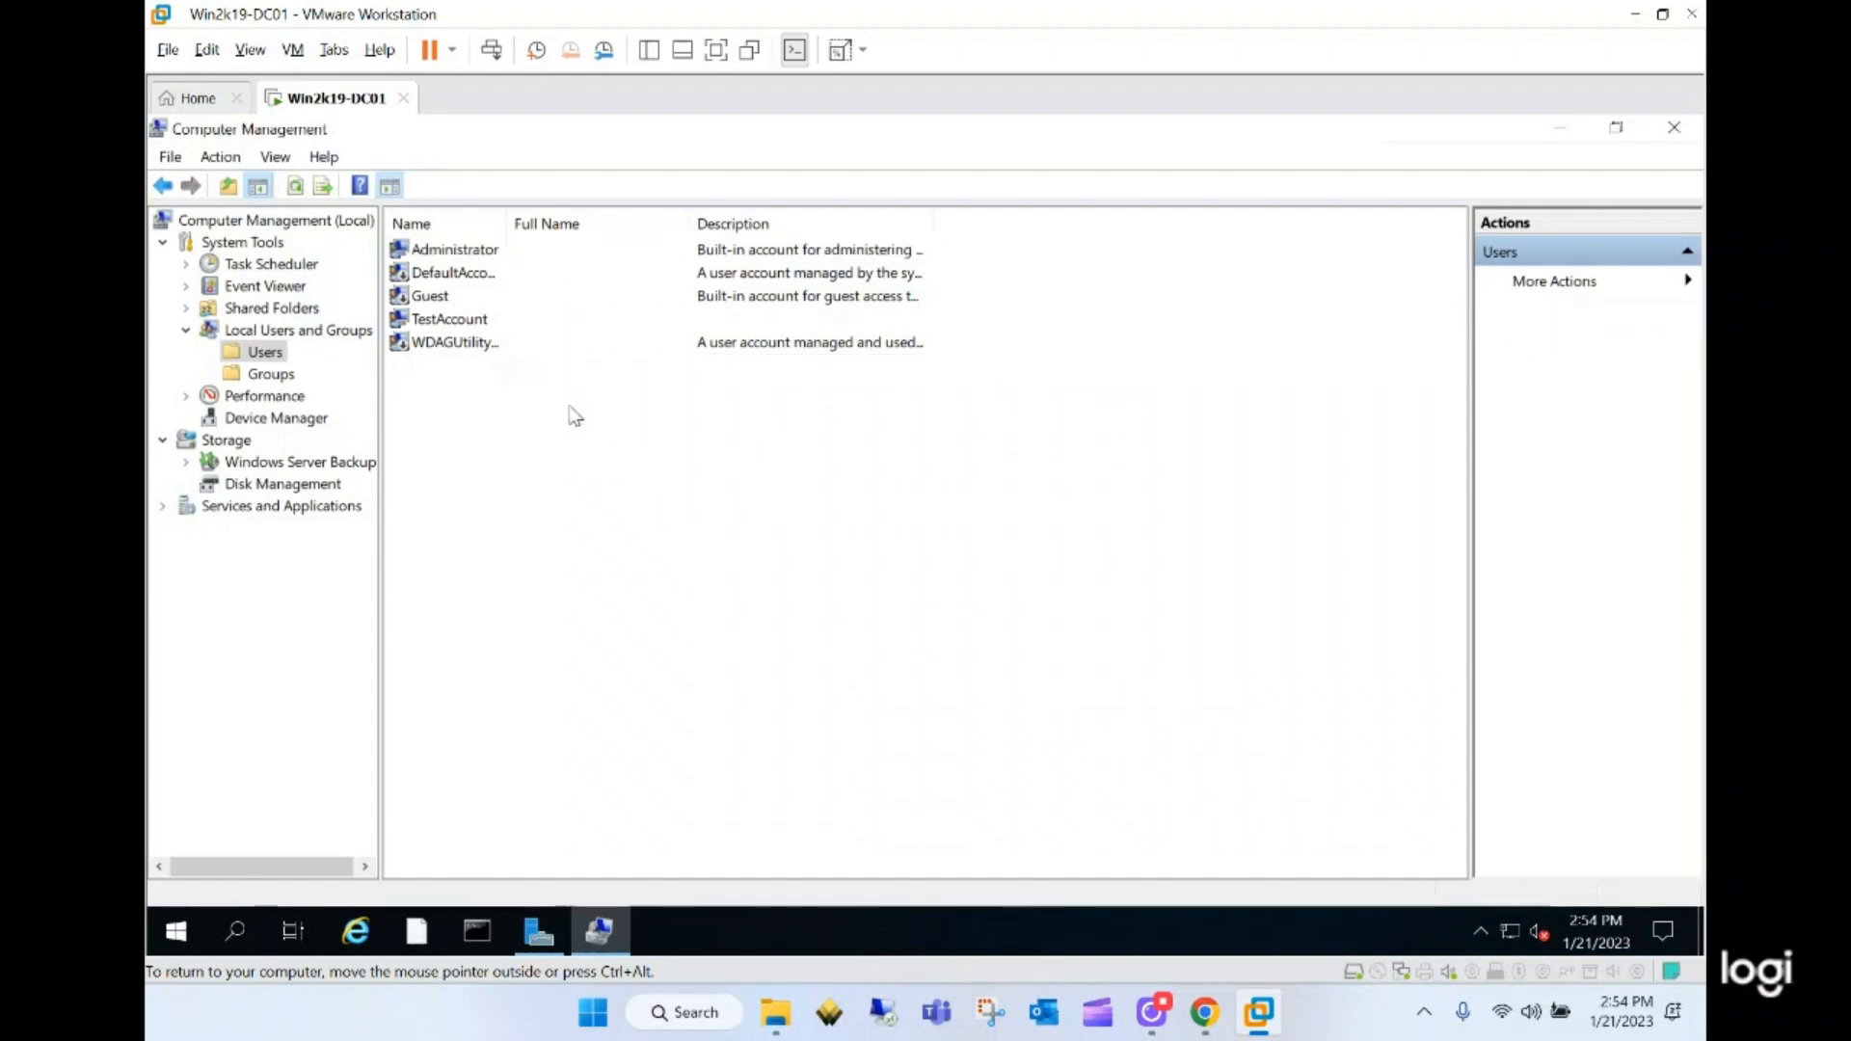
- Check the group memberships of the TestAccount and Administrator accounts without changing them
{"action": "right_click", "coordinate": [502, 457]}
{"action": "left_click", "coordinate": [491, 401]}
{"action": "double_click", "coordinate": [451, 319]}
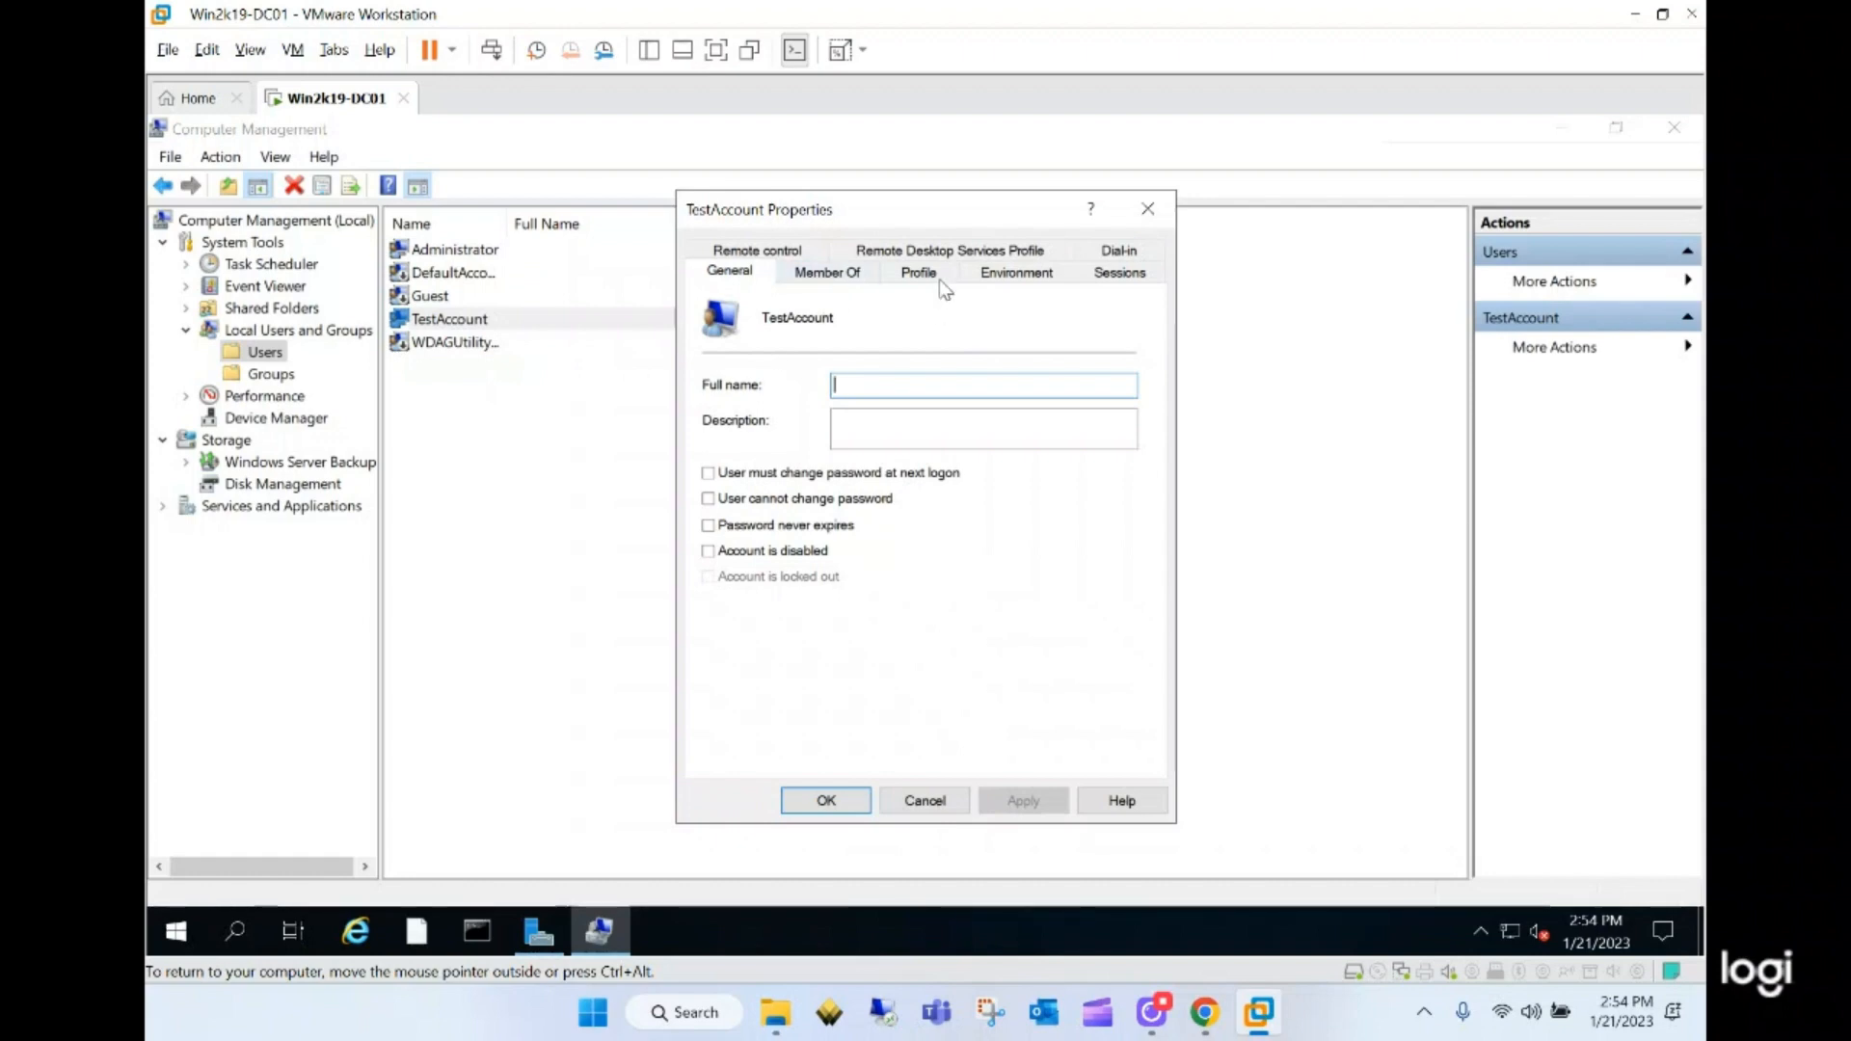
{"action": "left_click", "coordinate": [819, 273]}
{"action": "left_click", "coordinate": [1147, 208]}
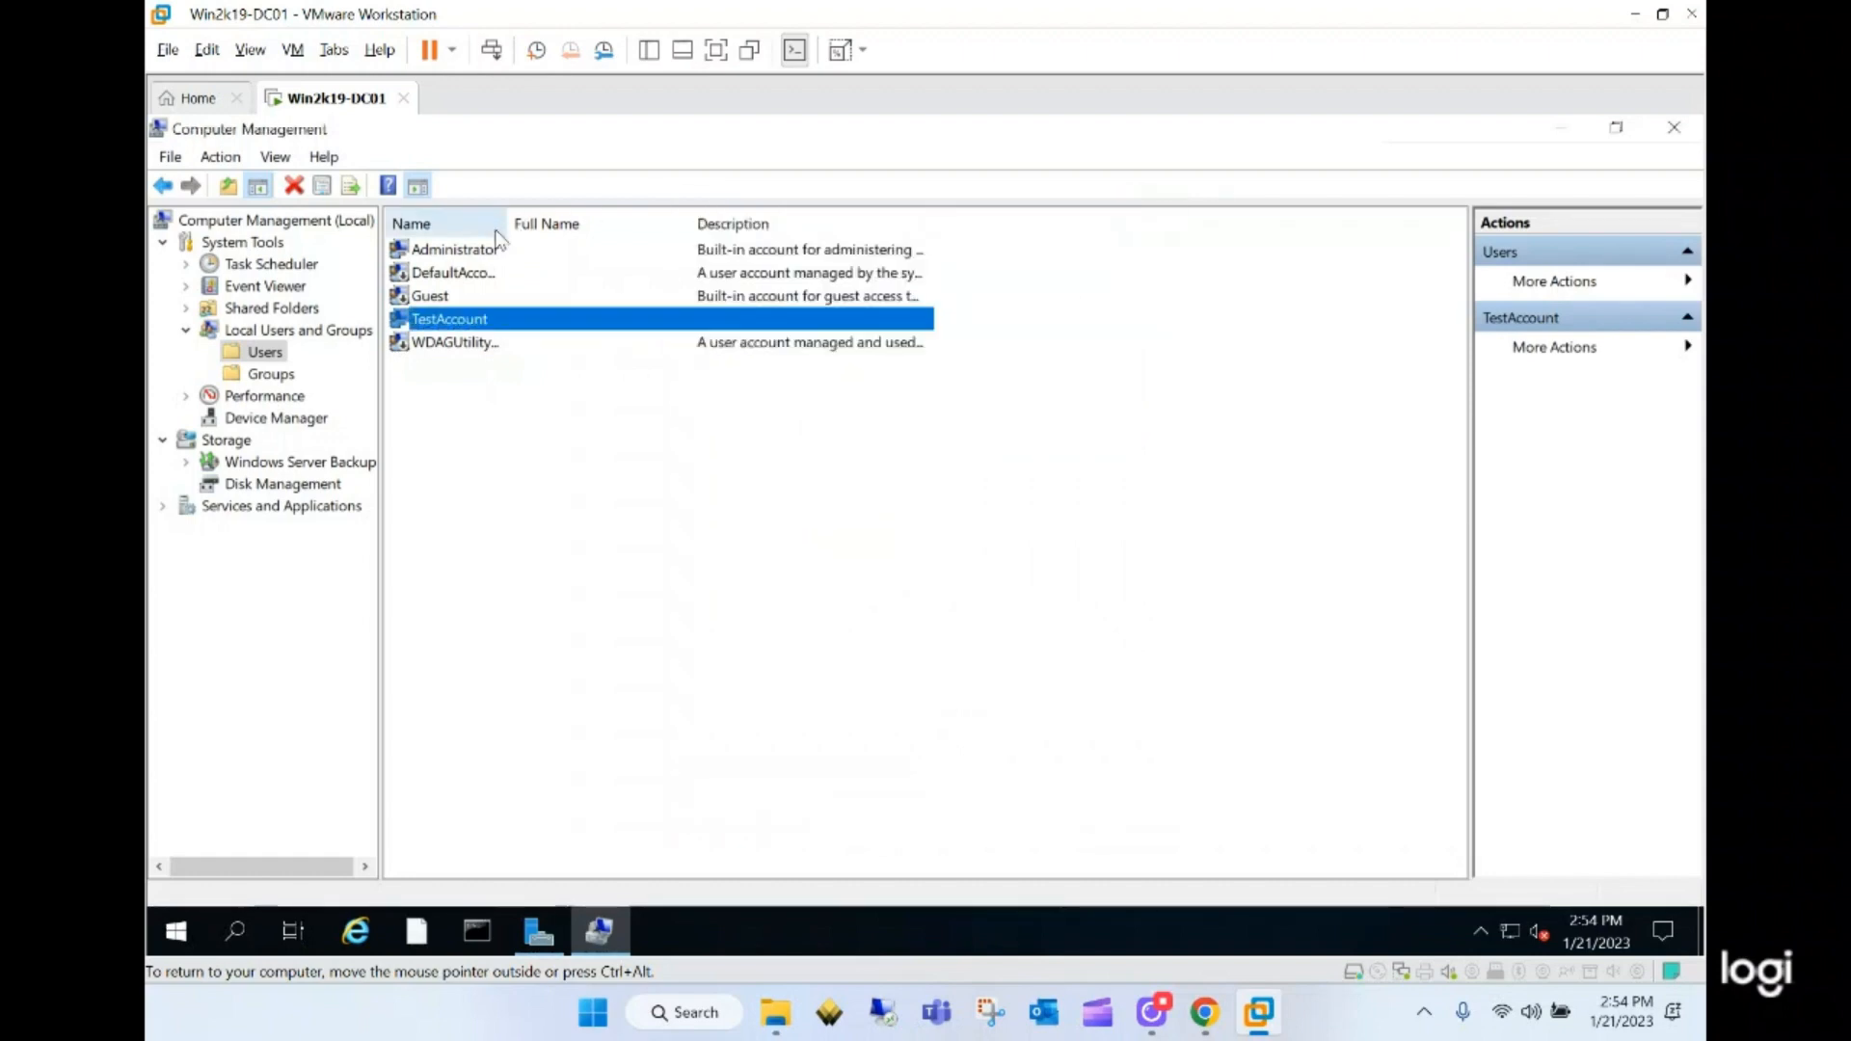
{"action": "double_click", "coordinate": [493, 249]}
{"action": "left_click", "coordinate": [837, 274]}
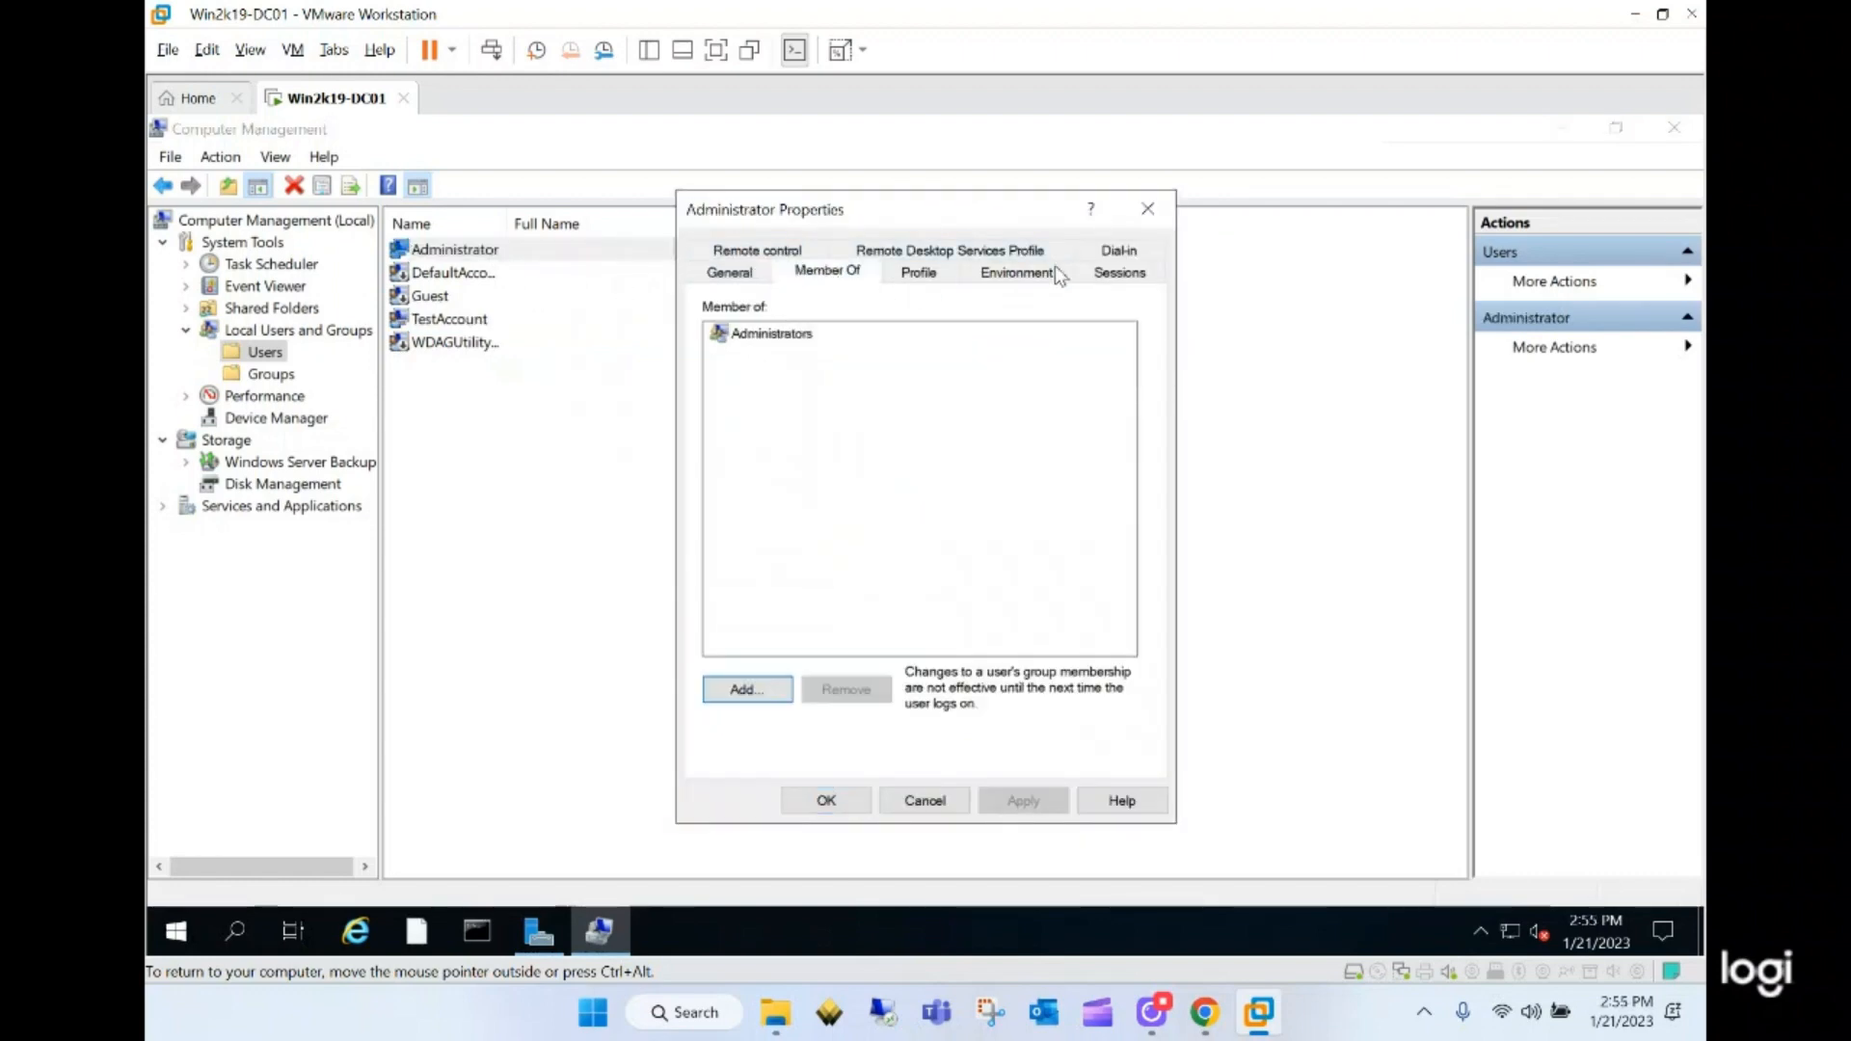
{"action": "left_click", "coordinate": [1164, 214]}
{"action": "left_click", "coordinate": [761, 491]}
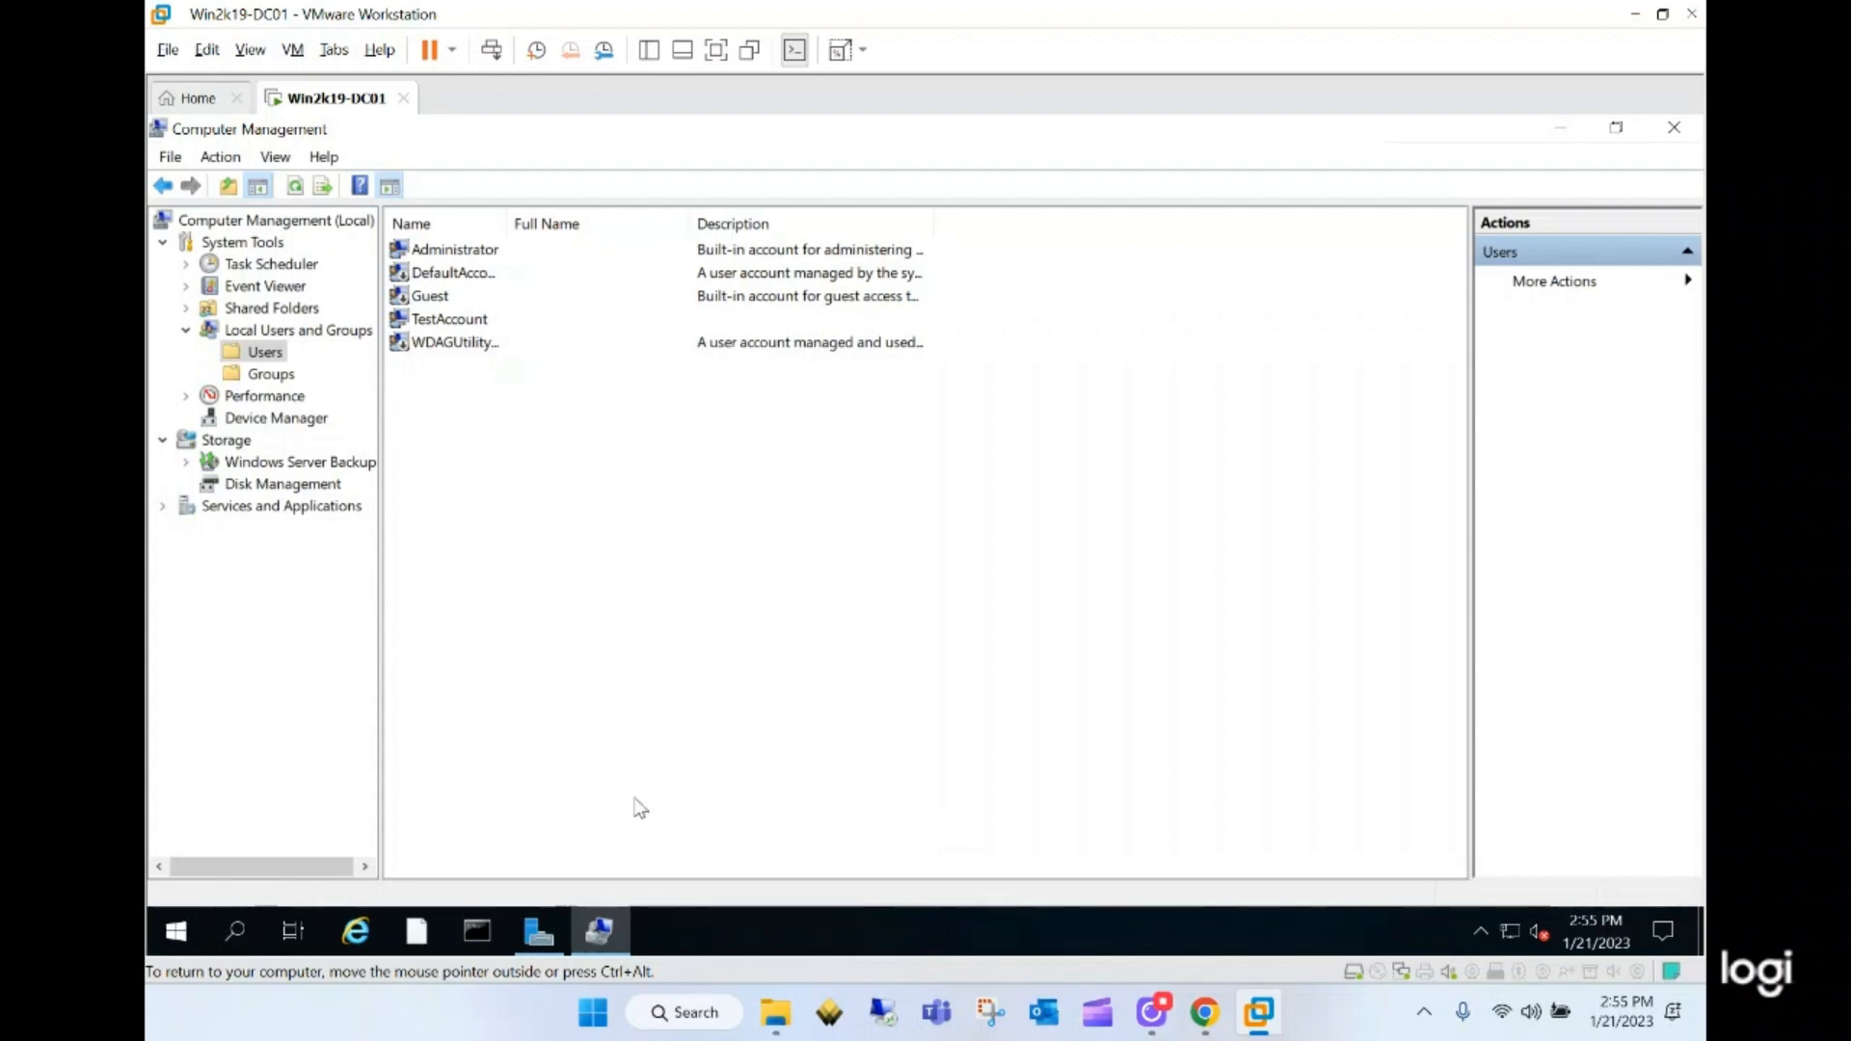
- Restart the domain controller promotion from Server Manager and add a new forest with the root domain name itlifestyle.com
{"action": "left_click", "coordinate": [538, 931]}
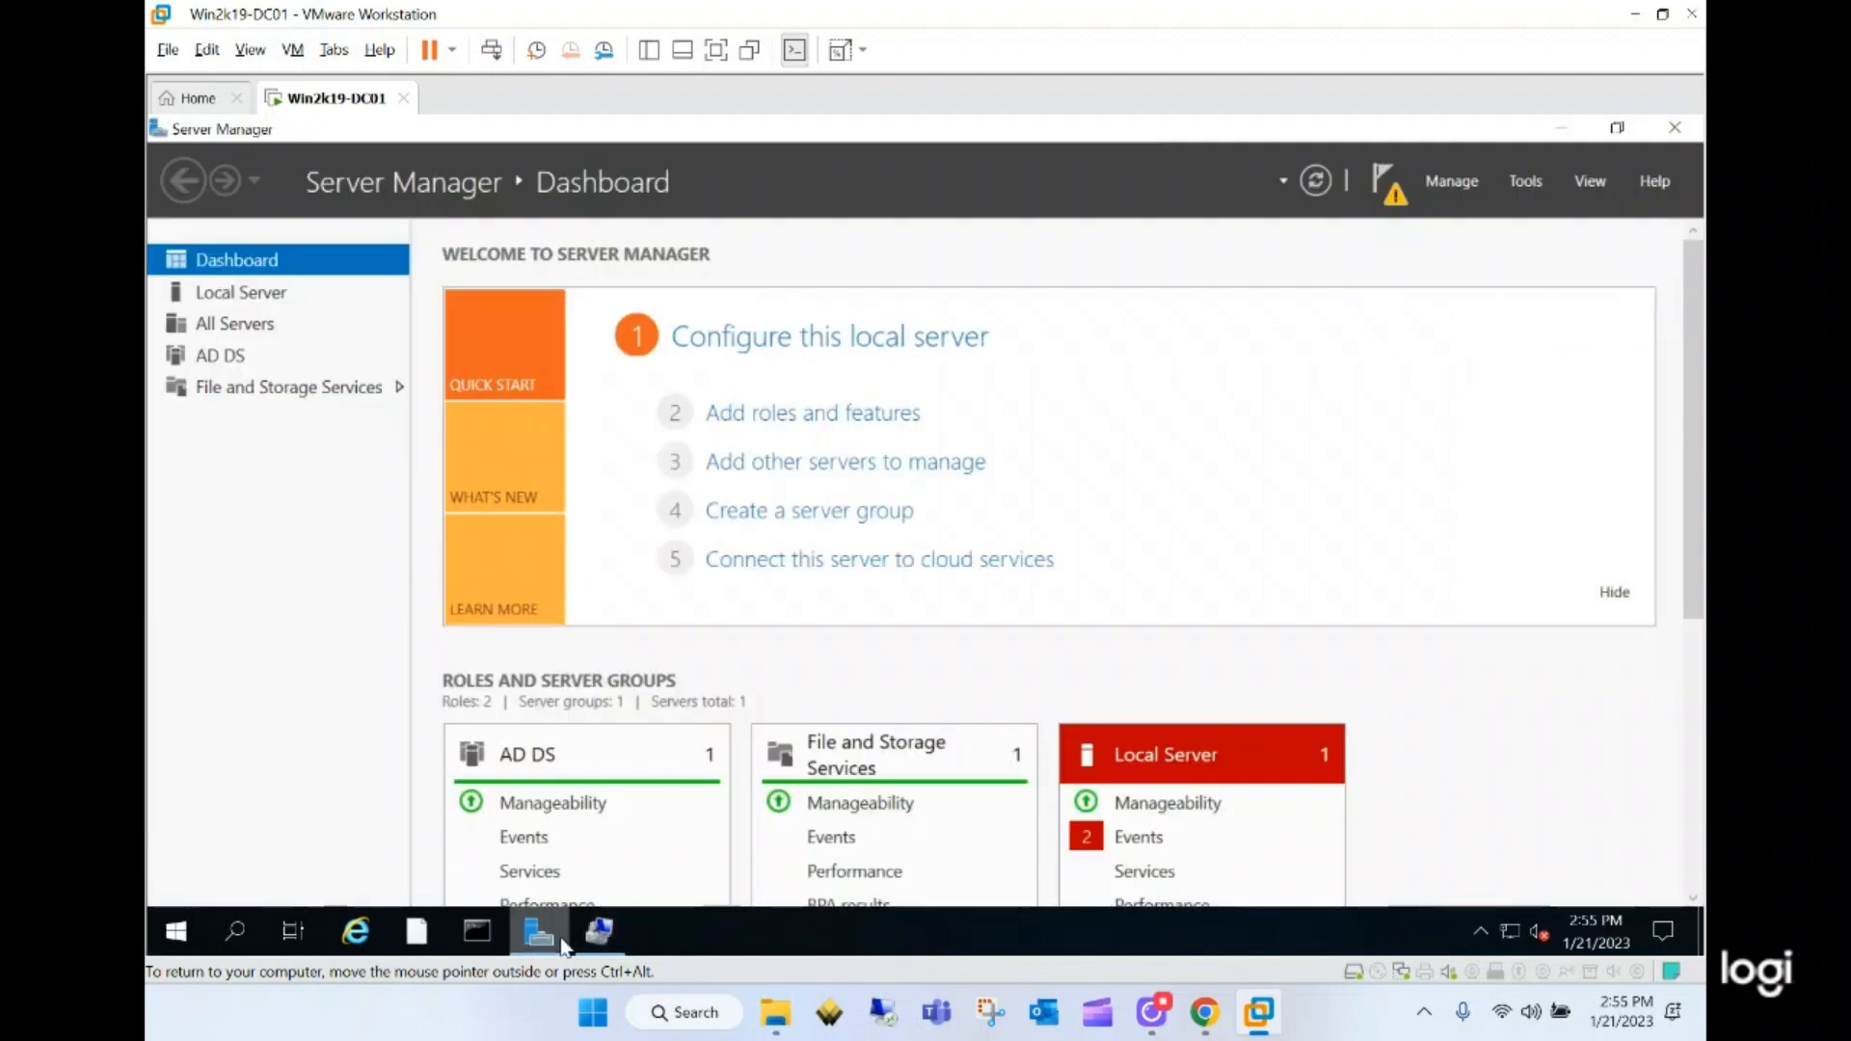
{"action": "left_click", "coordinate": [1387, 181]}
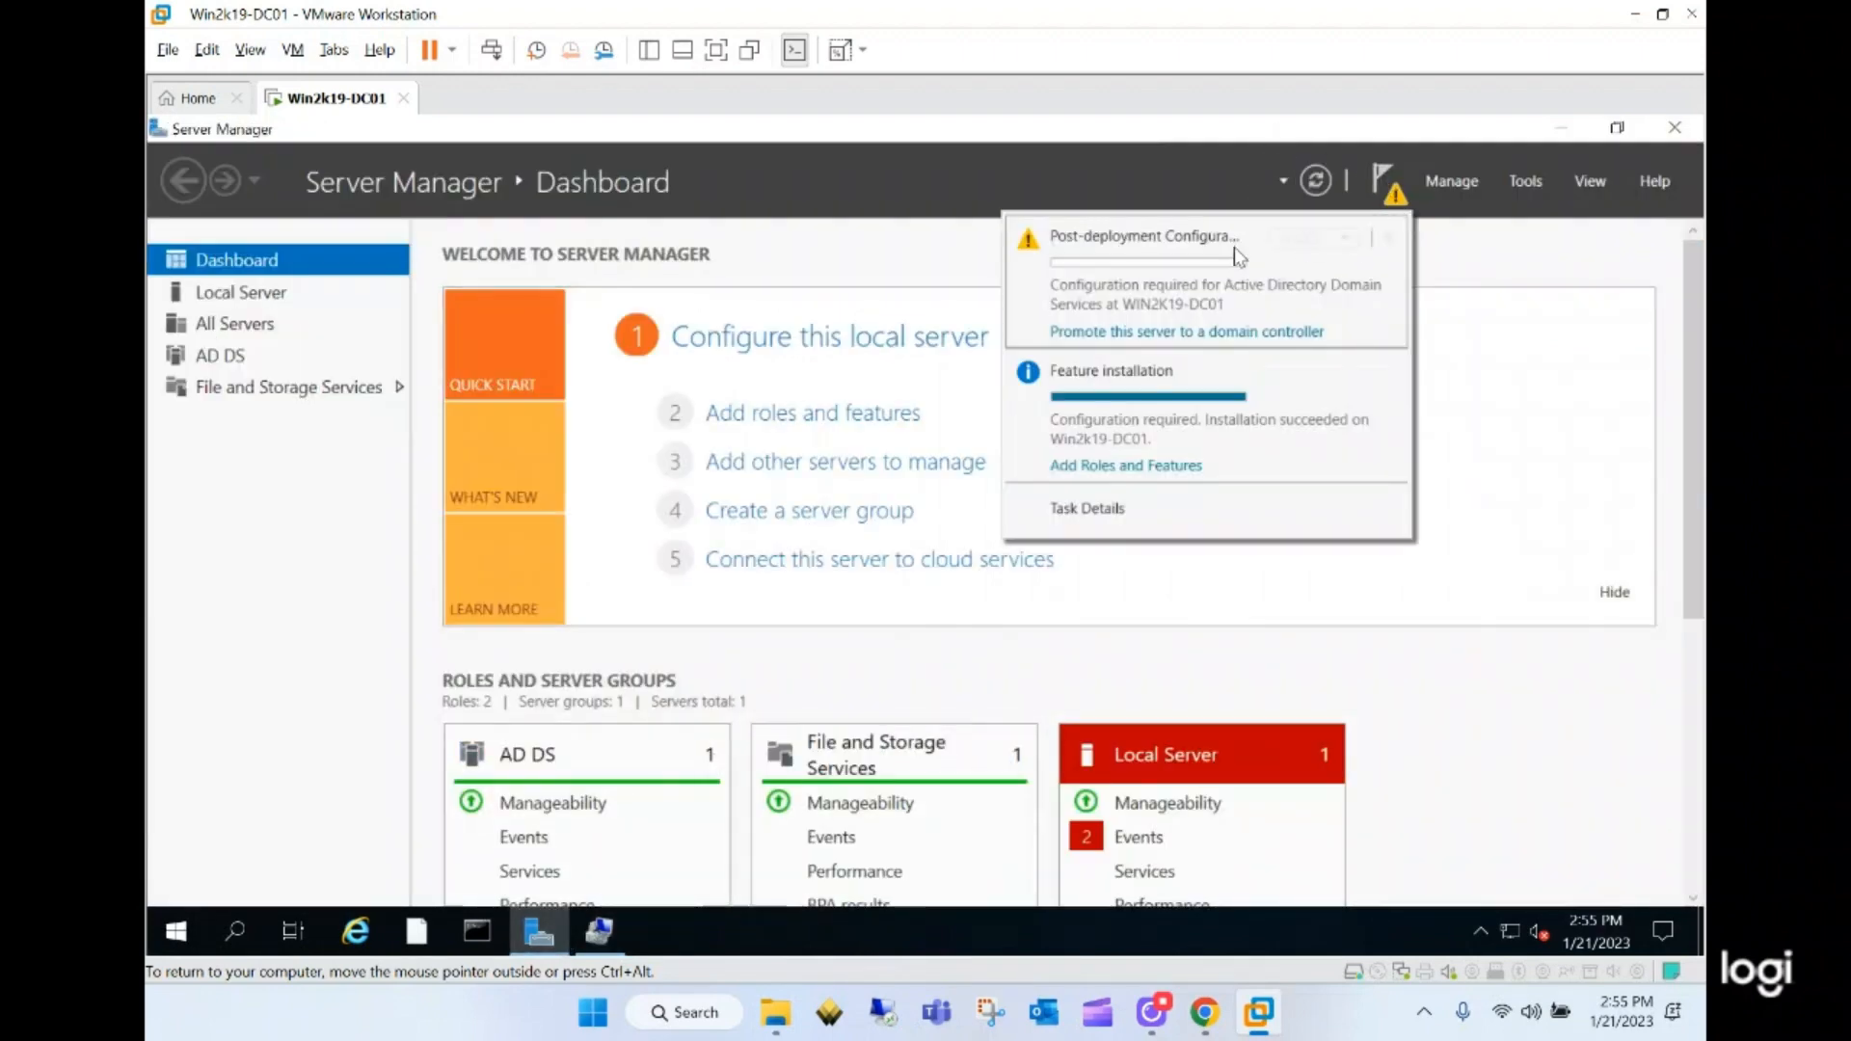
{"action": "left_click", "coordinate": [1147, 330]}
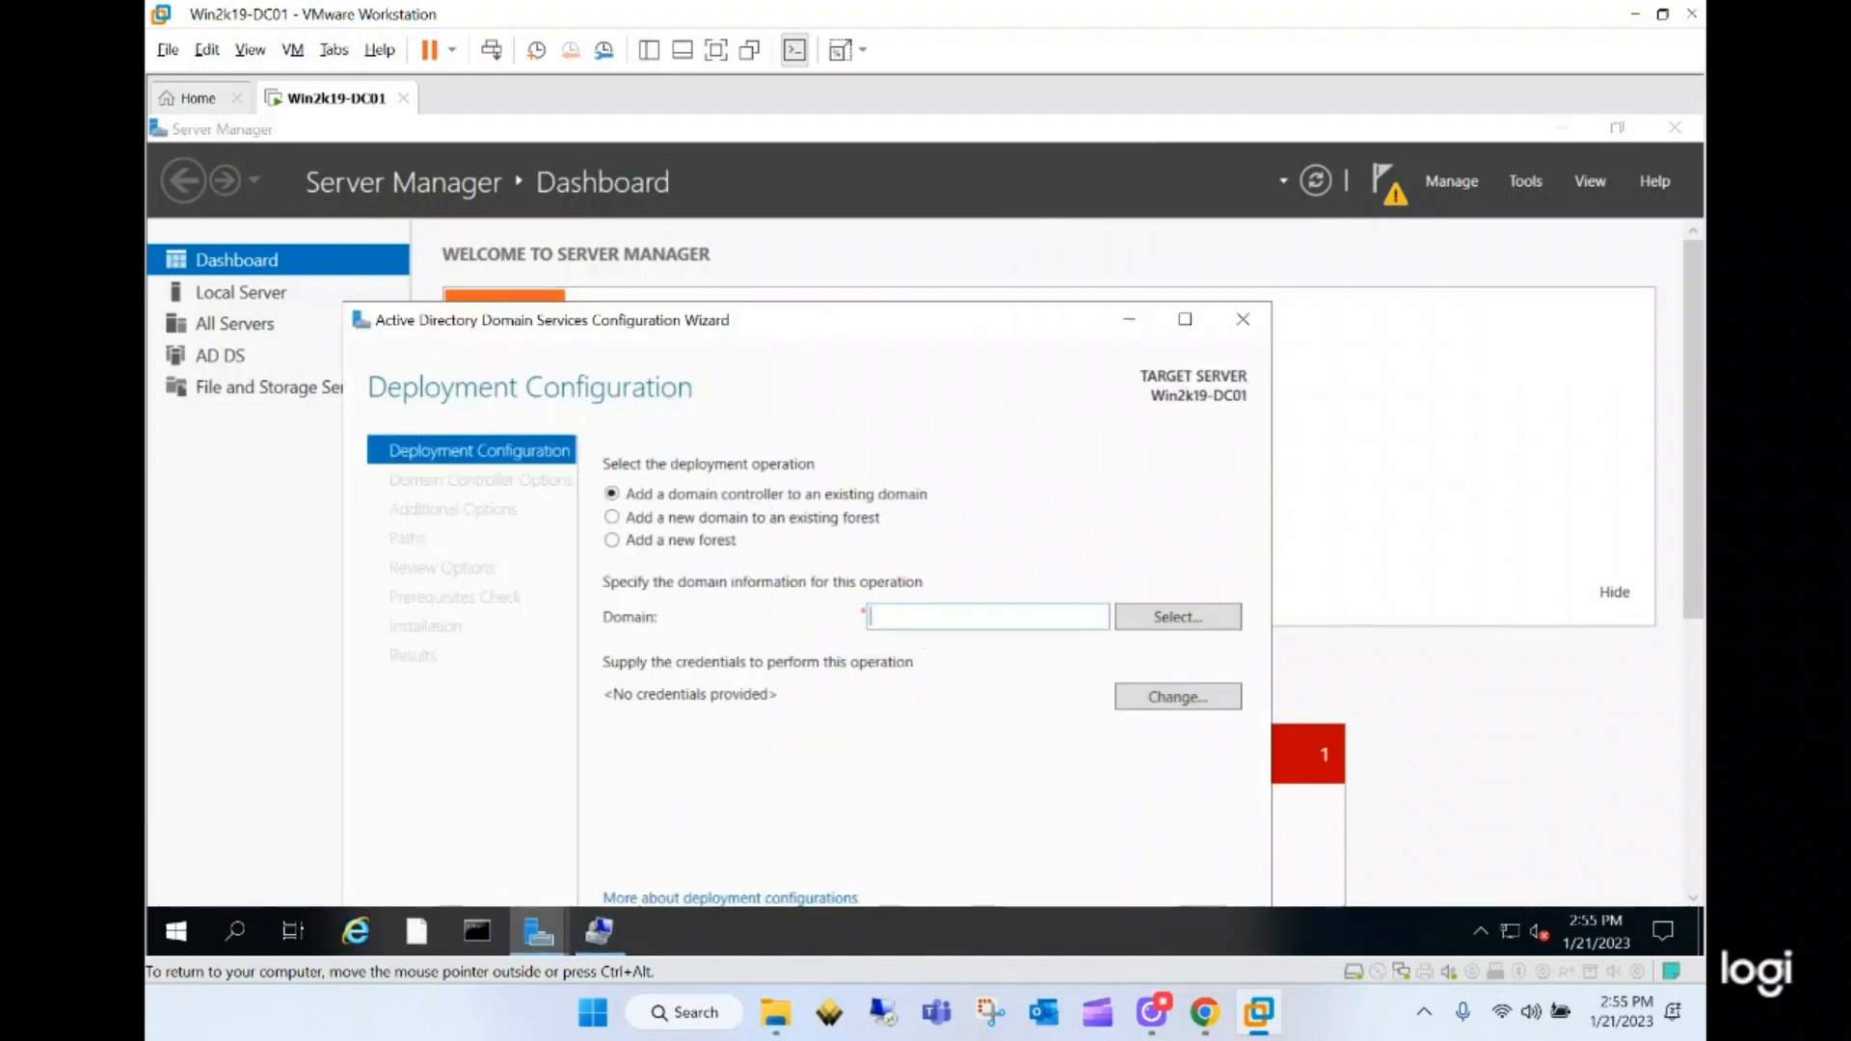
{"action": "left_click", "coordinate": [725, 542]}
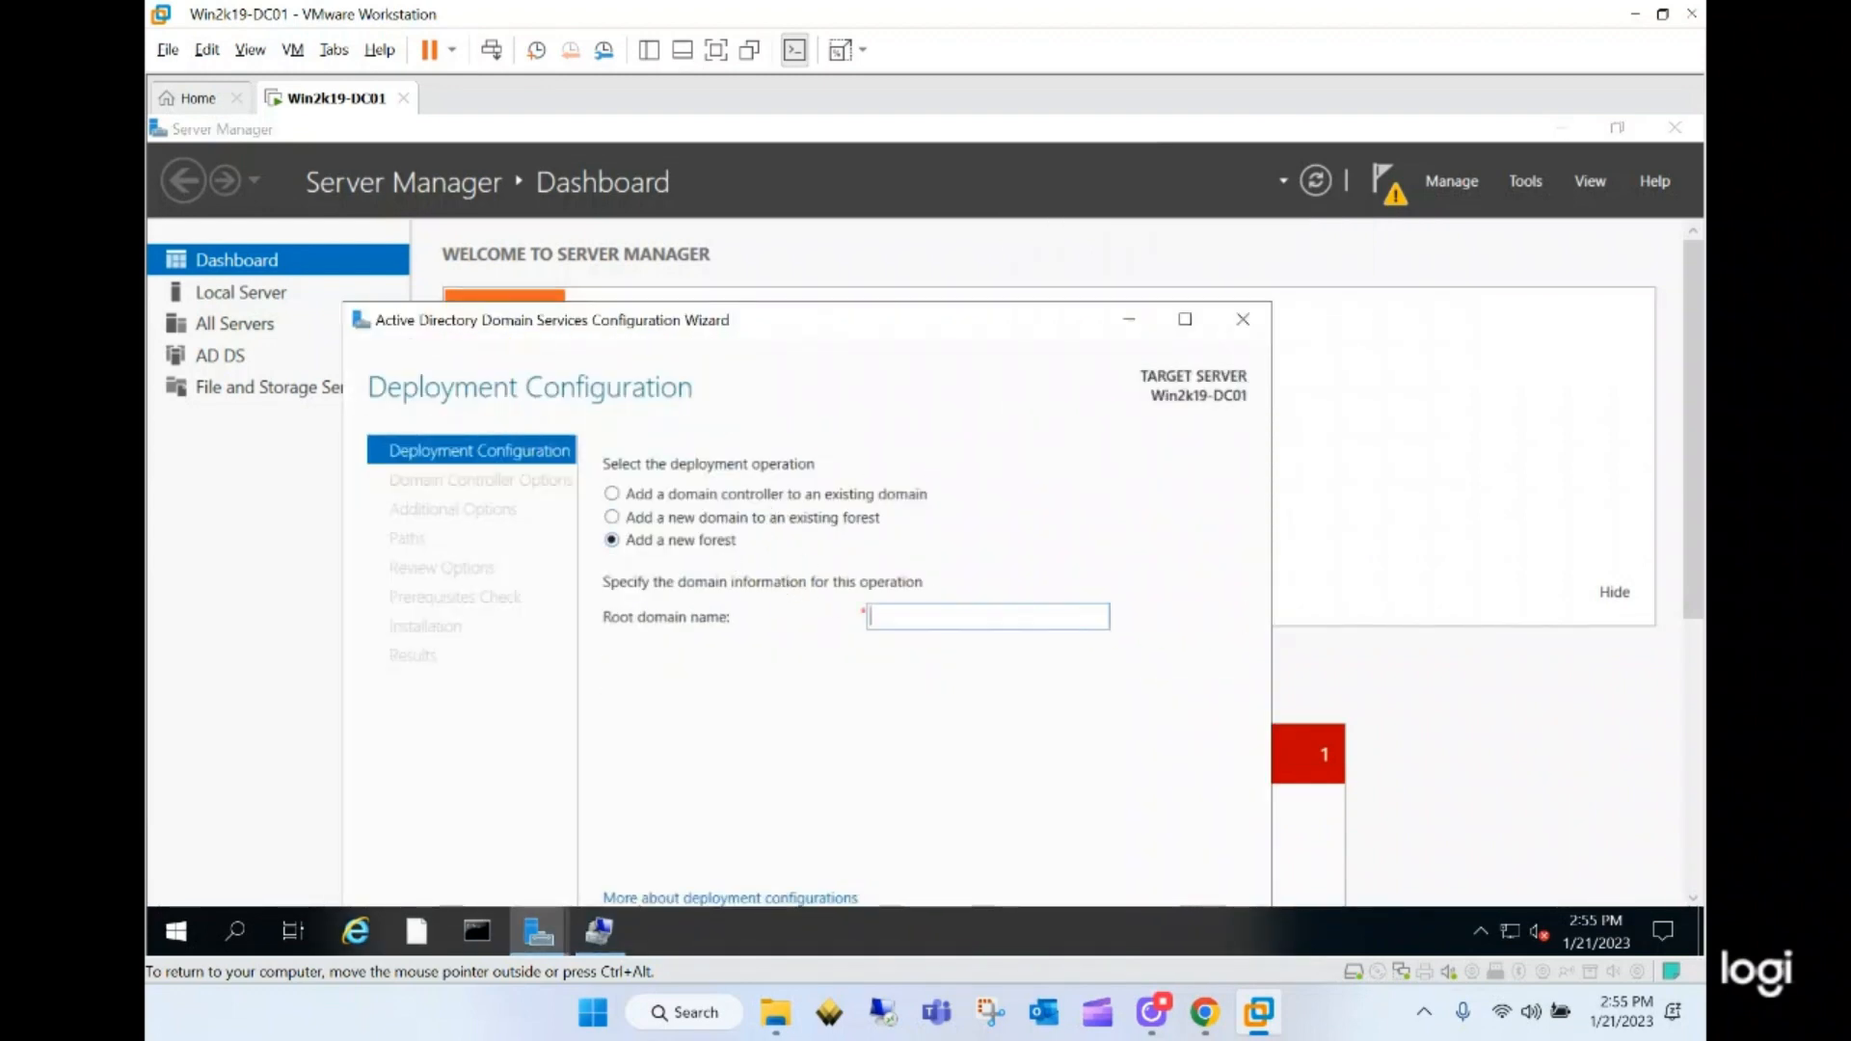
{"action": "type", "text": "lifestyle.com"}
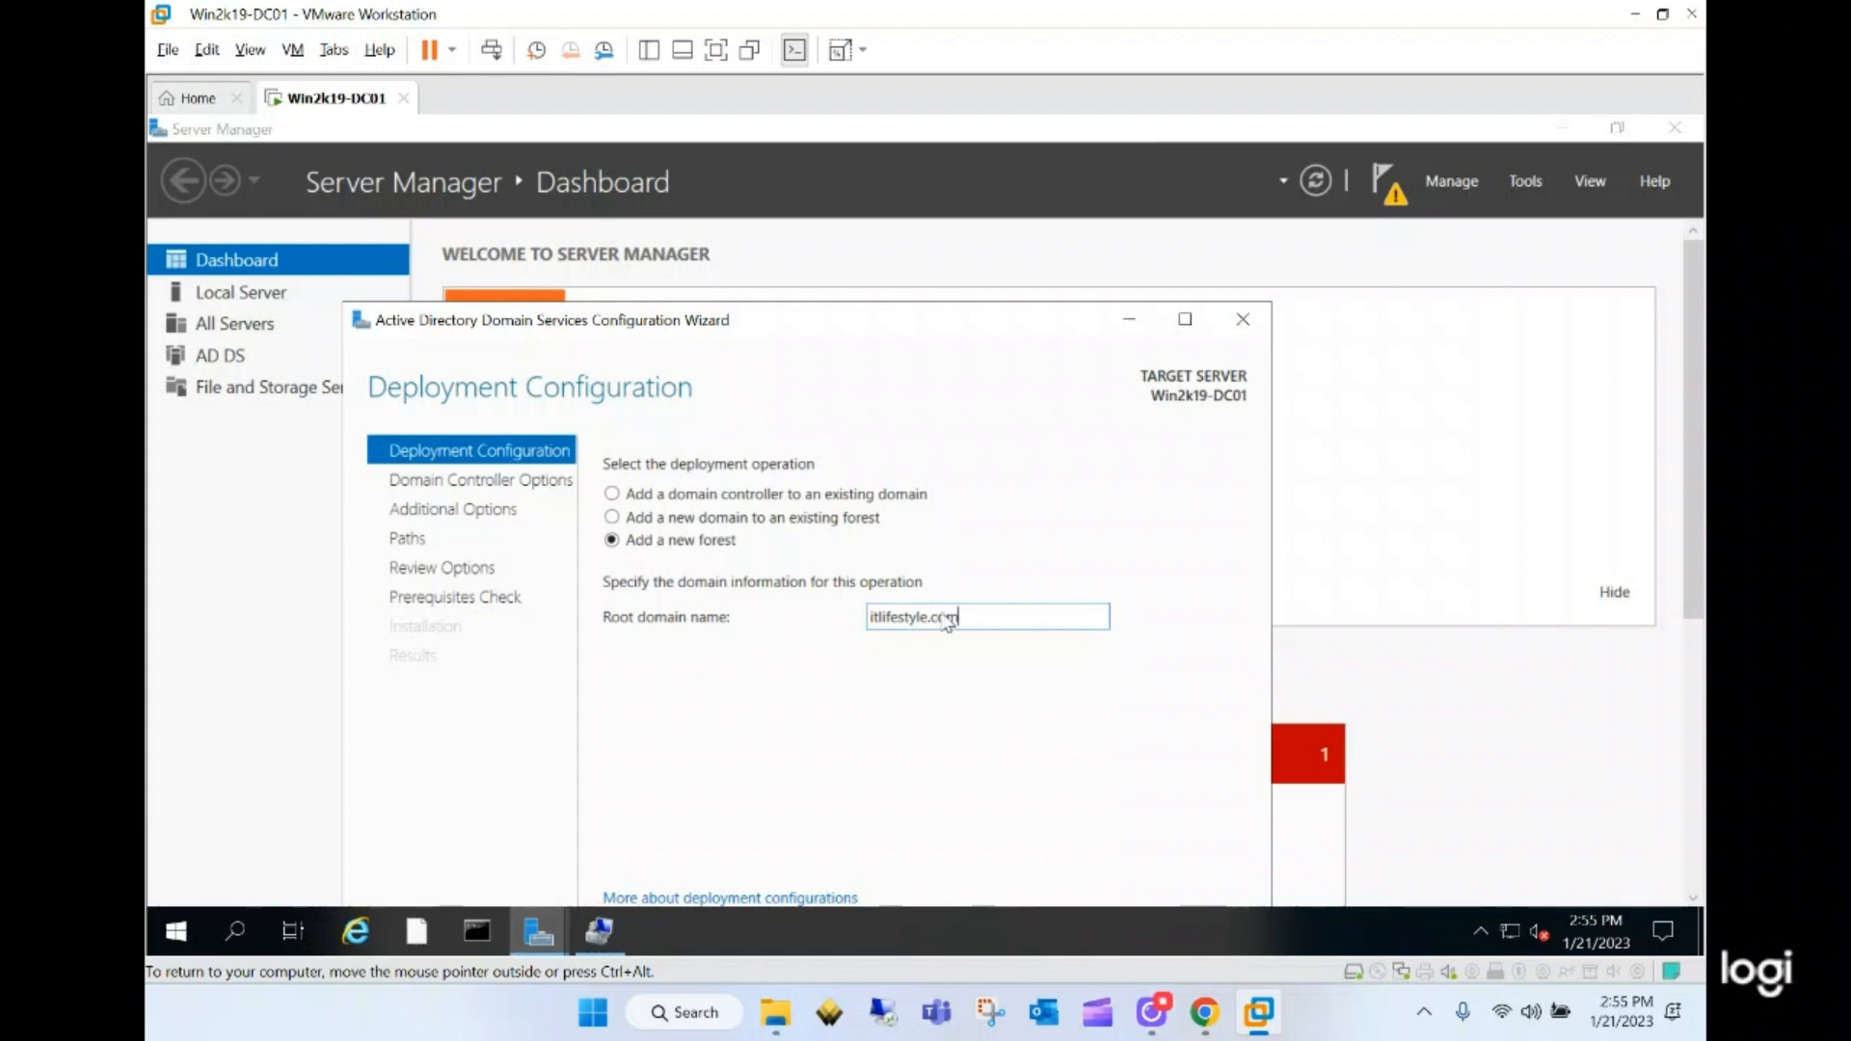
{"action": "type", "text": "tlifestyle.com"}
{"action": "key", "text": "Return"}
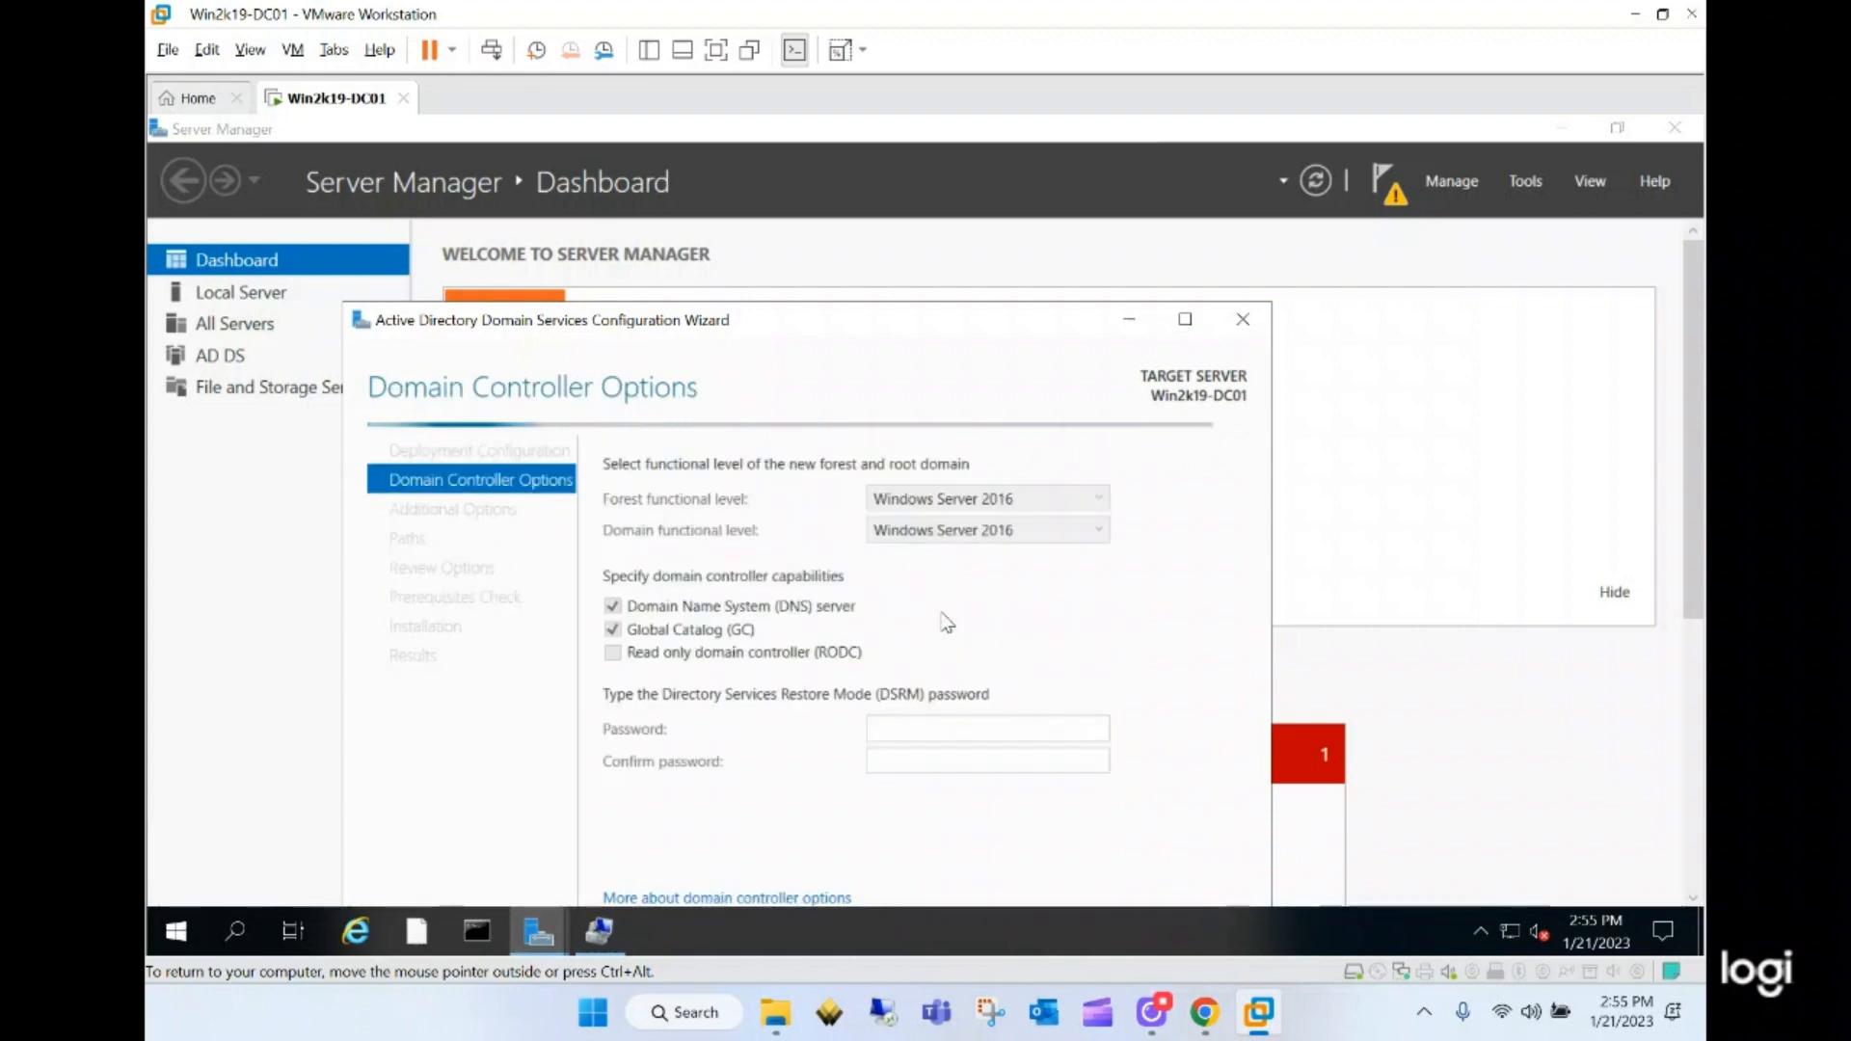
- Enter and confirm the DSRM password, keep the default domain controller options, and continue to the DNS Options
{"action": "left_click", "coordinate": [987, 729]}
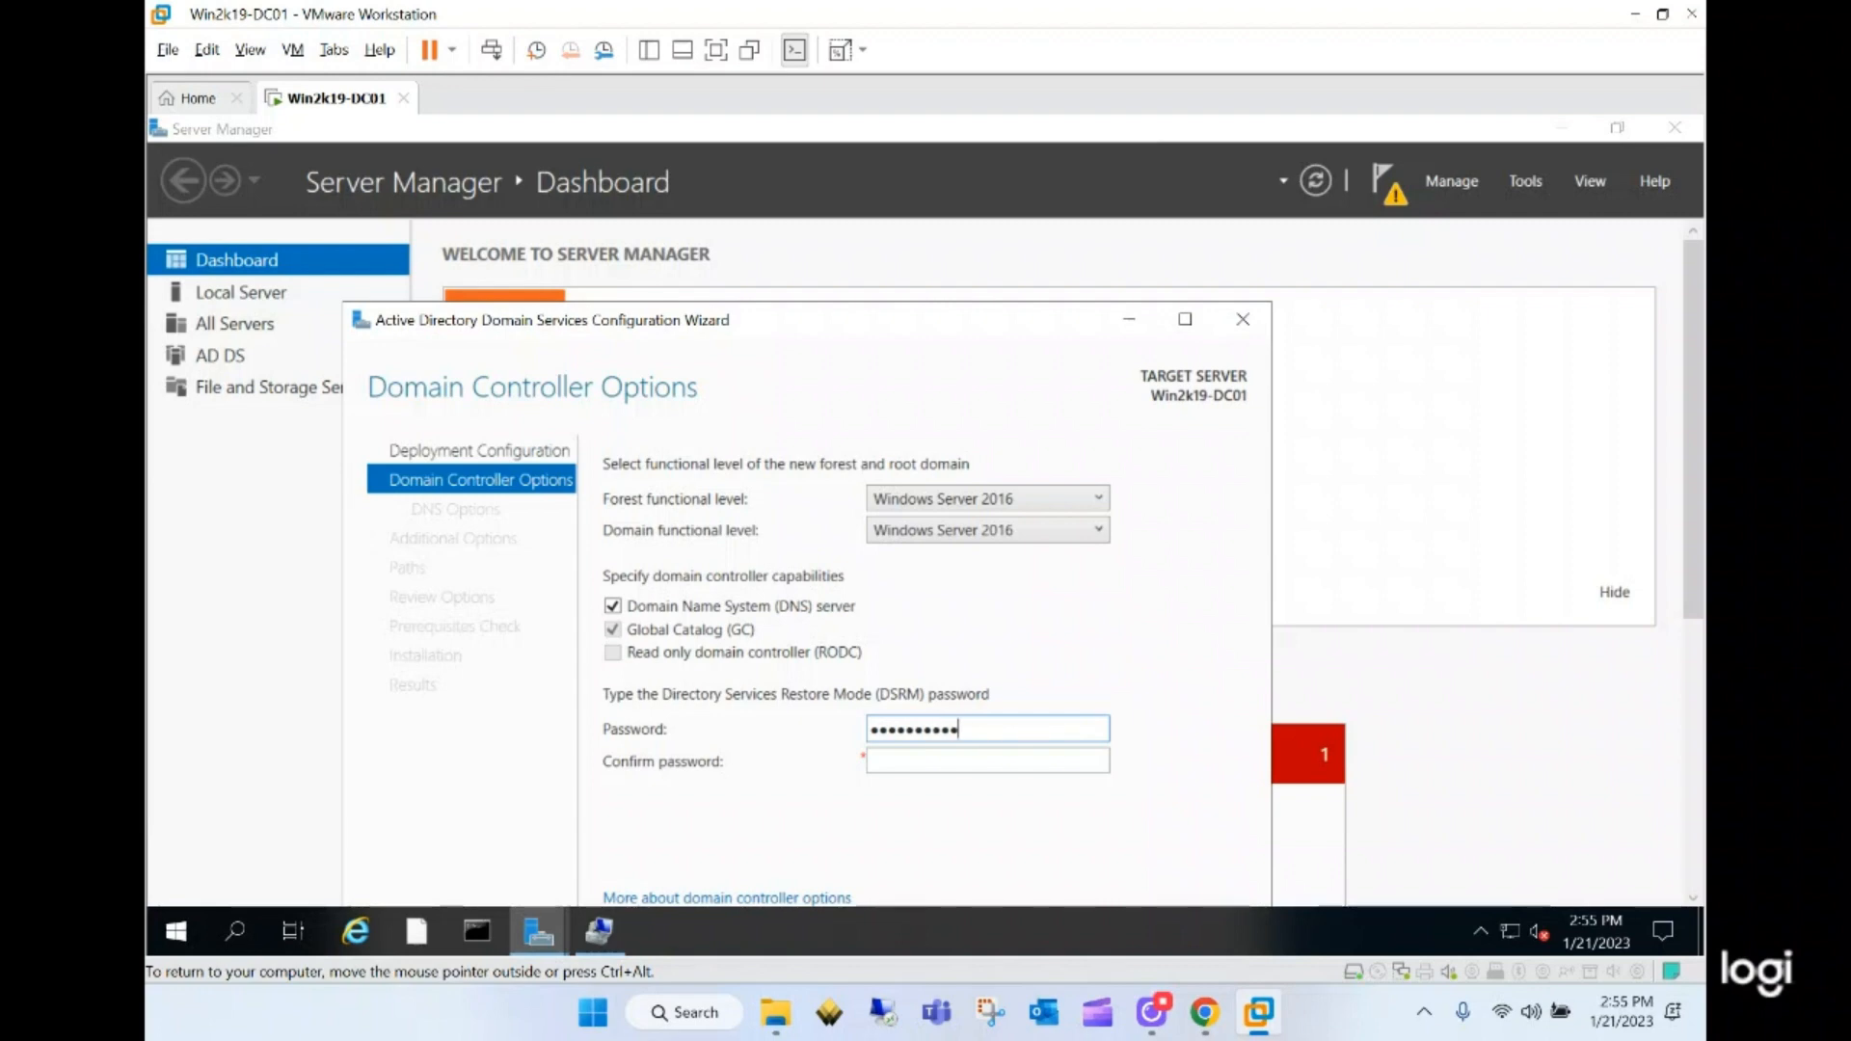
{"action": "key", "text": "BackSpace"}
{"action": "key", "text": "BackSpace"}
{"action": "key", "text": "BackSpace"}
{"action": "key", "text": "BackSpace"}
{"action": "key", "text": "BackSpace"}
{"action": "key", "text": "BackSpace"}
{"action": "key", "text": "BackSpace"}
{"action": "key", "text": "BackSpace"}
{"action": "key", "text": "BackSpace"}
{"action": "key", "text": "BackSpace"}
{"action": "key", "text": "BackSpace"}
{"action": "key", "text": "Tab"}
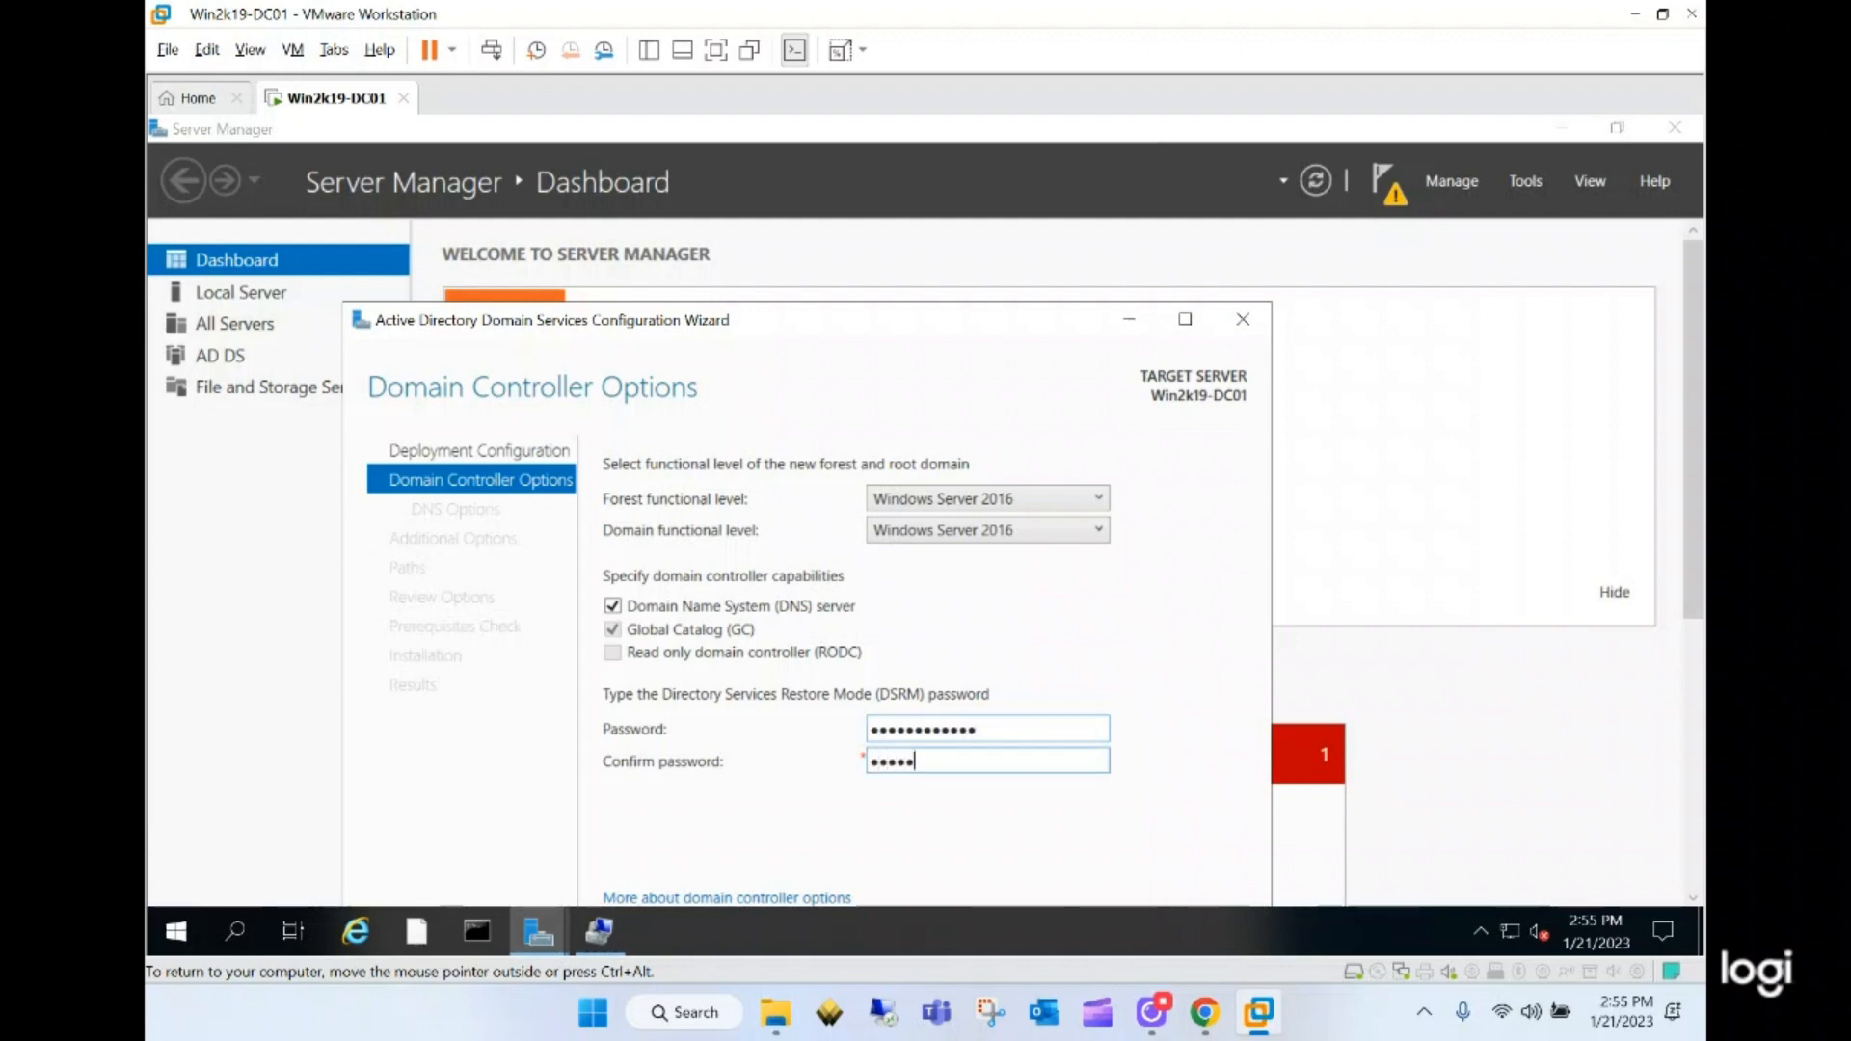
{"action": "key", "text": "Return"}
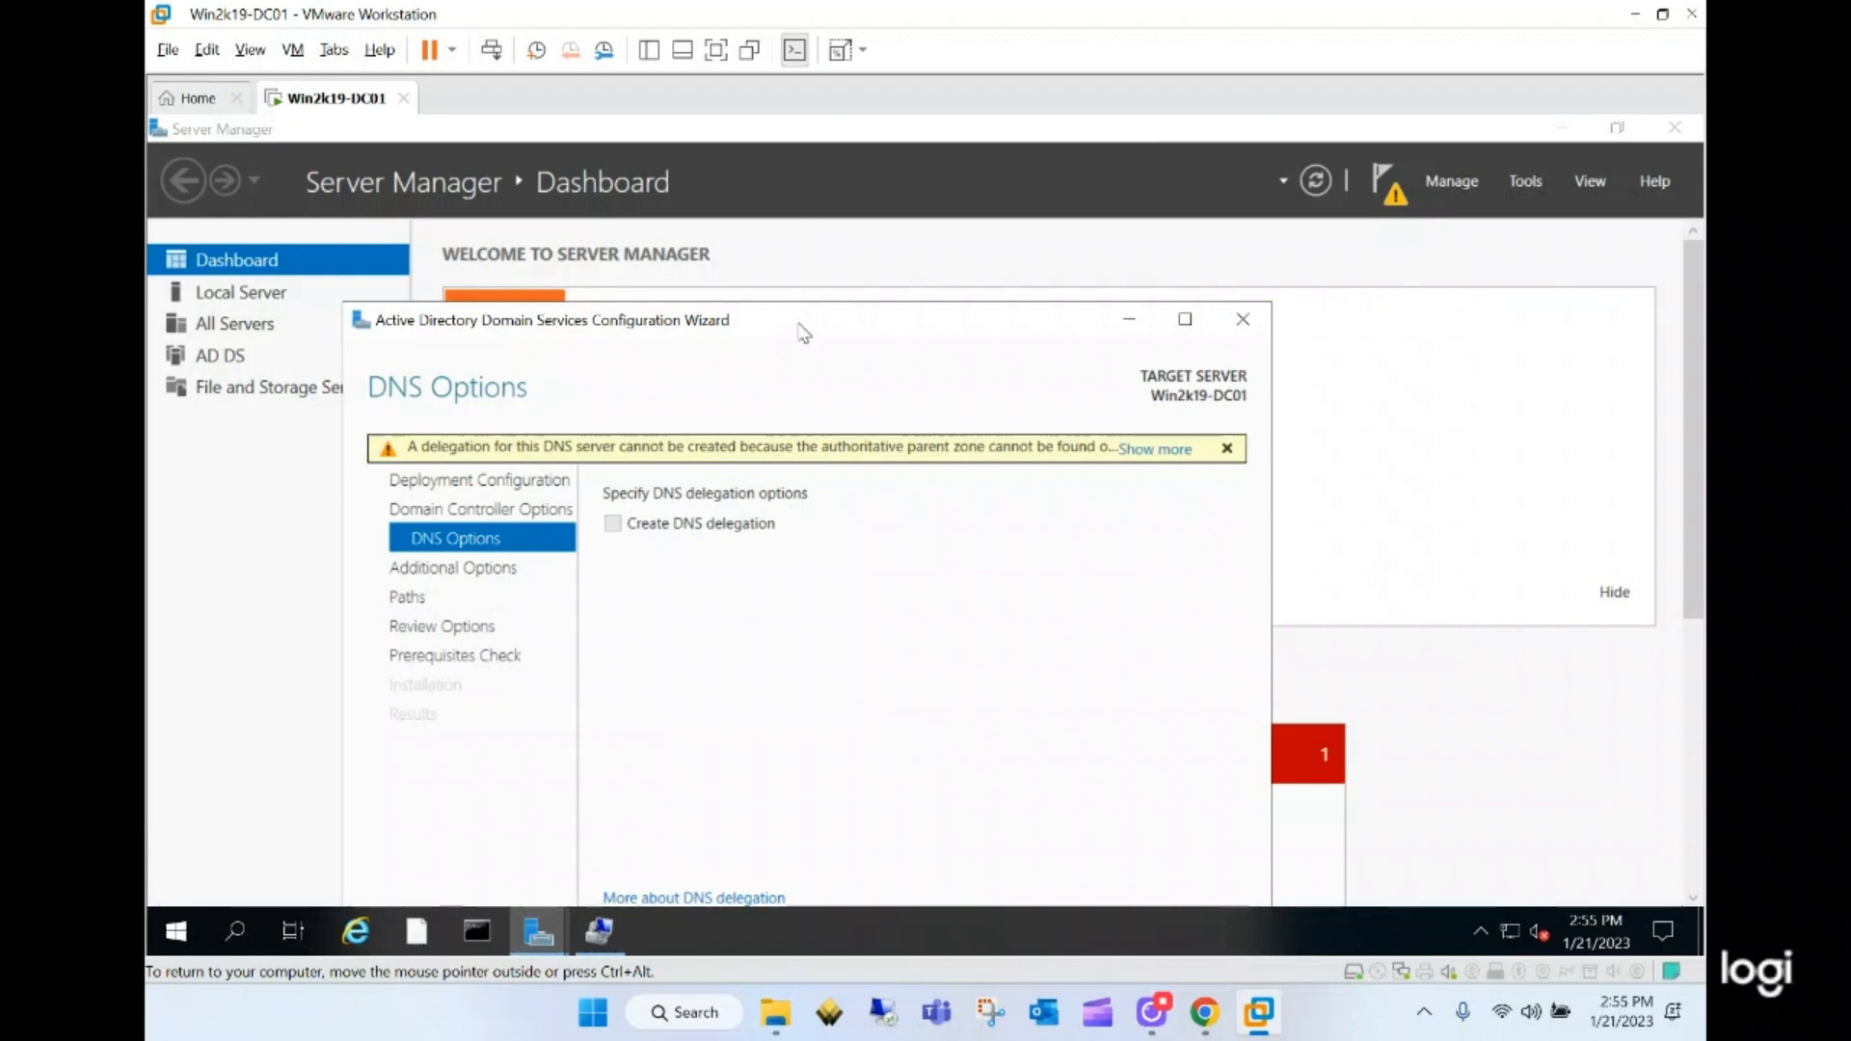
- Accept the default DNS options, NetBIOS name ITLIFESTYLE and folder paths, and install AD DS once the prerequisites are checked
{"action": "left_click_drag", "start_coordinate": [798, 322], "coordinate": [815, 250]}
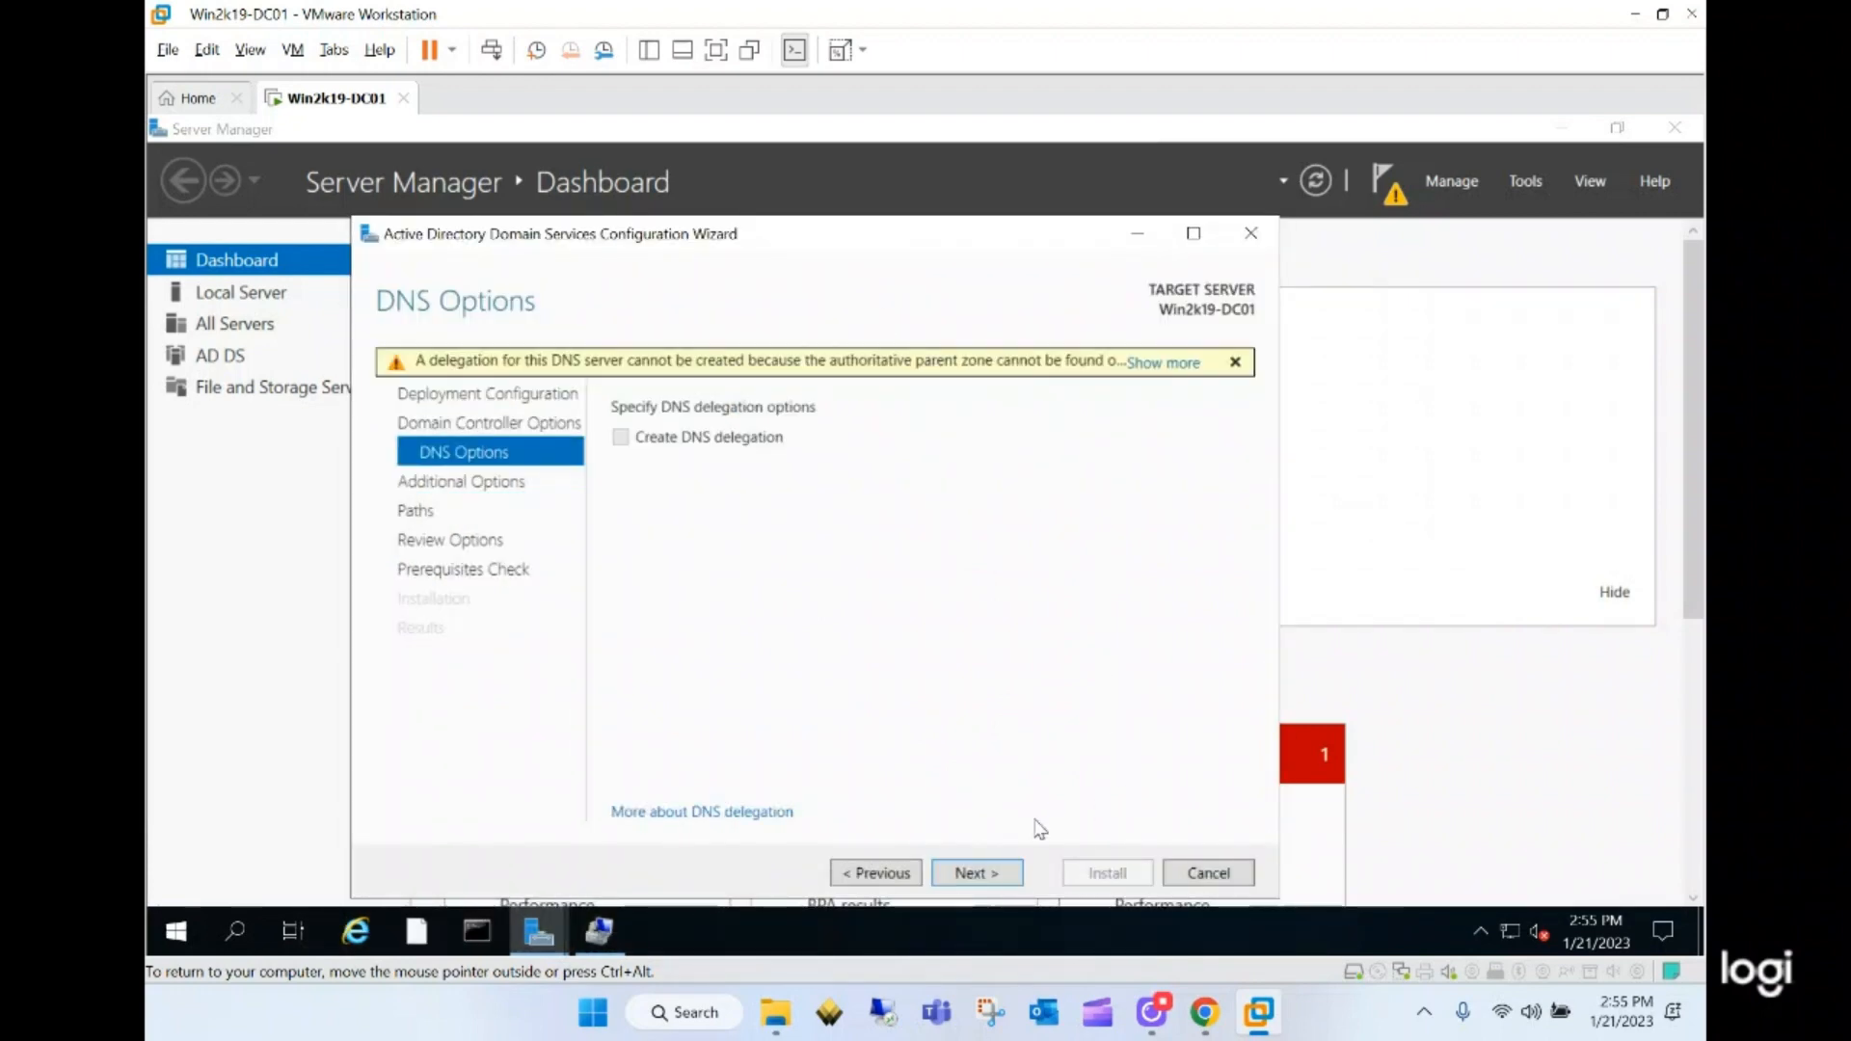
{"action": "left_click", "coordinate": [998, 877]}
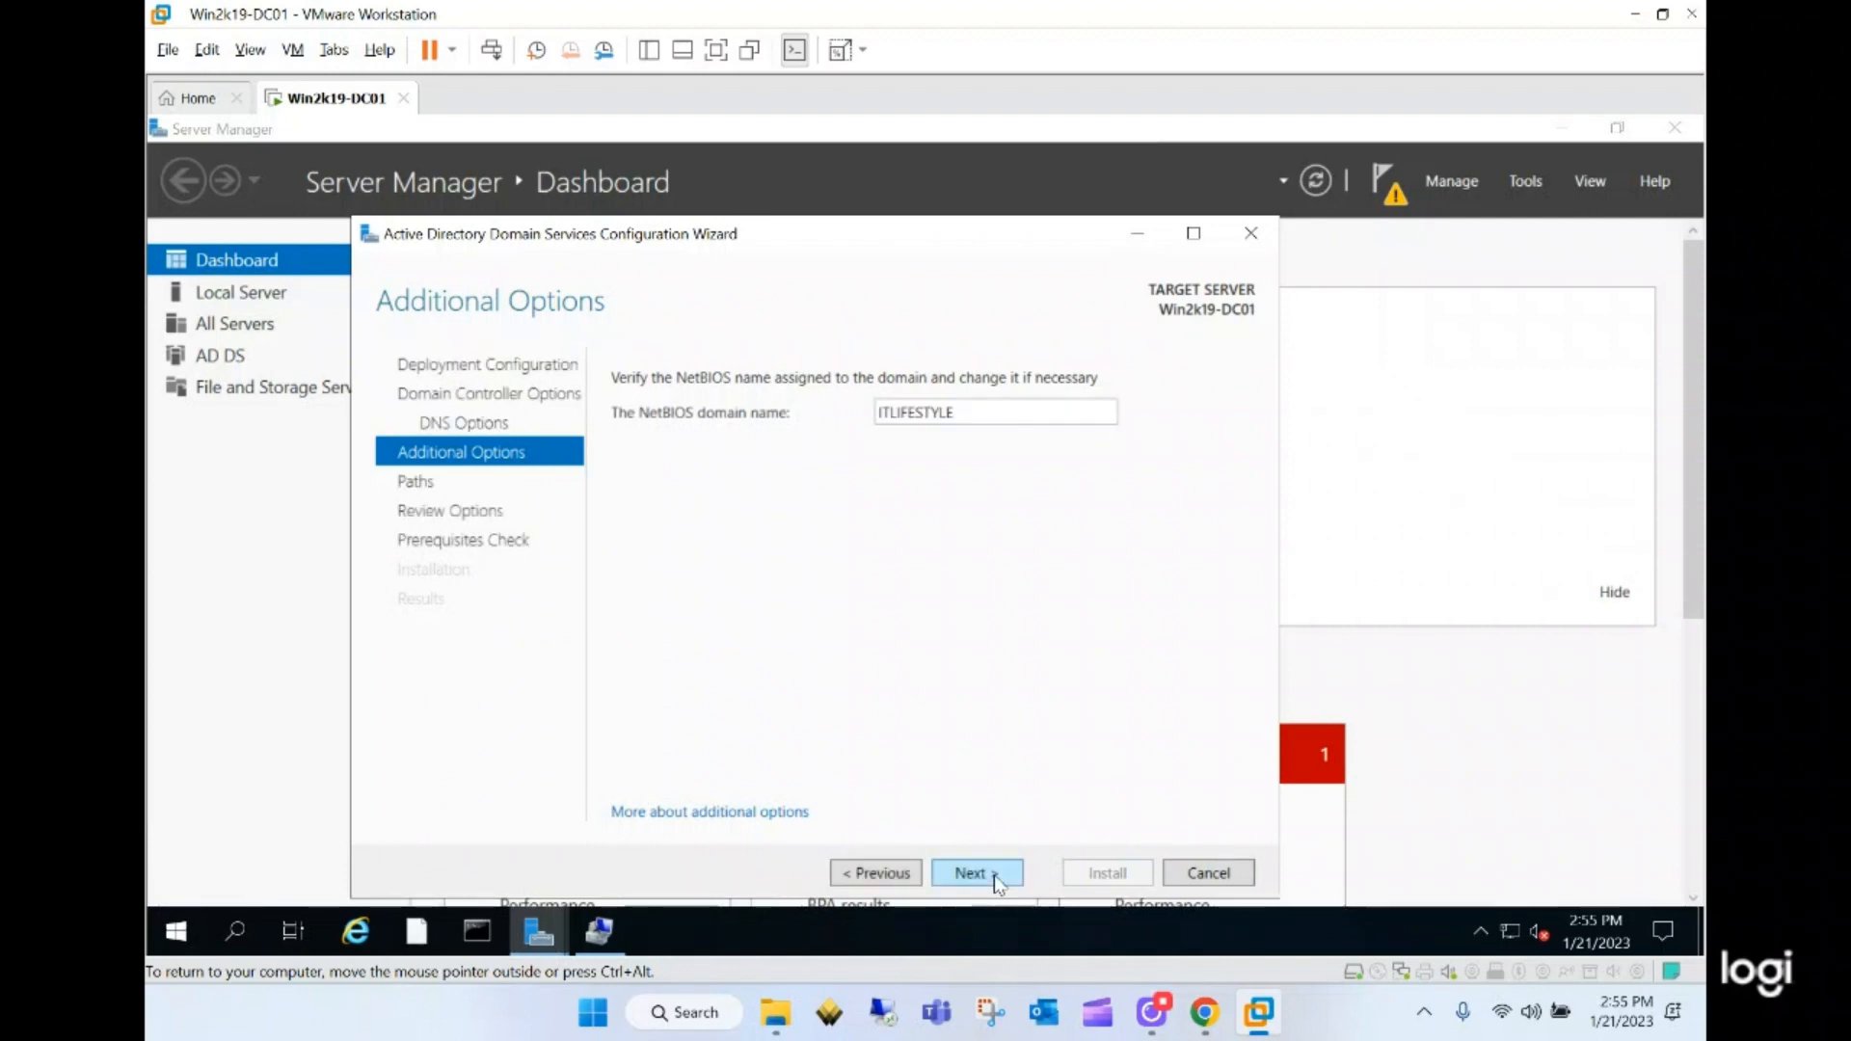
{"action": "left_click", "coordinate": [999, 878]}
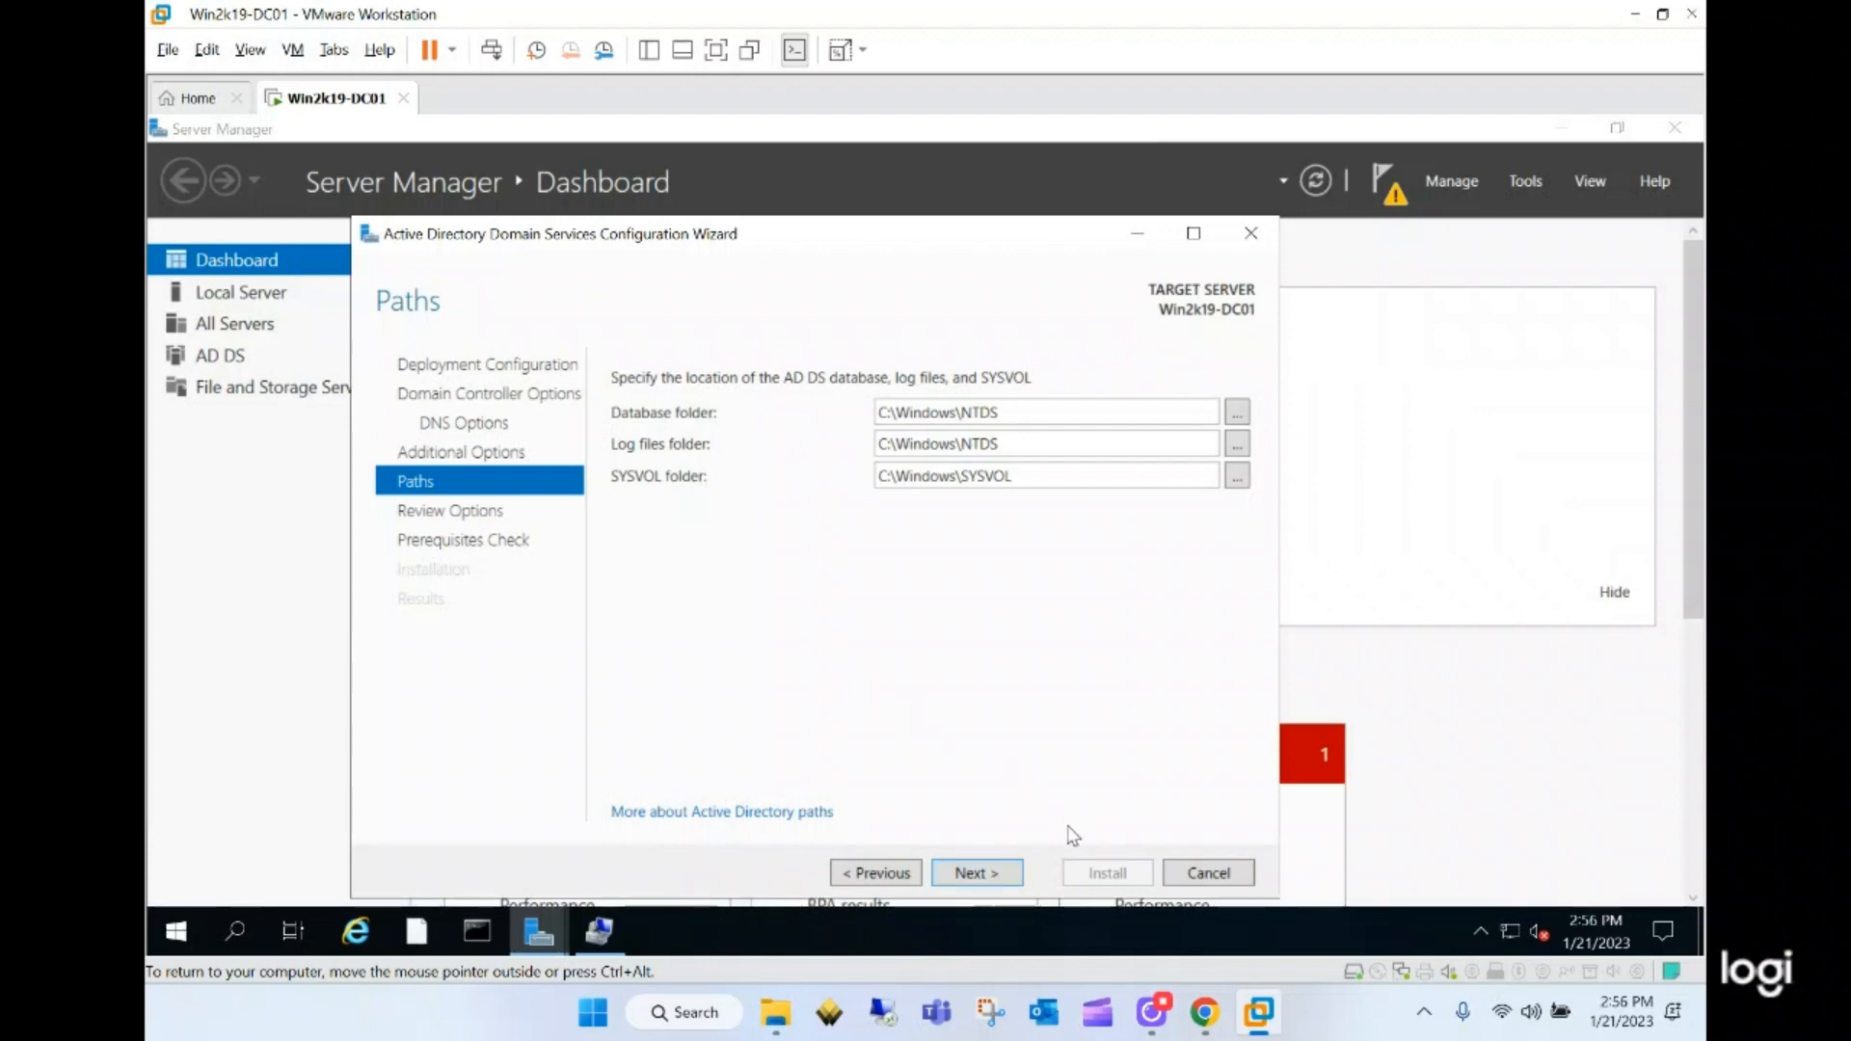
{"action": "left_click", "coordinate": [1003, 872]}
{"action": "left_click", "coordinate": [1002, 872]}
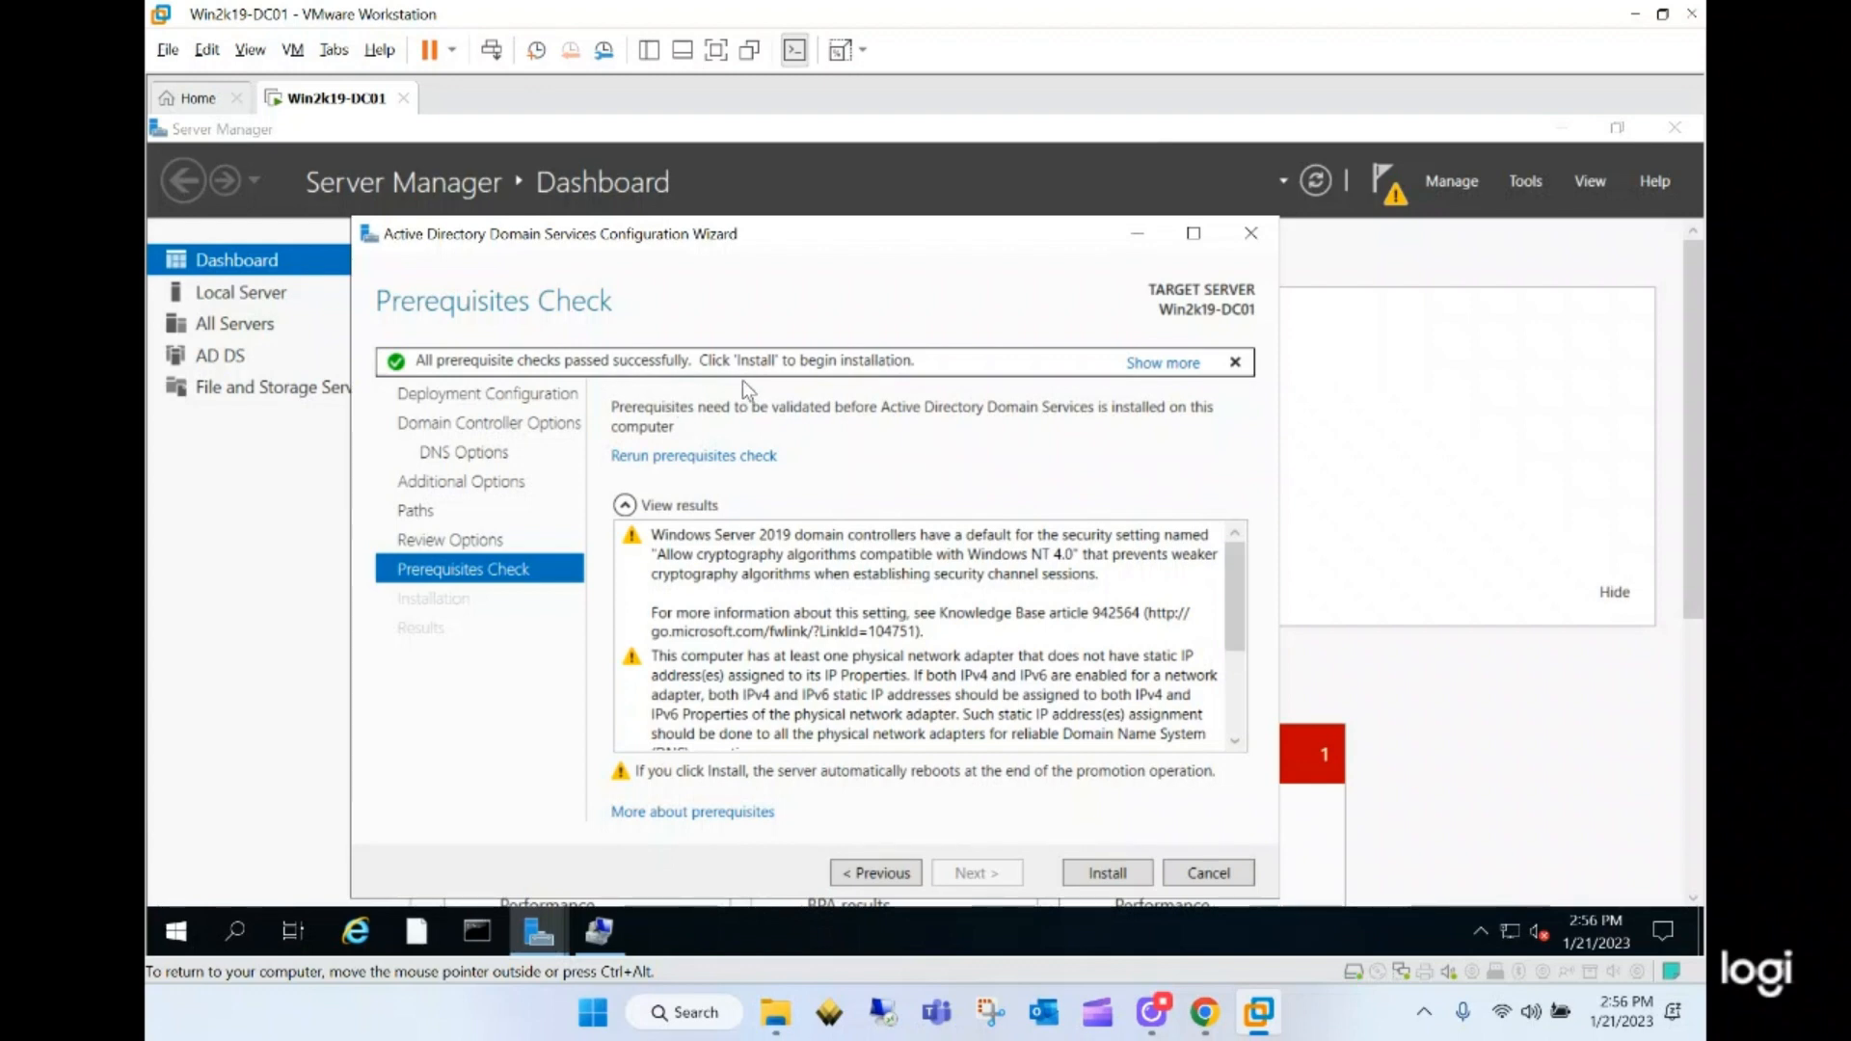
{"action": "left_click", "coordinate": [1101, 861]}
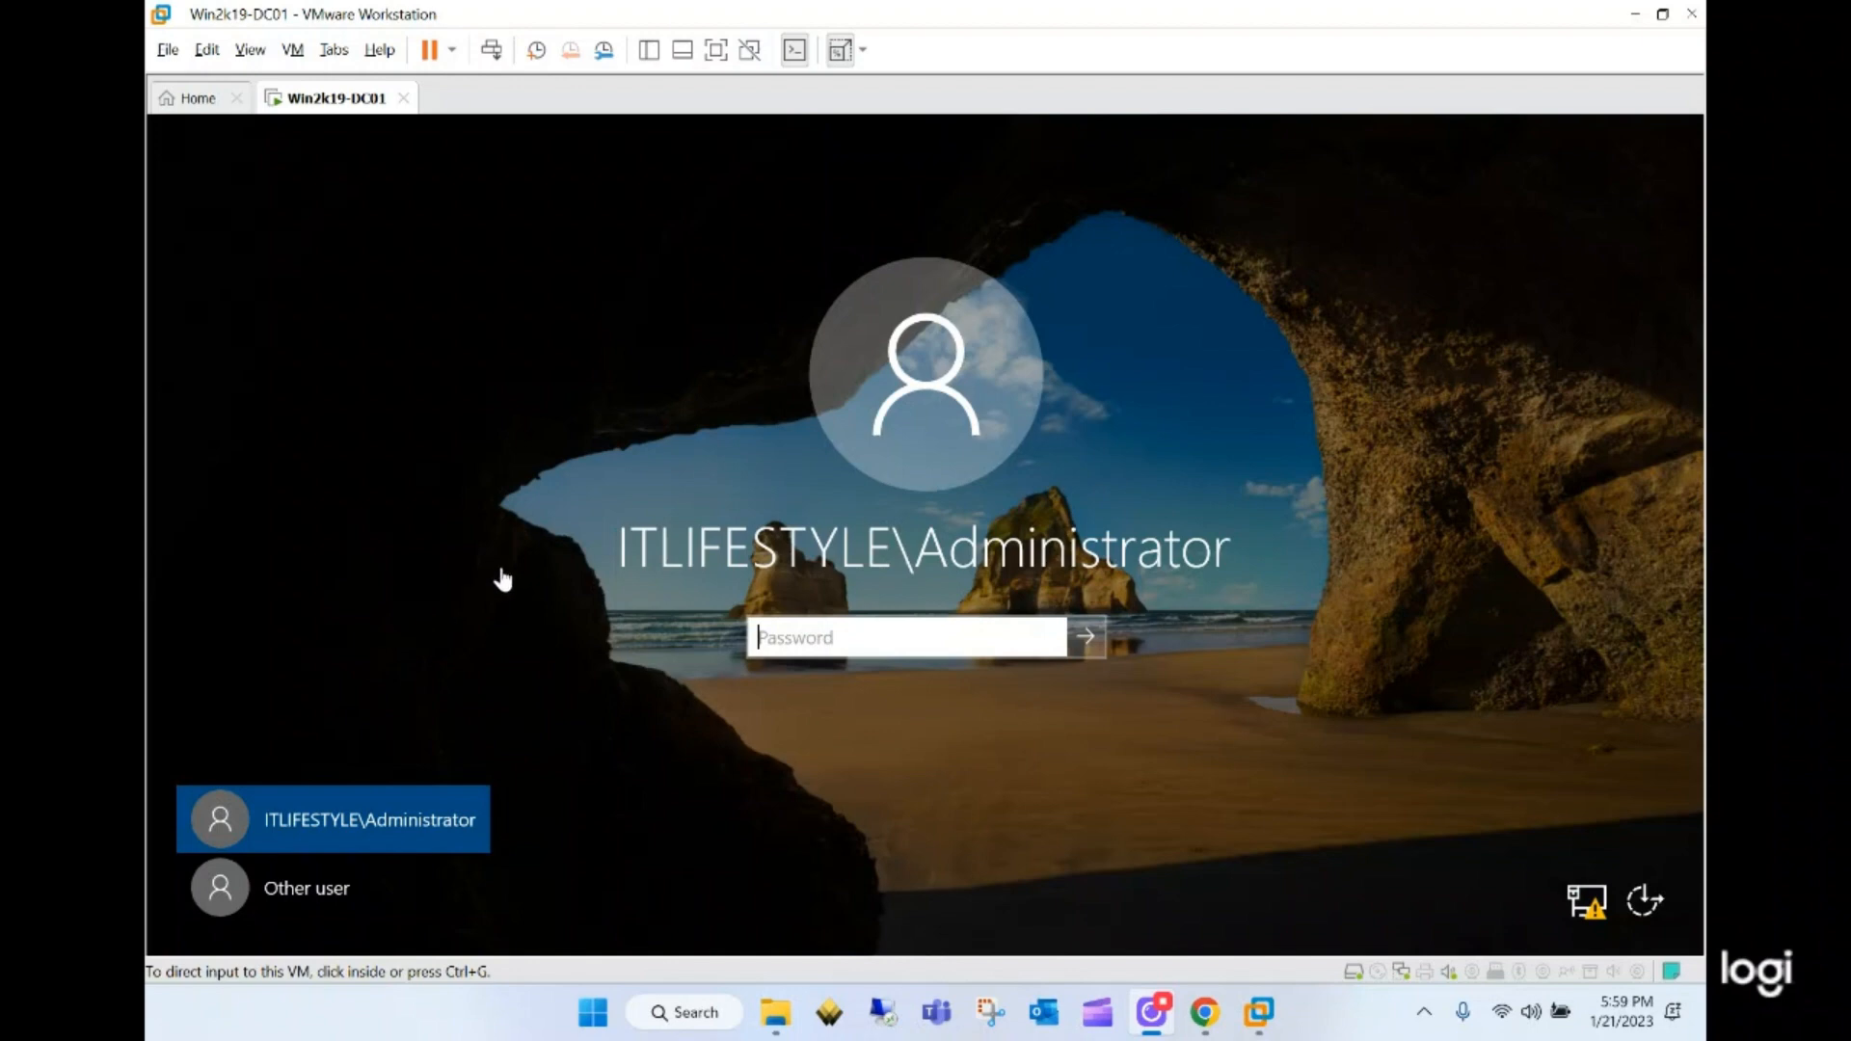
- Sign in to the restarted server as ITLIFESTYLE\Administrator with the account password
{"action": "left_click", "coordinate": [796, 637]}
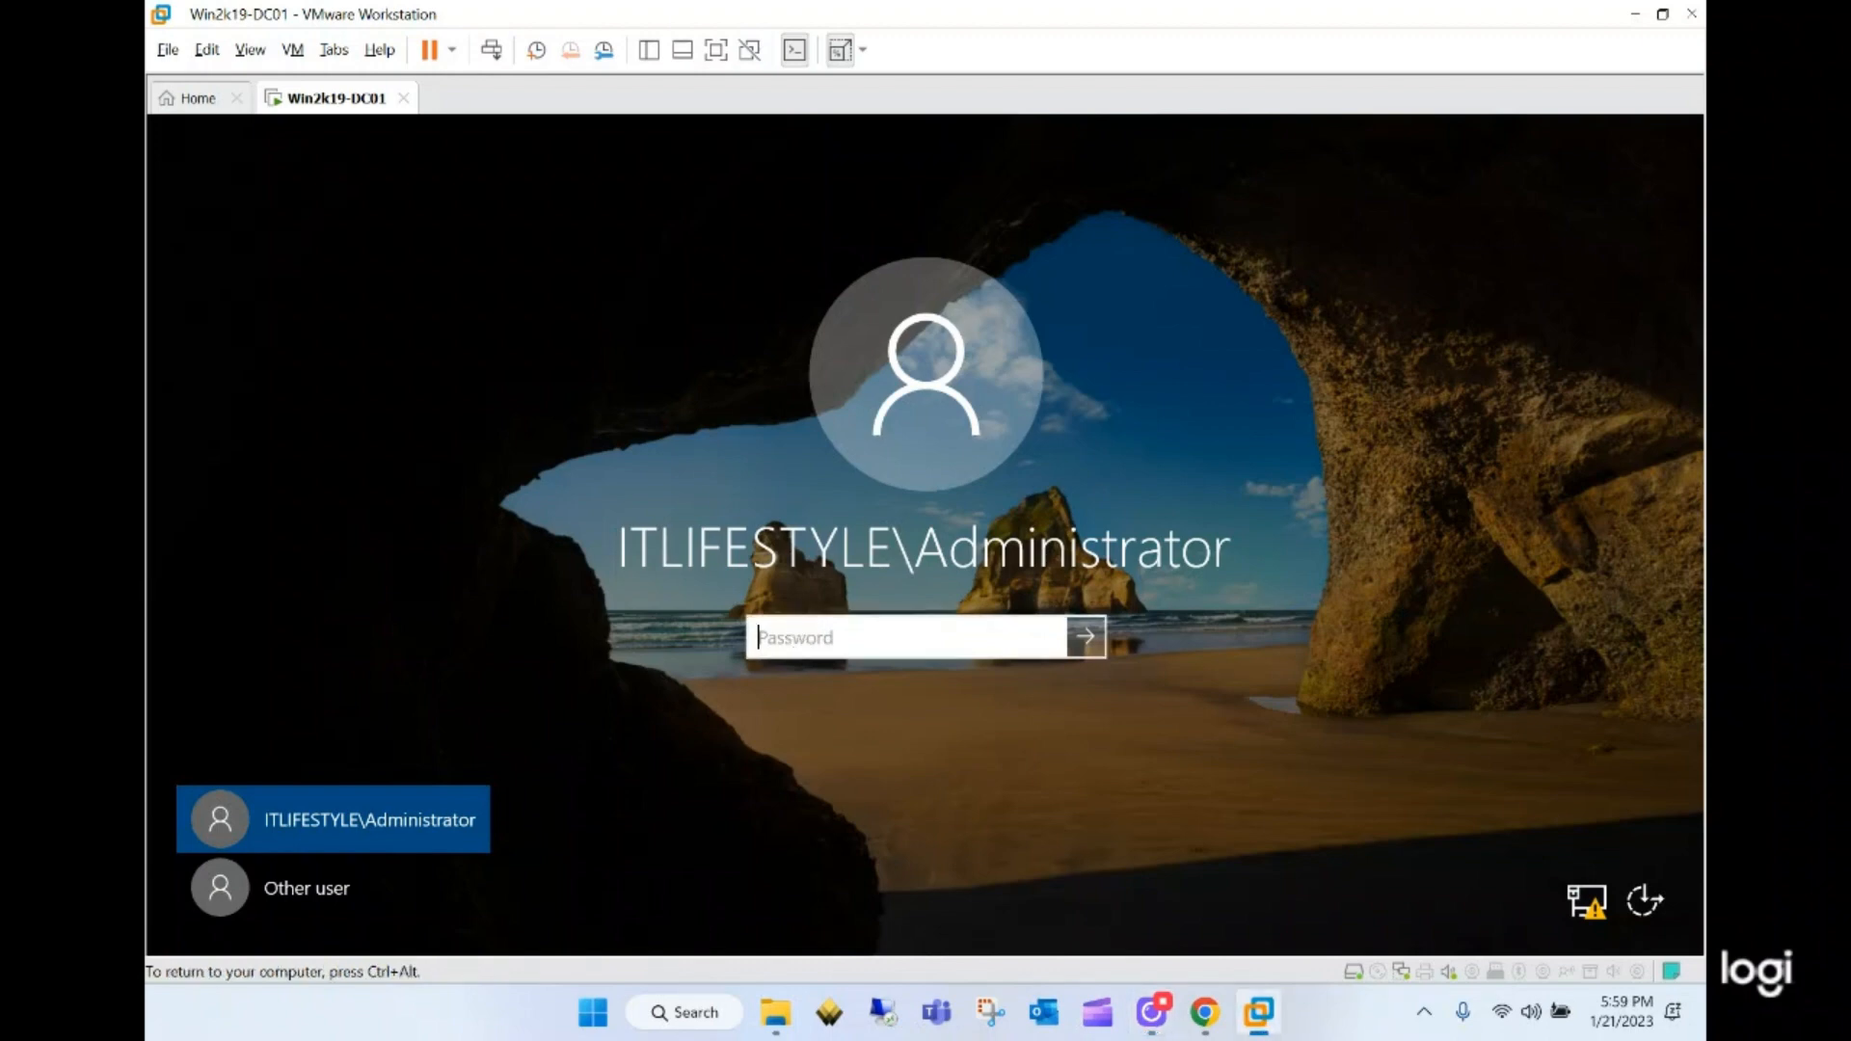
{"action": "type", "text": "************"}
{"action": "key", "text": "Return"}
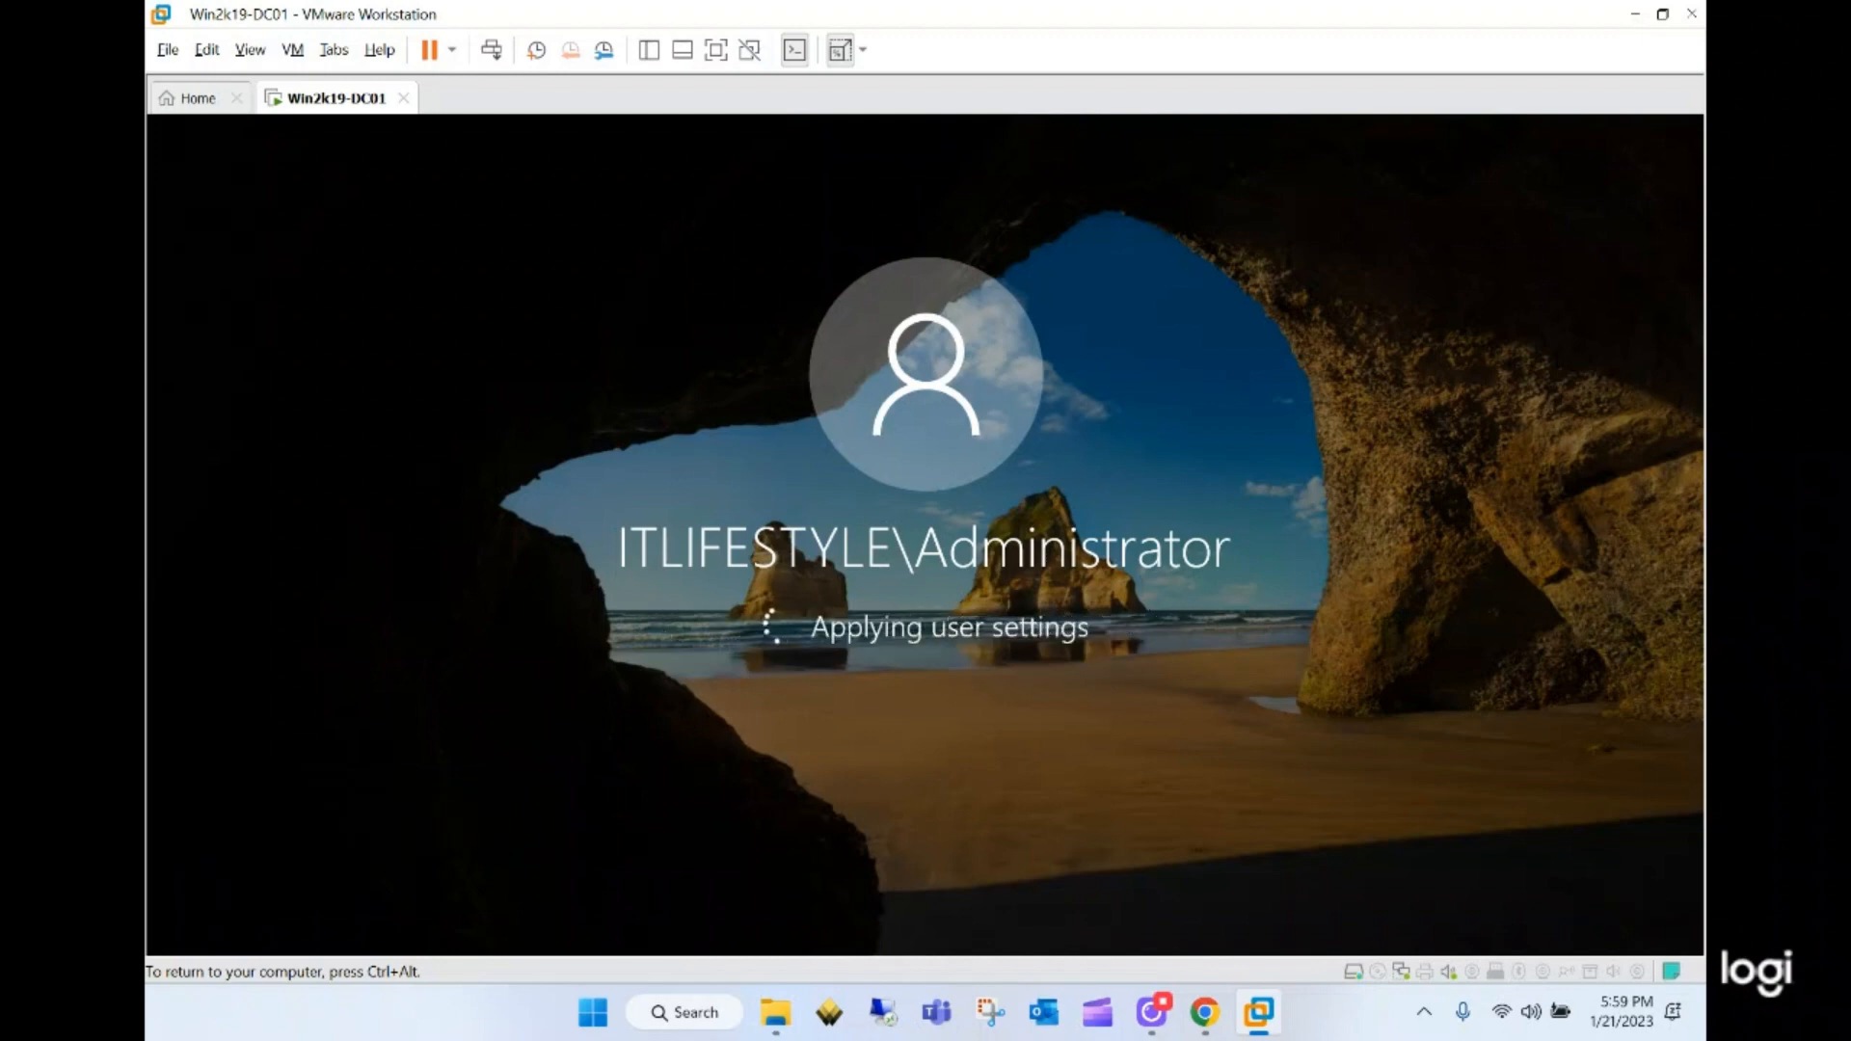
{"action": "key", "text": "ctrl+alt"}
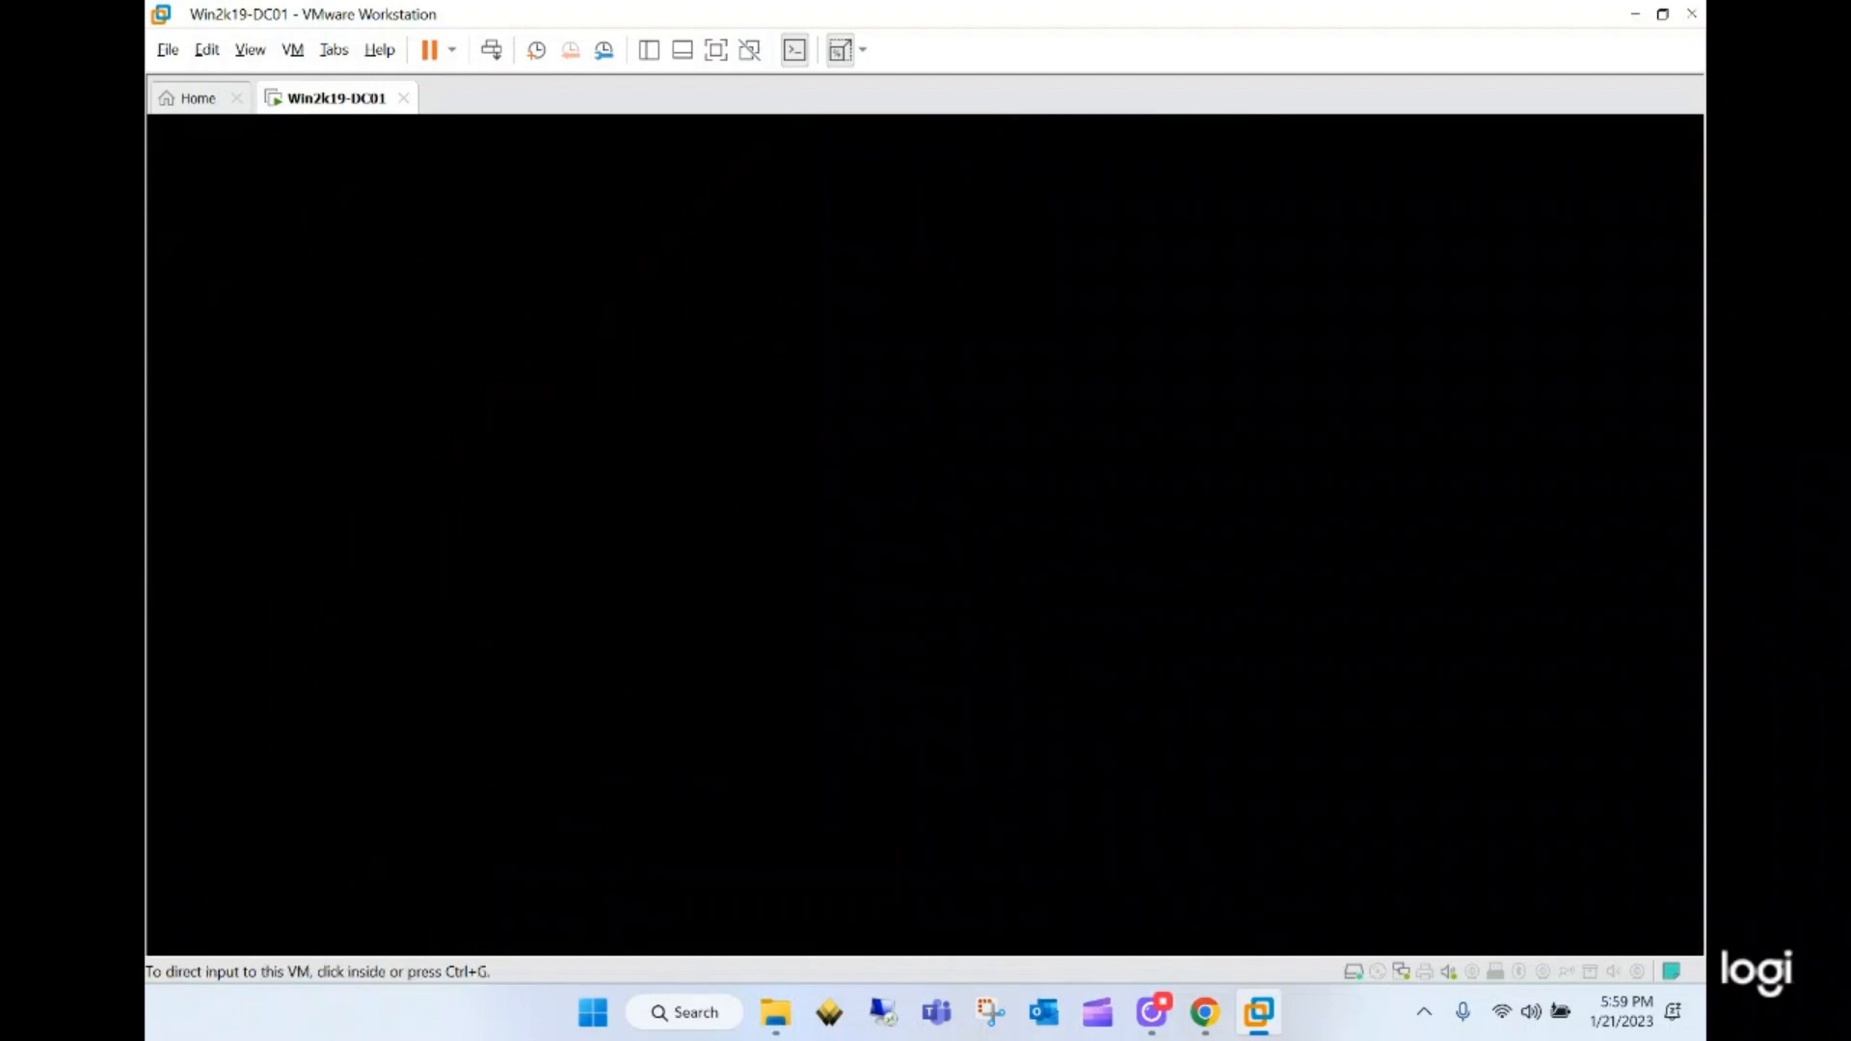
{"action": "key", "text": "alt+Tab"}
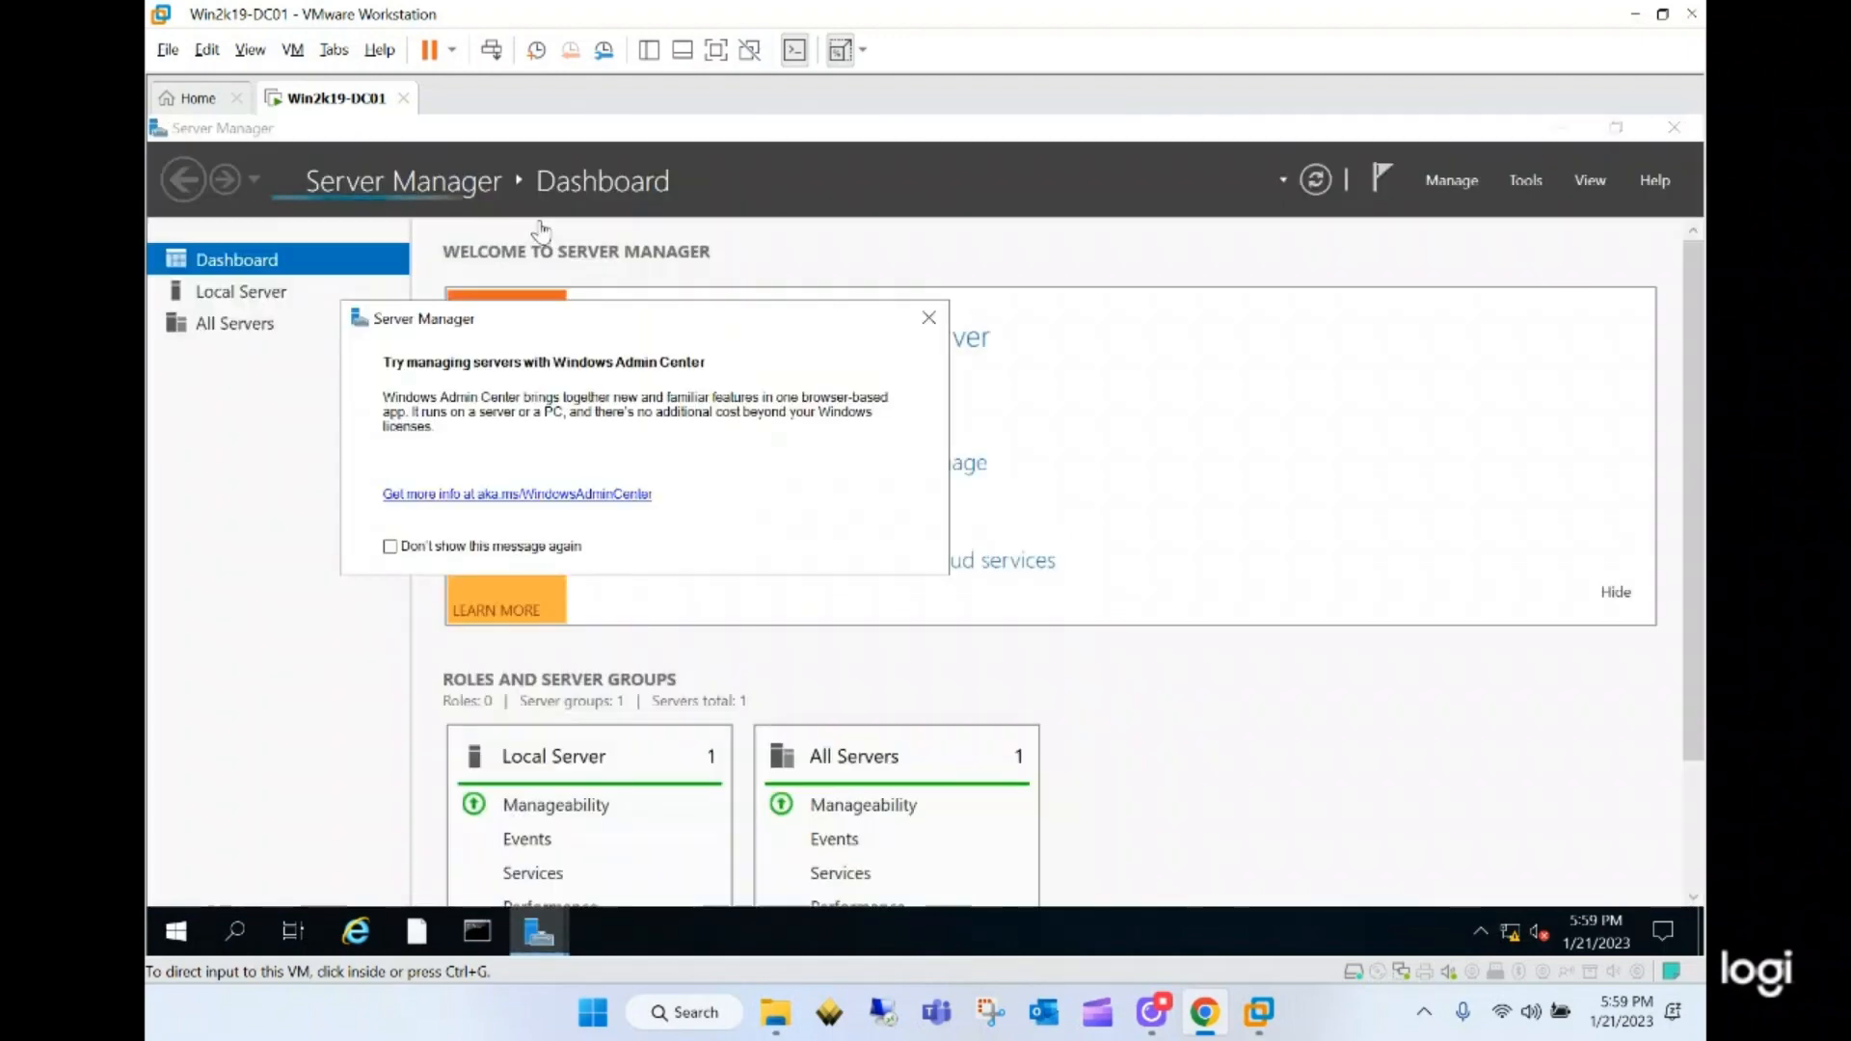
- Dismiss the Windows Admin Center message and show the Local Server properties in Server Manager
{"action": "left_click", "coordinate": [928, 317]}
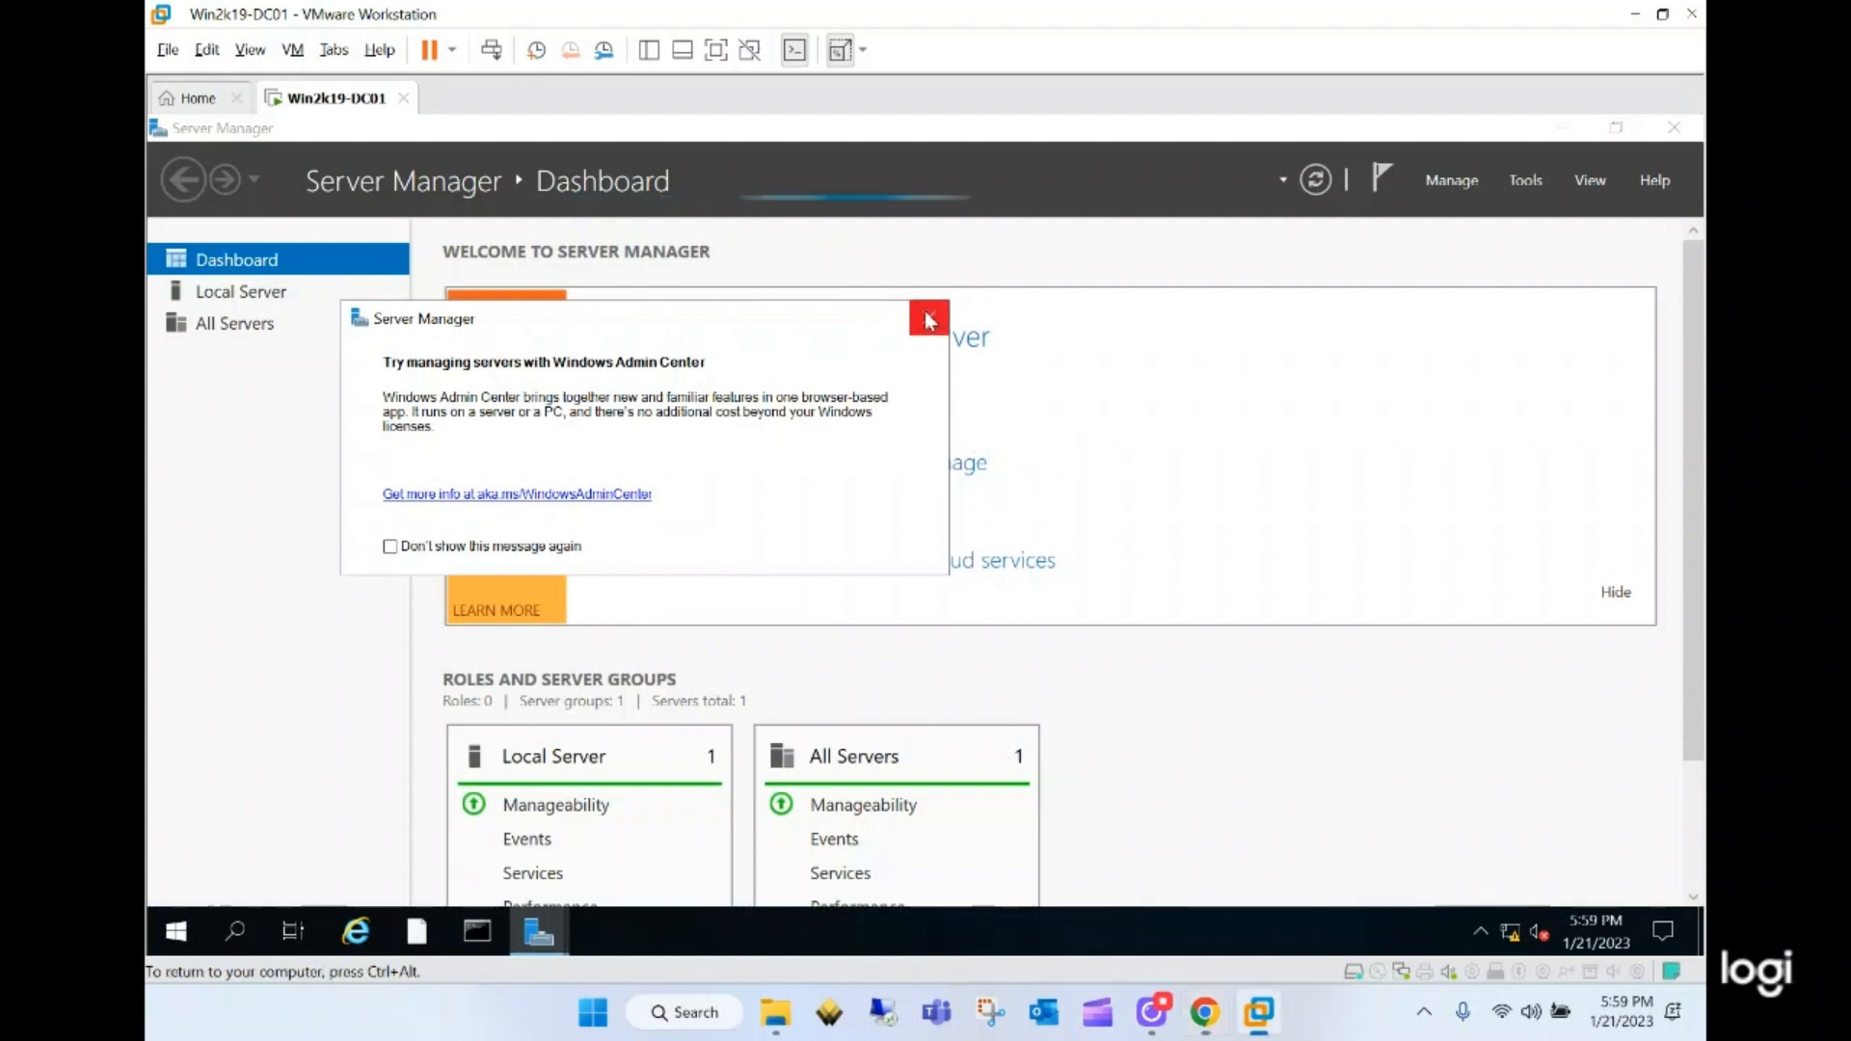
{"action": "left_click", "coordinate": [928, 317]}
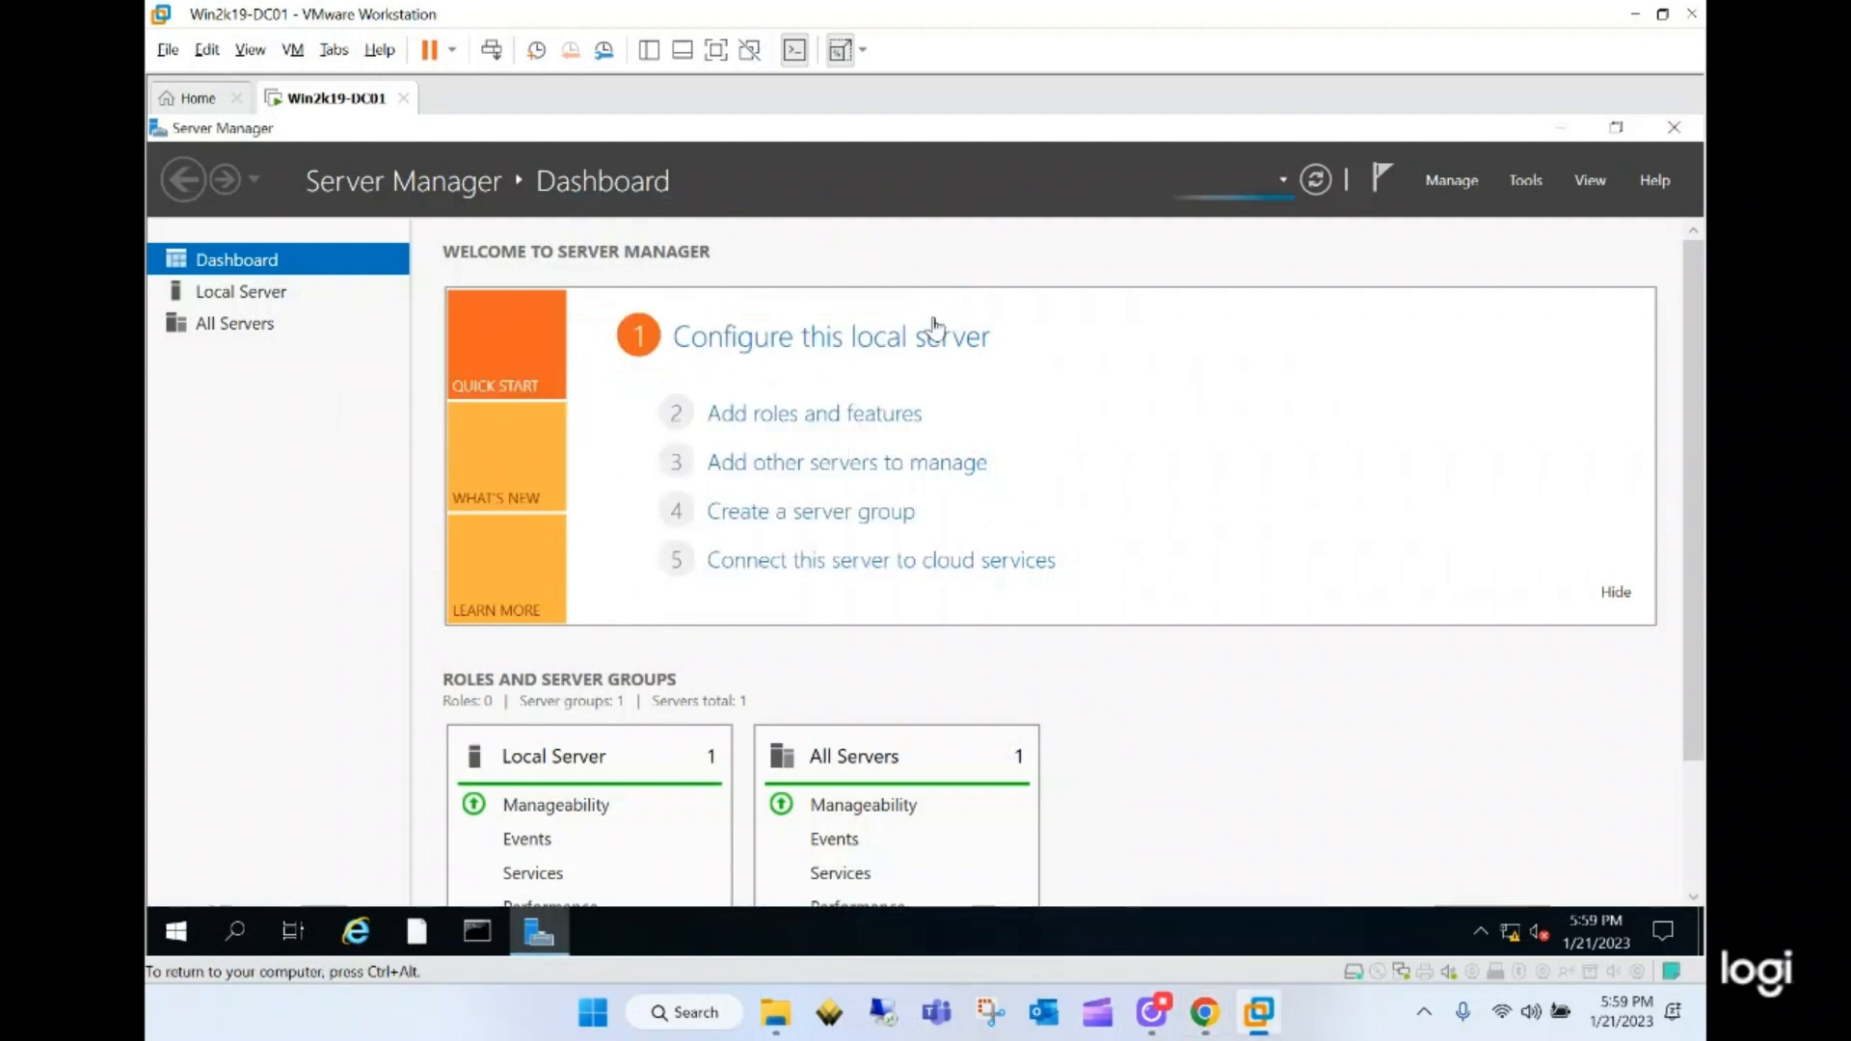
{"action": "left_click", "coordinate": [279, 294]}
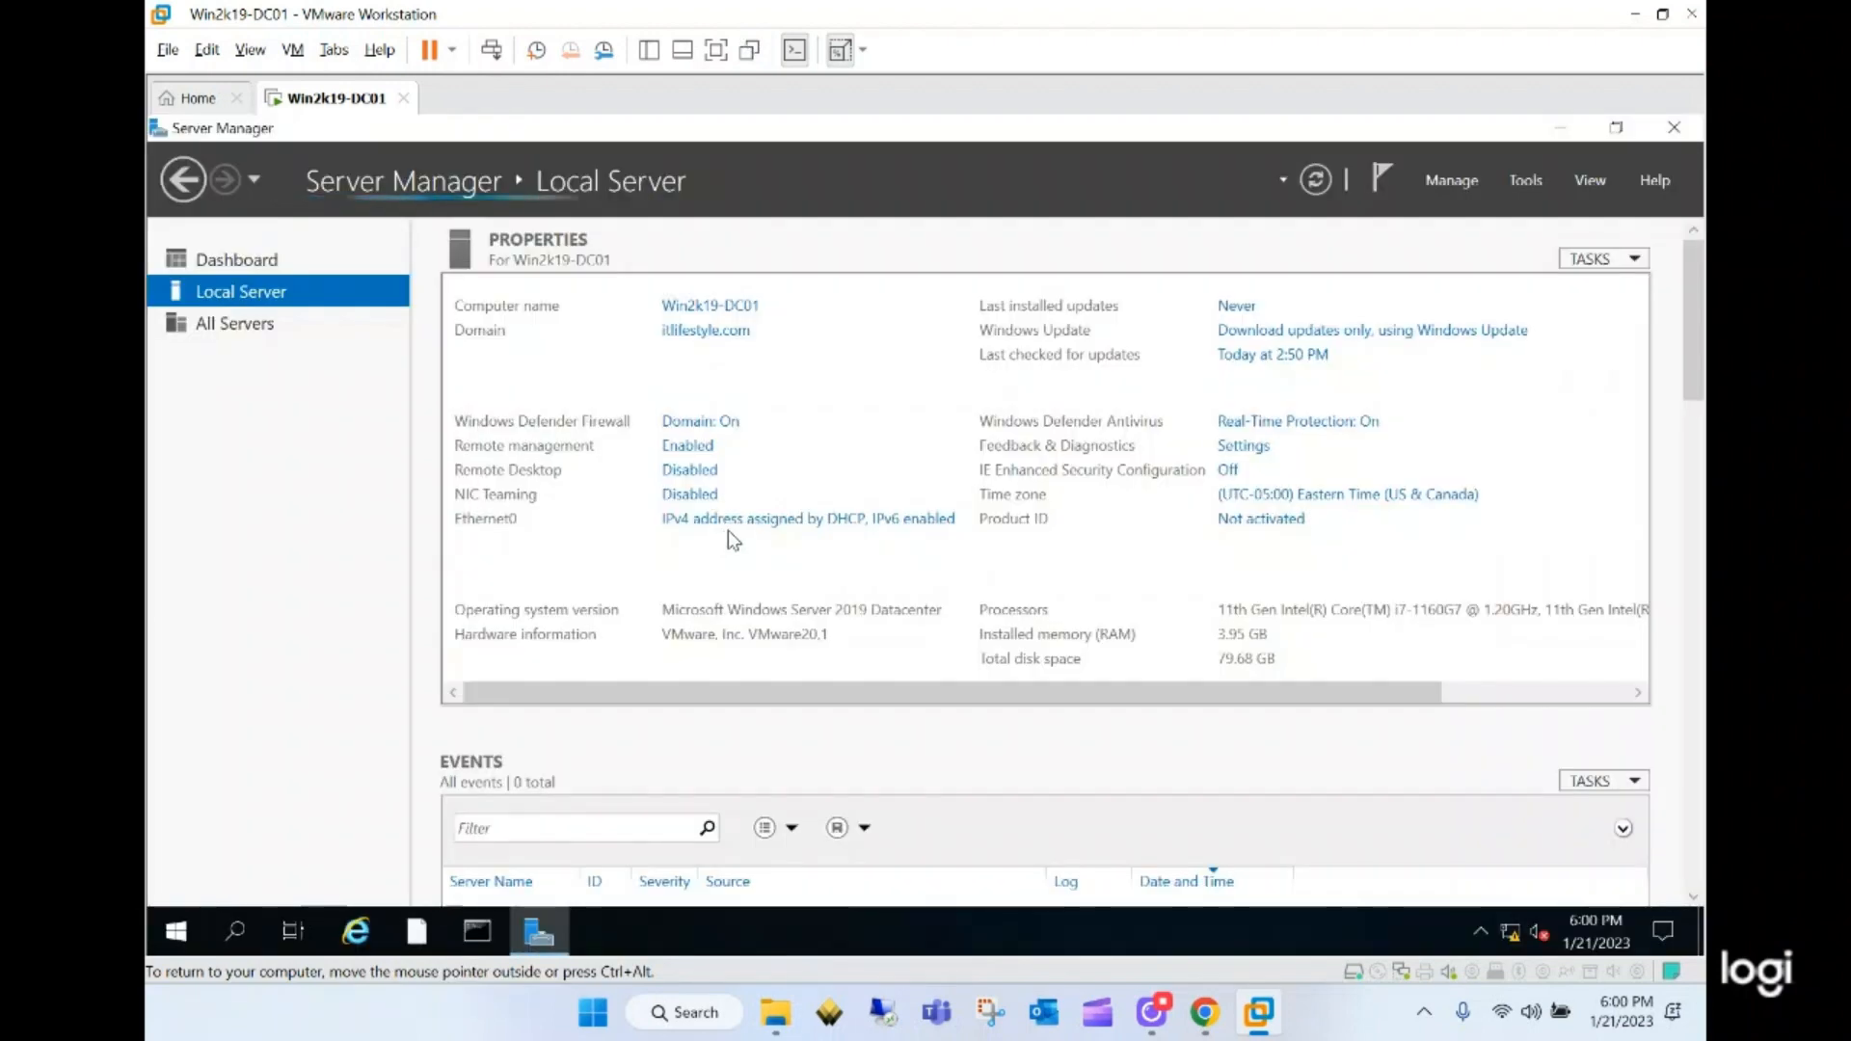
- Disable Internet Protocol Version 6 (TCP/IPv6) on the Ethernet0 adapter and apply the change
{"action": "left_click", "coordinate": [916, 521]}
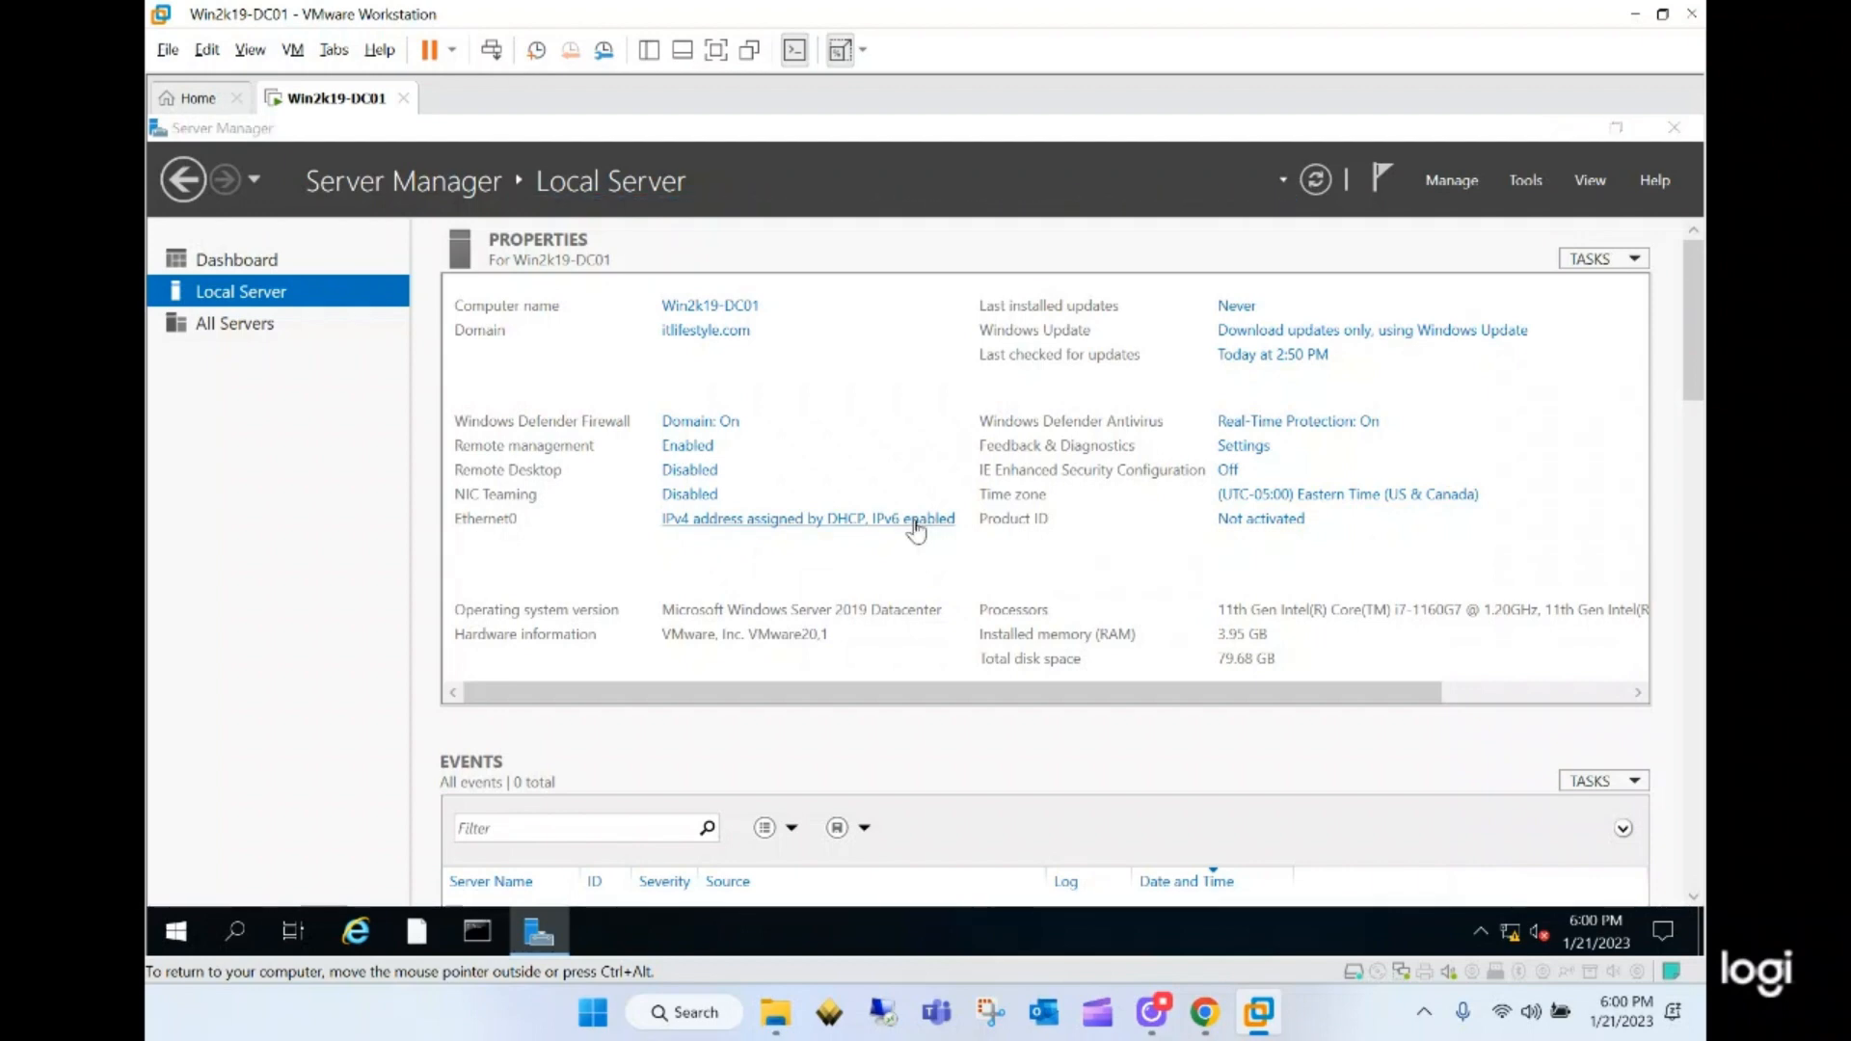
{"action": "double_click", "coordinate": [598, 313]}
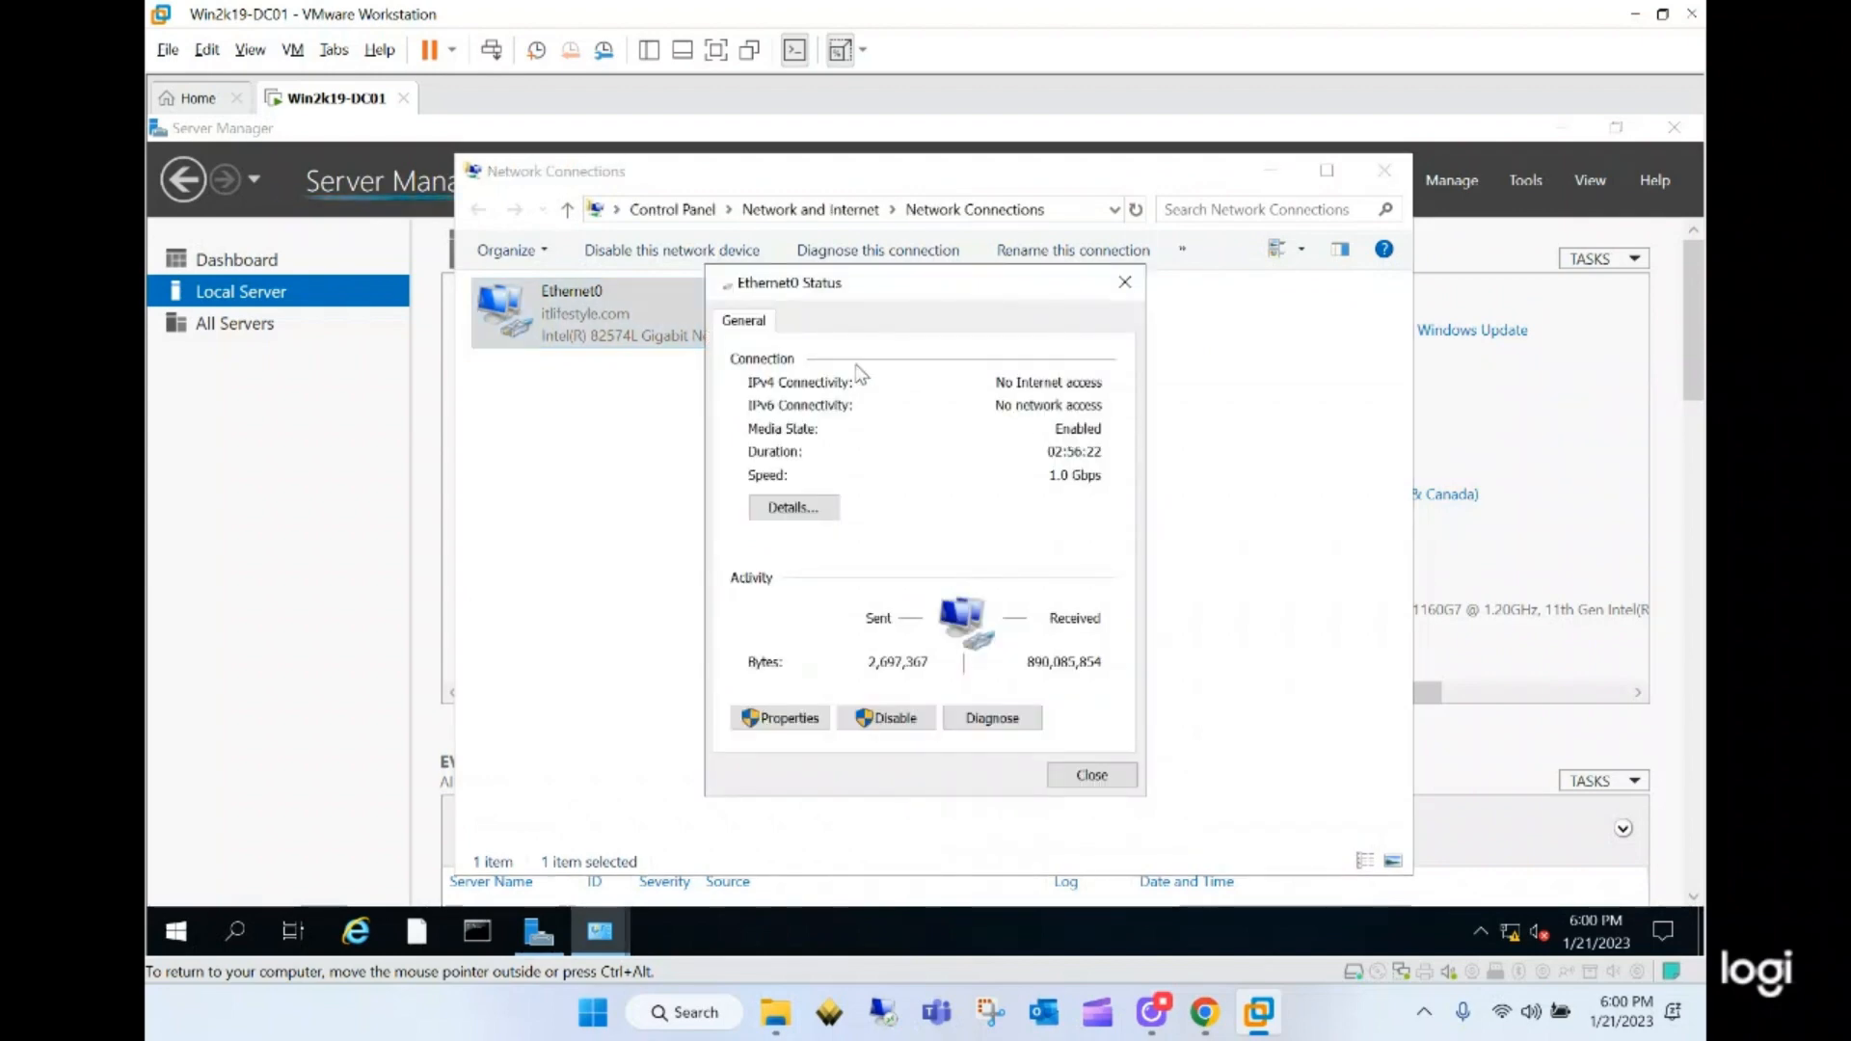
{"action": "left_click", "coordinate": [779, 718]}
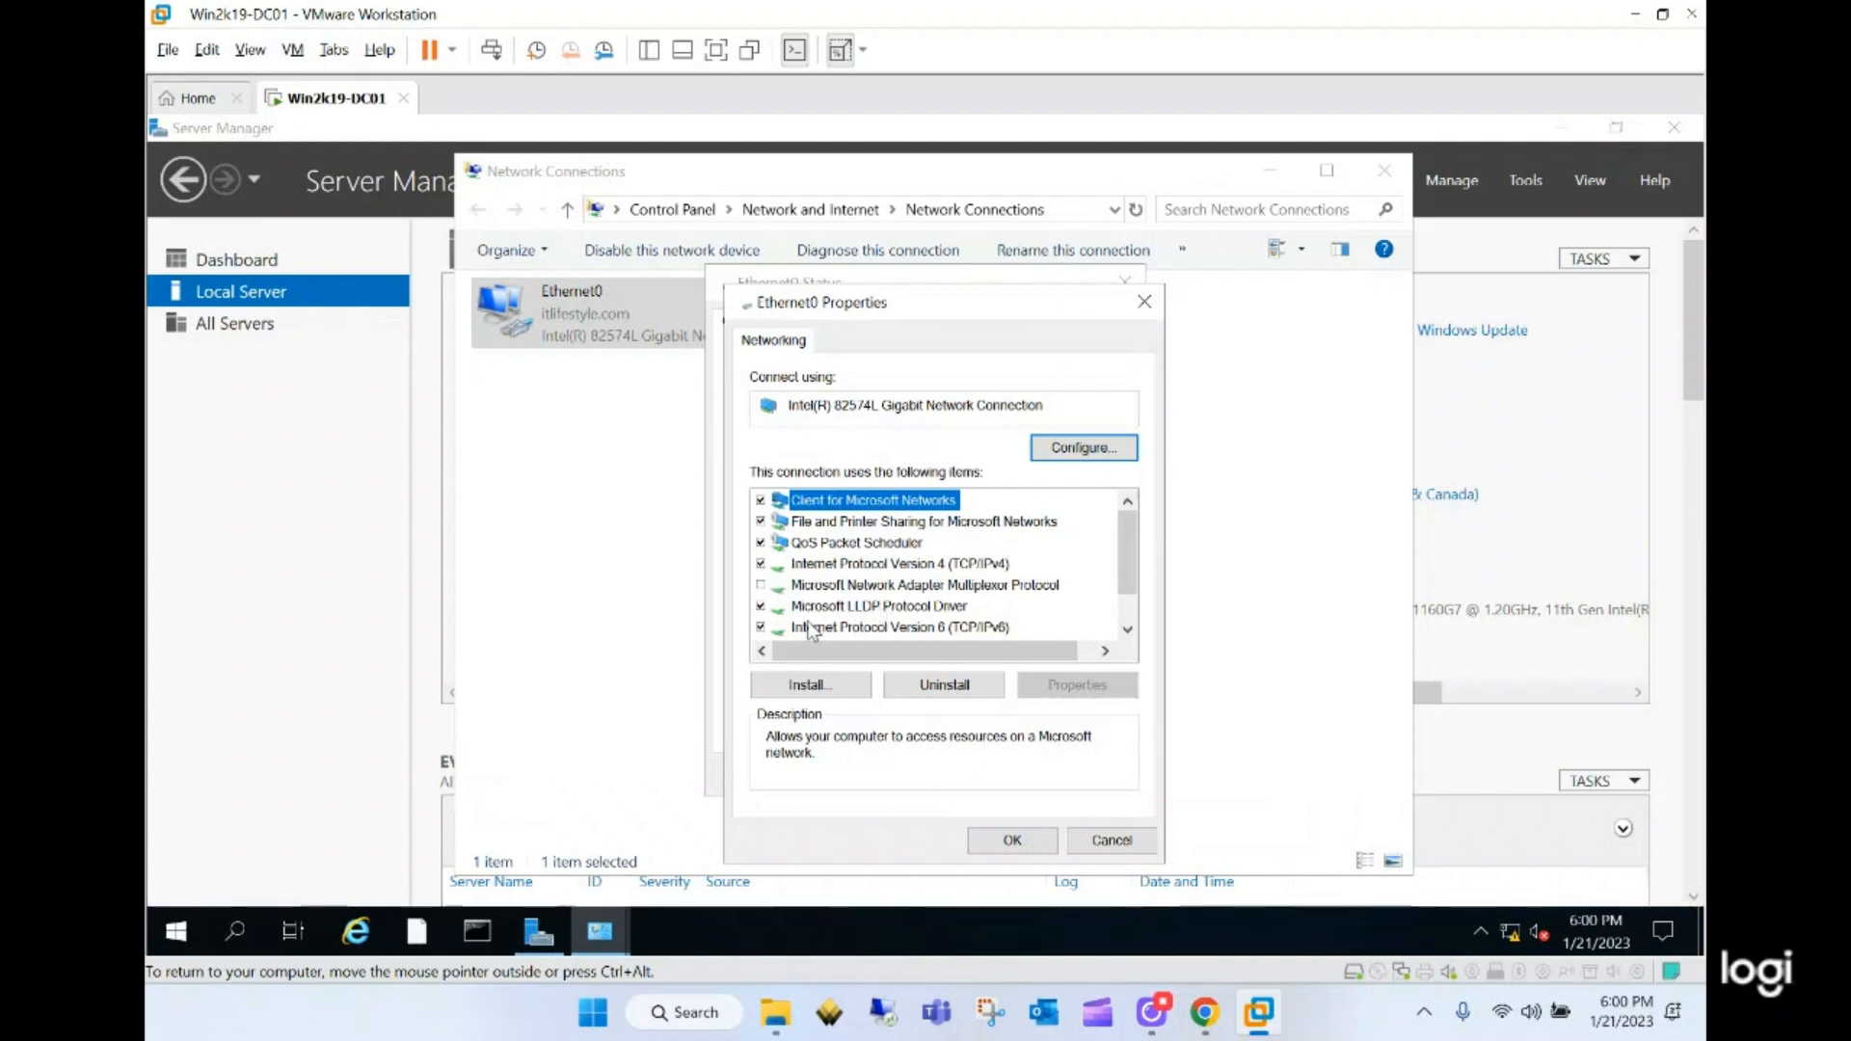
{"action": "left_click", "coordinate": [761, 627]}
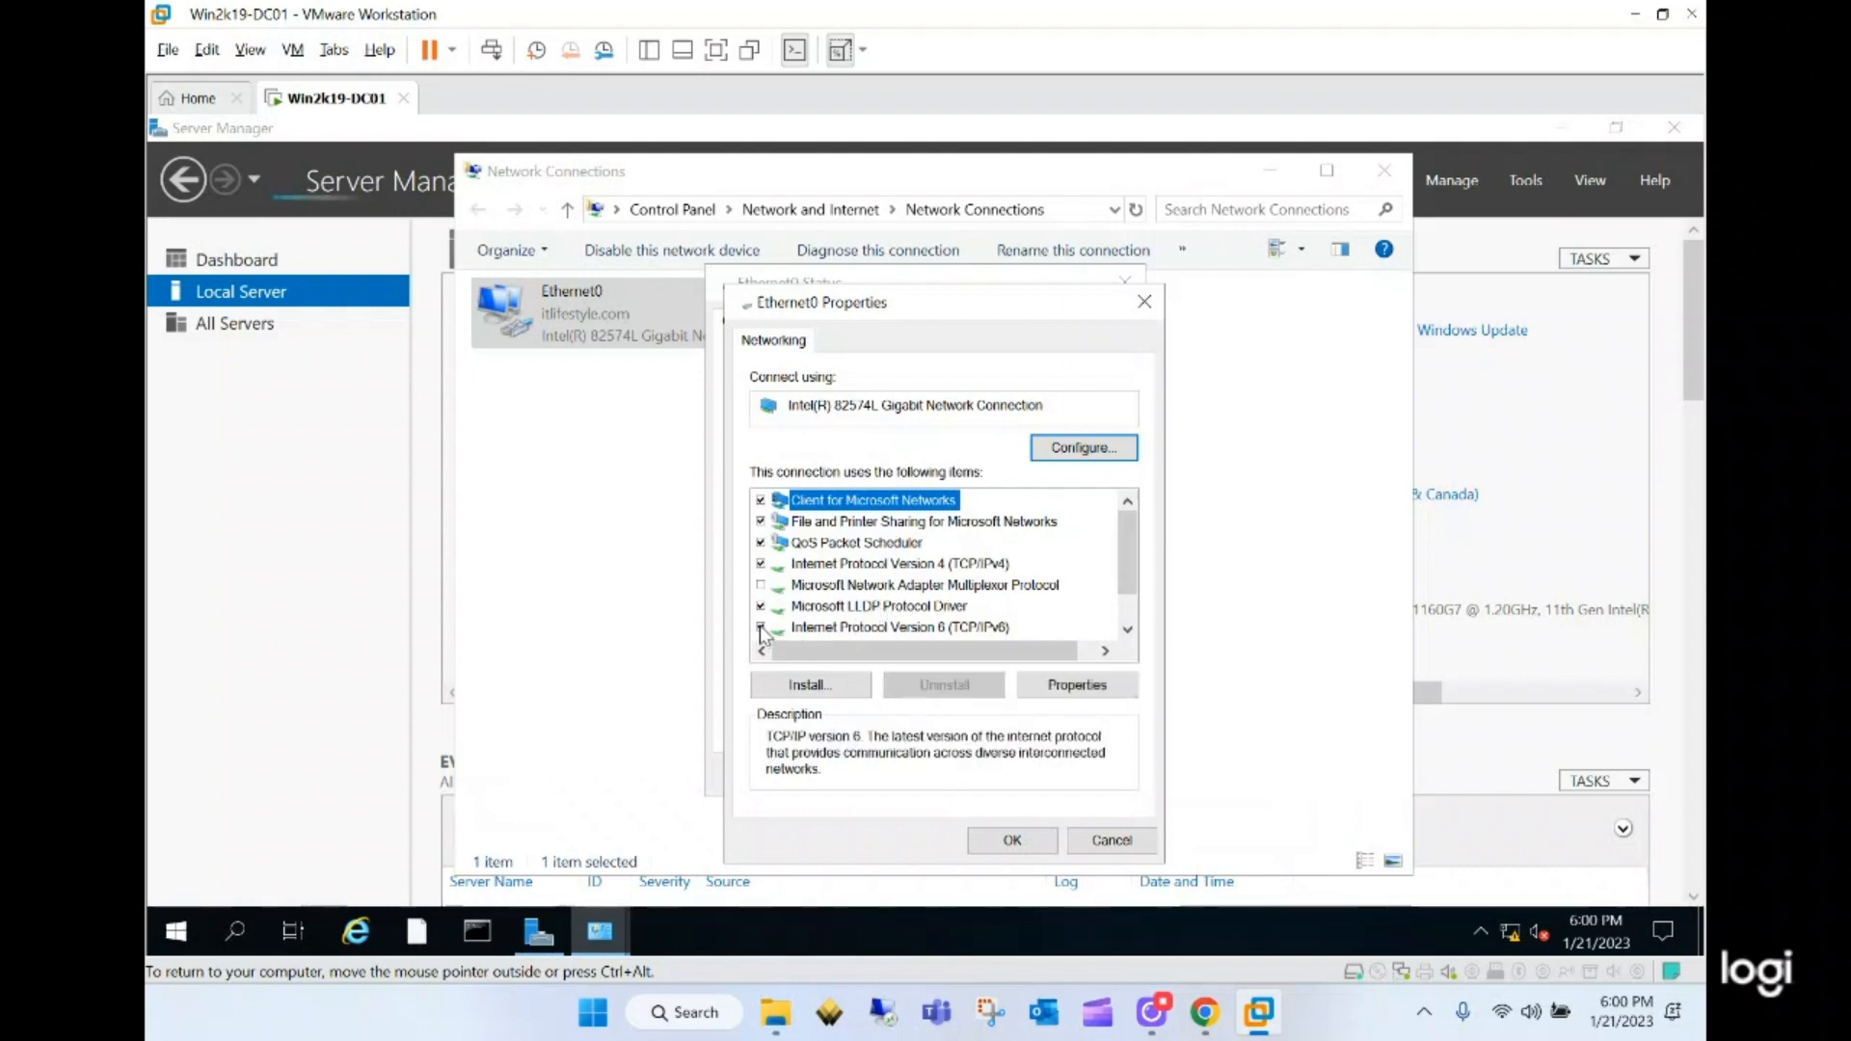
{"action": "left_click", "coordinate": [1012, 840]}
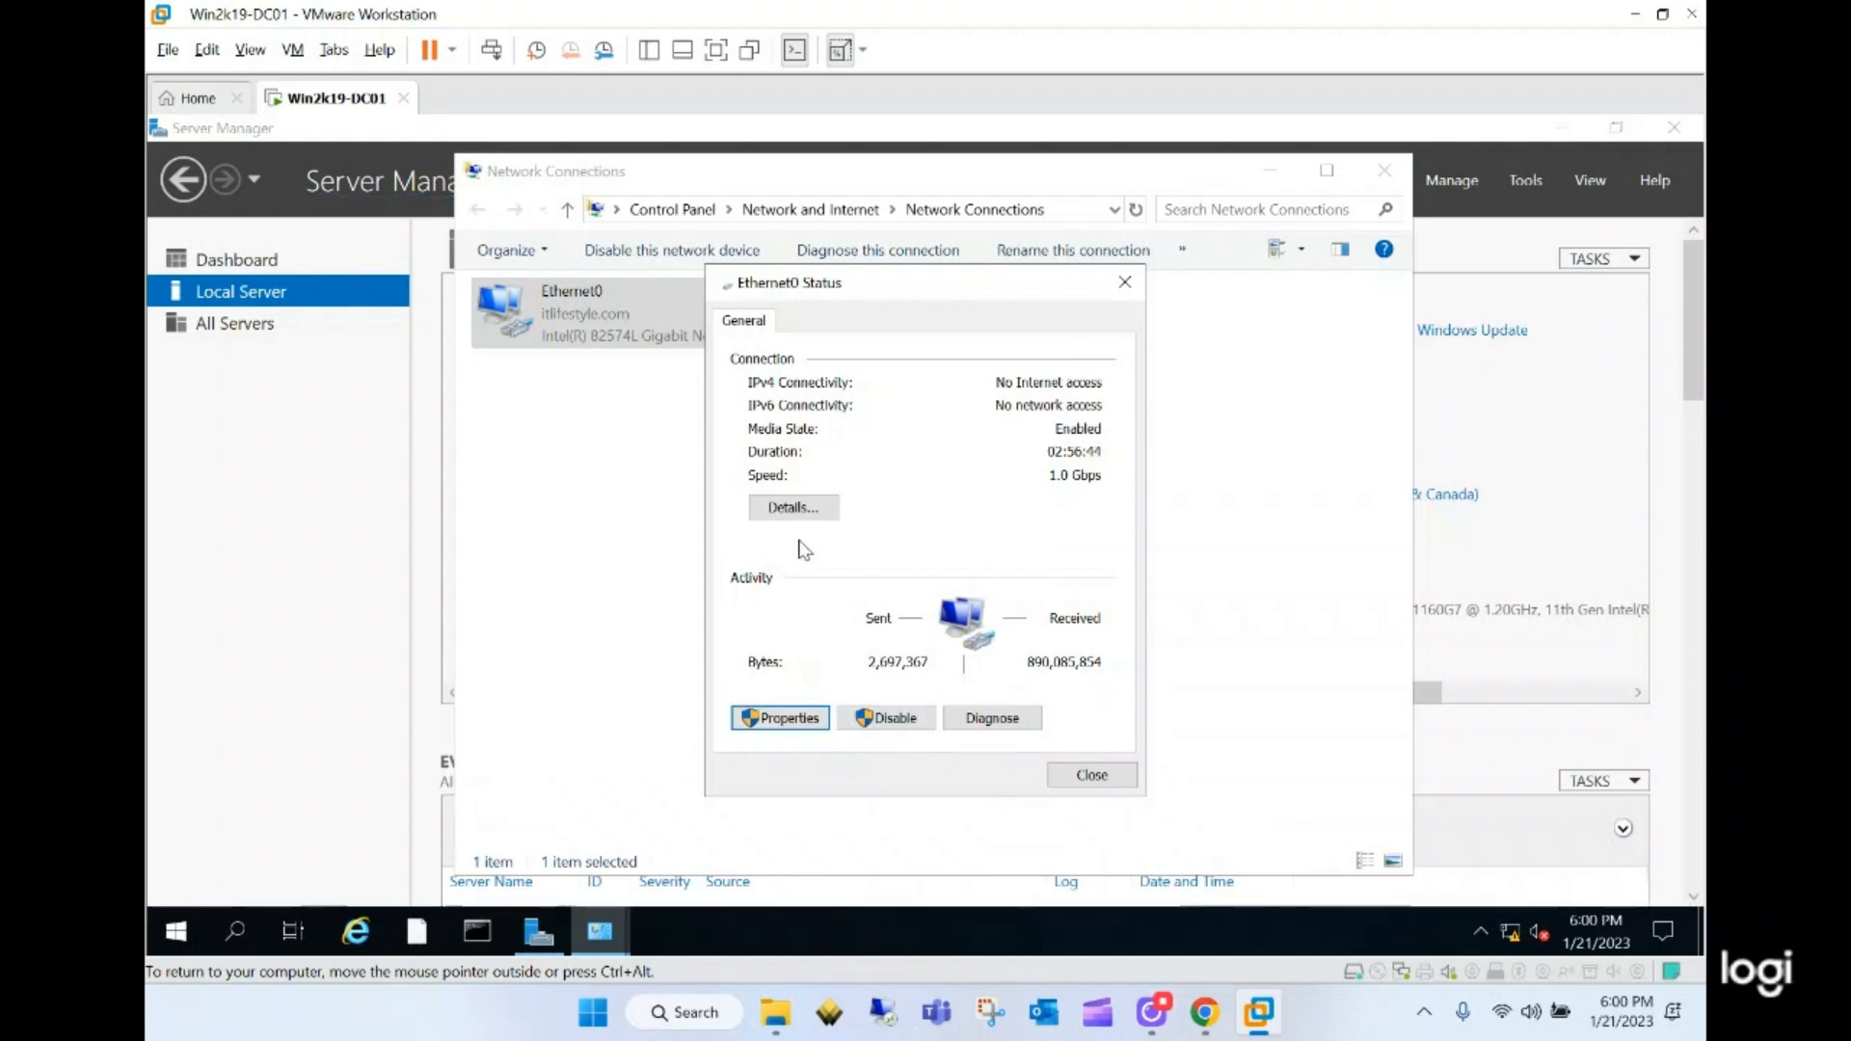
- Examine the Ethernet0 network connection details, including the IPv4 address and DNS server entries
{"action": "left_click", "coordinate": [800, 508]}
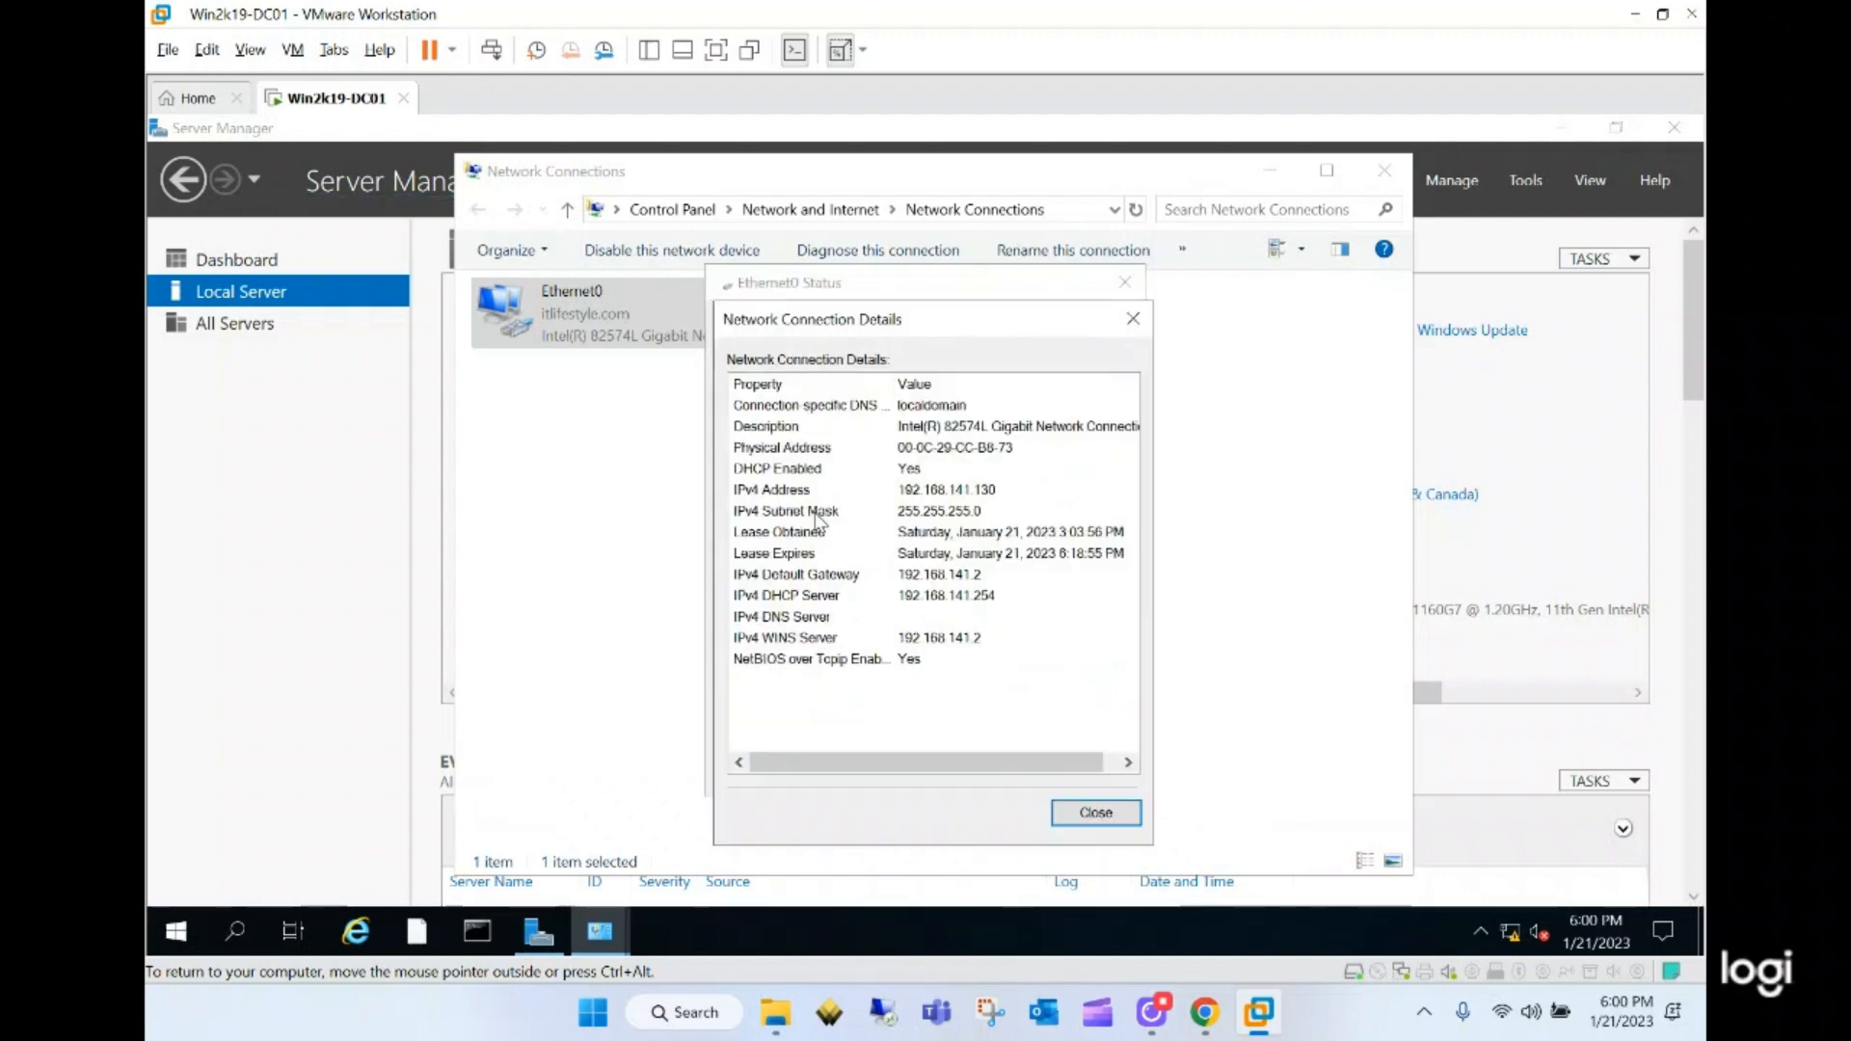
{"action": "left_click", "coordinate": [1009, 494]}
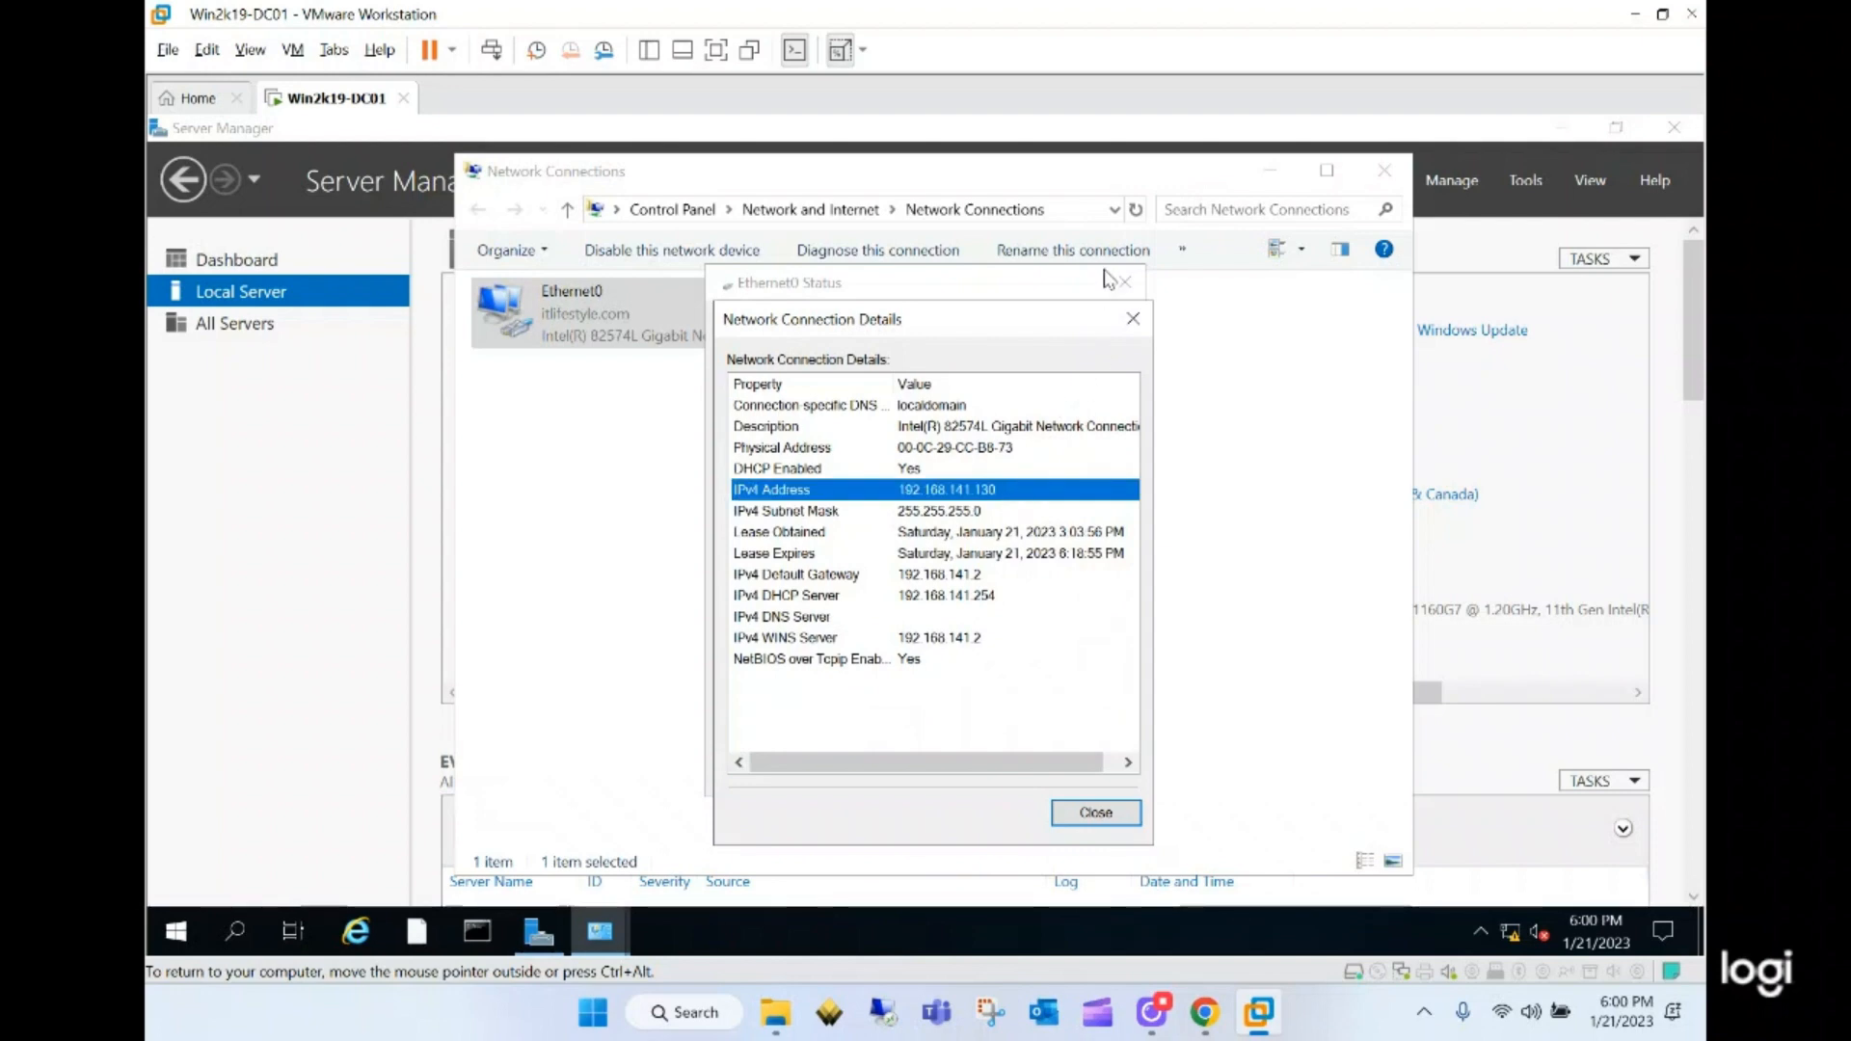
{"action": "left_click", "coordinate": [1133, 318]}
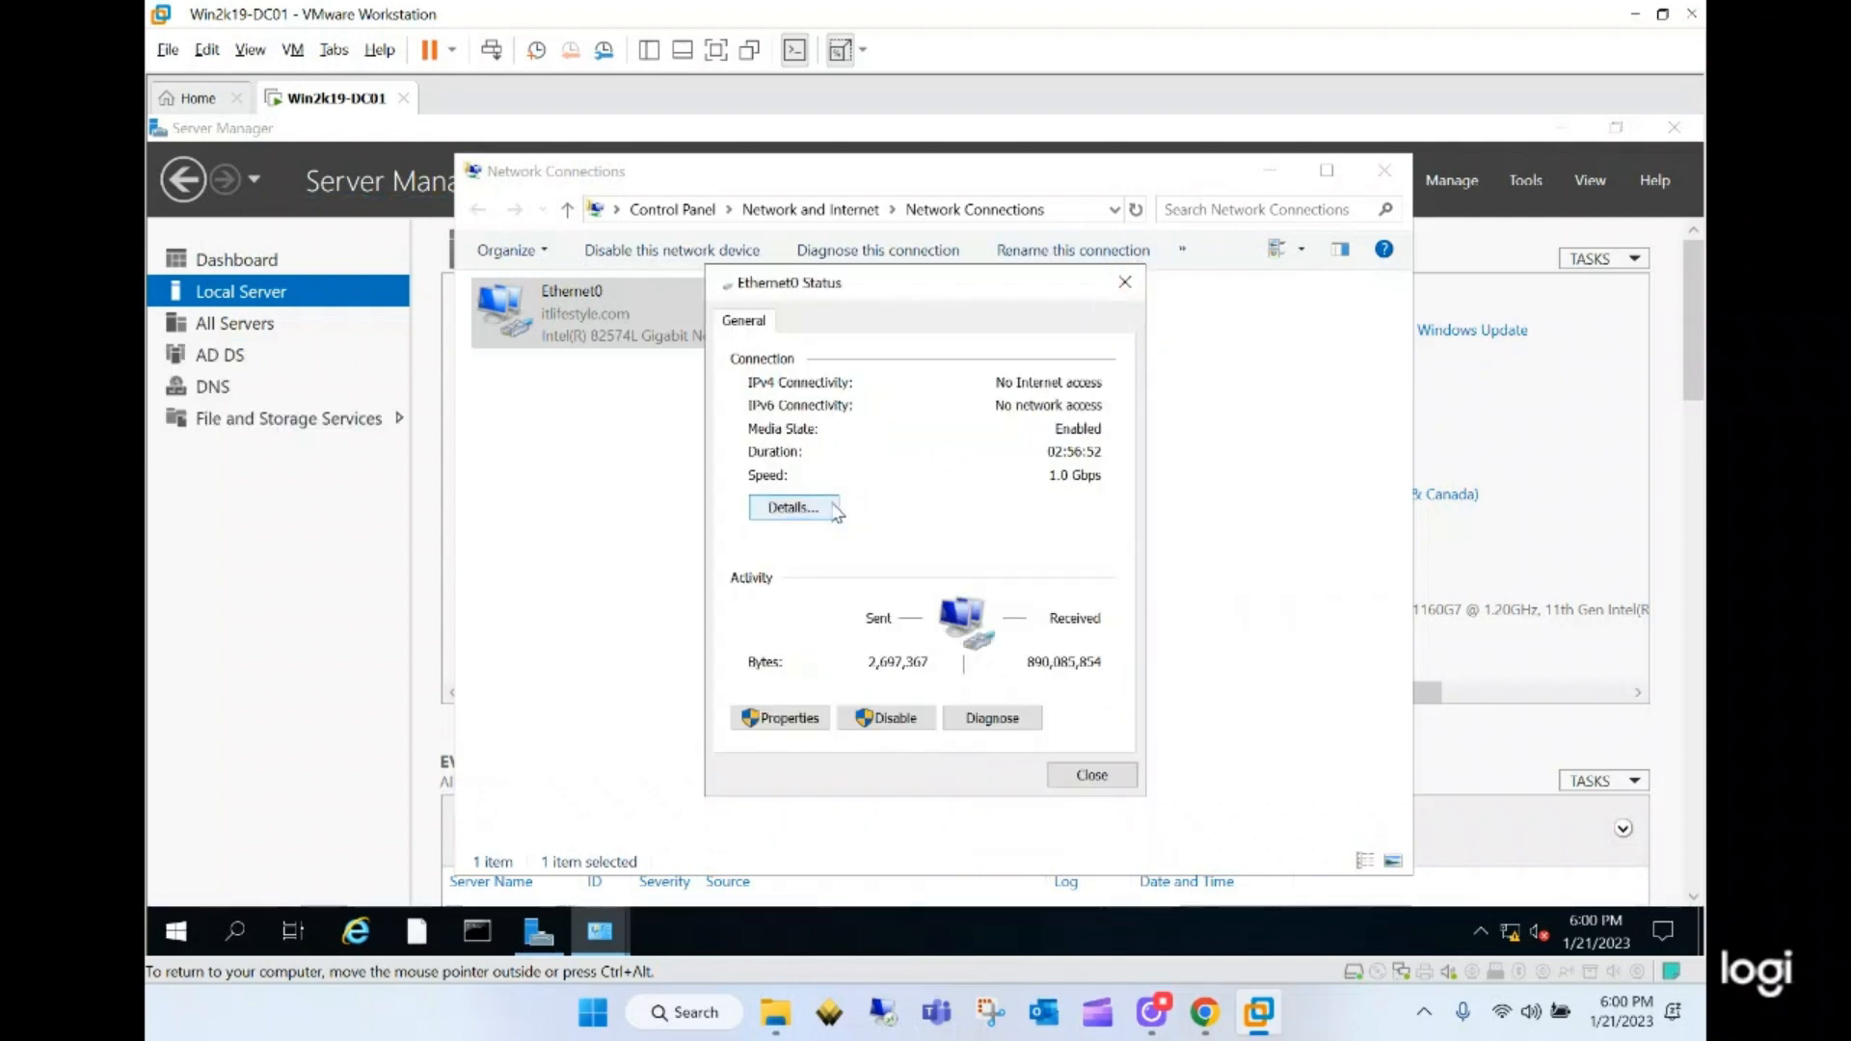
{"action": "left_click", "coordinate": [831, 508]}
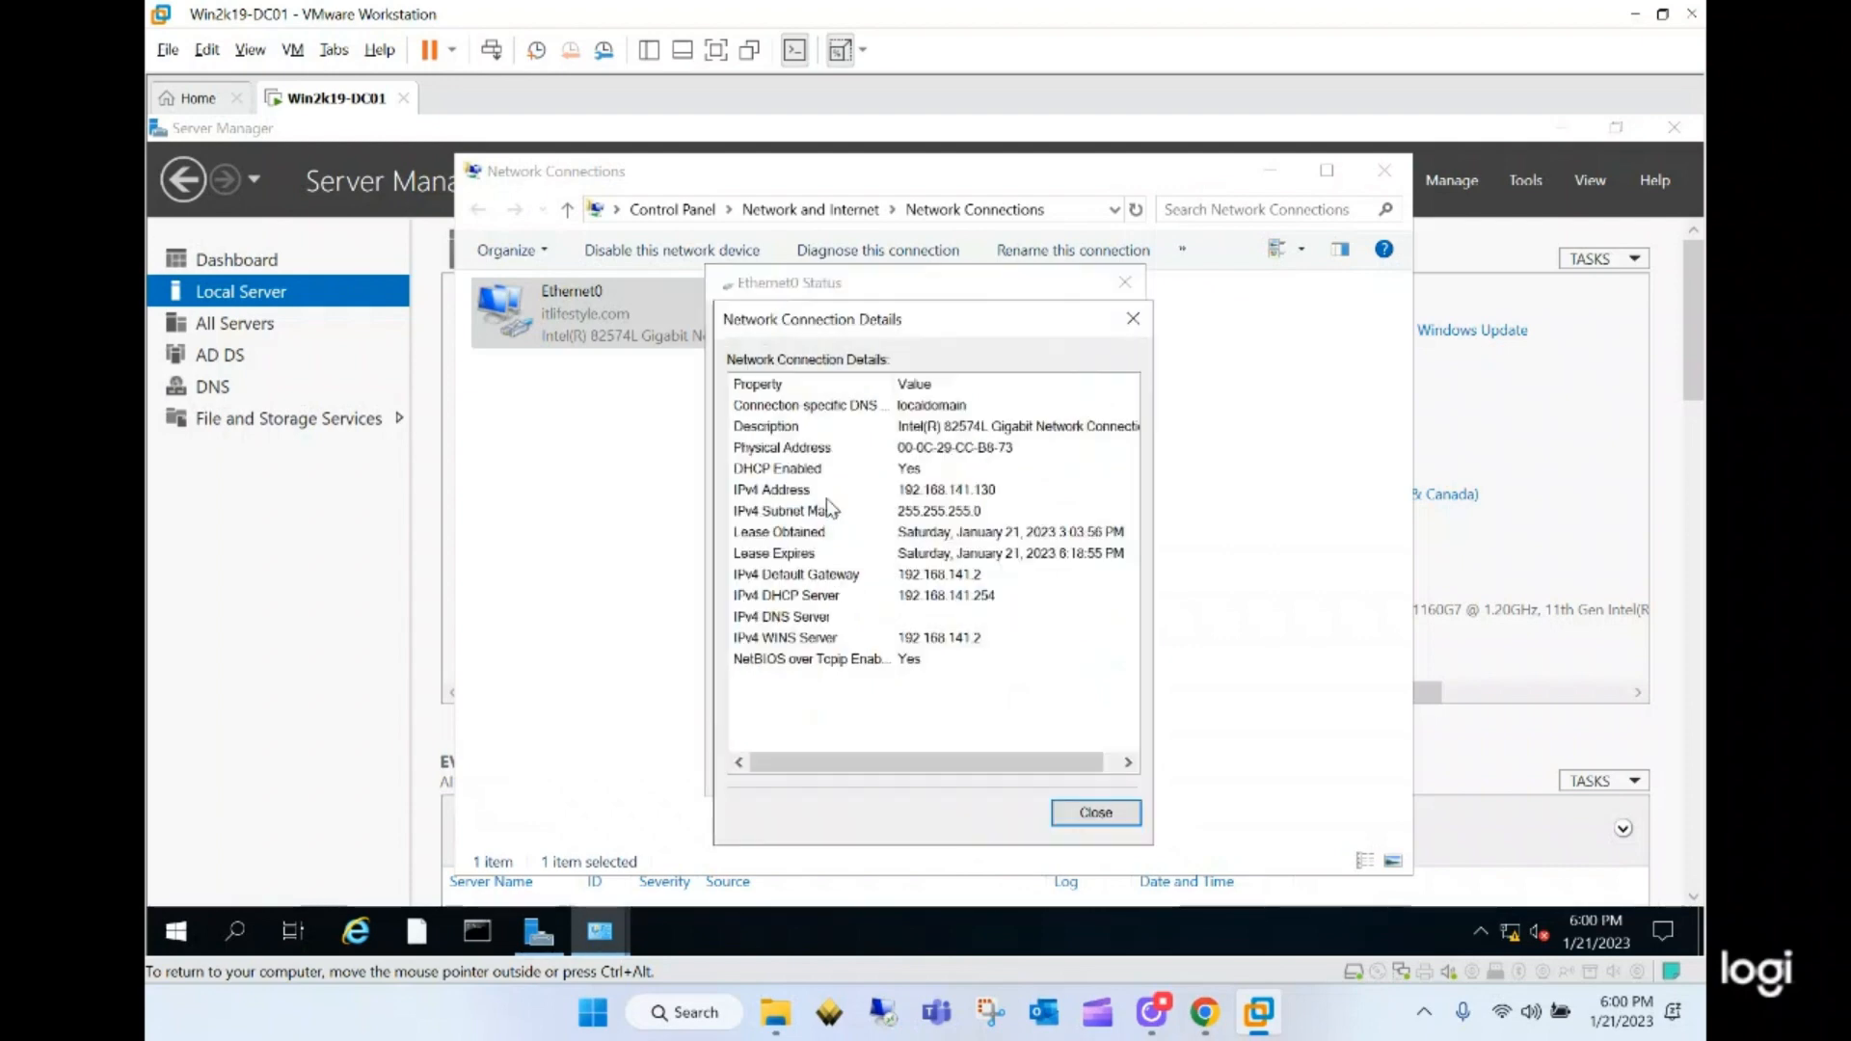
{"action": "left_click", "coordinate": [1123, 328]}
- Set the preferred DNS server in Ethernet0's IPv4 properties to 8.8.8.8 and save the adapter settings
{"action": "left_click", "coordinate": [762, 715]}
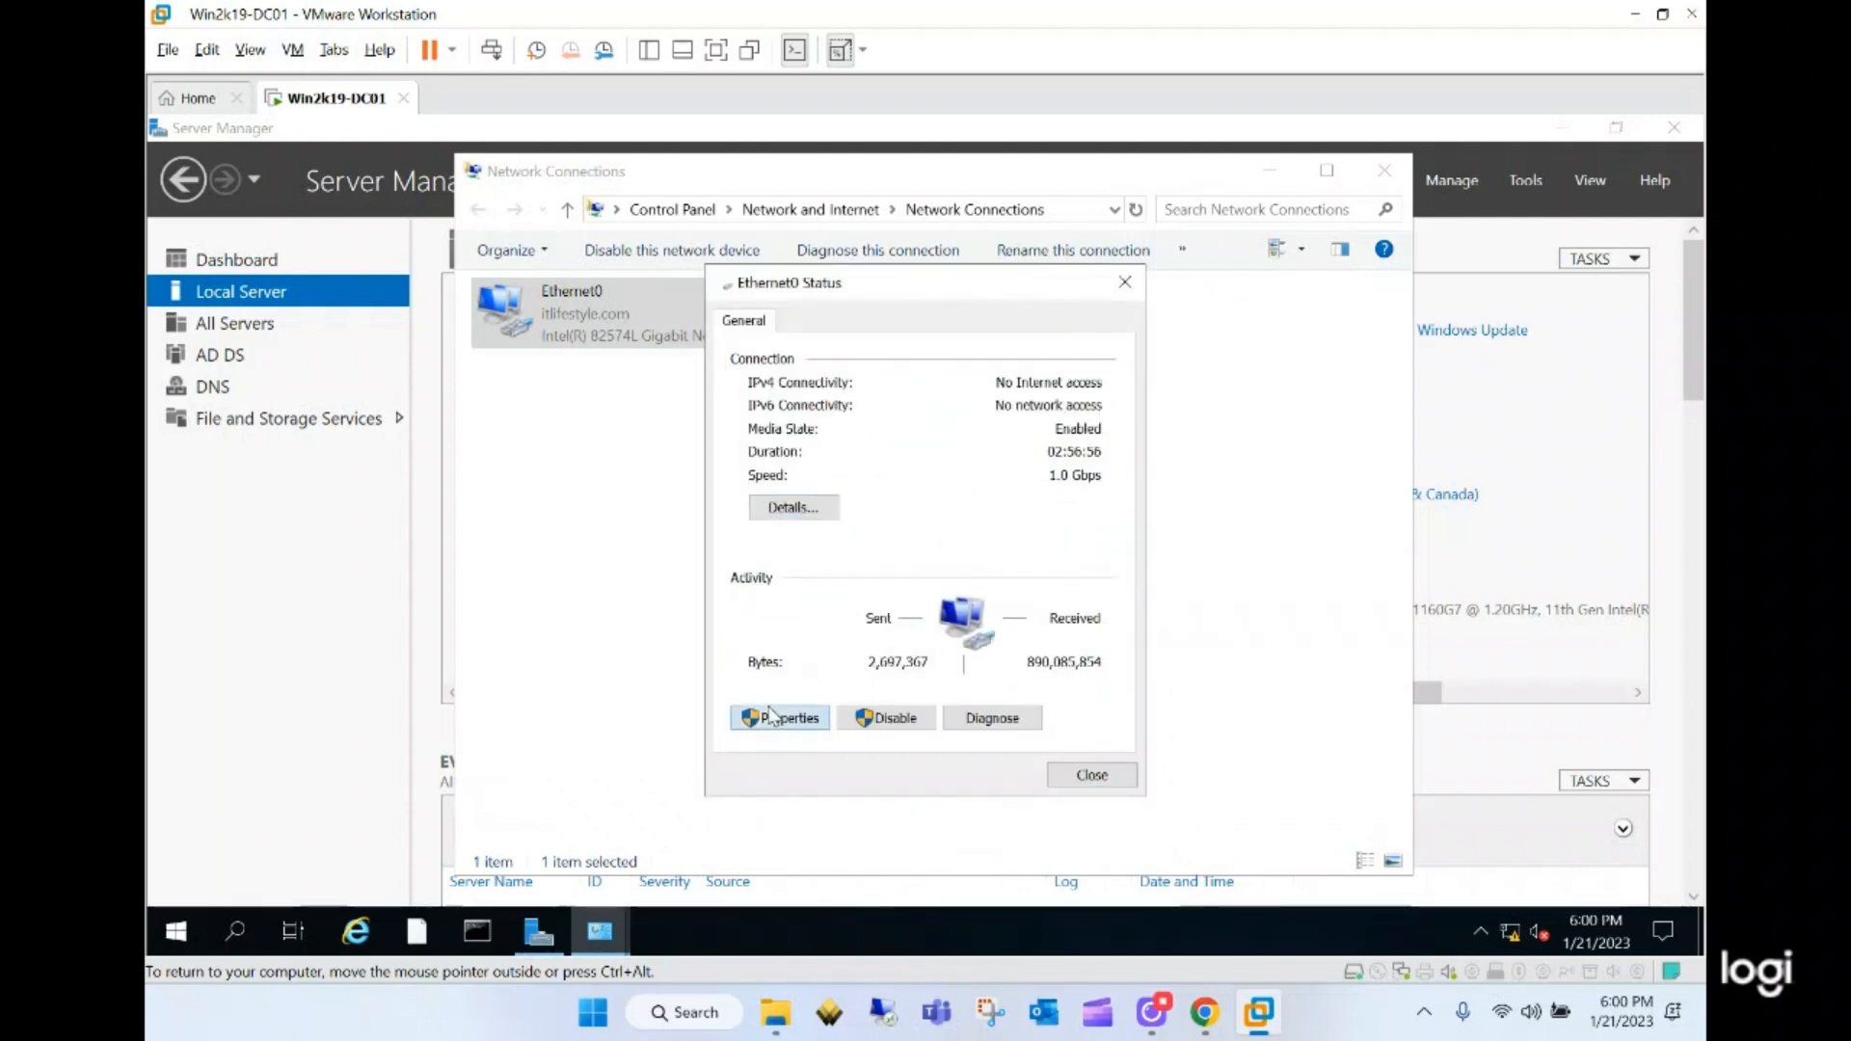
{"action": "double_click", "coordinate": [897, 567]}
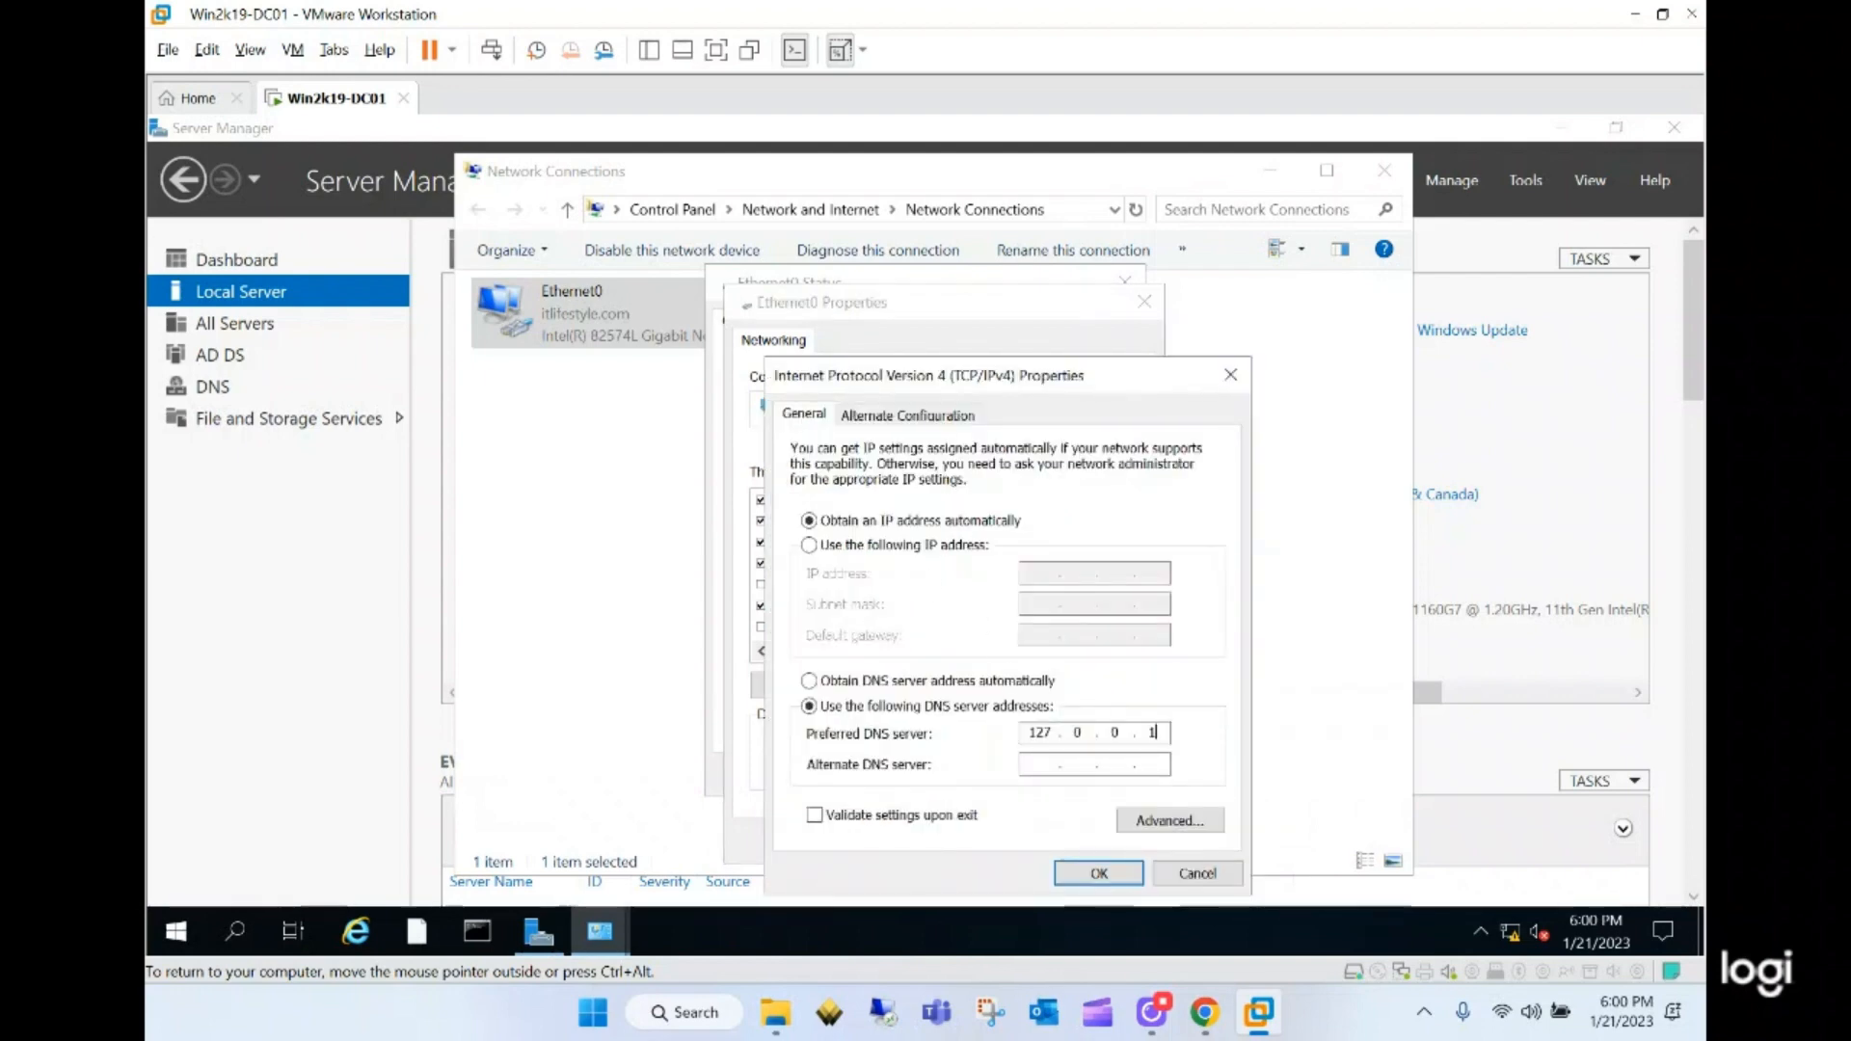
{"action": "key", "text": "BackSpace"}
{"action": "key", "text": "BackSpace"}
{"action": "key", "text": "BackSpace"}
{"action": "key", "text": "BackSpace"}
{"action": "key", "text": "BackSpace"}
{"action": "type", "text": ".8.8.8"}
{"action": "left_click", "coordinate": [1099, 874]}
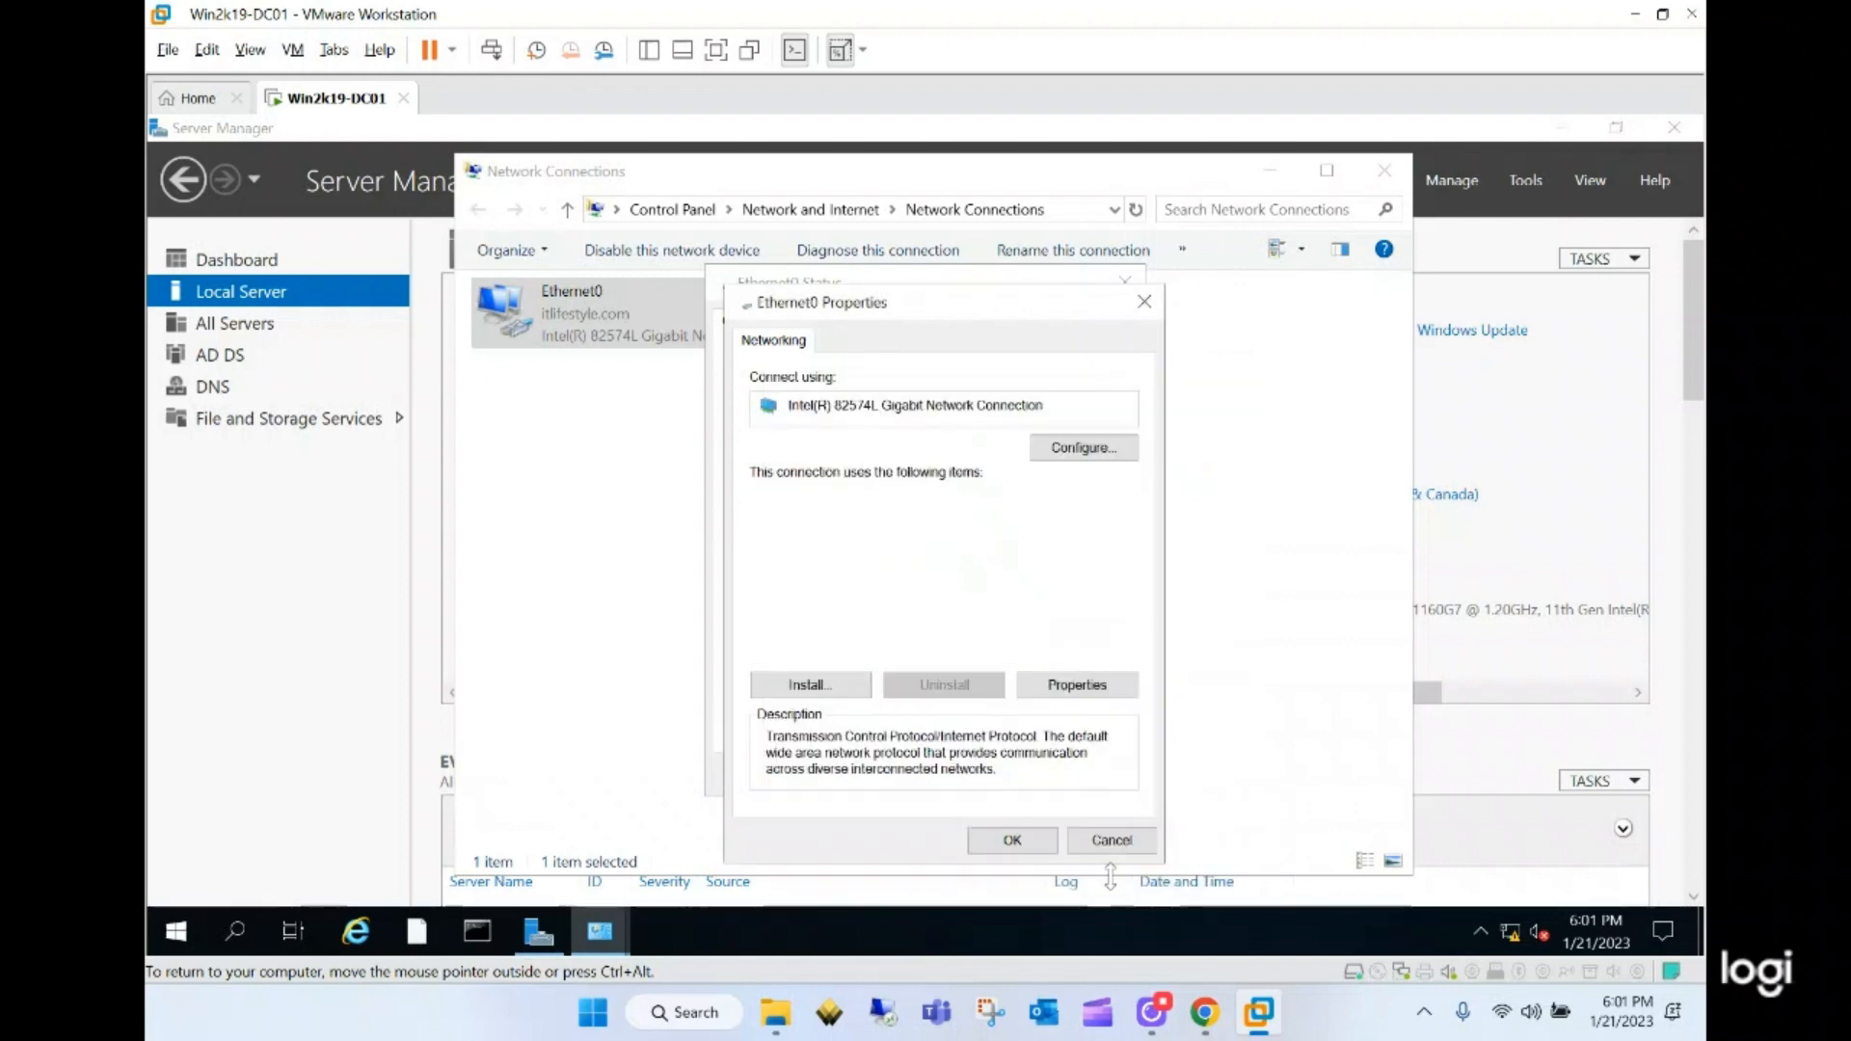
{"action": "left_click", "coordinate": [1025, 841]}
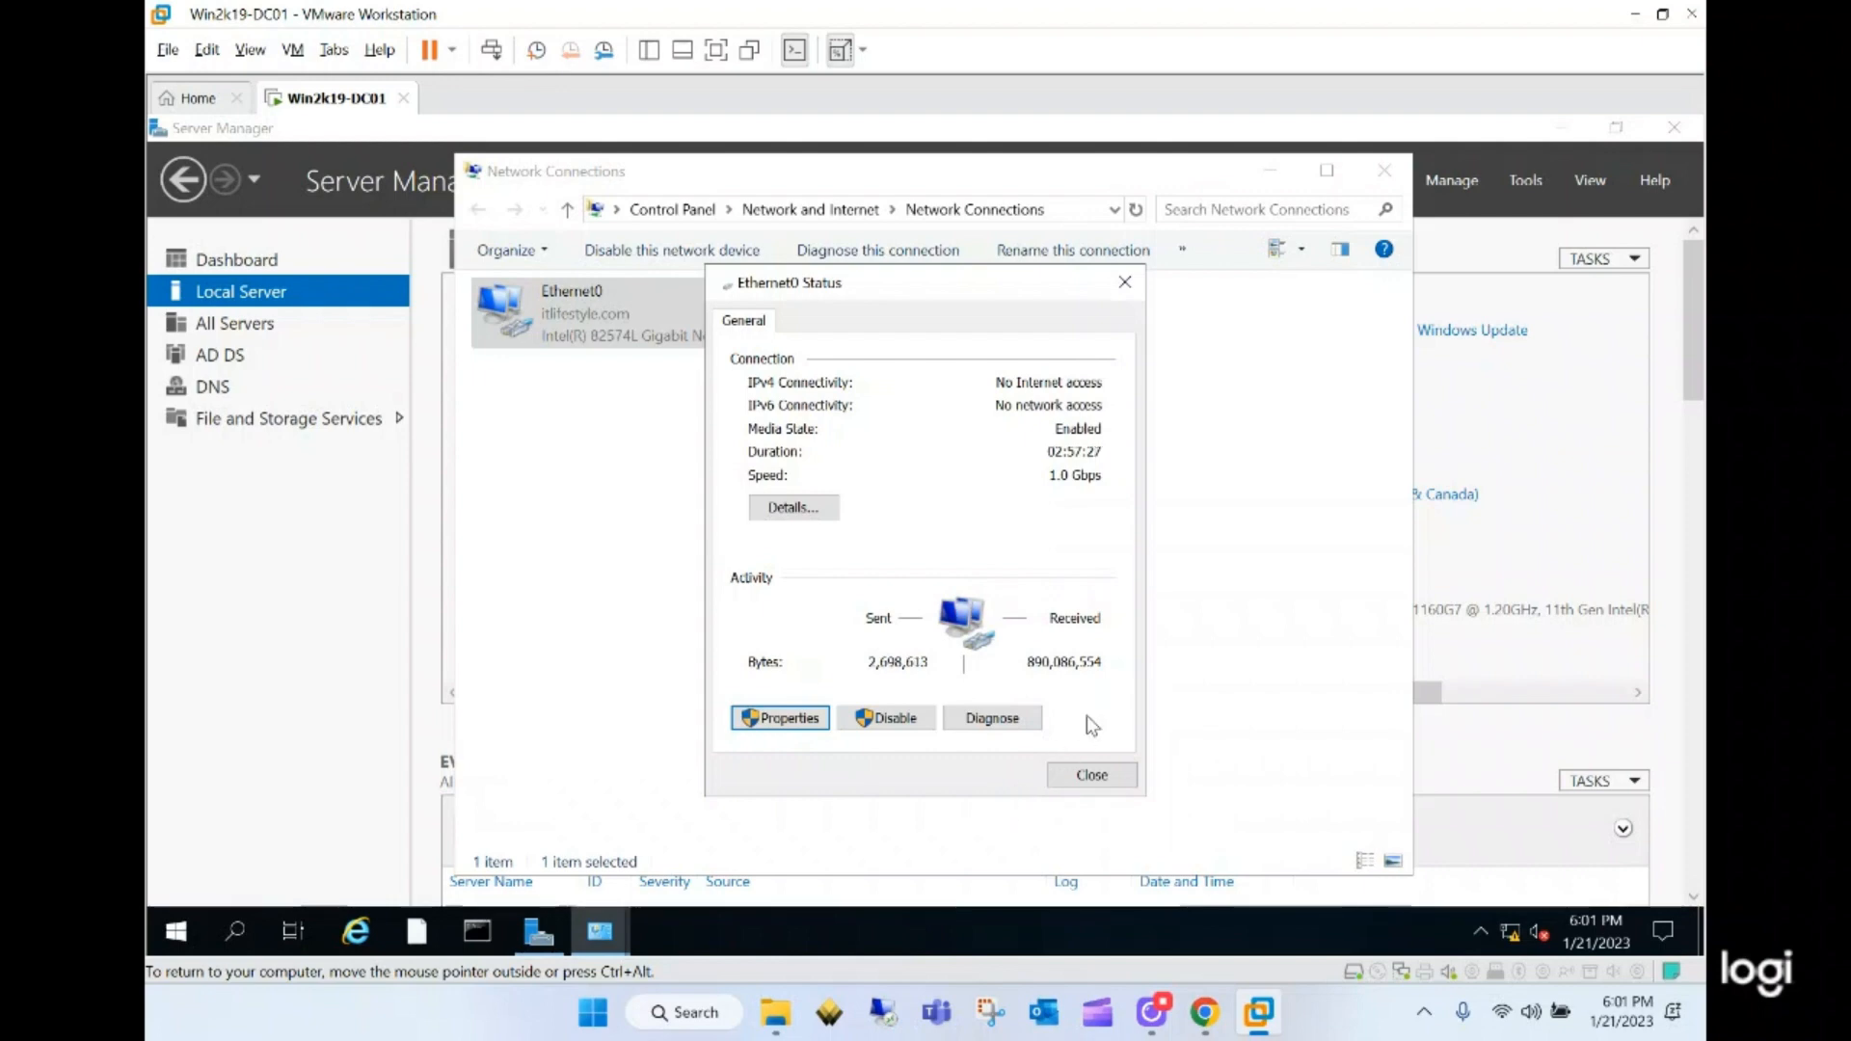
- Reopen Ethernet0's IPv4 properties to check the saved DNS server setting, and leave them unchanged
{"action": "left_click", "coordinate": [788, 719]}
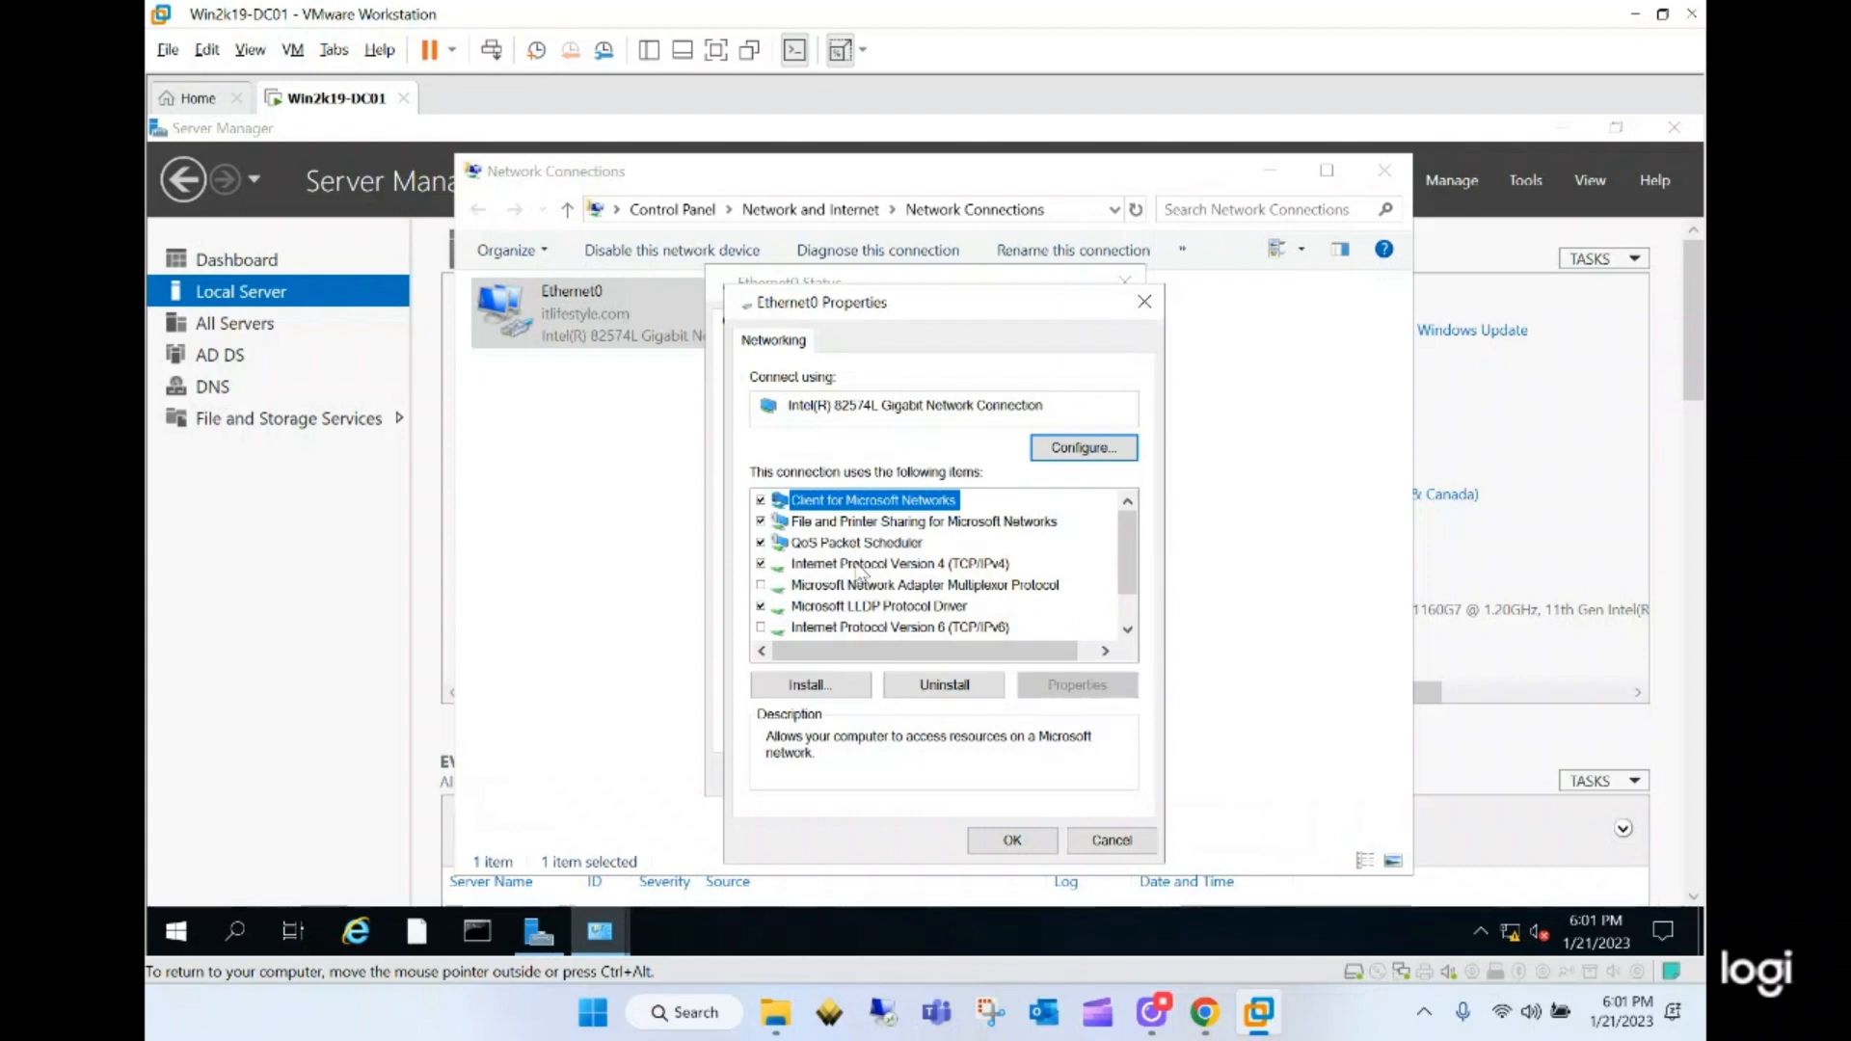
{"action": "left_click", "coordinate": [858, 567]}
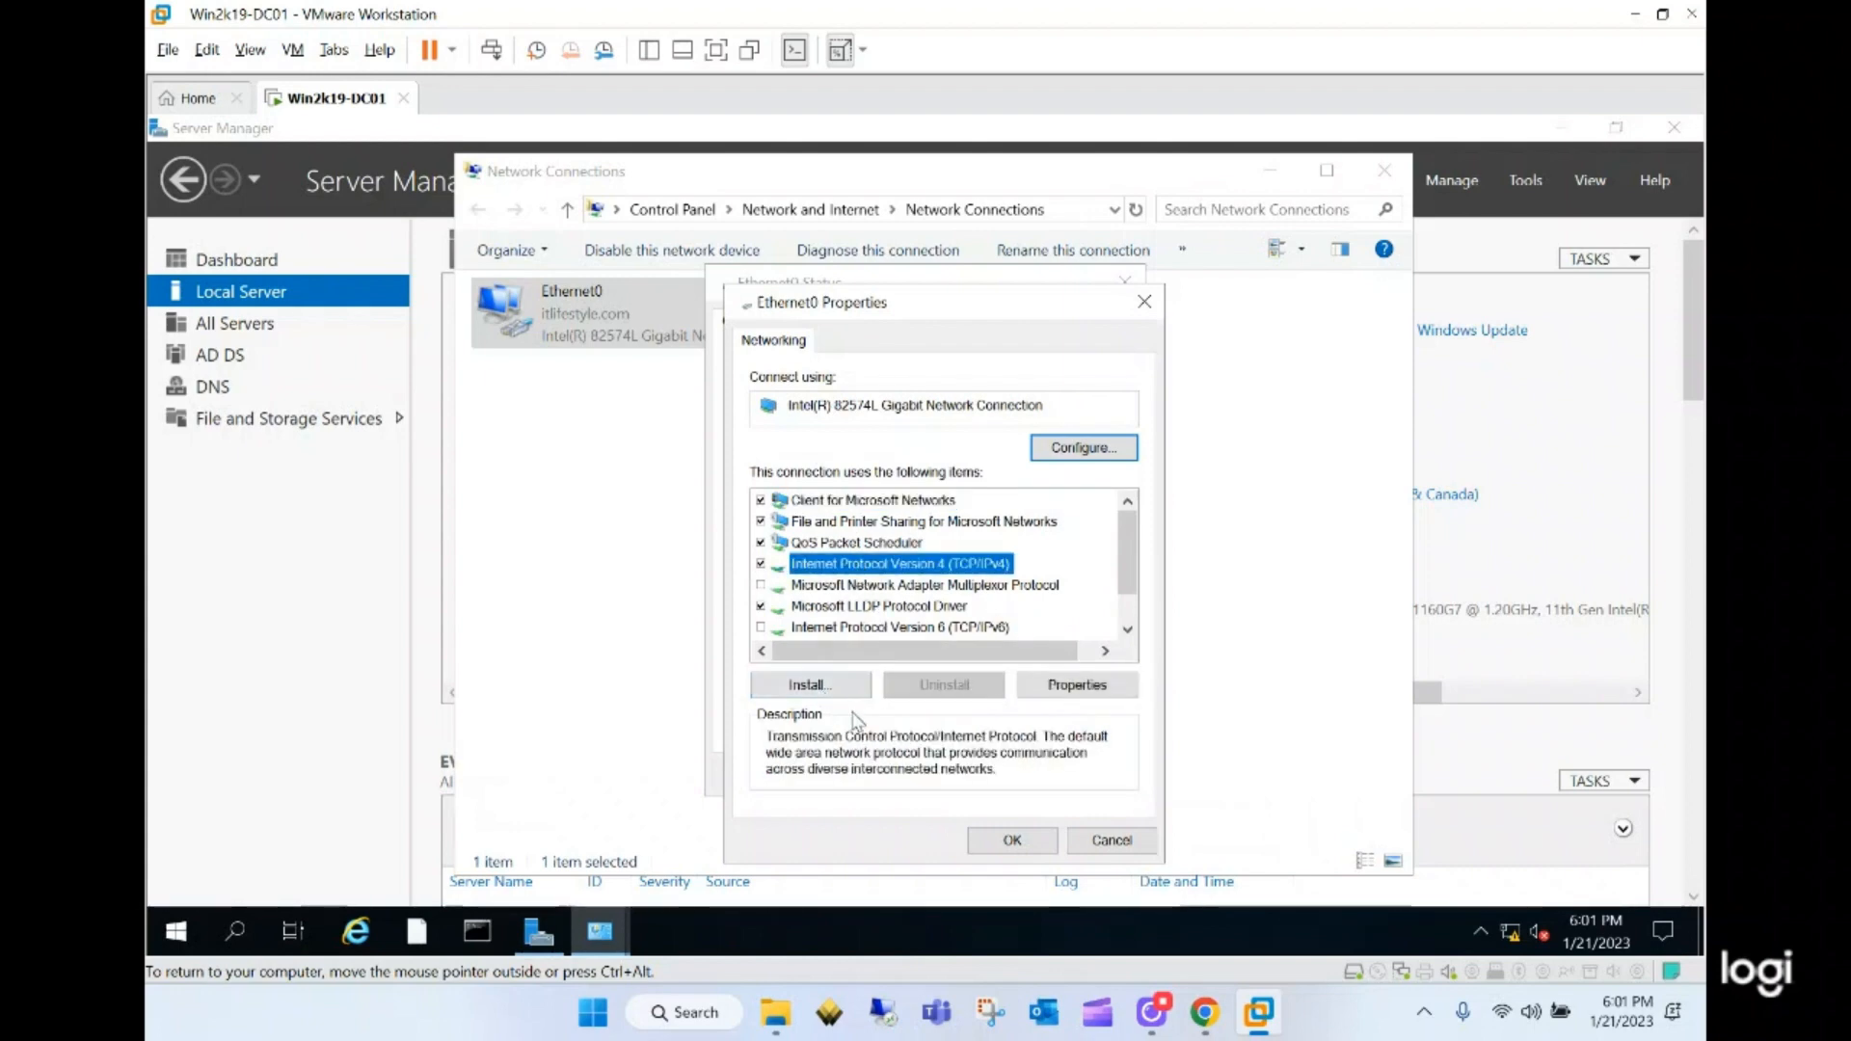
{"action": "double_click", "coordinate": [881, 574]}
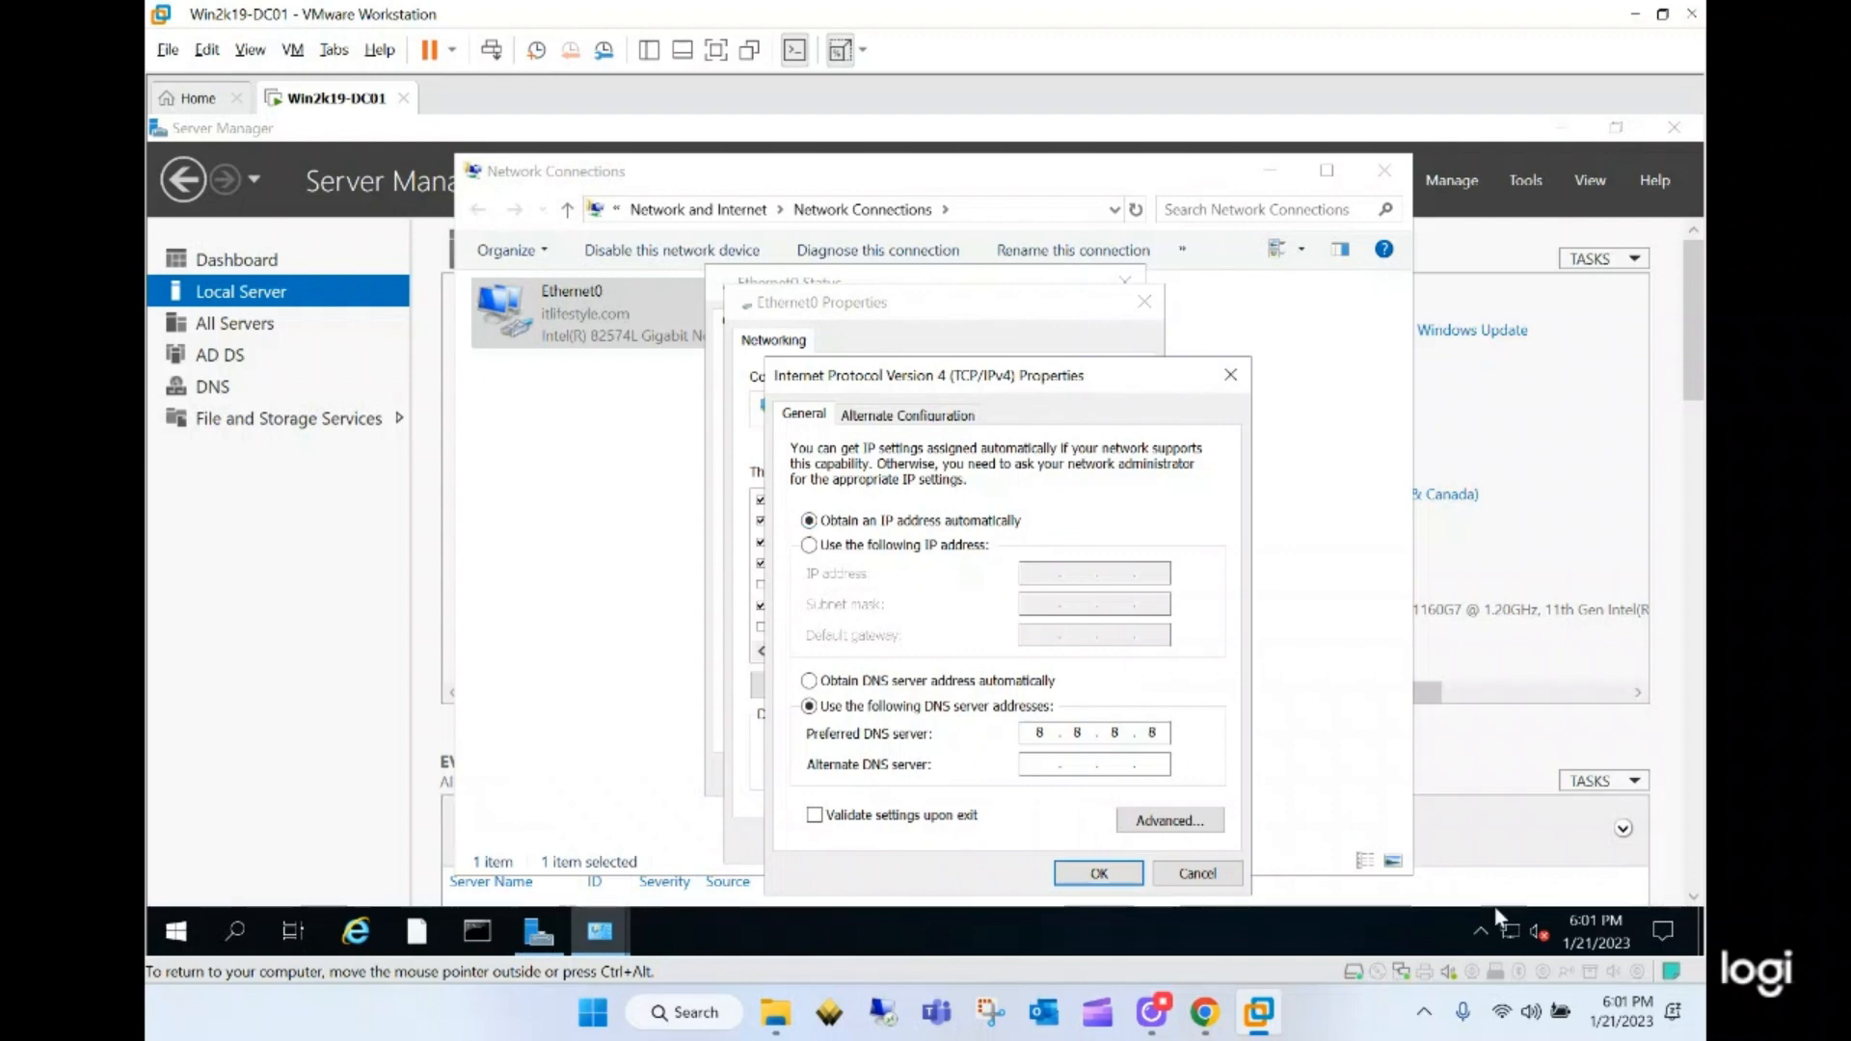
{"action": "left_click", "coordinate": [1229, 374]}
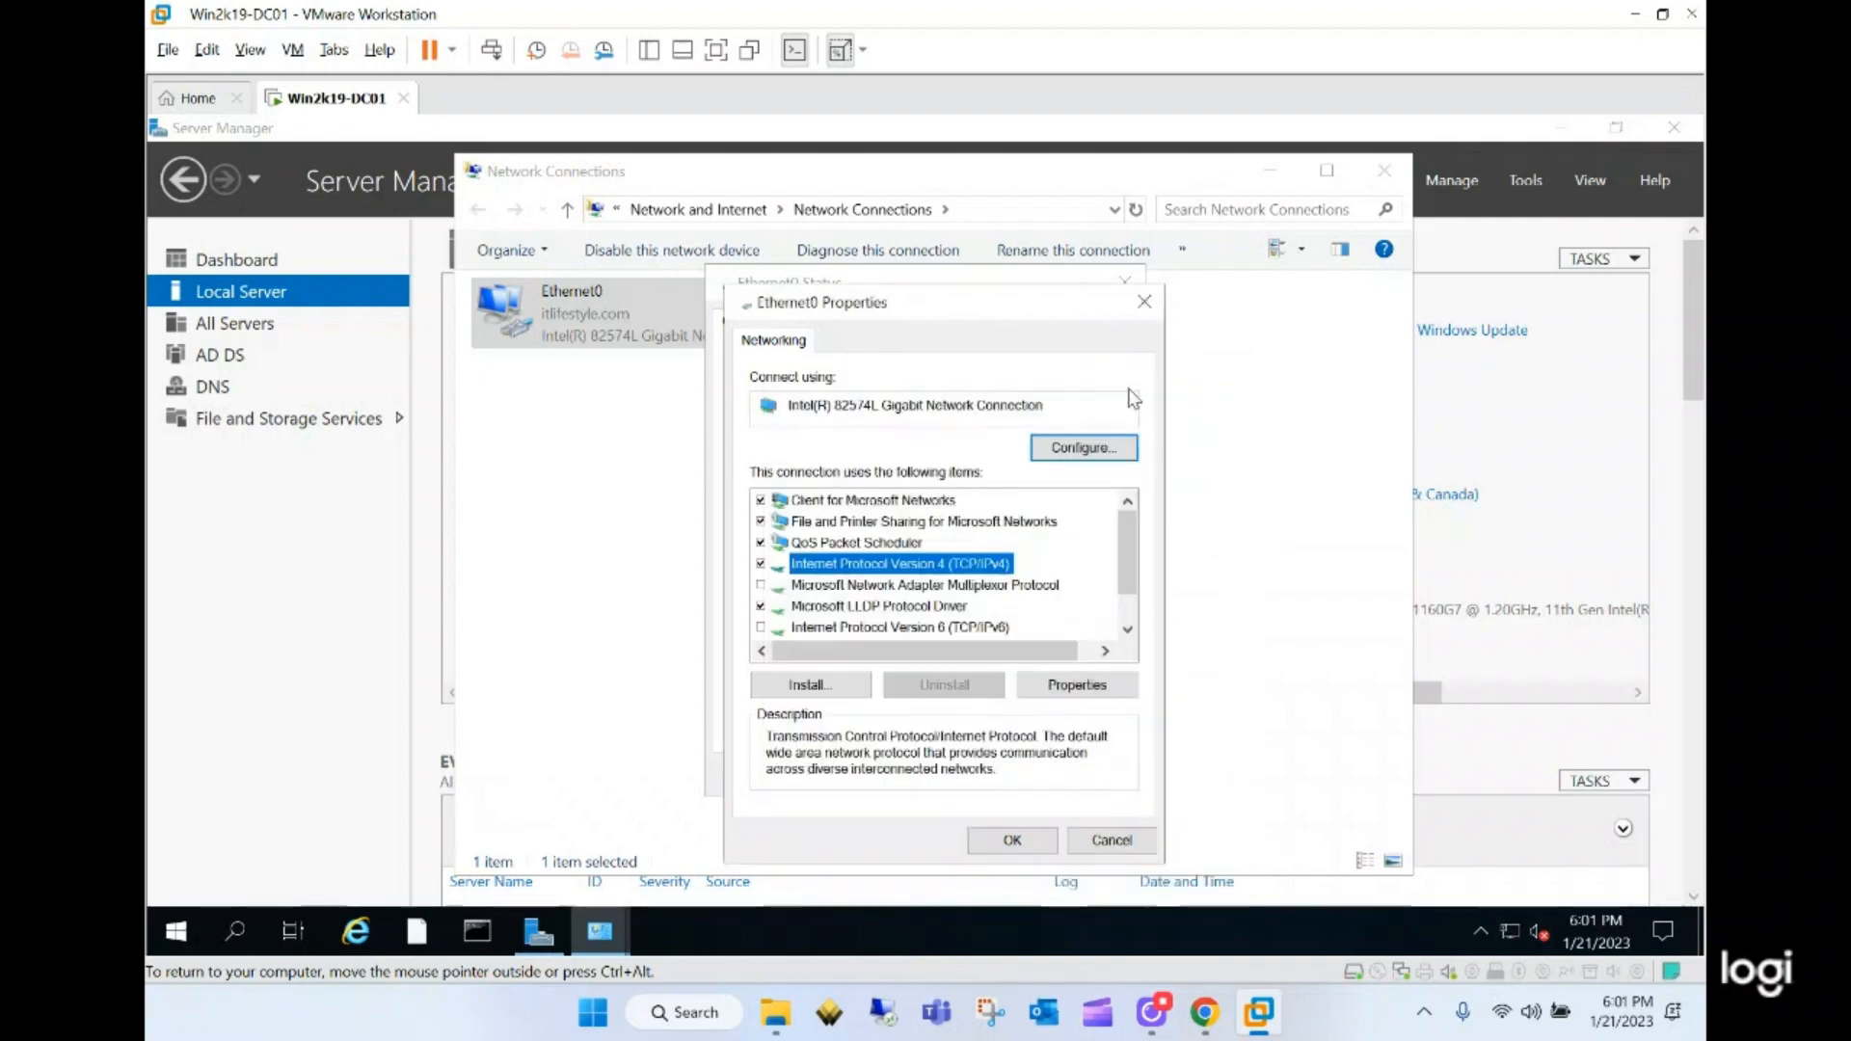
{"action": "left_click", "coordinate": [1011, 841]}
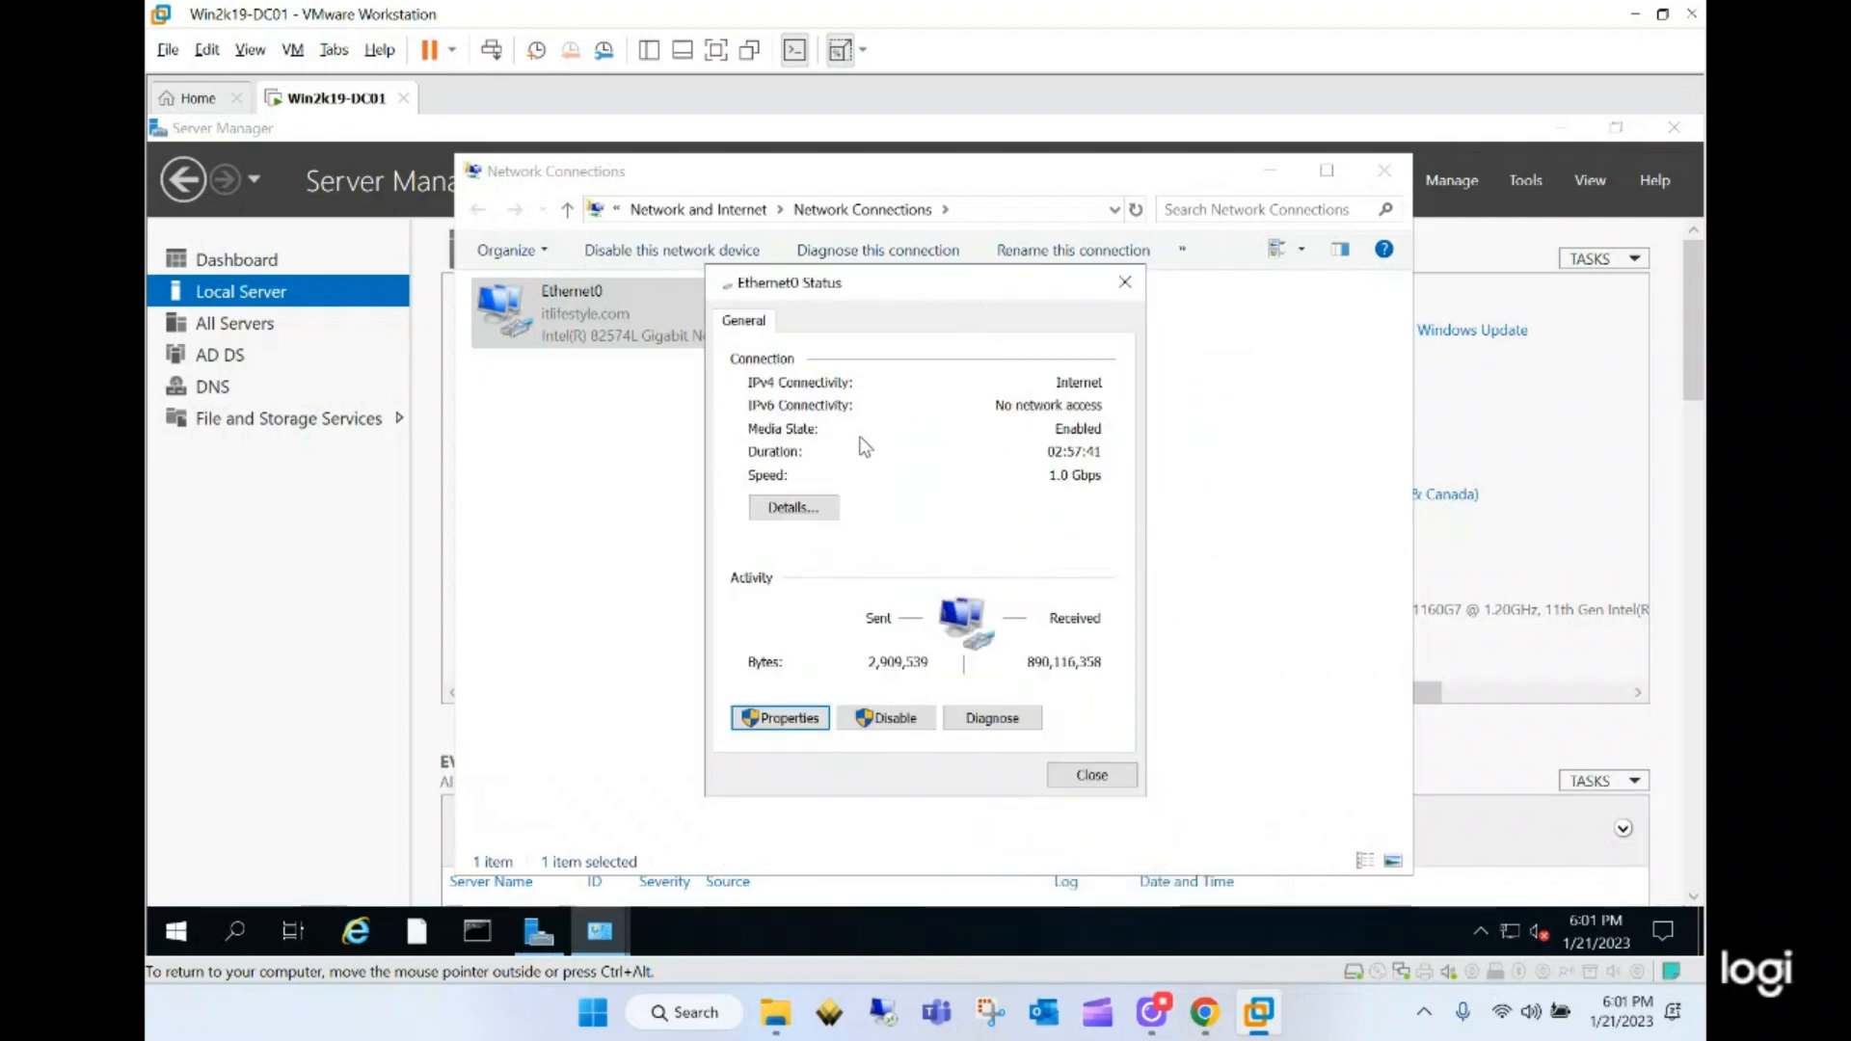
- Check Ethernet0's IPv4 address, subnet mask and DNS server in the connection details, and put the network windows away
{"action": "left_click", "coordinate": [812, 511]}
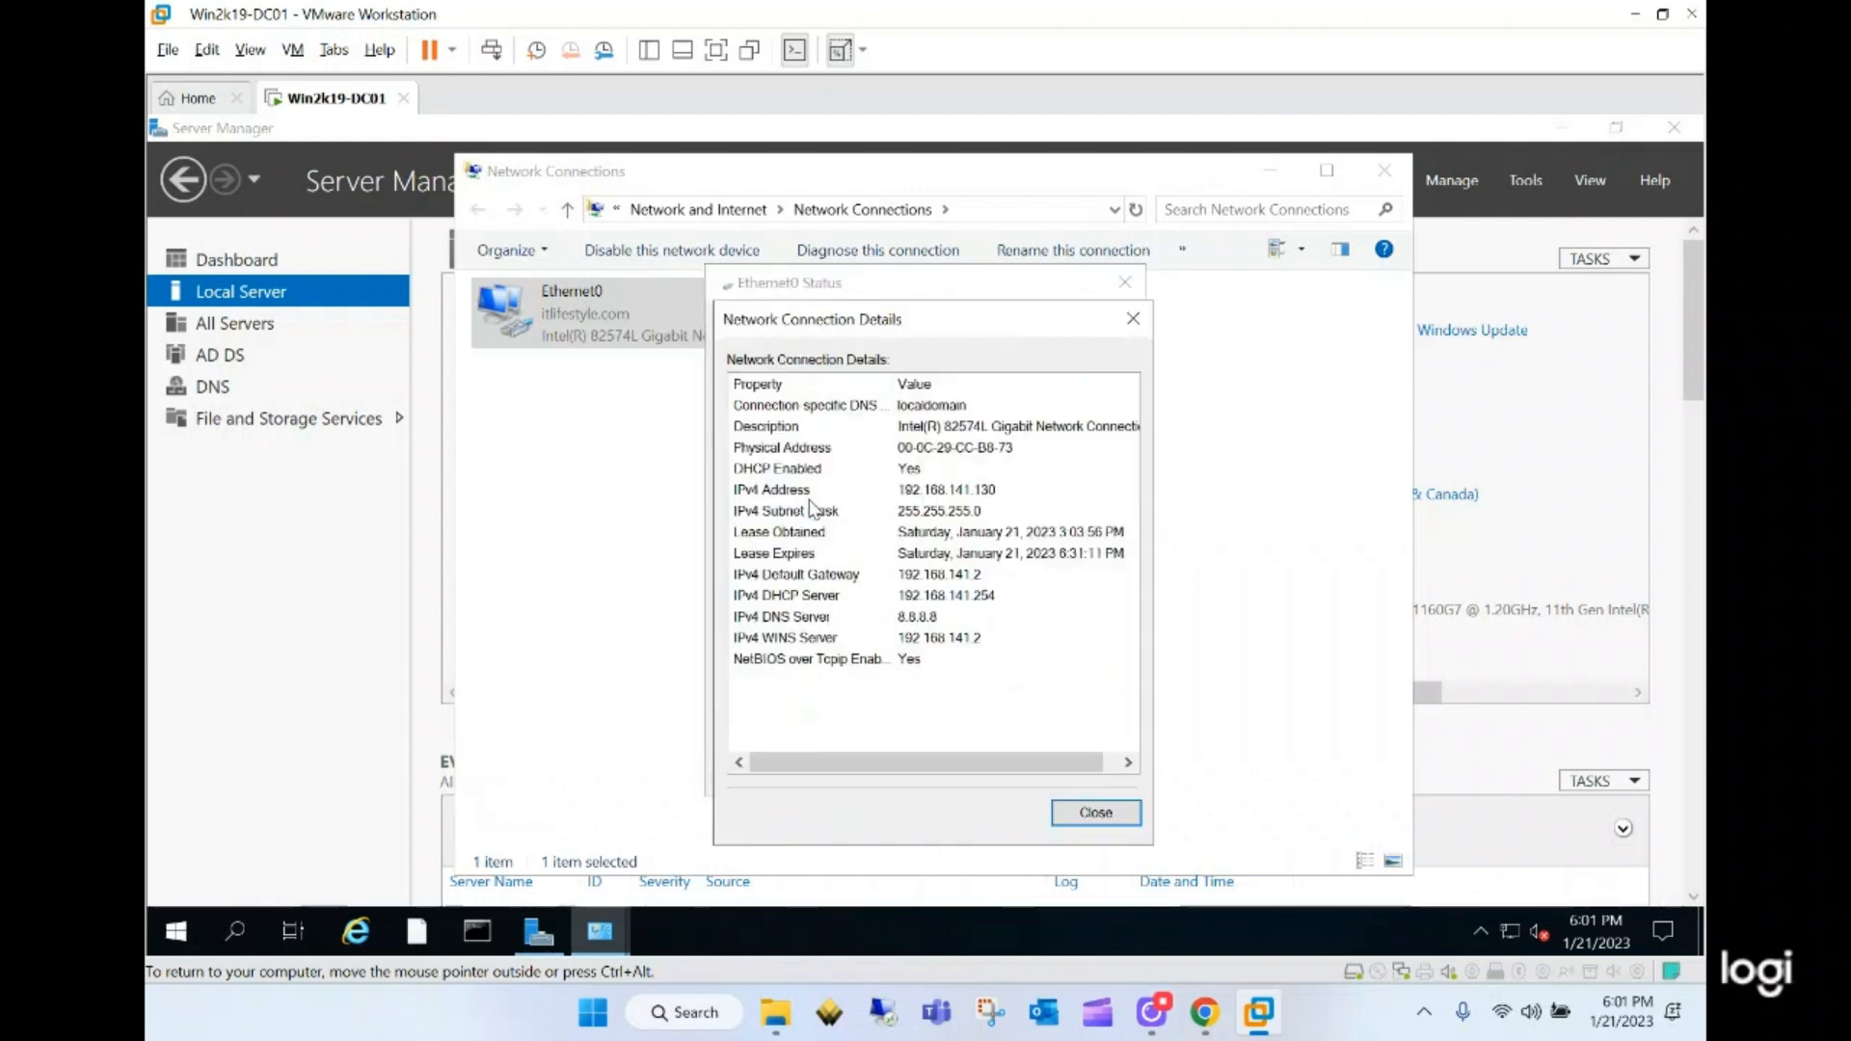
{"action": "left_click", "coordinate": [996, 492]}
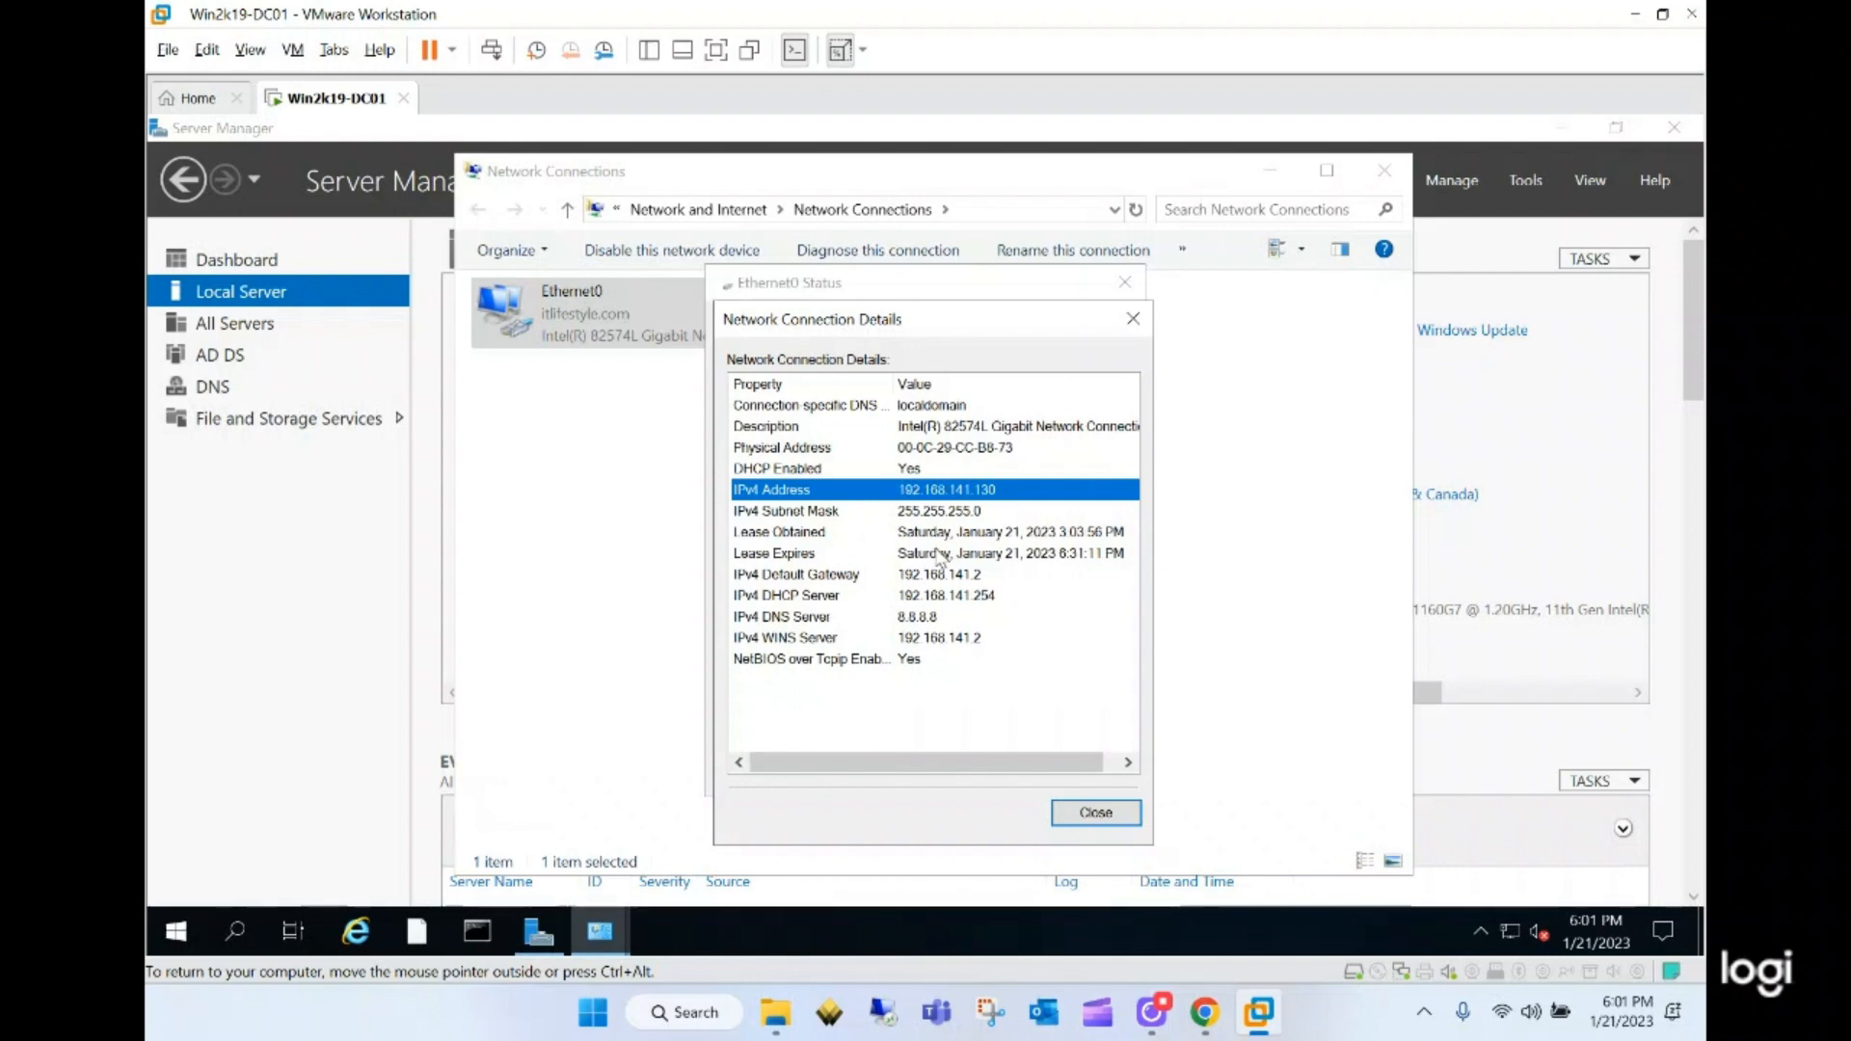
{"action": "left_click", "coordinate": [965, 515]}
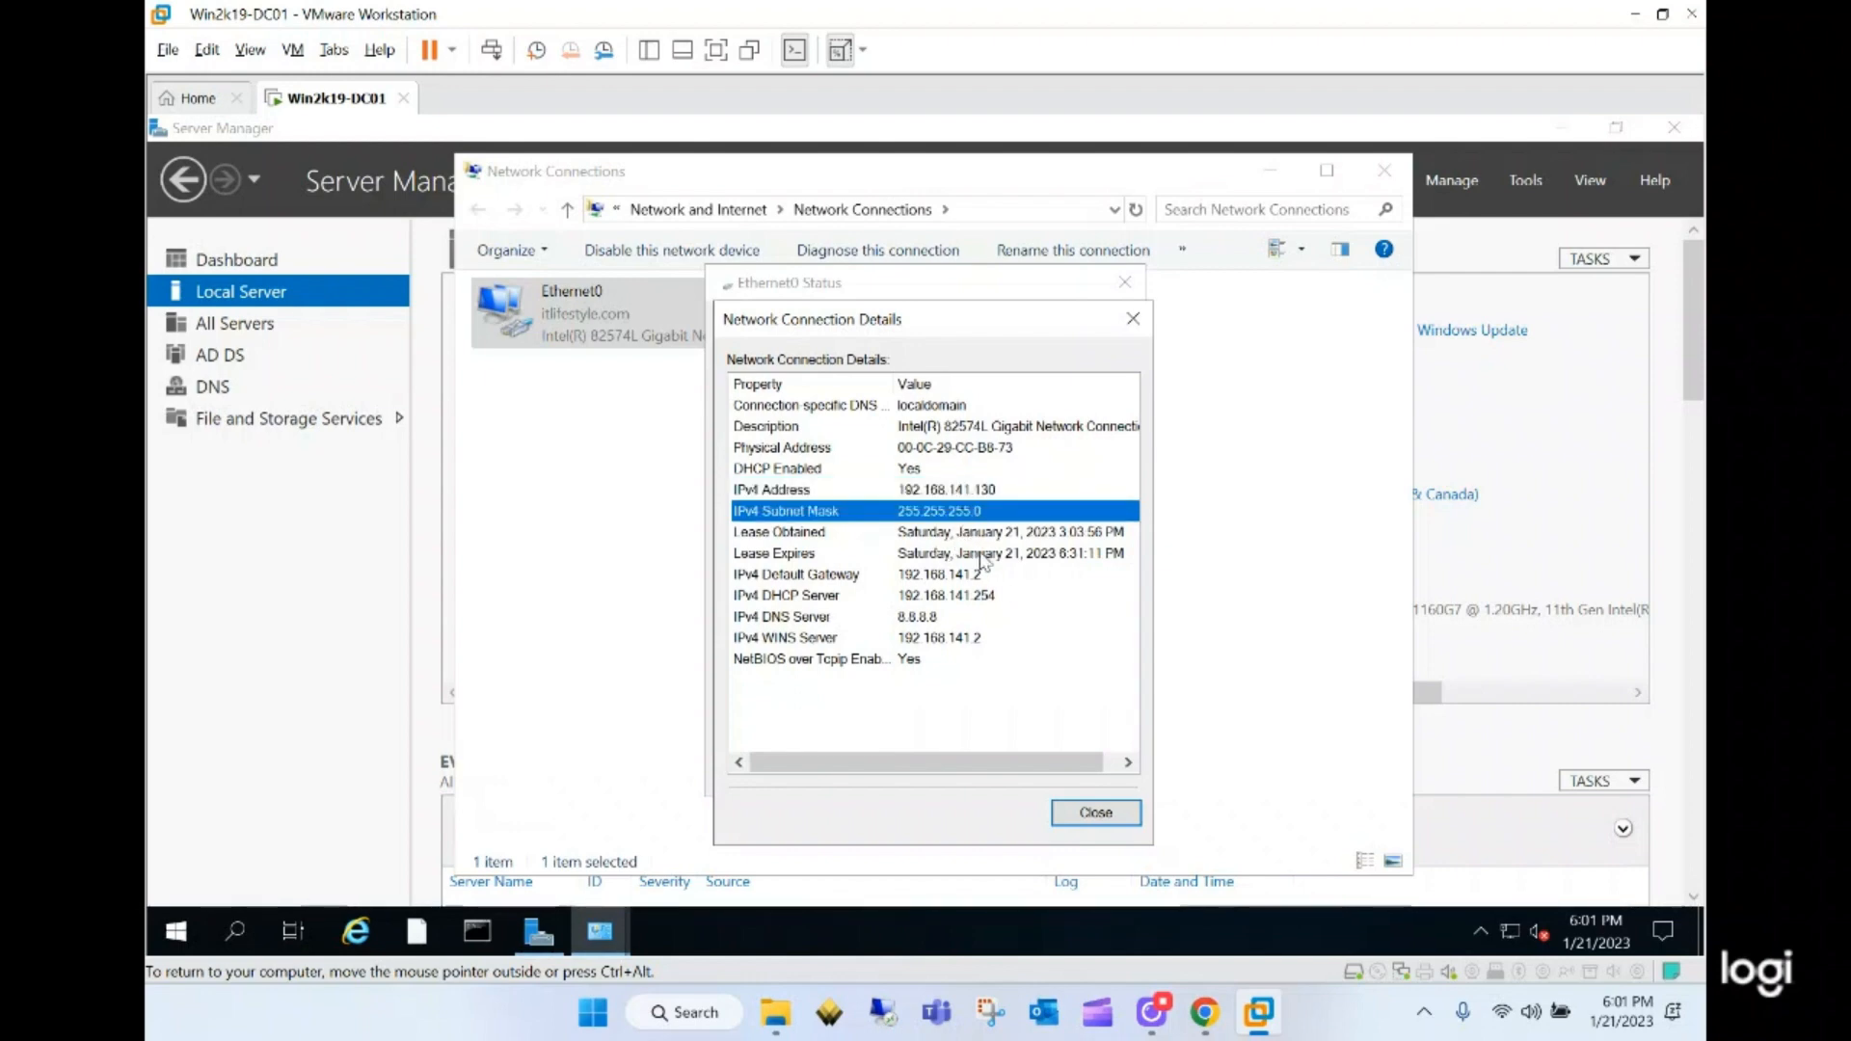
{"action": "left_click", "coordinate": [981, 618]}
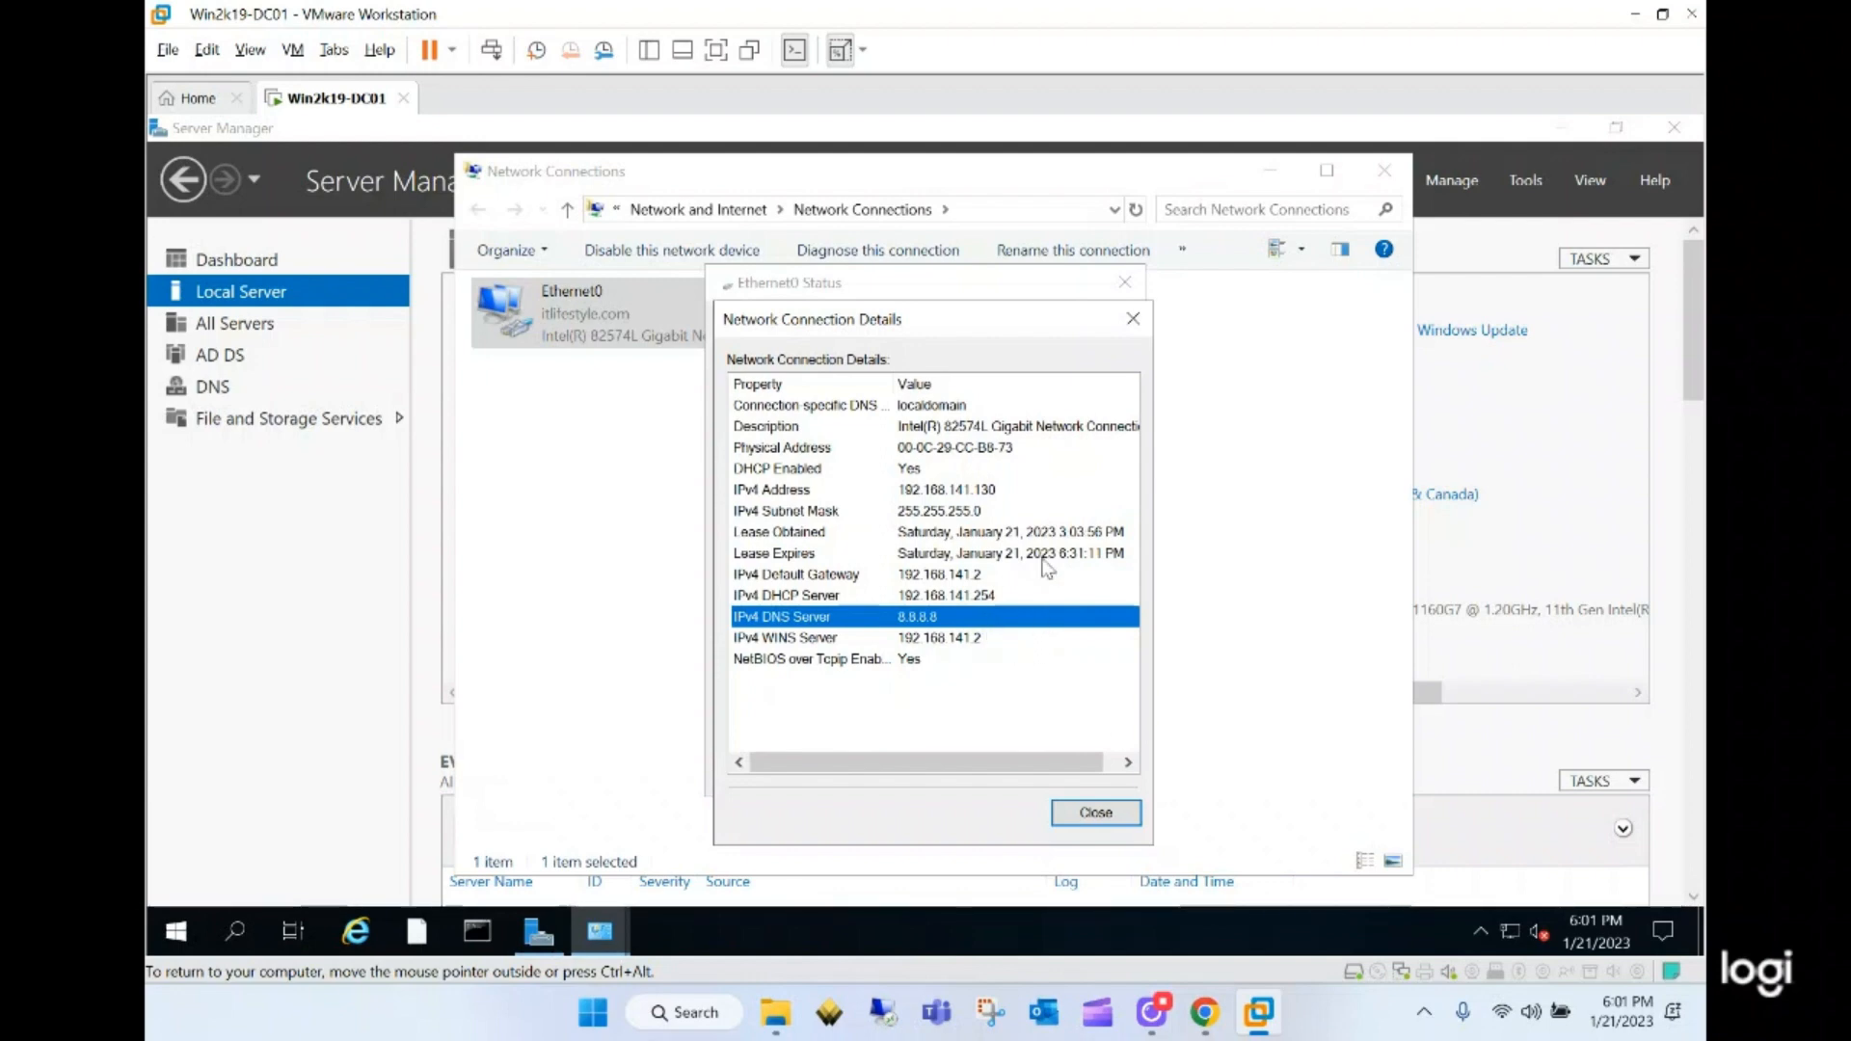
{"action": "left_click", "coordinate": [1137, 322]}
{"action": "left_click", "coordinate": [1125, 282]}
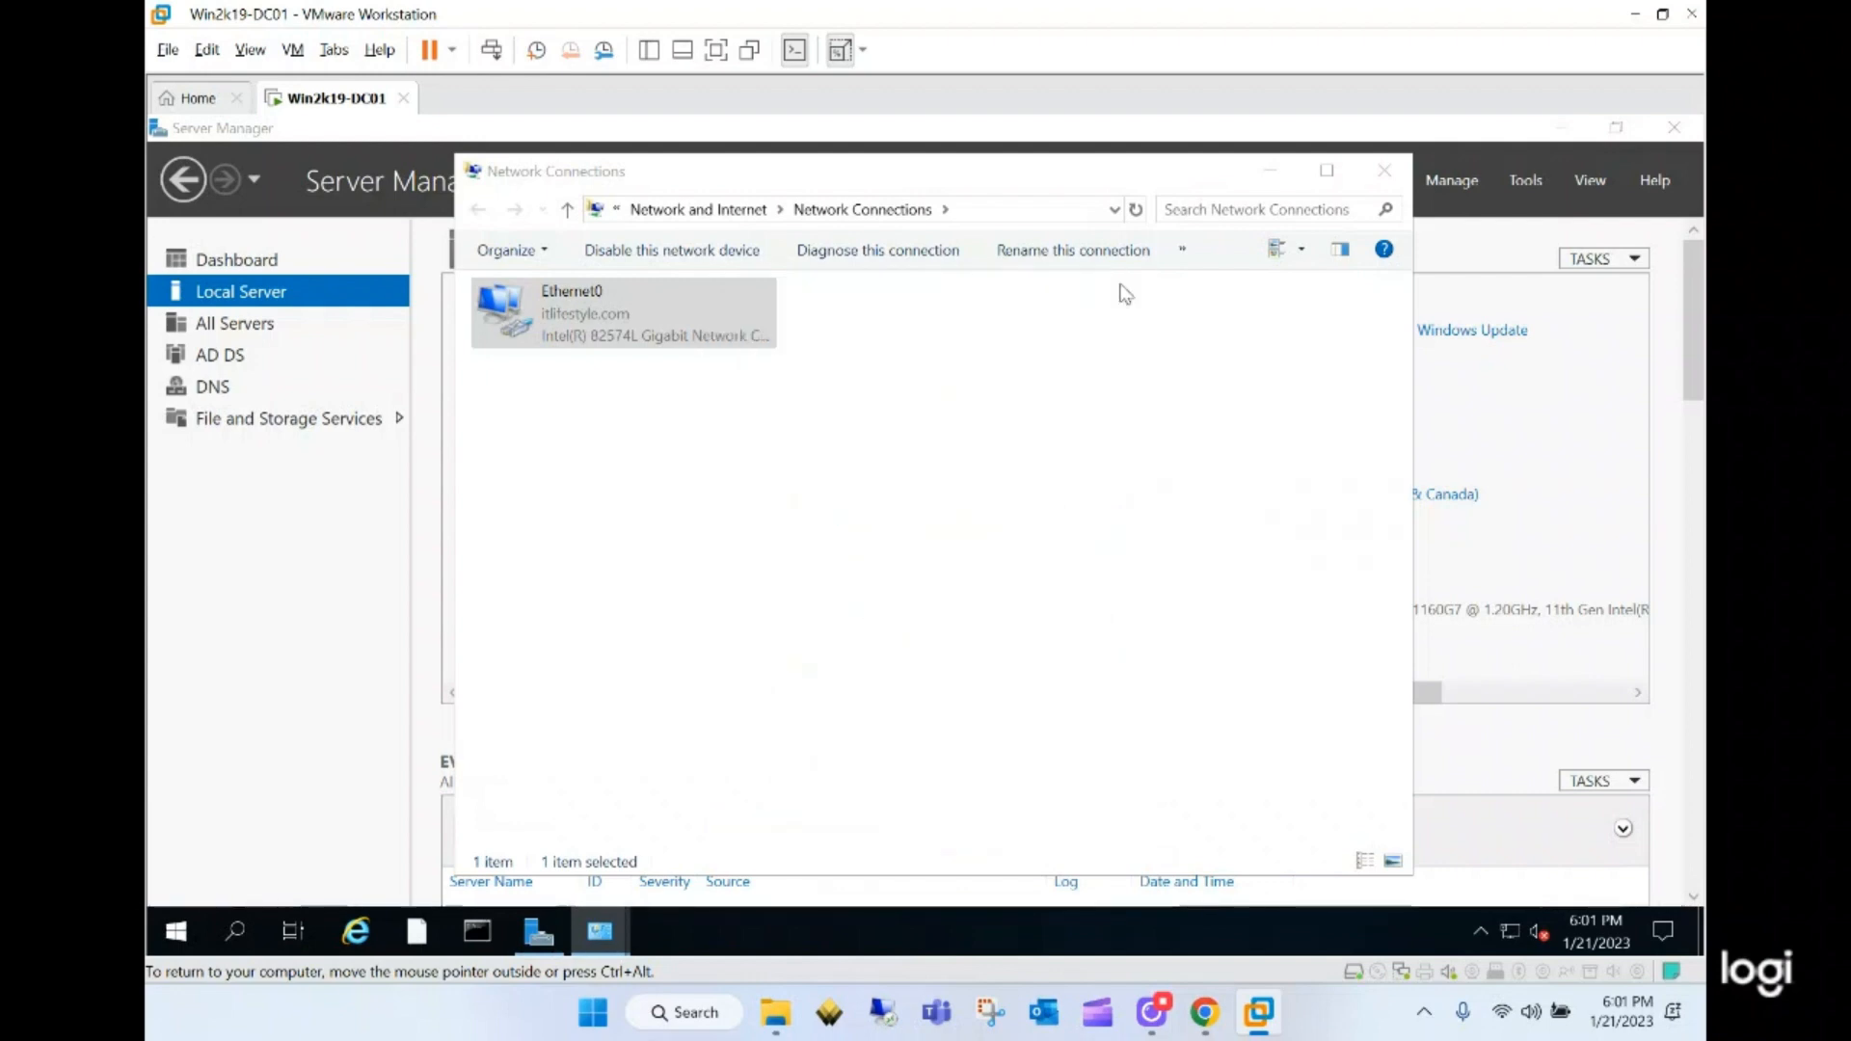
{"action": "left_click", "coordinate": [1270, 181]}
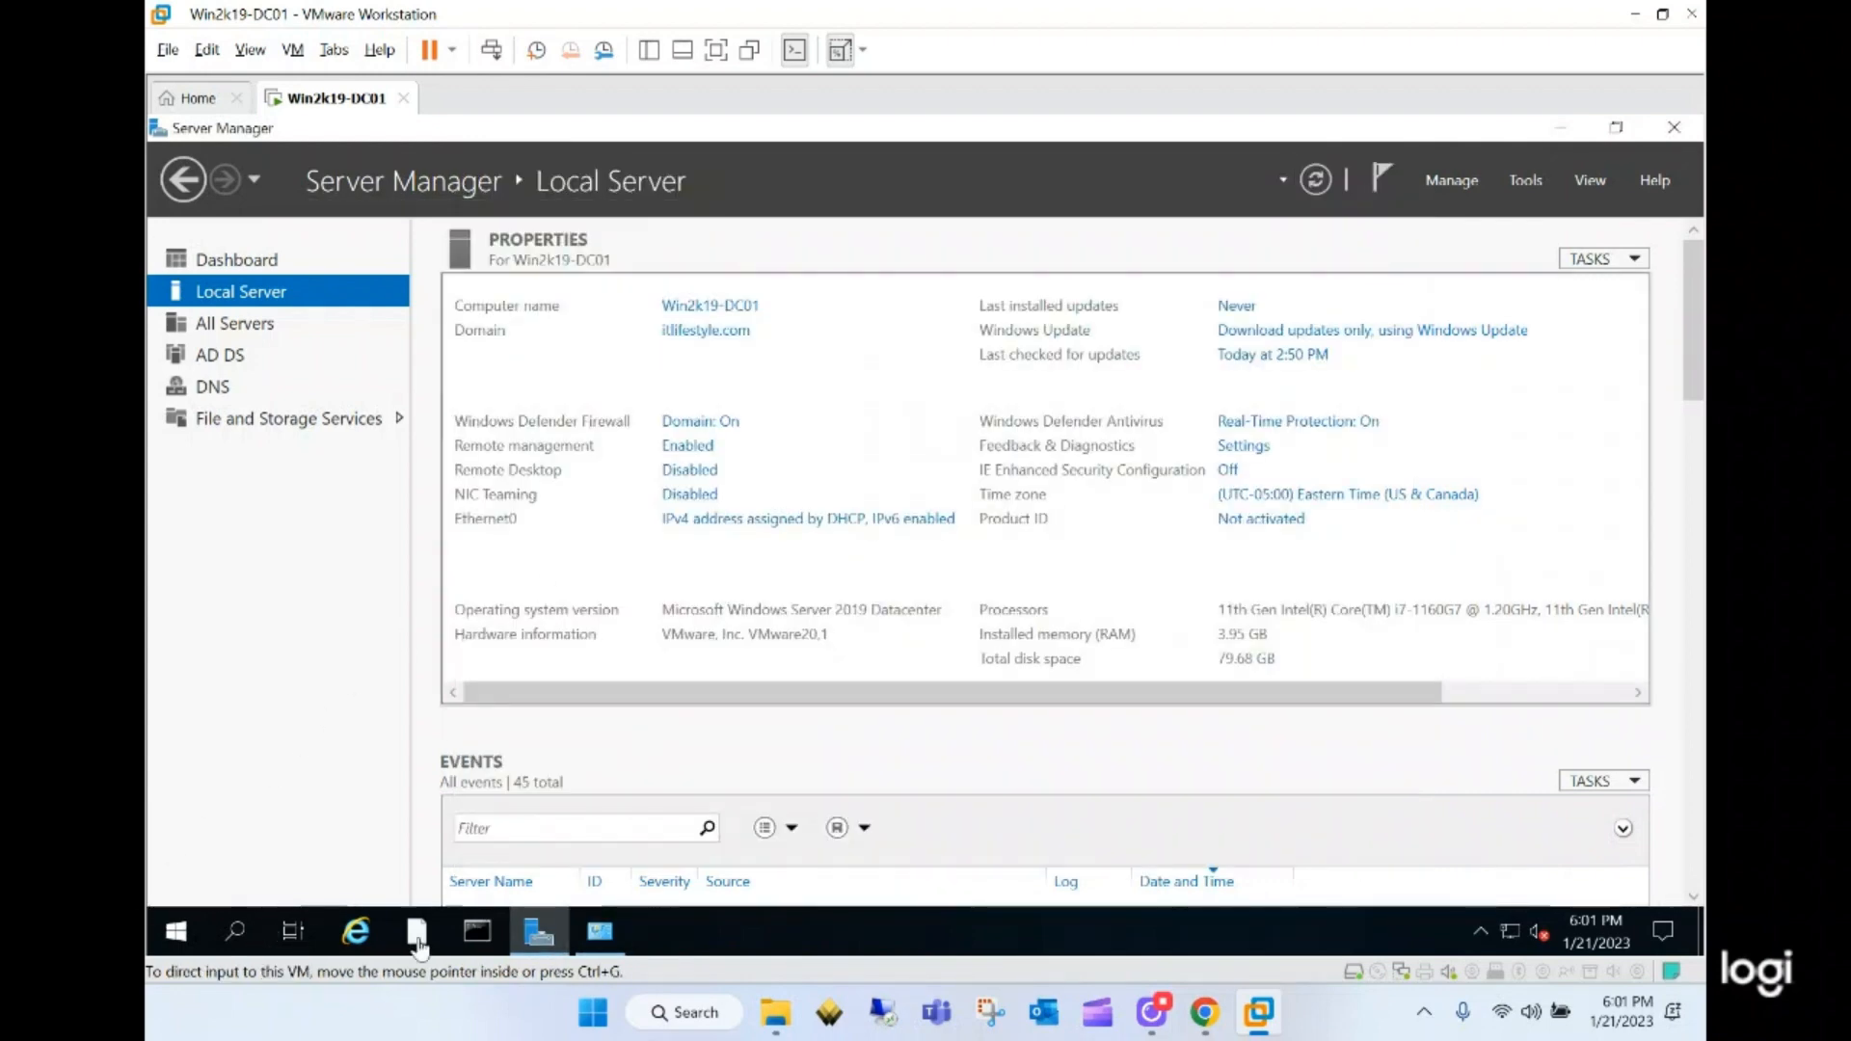
- Open Command Prompt and run whoami and set to check the signed-in domain account and environment variables
{"action": "right_click", "coordinate": [479, 930]}
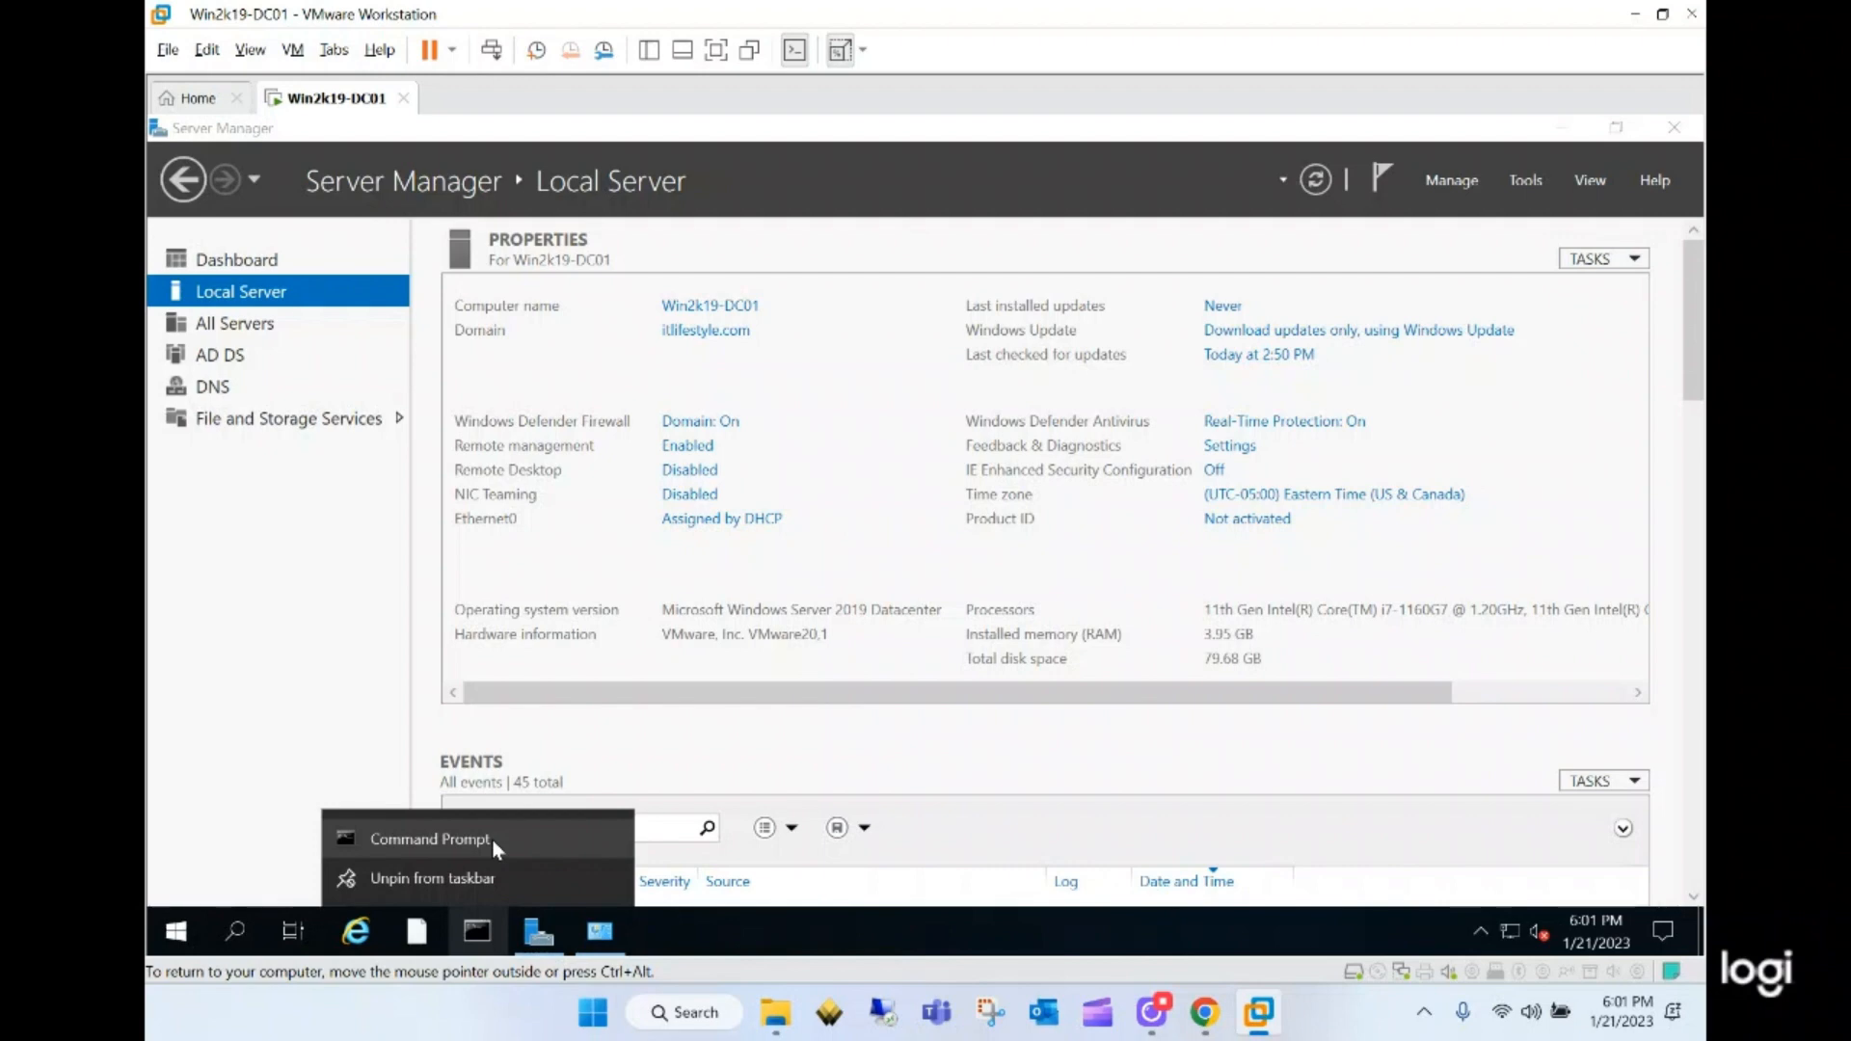
{"action": "left_click", "coordinate": [492, 839]}
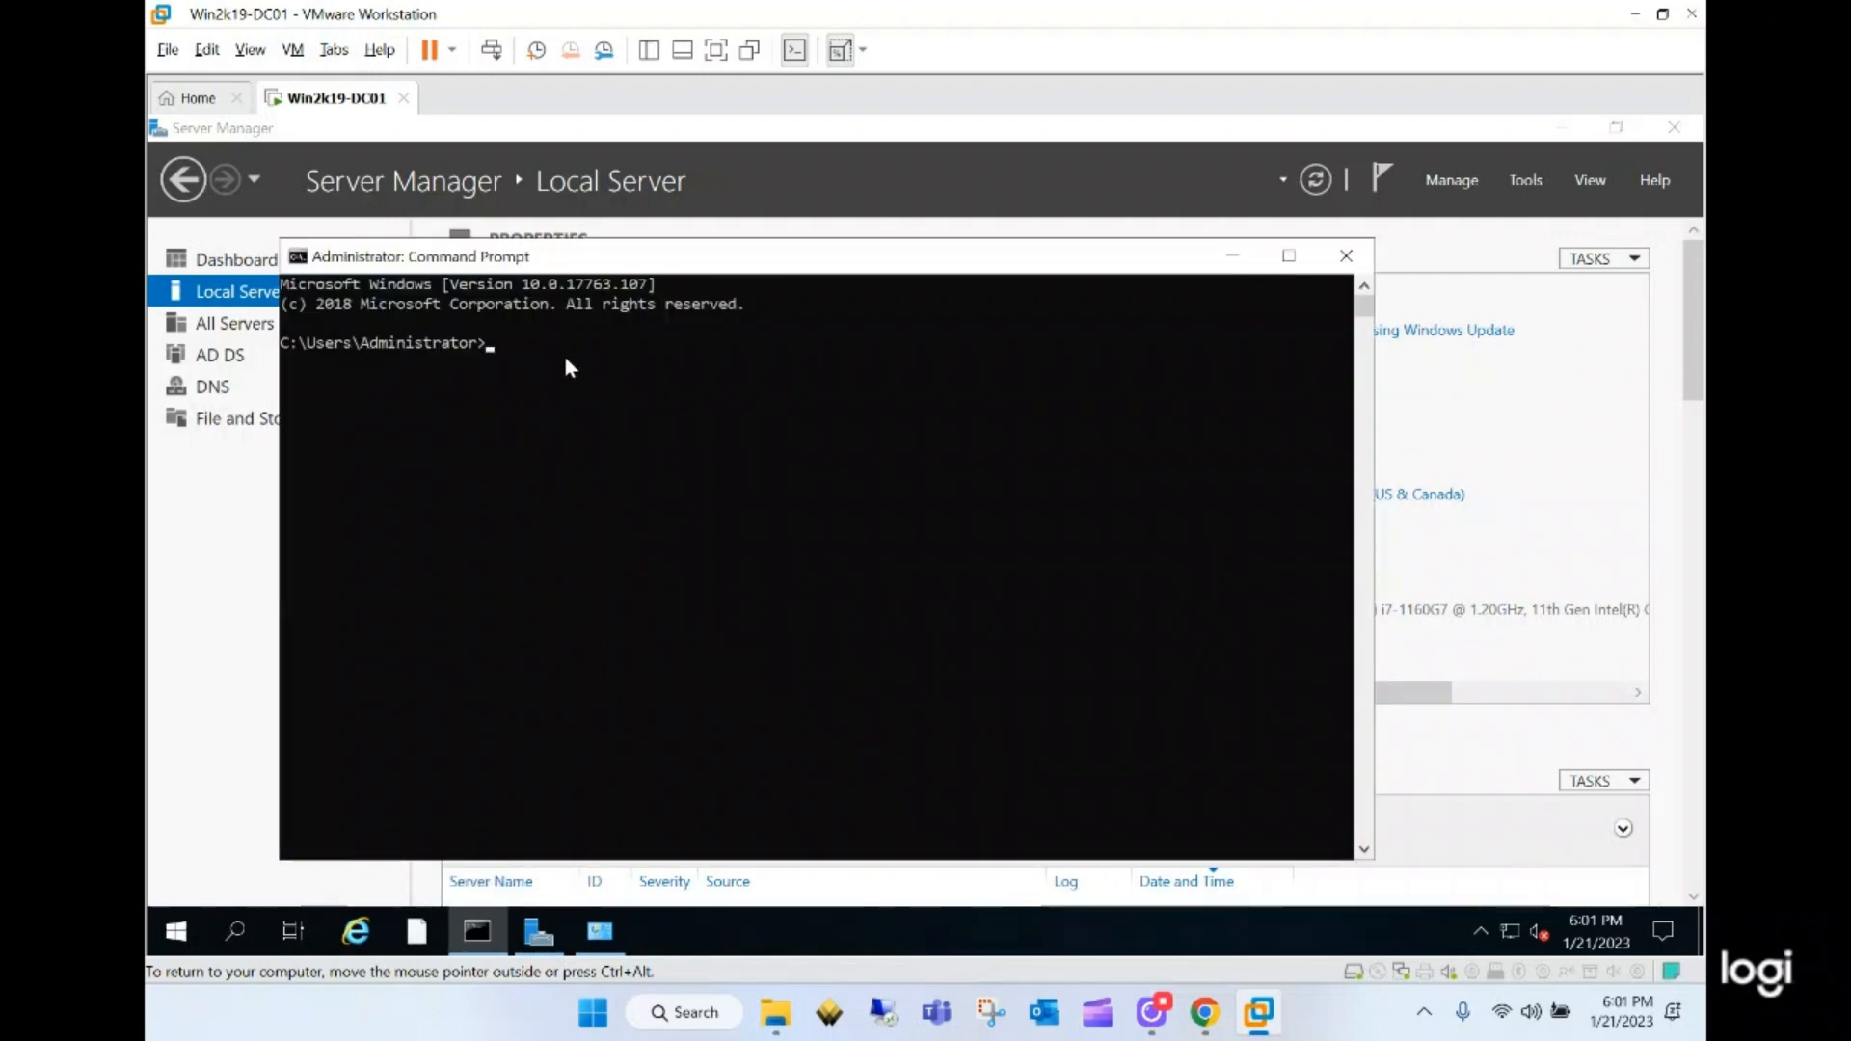
{"action": "left_click", "coordinate": [498, 343]}
{"action": "type", "text": "whoami"}
{"action": "key", "text": "Return"}
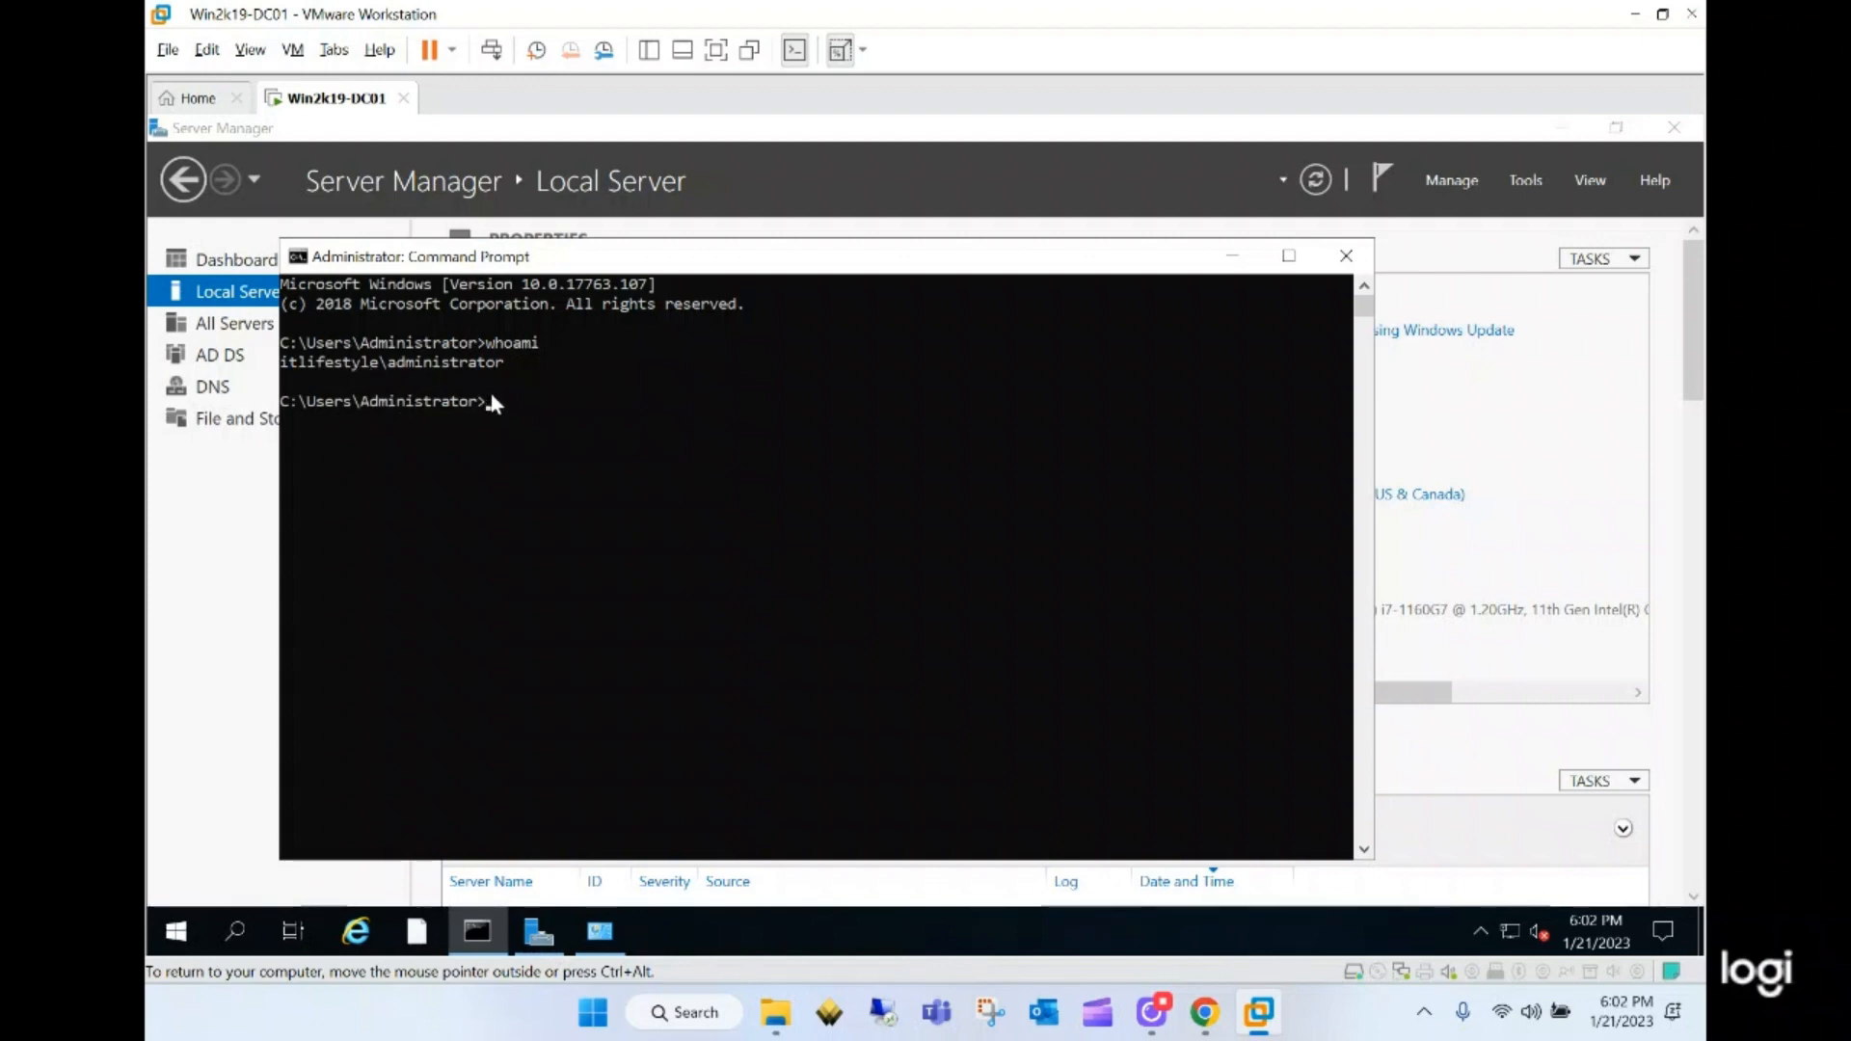
{"action": "type", "text": "set"}
{"action": "key", "text": "Return"}
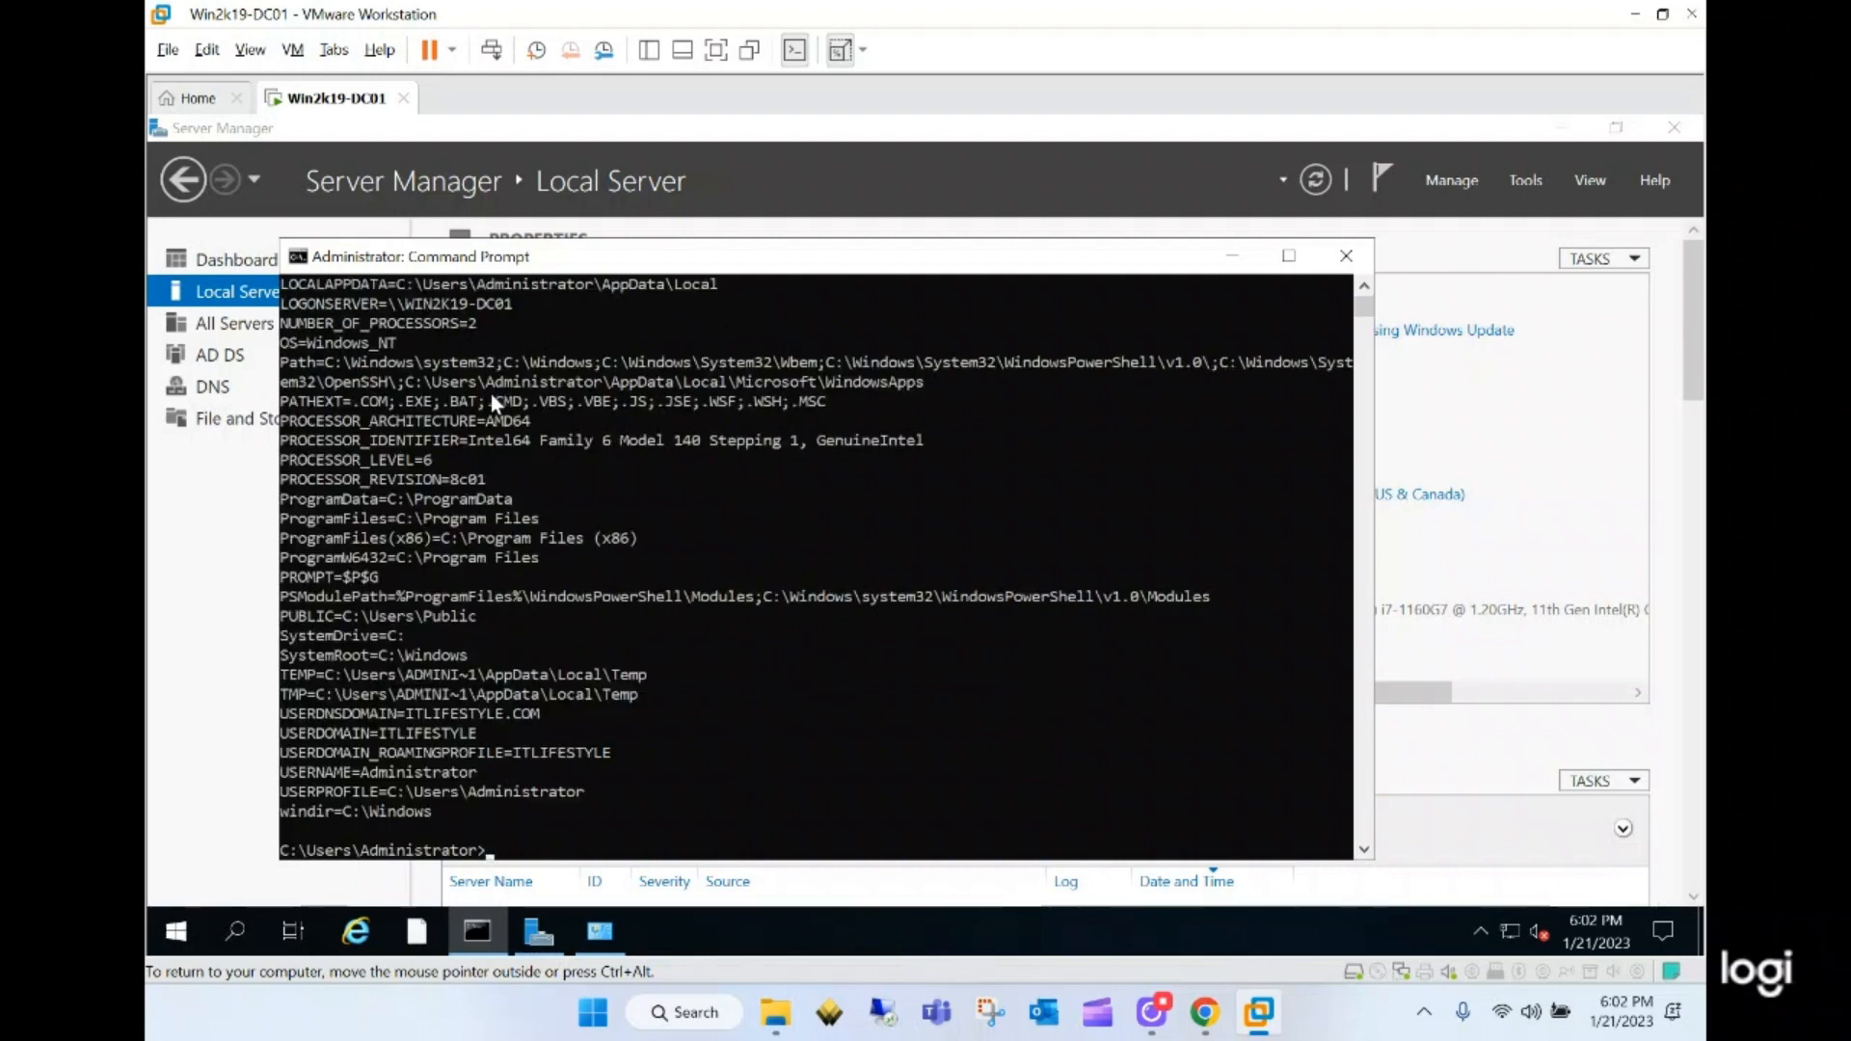
- Set the Command Prompt font size to 20 and maximize its window
{"action": "right_click", "coordinate": [494, 259]}
{"action": "left_click", "coordinate": [561, 484]}
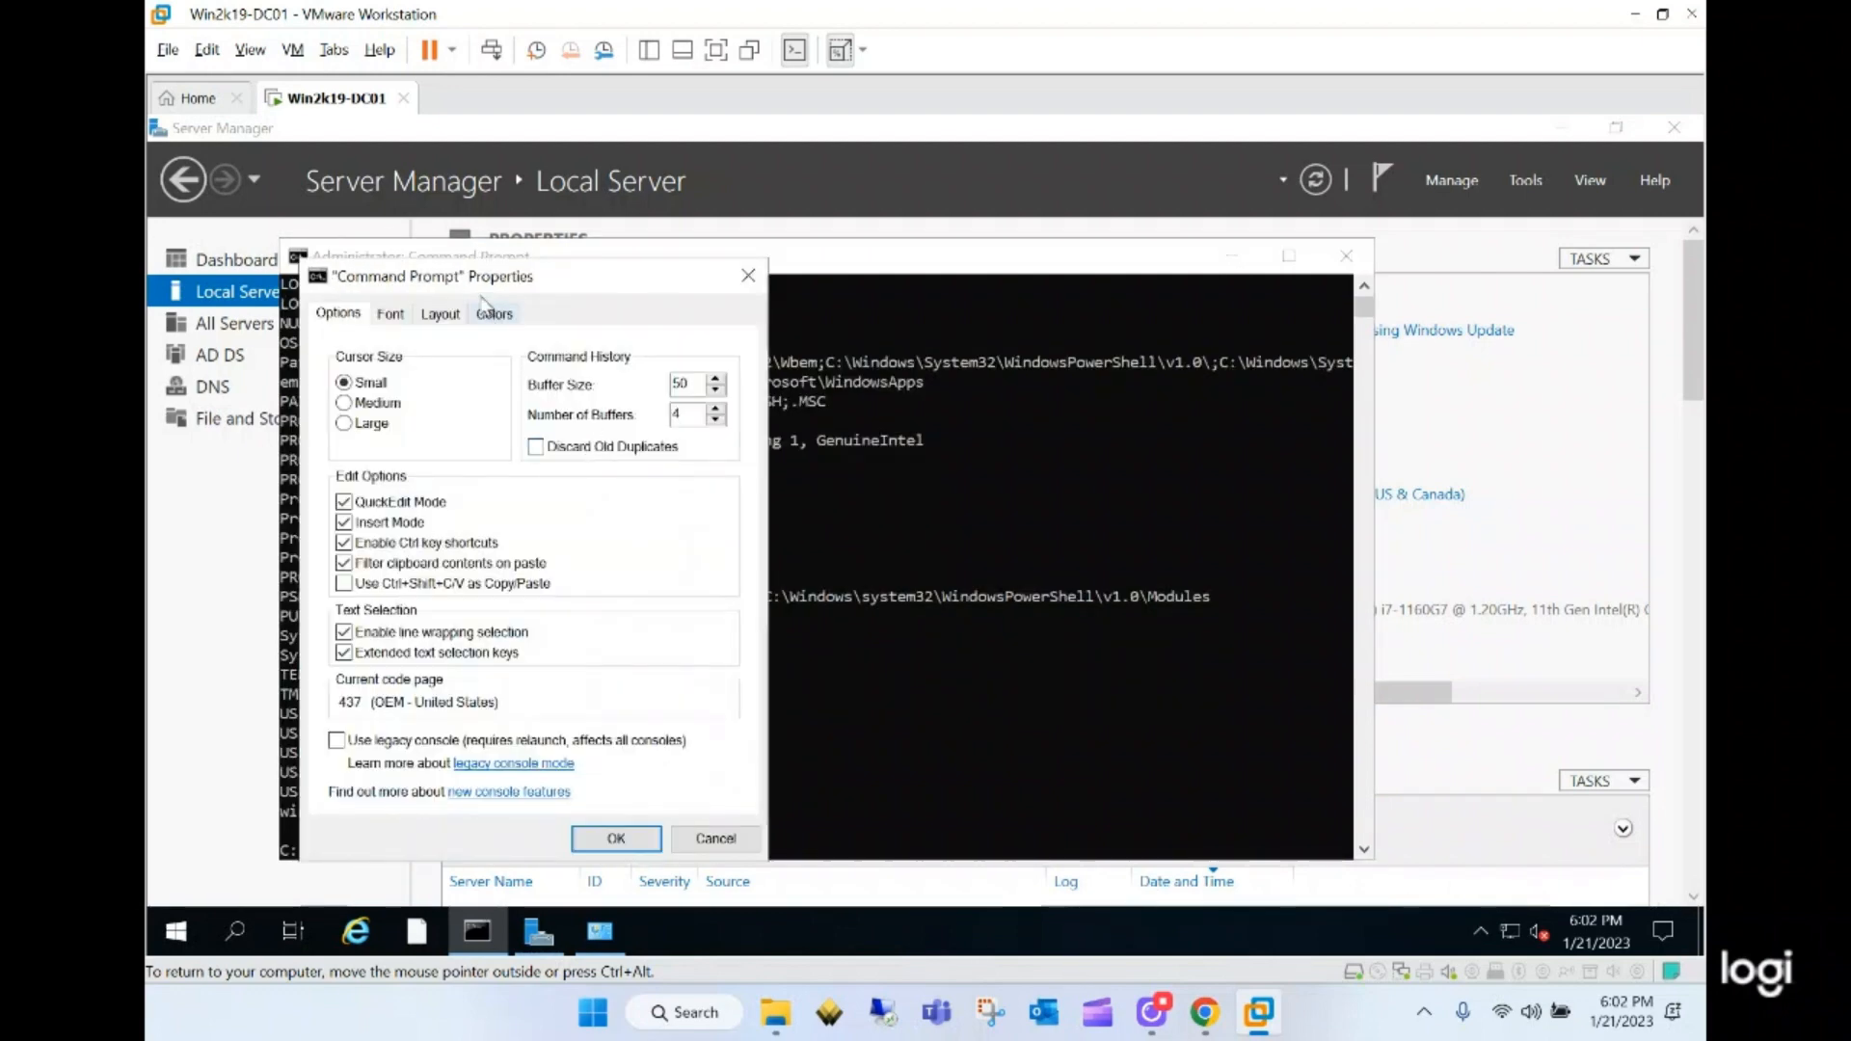
{"action": "left_click", "coordinate": [411, 318]}
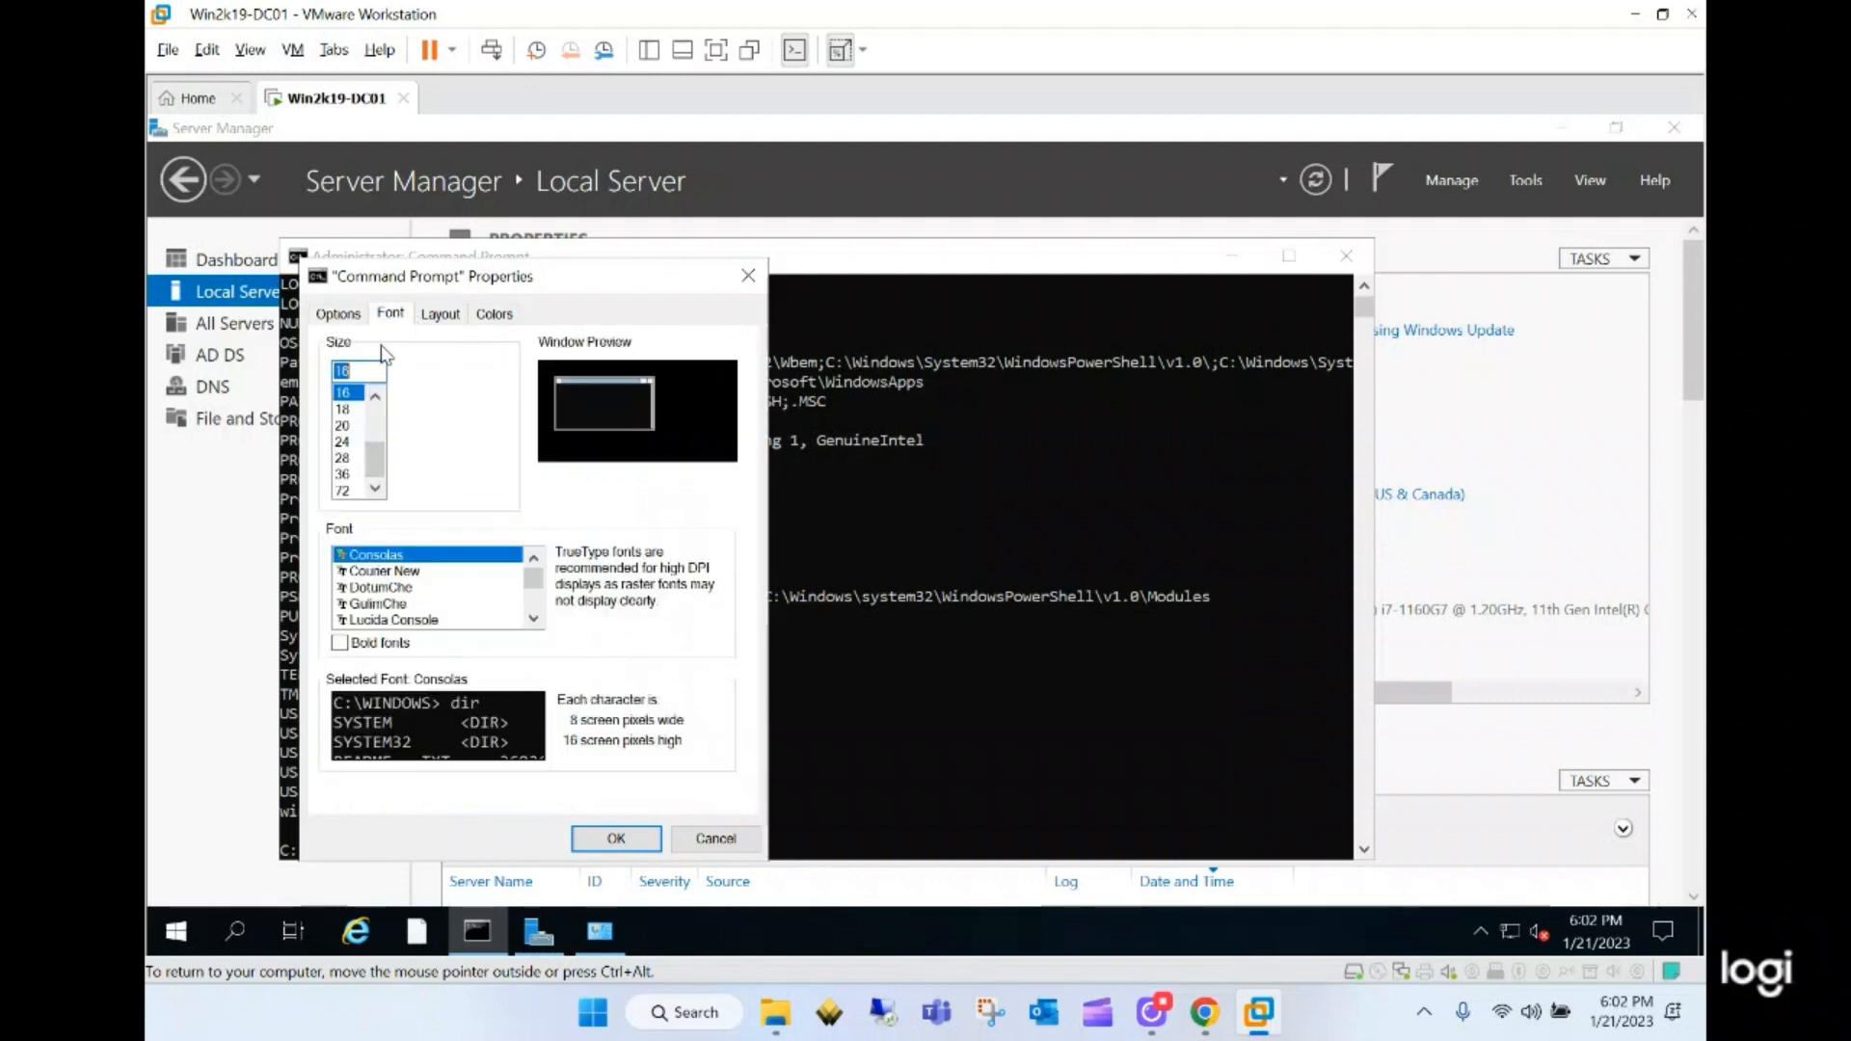
{"action": "left_click", "coordinate": [343, 425]}
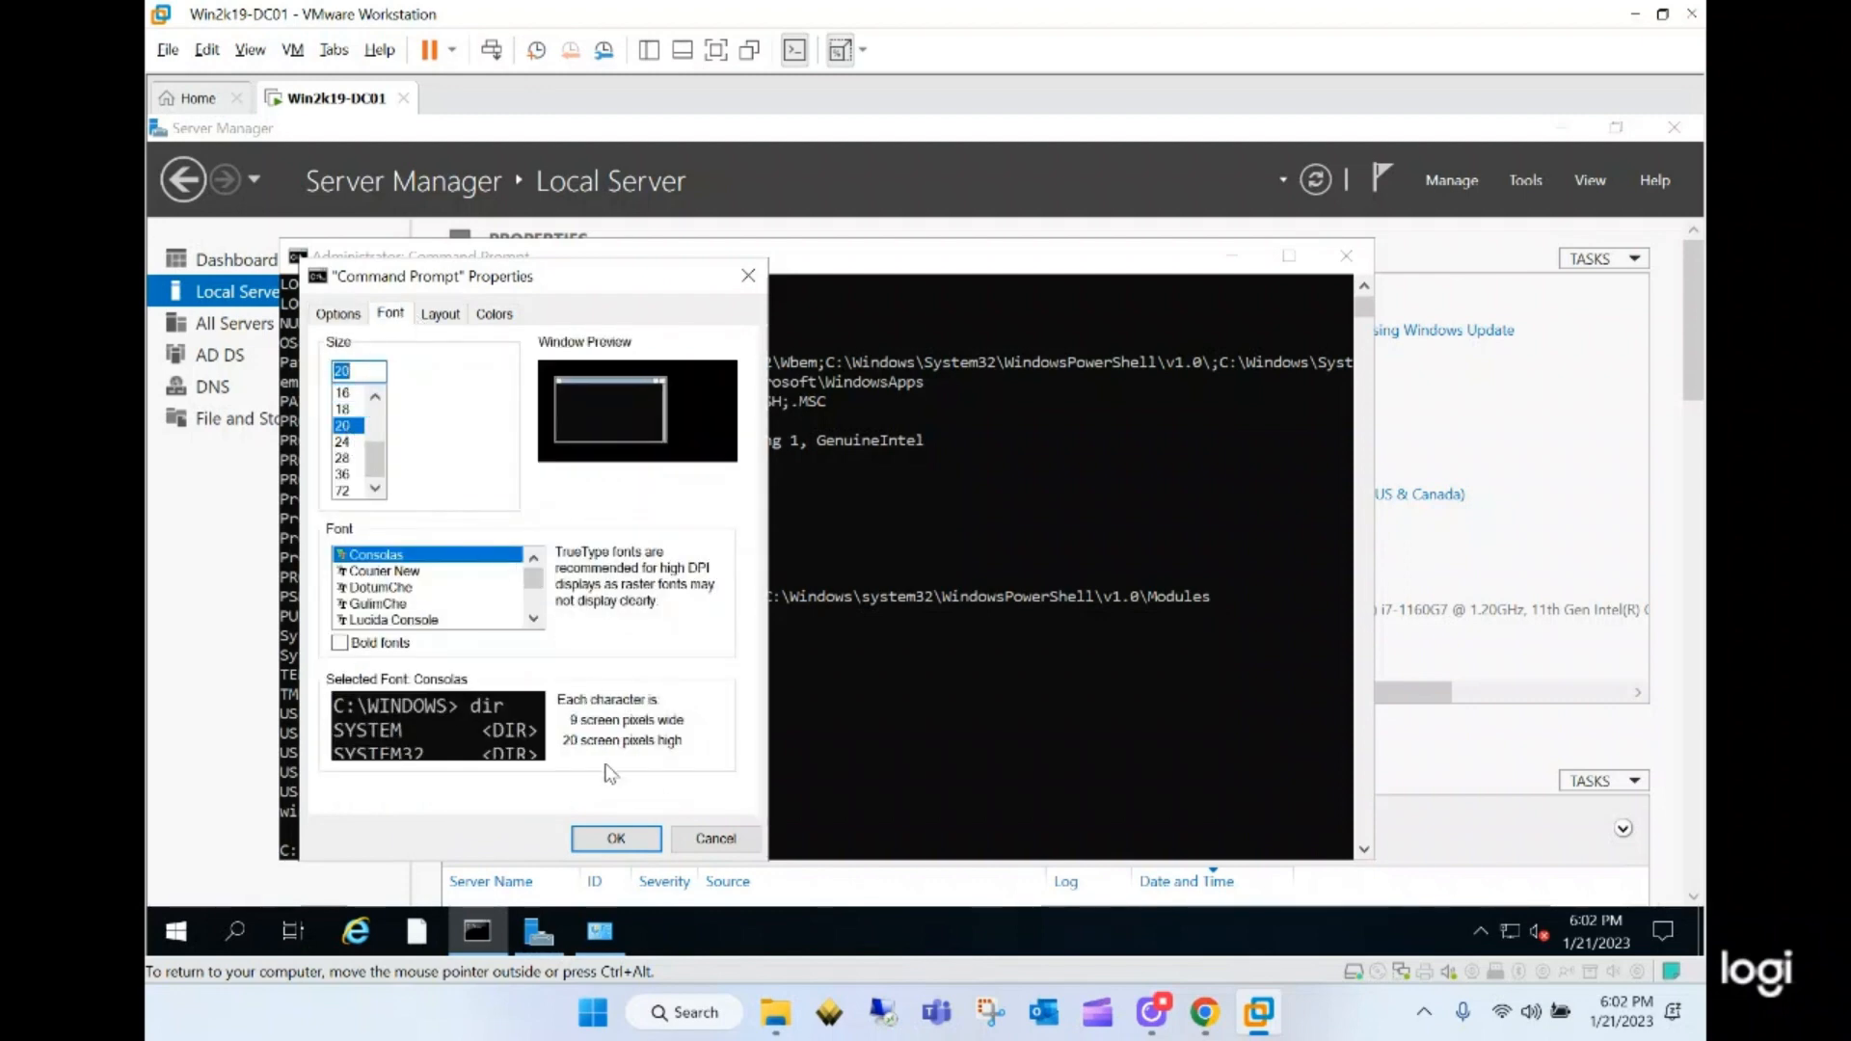
{"action": "left_click", "coordinate": [616, 839]}
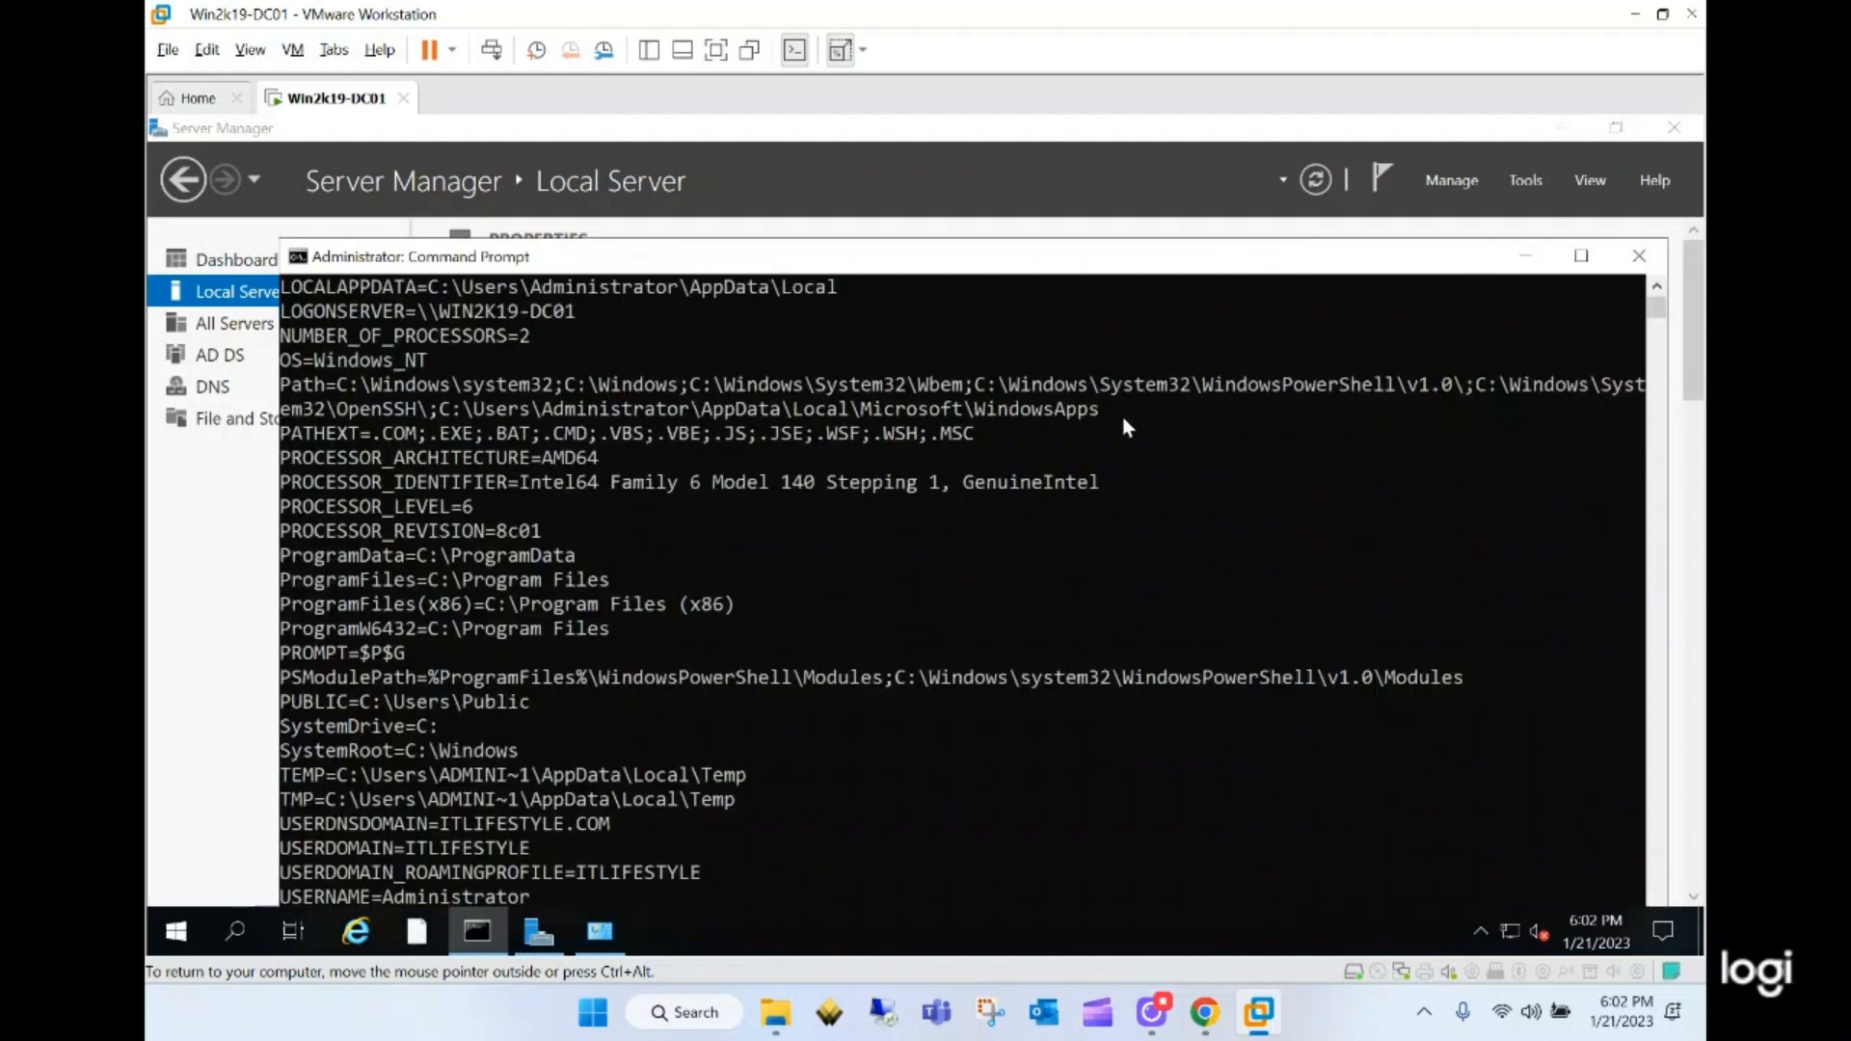
{"action": "left_click", "coordinate": [1581, 255]}
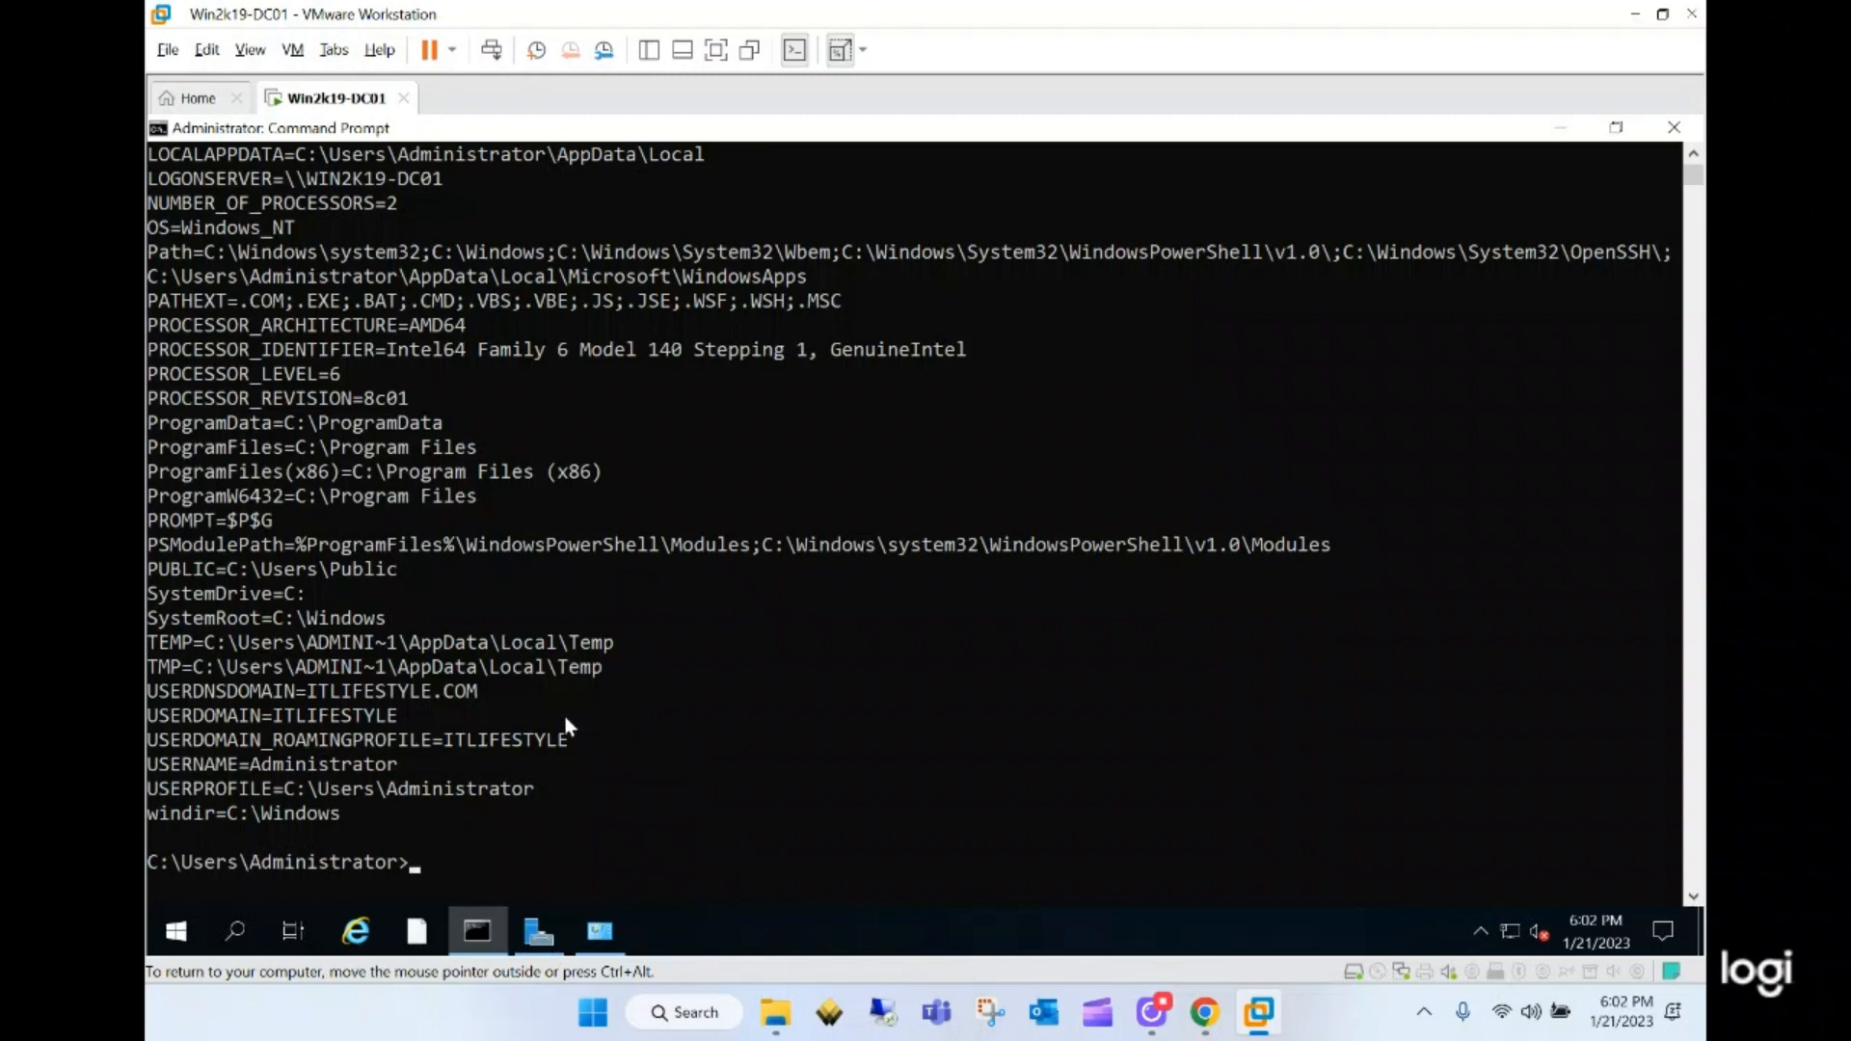
- Examine the USERDNSDOMAIN, USERDOMAIN and COMPUTERNAME variables in the output of the set command
{"action": "left_click_drag", "start_coordinate": [476, 690], "coordinate": [153, 694]}
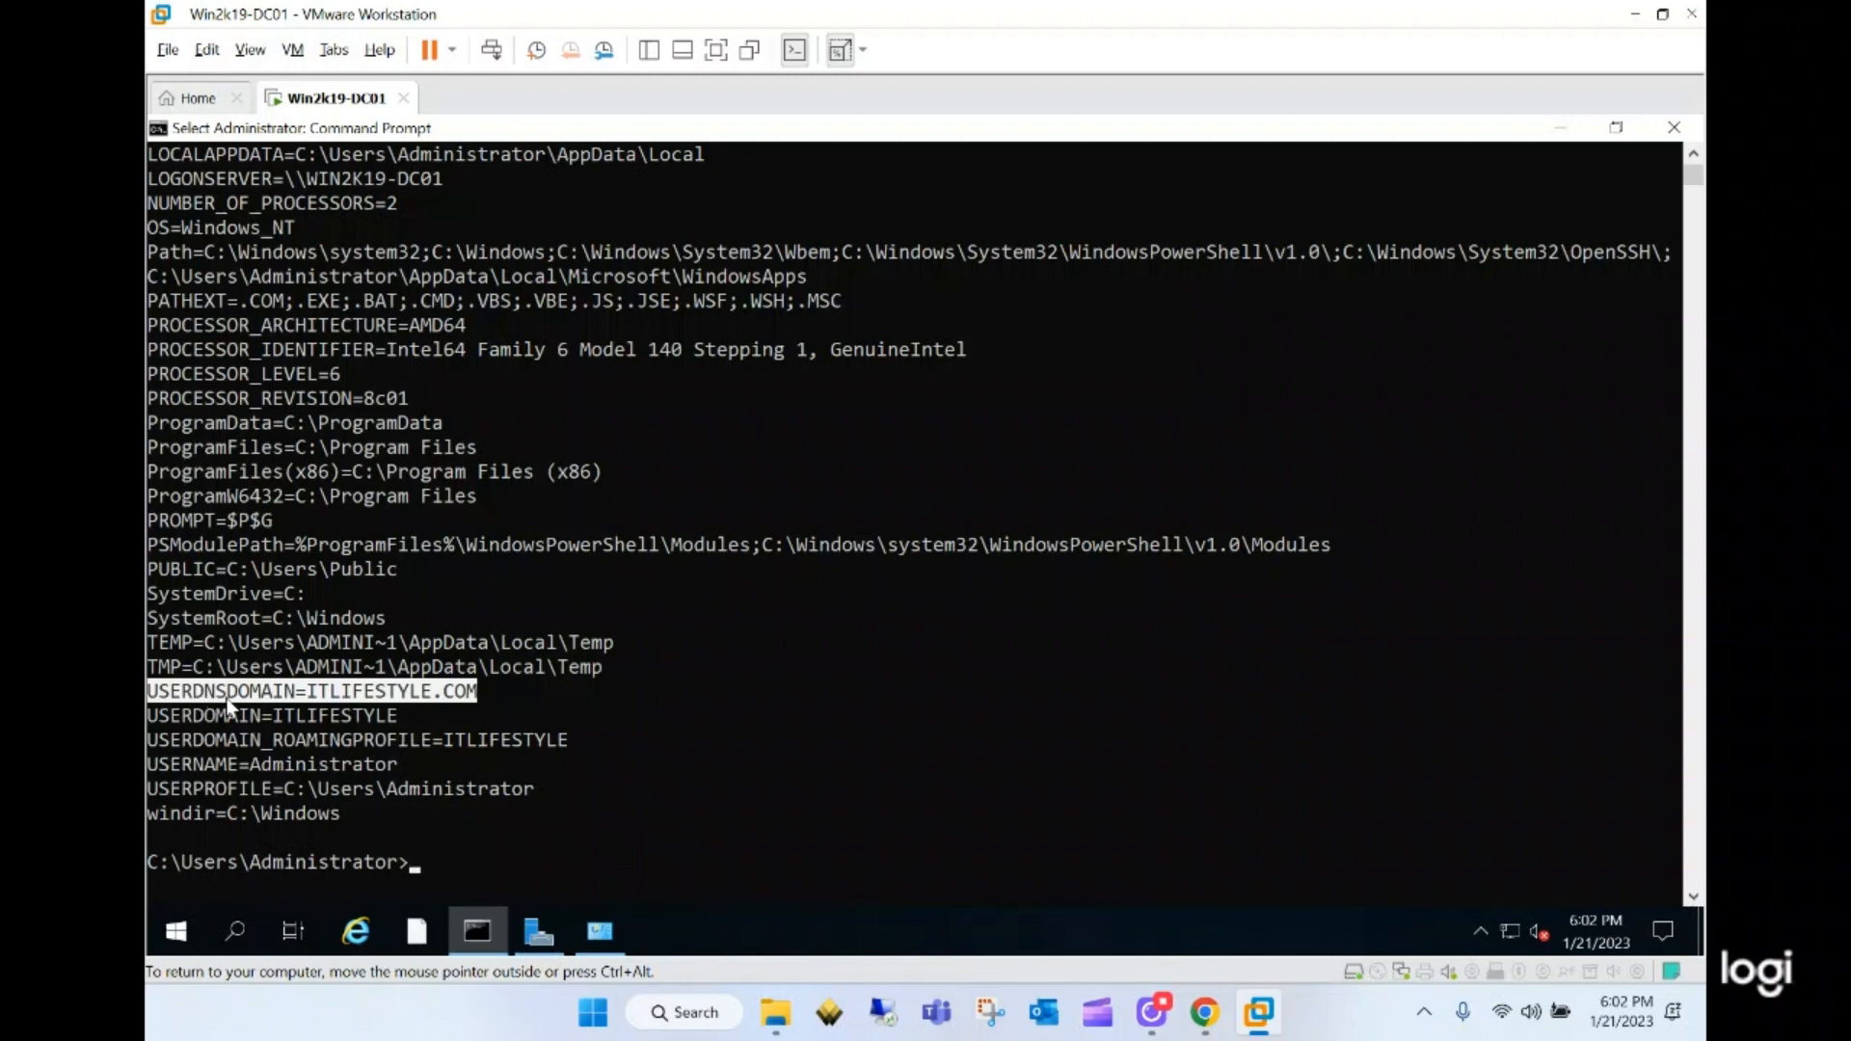
{"action": "left_click_drag", "start_coordinate": [406, 721], "coordinate": [151, 718]}
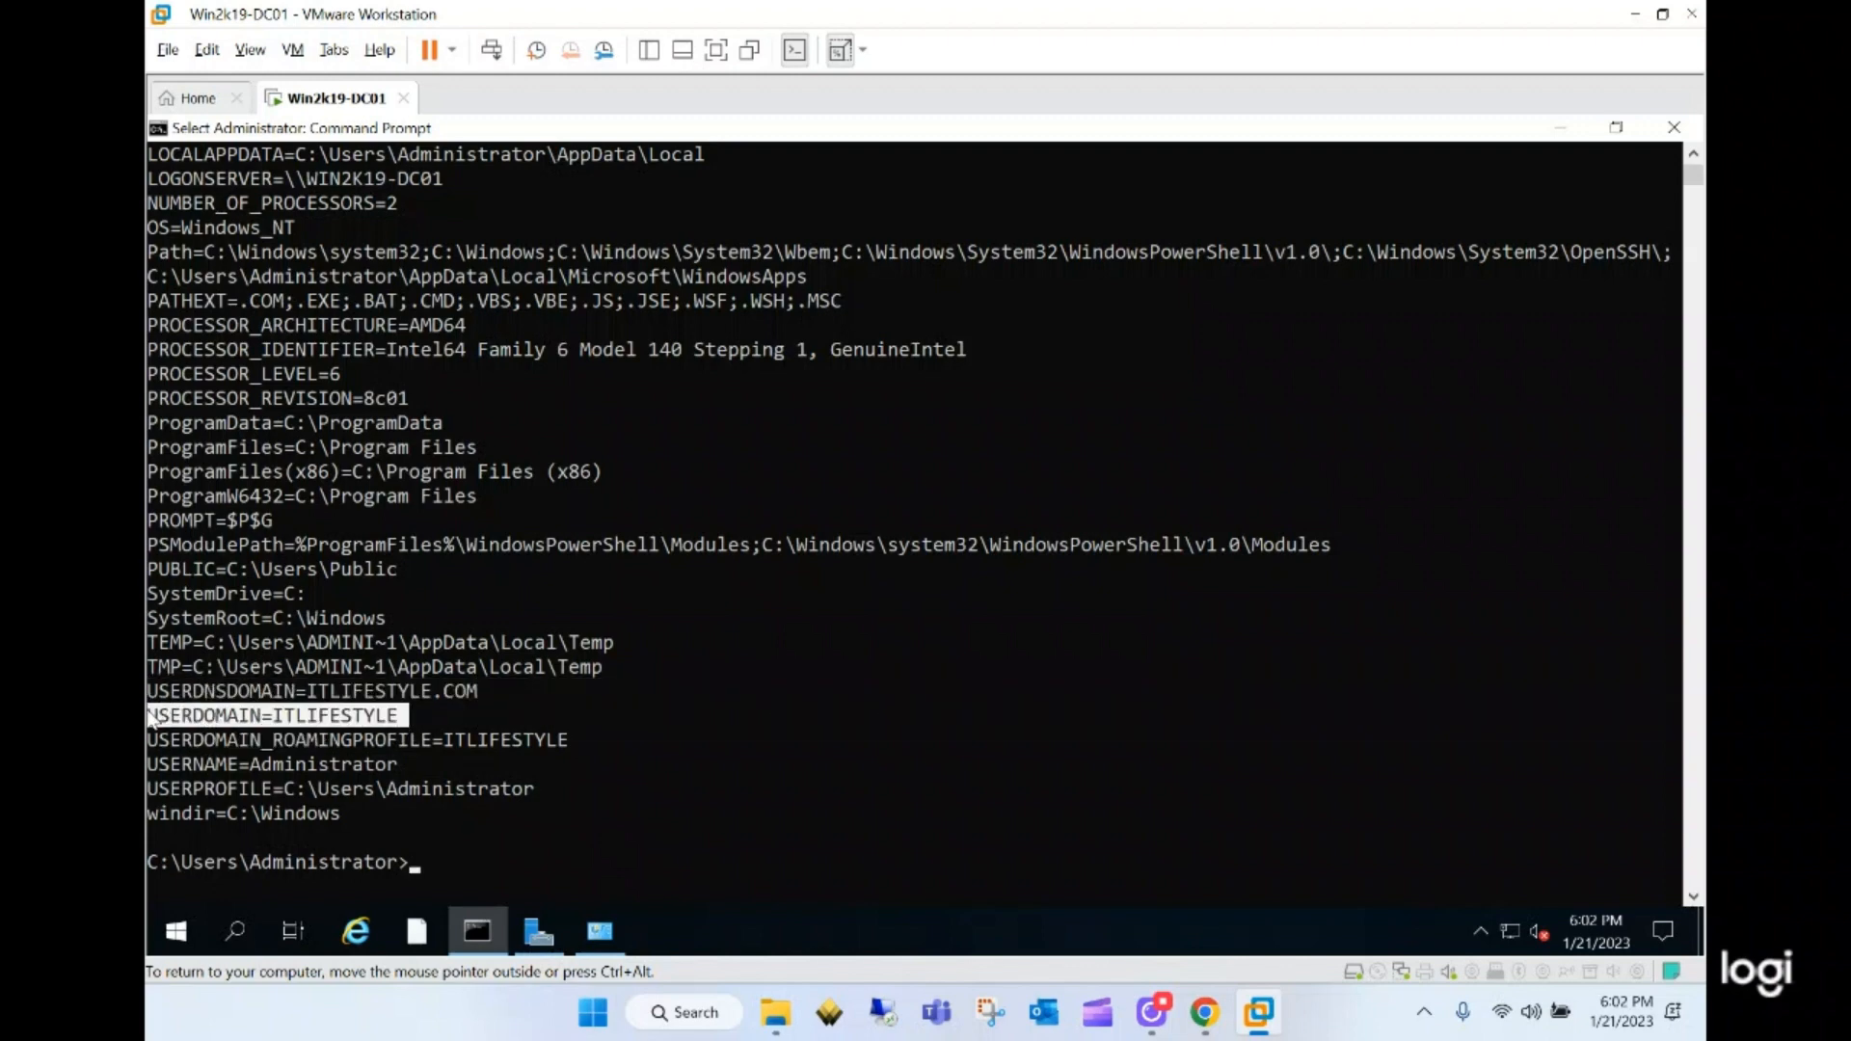
{"action": "left_click", "coordinate": [514, 761]}
{"action": "scroll", "coordinate": [850, 809], "scroll_direction": "up", "scroll_amount": 2}
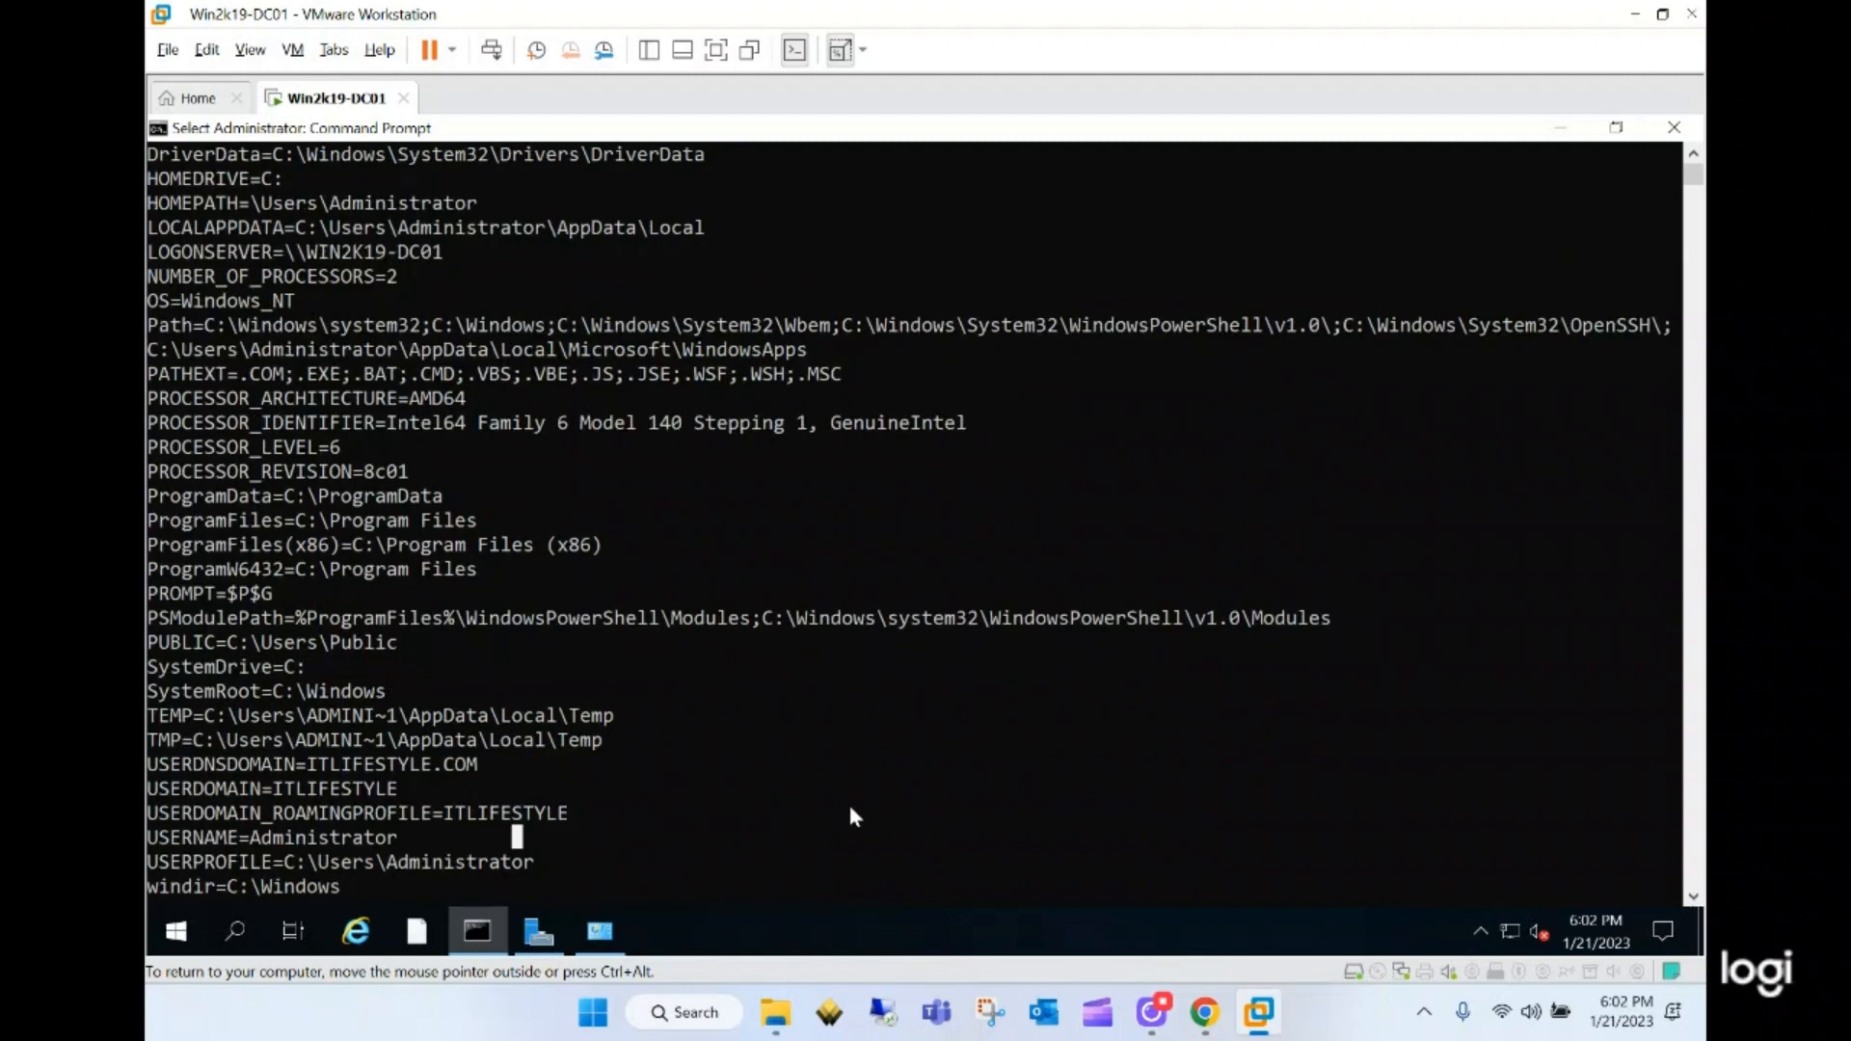
{"action": "scroll", "coordinate": [850, 817], "scroll_direction": "up", "scroll_amount": 4}
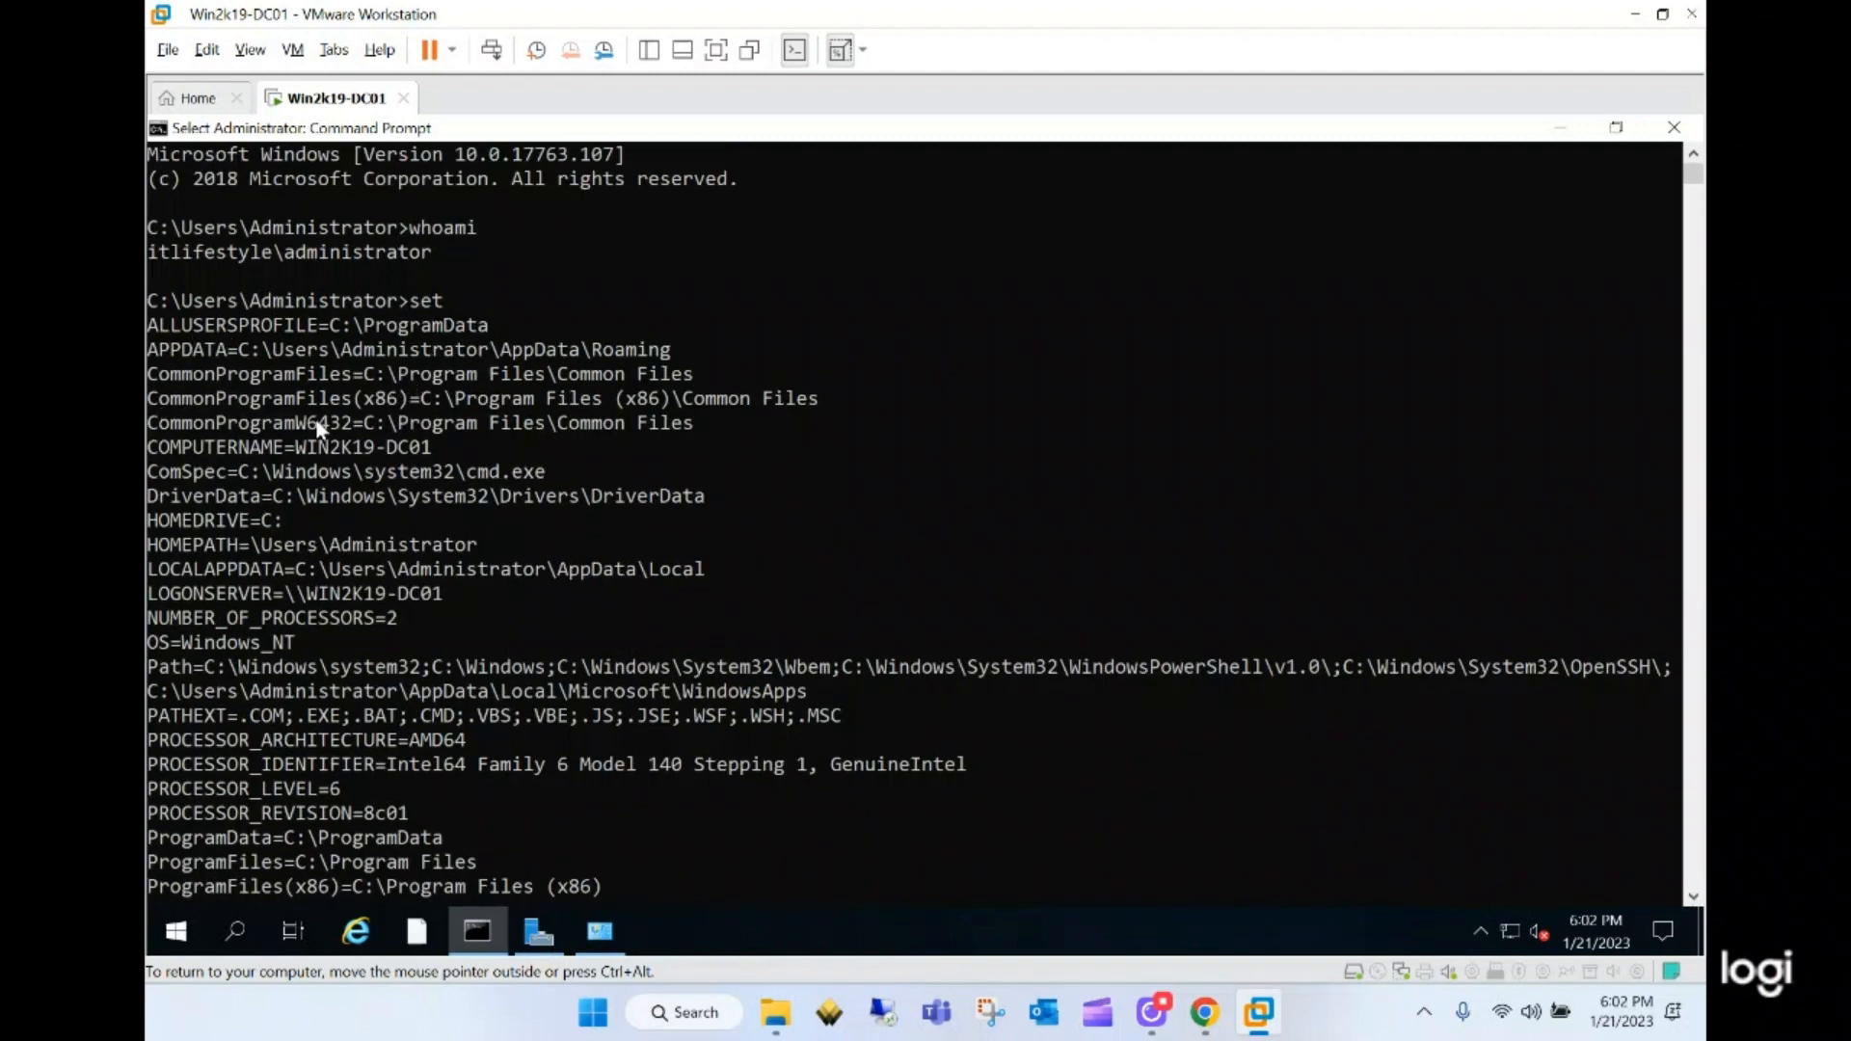
{"action": "left_click_drag", "start_coordinate": [378, 453], "coordinate": [149, 449]}
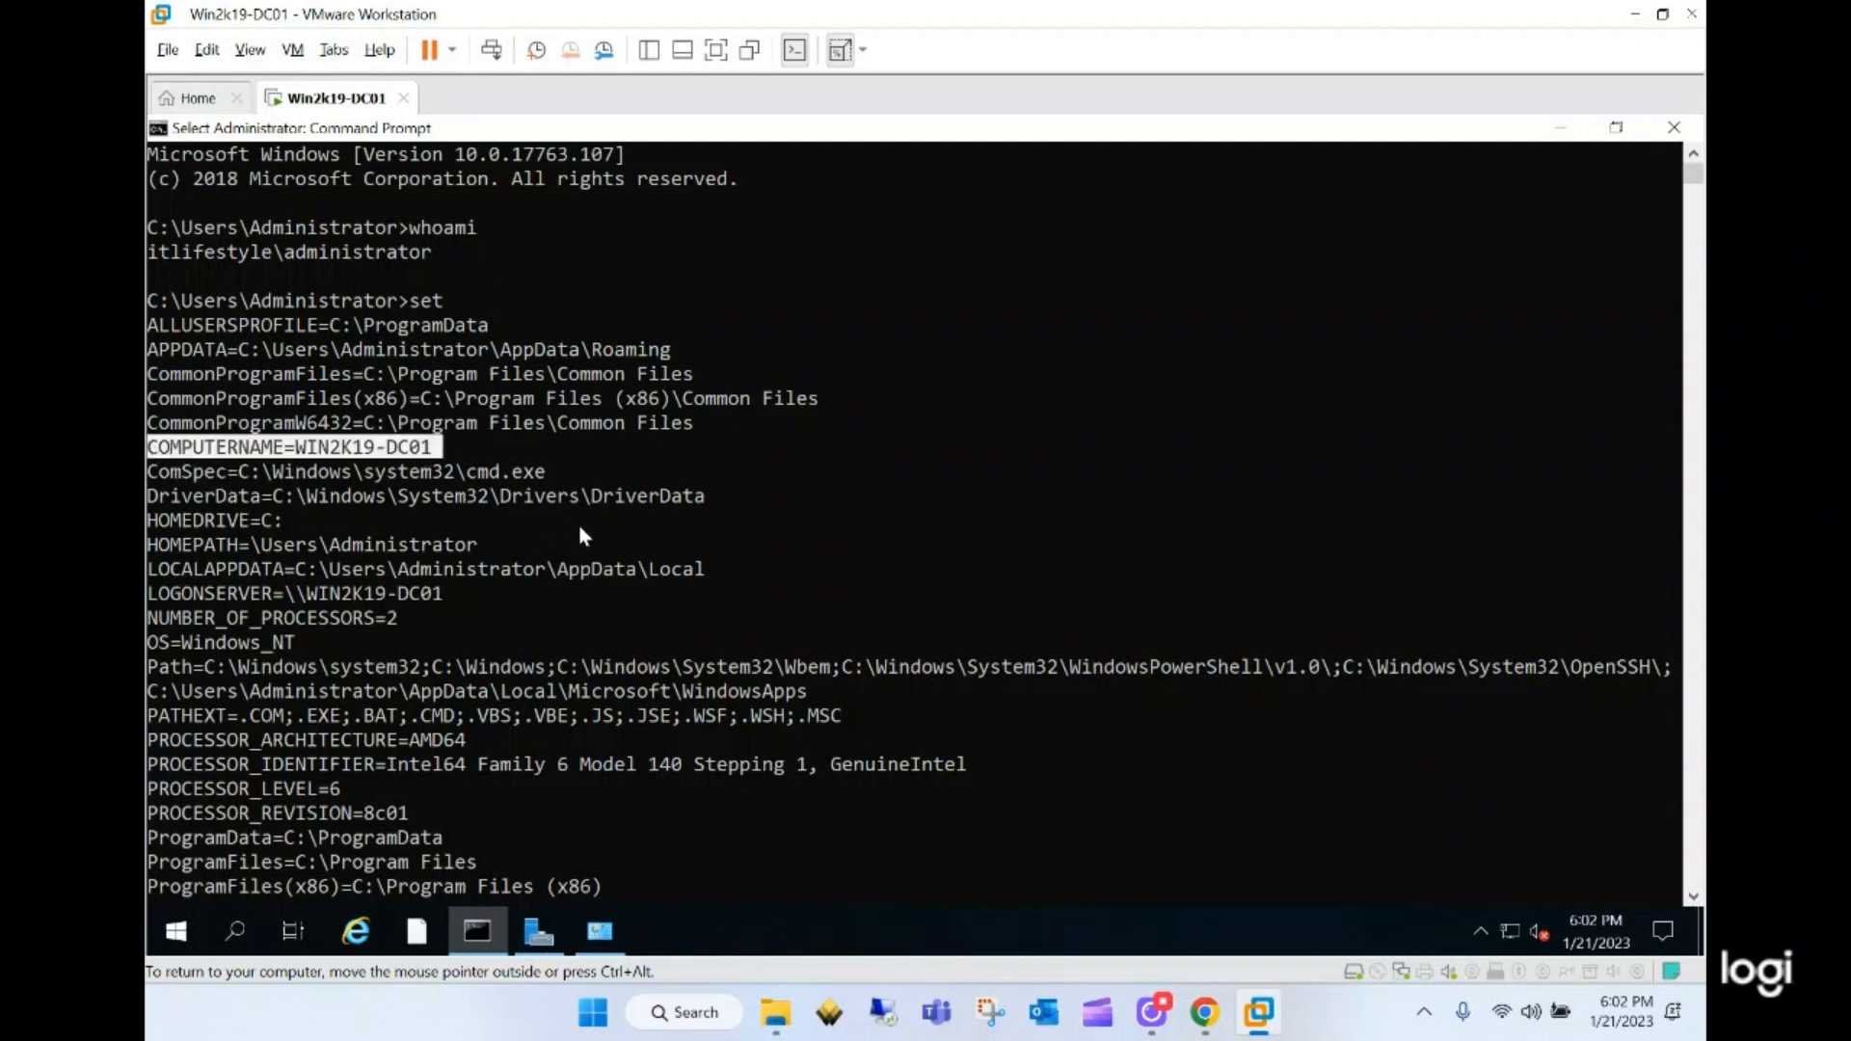
{"action": "scroll", "coordinate": [571, 526], "scroll_direction": "down", "scroll_amount": 8}
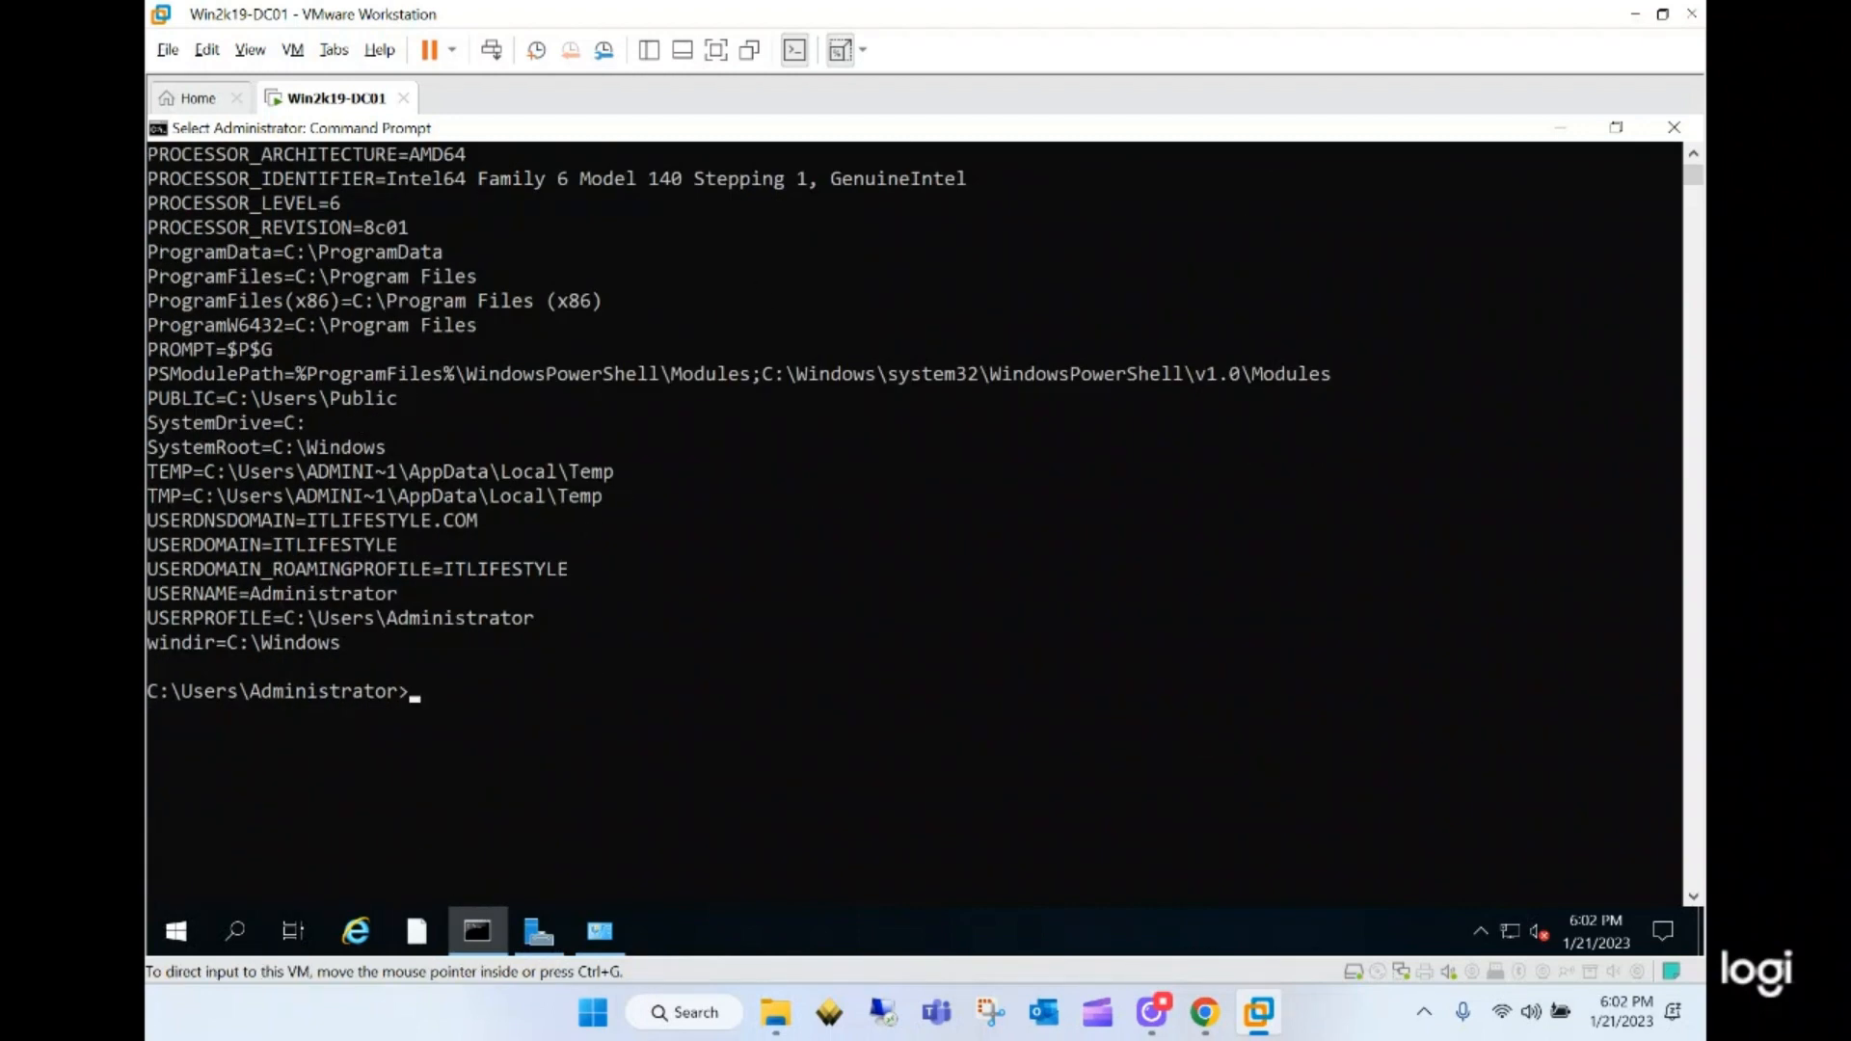
- Run netdom query fsmo at the prompt to check which server holds the FSMO roles
{"action": "left_click", "coordinate": [598, 715]}
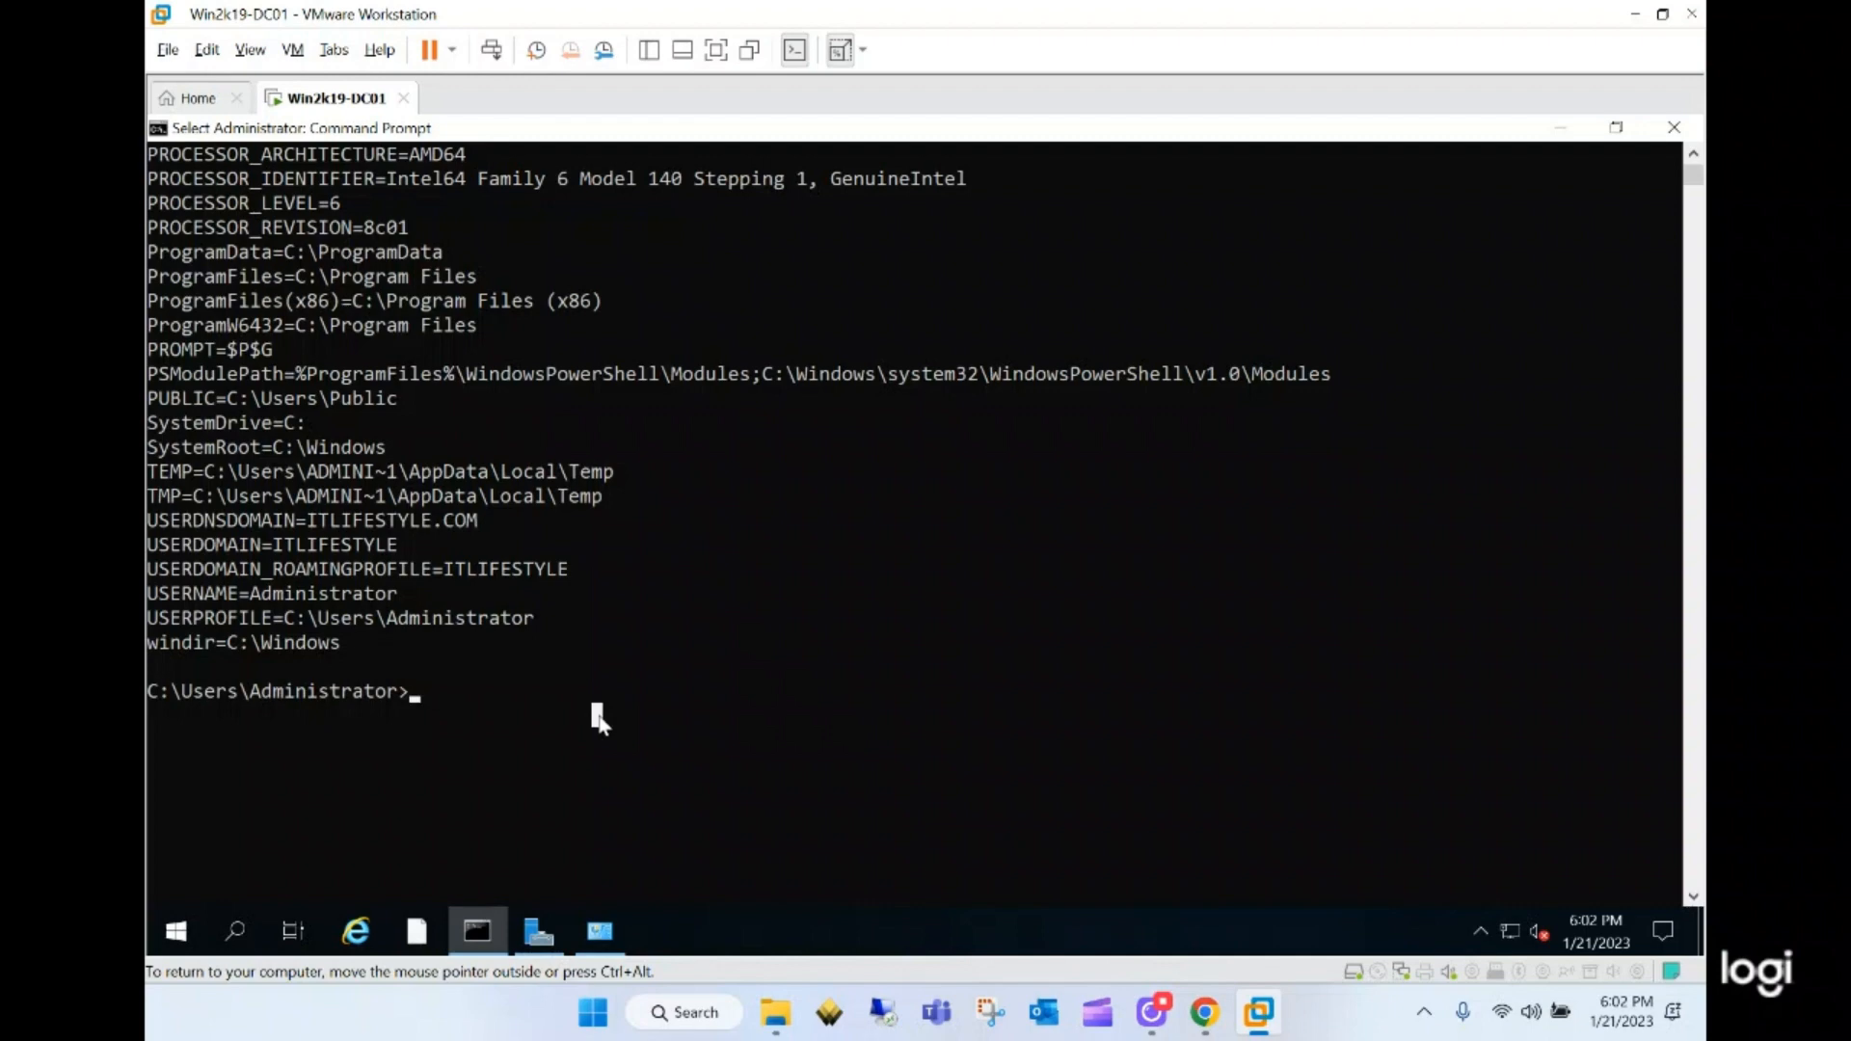
{"action": "type", "text": "net"}
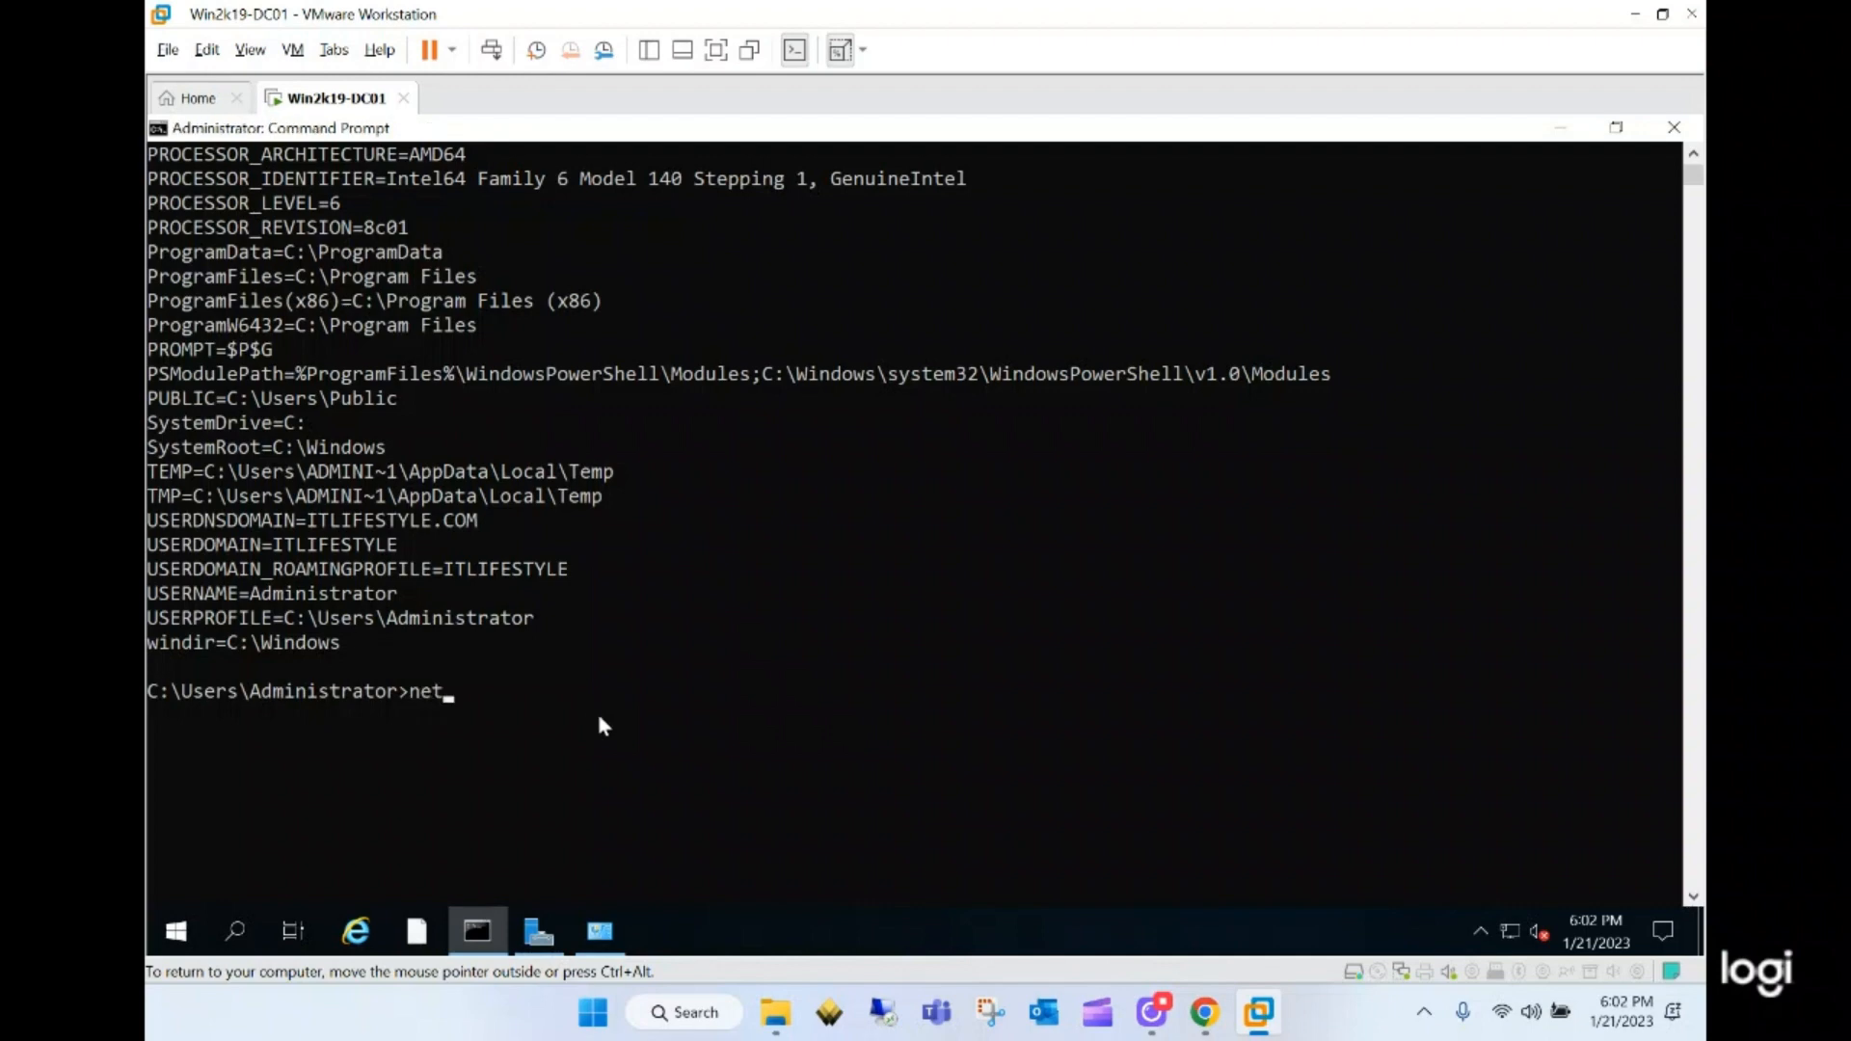
{"action": "type", "text": "dom query fsmo"}
{"action": "key", "text": "Return"}
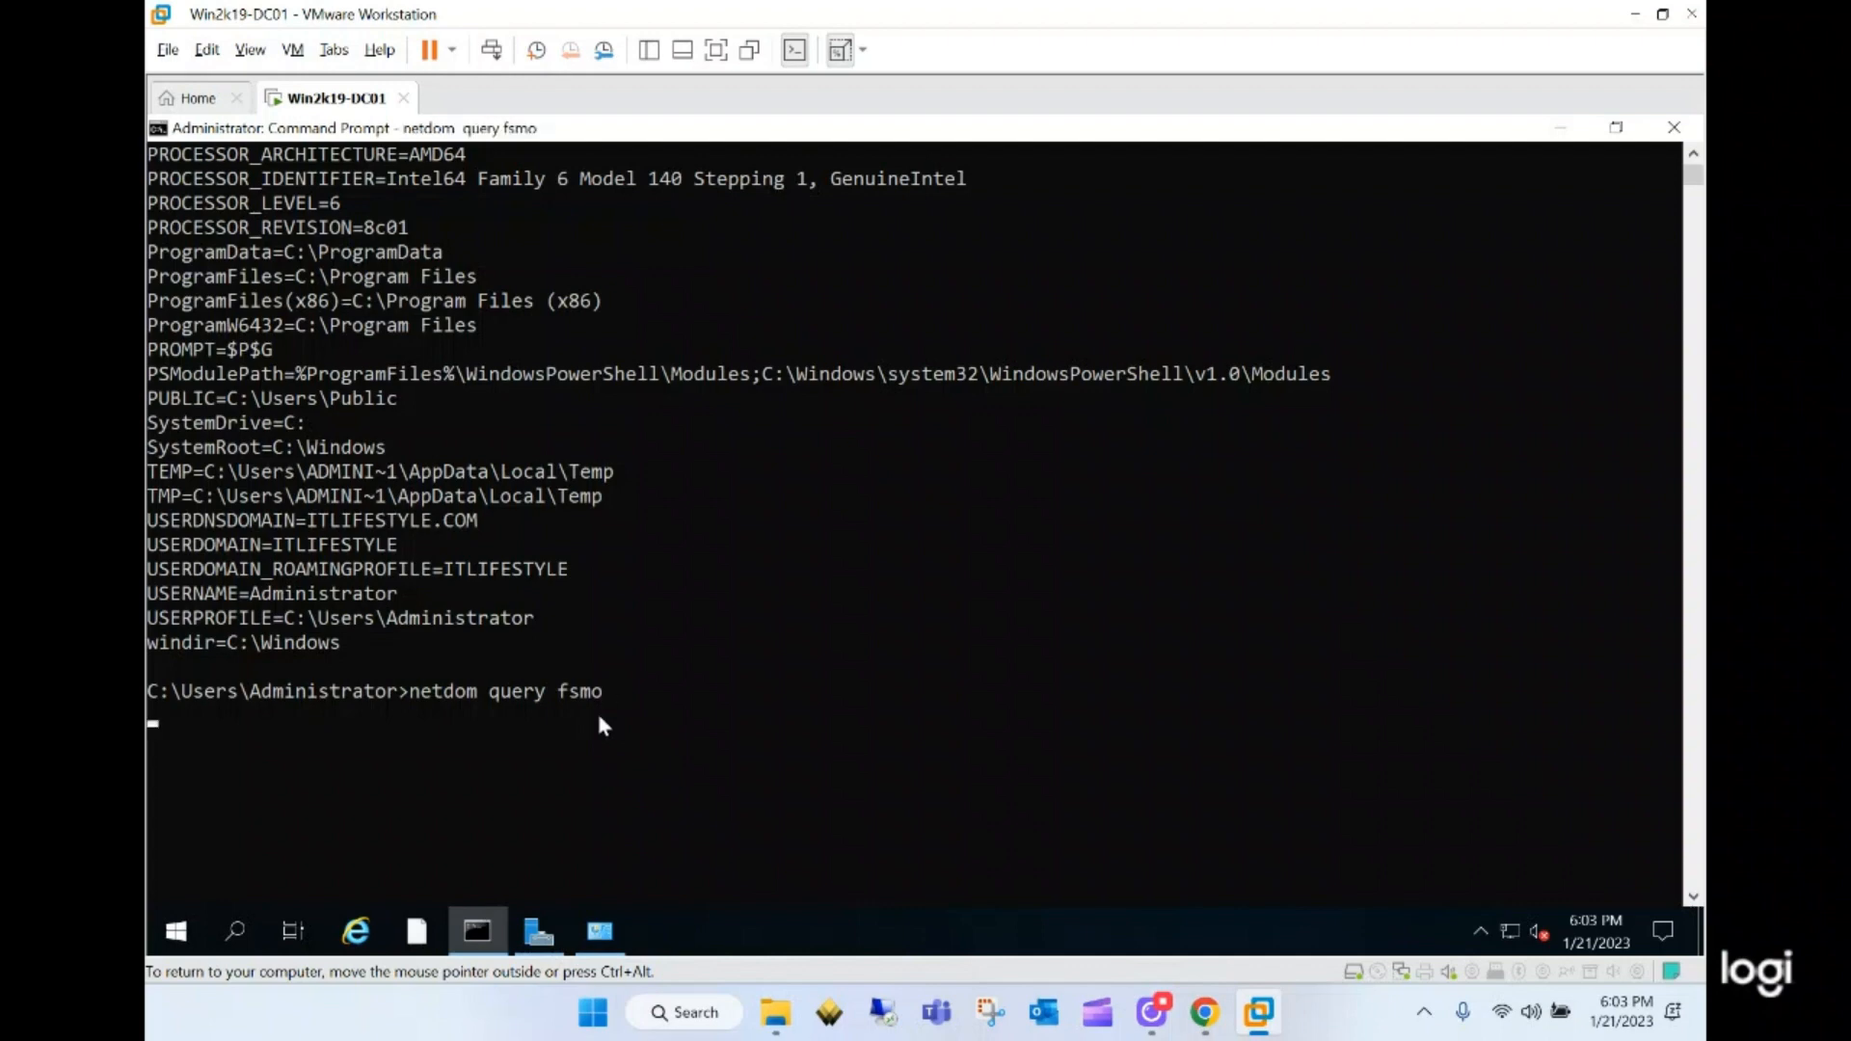
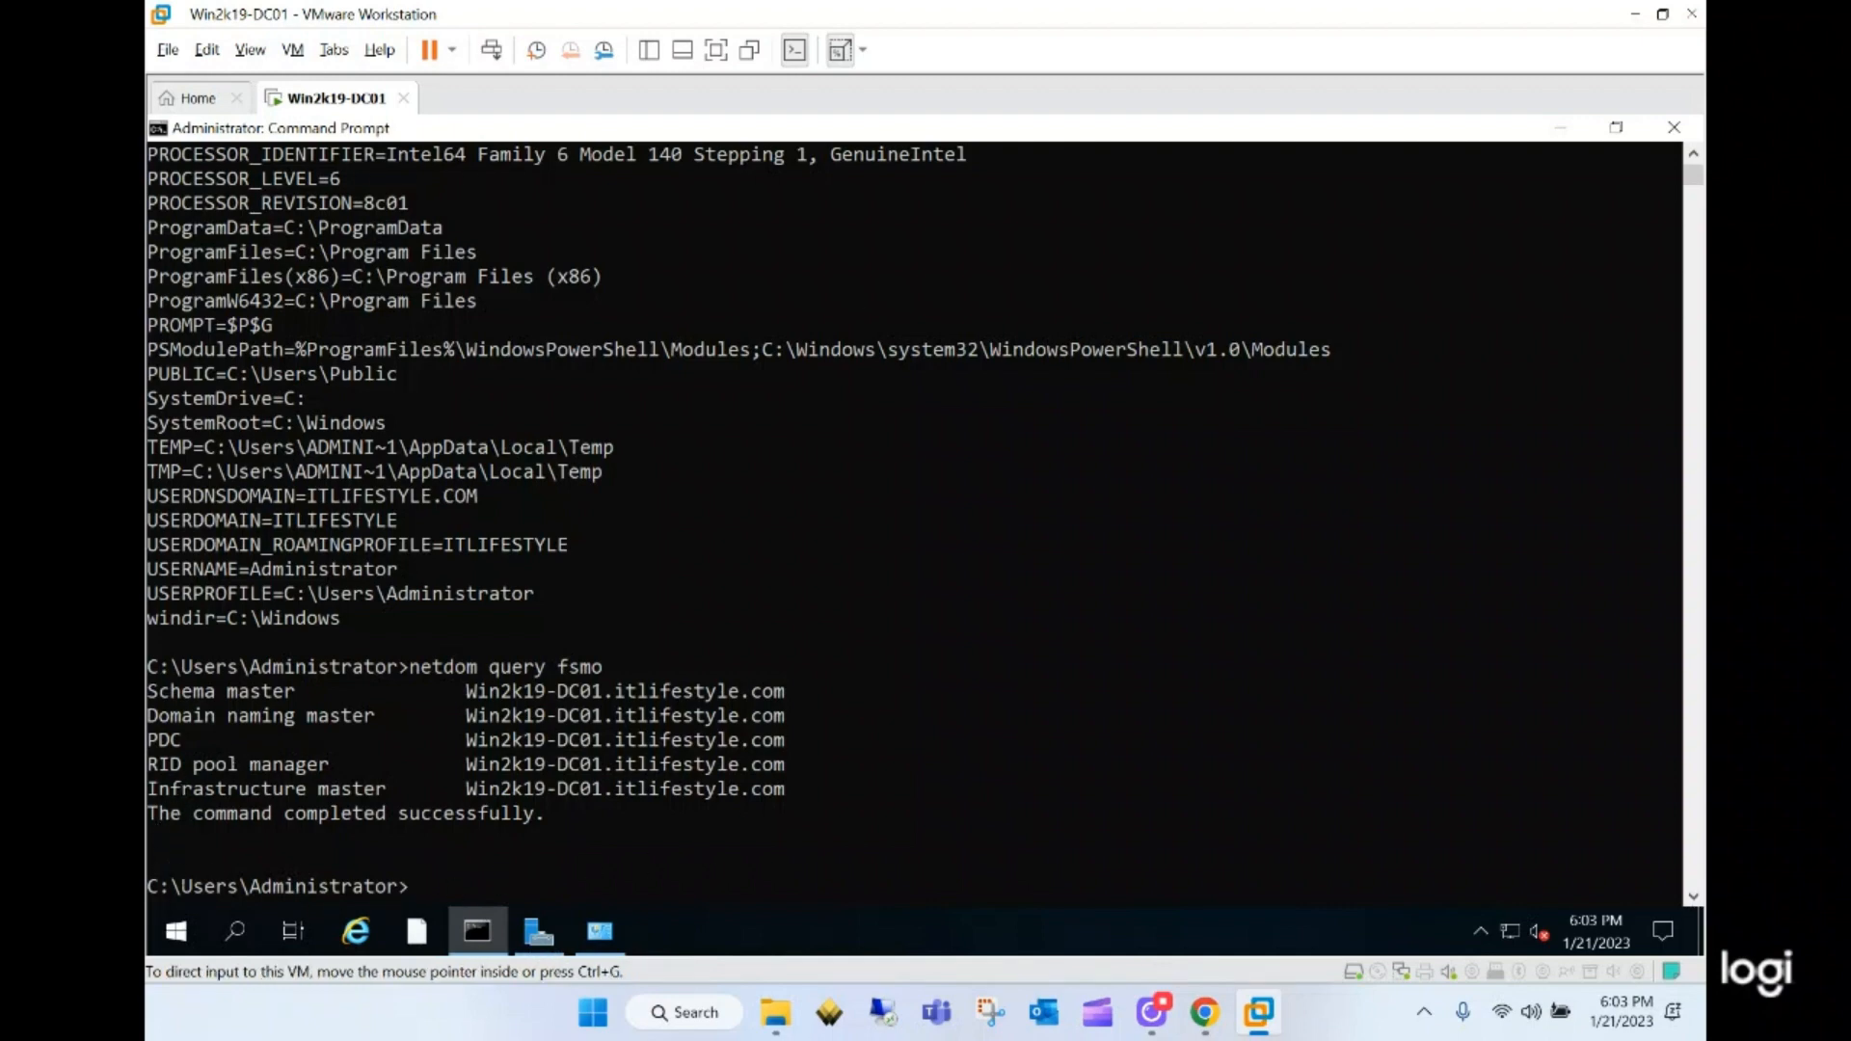
- Run netdom query pdc to check the domain's primary domain controller
{"action": "key", "text": "alt+Tab"}
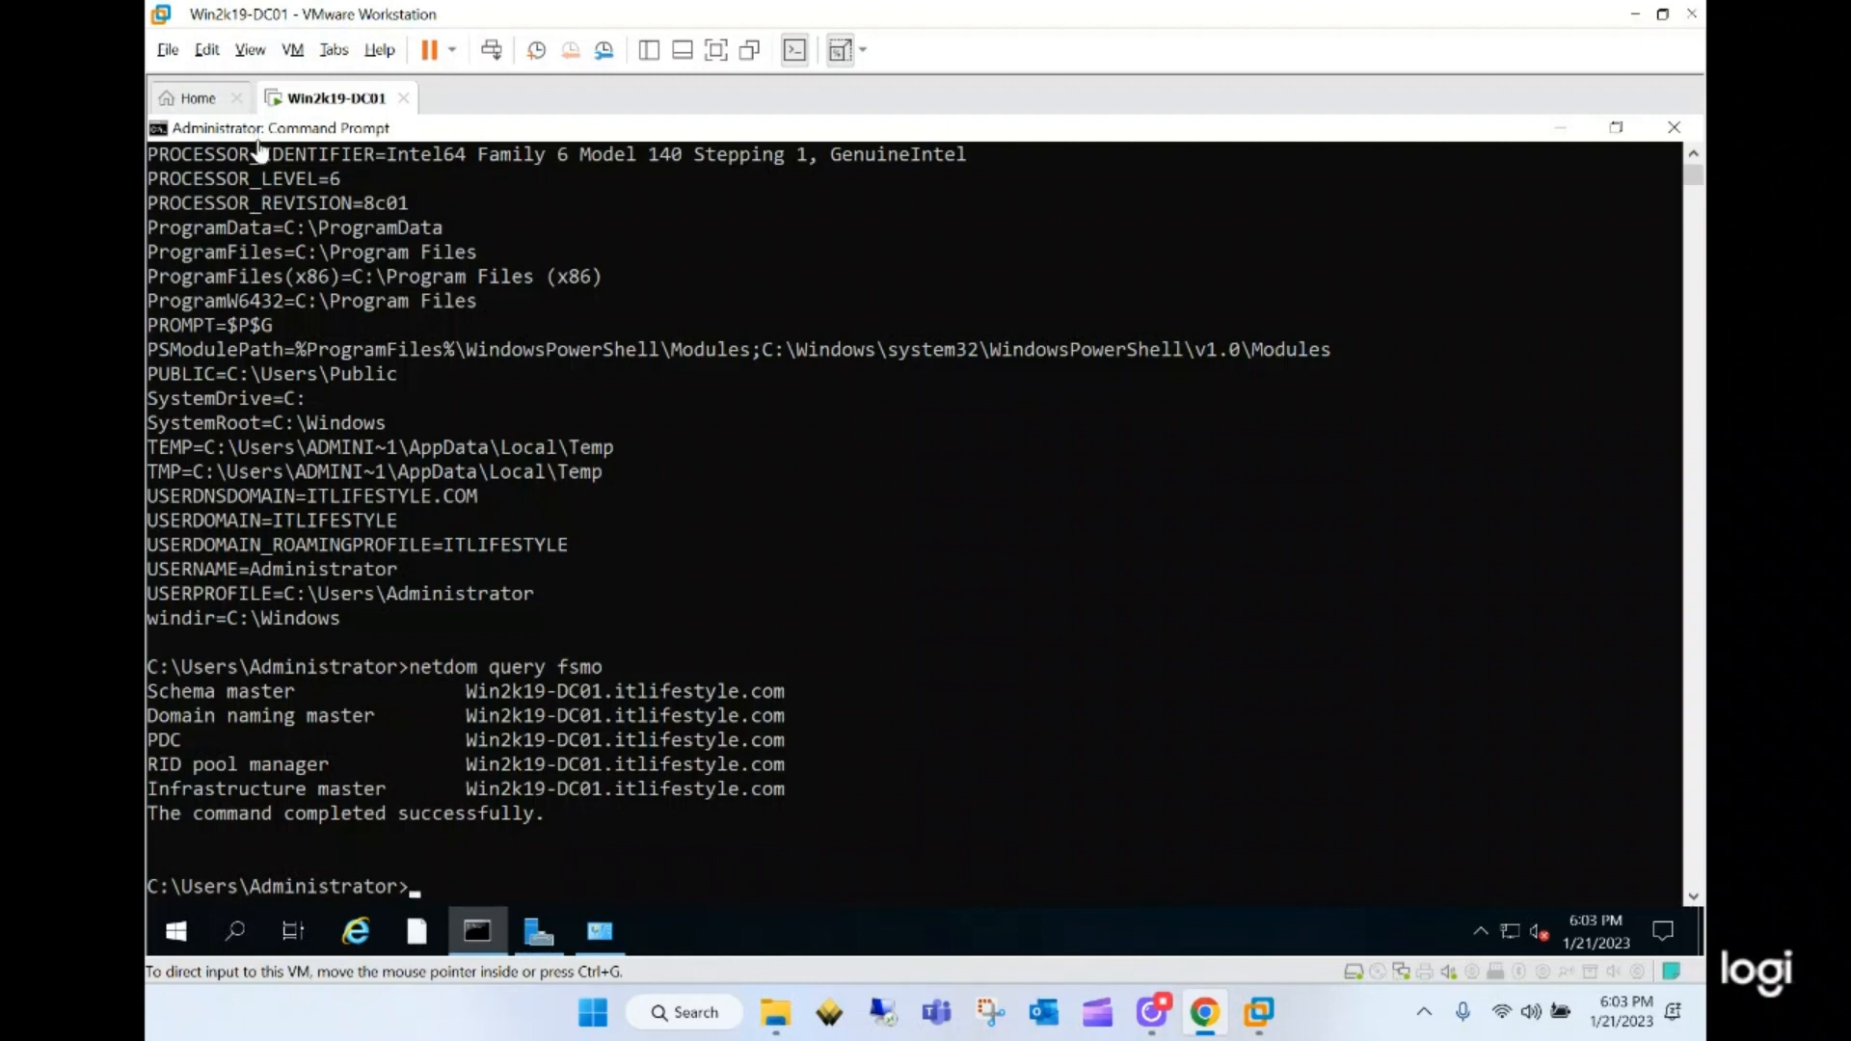
{"action": "left_click", "coordinate": [622, 716]}
{"action": "key", "text": "Up"}
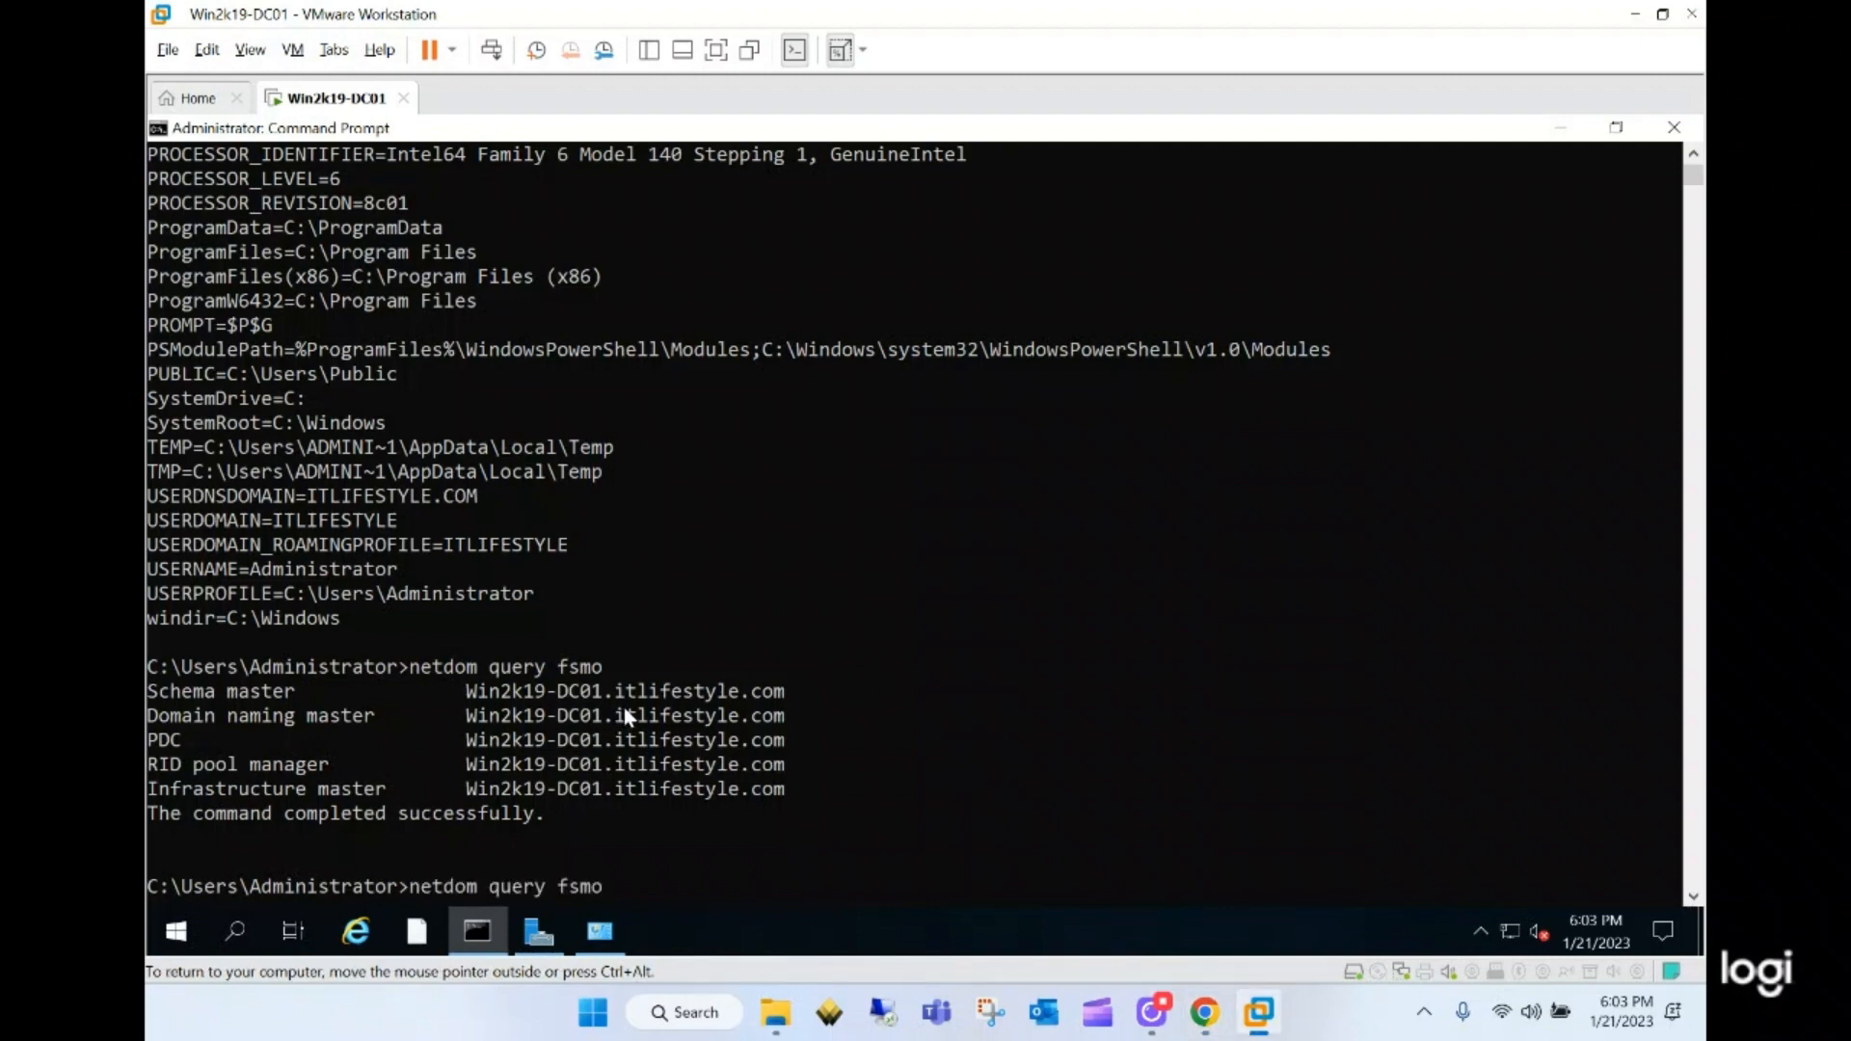
{"action": "key", "text": "BackSpace"}
{"action": "key", "text": "BackSpace"}
{"action": "key", "text": "BackSpace"}
{"action": "key", "text": "BackSpace"}
{"action": "key", "text": "BackSpace"}
{"action": "key", "text": "BackSpace"}
{"action": "type", "text": "y pdc"}
{"action": "key", "text": "Return"}
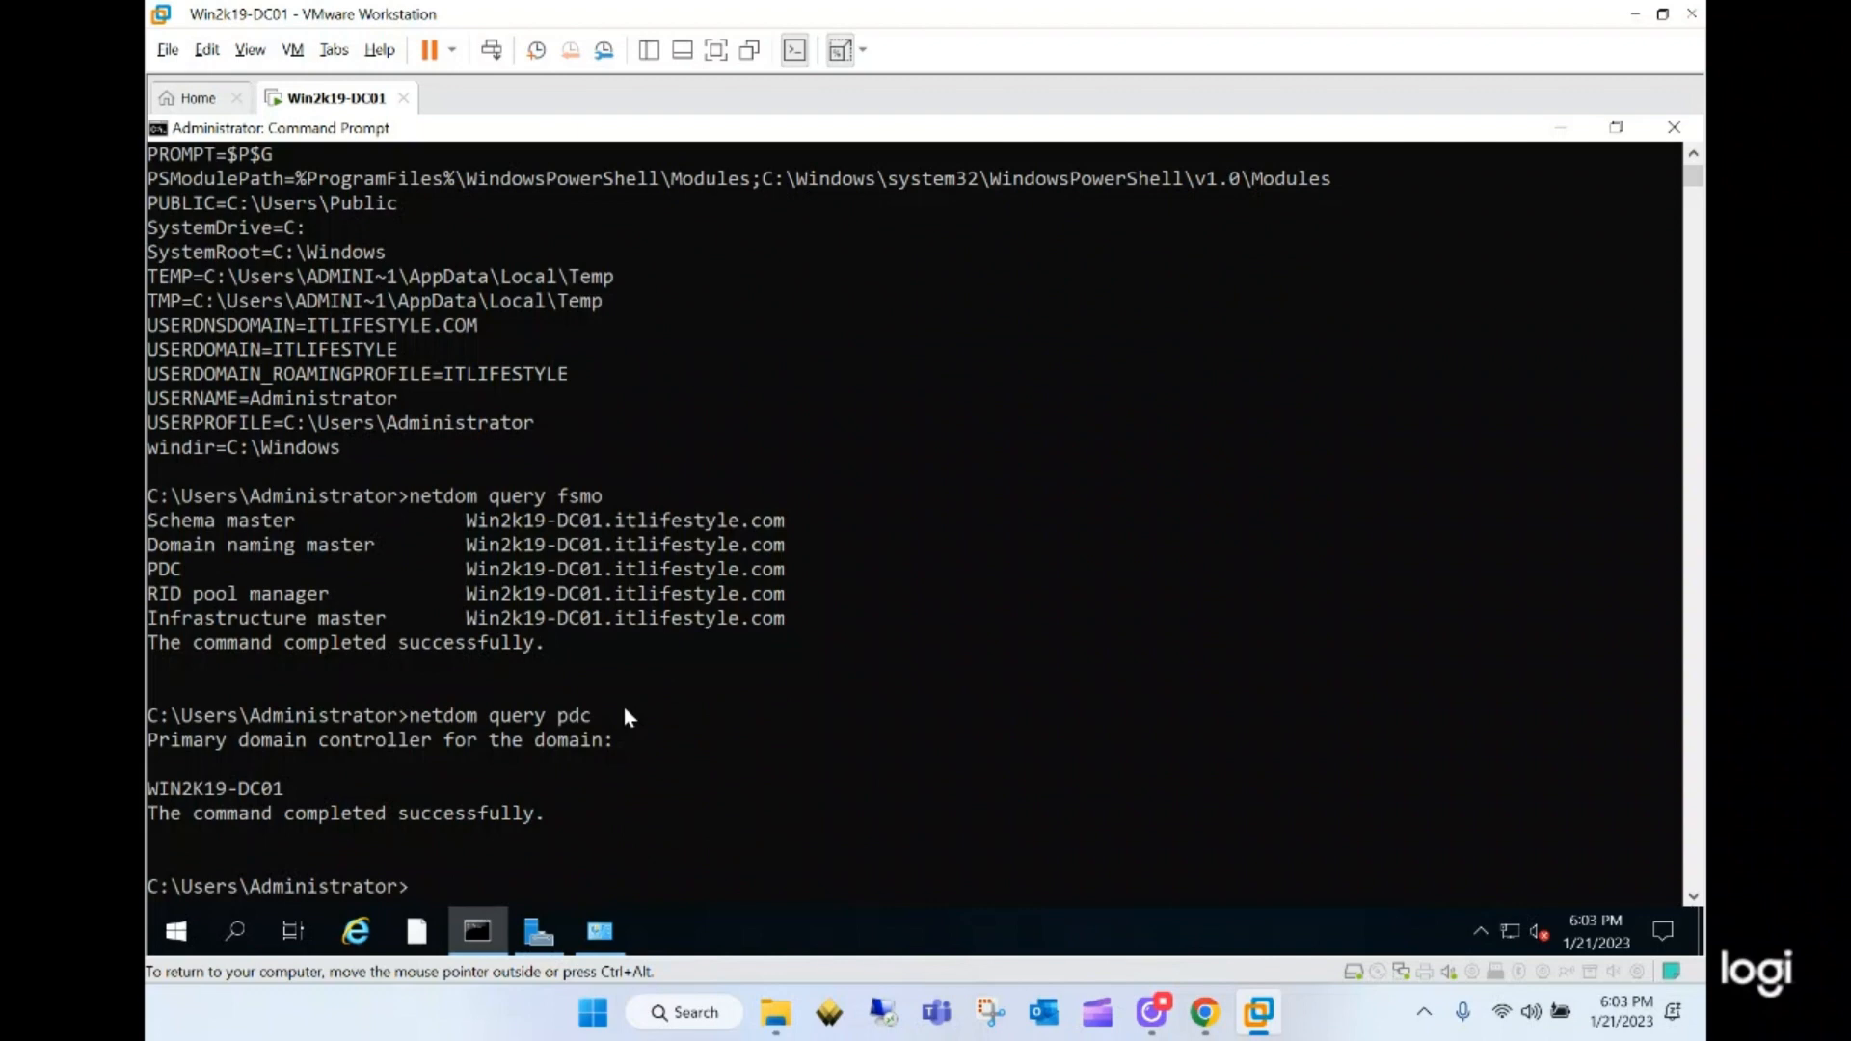
- Run netdom query dc to list the domain controllers with accounts in the domain
{"action": "key", "text": "Up"}
{"action": "key", "text": "BackSpace"}
{"action": "key", "text": "BackSpace"}
{"action": "key", "text": "BackSpace"}
{"action": "type", "text": "dc"}
{"action": "key", "text": "Return"}
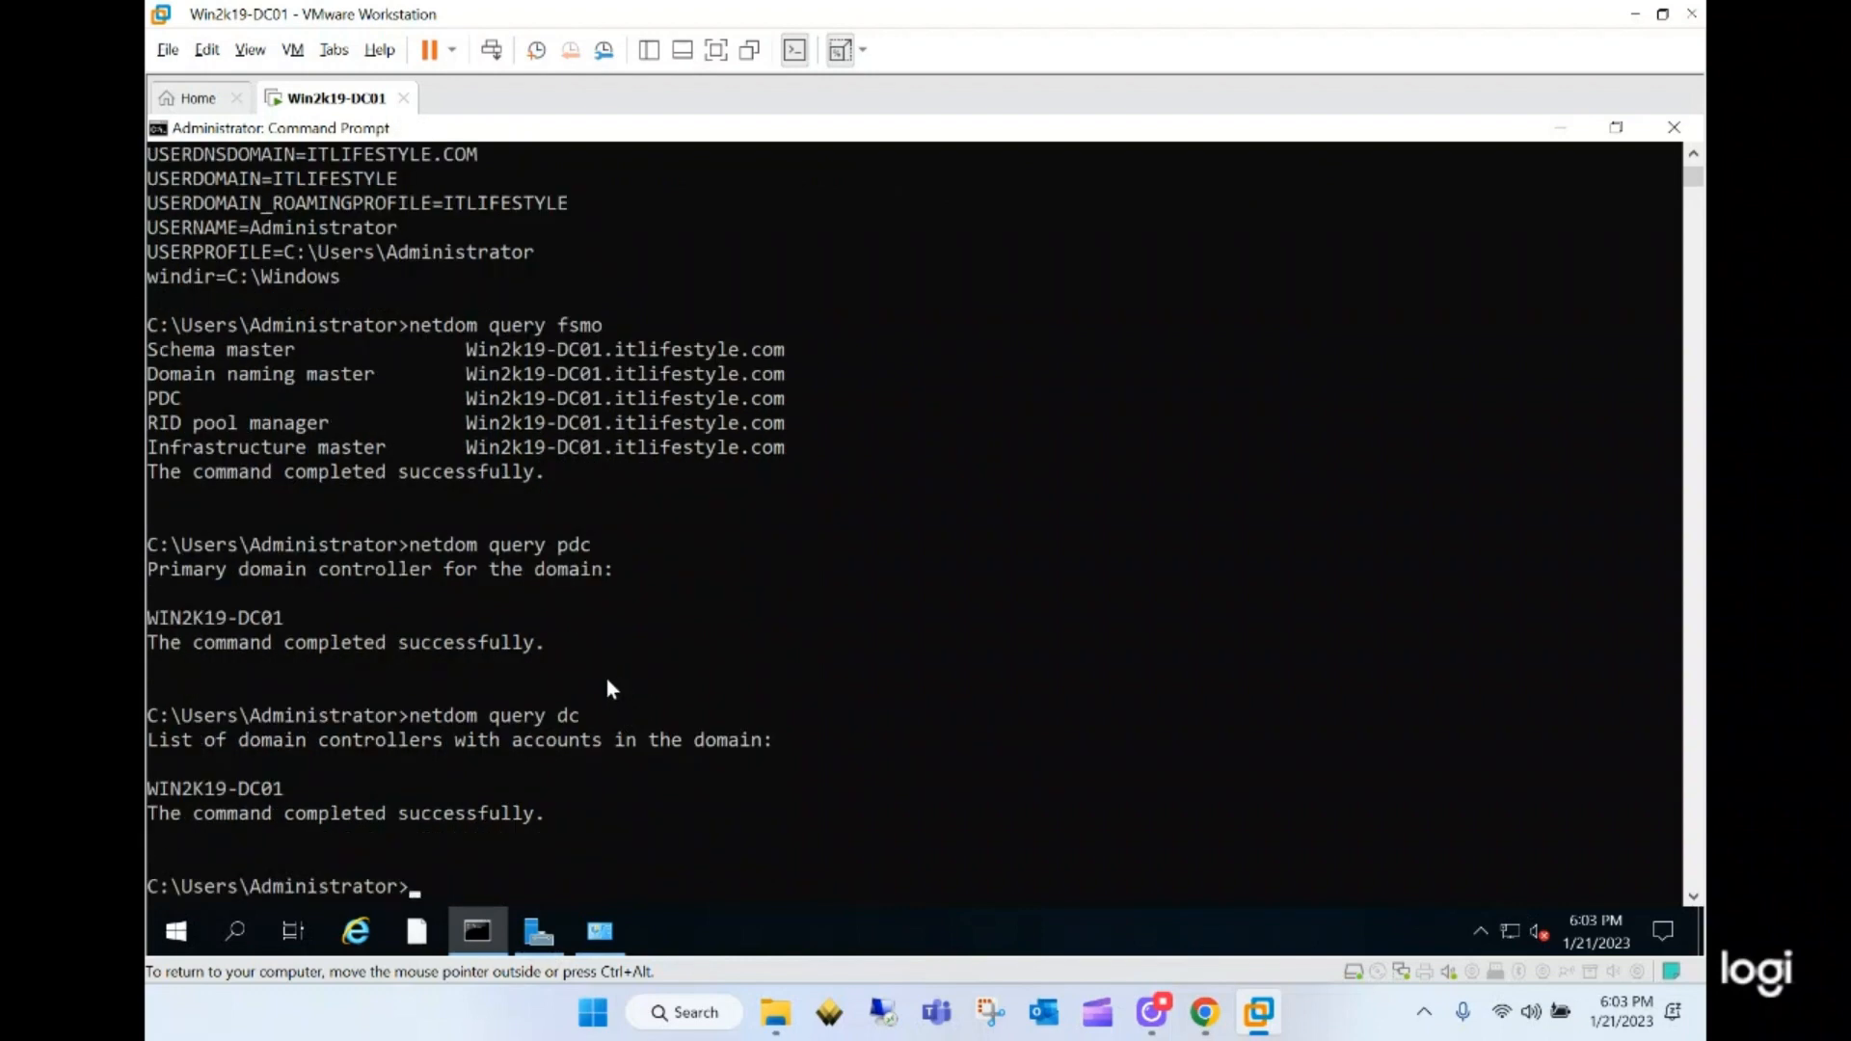
- Minimize Command Prompt and Server Manager, and open Active Directory Users and Computers in a maximized window
{"action": "left_click", "coordinate": [1559, 129]}
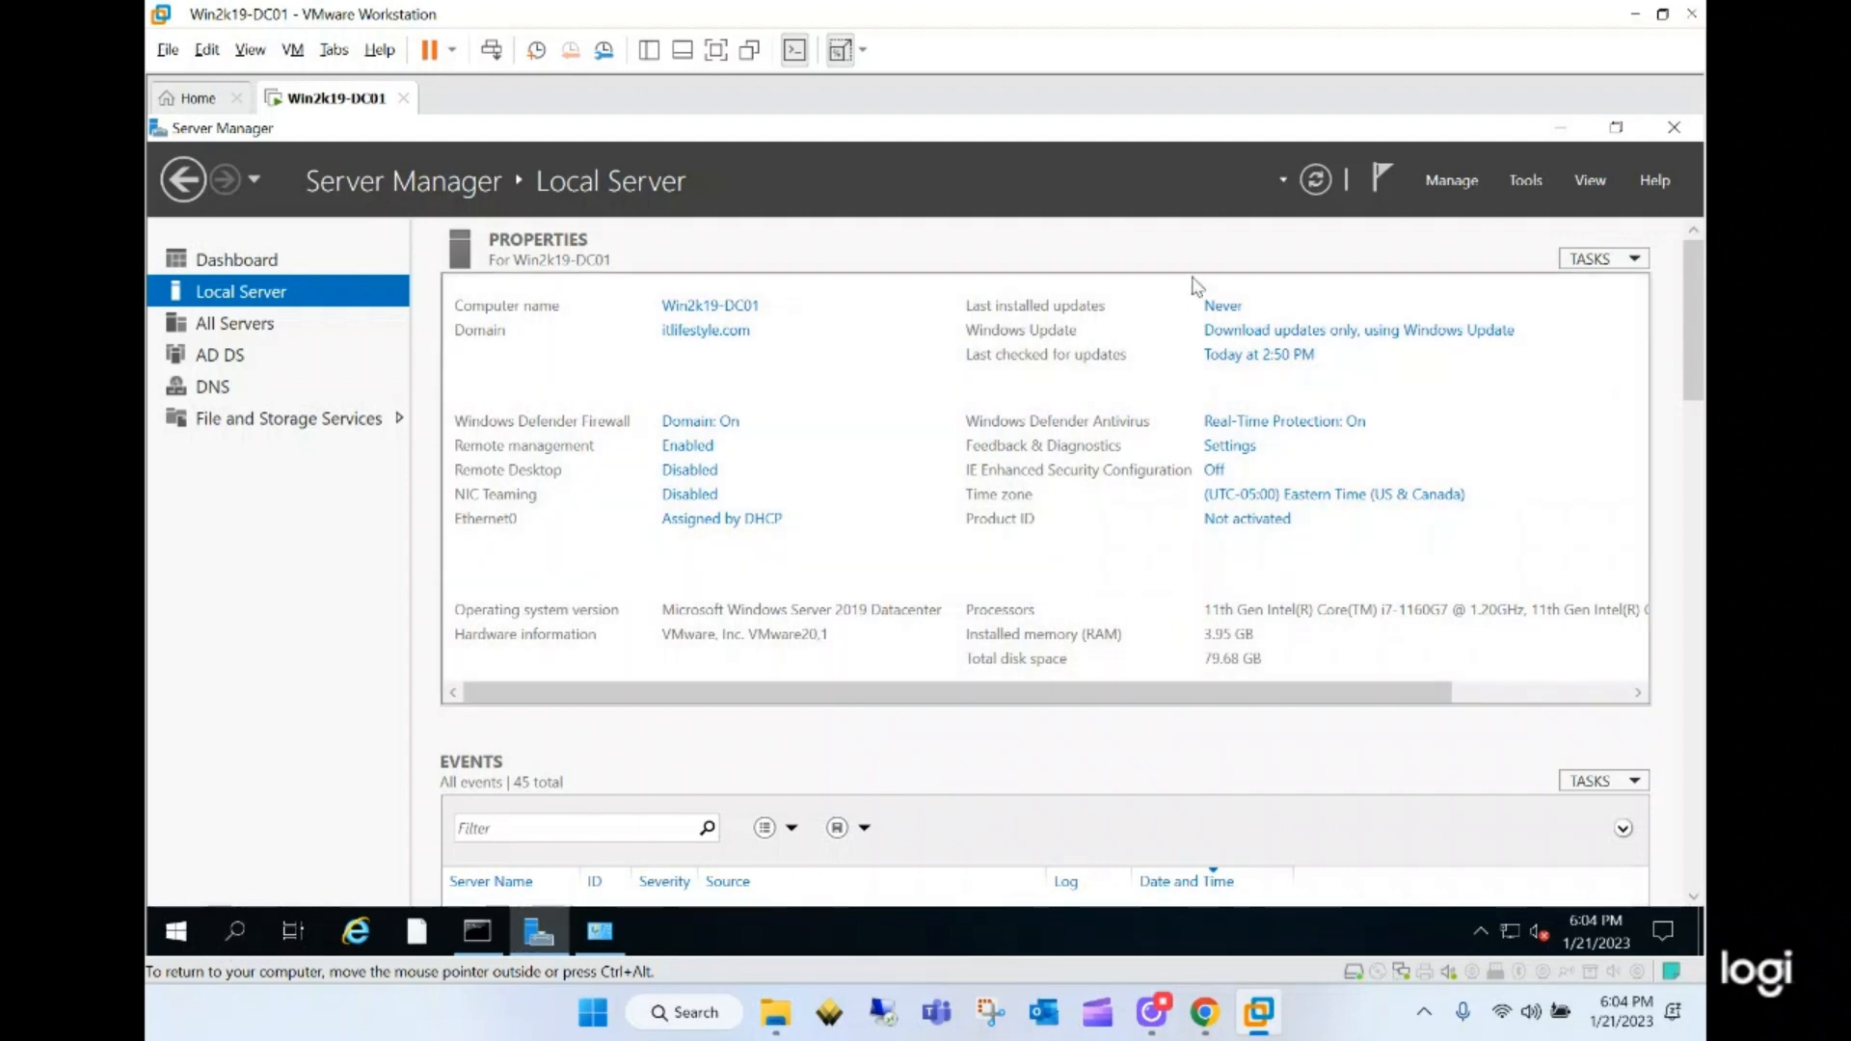
{"action": "left_click", "coordinate": [1558, 135]}
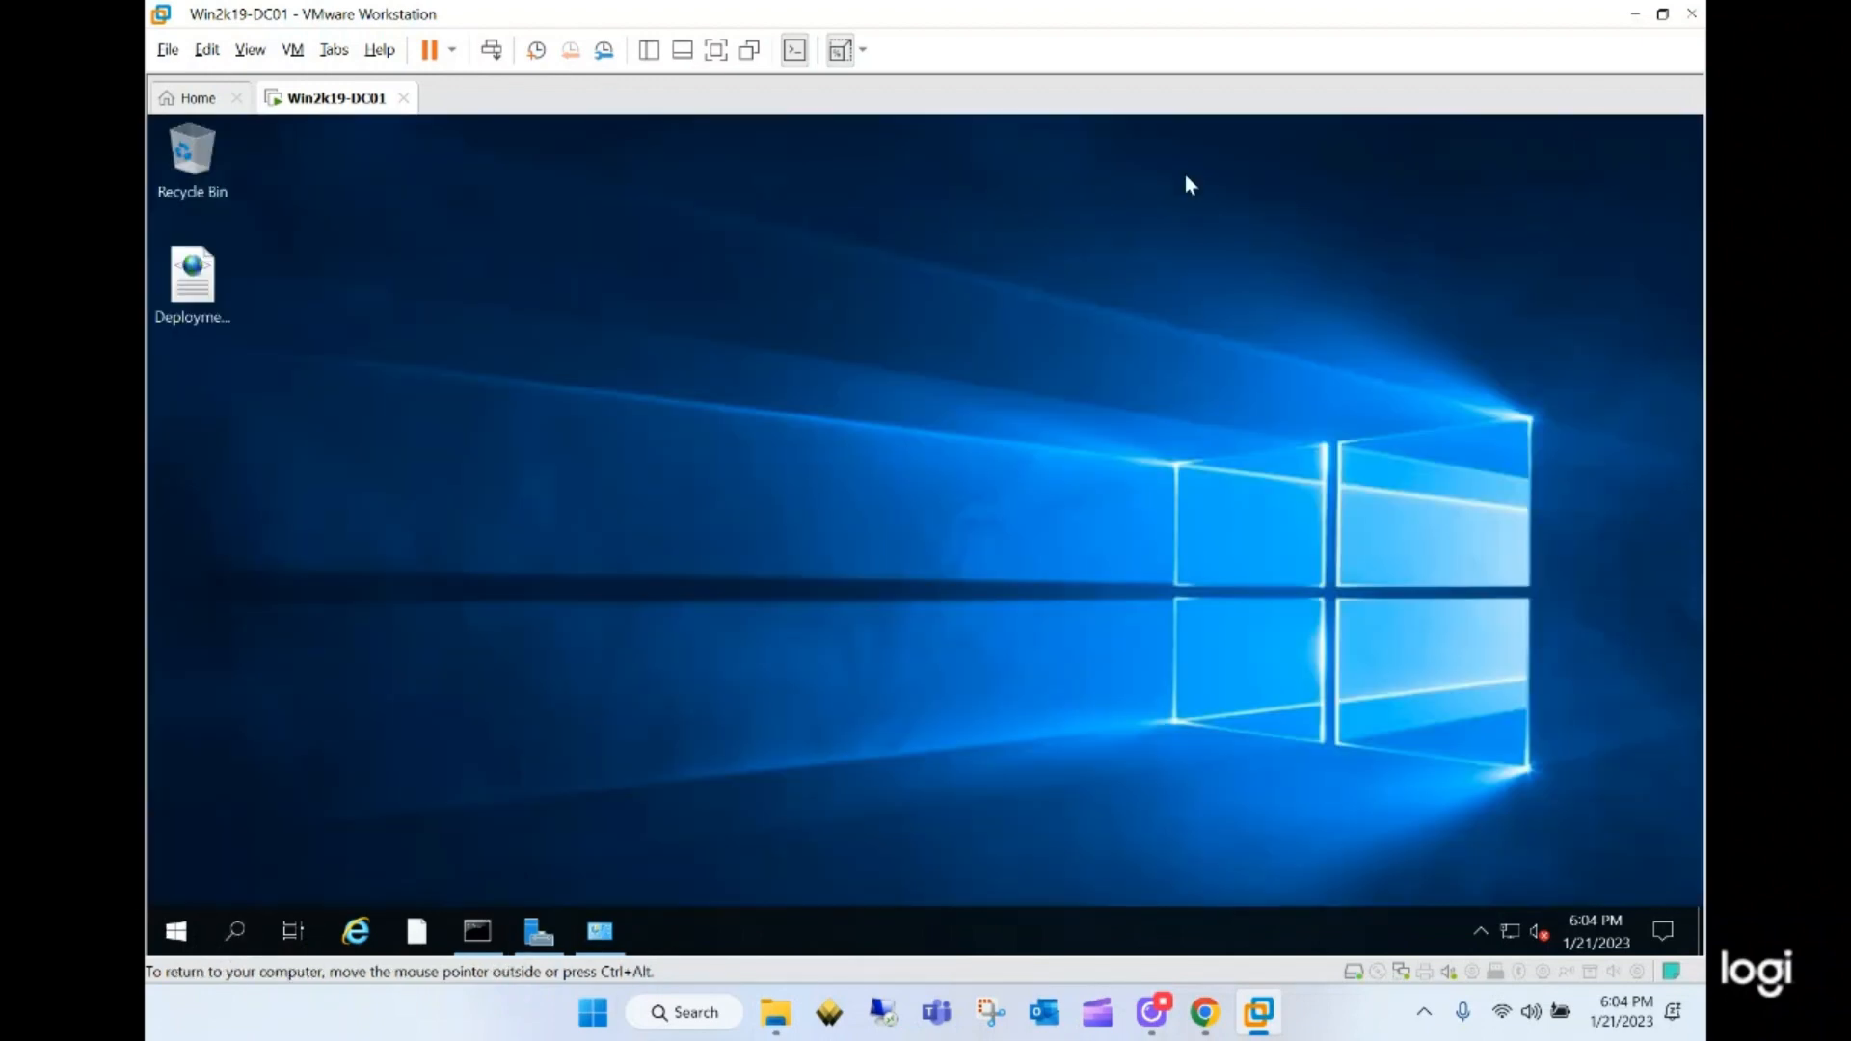
{"action": "right_click", "coordinate": [299, 295]}
{"action": "left_click", "coordinate": [345, 369]}
{"action": "left_click", "coordinate": [247, 934]}
{"action": "type", "text": "active"}
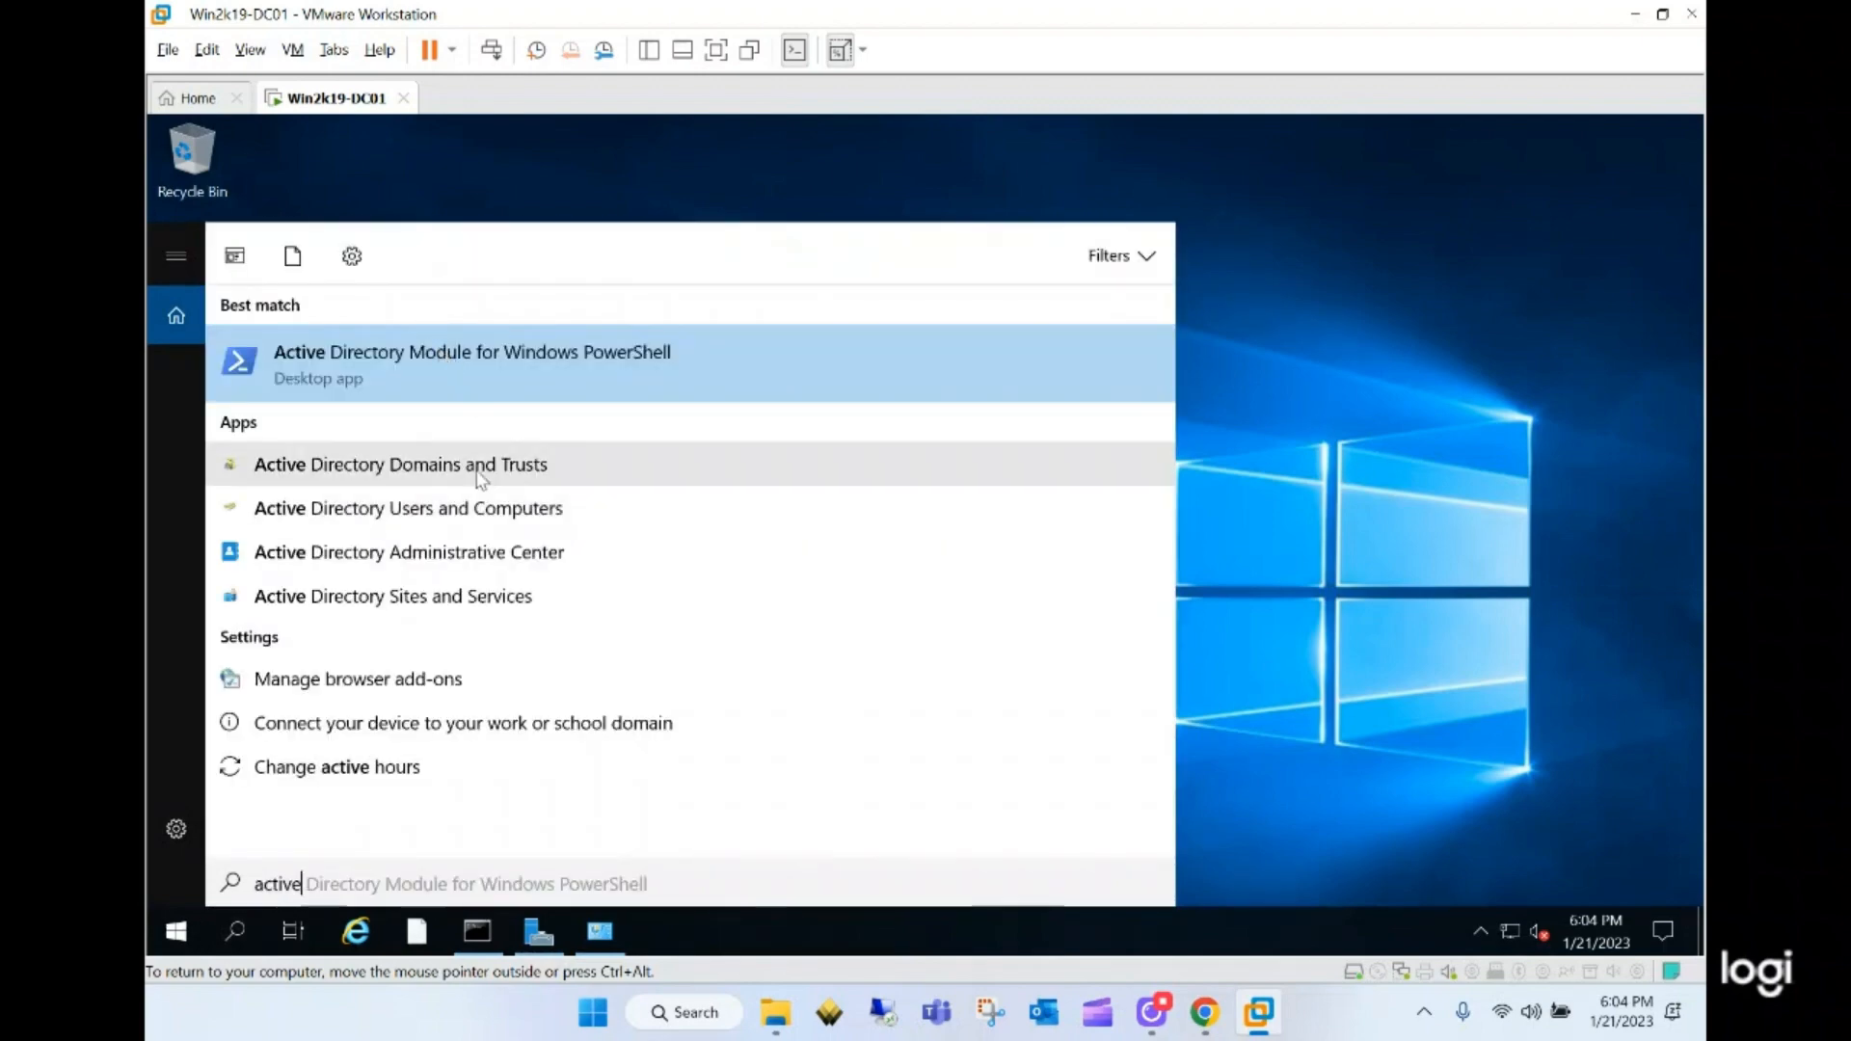
{"action": "left_click", "coordinate": [483, 504]}
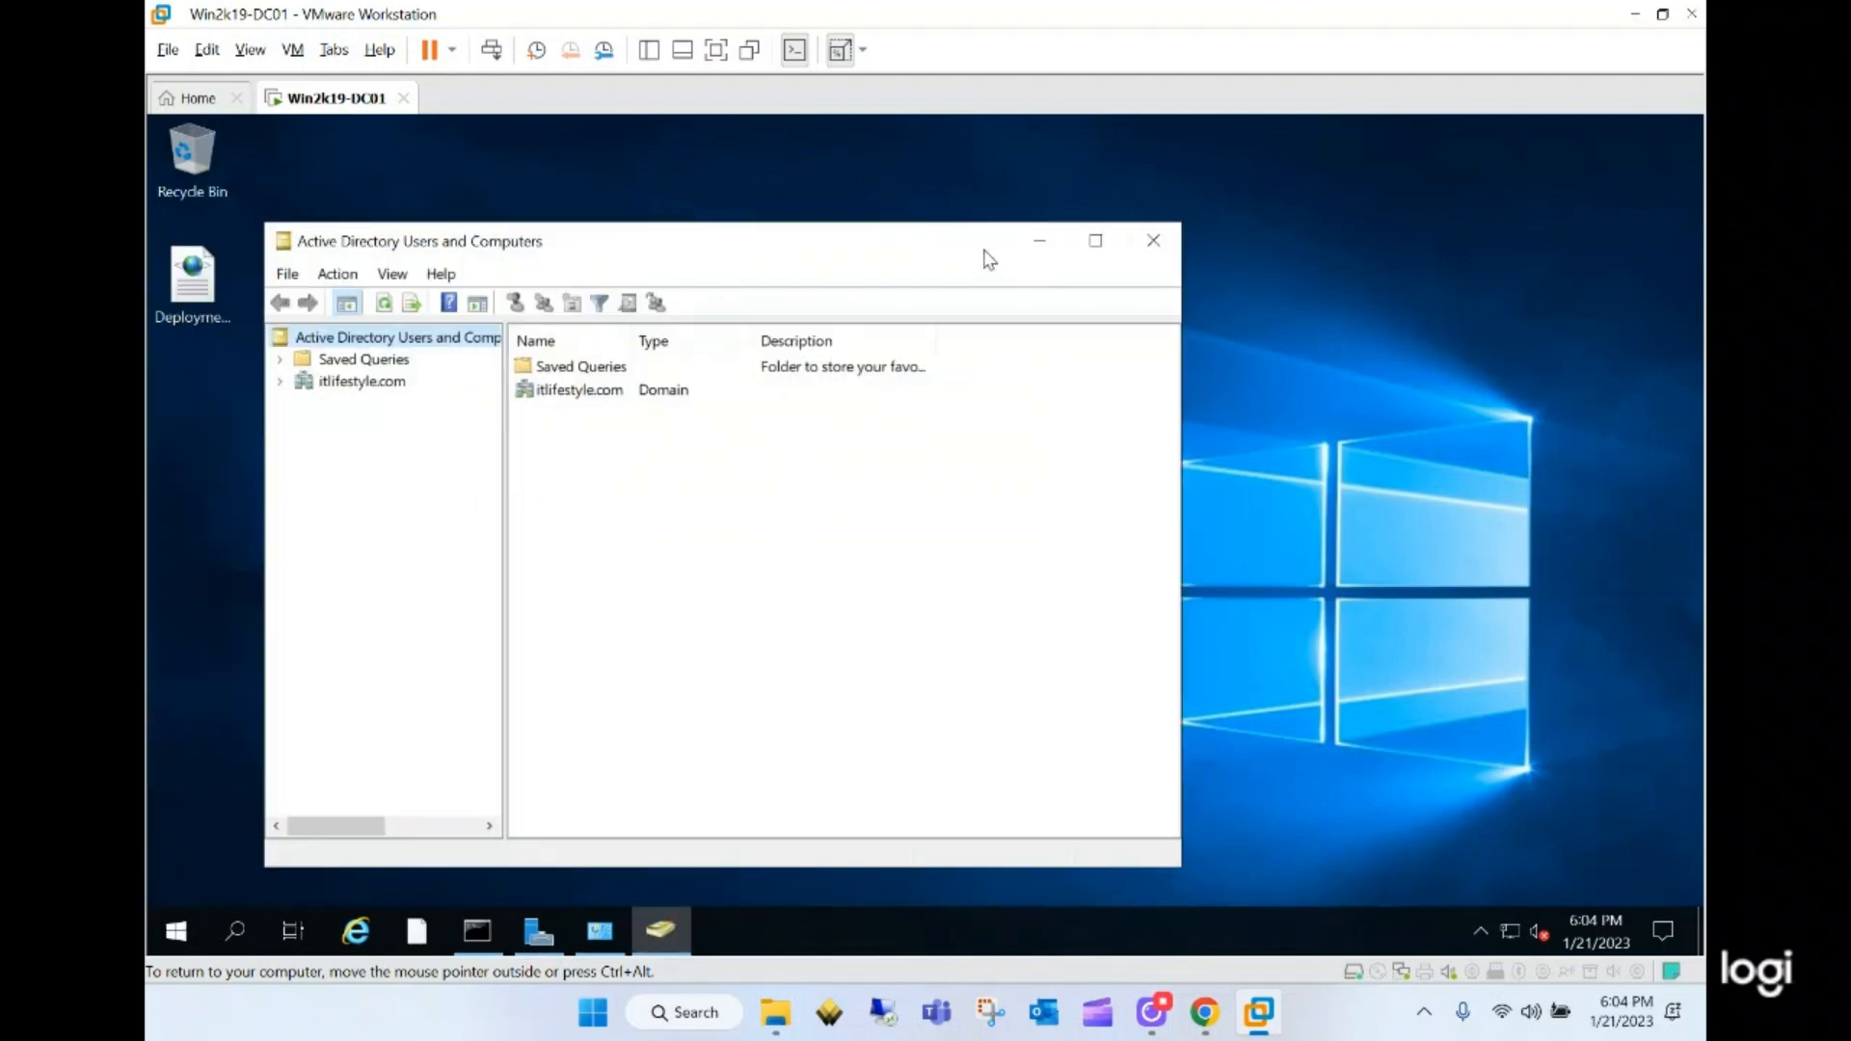
{"action": "left_click", "coordinate": [1092, 242]}
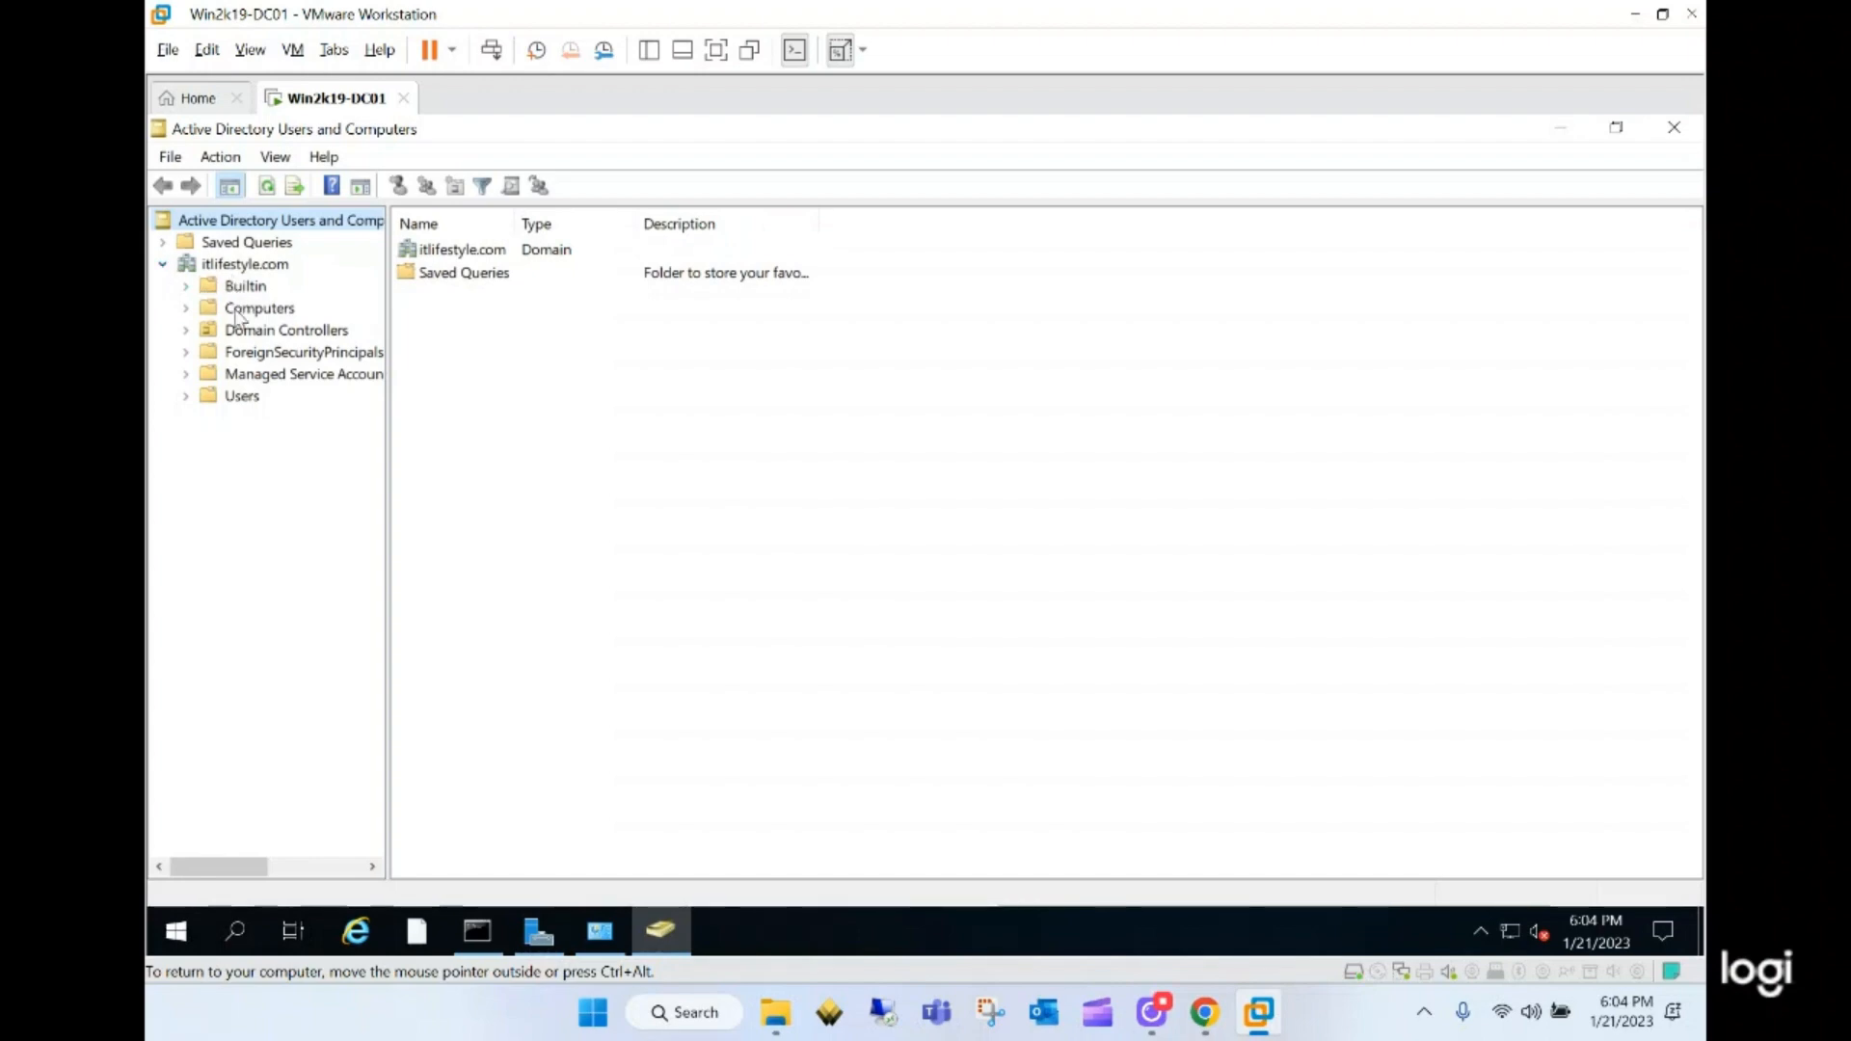
- Create an organizational unit named Cambridge directly under the itlifestyle.com domain, keeping protection from accidental deletion on
{"action": "left_click", "coordinate": [212, 268]}
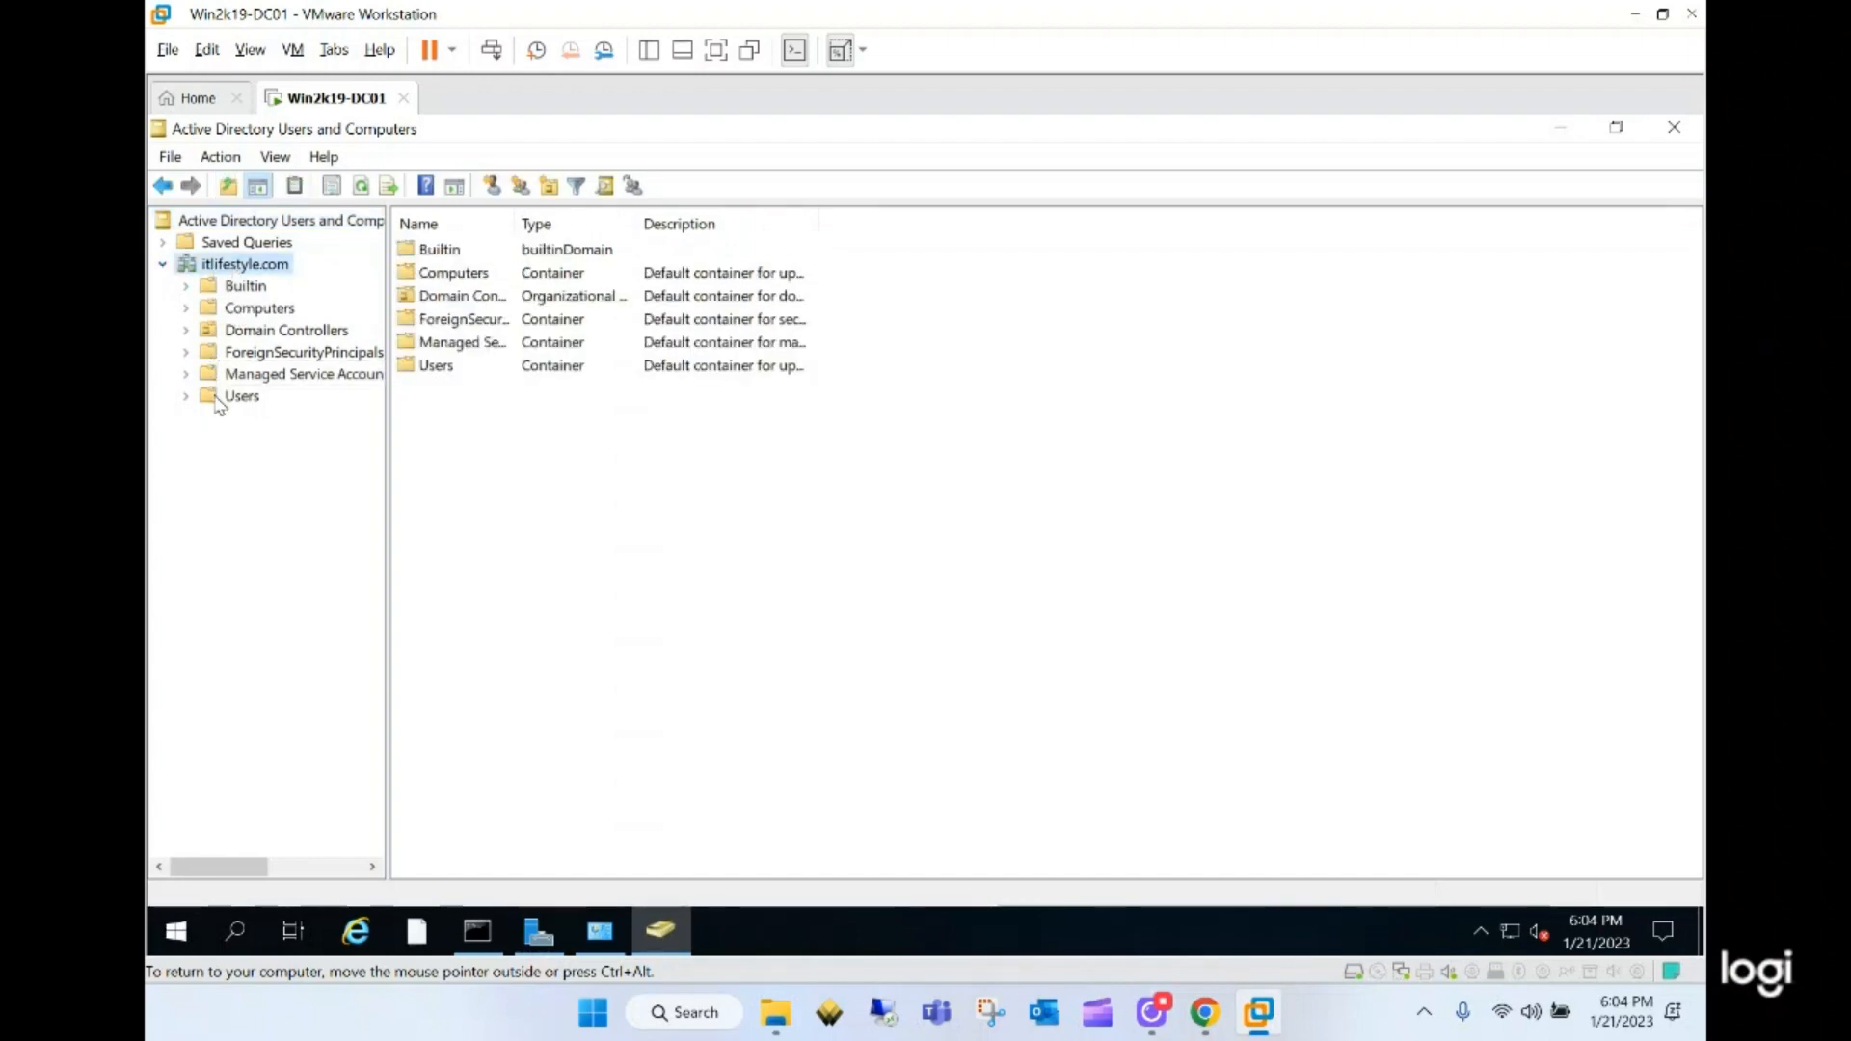
{"action": "right_click", "coordinate": [256, 266]}
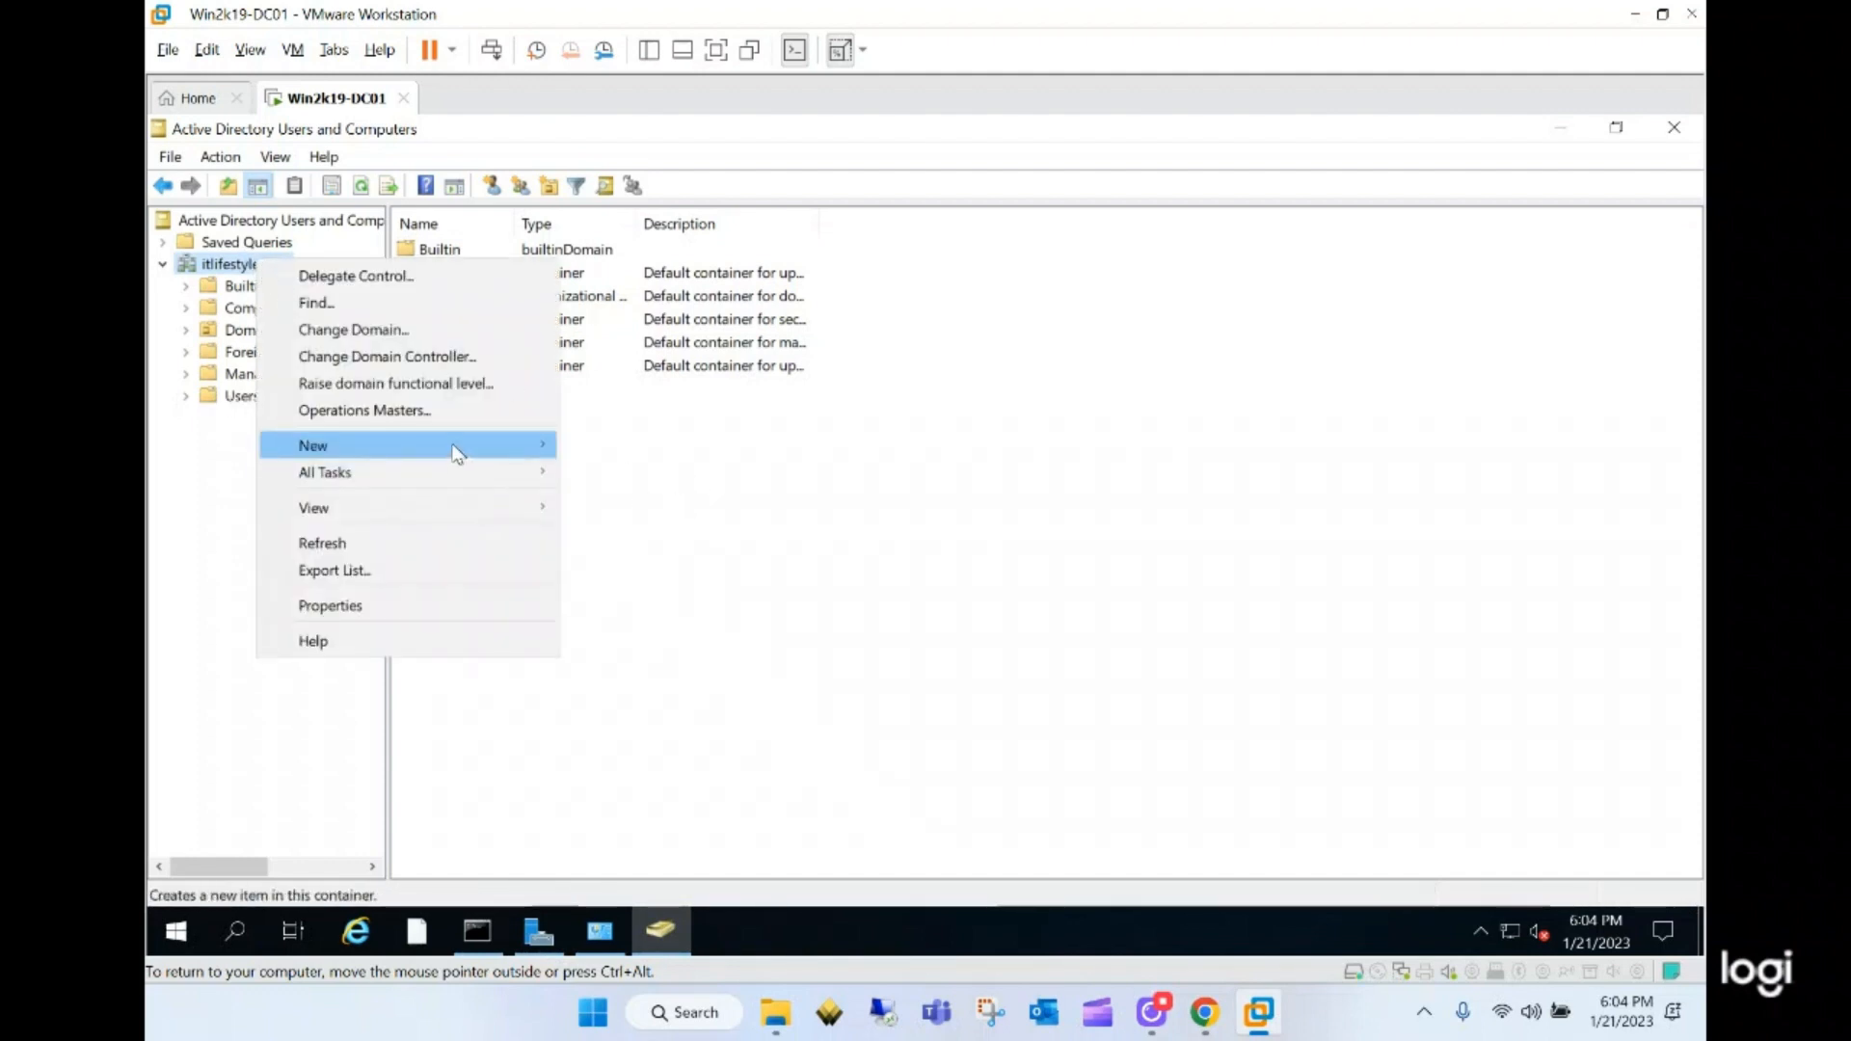
{"action": "mouse_move", "coordinate": [457, 453]}
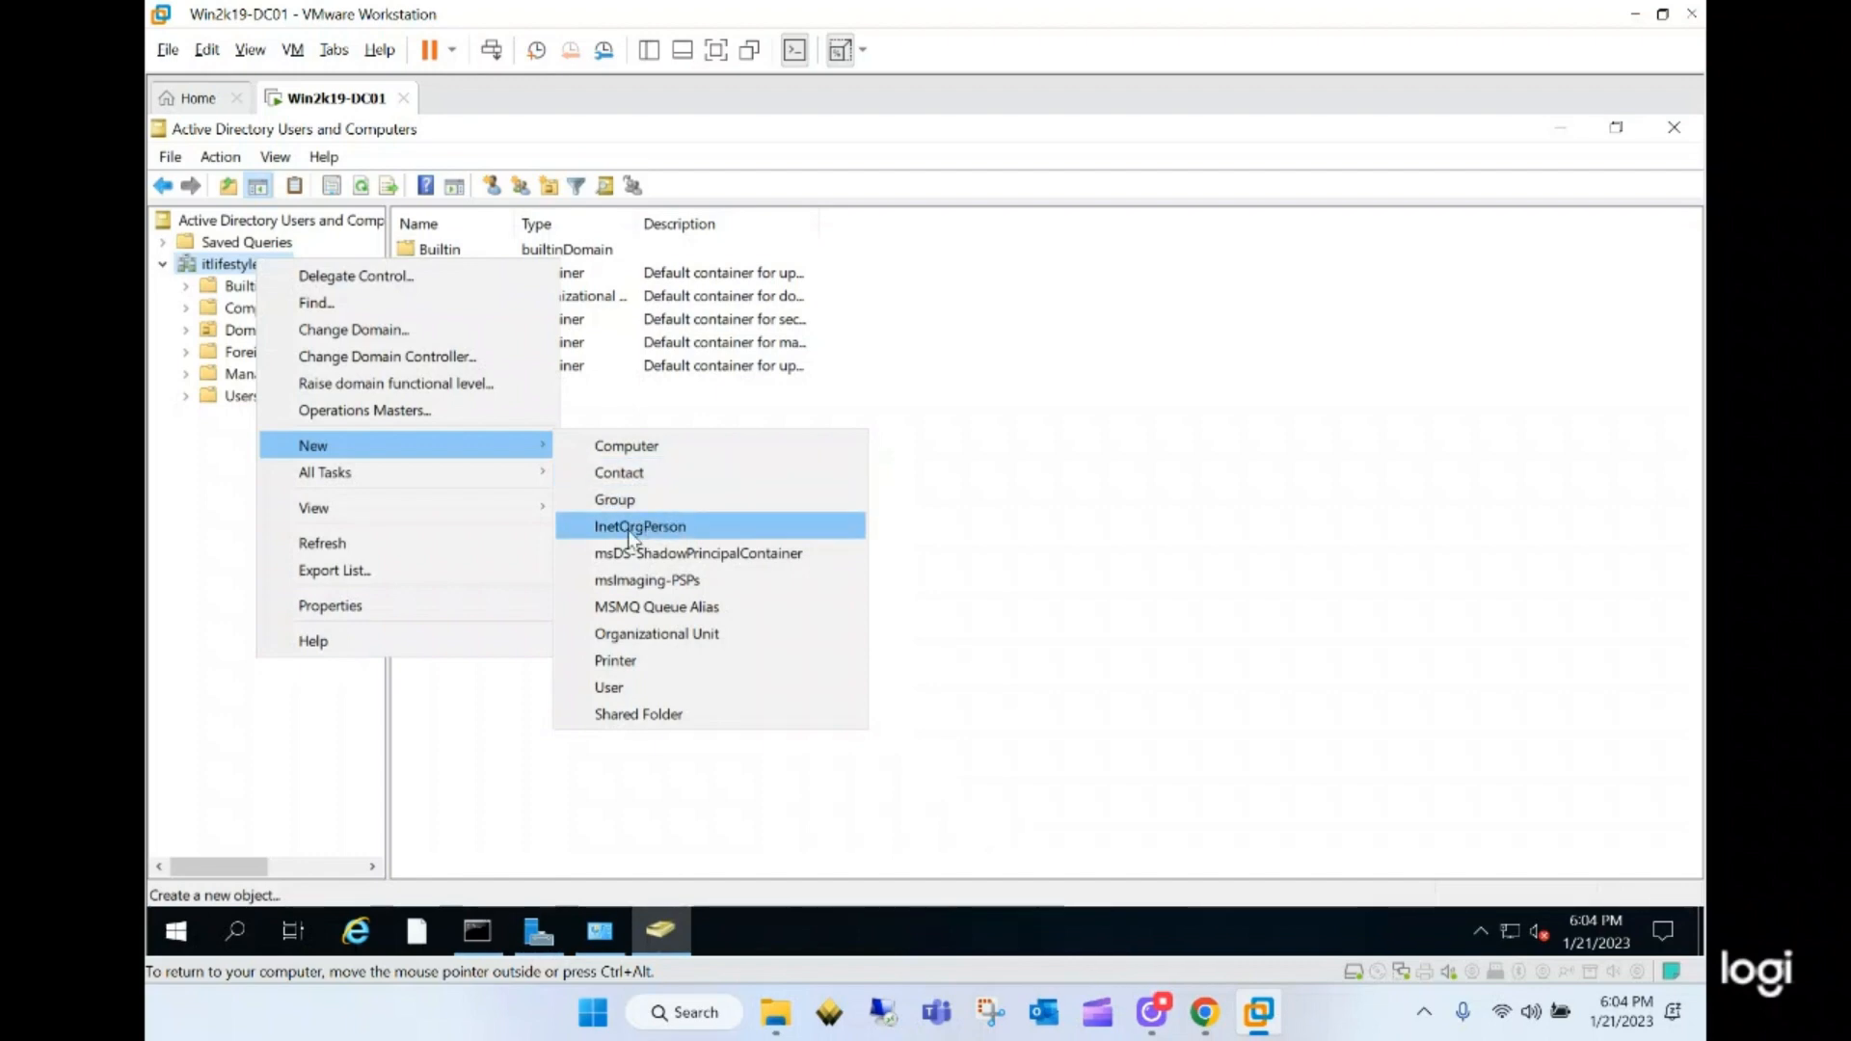
{"action": "left_click", "coordinate": [670, 634]}
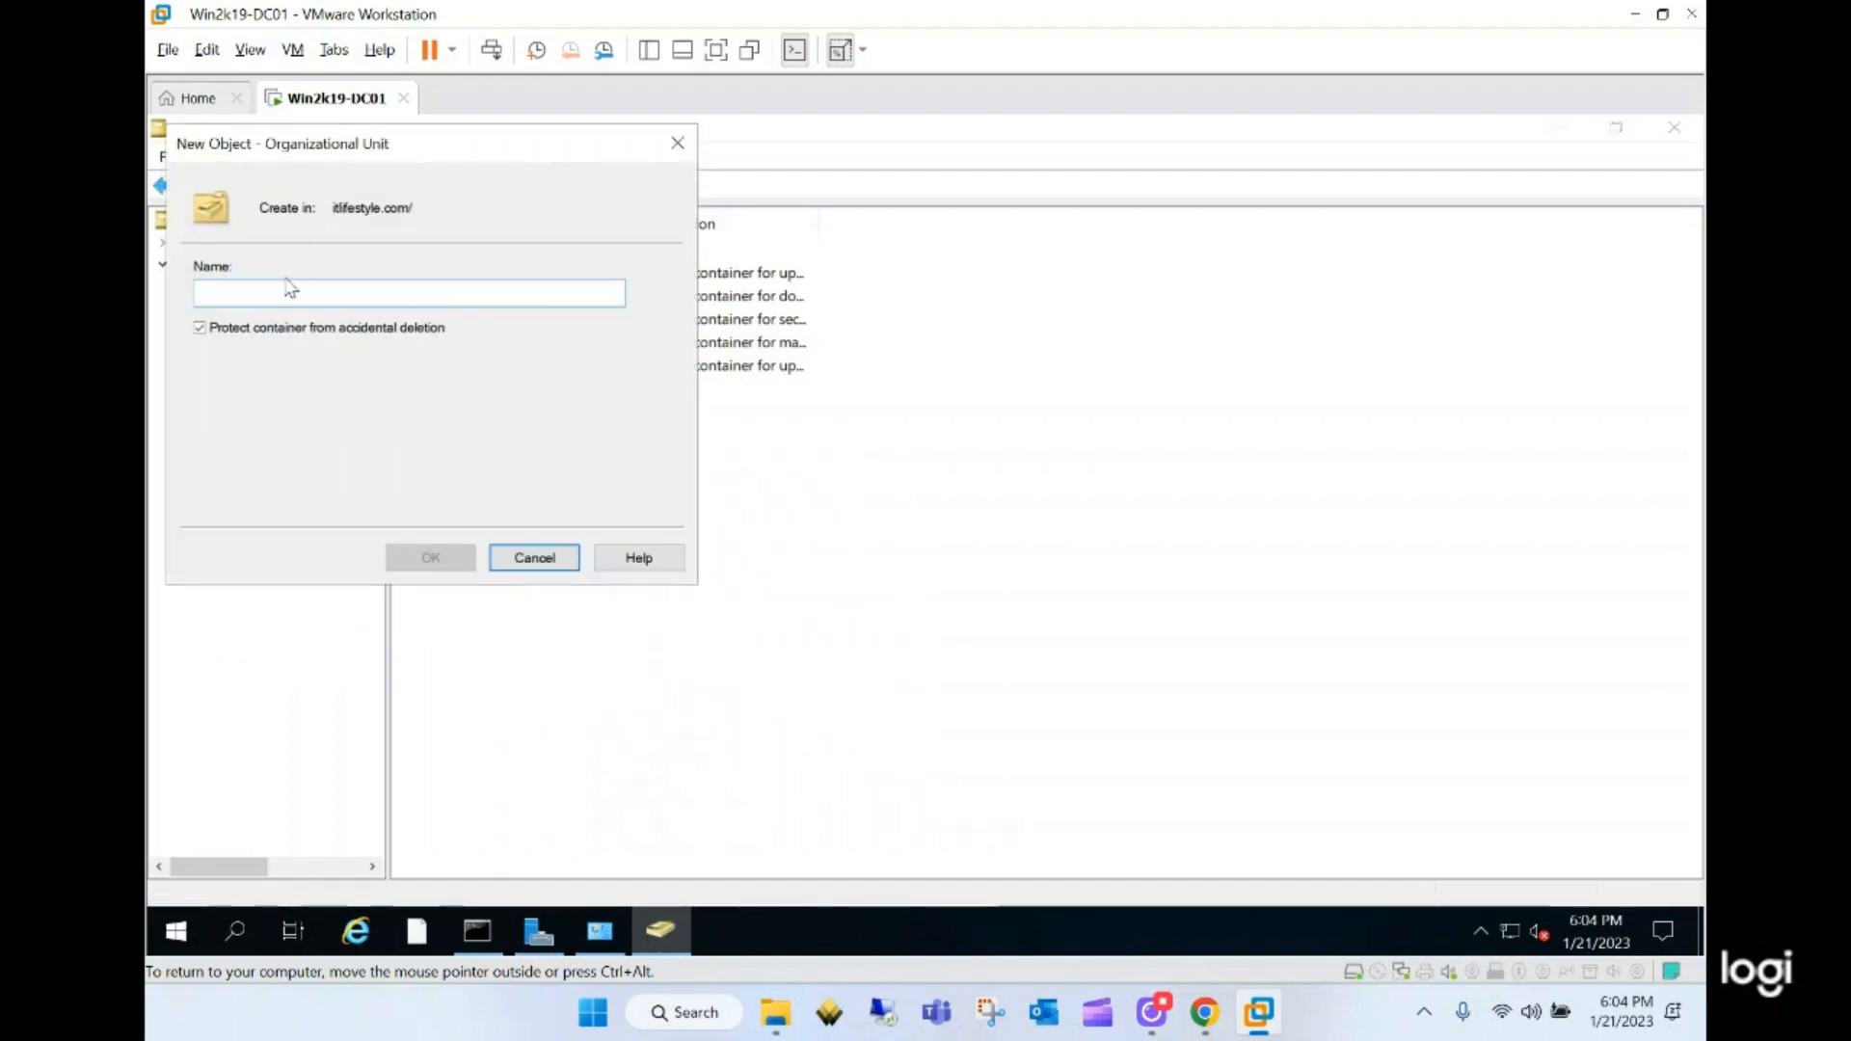
{"action": "type", "text": "C"}
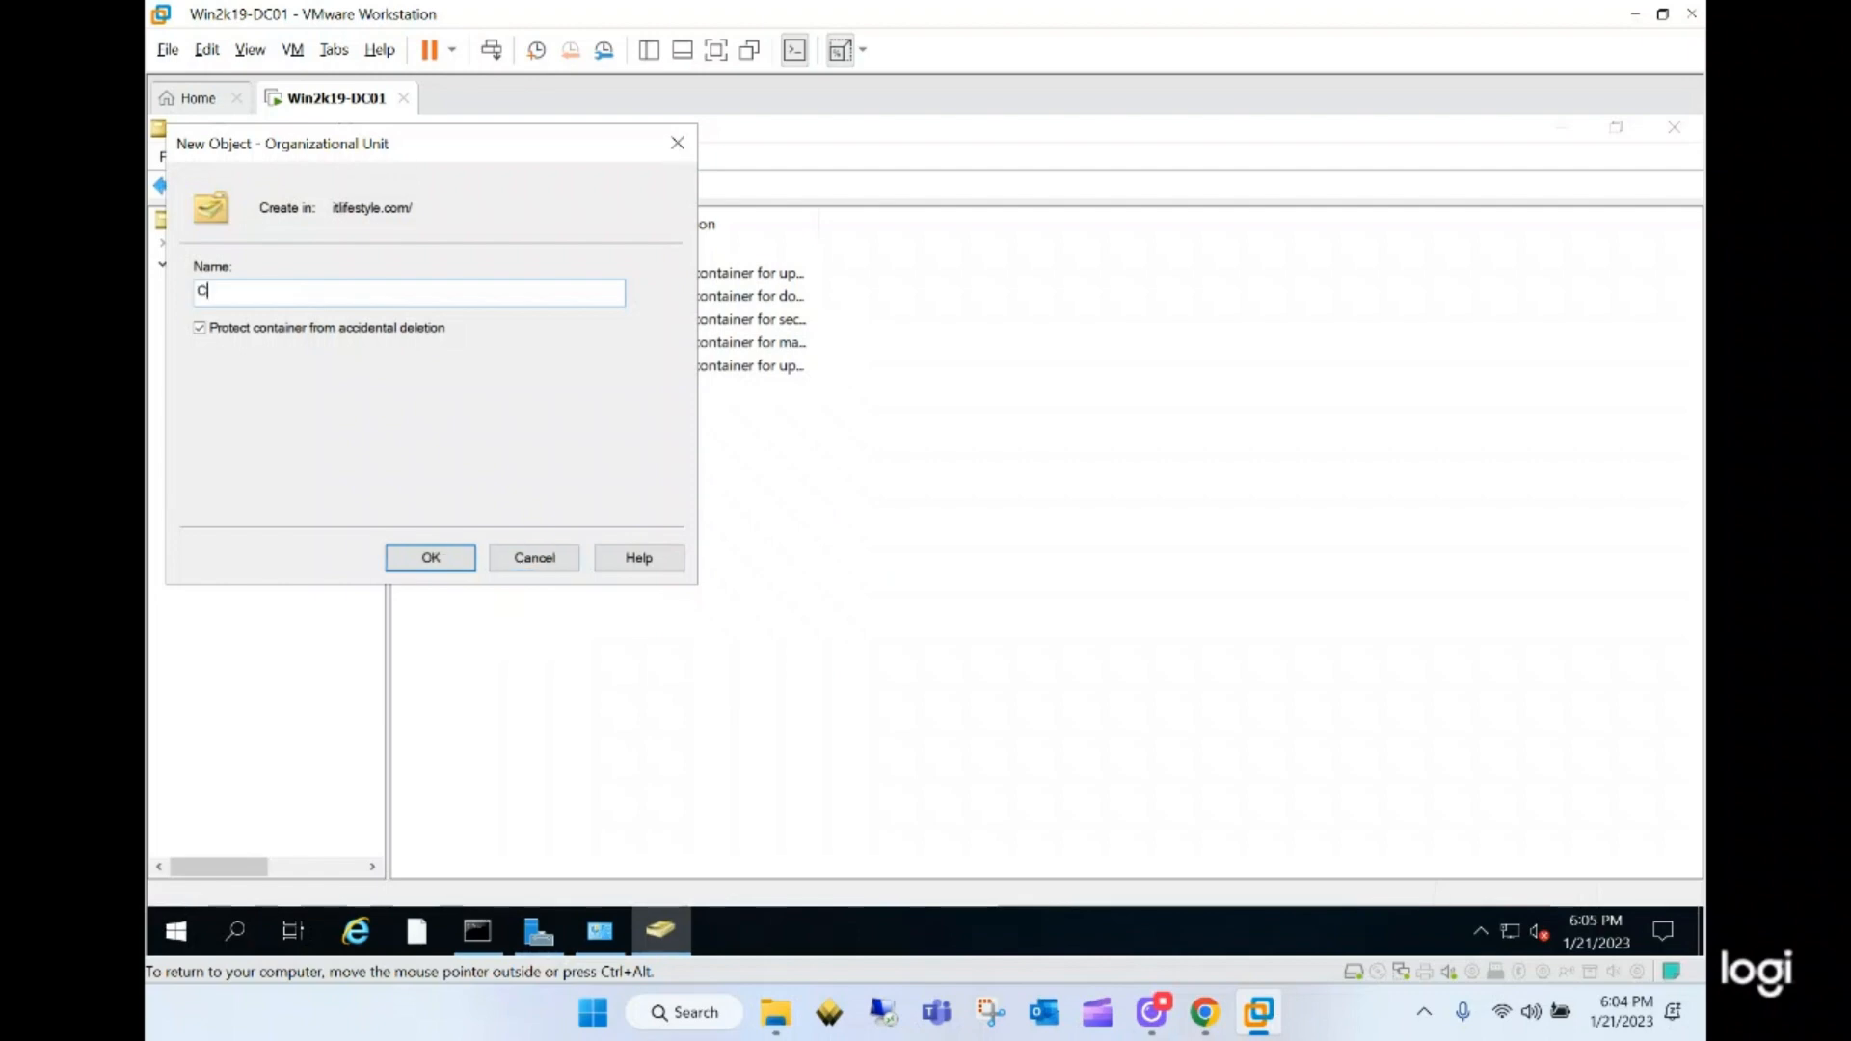
{"action": "type", "text": "ambridge"}
{"action": "key", "text": "Return"}
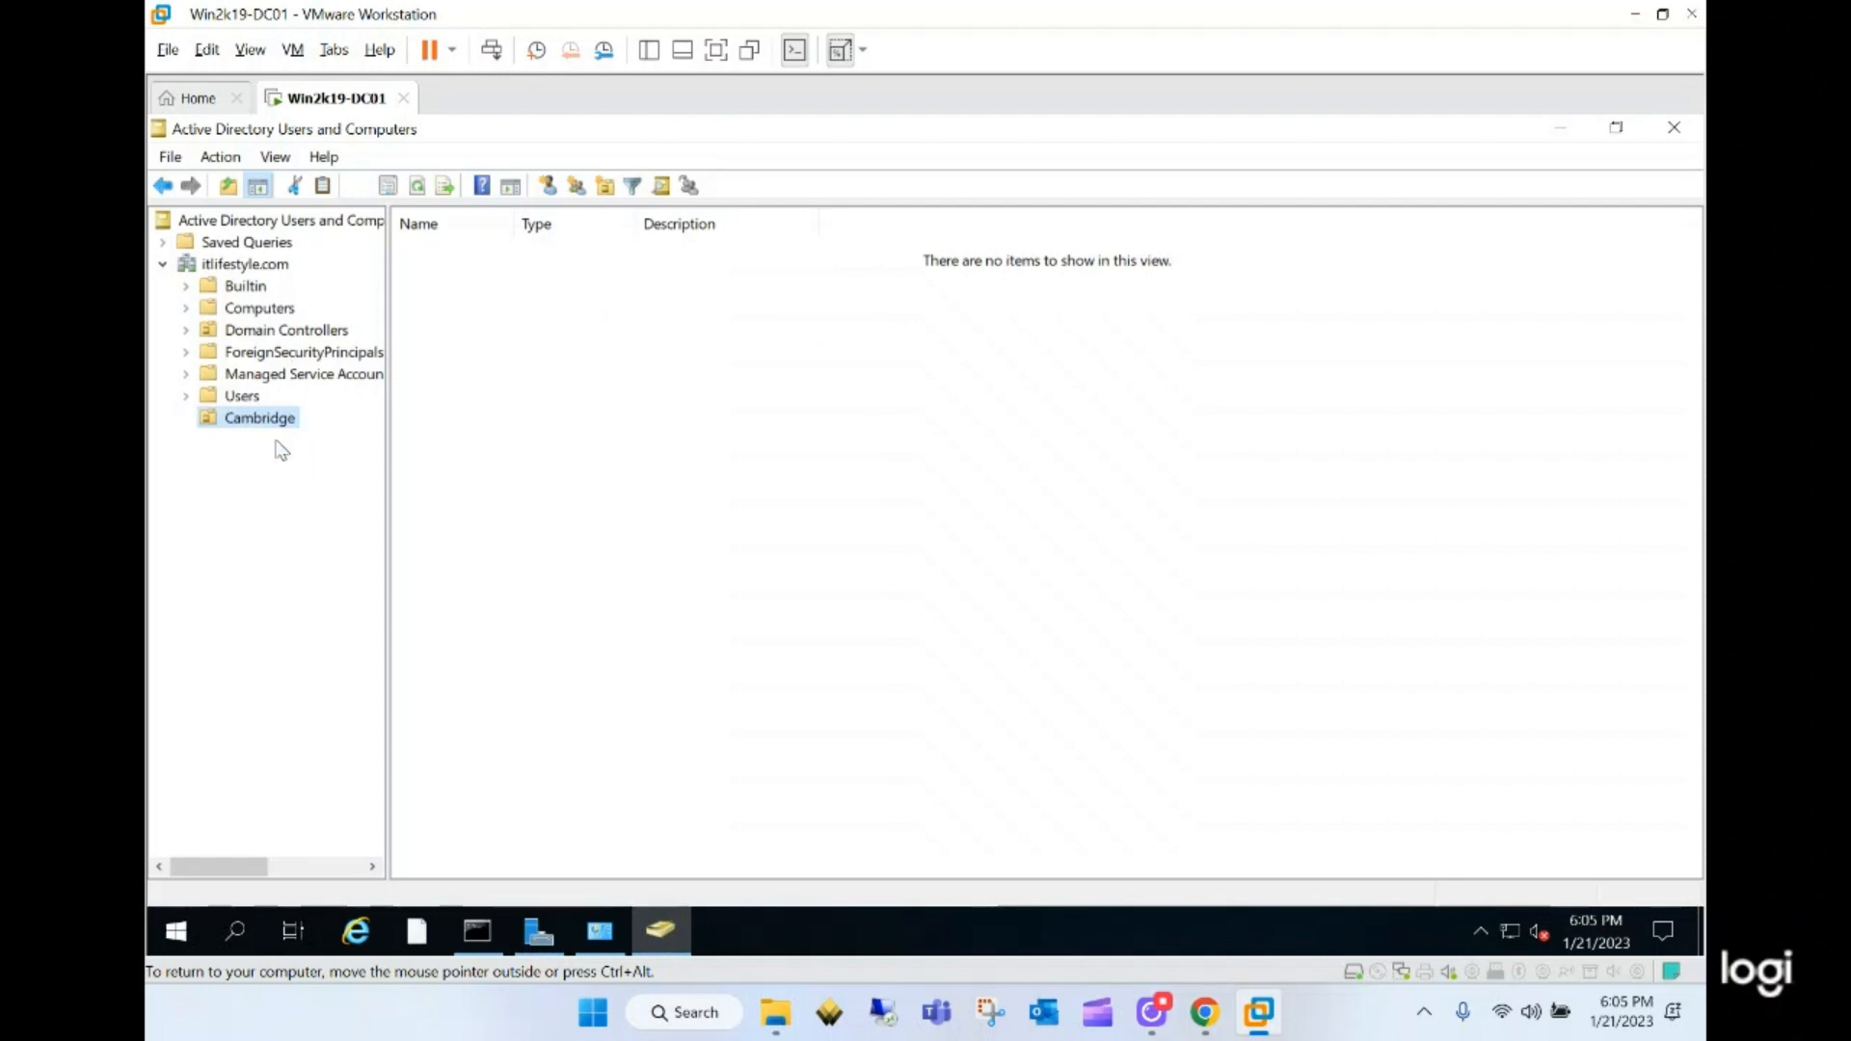
- Create an organizational unit named Servers inside the Cambridge unit, keeping protection from accidental deletion on
{"action": "right_click", "coordinate": [531, 344]}
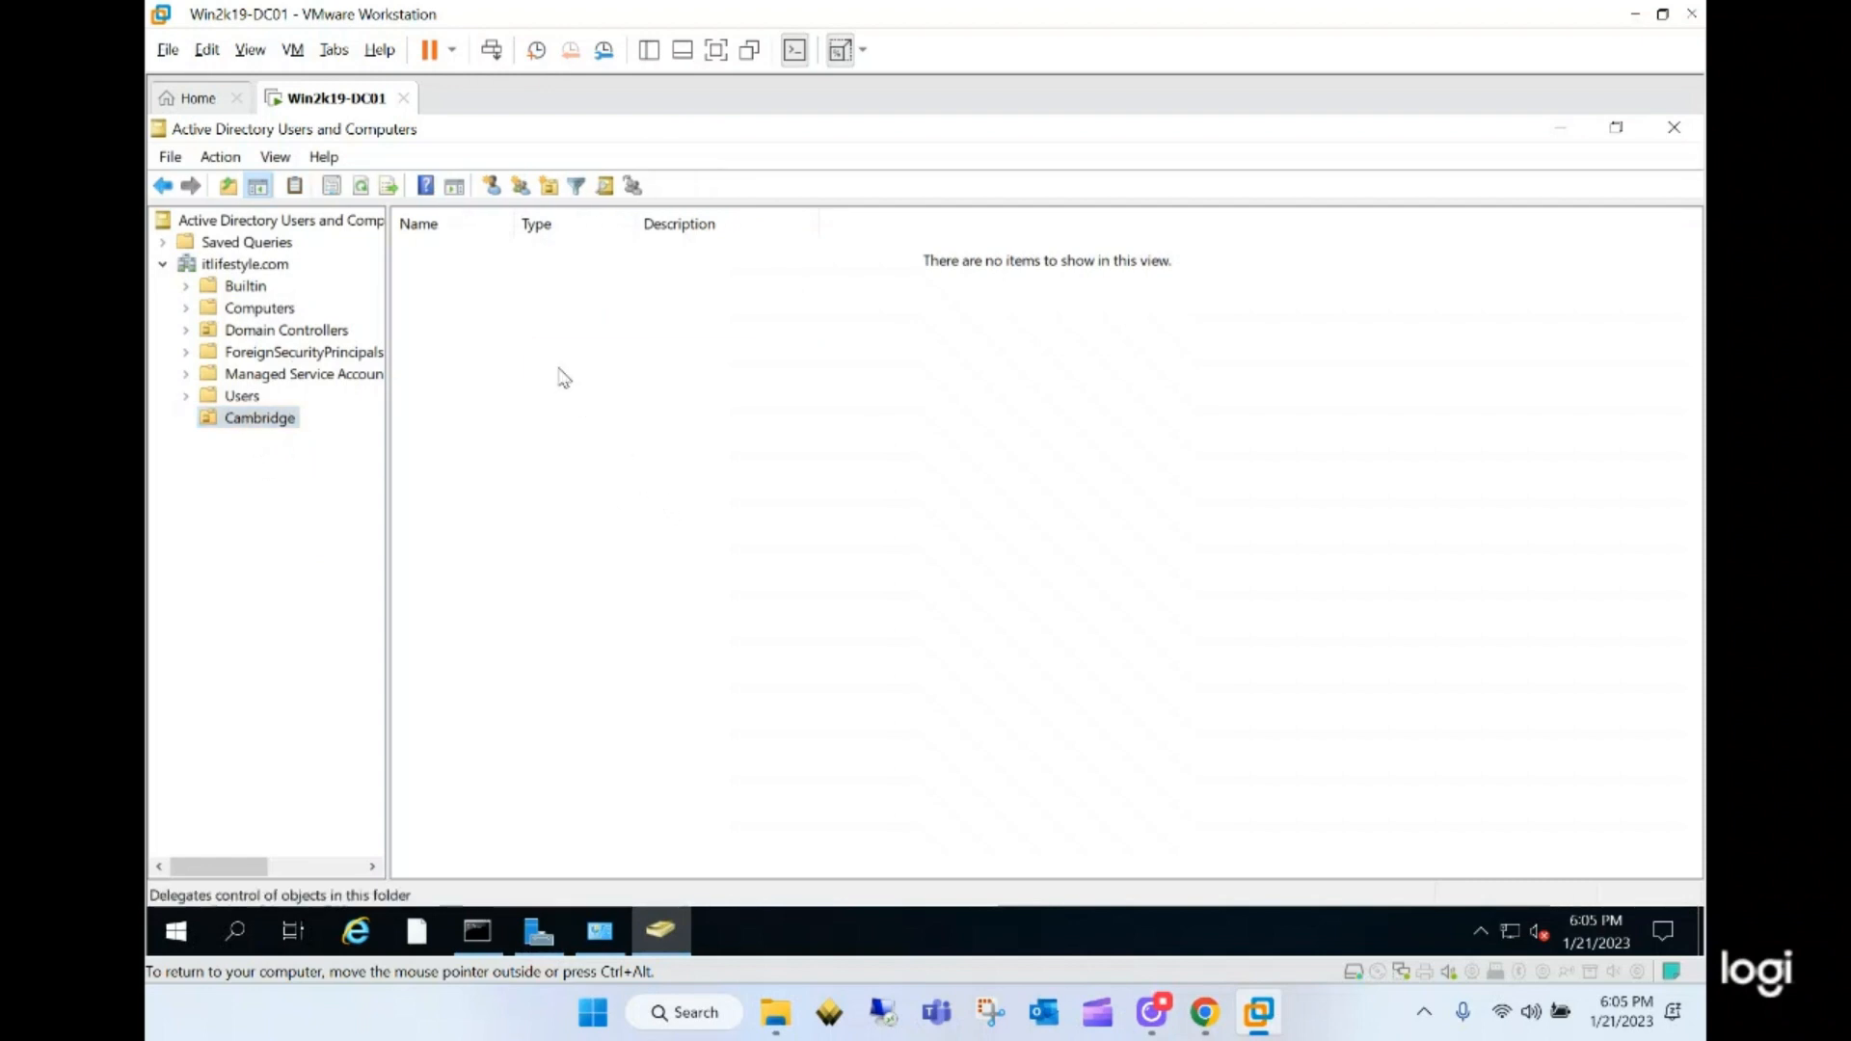
{"action": "left_click", "coordinate": [735, 450]}
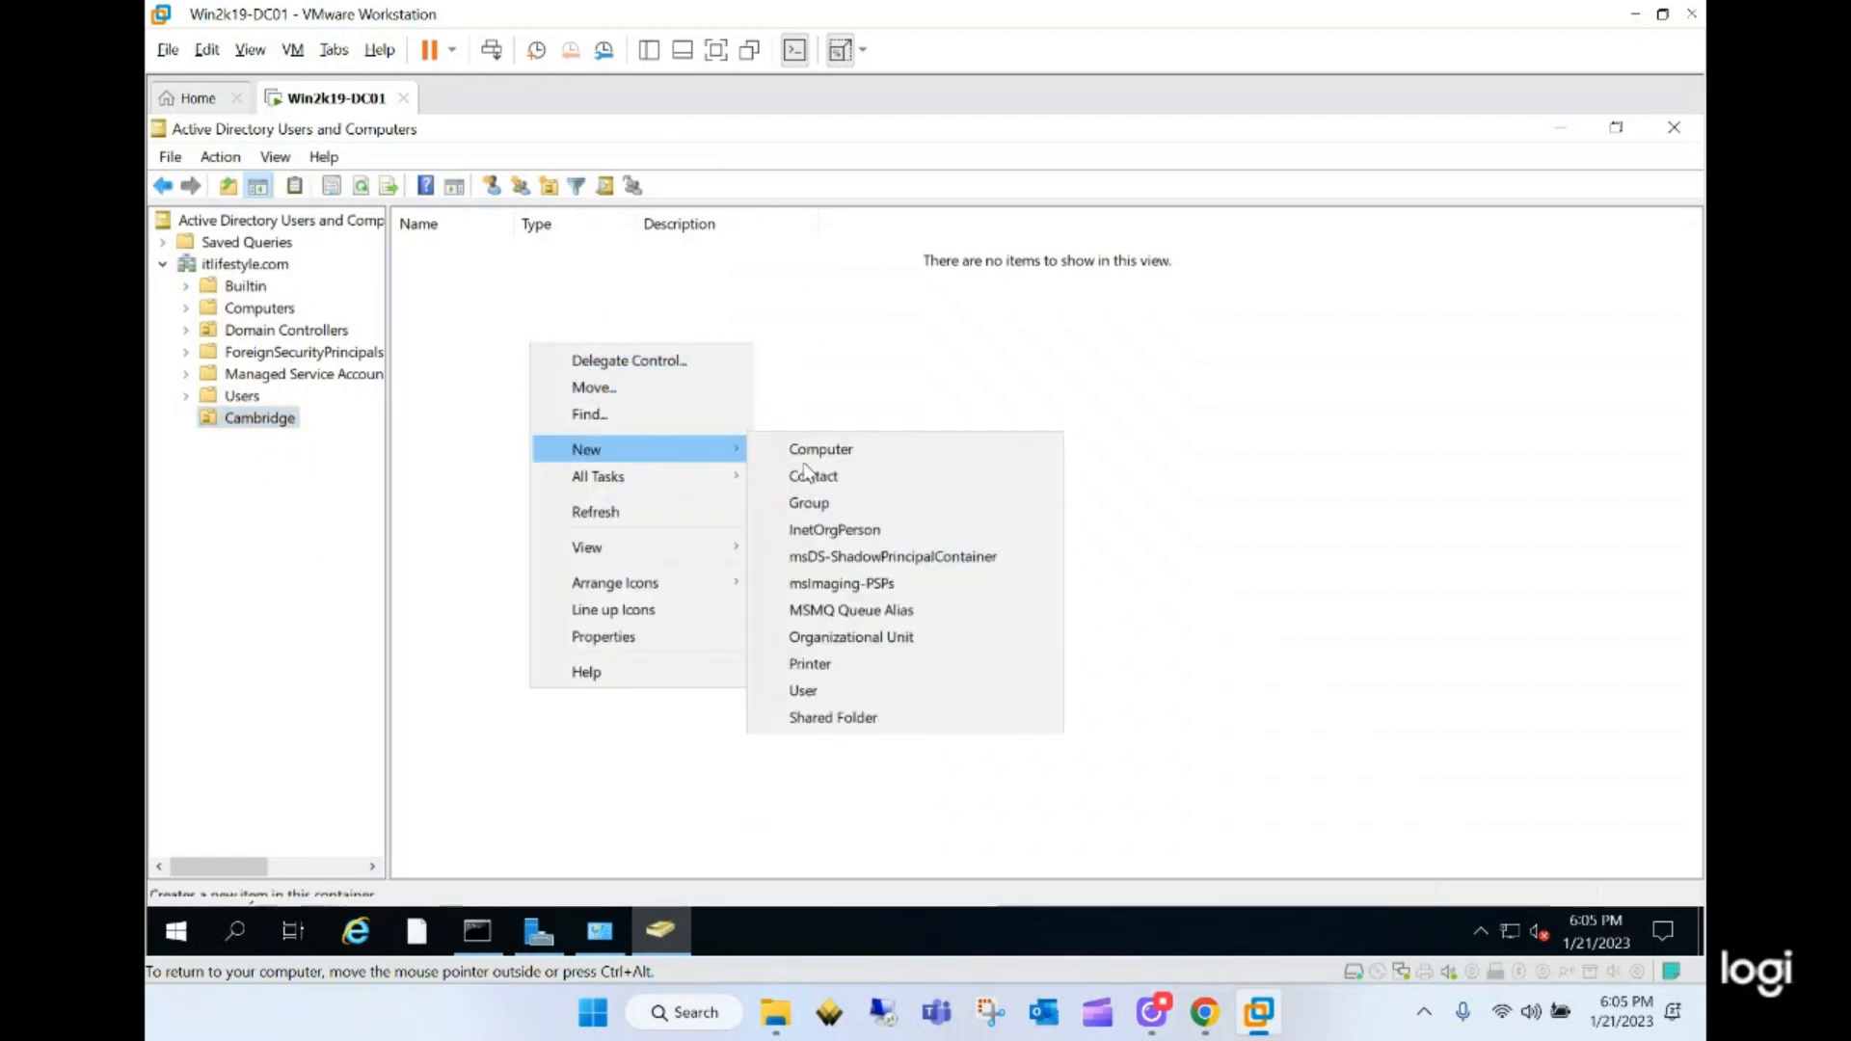
{"action": "left_click", "coordinate": [824, 643]}
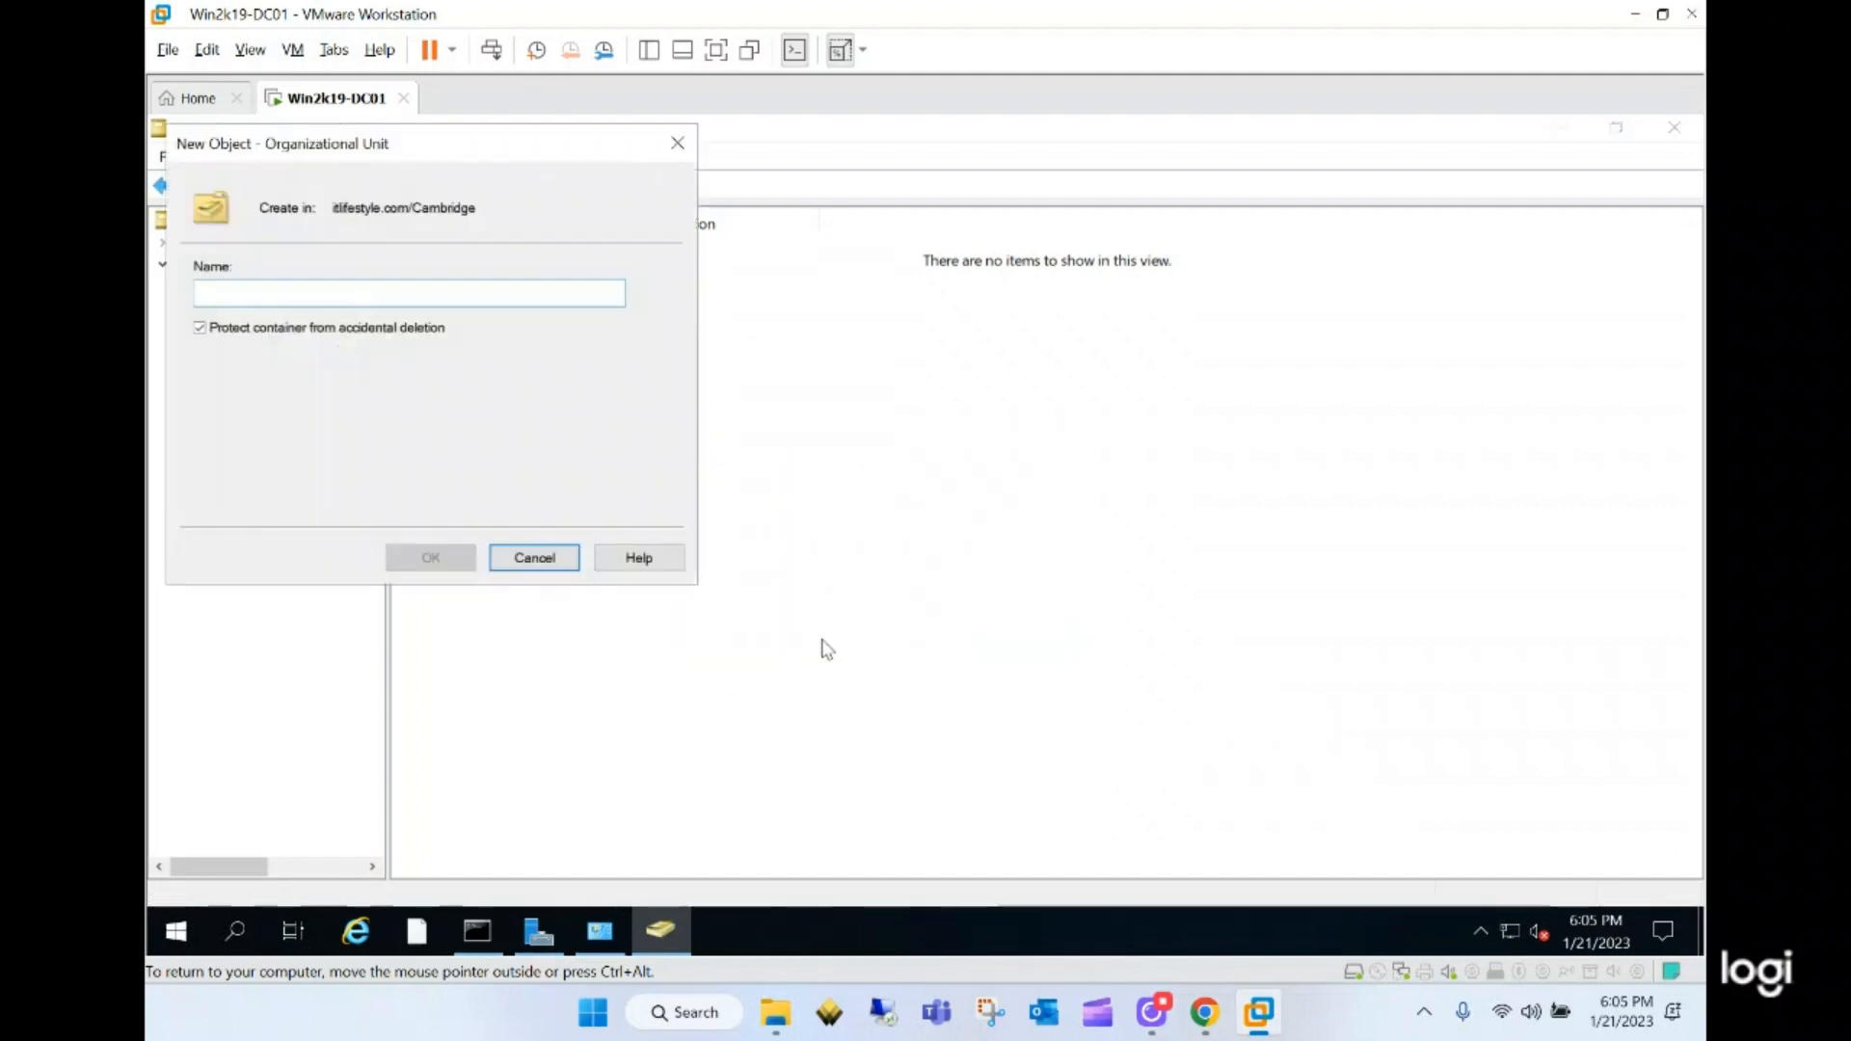
{"action": "type", "text": "Servers"}
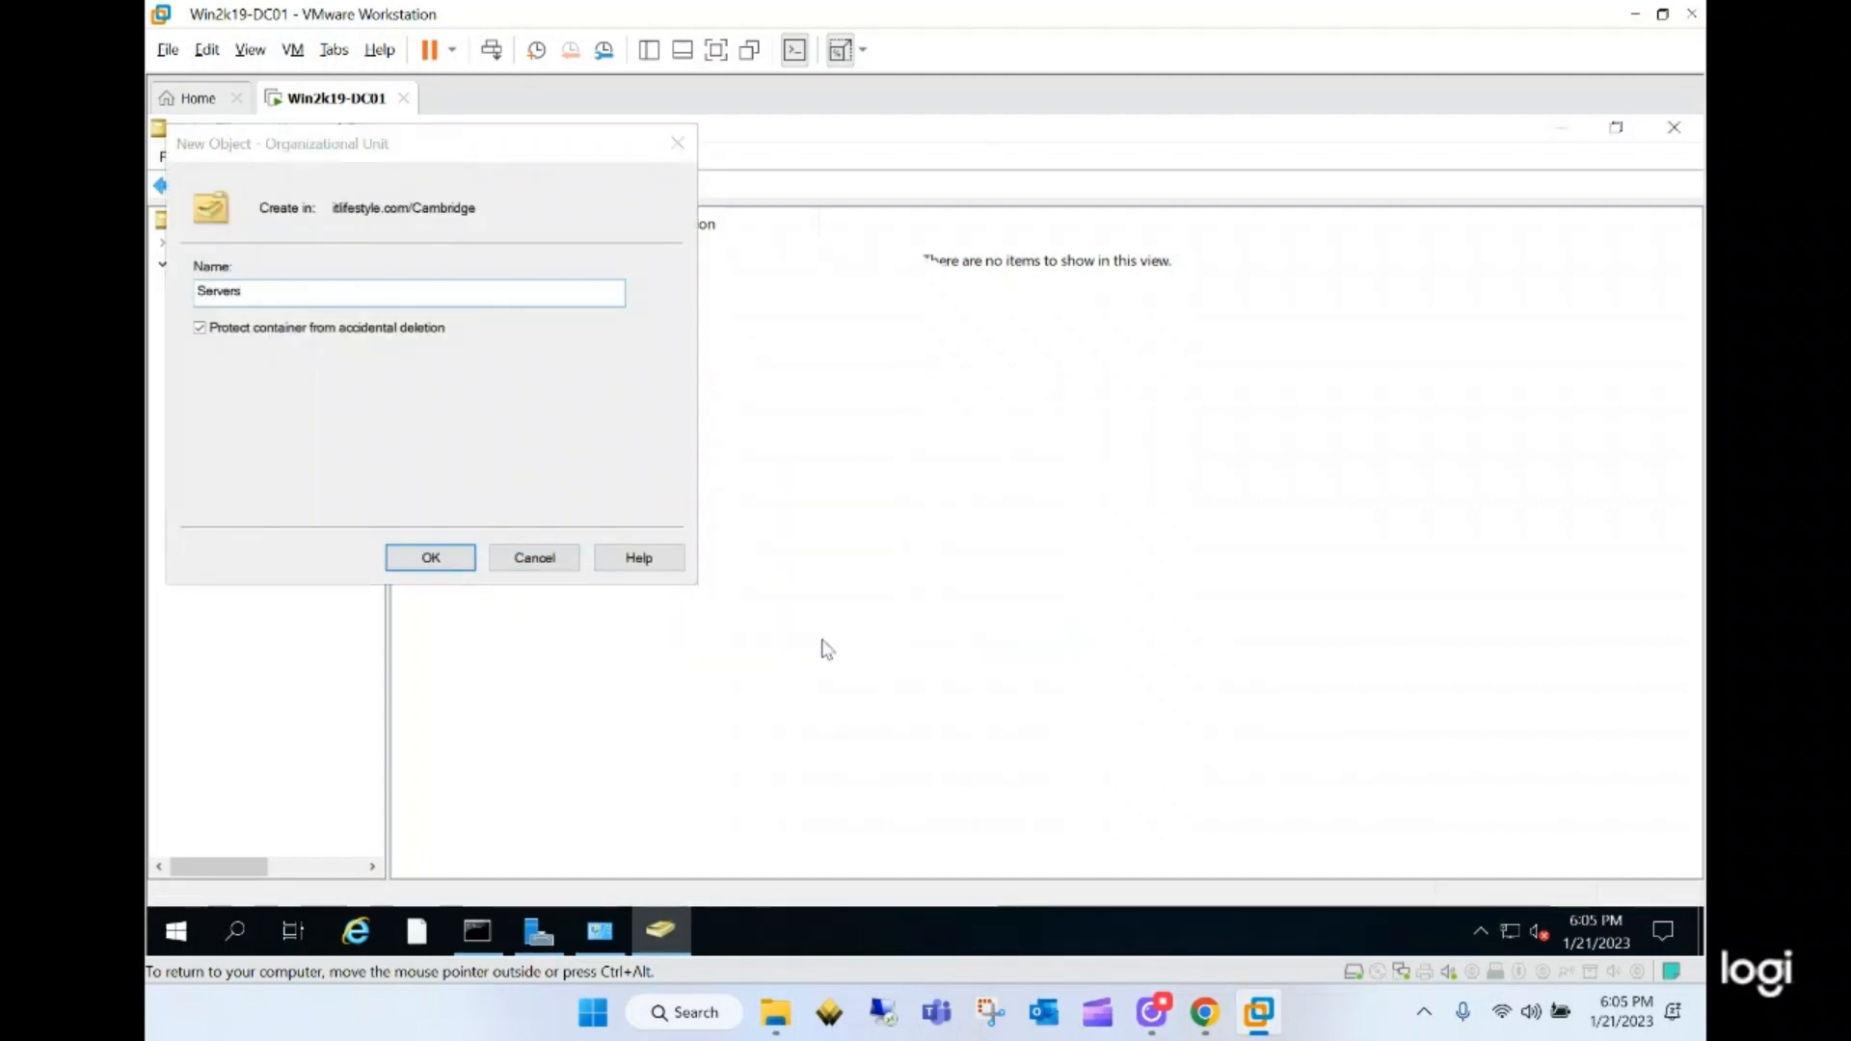
{"action": "key", "text": "Return"}
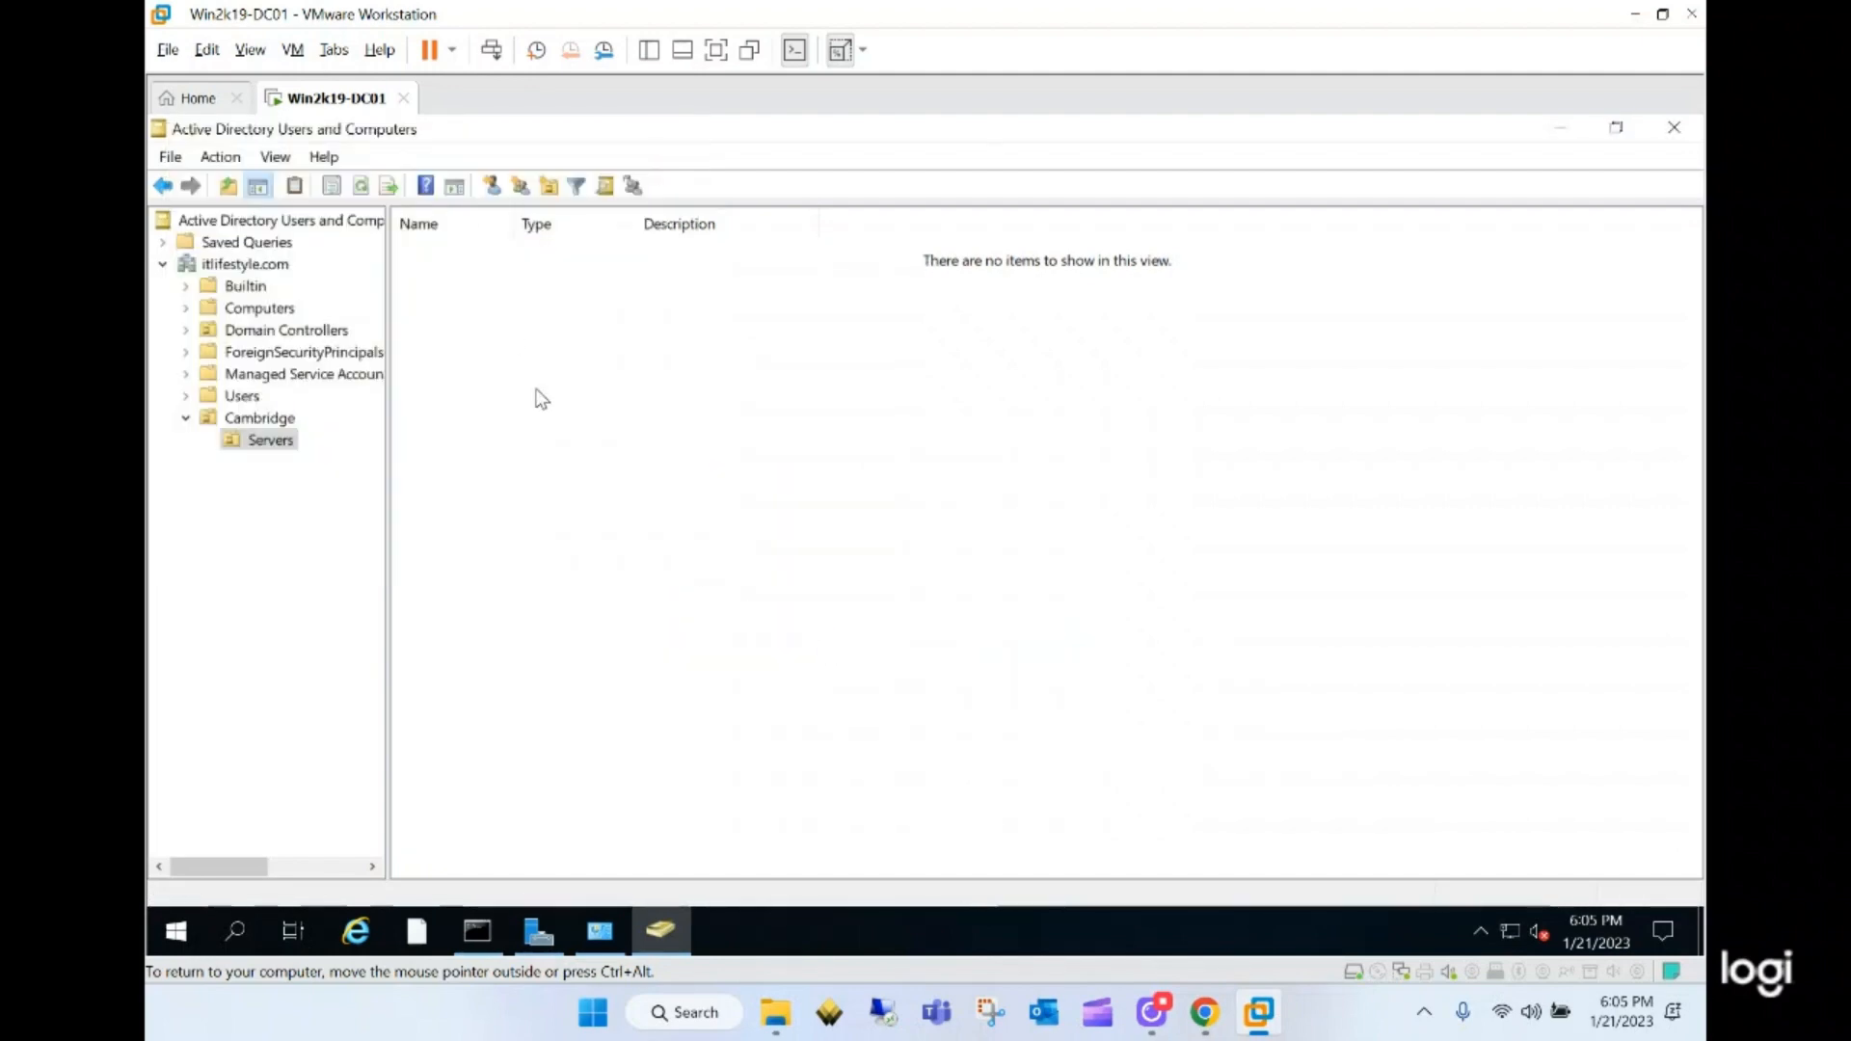
- Create an organizational unit named Computers inside the Cambridge unit, keeping protection from accidental deletion on
{"action": "right_click", "coordinate": [536, 390]}
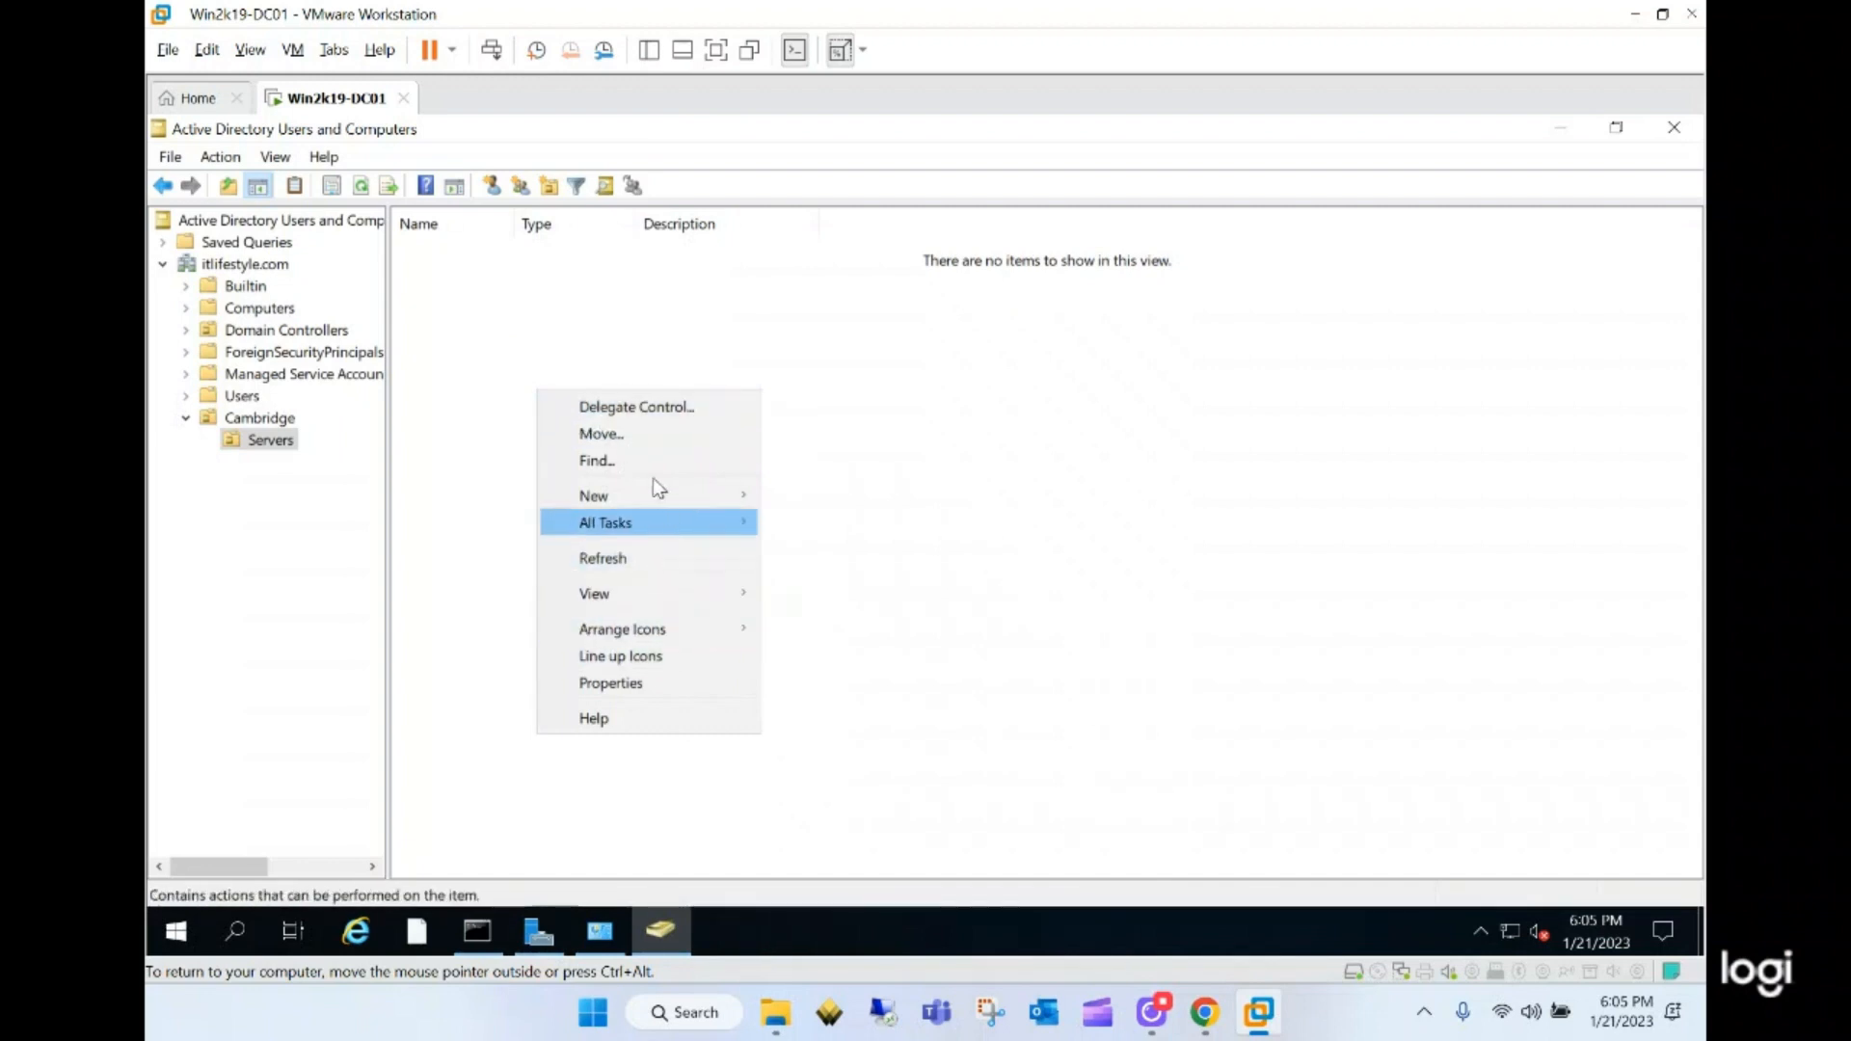
{"action": "left_click", "coordinate": [268, 419]}
{"action": "right_click", "coordinate": [268, 418]}
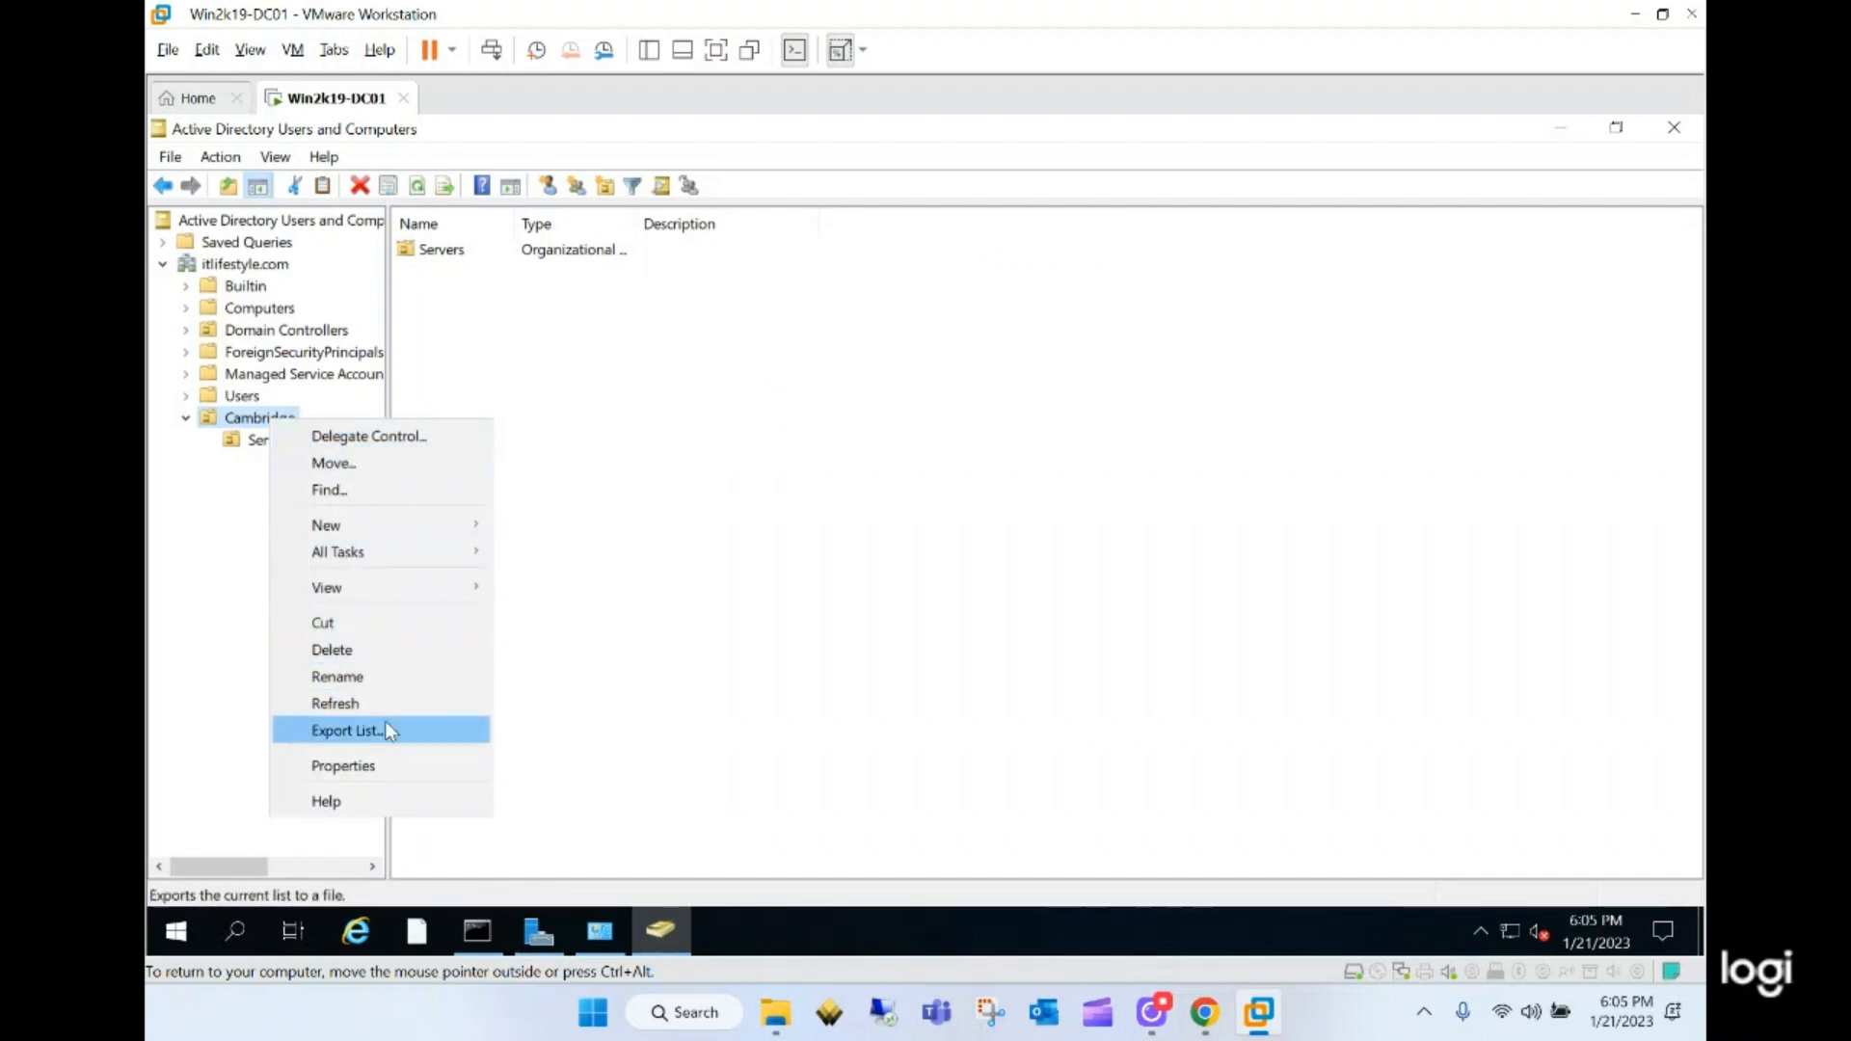
{"action": "mouse_move", "coordinate": [384, 521]}
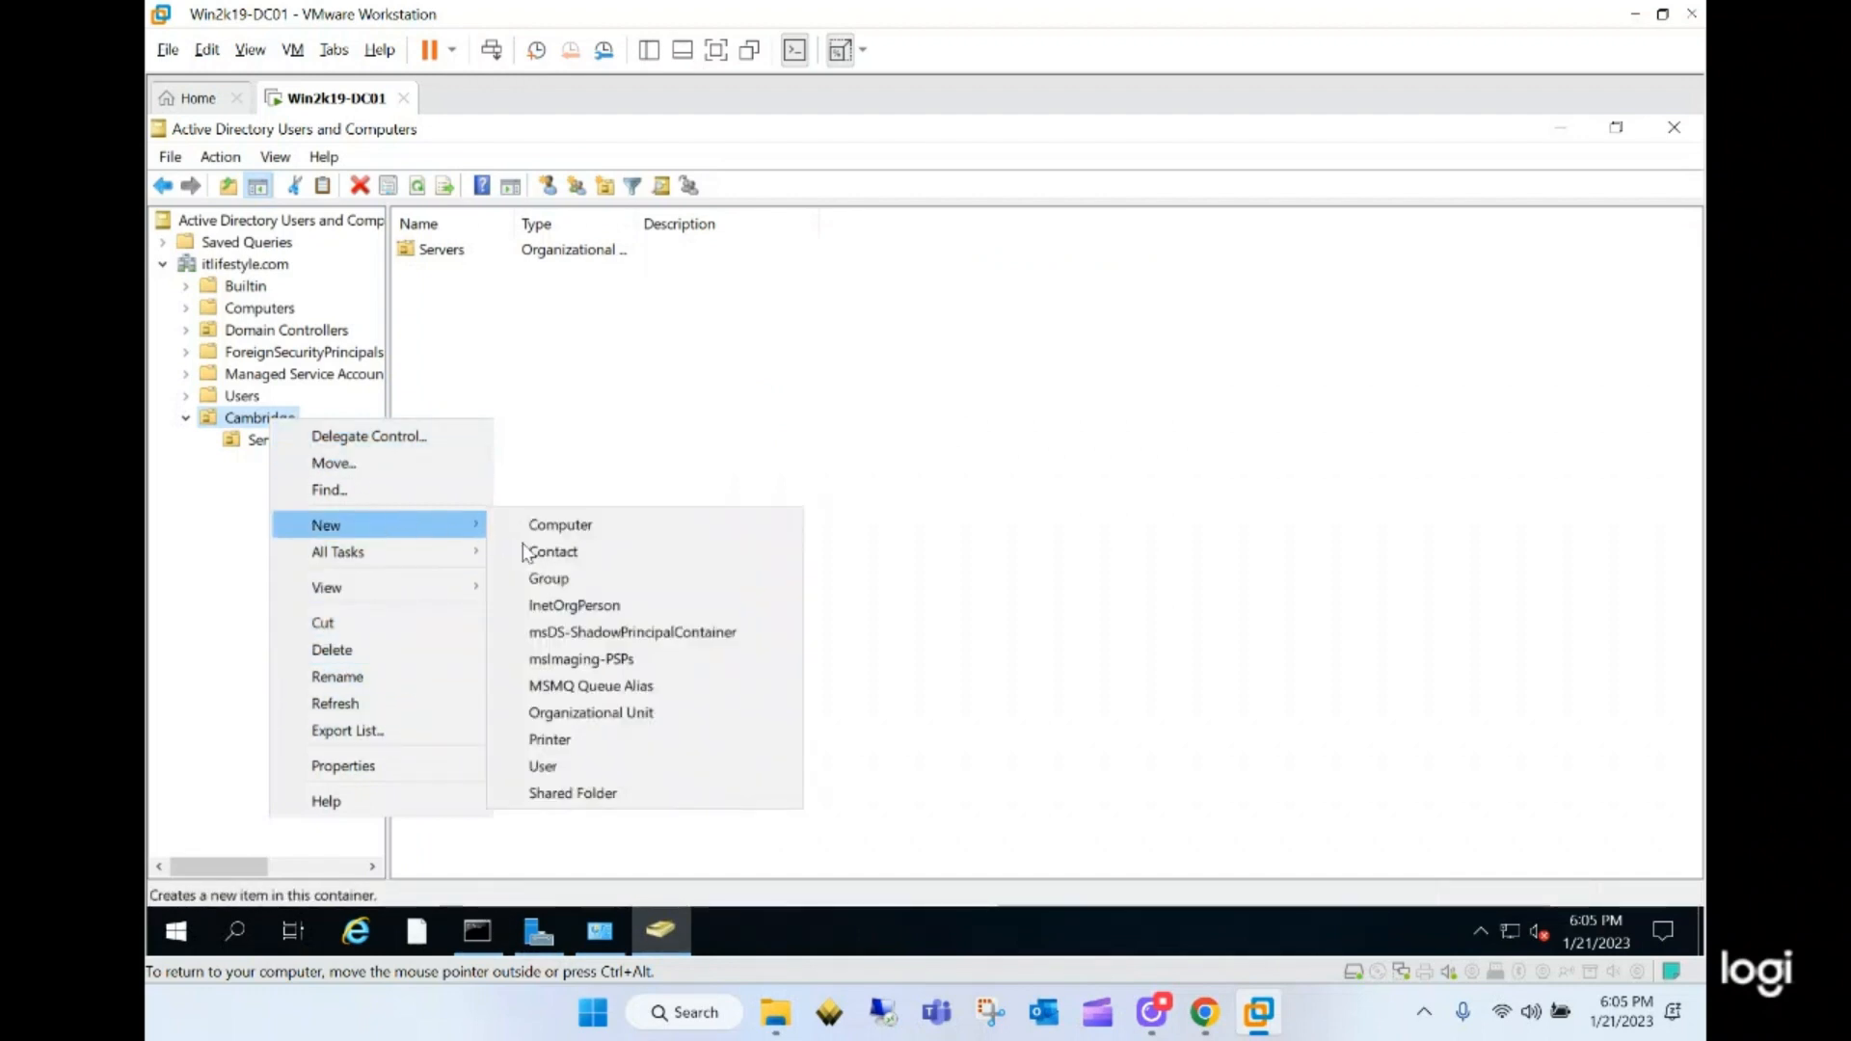
{"action": "left_click", "coordinate": [586, 713]}
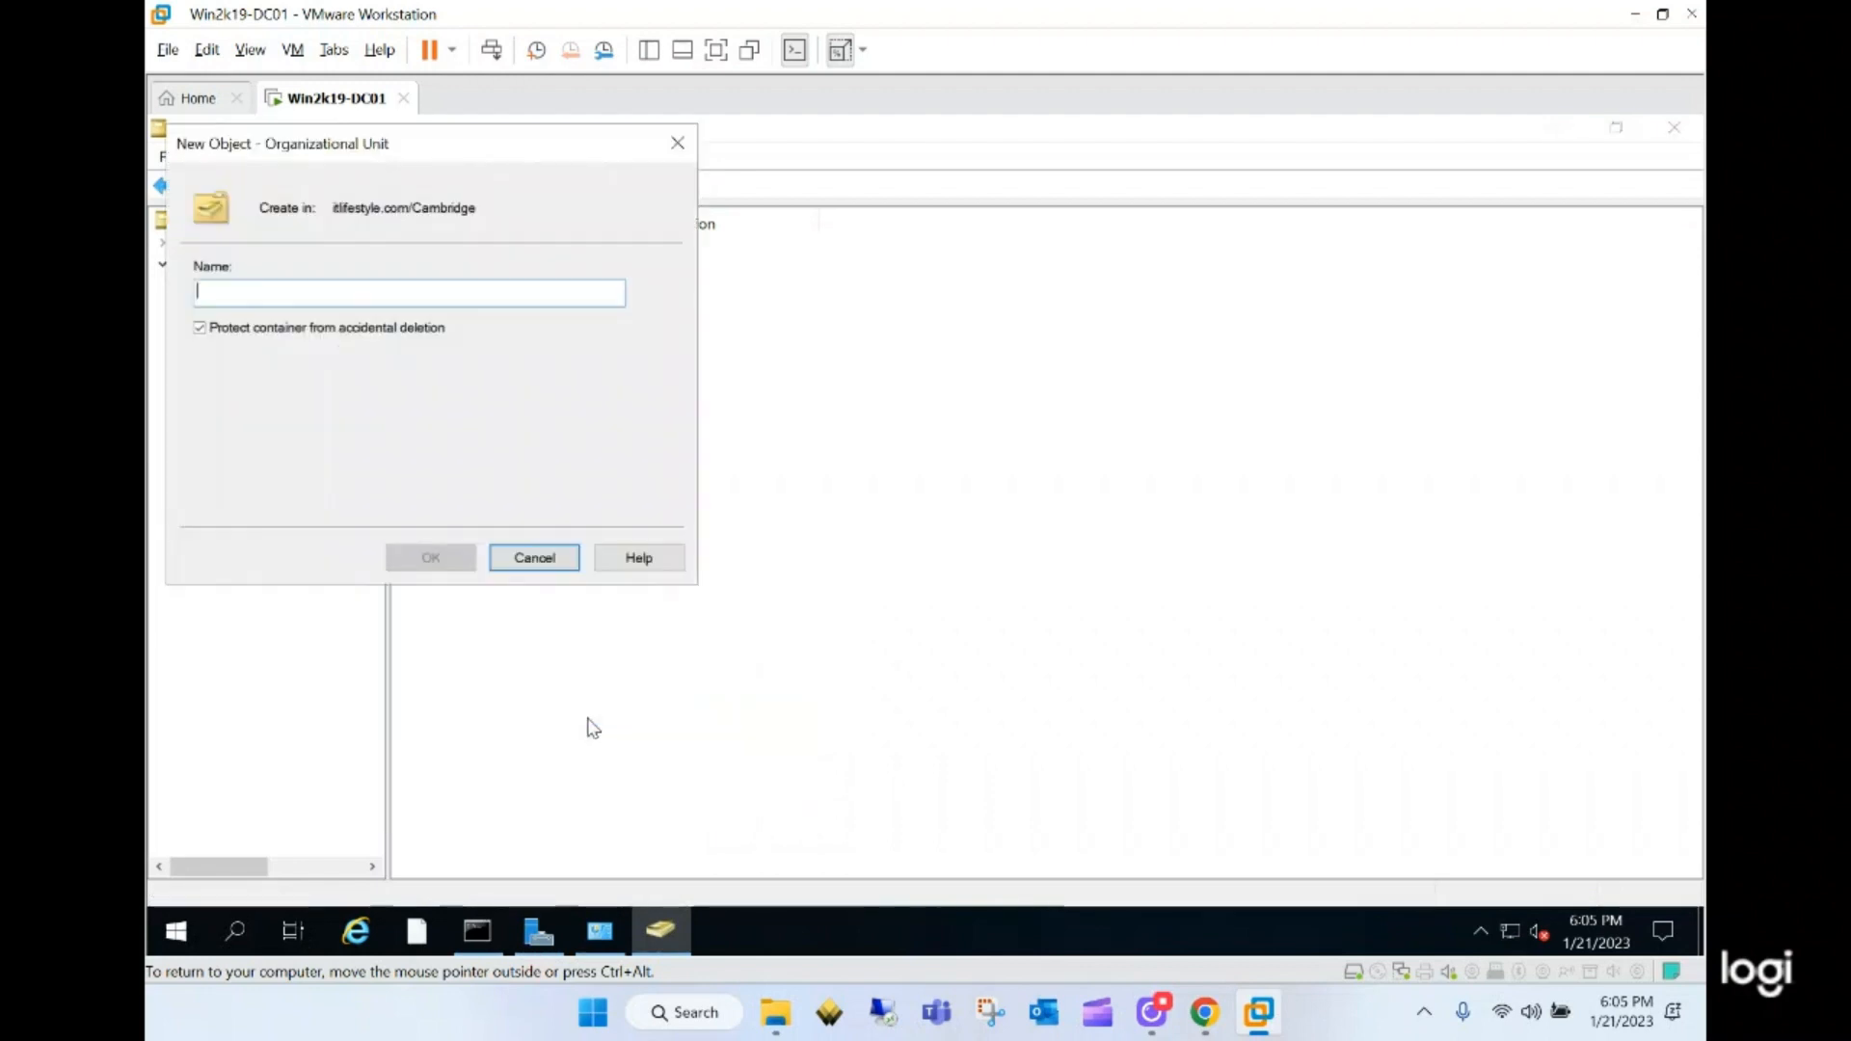
{"action": "type", "text": "Computers"}
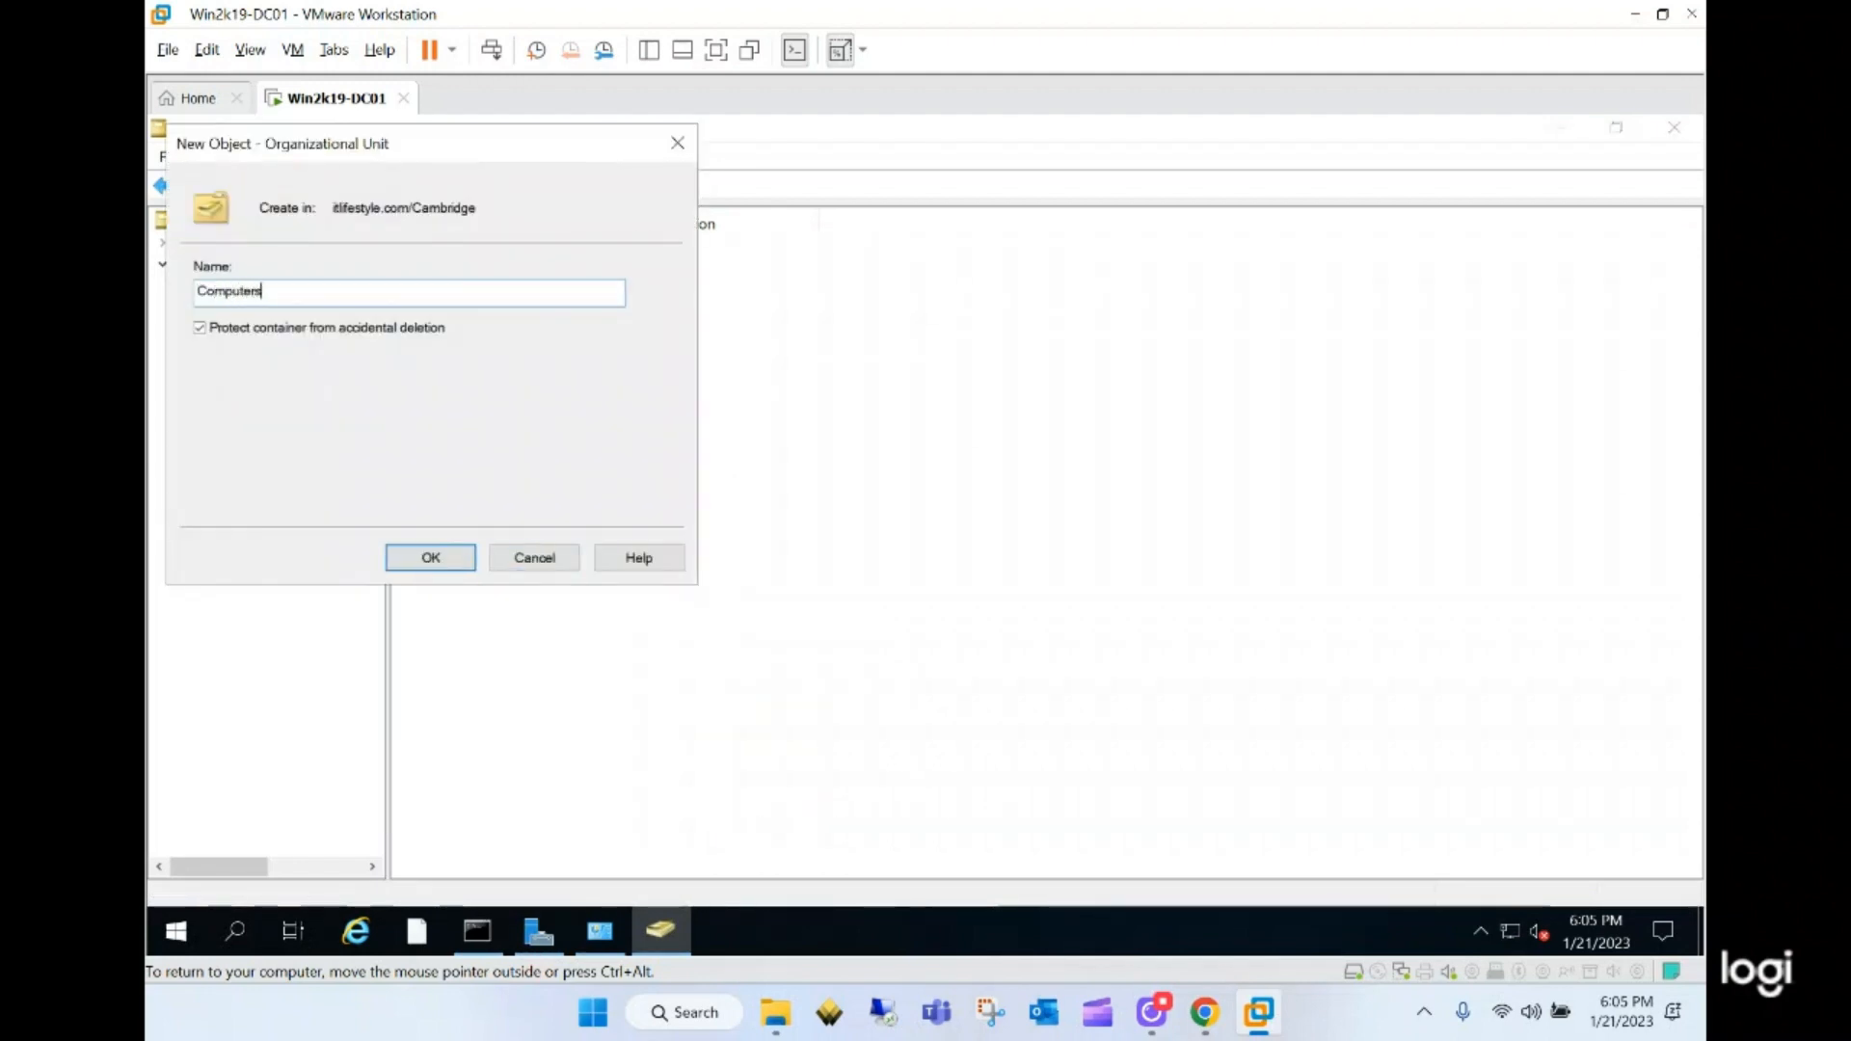
{"action": "key", "text": "Return"}
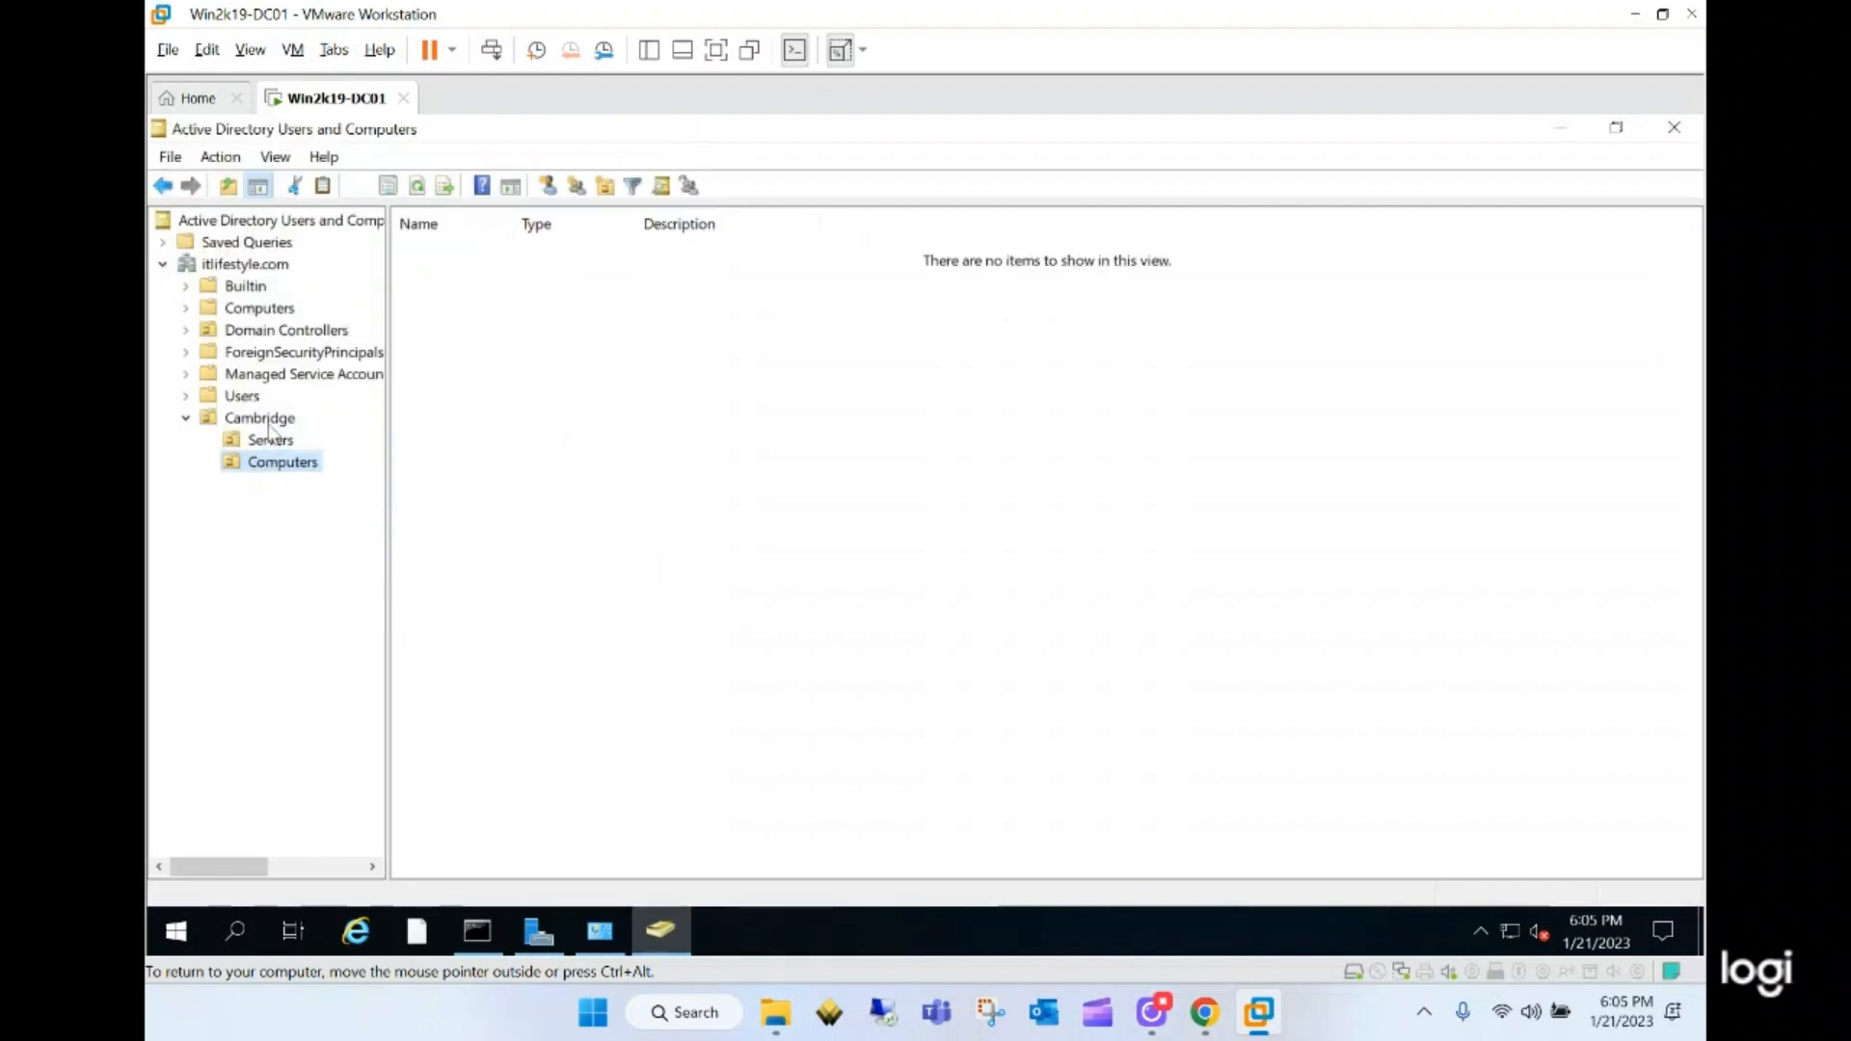
{"action": "left_click", "coordinate": [267, 418]}
{"action": "right_click", "coordinate": [268, 418]}
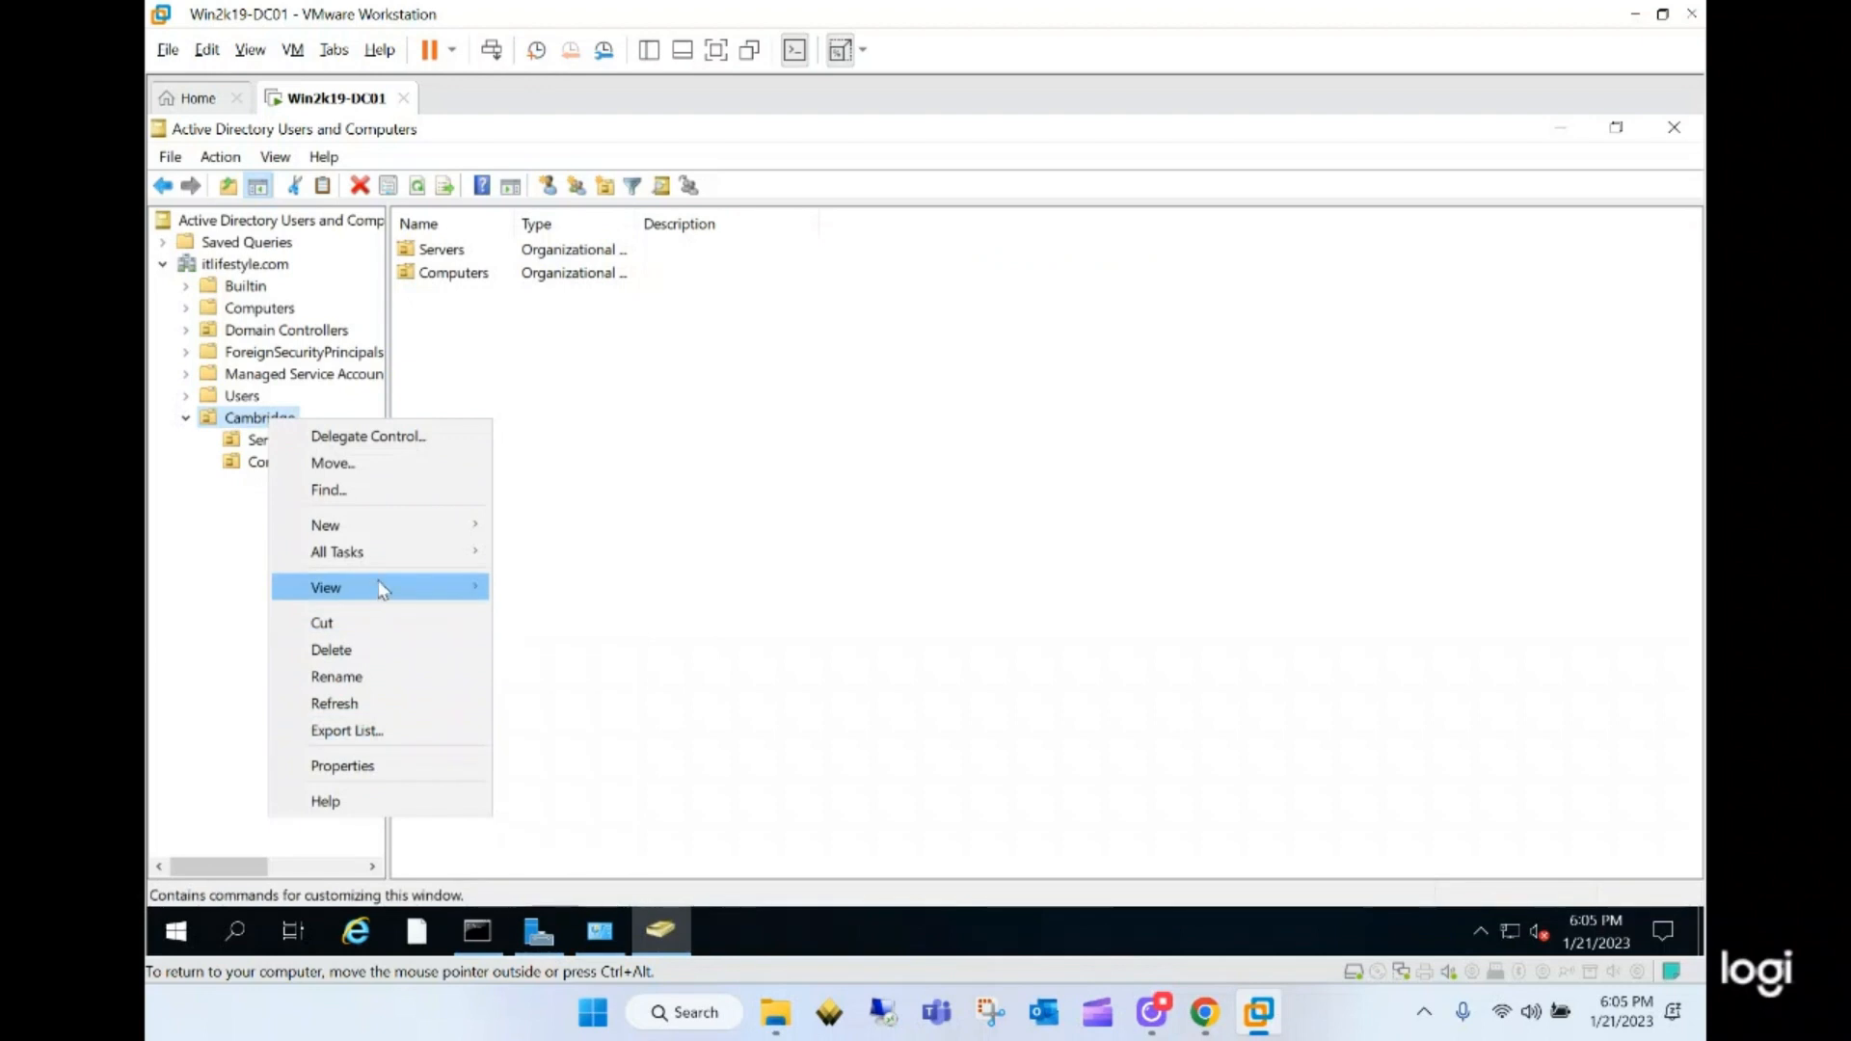
{"action": "mouse_move", "coordinate": [443, 525]}
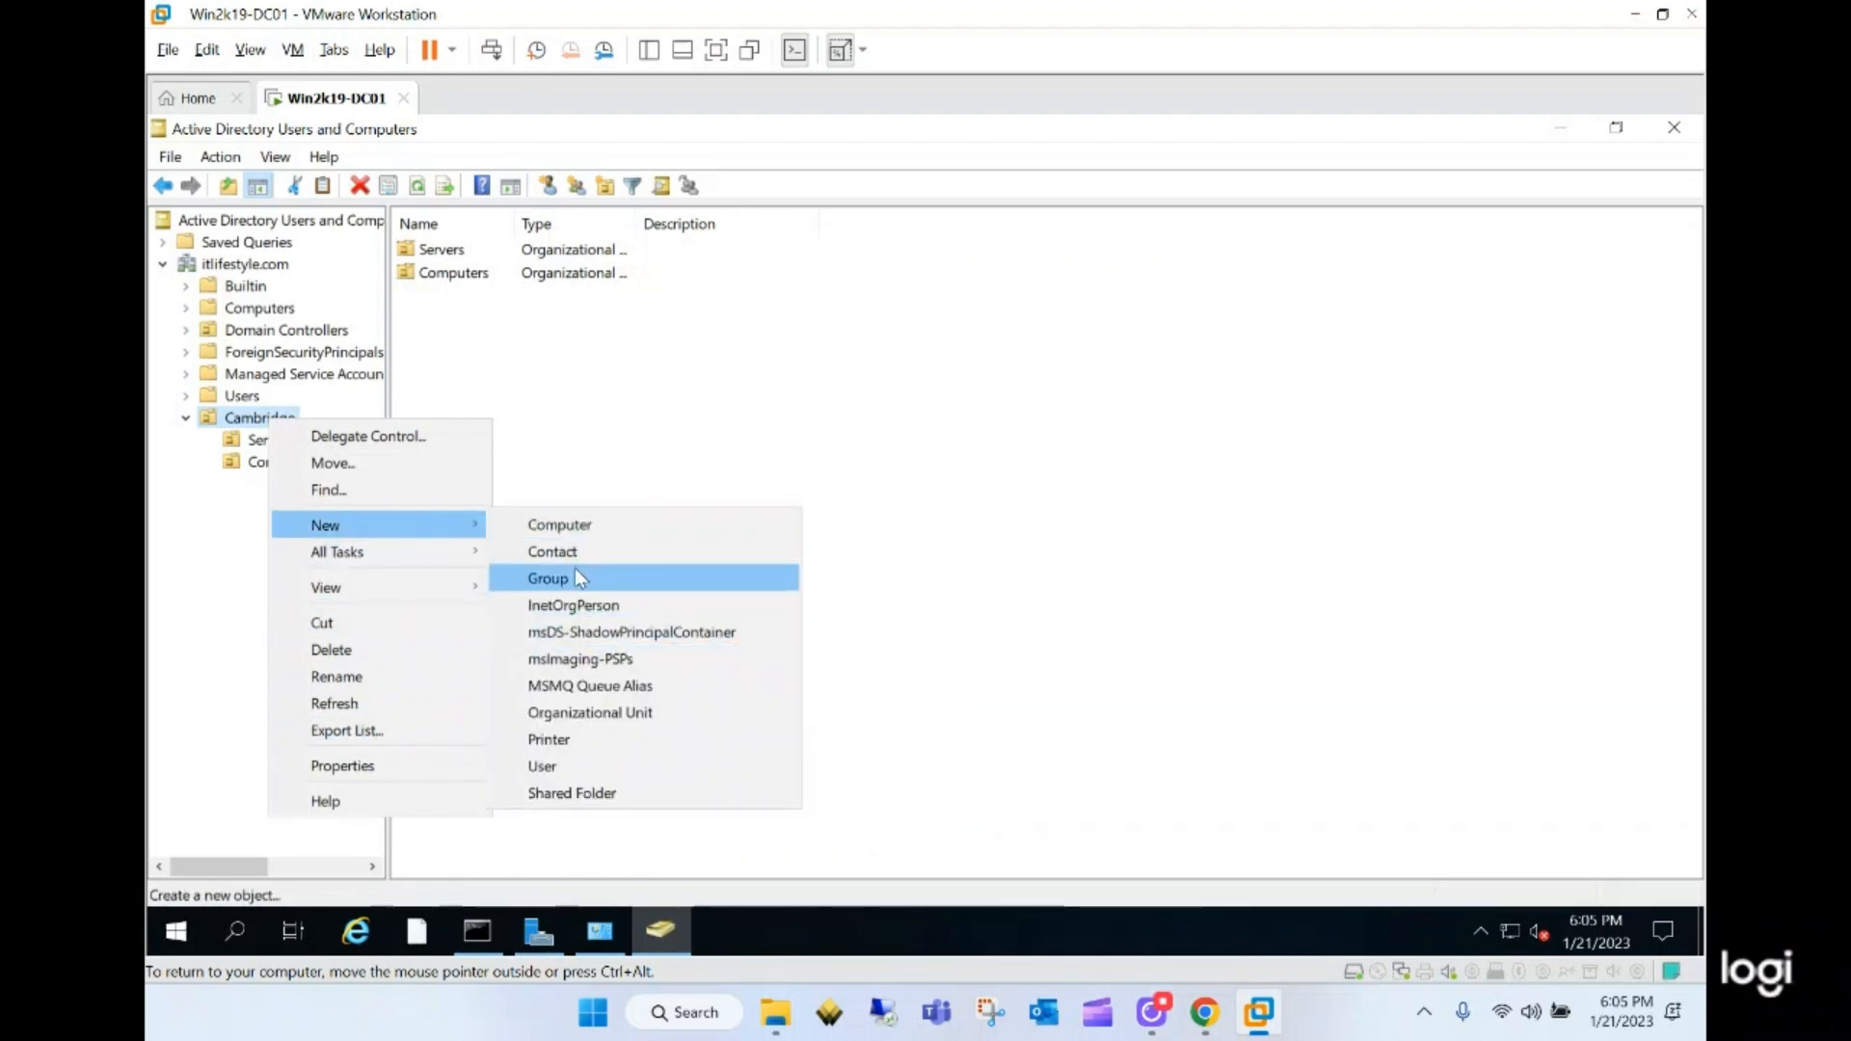
{"action": "left_click", "coordinate": [571, 765]}
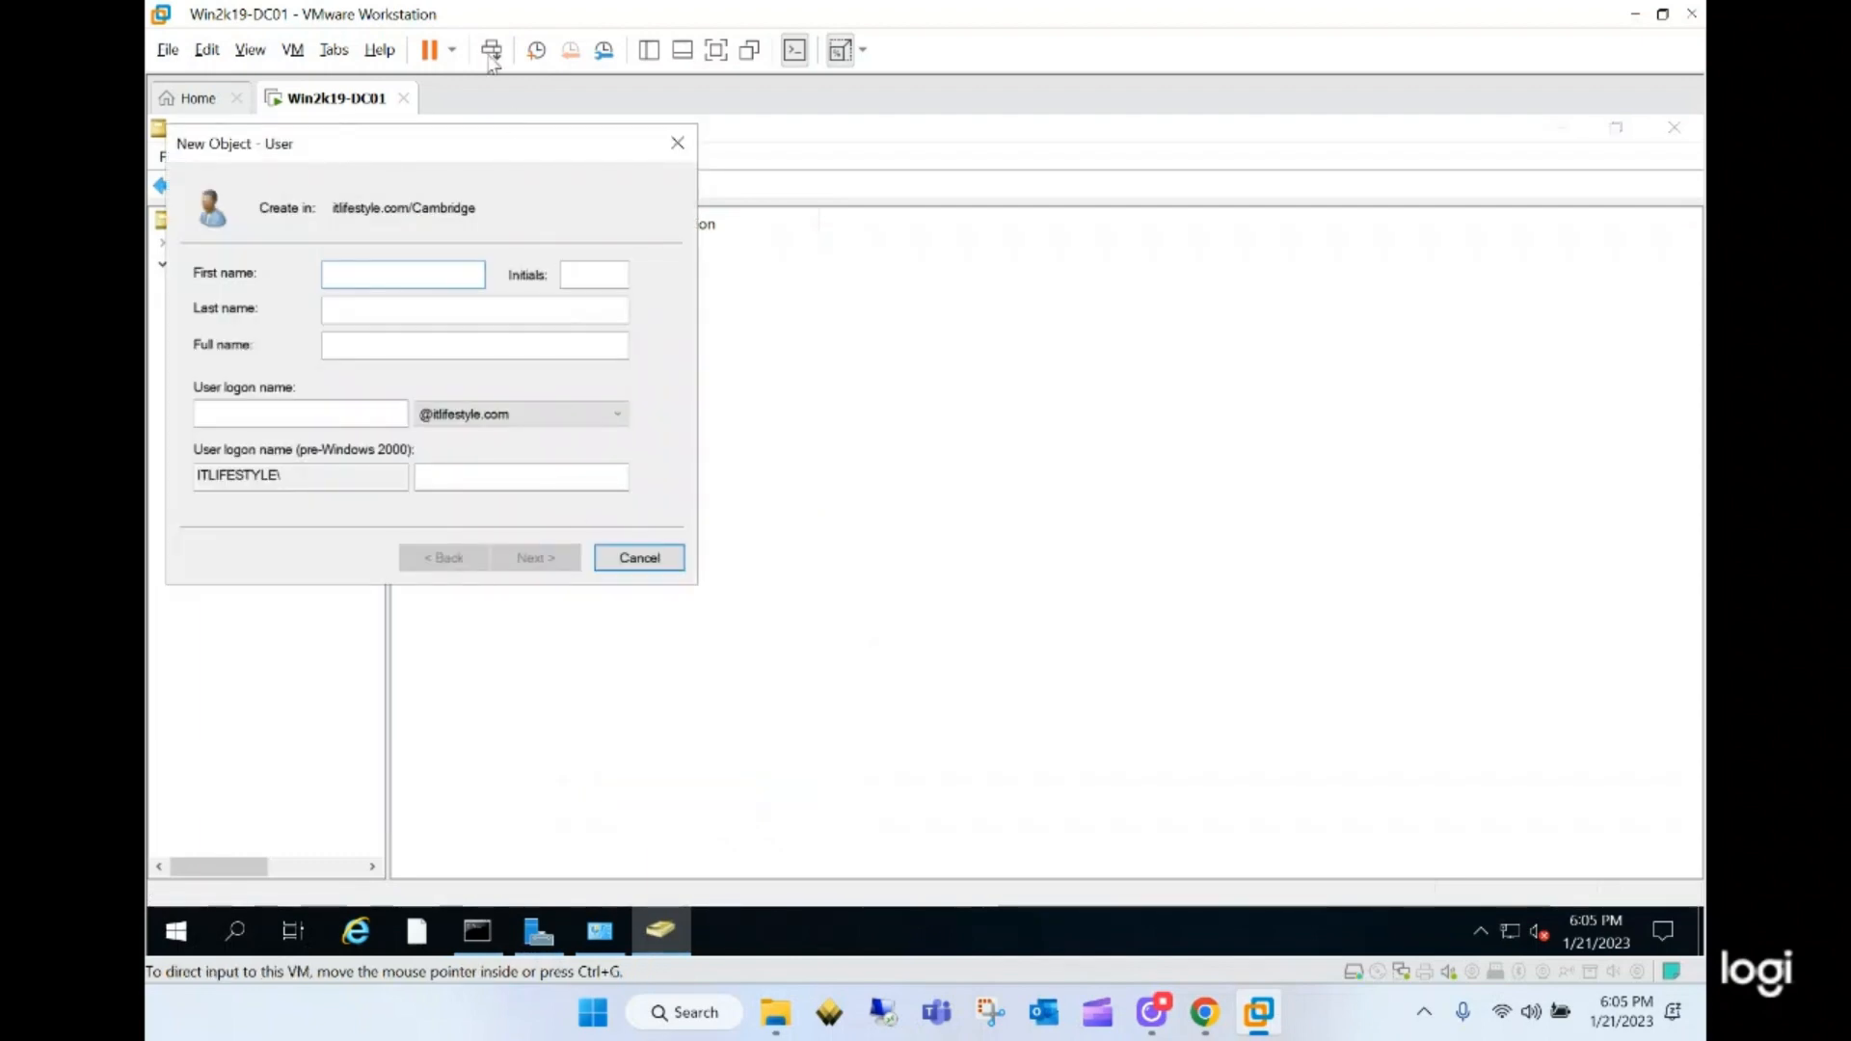
{"action": "left_click", "coordinate": [678, 145]}
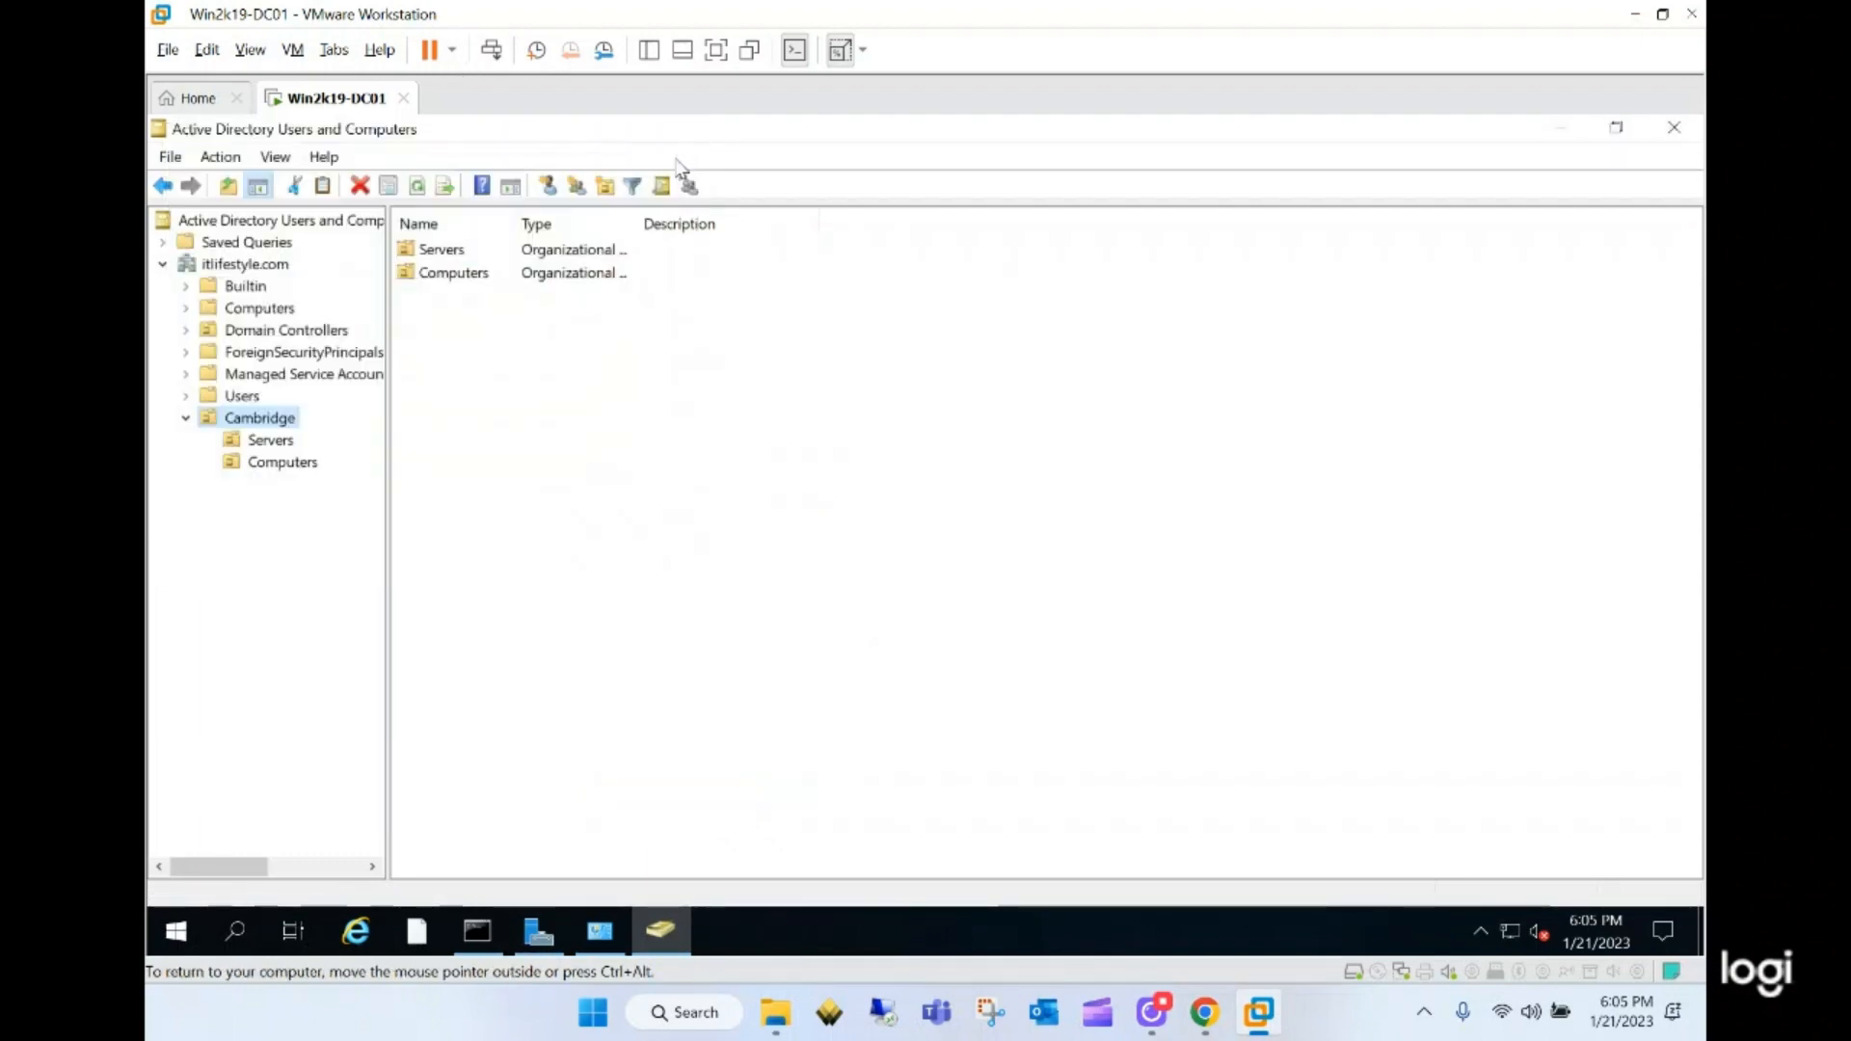
- Create an organizational unit named Users inside the Cambridge unit, keeping protection from accidental deletion on
{"action": "right_click", "coordinate": [557, 453]}
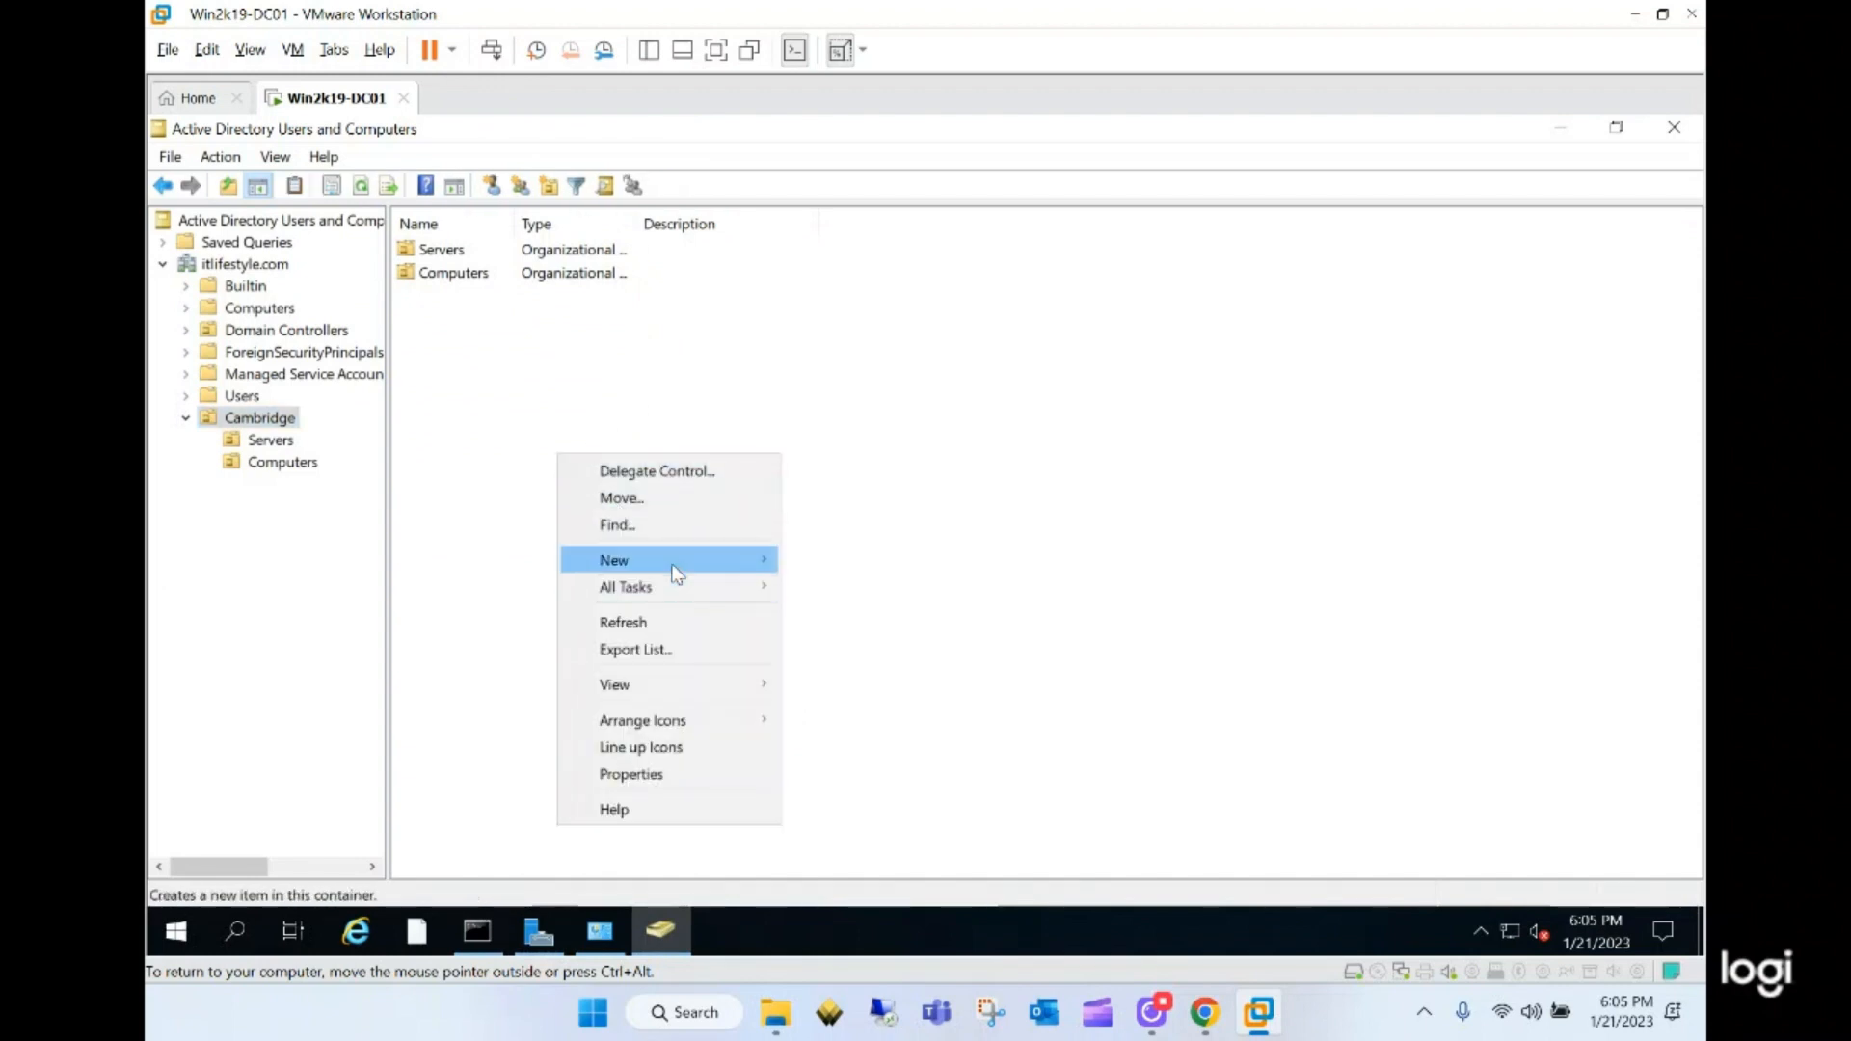
{"action": "mouse_move", "coordinate": [723, 564]}
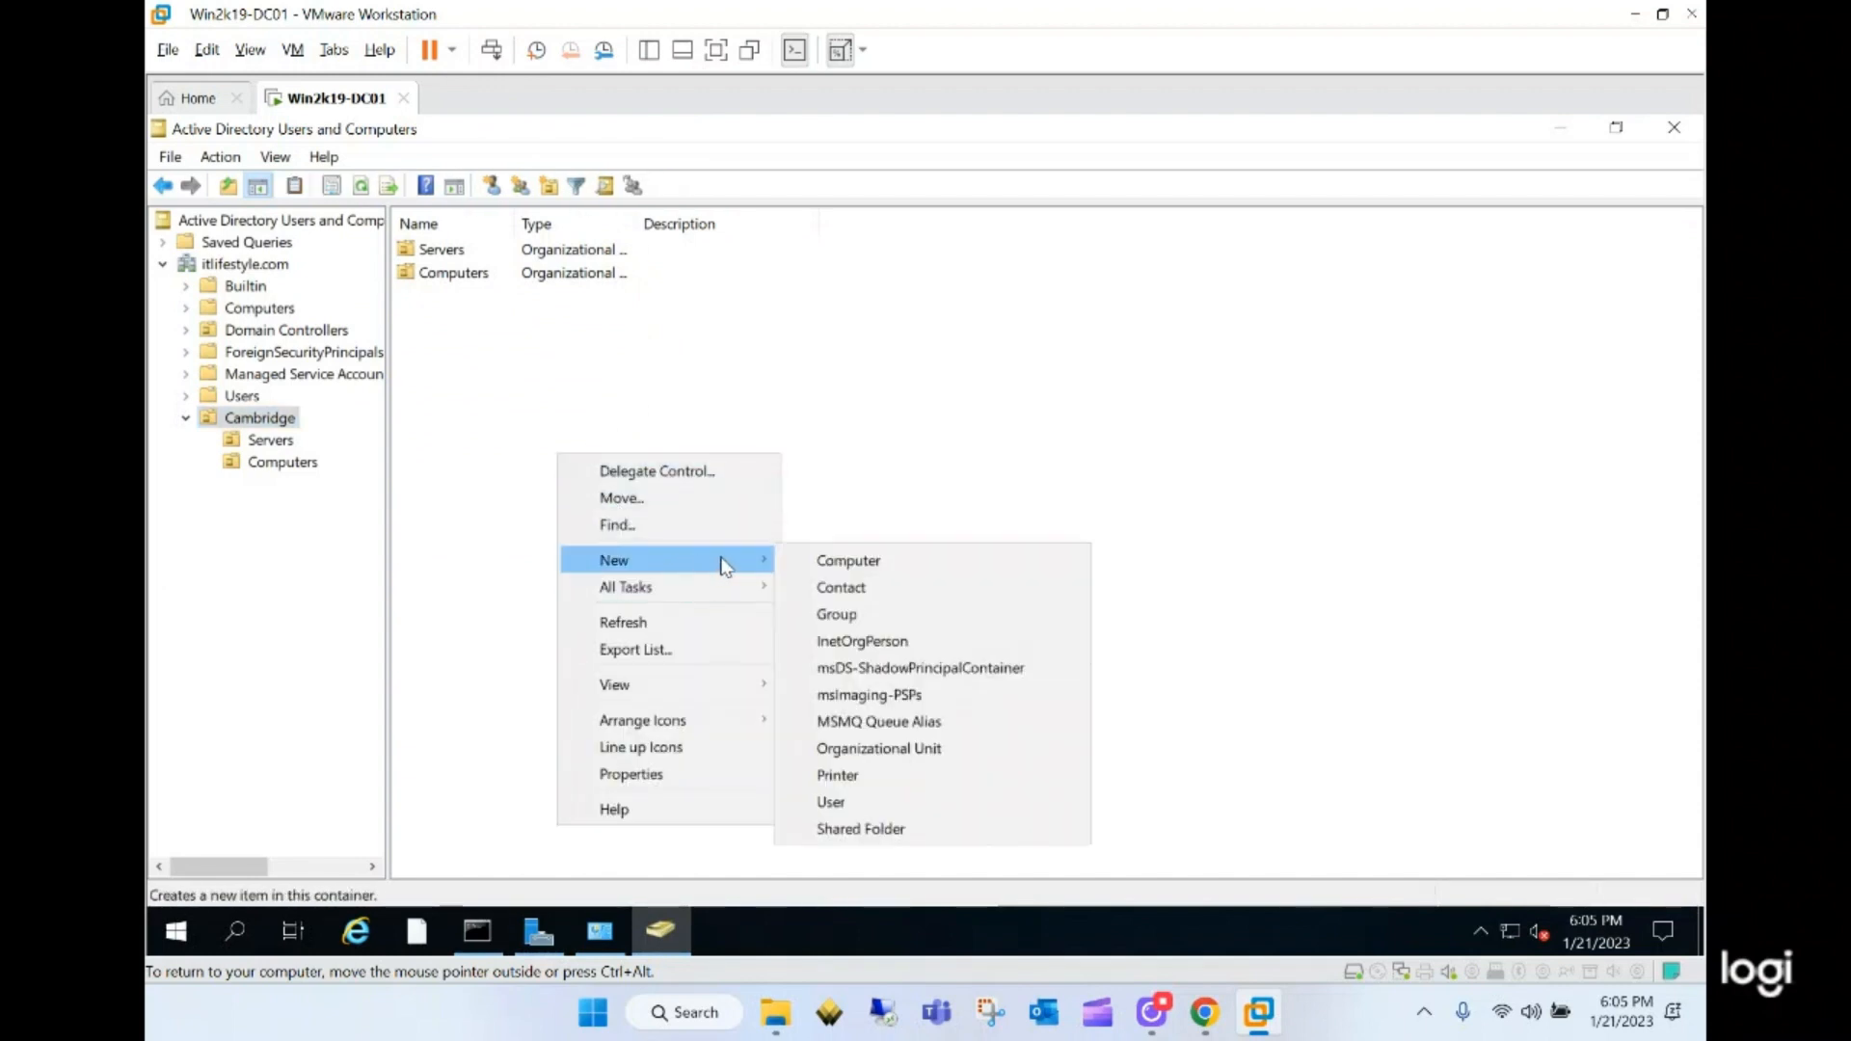
{"action": "left_click", "coordinate": [881, 749]}
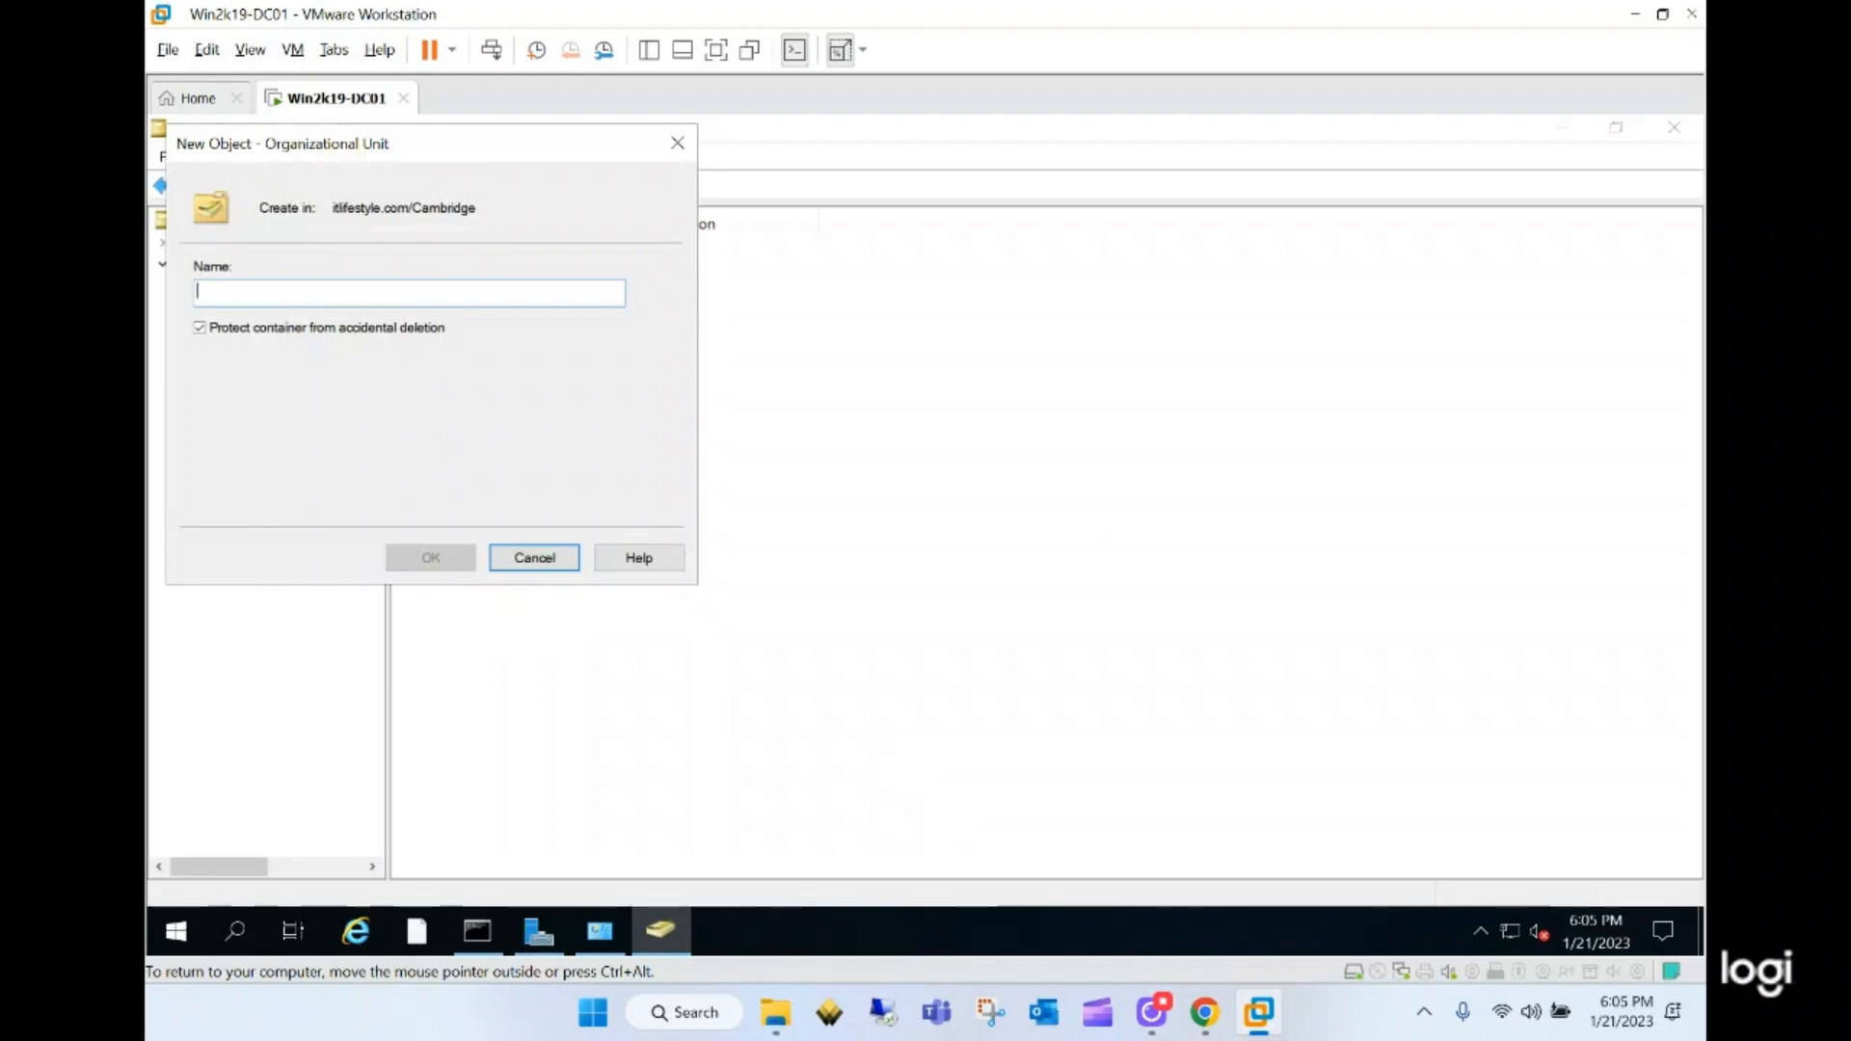
{"action": "type", "text": "Users"}
{"action": "key", "text": "Return"}
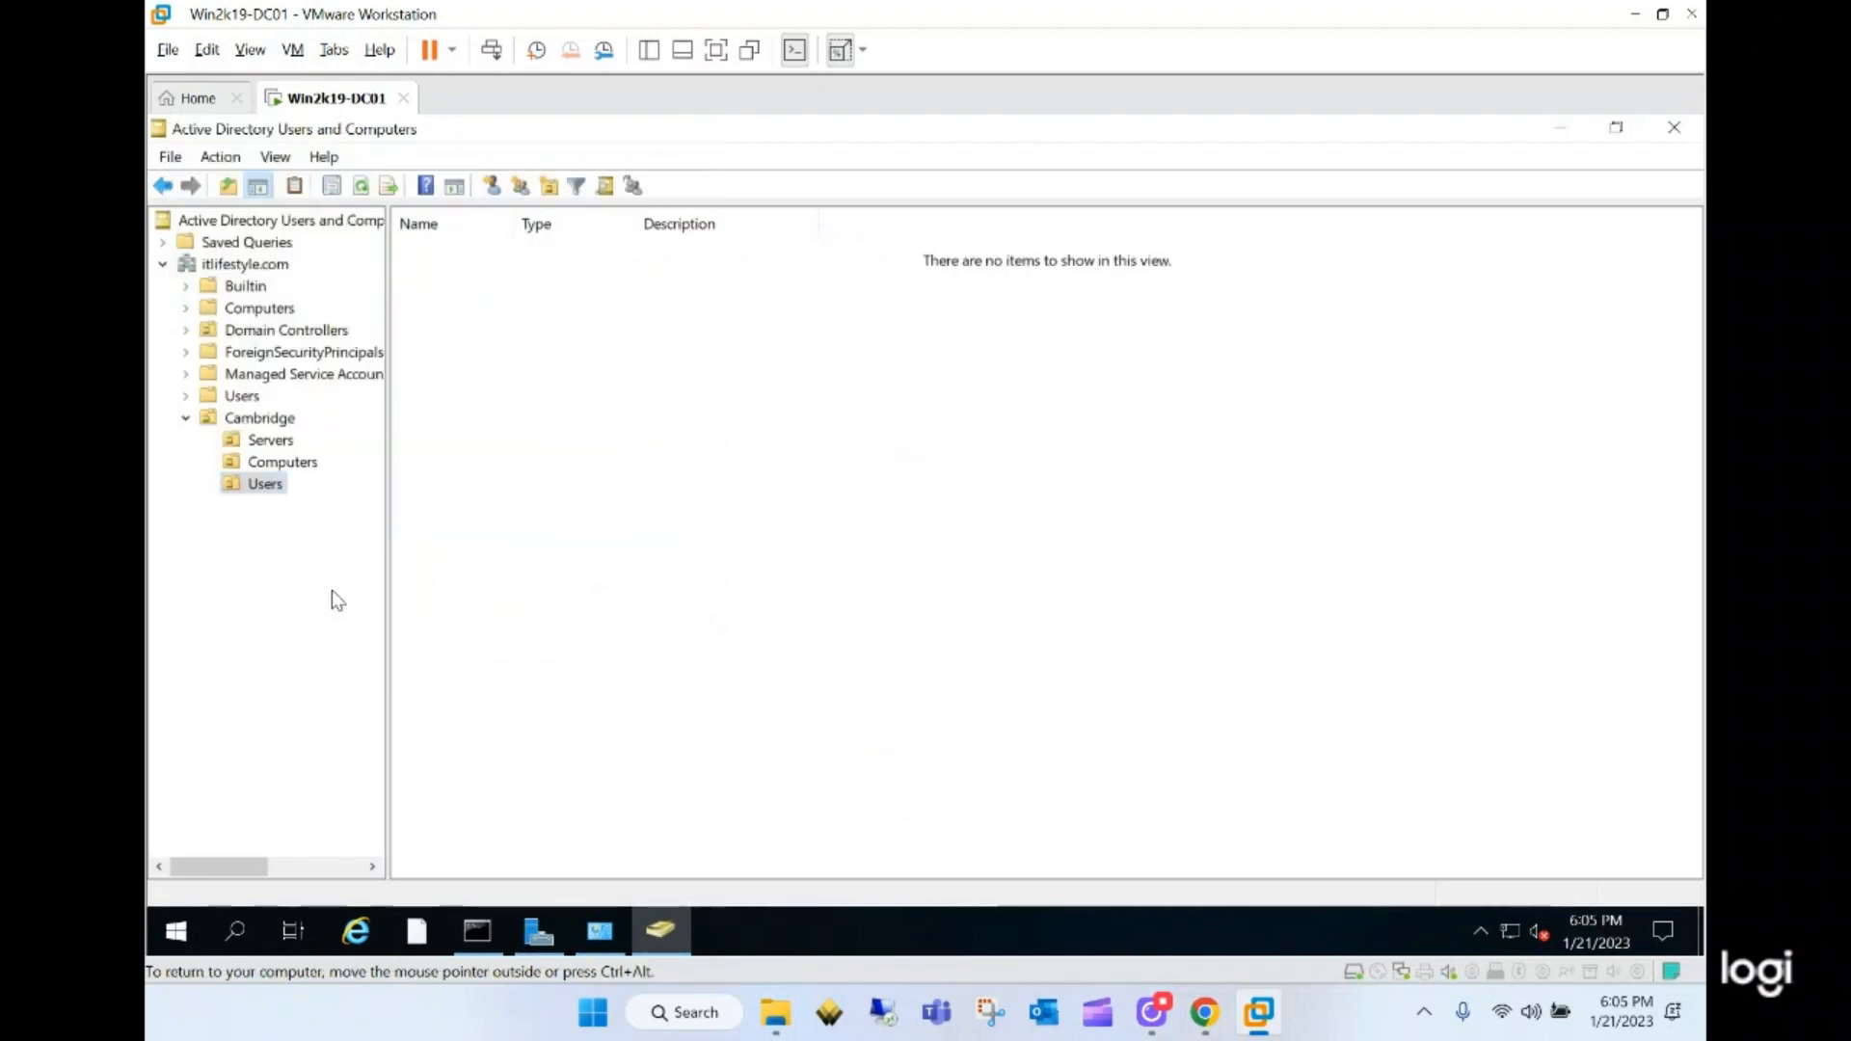
- Review the contents of the Servers, Computers and Users organizational units under Cambridge
{"action": "left_click", "coordinate": [278, 443]}
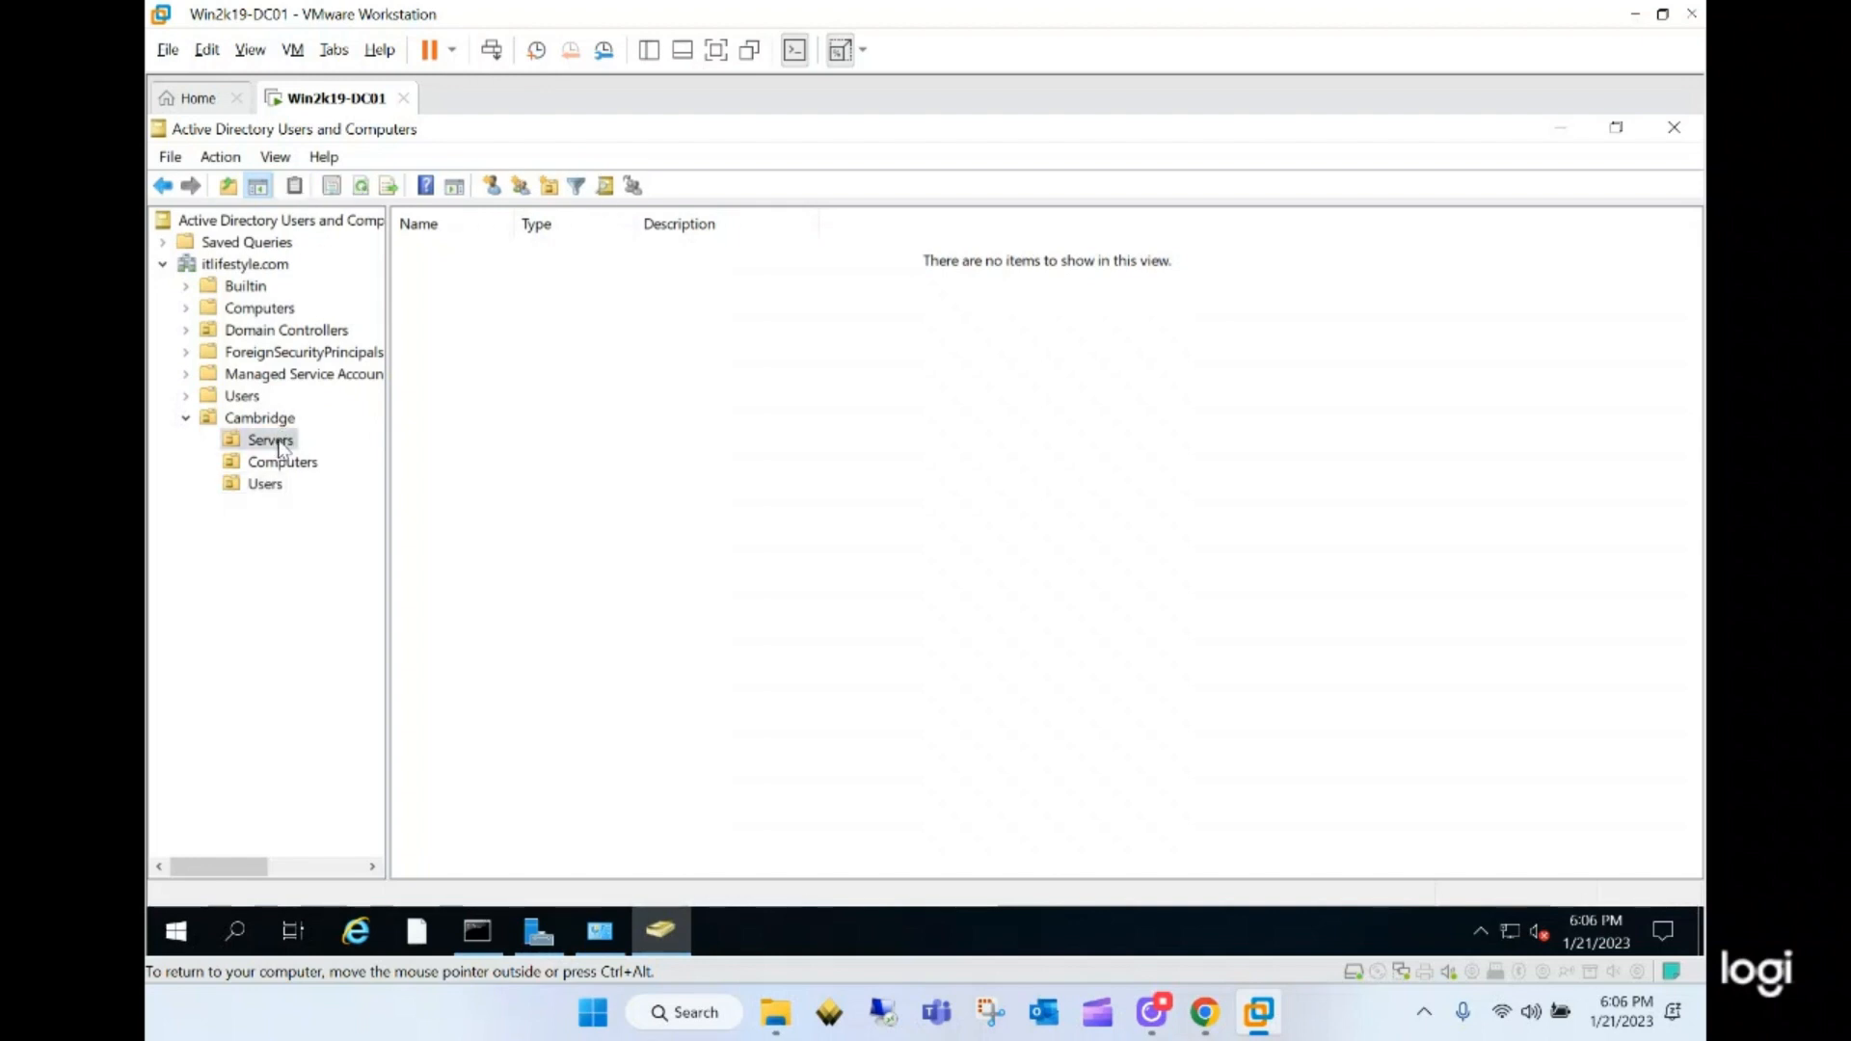
{"action": "left_click", "coordinate": [279, 465]}
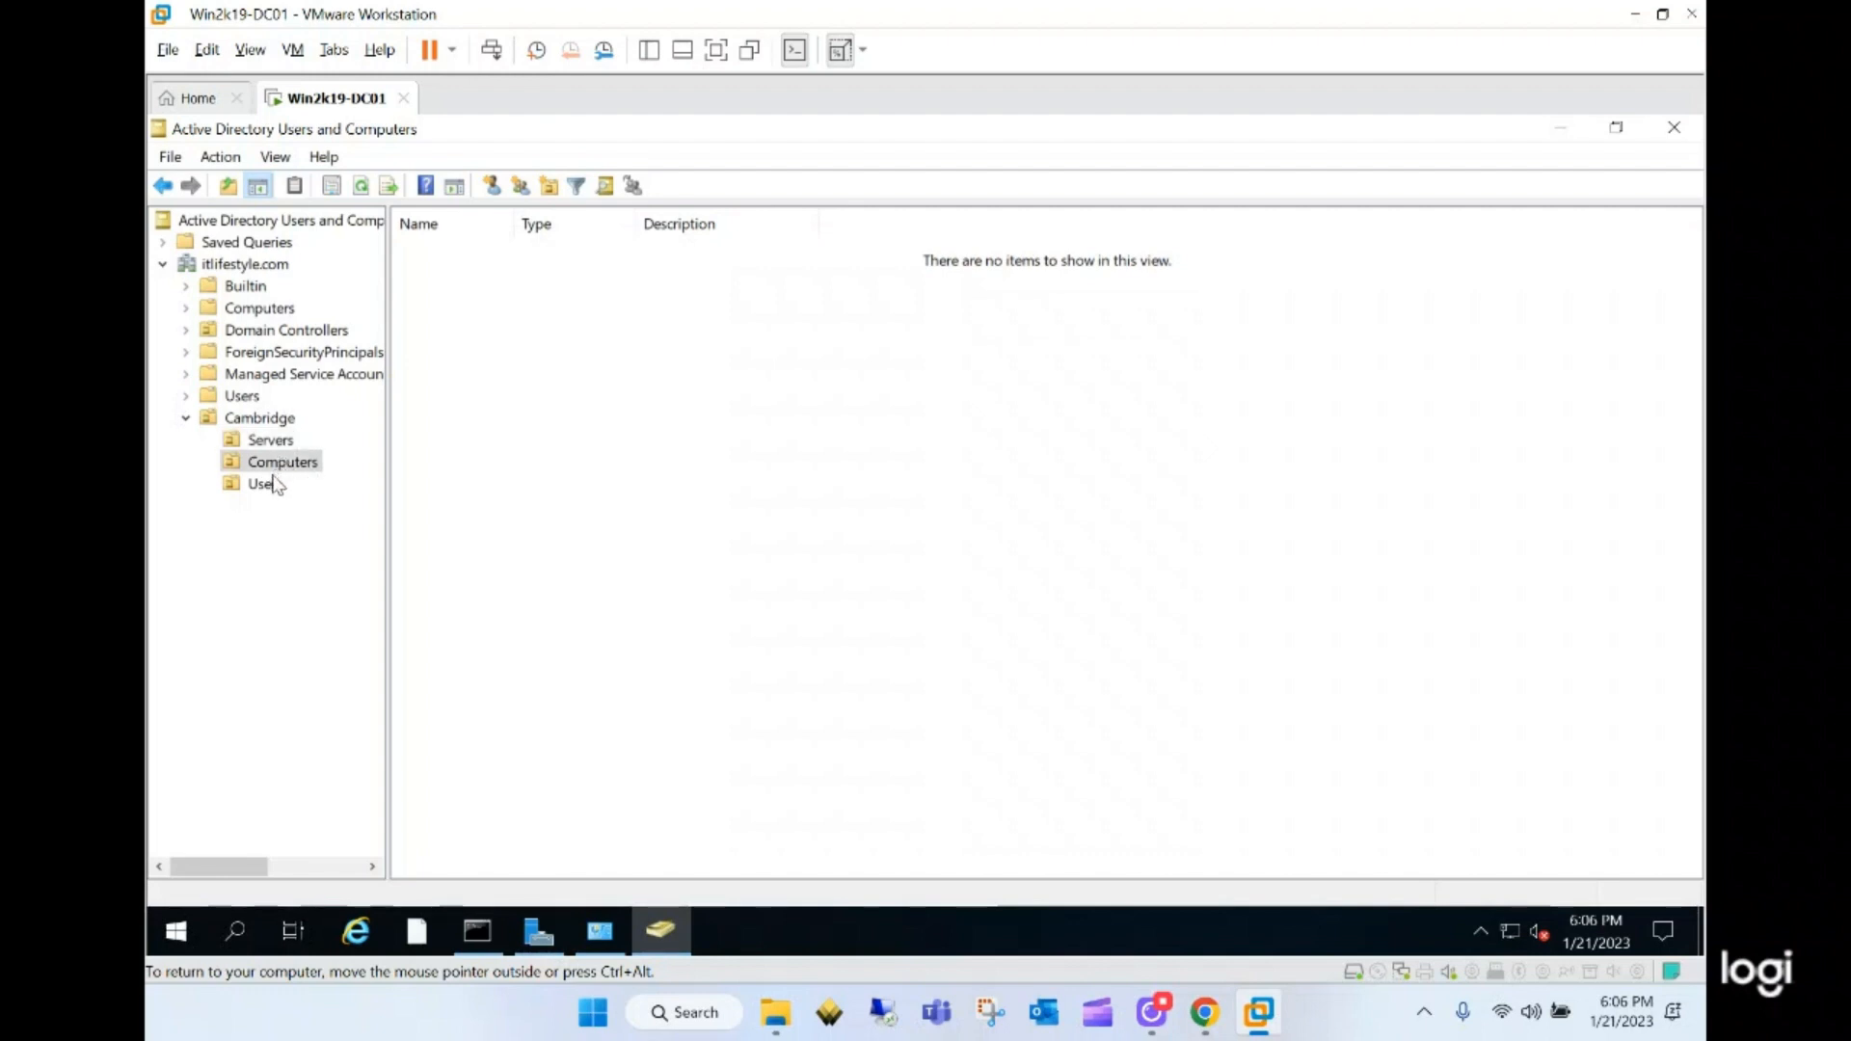
{"action": "left_click", "coordinate": [275, 487]}
{"action": "left_click", "coordinate": [289, 444]}
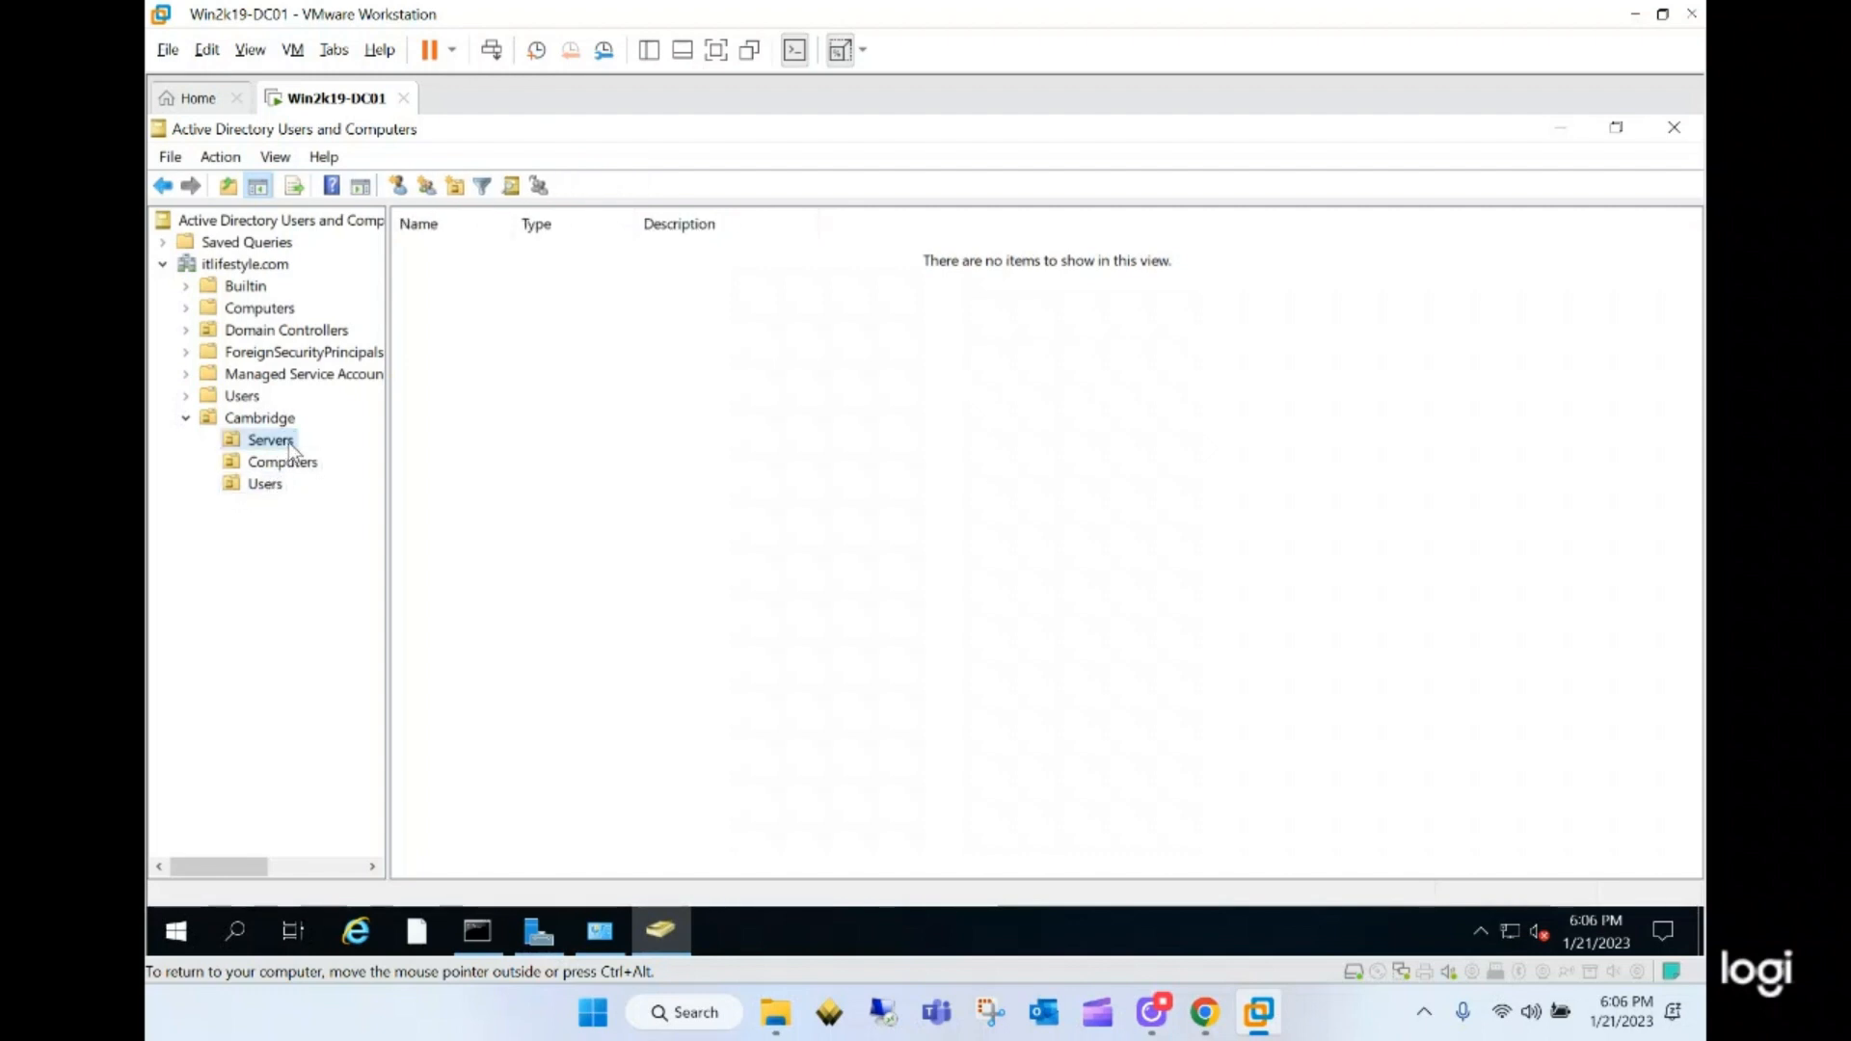
{"action": "left_click", "coordinate": [294, 464]}
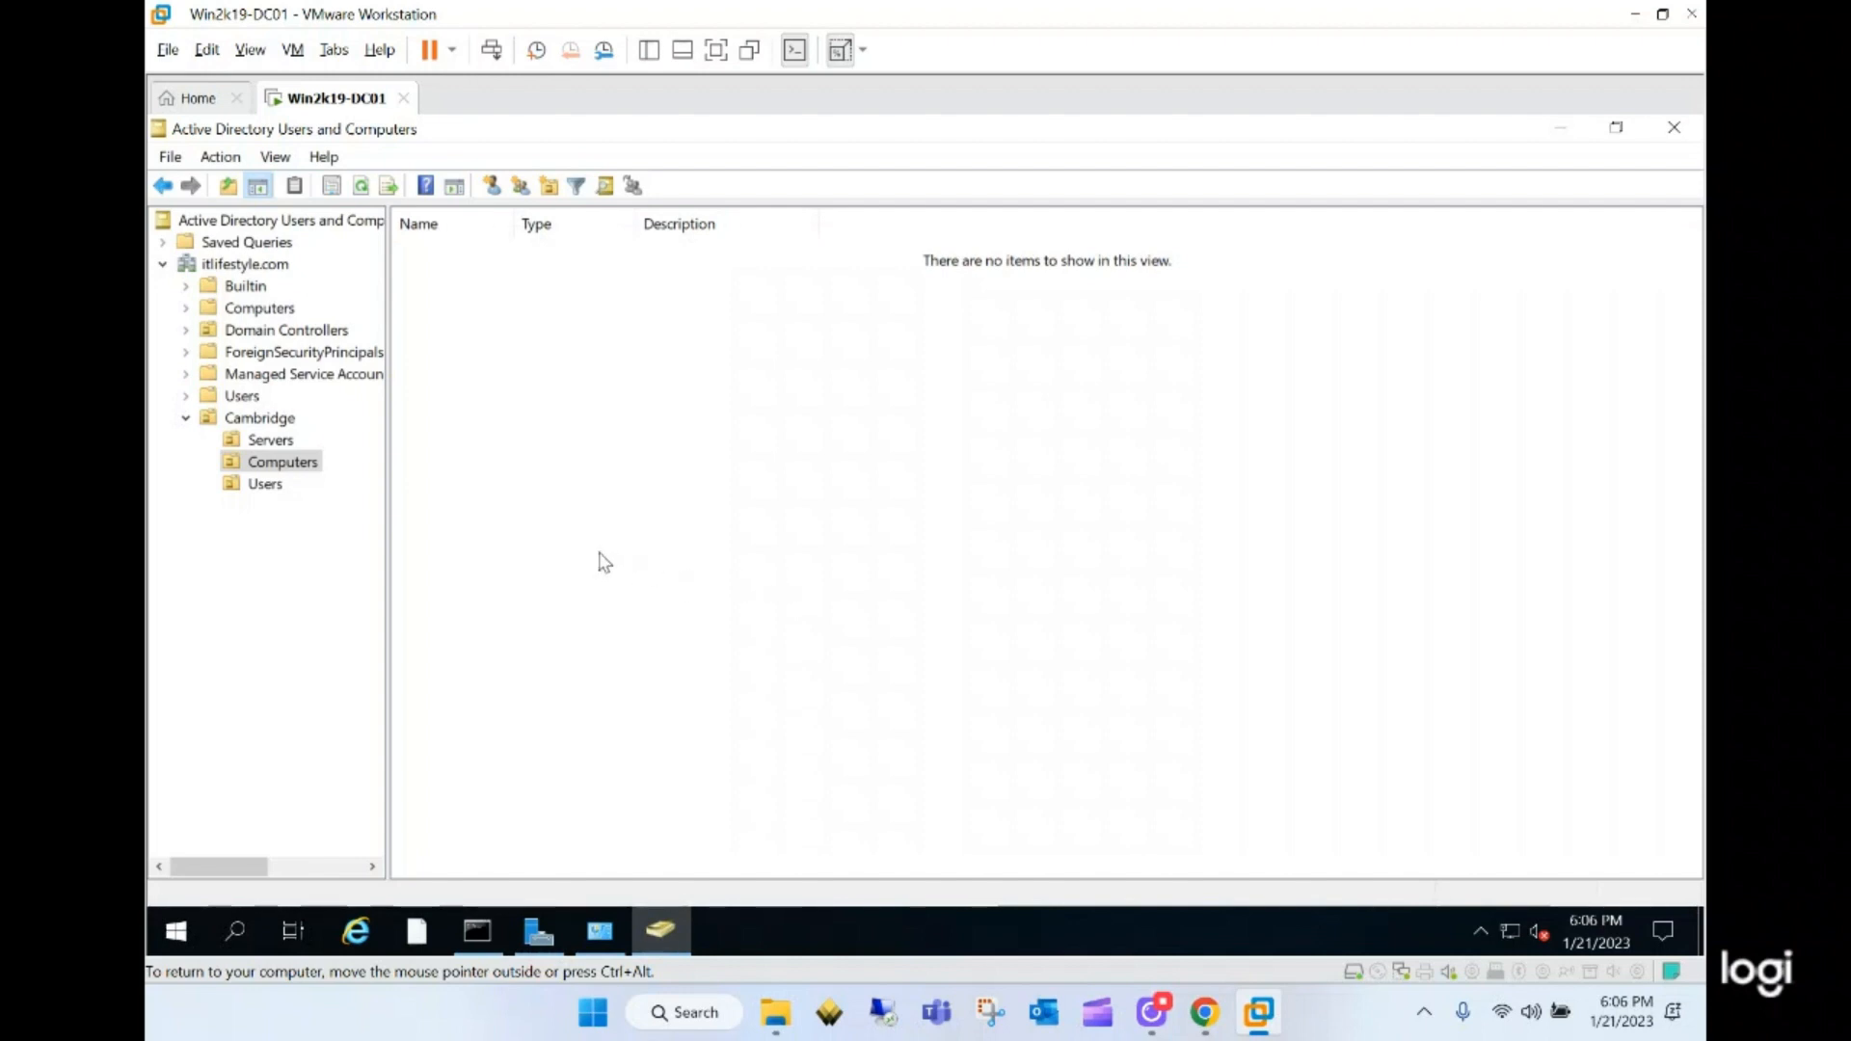
{"action": "left_click", "coordinate": [260, 485]}
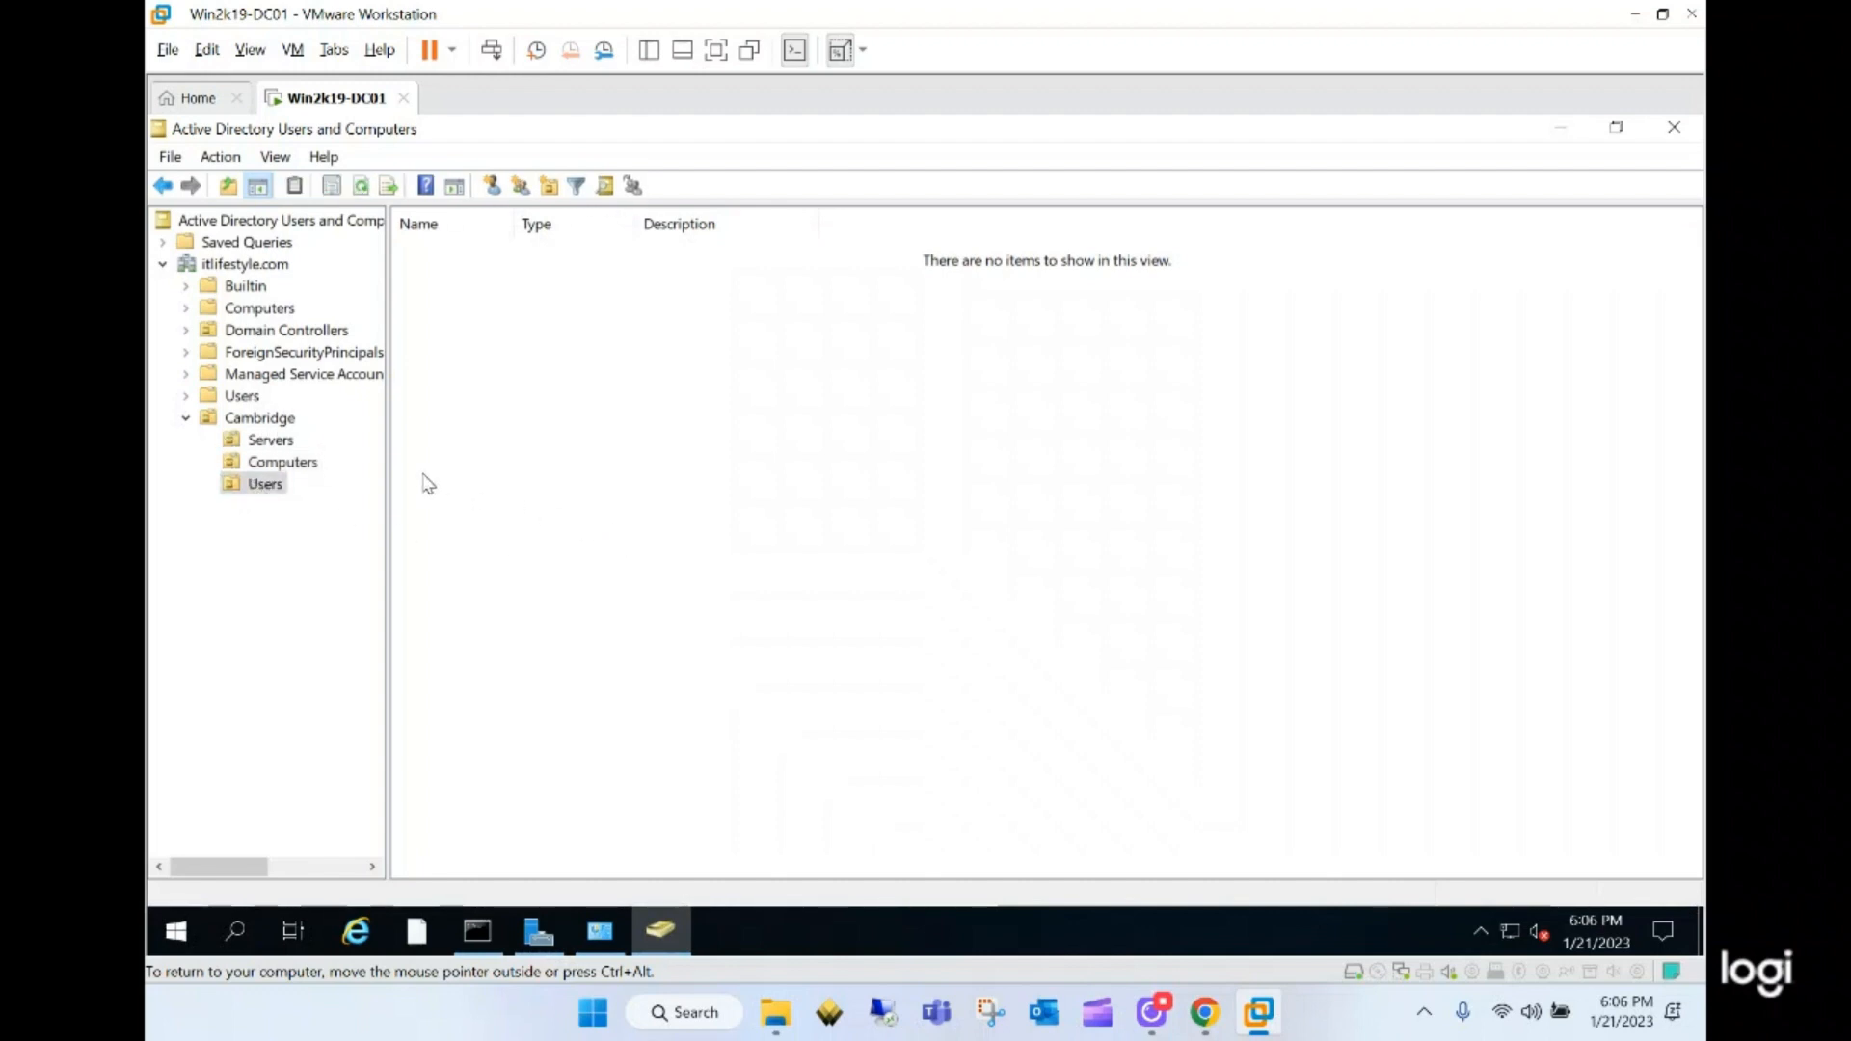
{"action": "left_click", "coordinate": [287, 443]}
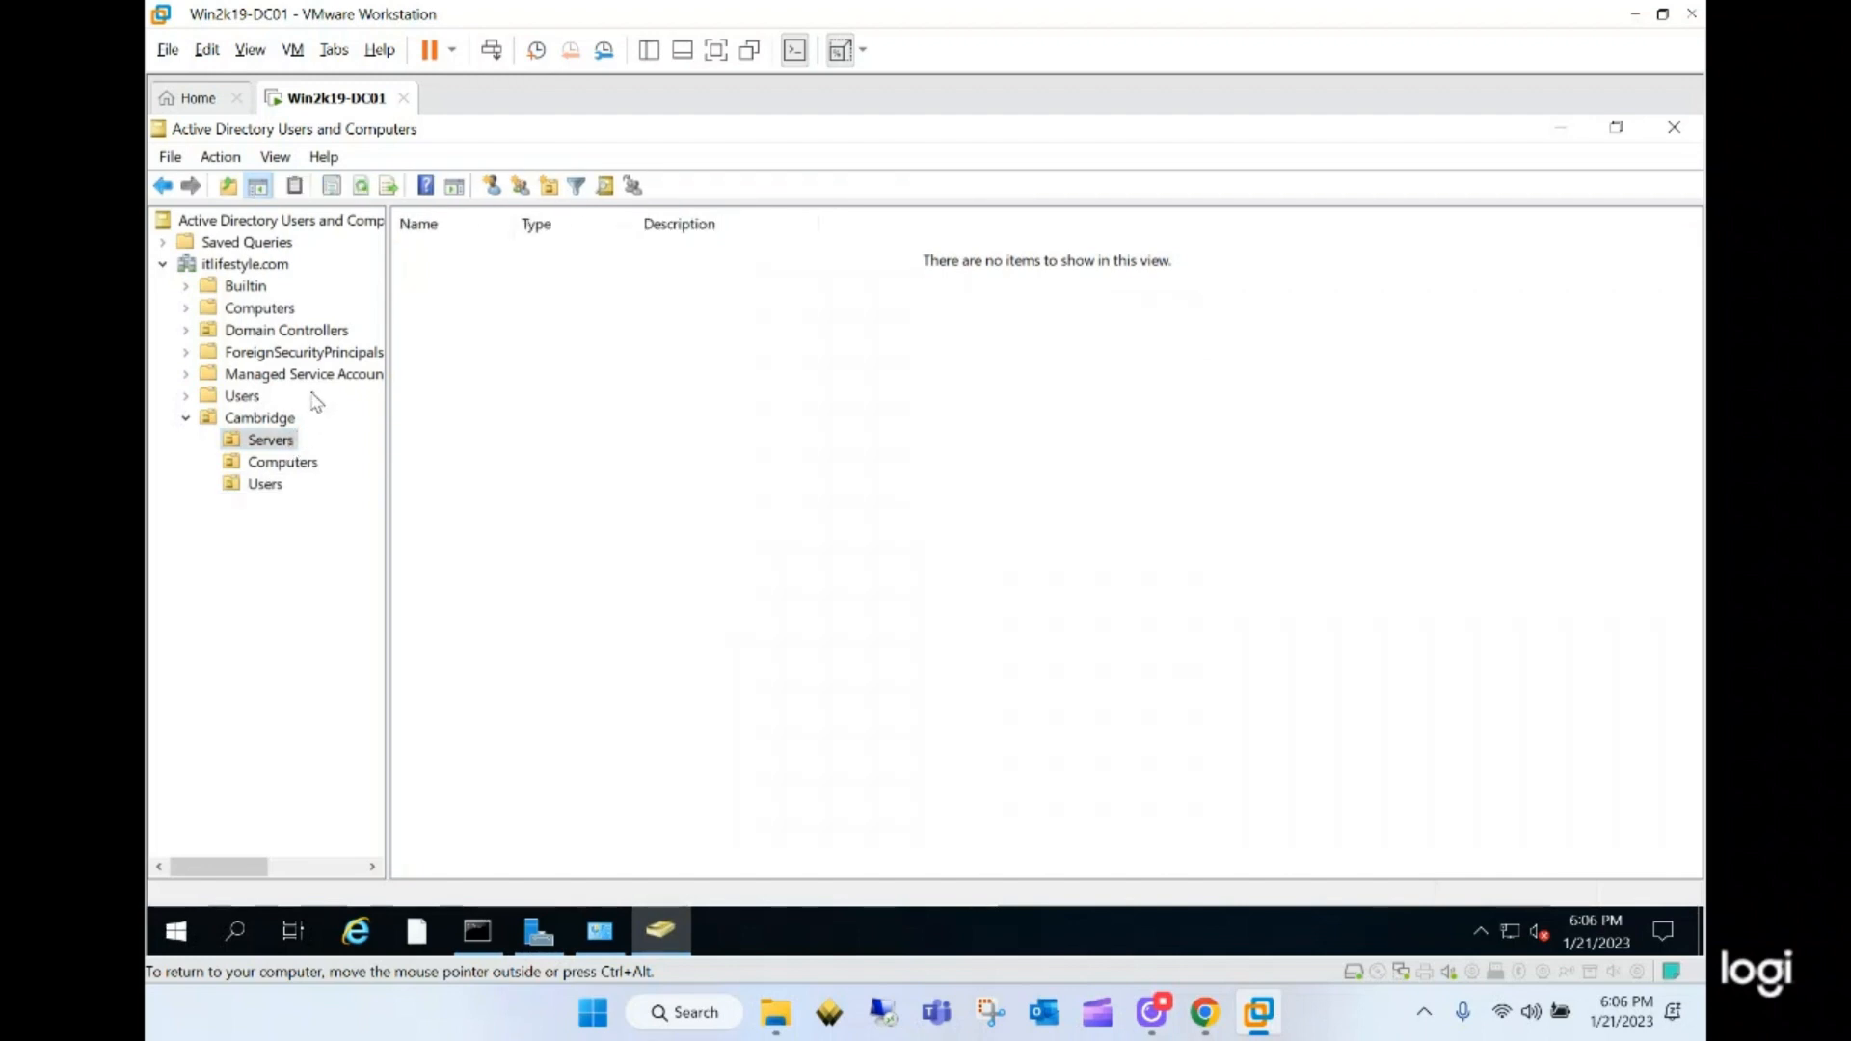
- Examine the entry in the Domain Controllers unit with the Name column and console tree widened, and return to Cambridge's Servers unit
{"action": "left_click", "coordinate": [285, 331]}
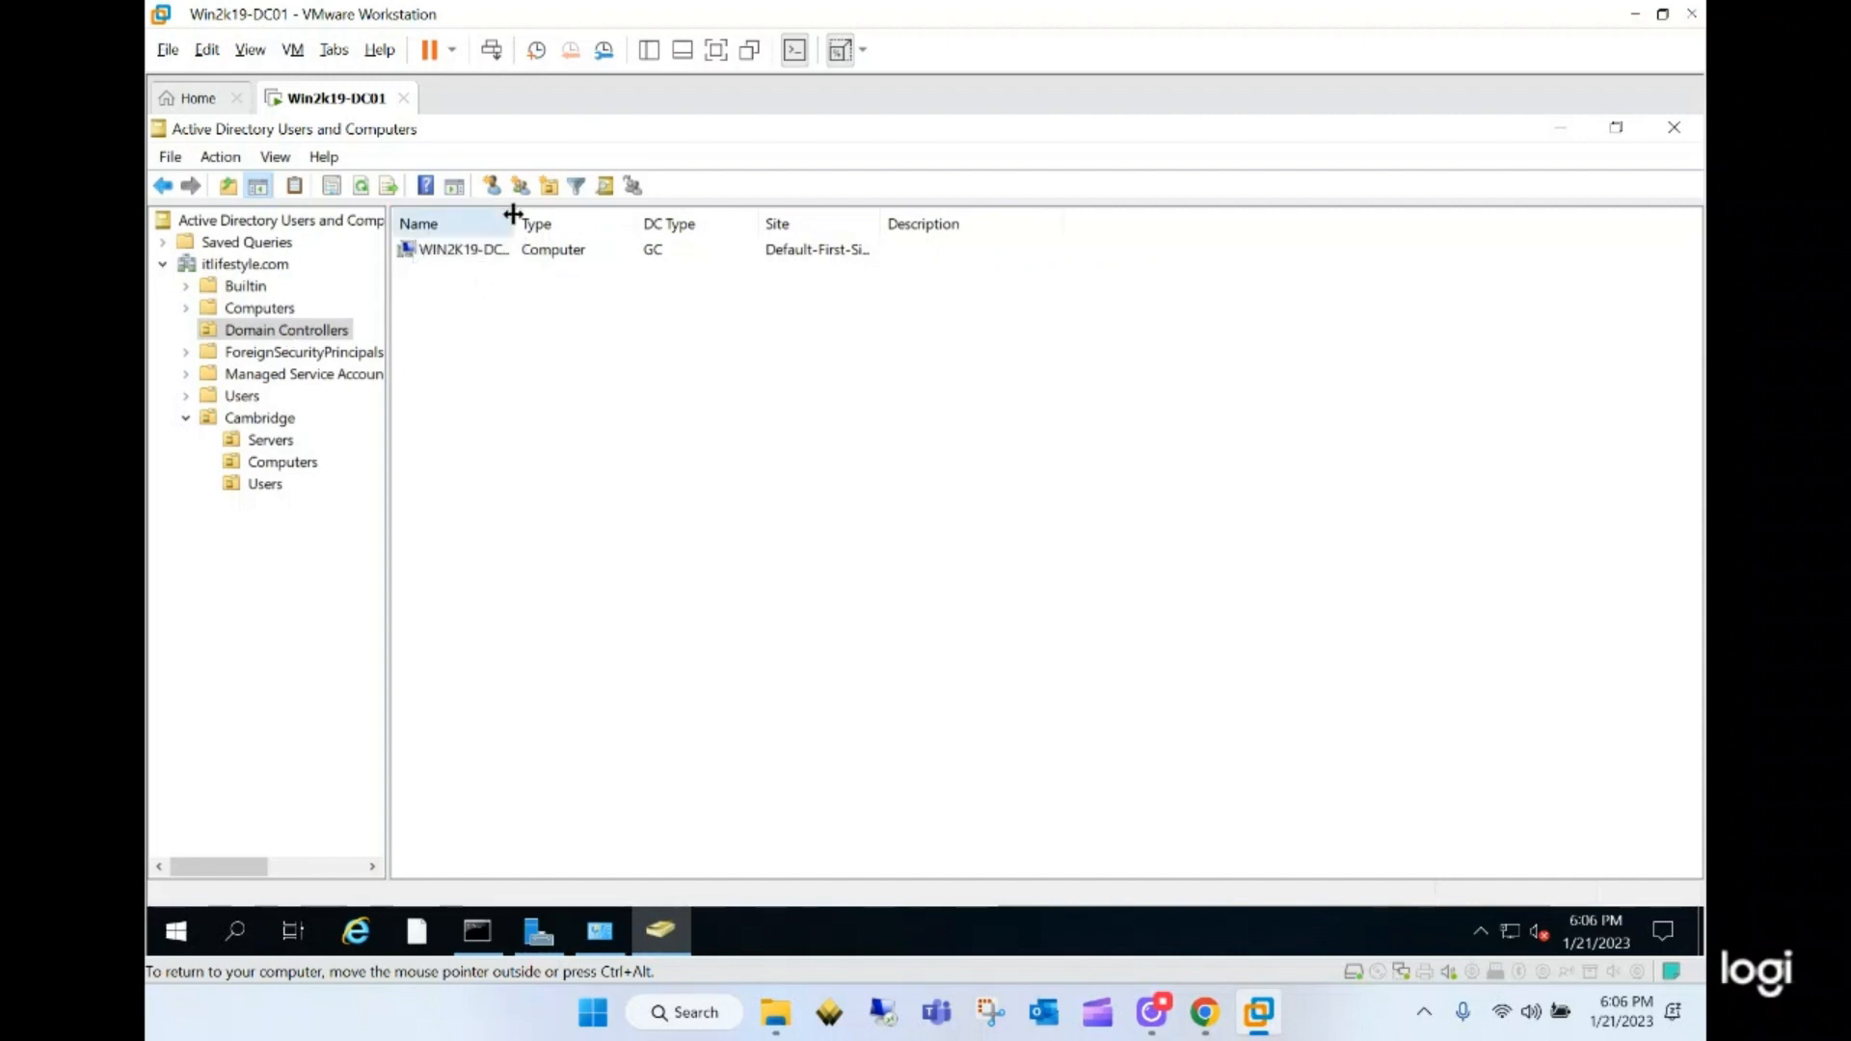
{"action": "left_click_drag", "start_coordinate": [513, 224], "coordinate": [596, 236]}
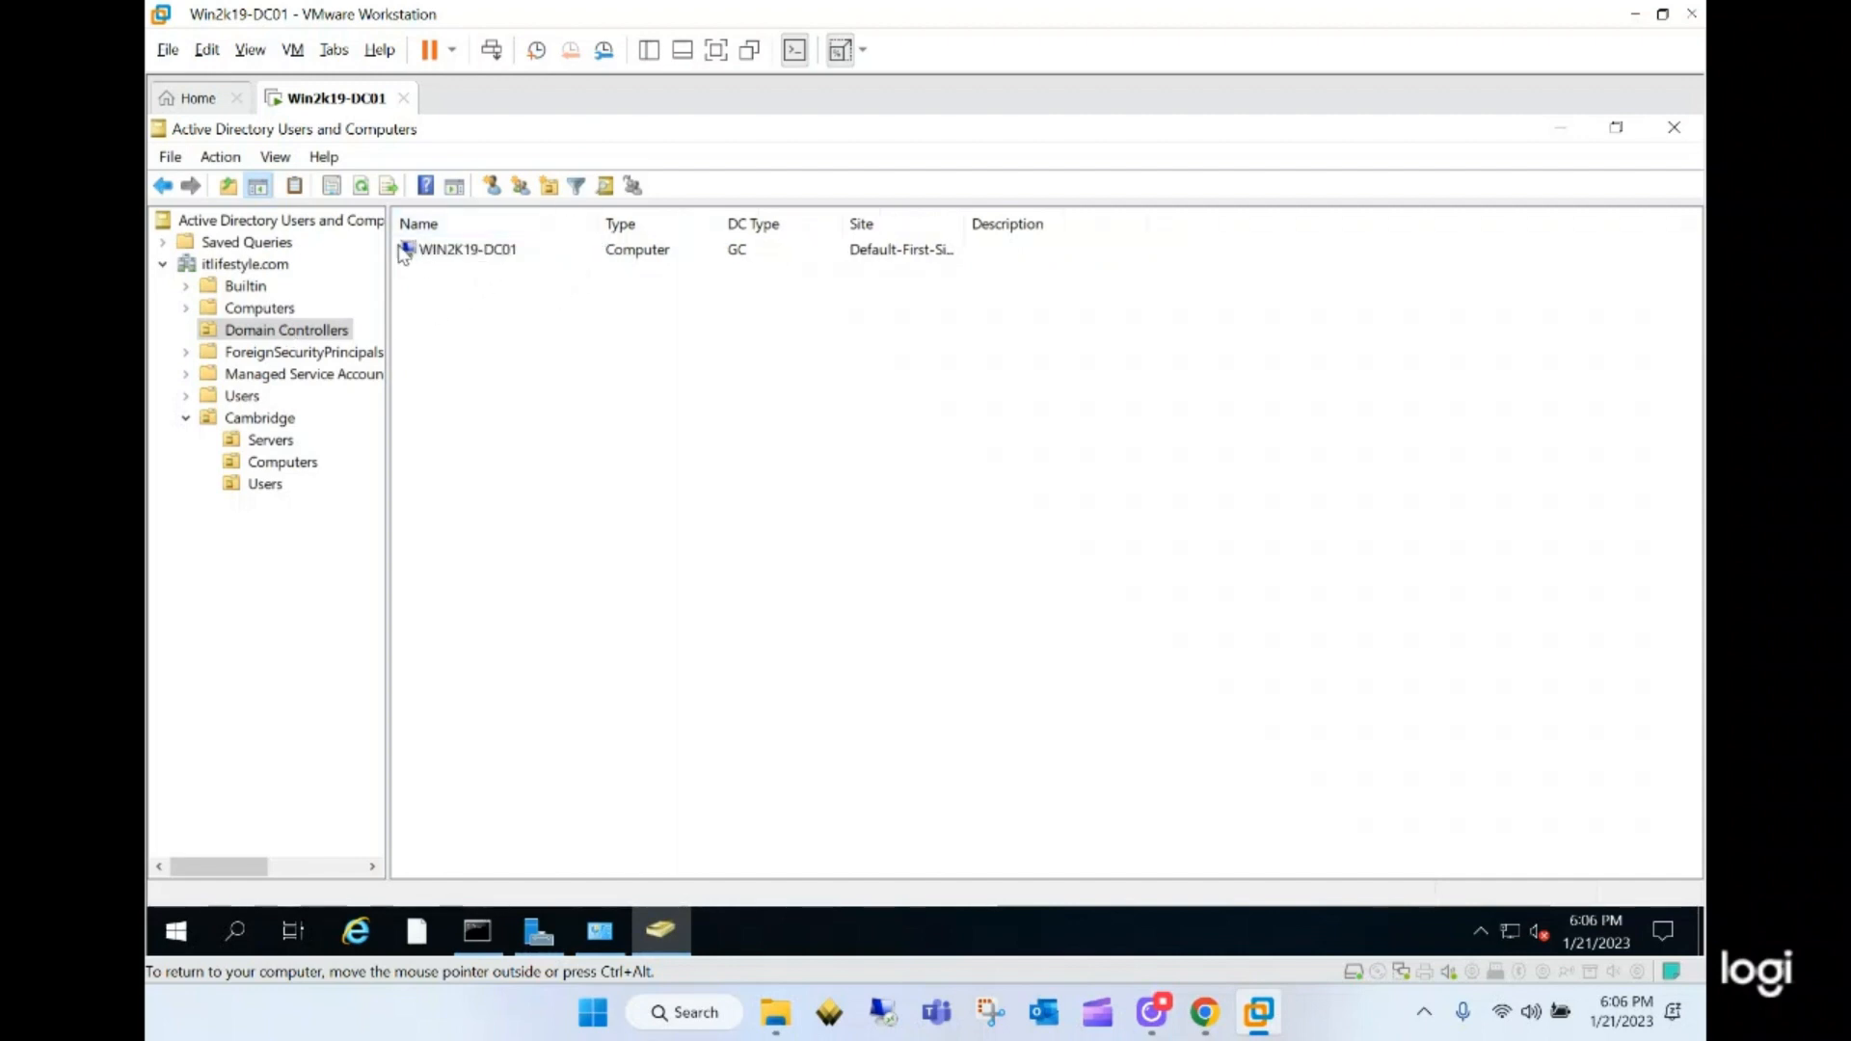
{"action": "left_click", "coordinate": [449, 259]}
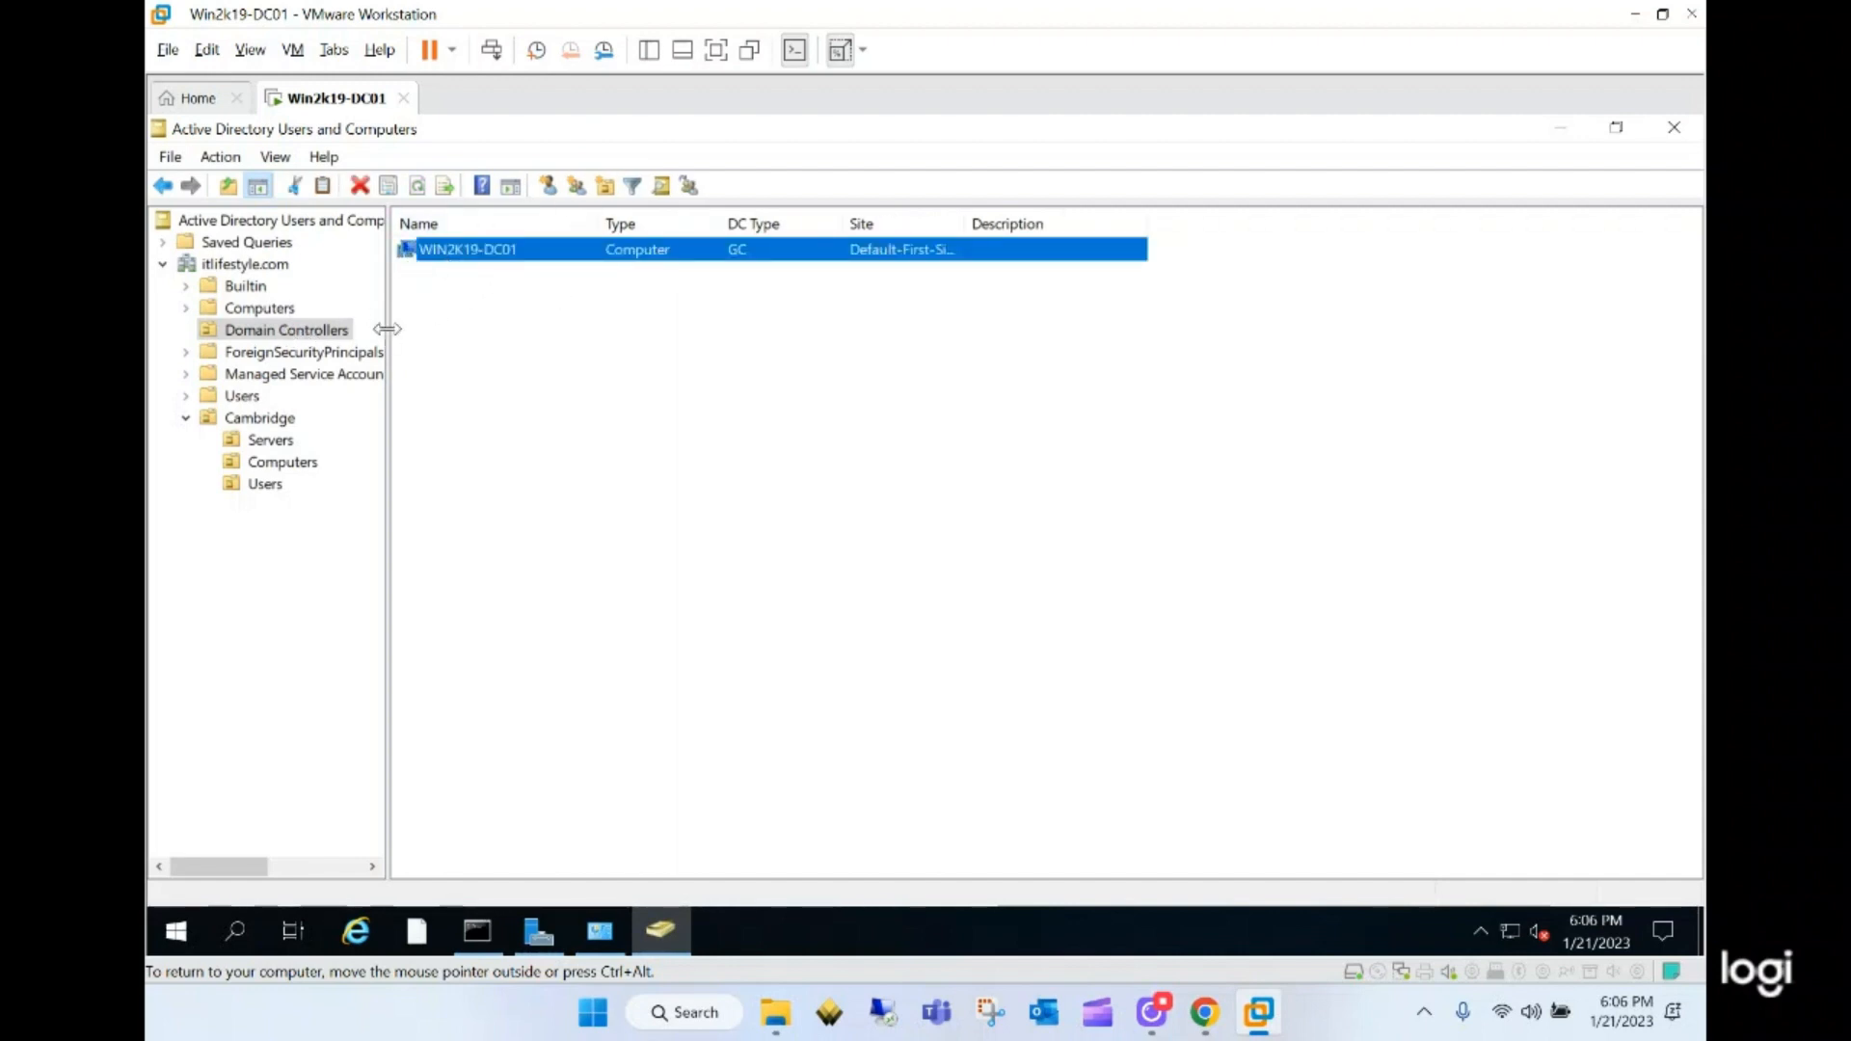
{"action": "left_click_drag", "start_coordinate": [388, 330], "coordinate": [421, 329]}
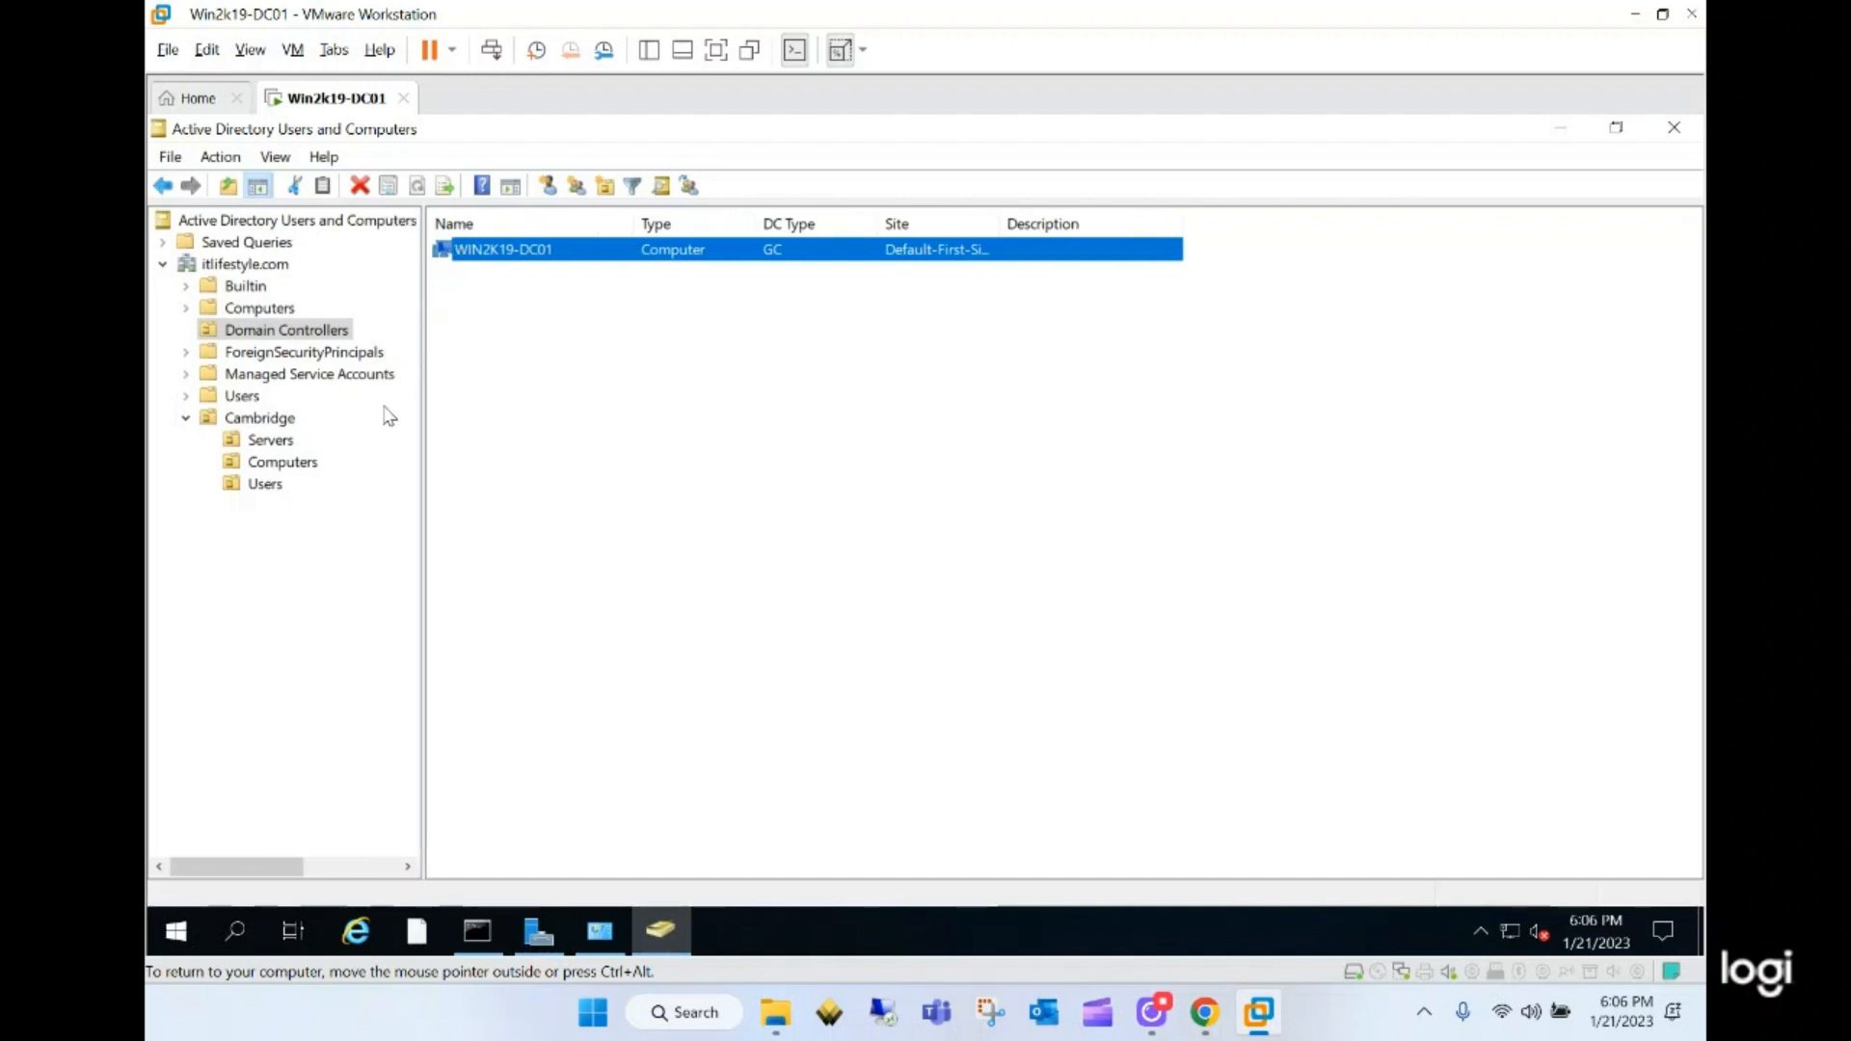
{"action": "left_click", "coordinate": [279, 441]}
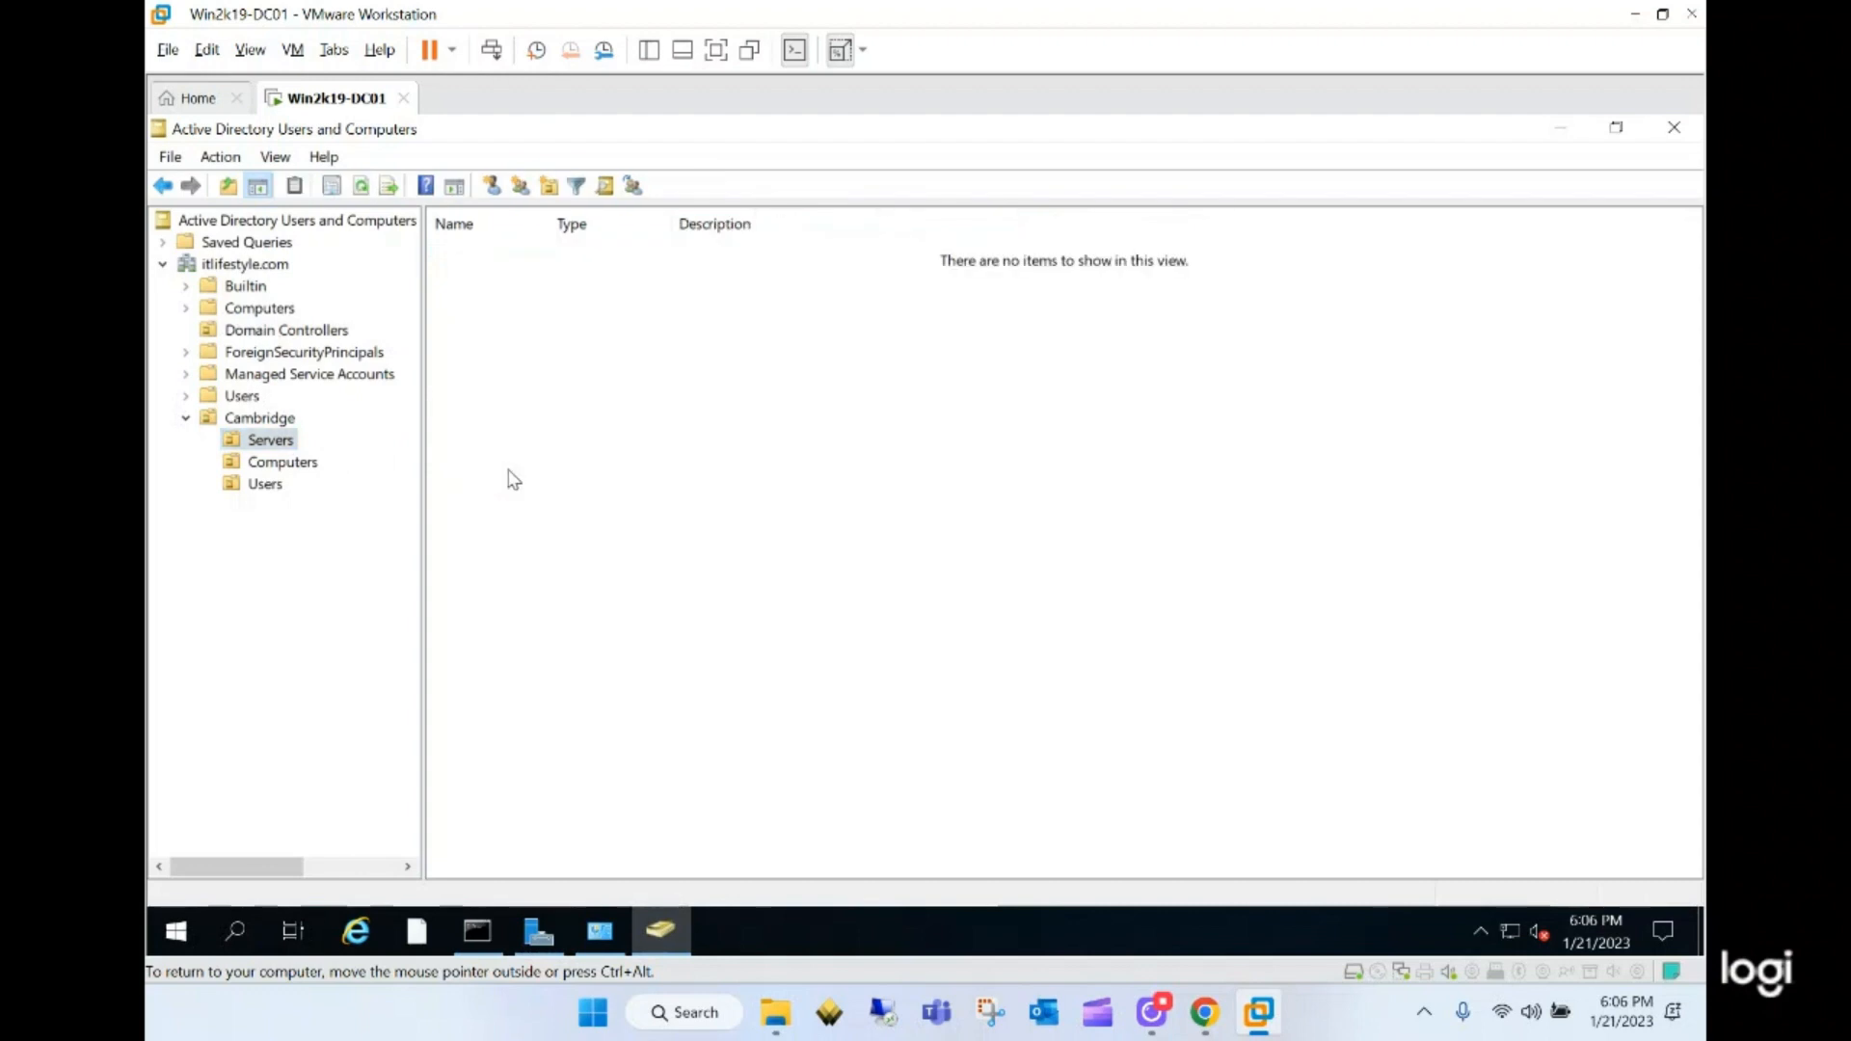